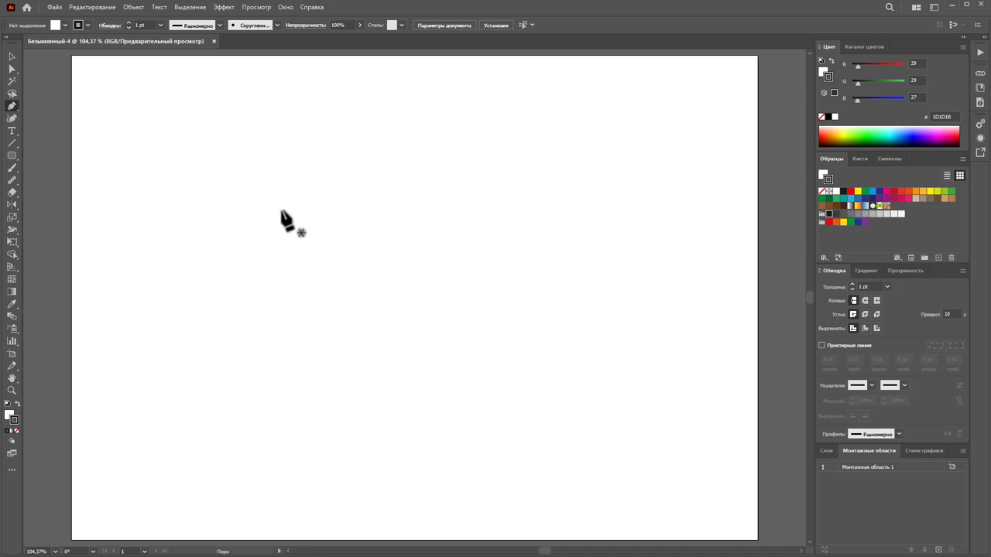
# - Draw a closed bodice outline with sloped shoulder, curved armhole, side seam, hem and left edge
pyautogui.click(161, 117)
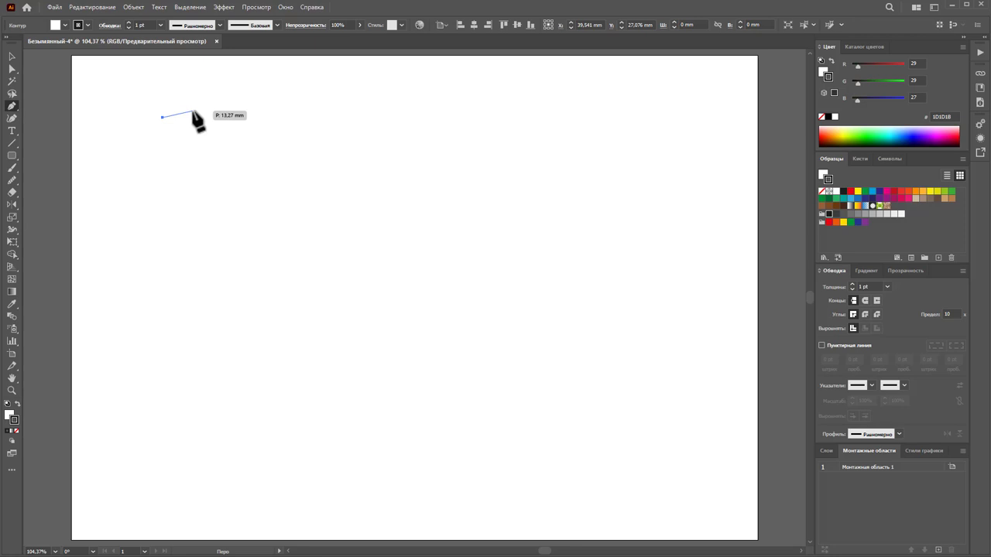
pyautogui.click(192, 112)
pyautogui.click(209, 131)
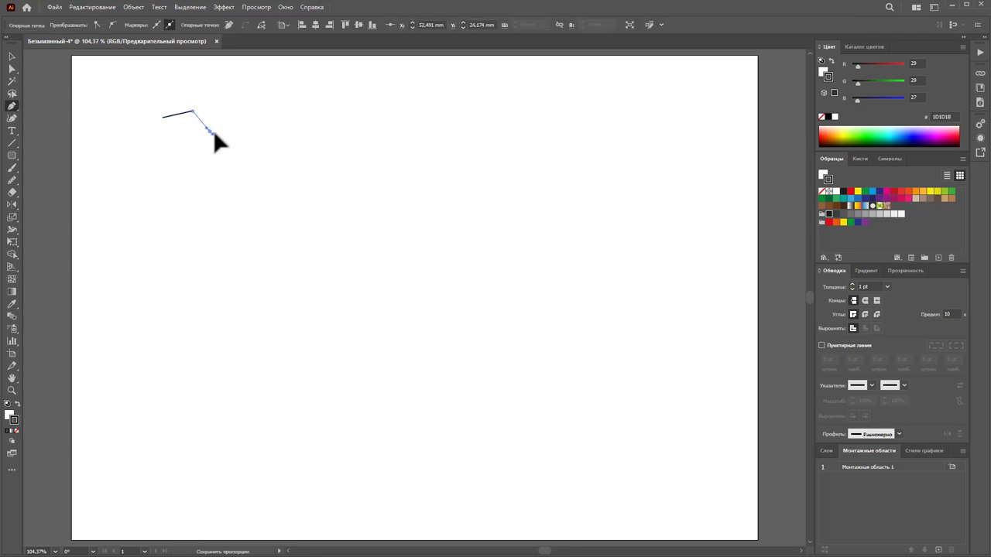
pyautogui.click(211, 212)
pyautogui.click(162, 214)
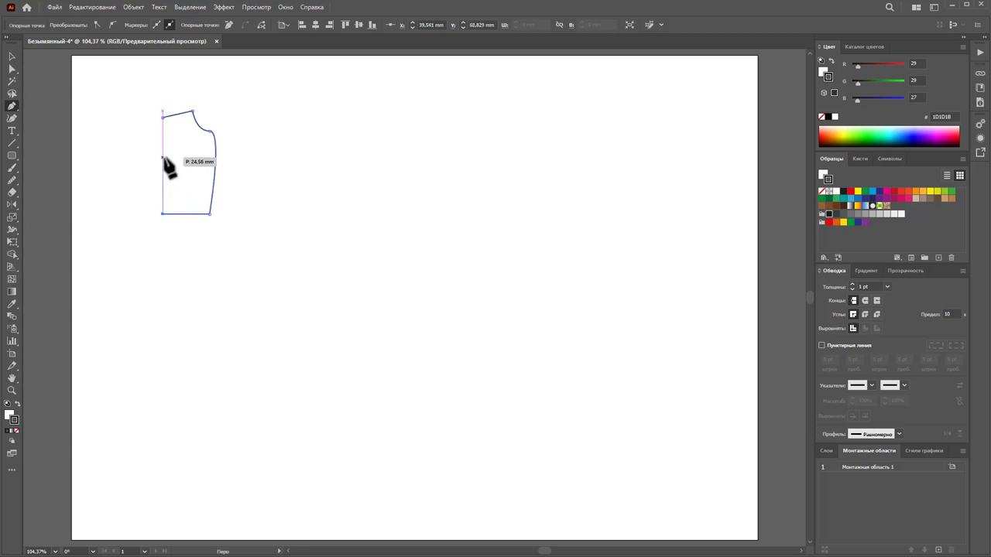
pyautogui.click(162, 158)
pyautogui.moveTo(163, 118); pyautogui.dragTo(156, 108)
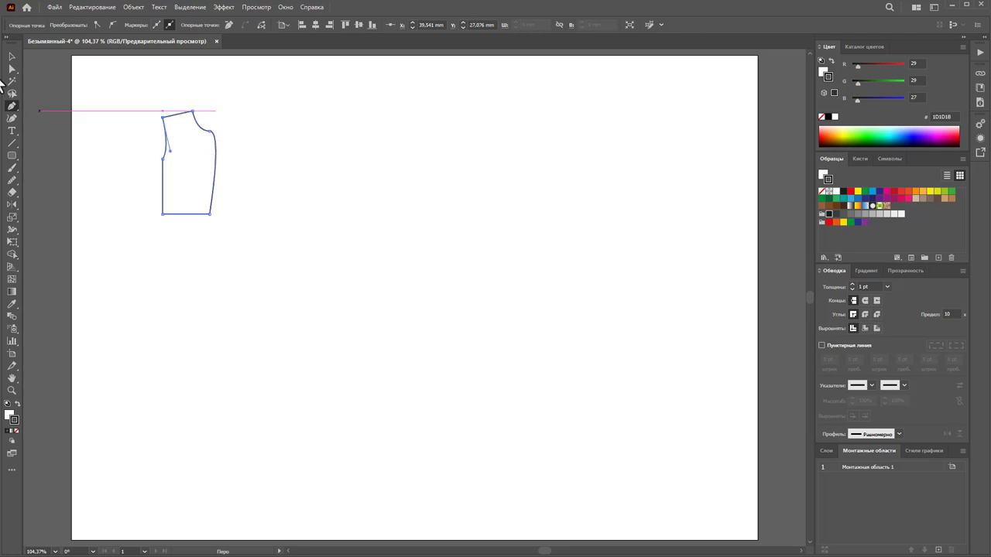
pyautogui.click(12, 69)
# - Convert the armhole anchor with the Anchor Point tool to refine its curve
pyautogui.click(210, 130)
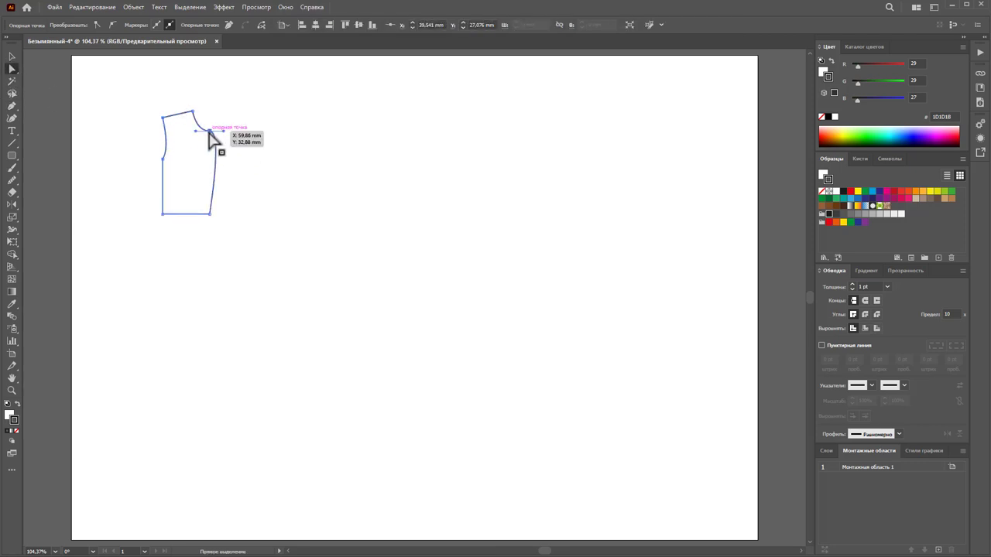
pyautogui.click(13, 71)
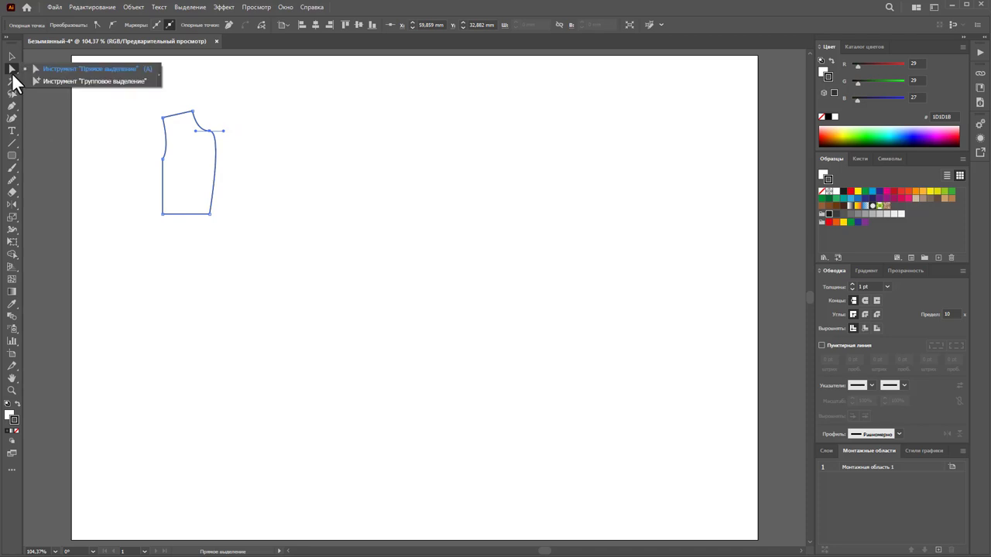
pyautogui.click(13, 107)
pyautogui.click(150, 144)
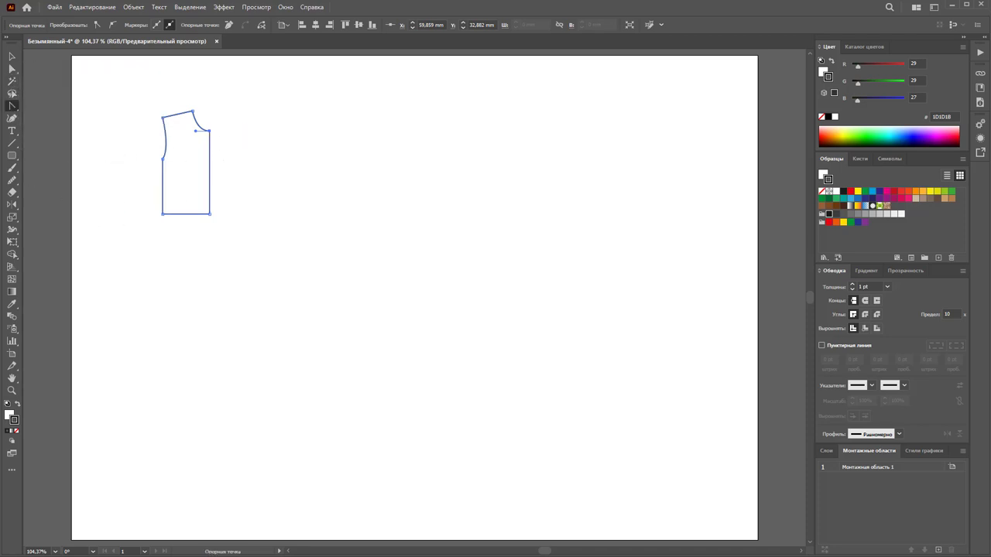
pyautogui.click(11, 69)
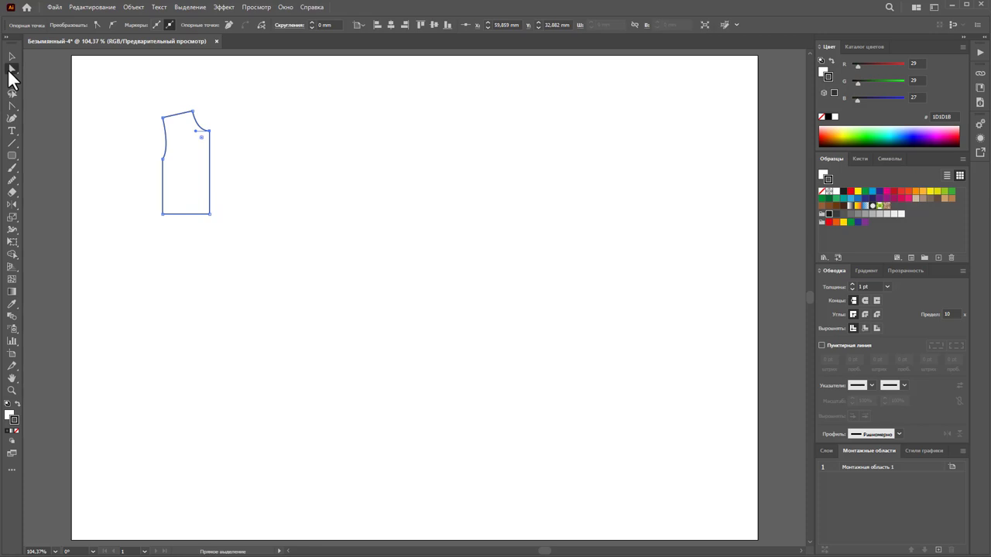
# - Nudge the bodice's left-edge anchors outward with the Left arrow key
pyautogui.click(193, 243)
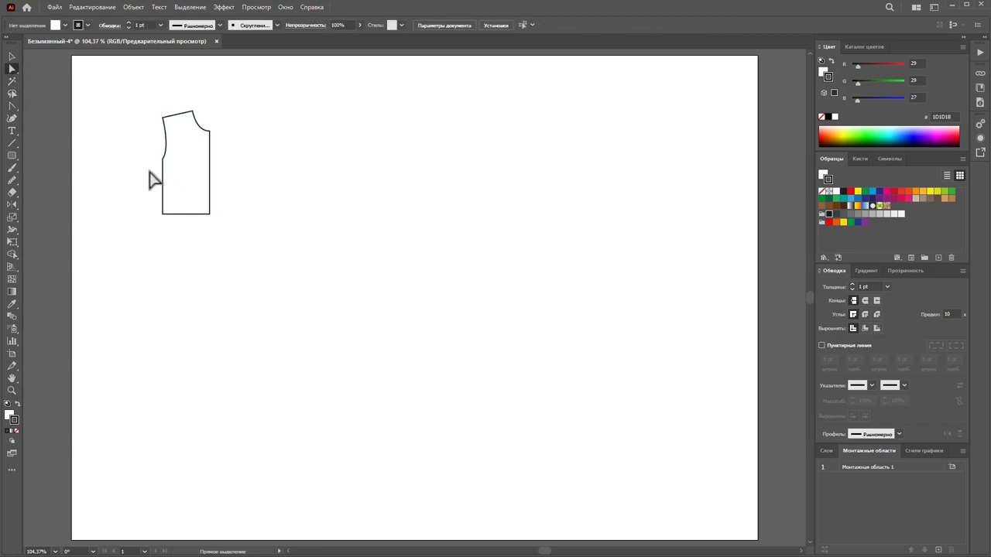
pyautogui.moveTo(157, 160); pyautogui.dragTo(170, 229)
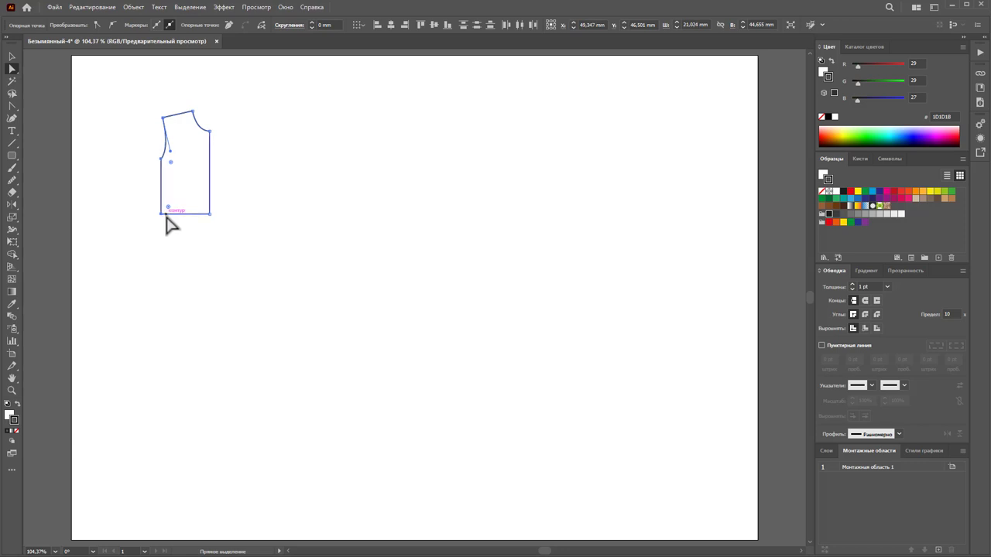
pyautogui.press('Left')
pyautogui.click(247, 230)
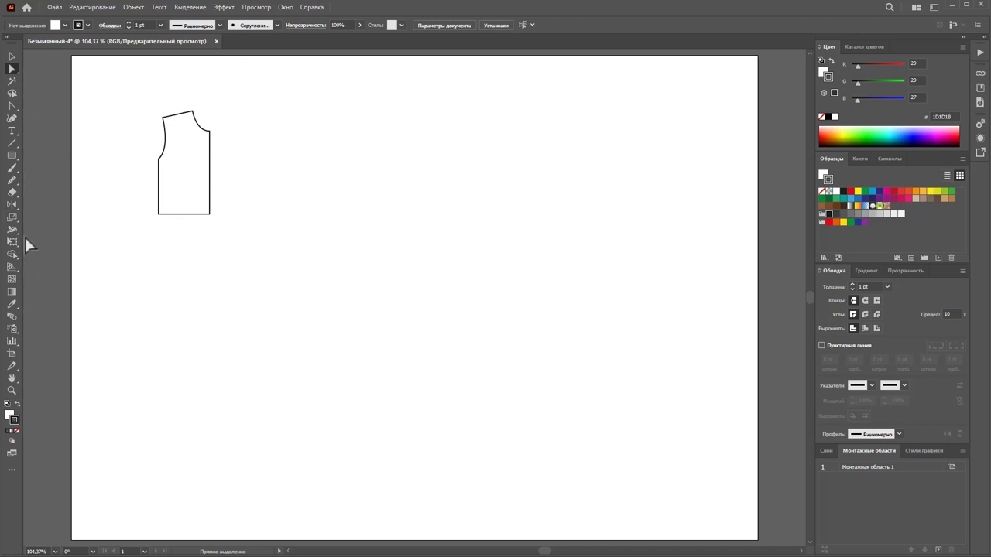
# - Cut the bodice outline with Scissors at the armhole and the bottom-left corner
pyautogui.click(13, 194)
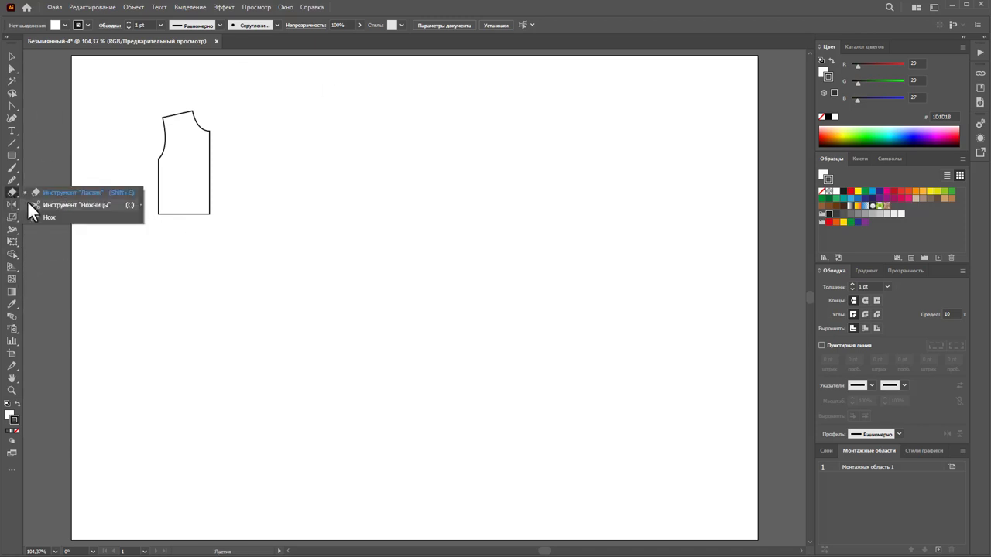
pyautogui.press('c')
pyautogui.click(207, 130)
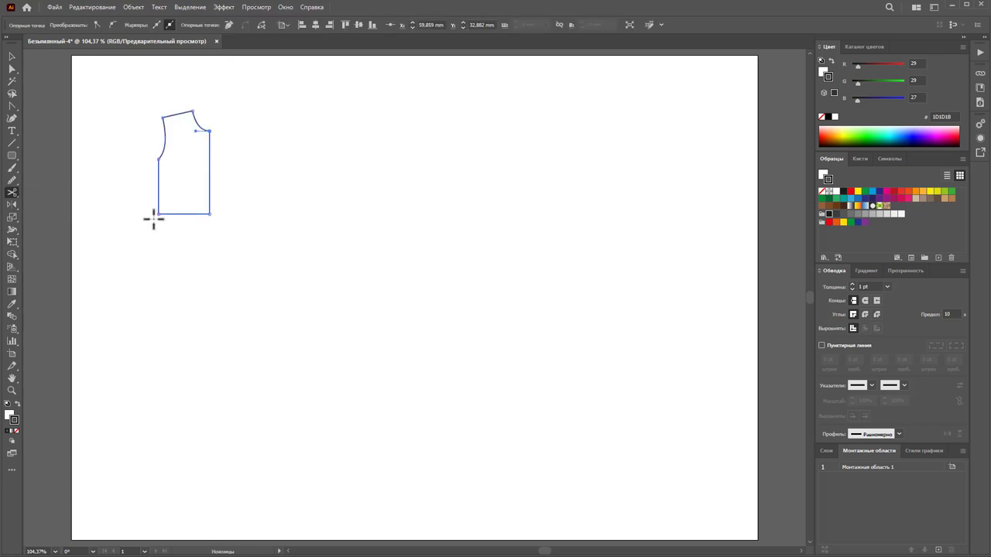
pyautogui.click(158, 214)
# - Delete the cut-off right side and hem piece, keeping shoulder, armhole and left edge
pyautogui.click(9, 56)
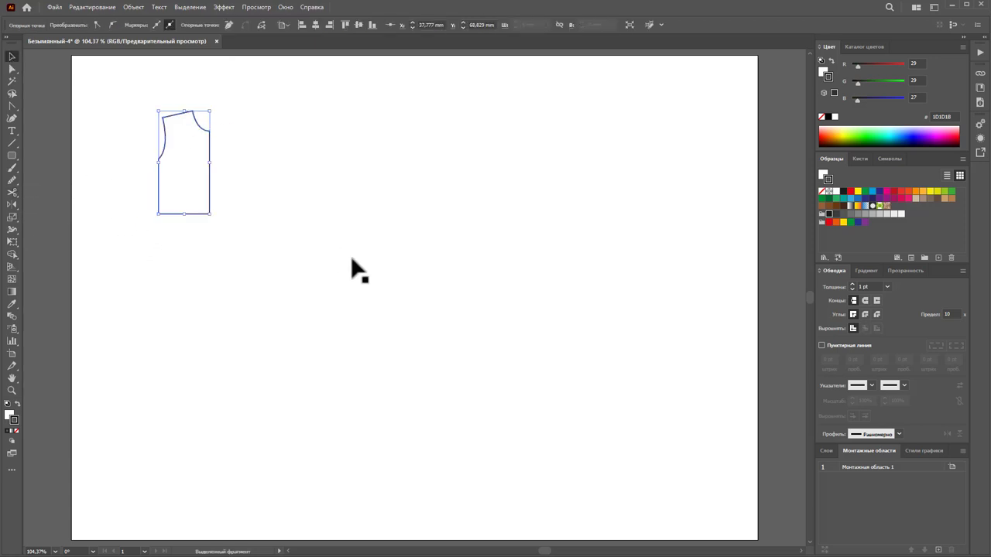
pyautogui.click(350, 265)
pyautogui.click(202, 190)
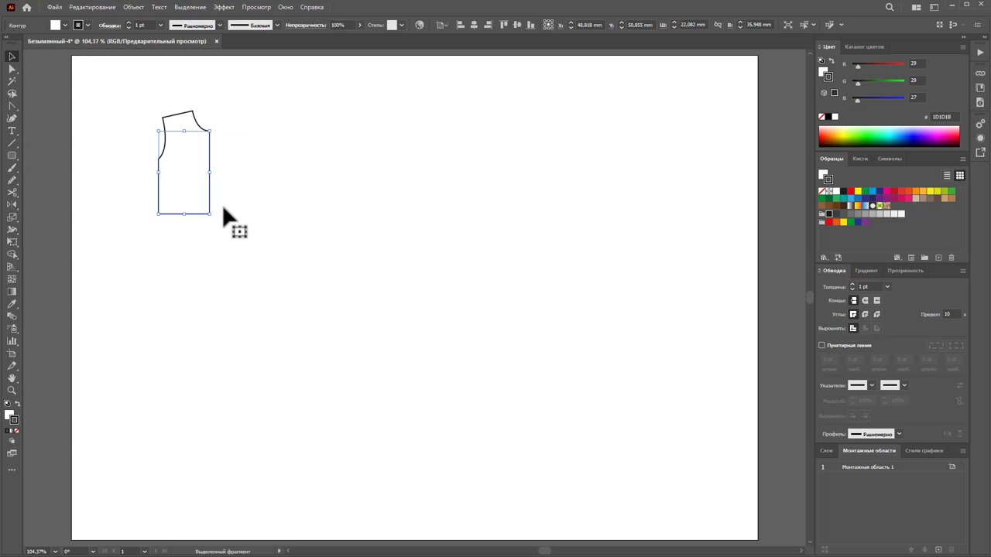
pyautogui.press('Delete')
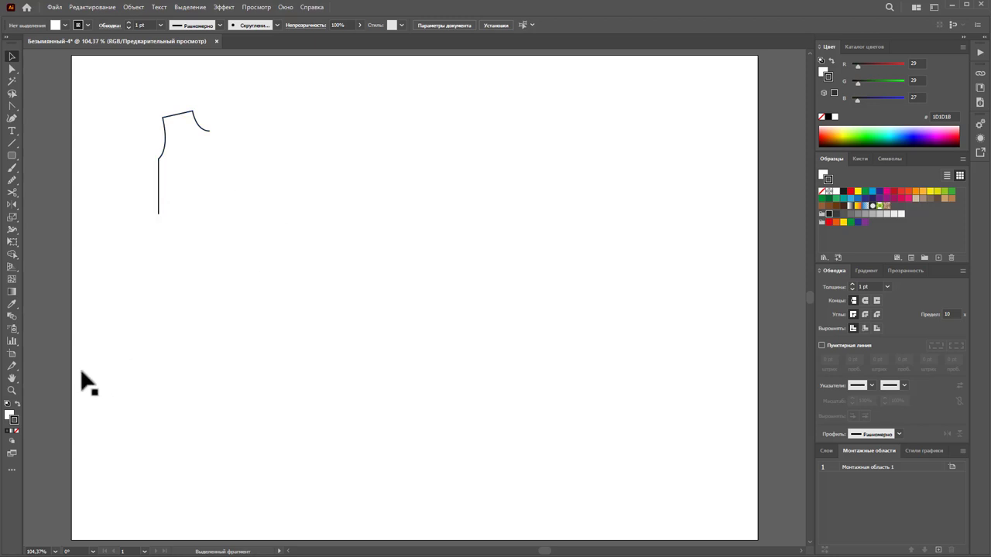
pyautogui.click(12, 390)
# - Draw the rounded puffed sleeve path from the shoulder end down to its curved hem
pyautogui.moveTo(144, 128)
pyautogui.mouseDown()
pyautogui.moveTo(165, 157)
pyautogui.moveTo(255, 210)
pyautogui.mouseUp()
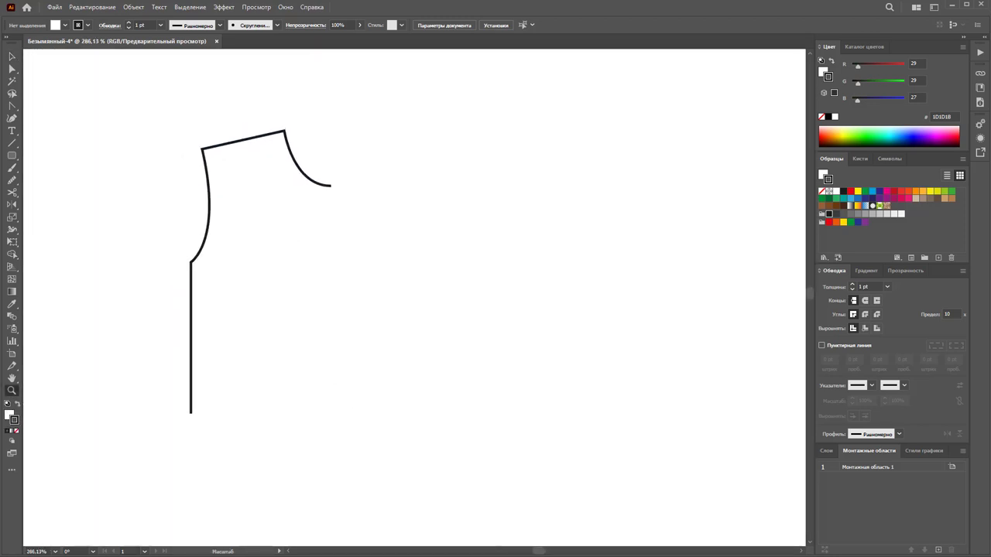
pyautogui.moveTo(542, 552); pyautogui.dragTo(540, 552)
pyautogui.scroll(1, 500, 433)
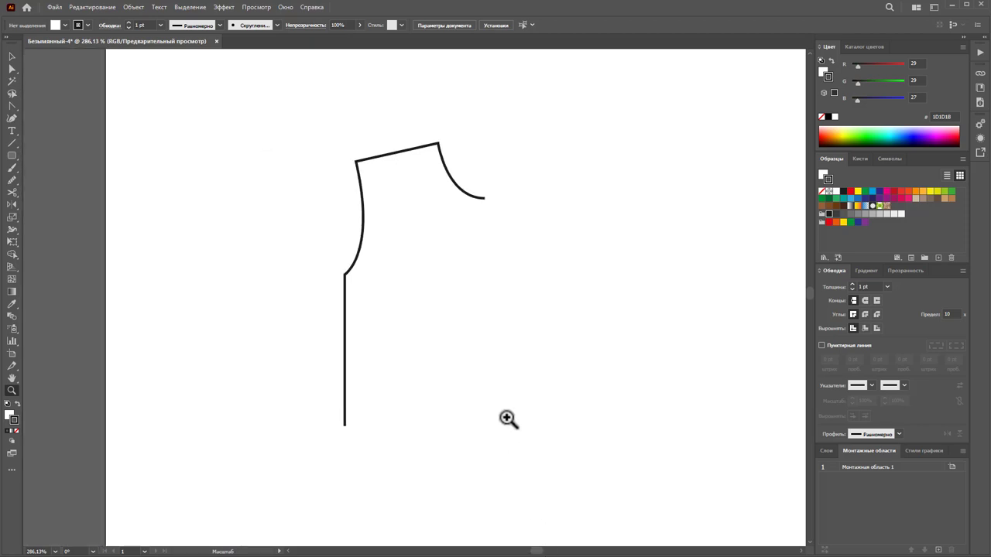
pyautogui.click(12, 108)
pyautogui.click(165, 111)
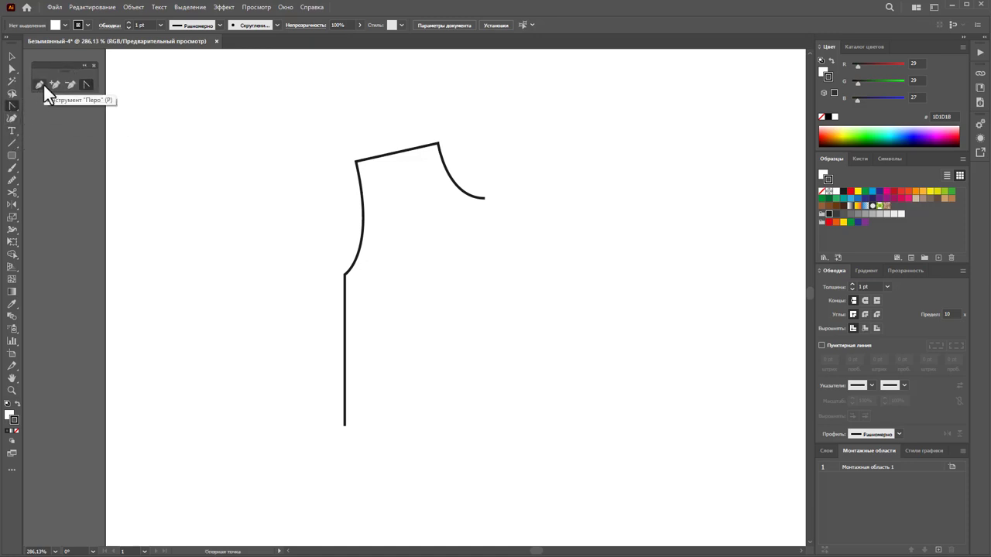
pyautogui.click(43, 84)
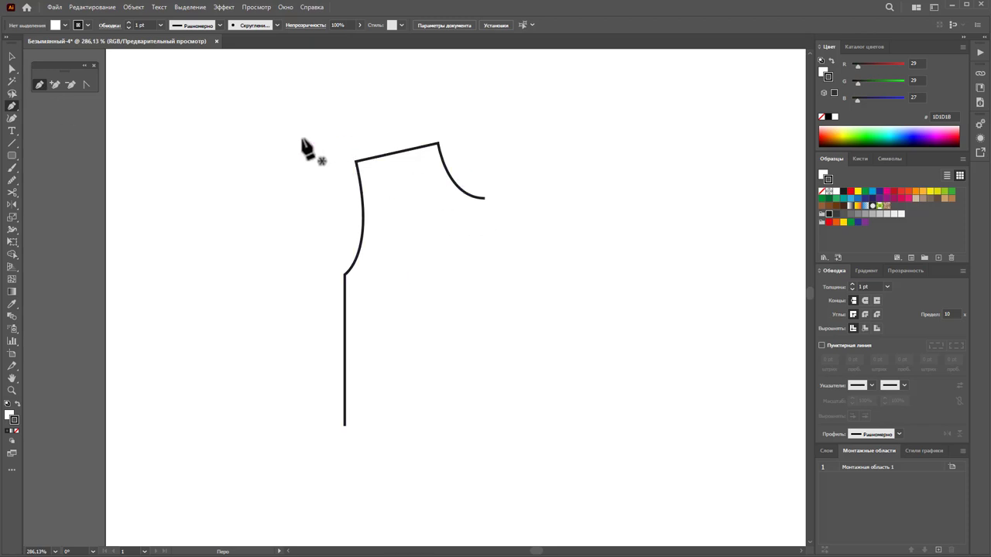
pyautogui.moveTo(353, 161); pyautogui.dragTo(331, 149)
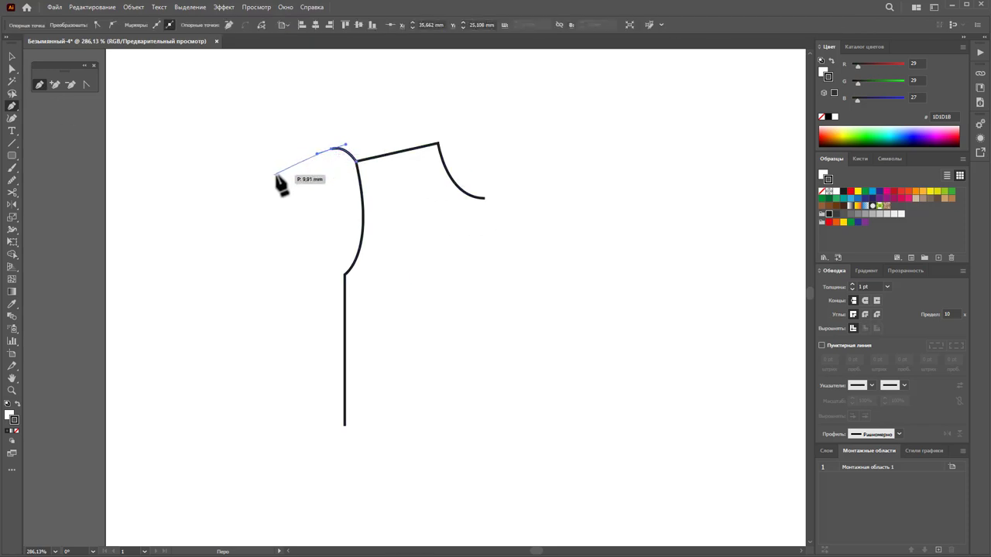
pyautogui.moveTo(278, 183); pyautogui.dragTo(266, 208)
pyautogui.moveTo(264, 248)
pyautogui.mouseDown()
pyautogui.moveTo(264, 270)
pyautogui.moveTo(277, 270)
pyautogui.mouseUp()
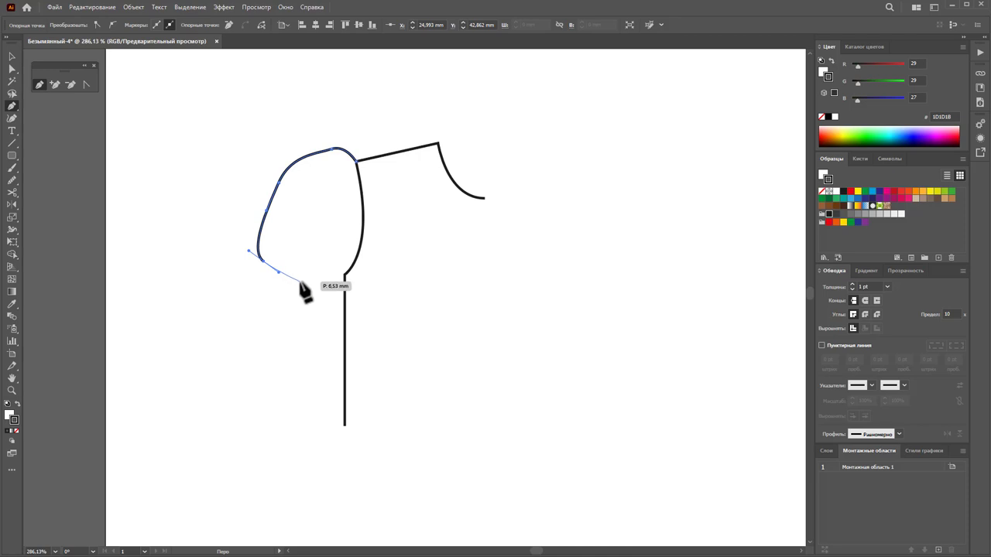
pyautogui.click(297, 281)
pyautogui.moveTo(345, 275); pyautogui.dragTo(360, 258)
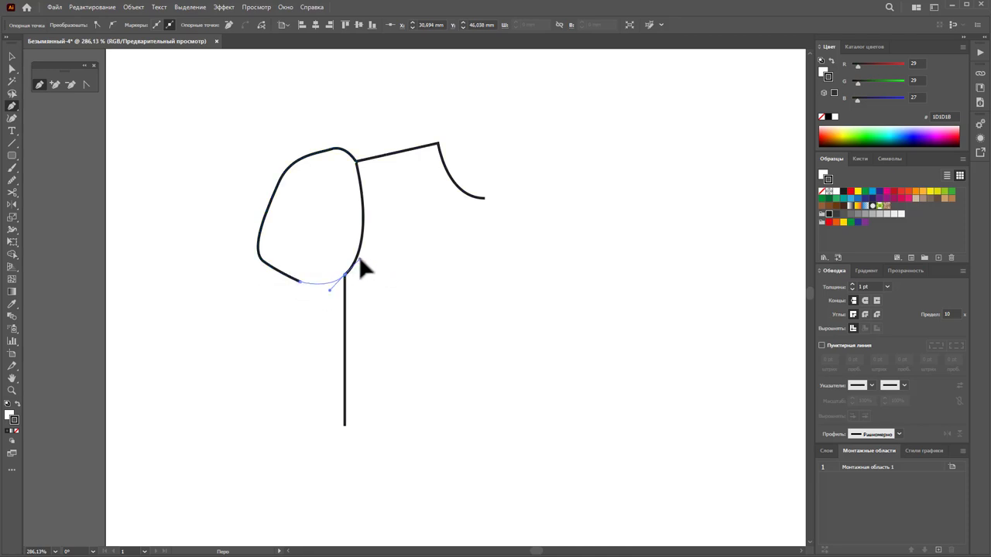
pyautogui.moveTo(363, 207); pyautogui.dragTo(359, 173)
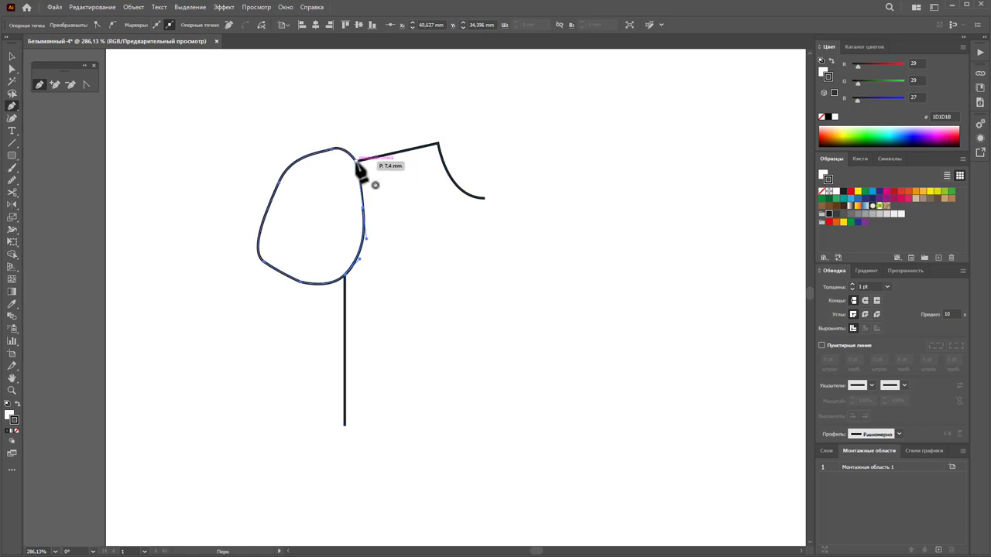
pyautogui.click(357, 162)
# - Smooth the sleeve's top and left edge, then even out the top anchor
pyautogui.click(16, 183)
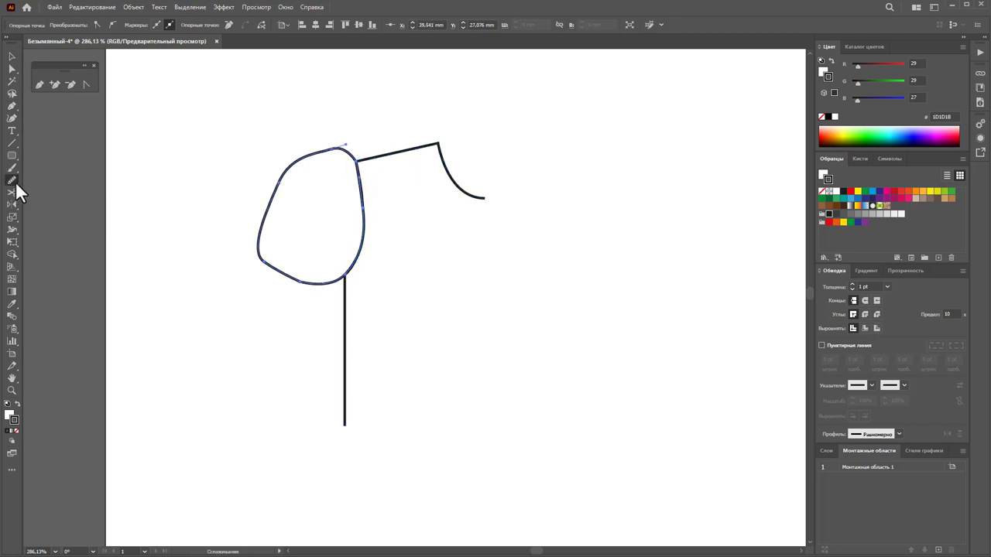
pyautogui.moveTo(357, 166)
pyautogui.mouseDown()
pyautogui.moveTo(325, 155)
pyautogui.moveTo(292, 177)
pyautogui.moveTo(244, 185)
pyautogui.mouseUp()
pyautogui.moveTo(299, 162); pyautogui.dragTo(259, 286)
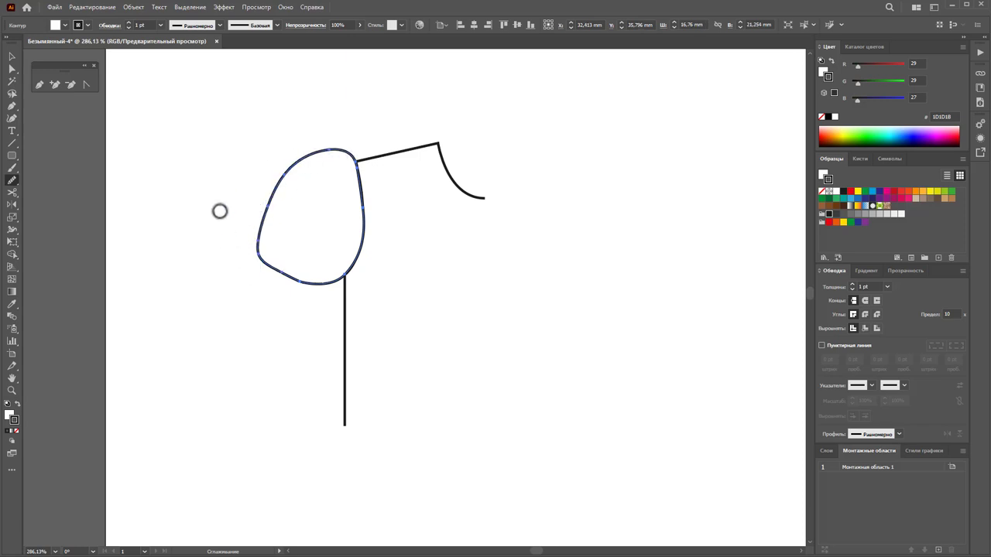
pyautogui.click(12, 68)
pyautogui.moveTo(333, 153); pyautogui.dragTo(323, 159)
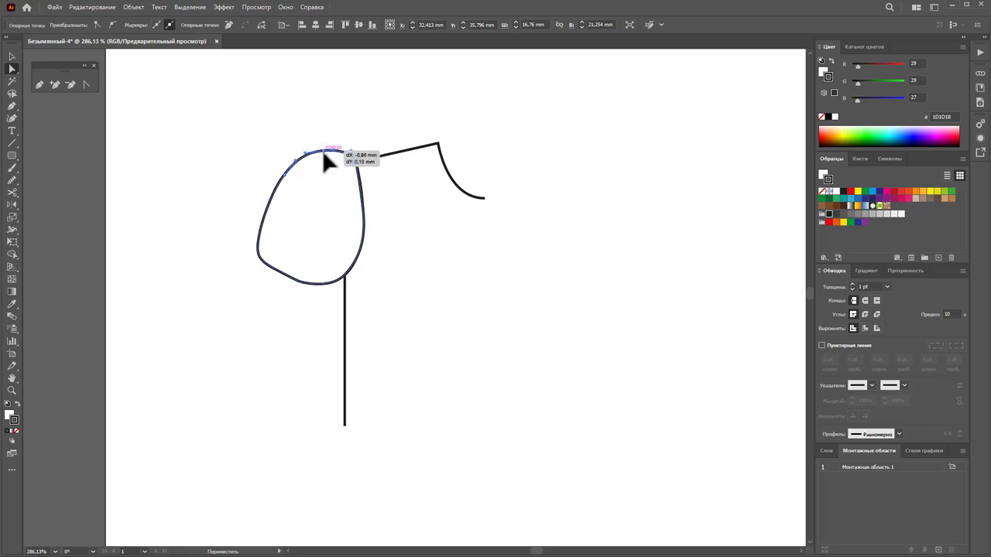
pyautogui.moveTo(324, 159); pyautogui.dragTo(358, 166)
pyautogui.click(358, 163)
pyautogui.click(361, 132)
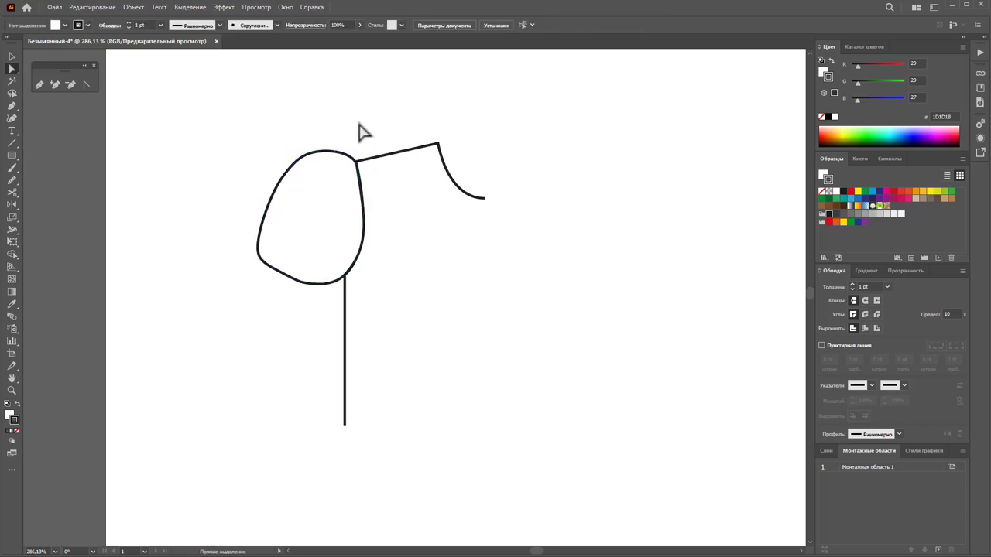
# - Draw a small closed cuff shape at the sleeve's lower end
pyautogui.click(39, 84)
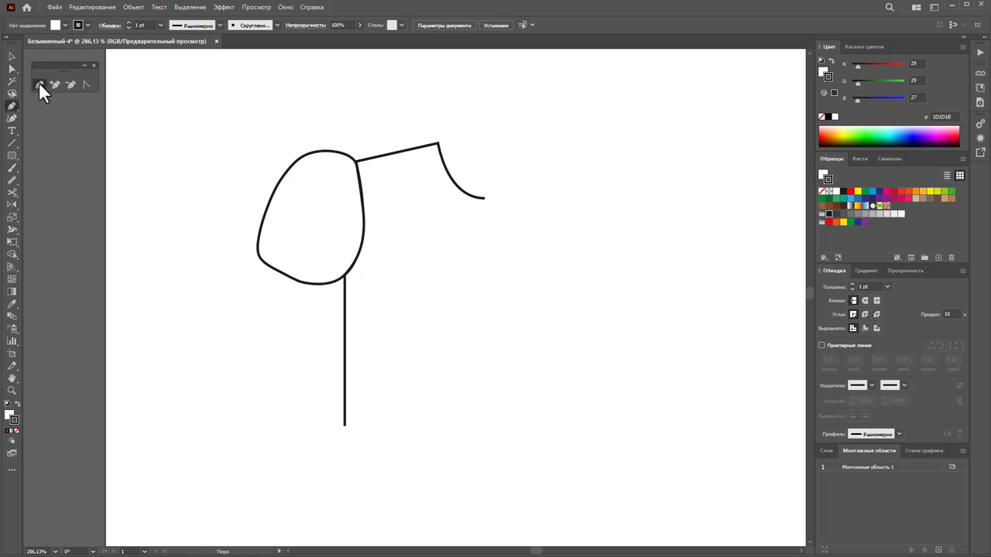
pyautogui.click(263, 270)
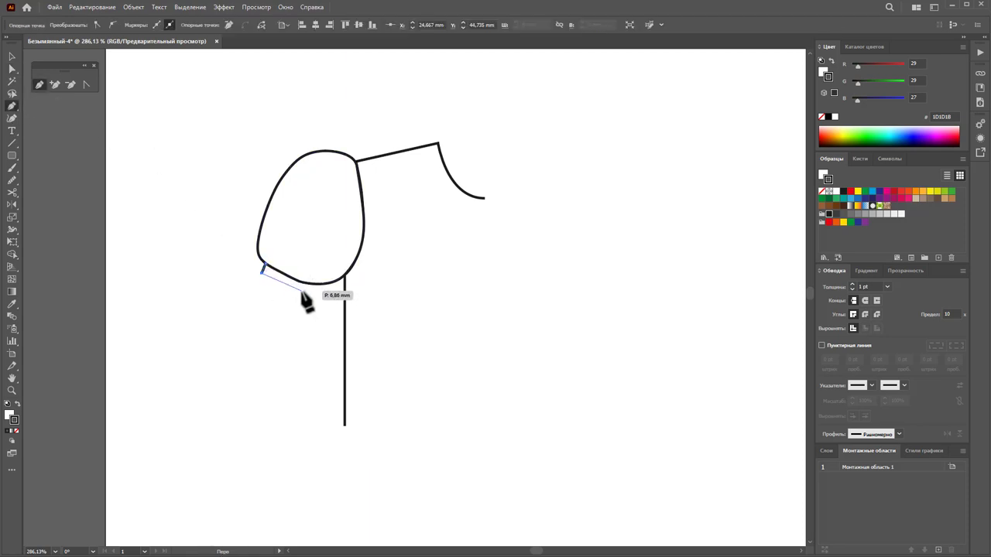
pyautogui.click(303, 290)
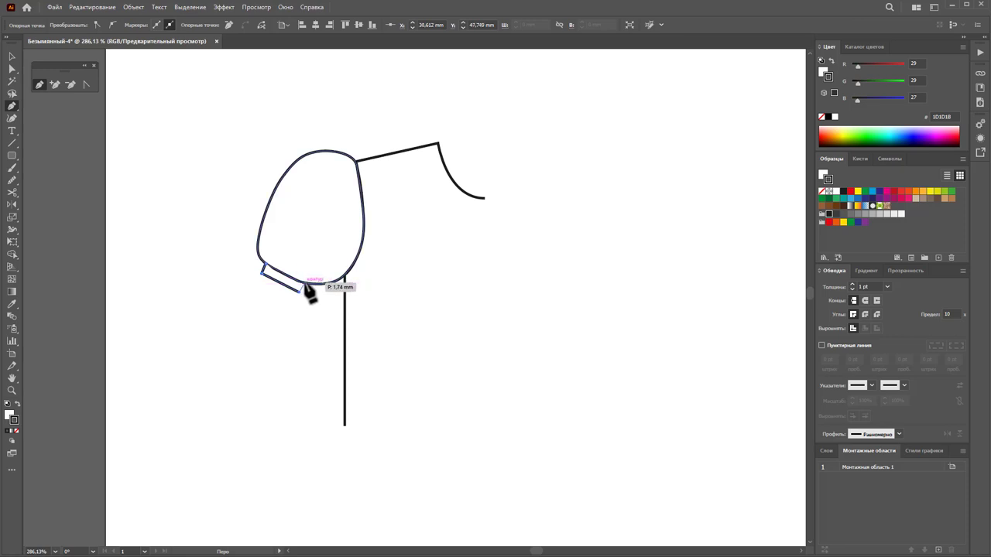
pyautogui.click(304, 283)
pyautogui.click(263, 268)
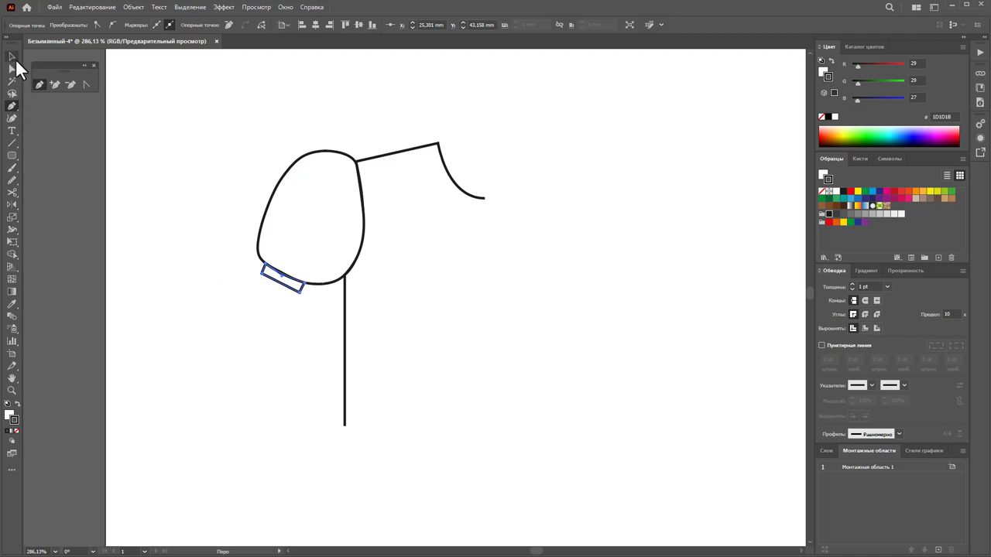
# - Nudge the cuff's corner anchors into place on the sleeve edge
pyautogui.click(11, 70)
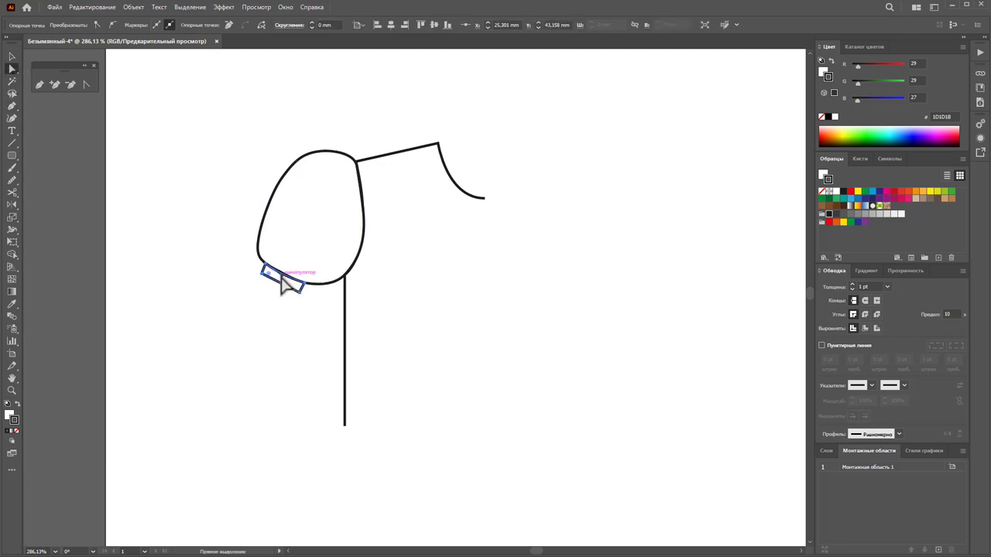
pyautogui.click(294, 331)
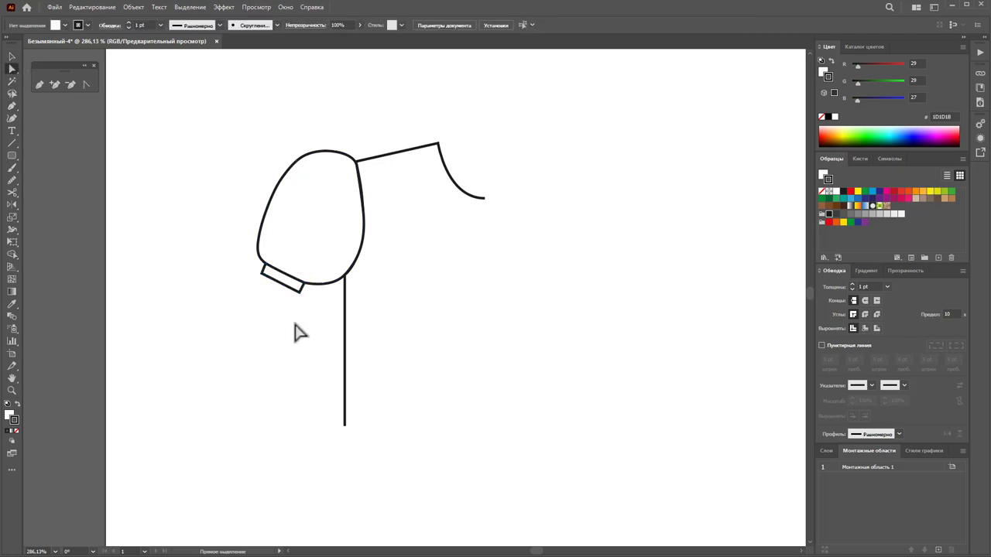
pyautogui.moveTo(302, 288); pyautogui.dragTo(308, 286)
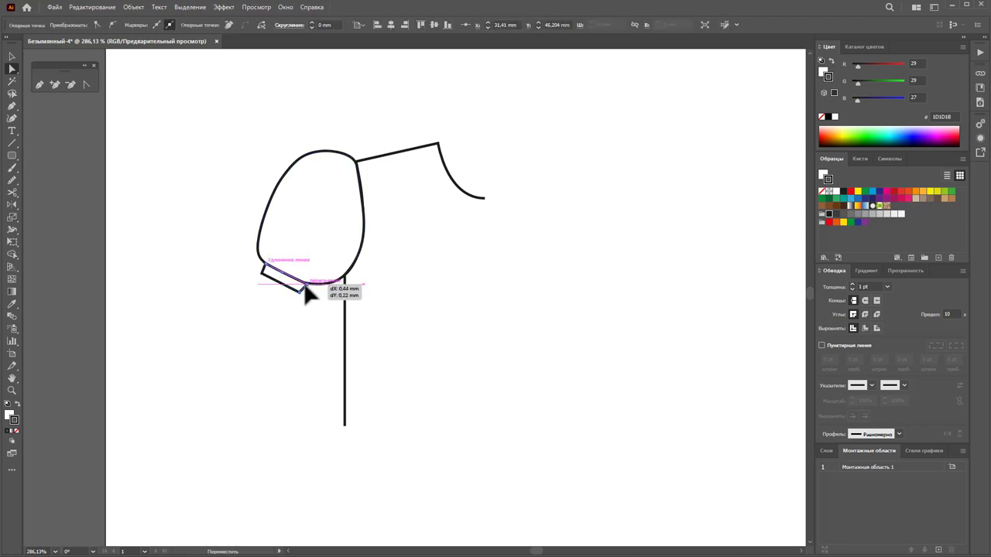
pyautogui.moveTo(308, 294)
pyautogui.mouseDown()
pyautogui.moveTo(306, 301)
pyautogui.moveTo(299, 292)
pyautogui.mouseUp()
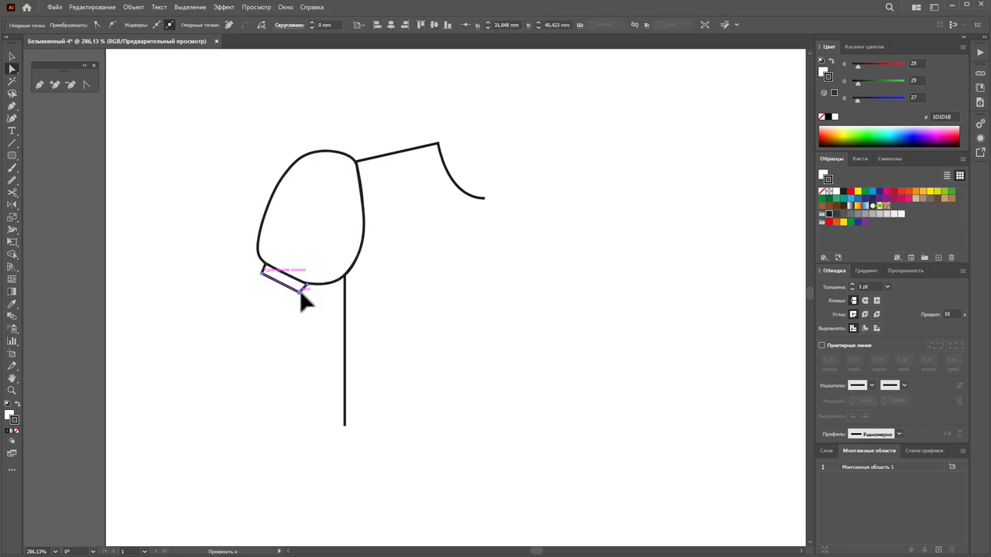
pyautogui.click(188, 280)
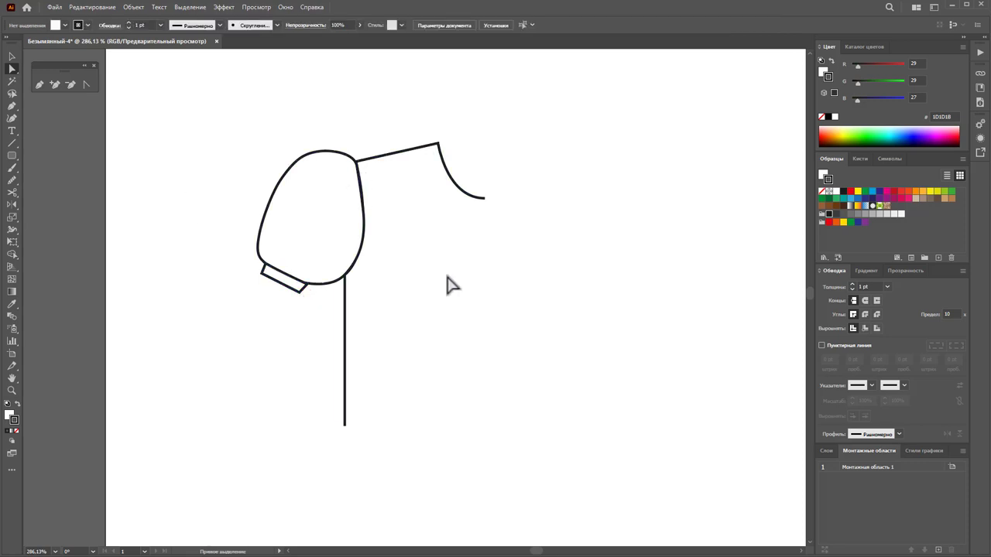
# - Draw two short curved fold lines near the sleeve top
pyautogui.click(40, 85)
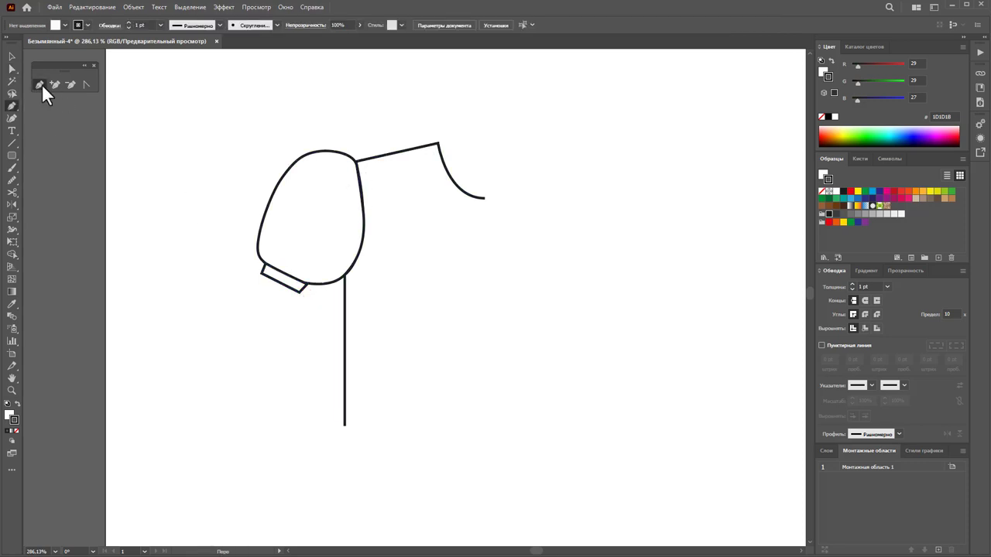
pyautogui.click(356, 163)
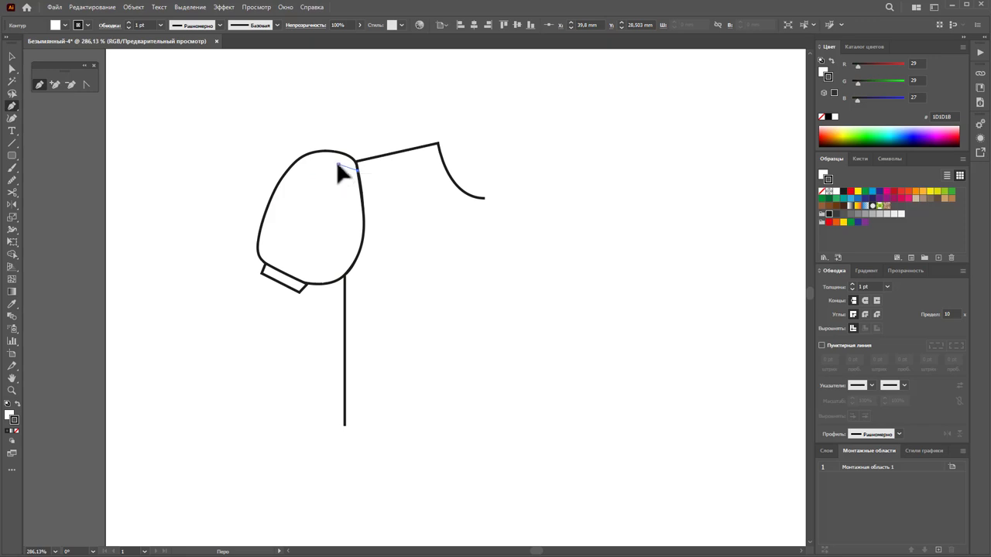
pyautogui.moveTo(326, 165); pyautogui.dragTo(327, 165)
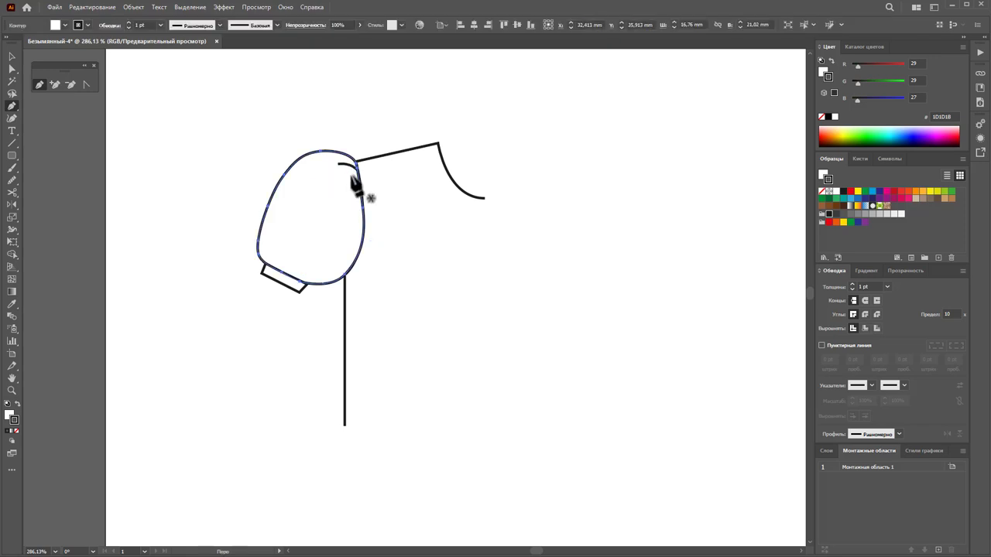
pyautogui.click(357, 183)
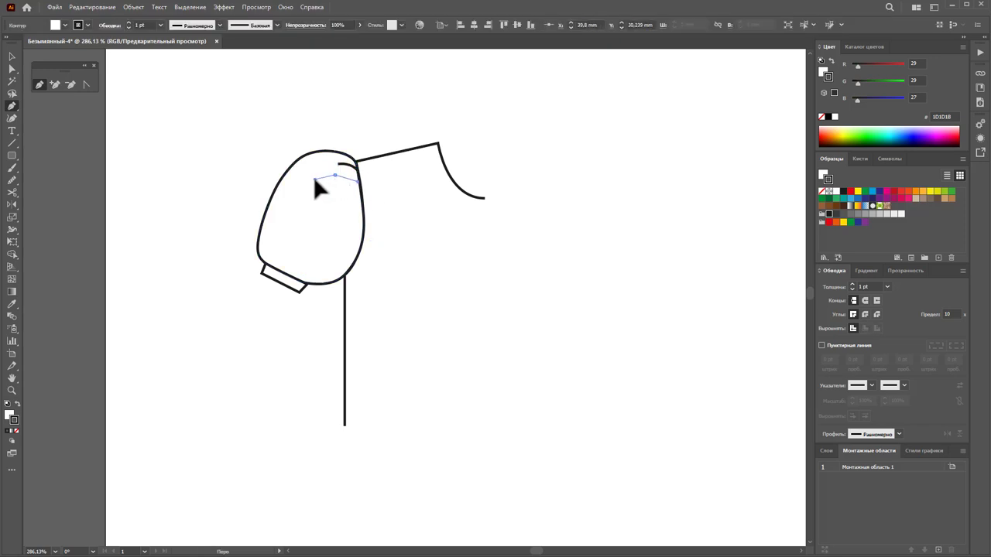
pyautogui.moveTo(314, 178); pyautogui.dragTo(341, 192)
pyautogui.hotkey('ctrl', 'z')
pyautogui.click(330, 181)
pyautogui.keyDown('ctrl'); pyautogui.click(354, 193); pyautogui.keyUp('ctrl')
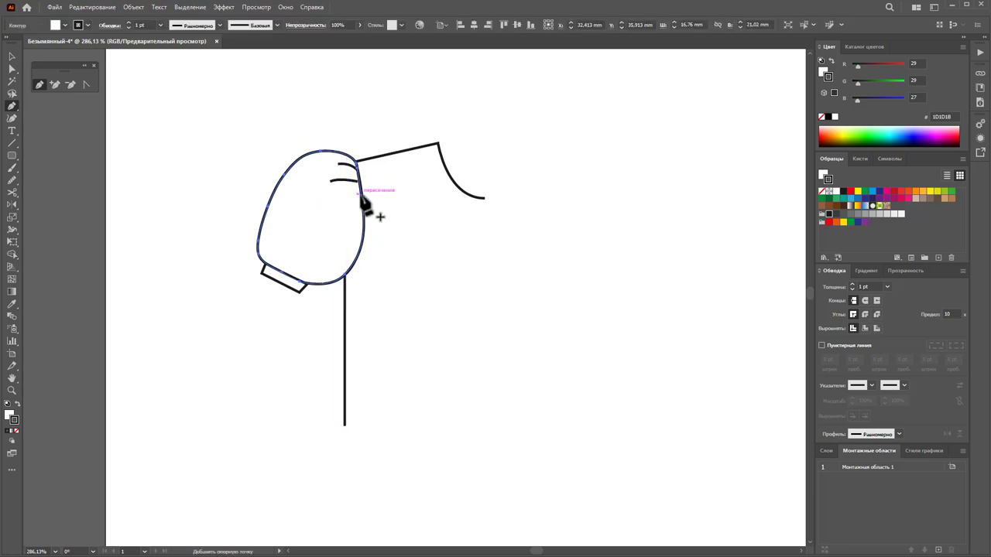
# - Add a third fold line from the sleeve edge inward below the first two
pyautogui.keyDown('ctrl'); pyautogui.click(356, 194); pyautogui.keyUp('ctrl')
pyautogui.click(358, 198)
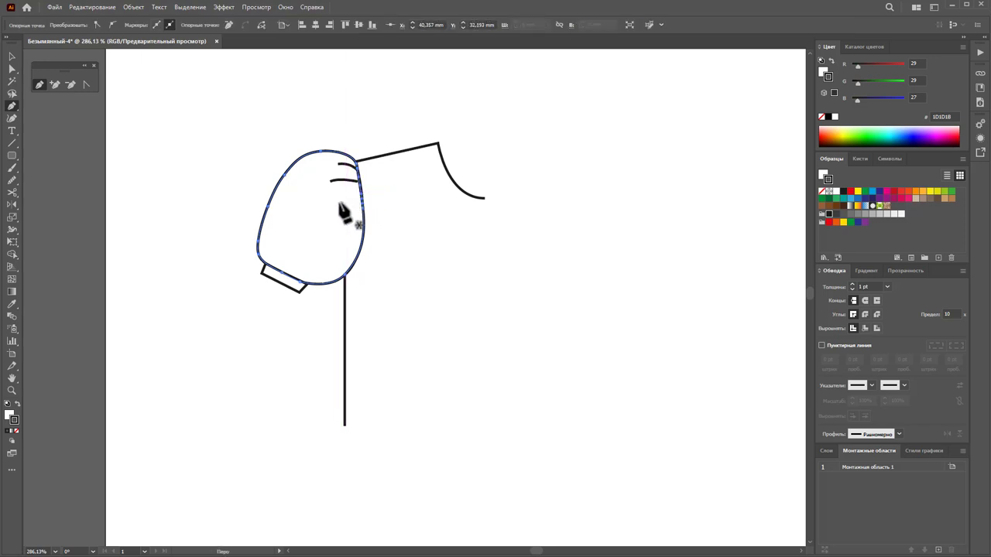
pyautogui.click(12, 58)
pyautogui.click(192, 118)
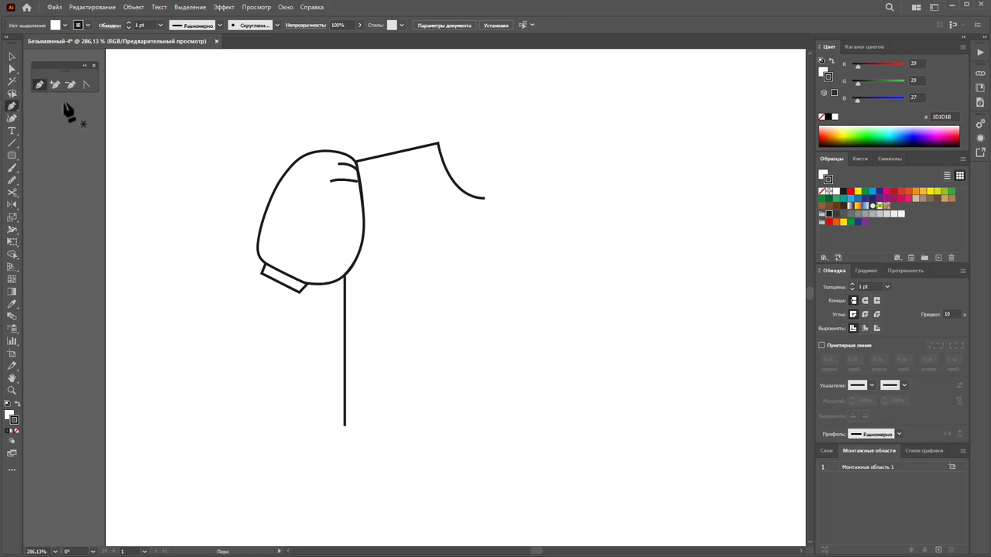
pyautogui.click(361, 196)
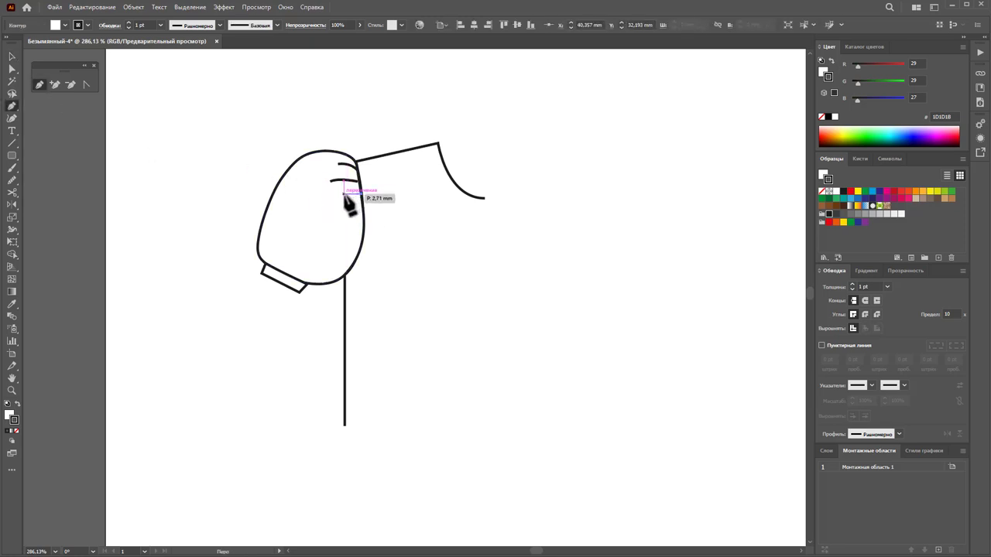
pyautogui.click(334, 196)
pyautogui.keyDown('ctrl'); pyautogui.click(349, 110); pyautogui.keyUp('ctrl')
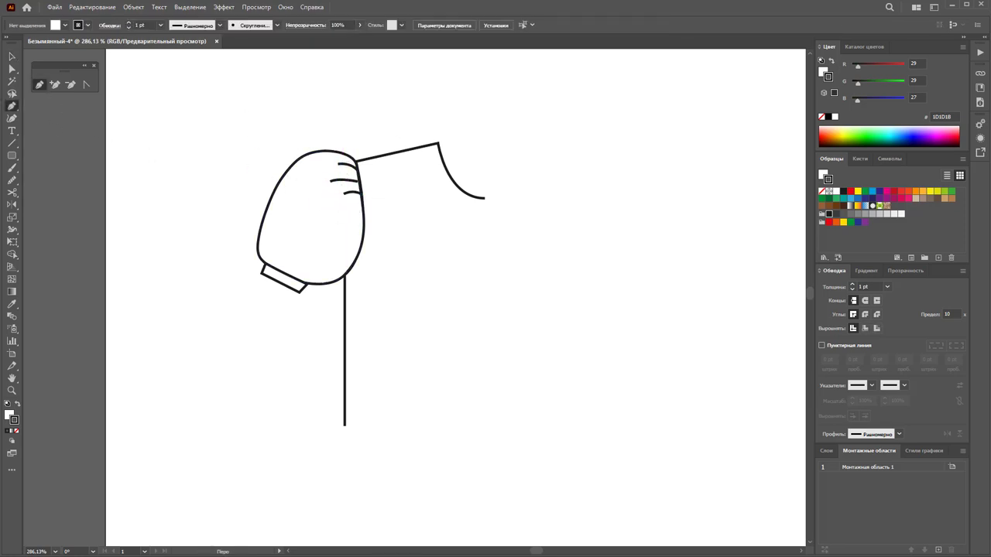
# - Draw short diagonal gather strokes just above the cuff
pyautogui.click(12, 56)
pyautogui.click(40, 84)
pyautogui.moveTo(267, 261)
pyautogui.mouseDown()
pyautogui.moveTo(269, 250)
pyautogui.moveTo(278, 271)
pyautogui.moveTo(280, 255)
pyautogui.mouseUp()
pyautogui.keyDown('ctrl'); pyautogui.click(283, 251); pyautogui.keyUp('ctrl')
pyautogui.click(288, 277)
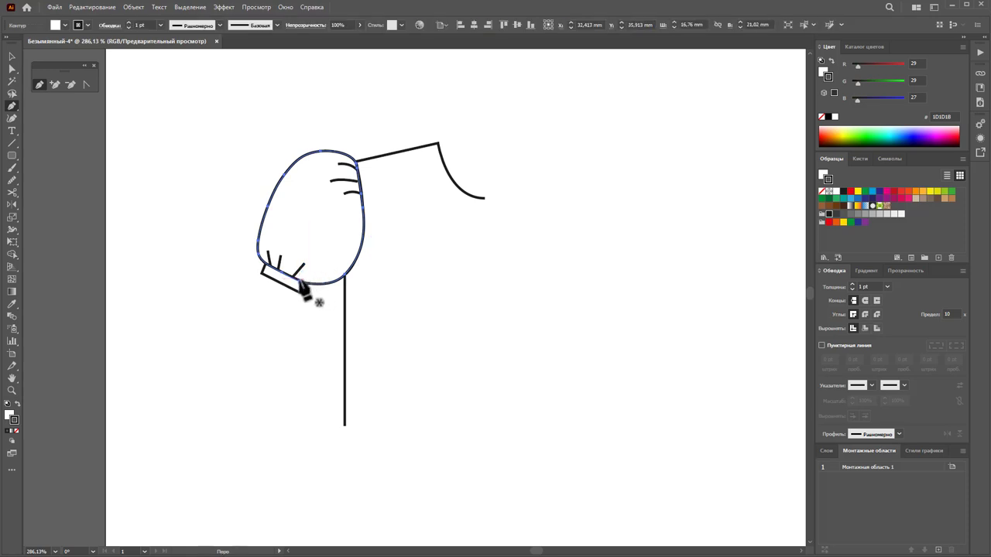
pyautogui.moveTo(305, 265)
pyautogui.mouseDown()
pyautogui.moveTo(292, 279)
pyautogui.moveTo(284, 261)
pyautogui.mouseUp()
pyautogui.keyDown('ctrl'); pyautogui.click(304, 285); pyautogui.keyUp('ctrl')
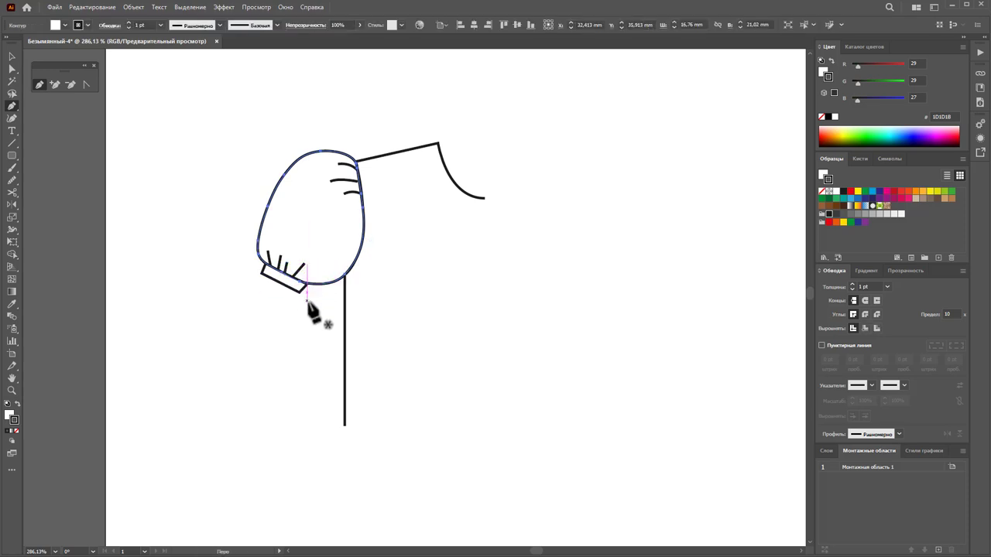
pyautogui.keyDown('ctrl'); pyautogui.click(314, 300); pyautogui.keyUp('ctrl')
pyautogui.keyDown('ctrl'); pyautogui.click(308, 285); pyautogui.keyUp('ctrl')
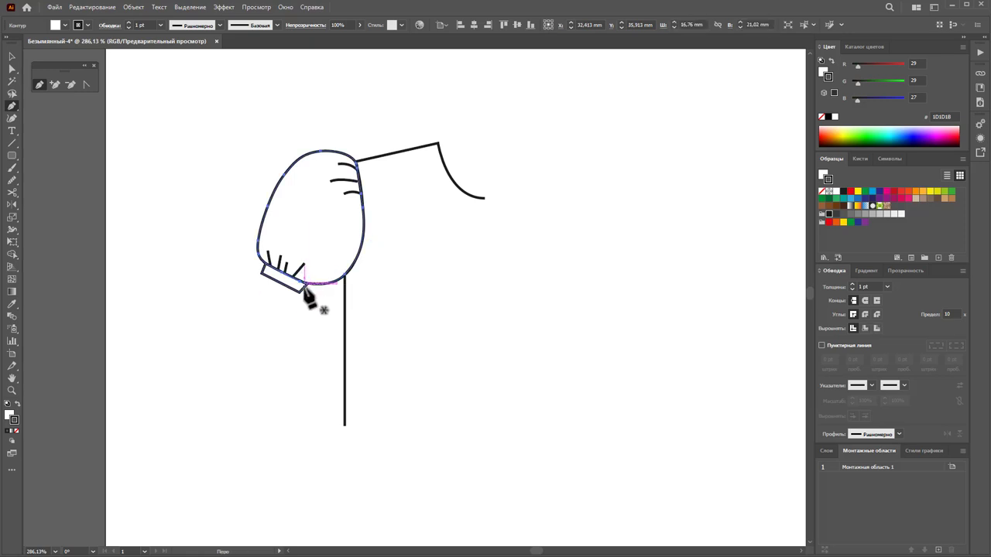
pyautogui.keyDown('ctrl'); pyautogui.click(321, 314); pyautogui.keyUp('ctrl')
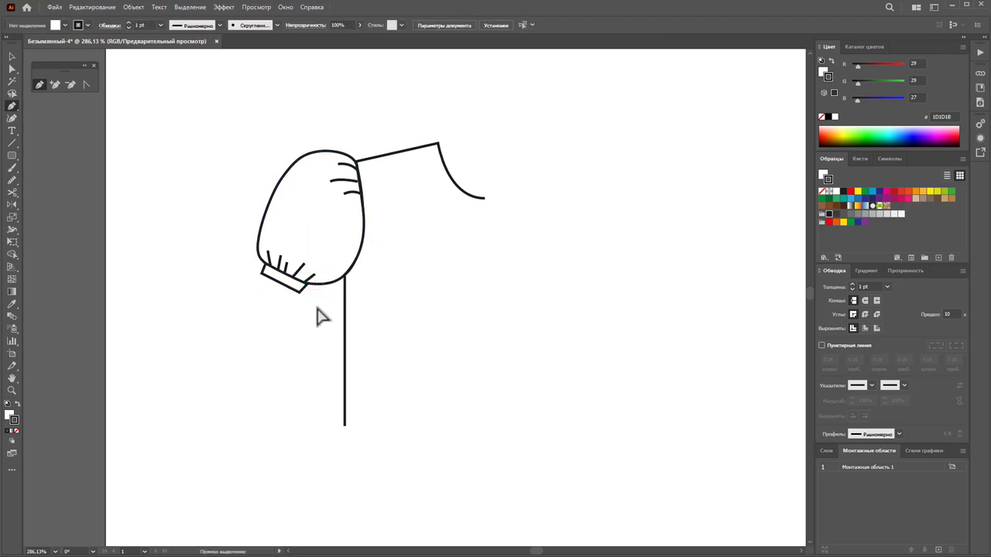
# - Select only the fold and gather lines and set their stroke weight to 0.25 pt
pyautogui.click(12, 56)
pyautogui.moveTo(204, 85); pyautogui.dragTo(484, 461)
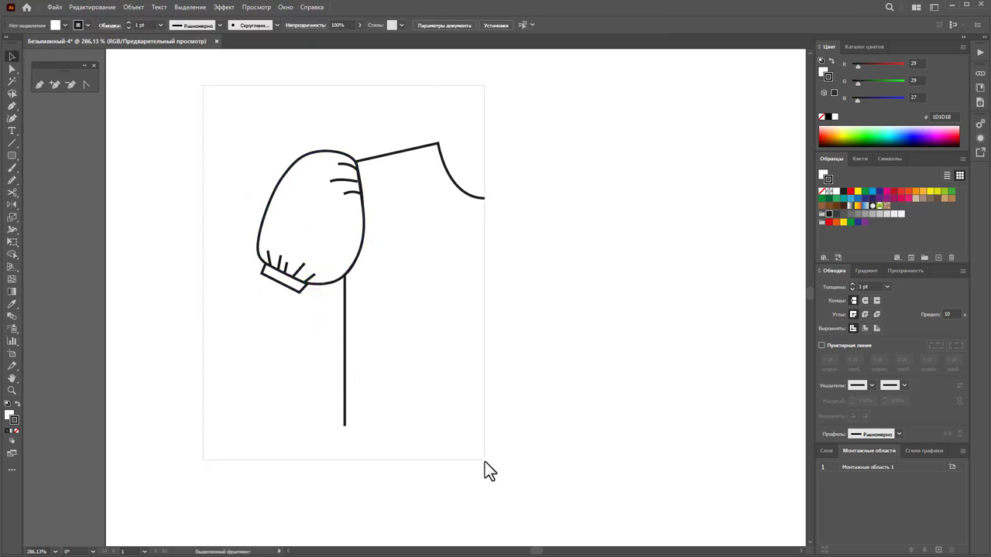
pyautogui.keyDown('shift'); pyautogui.click(328, 284); pyautogui.keyUp('shift')
pyautogui.keyDown('shift'); pyautogui.click(482, 199); pyautogui.keyUp('shift')
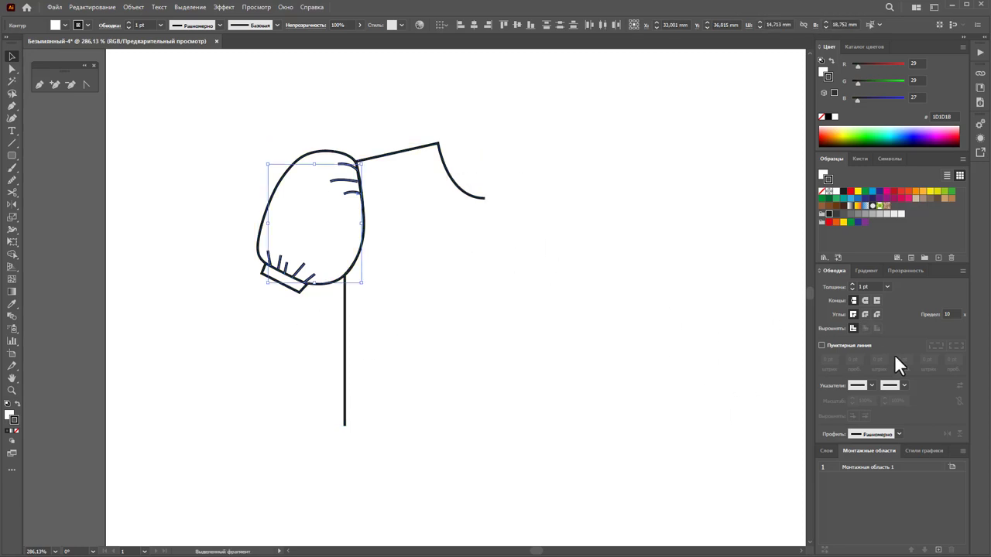
pyautogui.click(887, 287)
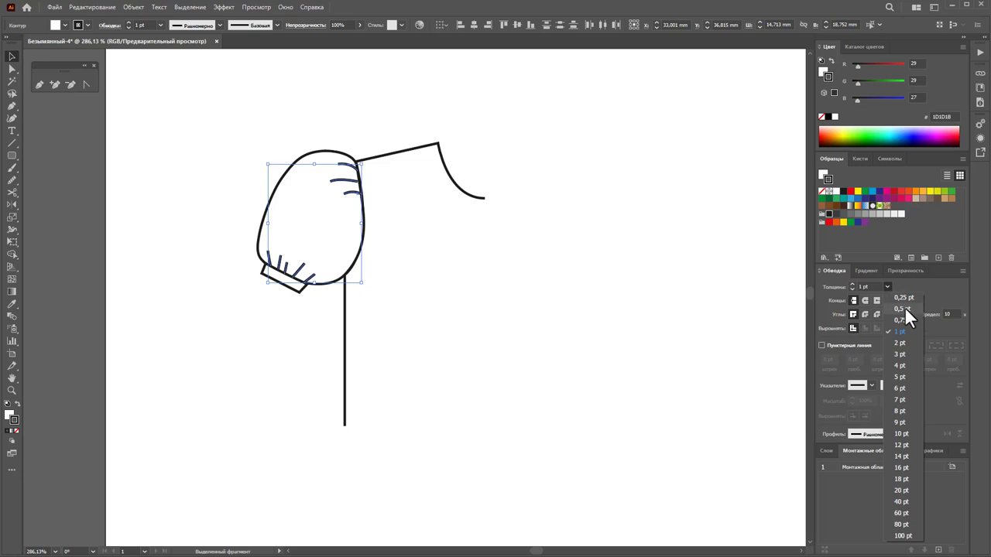
pyautogui.click(904, 299)
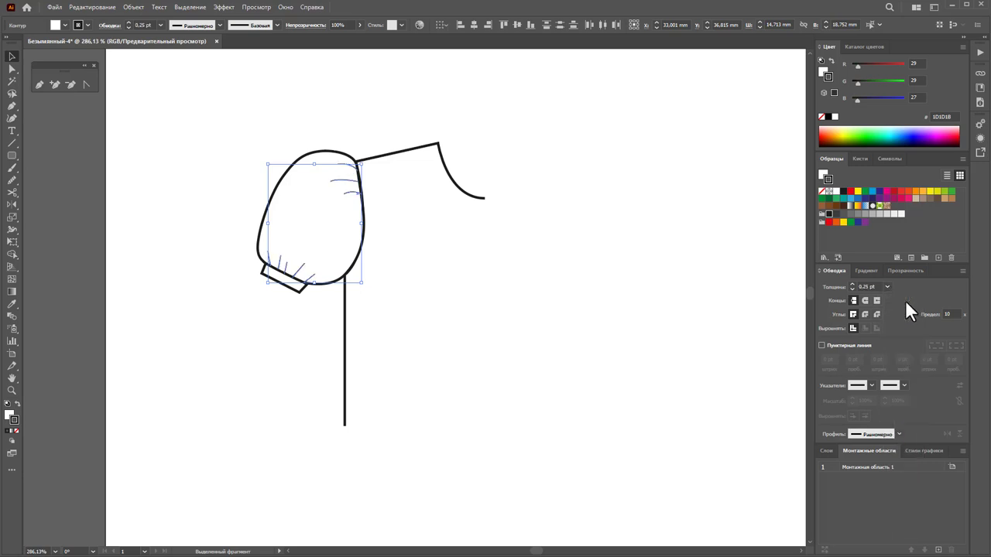
# - Give those lines the double-tapered width profile
pyautogui.click(898, 433)
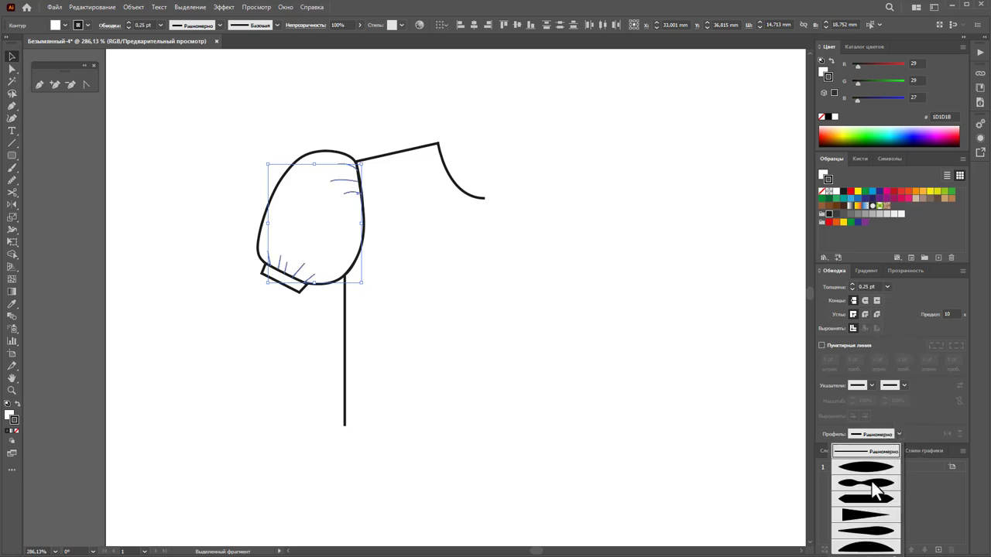
pyautogui.click(872, 483)
pyautogui.click(738, 399)
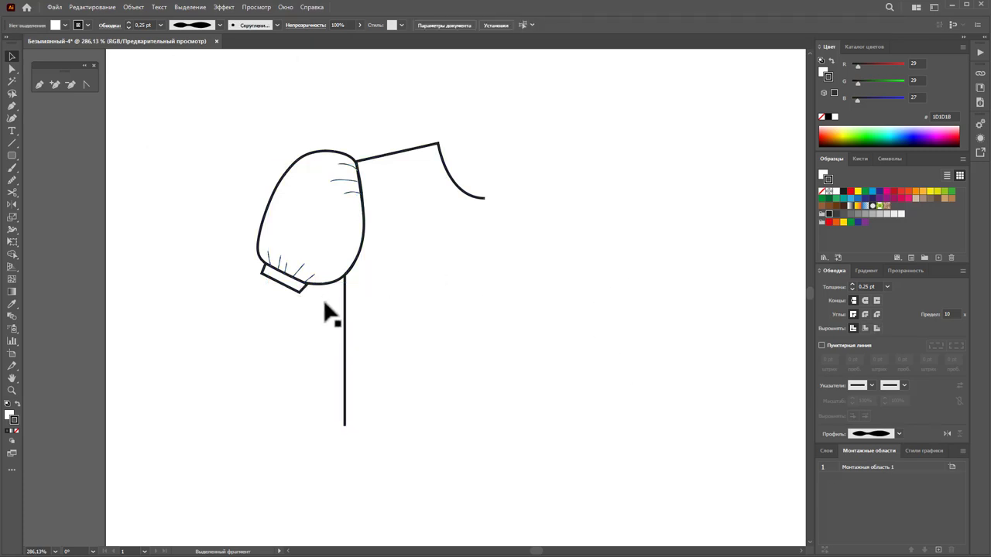
pyautogui.press('z')
pyautogui.keyDown('alt'); pyautogui.click(387, 304); pyautogui.keyUp('alt')
pyautogui.keyDown('alt'); pyautogui.click(537, 340); pyautogui.keyUp('alt')
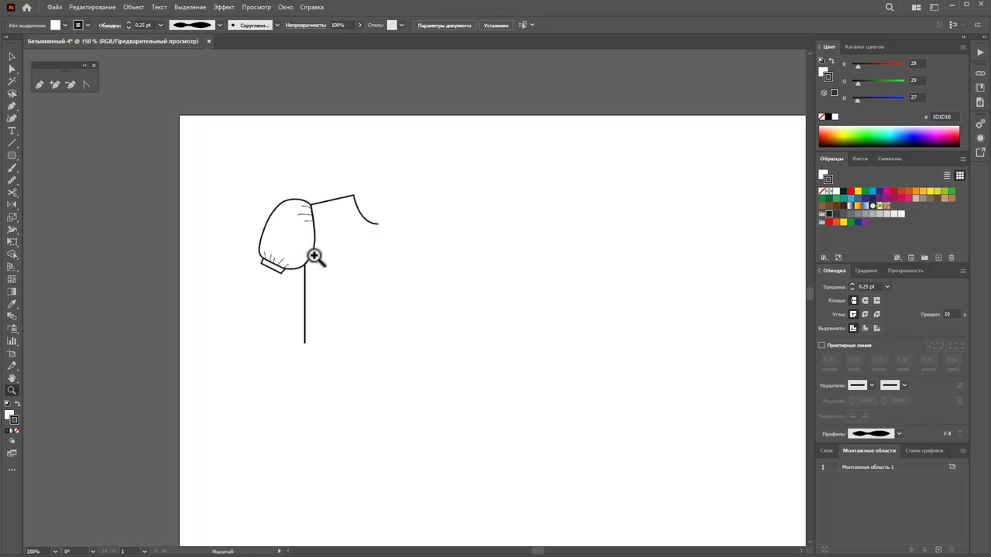
# - Reshape the puff sleeve by moving an outline anchor and smoothing the path
pyautogui.click(11, 68)
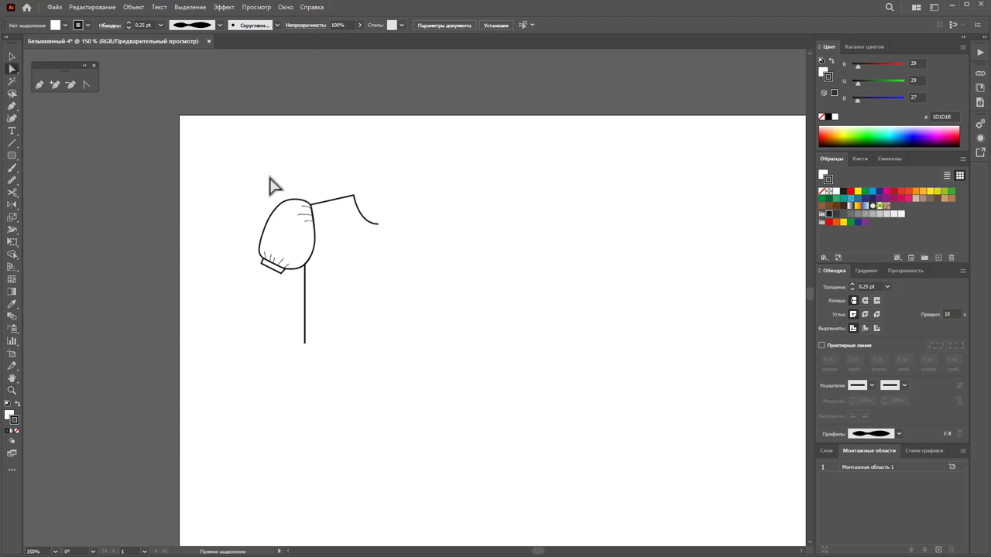
pyautogui.click(296, 219)
pyautogui.moveTo(297, 214); pyautogui.dragTo(293, 207)
pyautogui.click(314, 172)
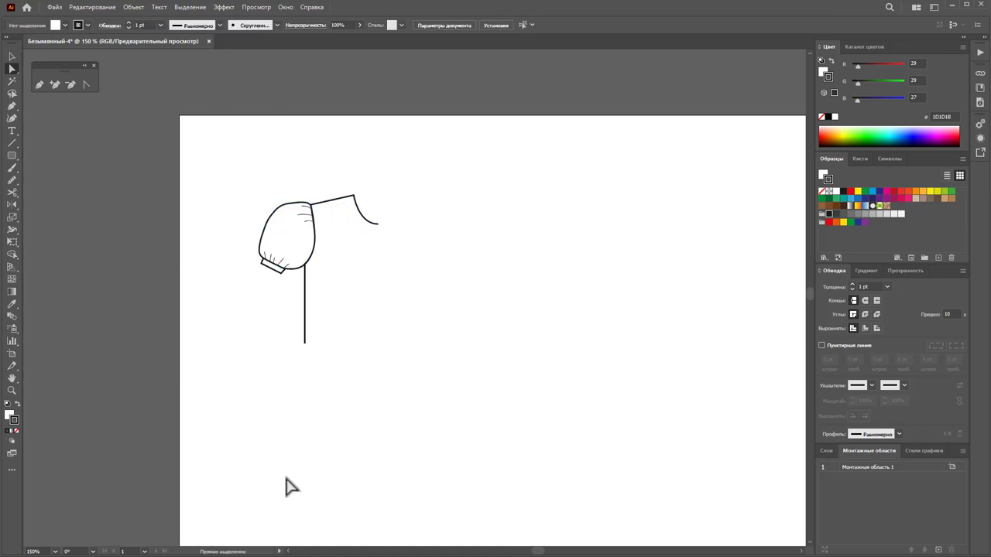
pyautogui.click(258, 241)
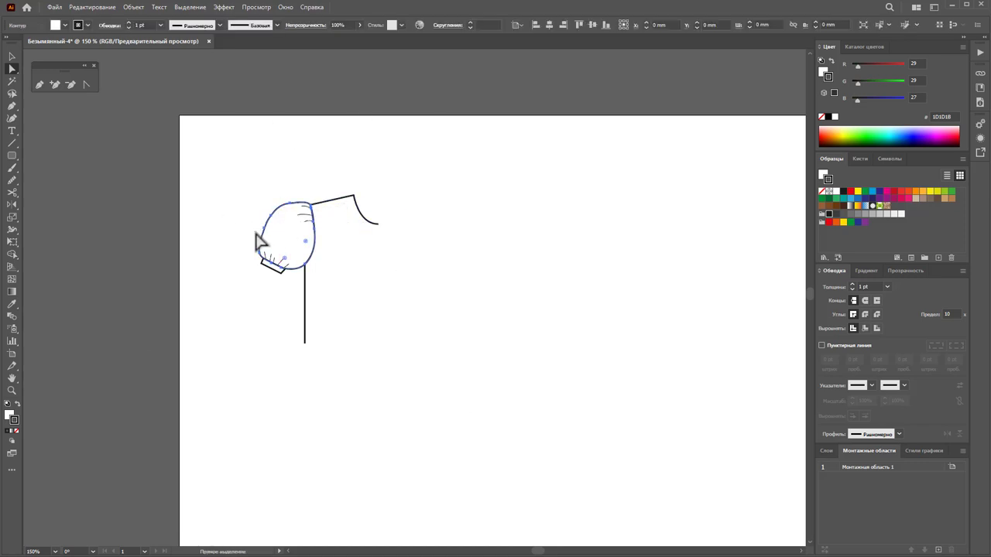
pyautogui.click(12, 182)
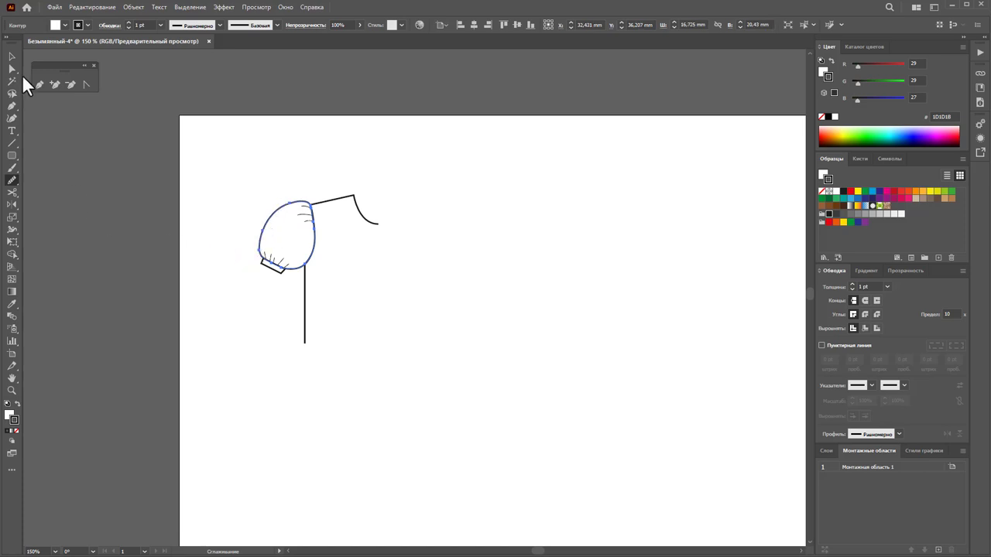
pyautogui.click(12, 55)
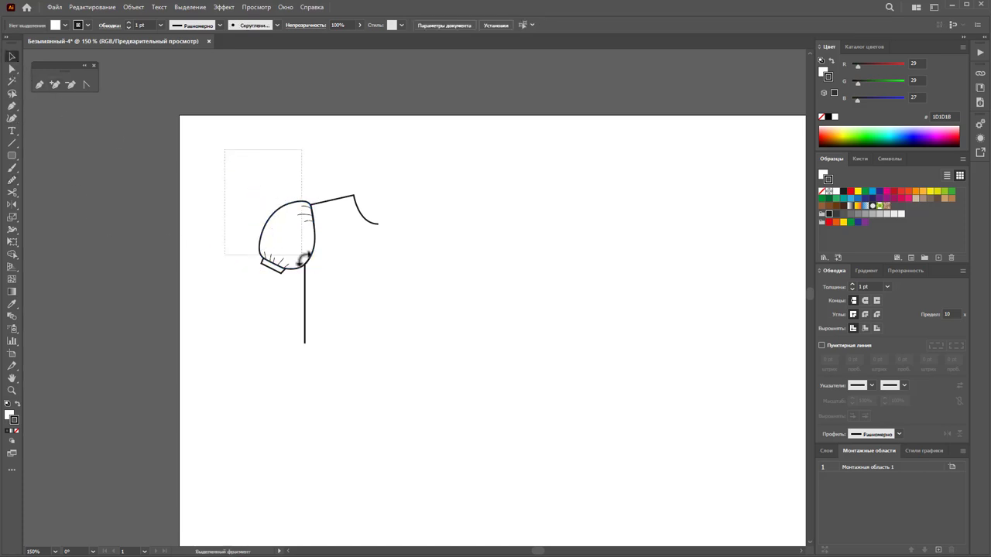
# - Select all the artwork and place a duplicate to the right of the original
pyautogui.moveTo(224, 149); pyautogui.dragTo(395, 367)
pyautogui.press('z')
pyautogui.keyDown('alt'); pyautogui.click(451, 359); pyautogui.keyUp('alt')
pyautogui.scroll(-1, 541, 387)
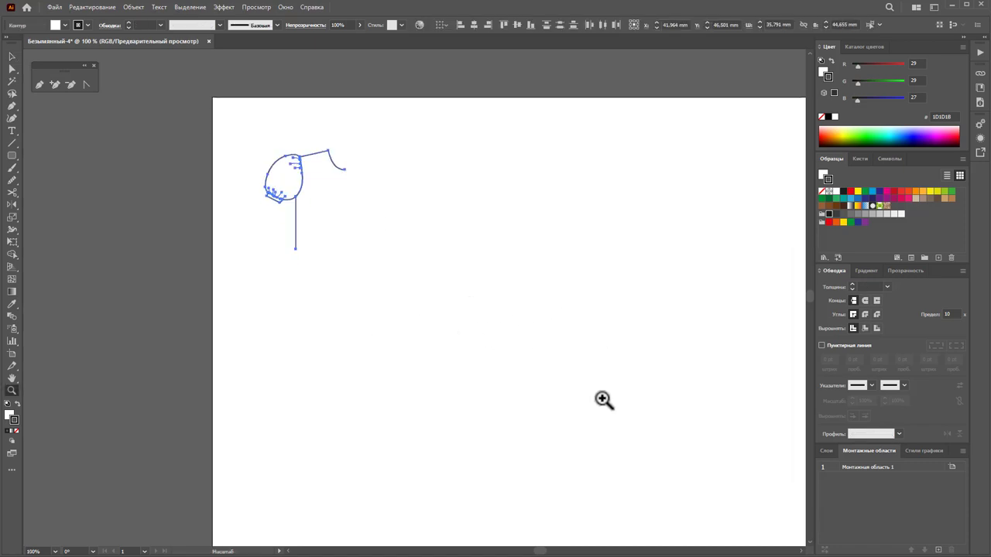
pyautogui.moveTo(538, 551); pyautogui.dragTo(544, 553)
pyautogui.scroll(-1, 483, 420)
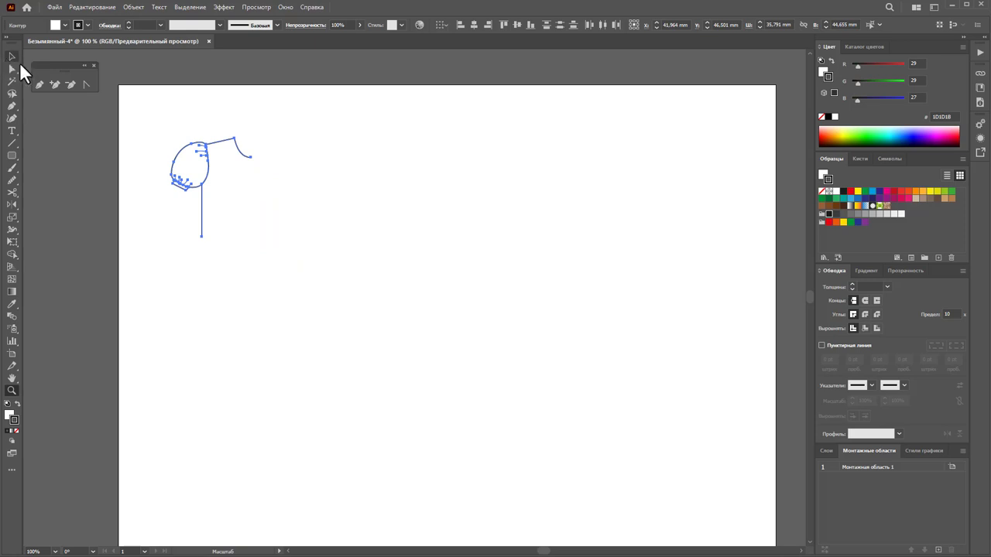
pyautogui.click(12, 56)
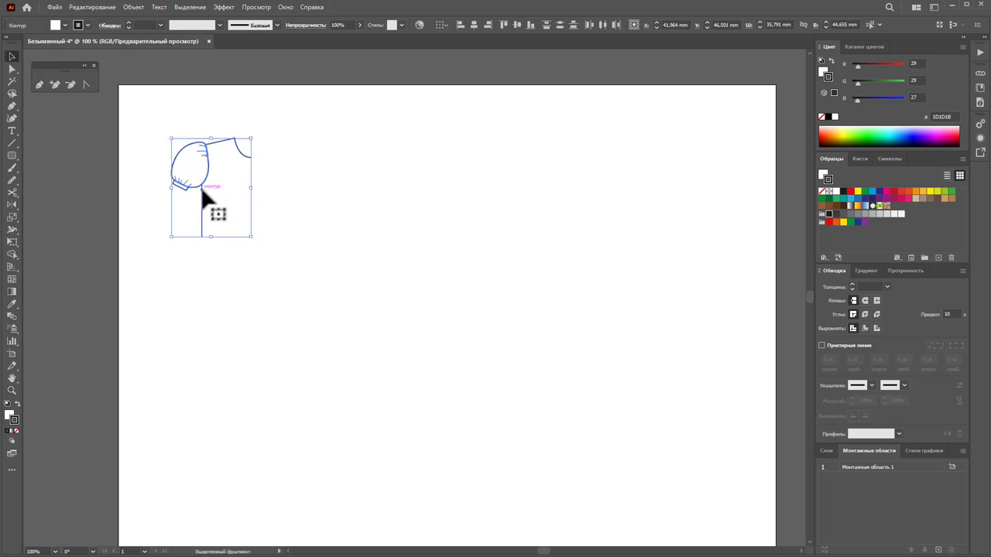
pyautogui.moveTo(204, 201); pyautogui.dragTo(385, 203)
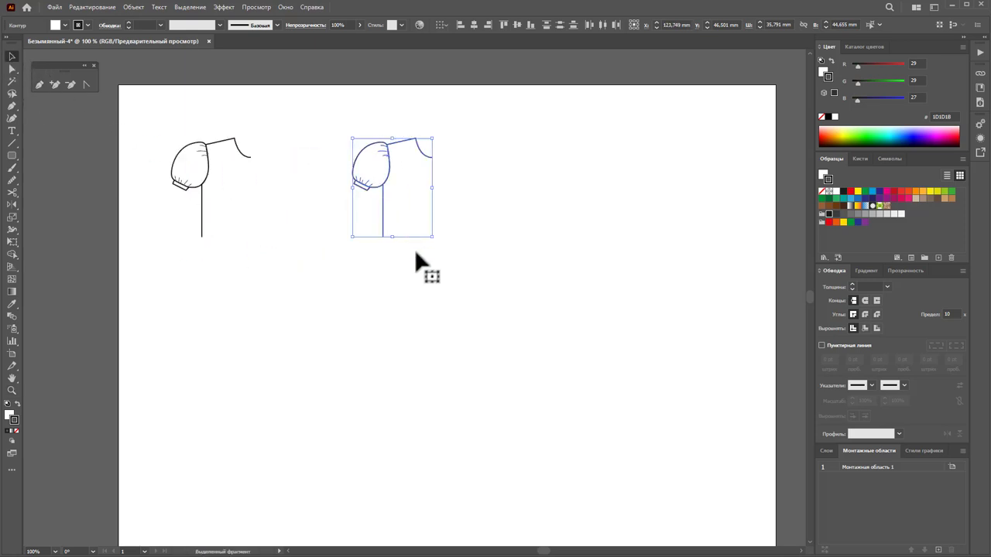
pyautogui.click(428, 277)
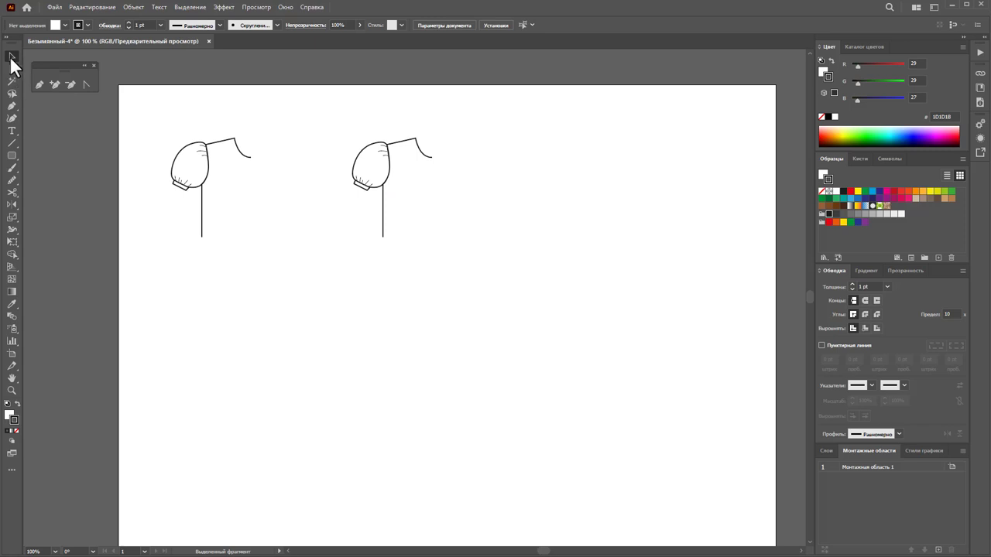
# - Delete the cuff from the right-hand copy and zoom in on its sleeve
pyautogui.click(362, 189)
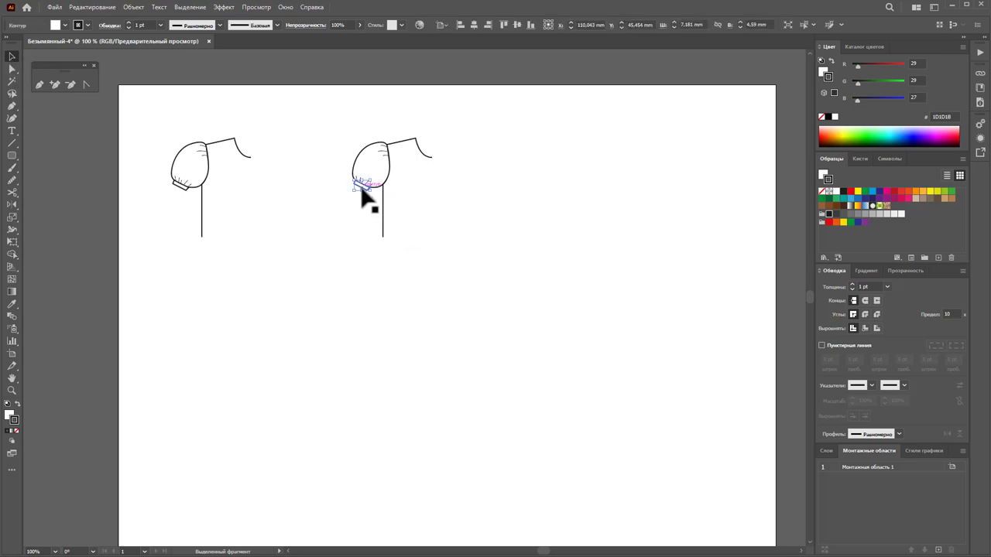
pyautogui.press('Delete')
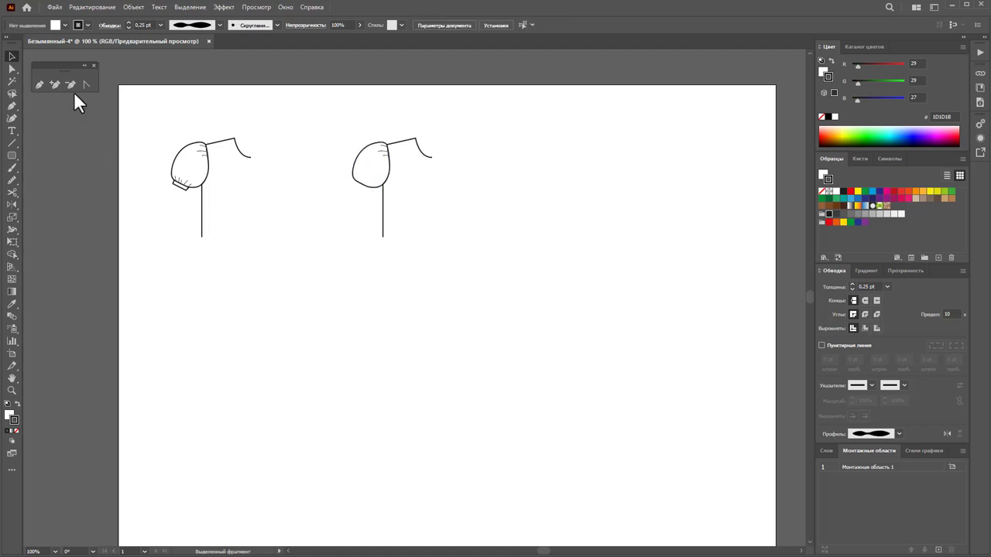
pyautogui.click(360, 170)
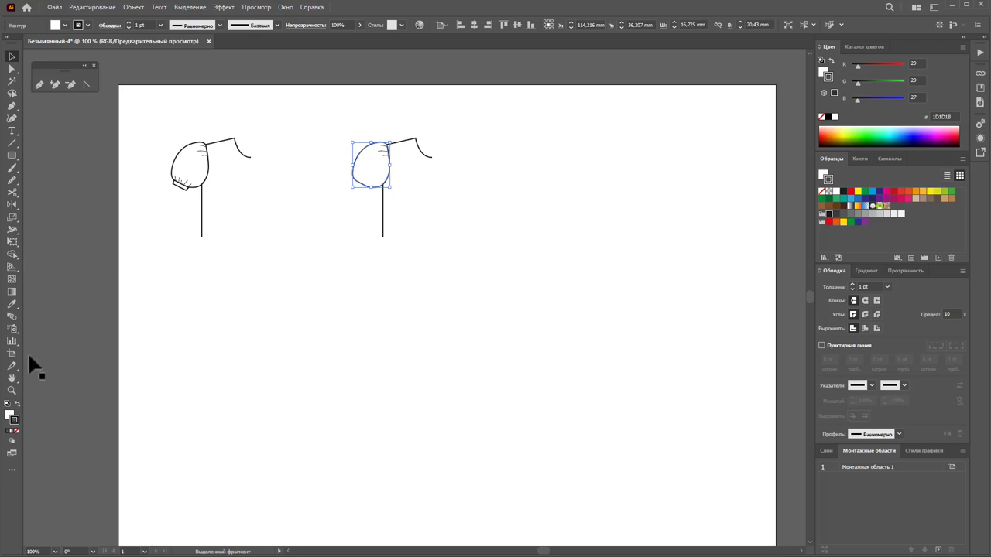
pyautogui.click(12, 390)
pyautogui.moveTo(403, 232); pyautogui.dragTo(424, 226)
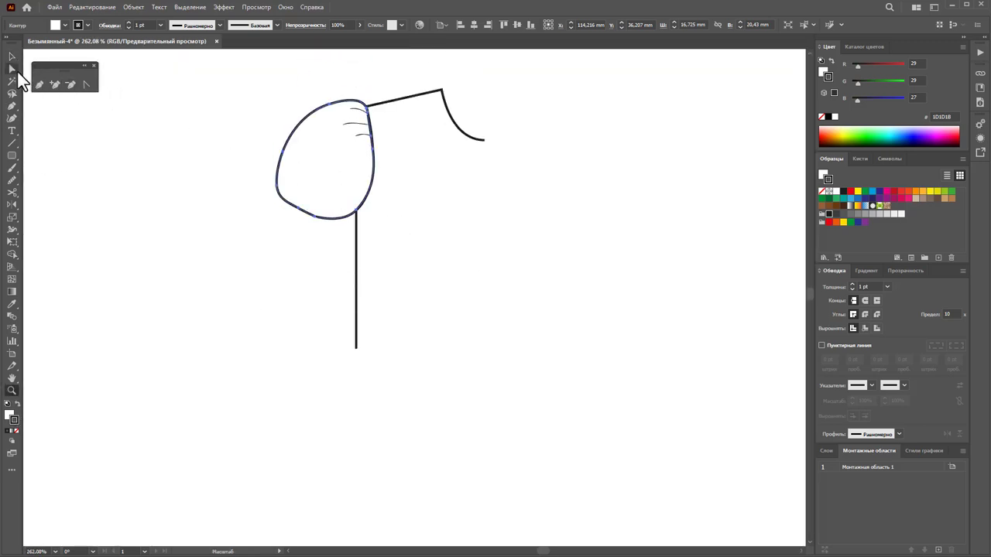
# - Add two anchors on the copied sleeve's lower edge and pull them down toward the wrist
pyautogui.click(17, 70)
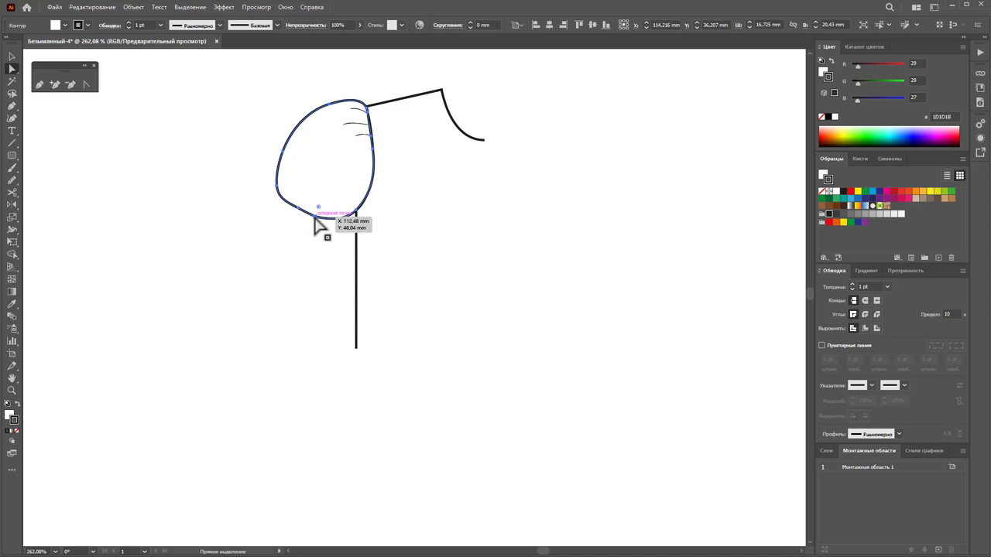
pyautogui.click(55, 85)
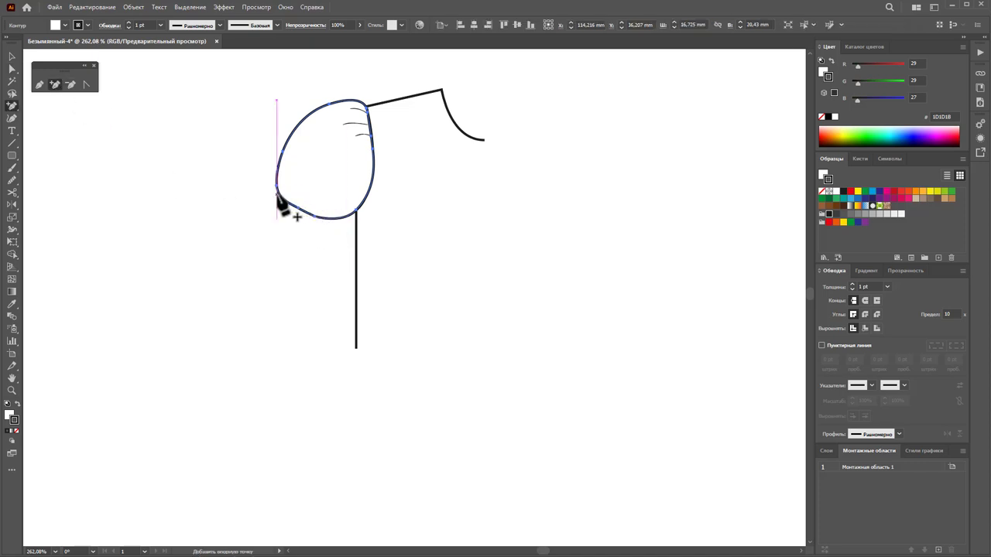
pyautogui.click(279, 197)
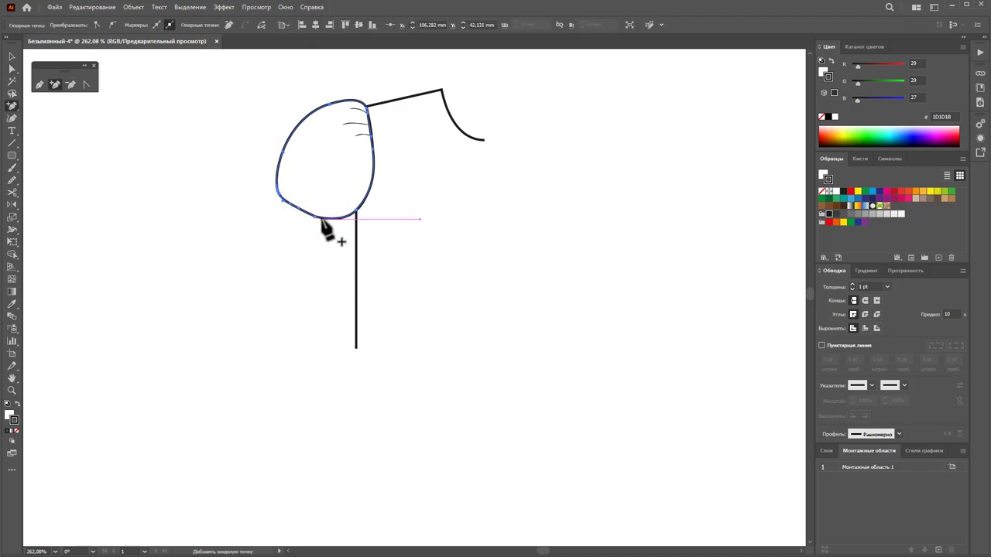
pyautogui.click(325, 219)
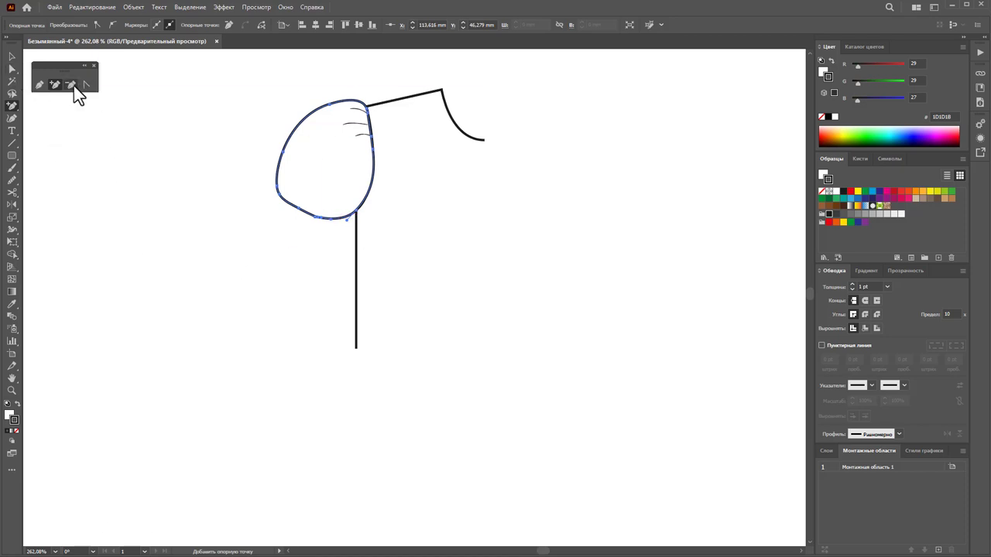
pyautogui.click(296, 211)
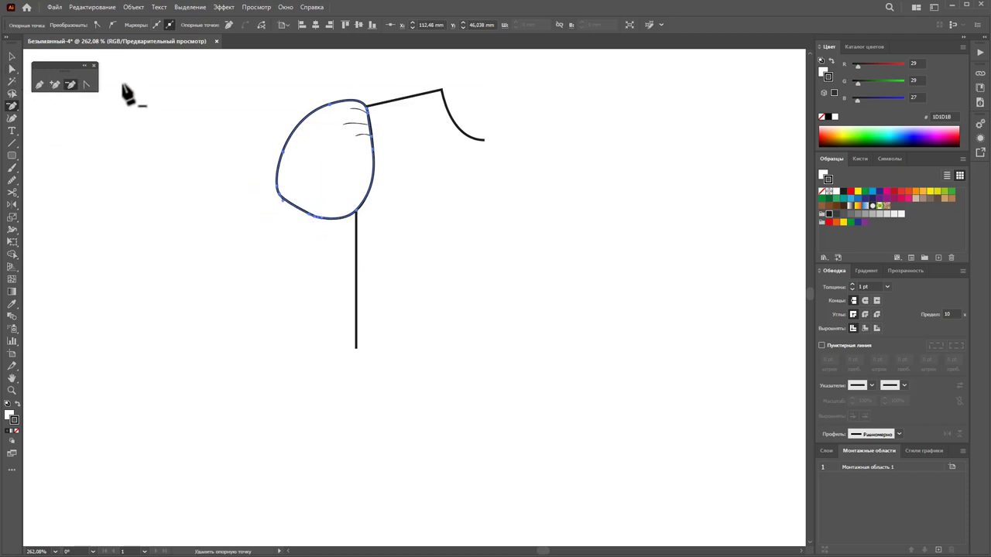
pyautogui.click(11, 68)
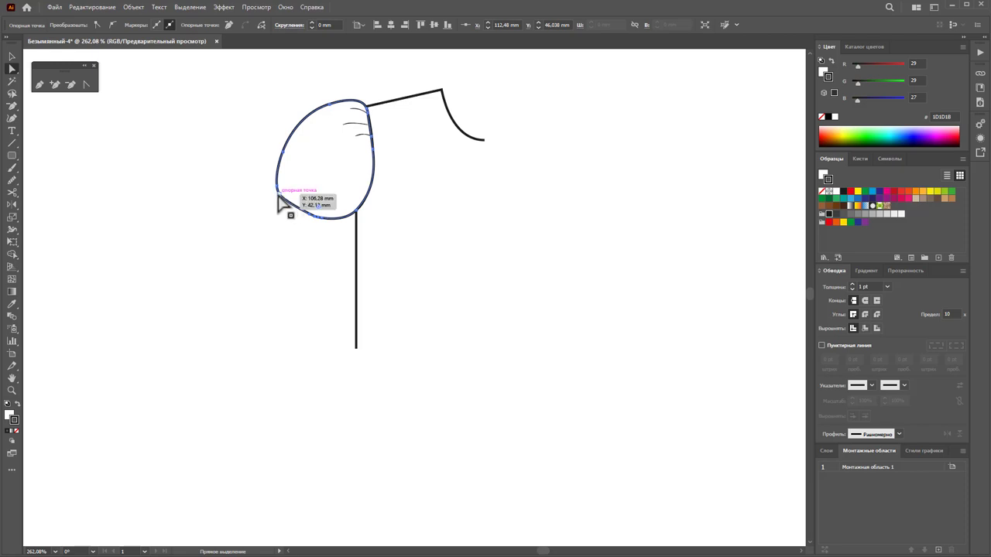
pyautogui.moveTo(278, 194); pyautogui.dragTo(180, 393)
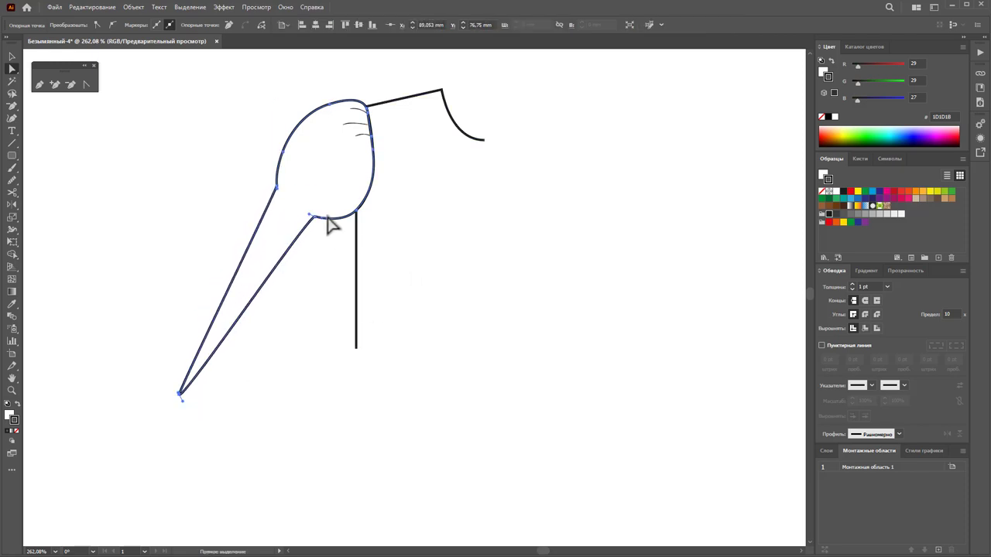
pyautogui.moveTo(318, 217); pyautogui.dragTo(249, 400)
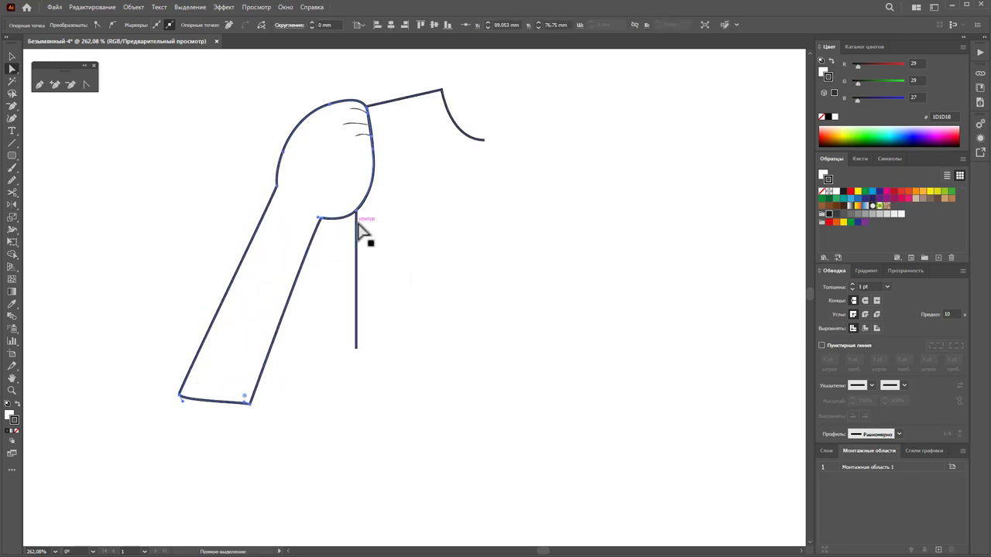
# - Remove the extra inner anchor, narrow the wrist hem, and nudge the left edge inward
pyautogui.click(70, 84)
pyautogui.click(318, 218)
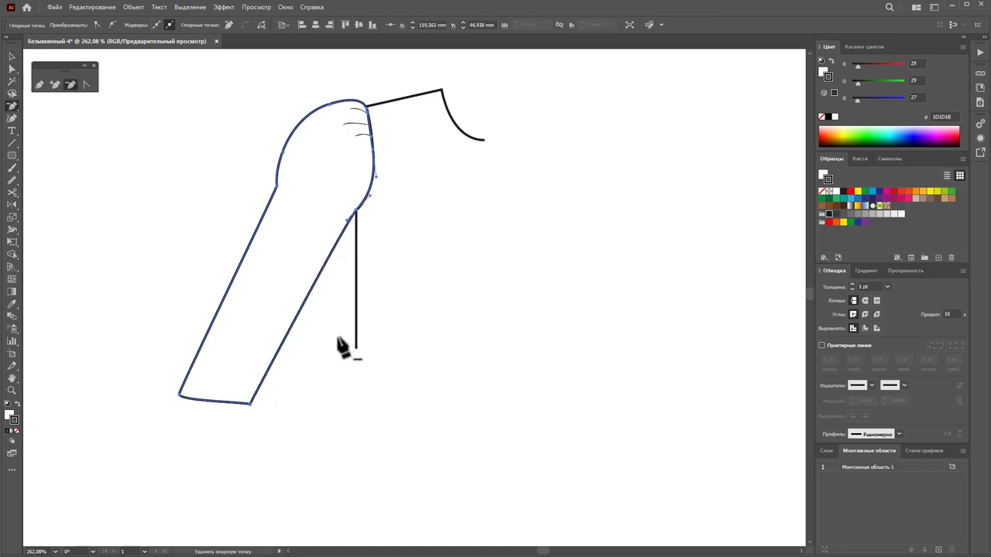
pyautogui.click(11, 69)
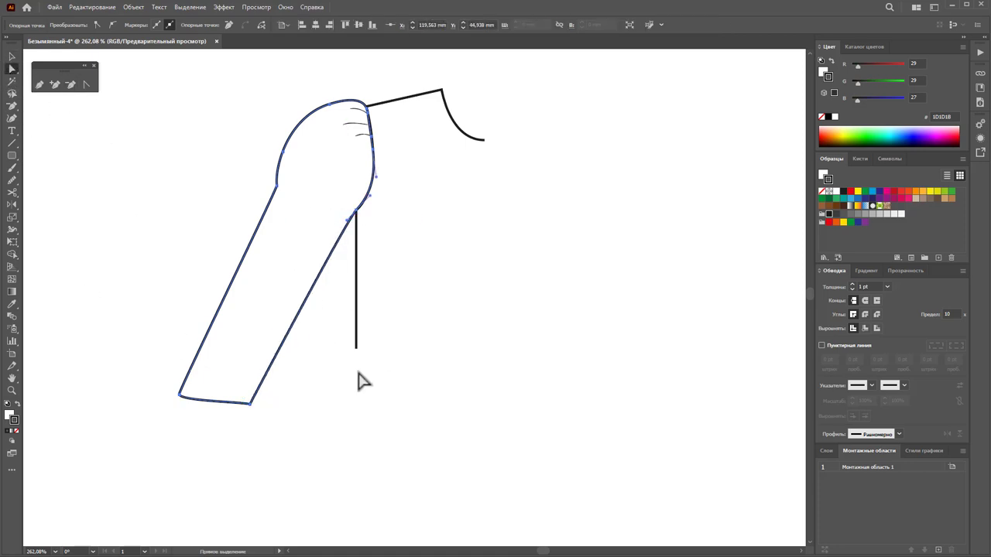
pyautogui.moveTo(248, 404); pyautogui.dragTo(287, 403)
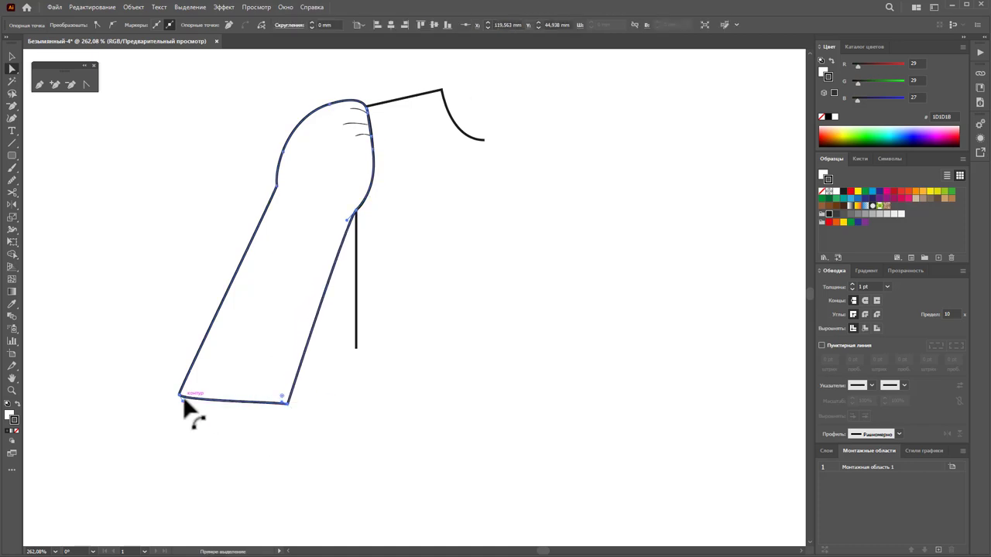
pyautogui.moveTo(180, 395); pyautogui.dragTo(257, 397)
pyautogui.moveTo(265, 68); pyautogui.dragTo(302, 214)
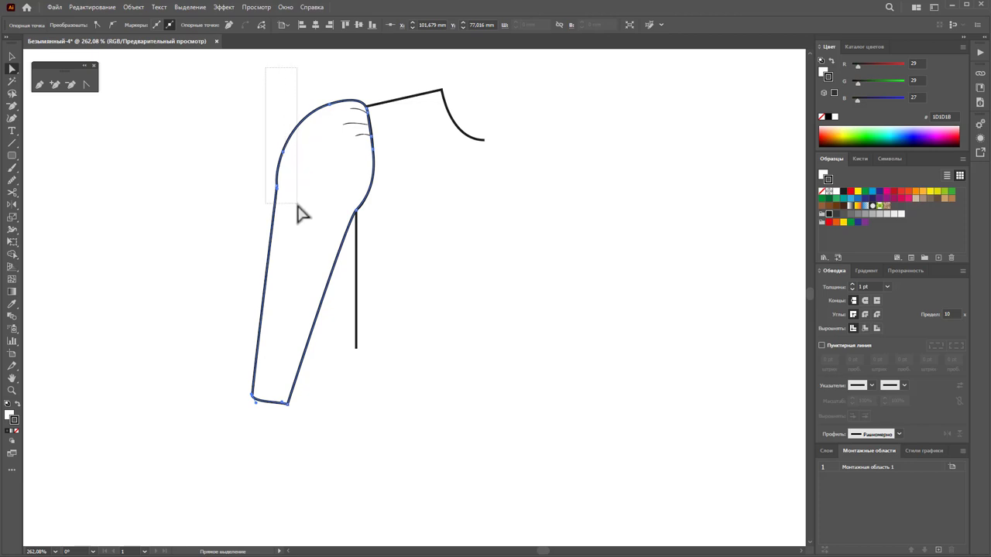
pyautogui.press('Right')
pyautogui.press('Right')
pyautogui.press('Right')
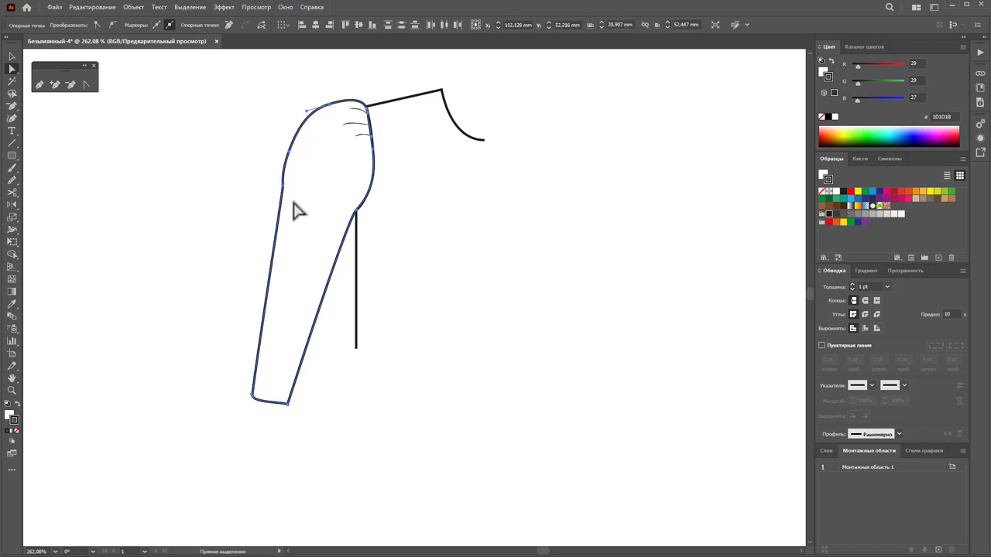
pyautogui.press('Right')
pyautogui.press('Right')
pyautogui.press('Right')
pyautogui.press('Right')
# - Smooth the long sleeve's upper outer edge with two Smooth-tool passes, then deselect
pyautogui.click(101, 179)
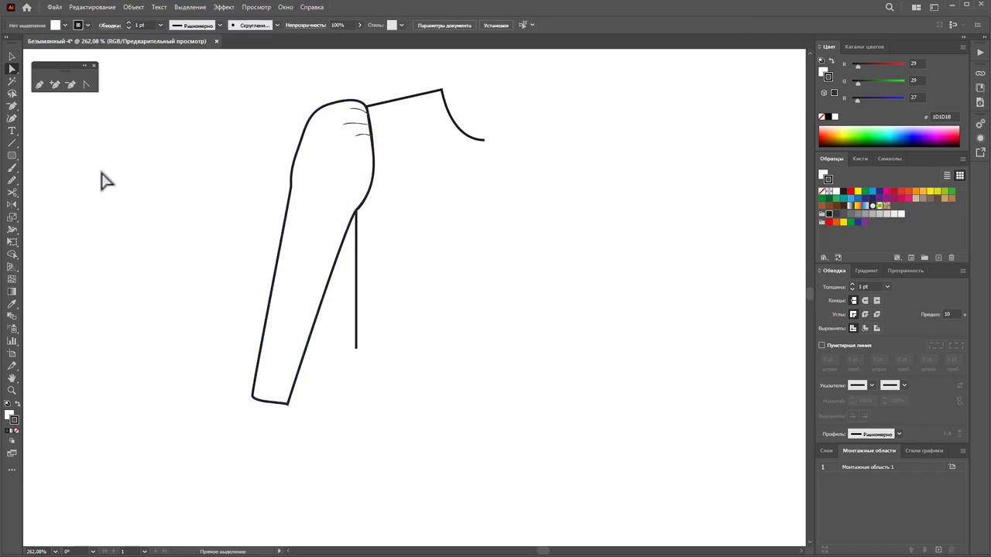
pyautogui.moveTo(232, 150); pyautogui.dragTo(310, 281)
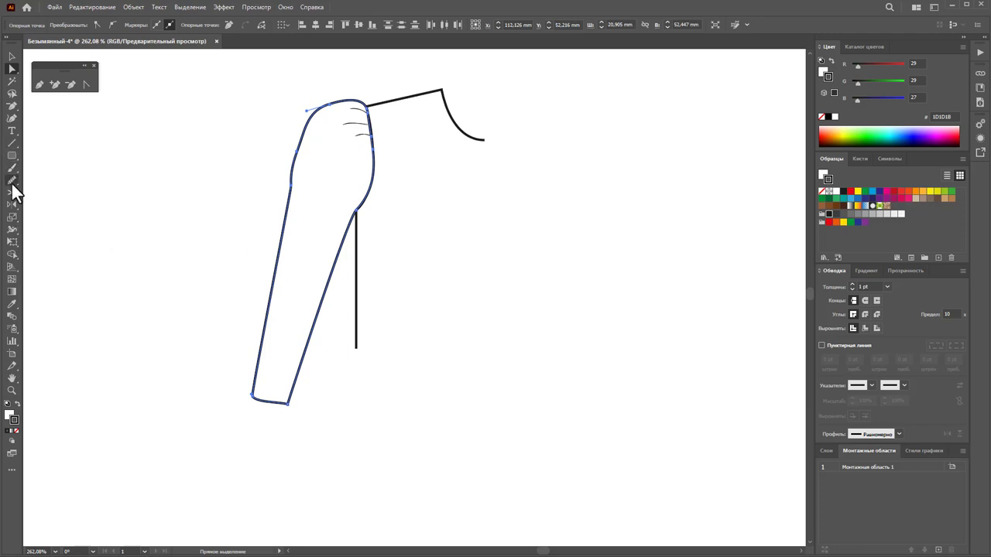
pyautogui.click(13, 186)
pyautogui.moveTo(314, 112)
pyautogui.mouseDown()
pyautogui.moveTo(279, 193)
pyautogui.moveTo(280, 249)
pyautogui.mouseUp()
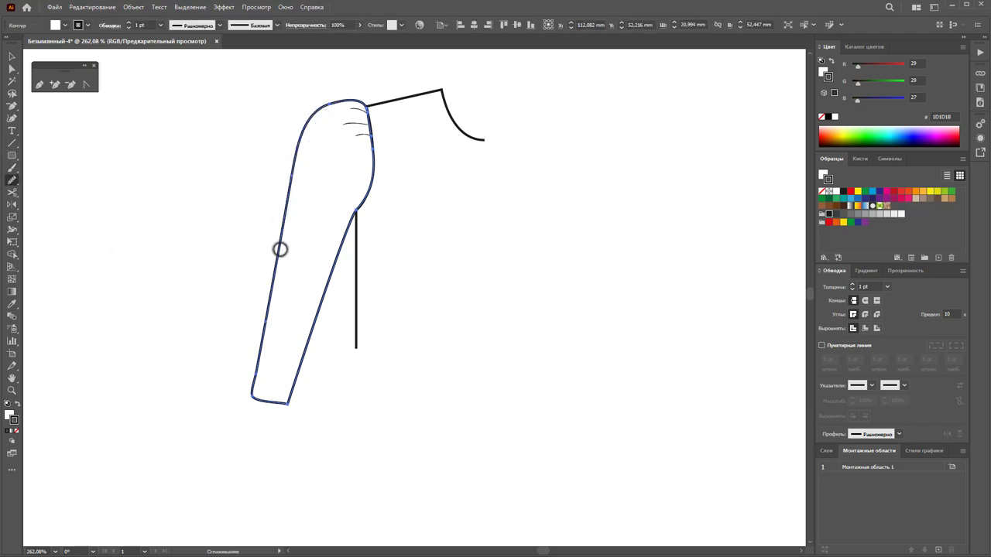
pyautogui.moveTo(292, 153); pyautogui.dragTo(267, 317)
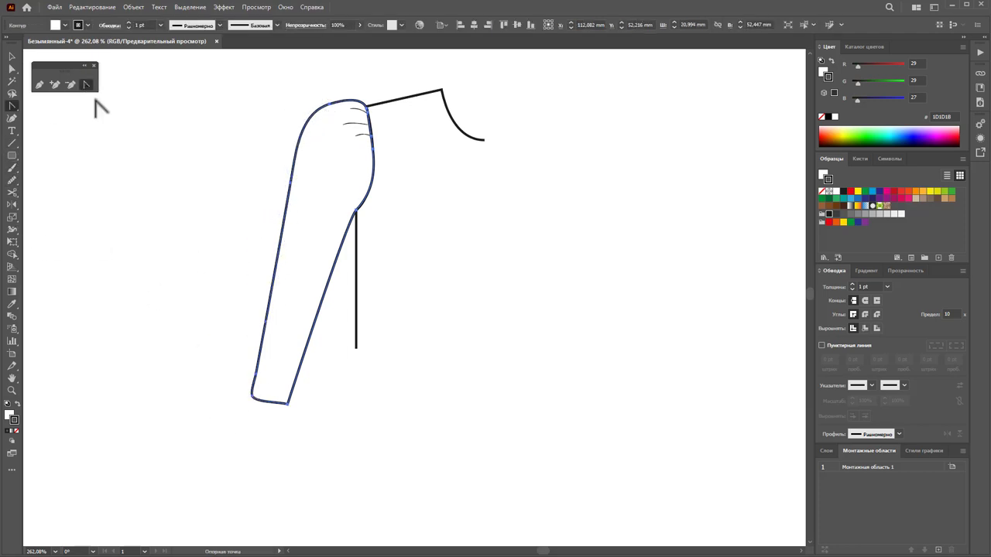
pyautogui.click(257, 398)
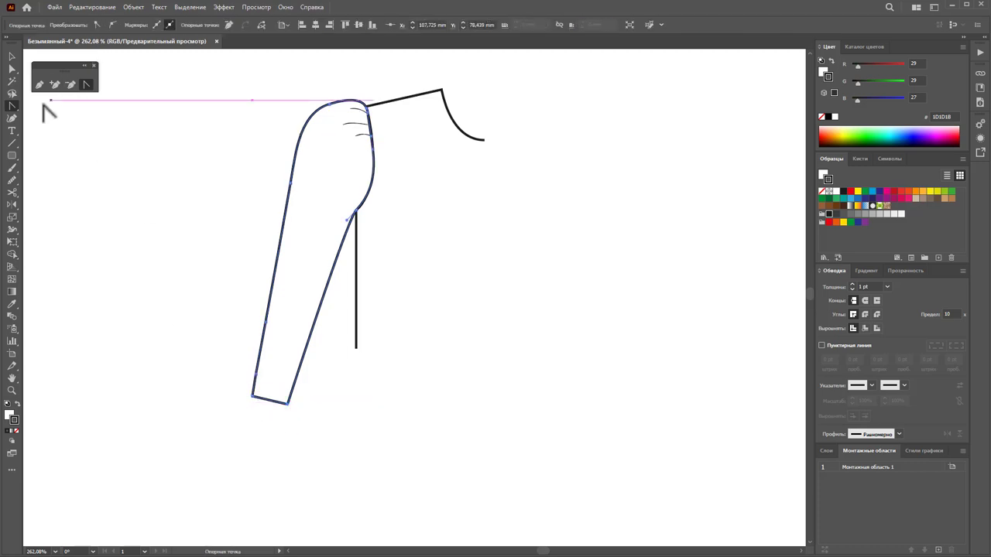
pyautogui.click(12, 56)
pyautogui.click(157, 217)
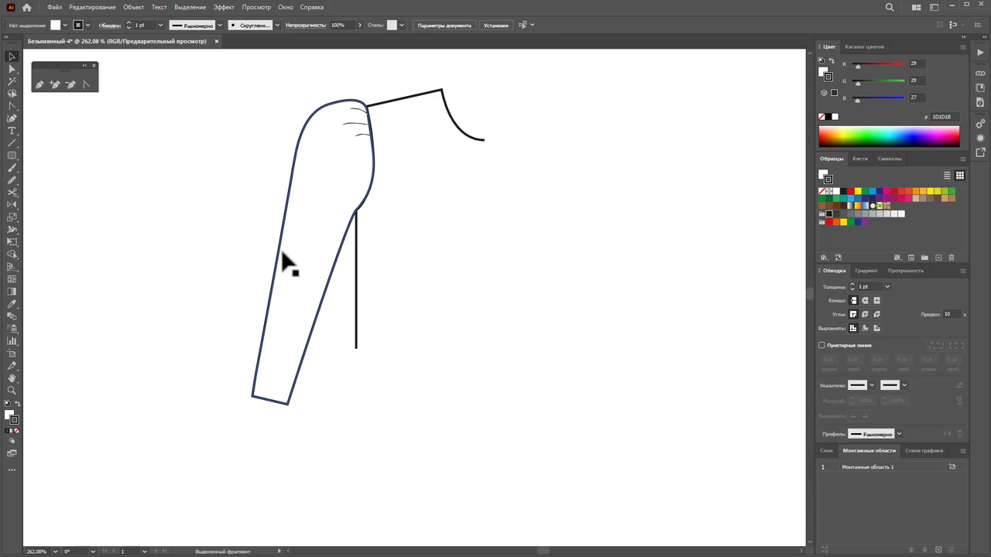
# - Zoom out to the whole page and duplicate the long-sleeve figure to the right
pyautogui.press('z')
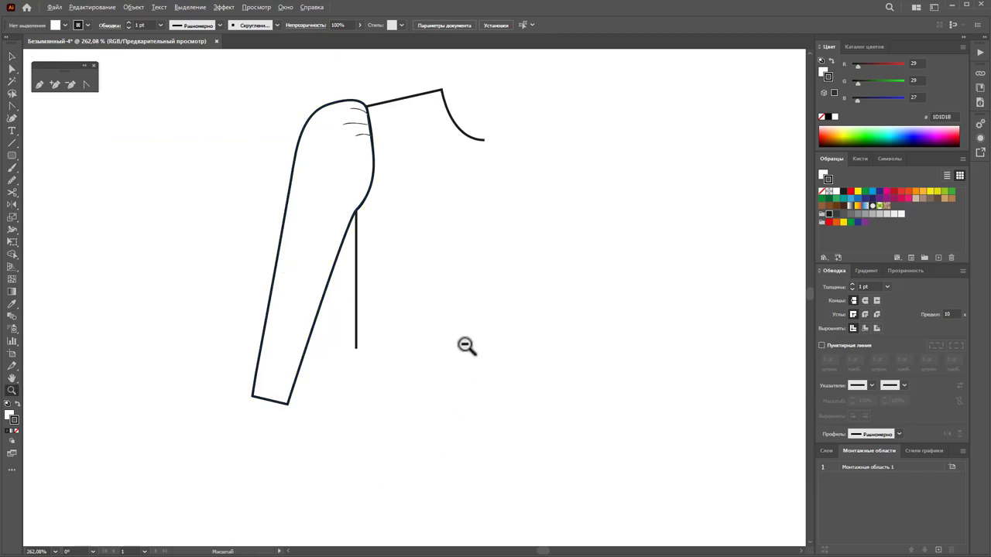
pyautogui.keyDown('alt'); pyautogui.click(409, 325); pyautogui.keyUp('alt')
pyautogui.keyDown('alt'); pyautogui.click(431, 332); pyautogui.keyUp('alt')
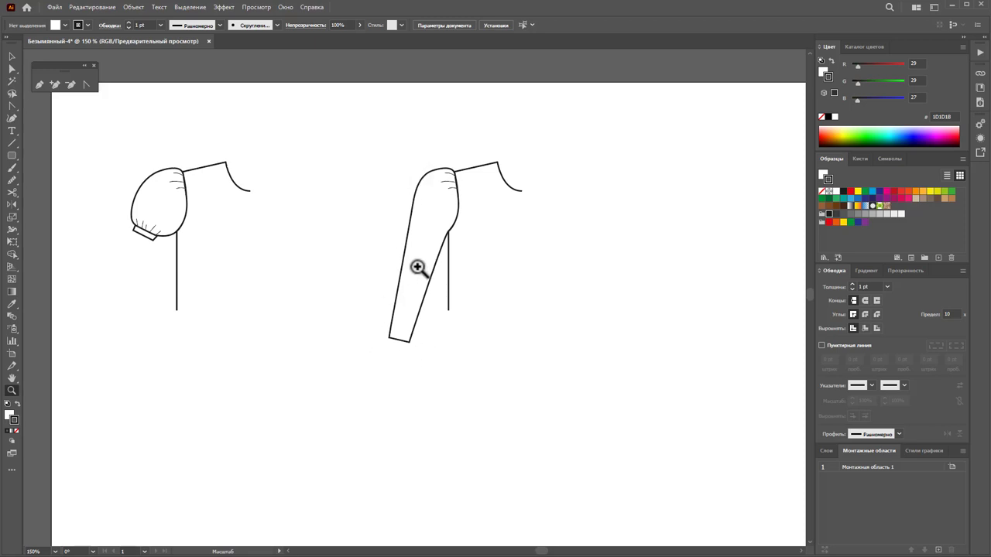
pyautogui.keyDown('alt'); pyautogui.click(377, 301); pyautogui.keyUp('alt')
pyautogui.scroll(-2, 573, 341)
pyautogui.scroll(-1, 542, 387)
pyautogui.scroll(-1, 536, 411)
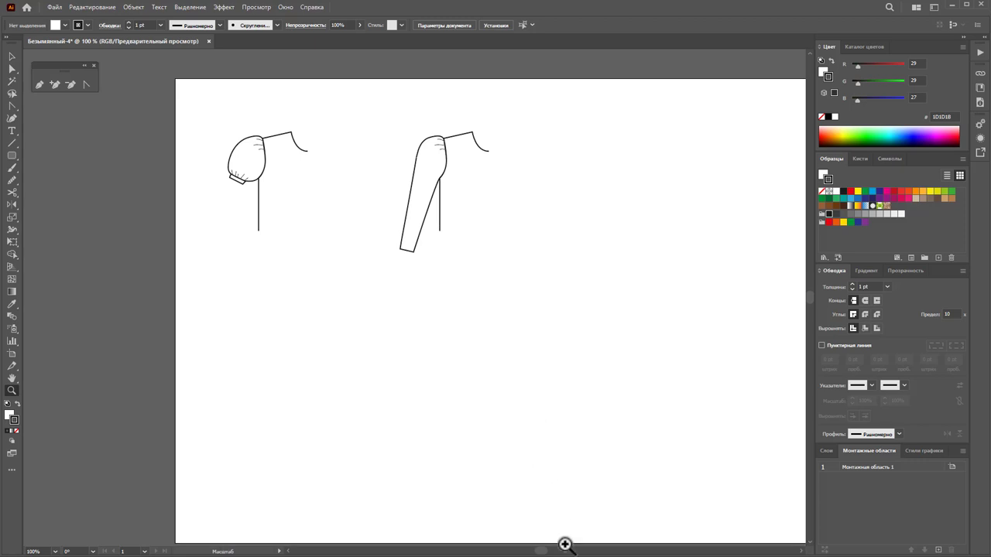
pyautogui.moveTo(539, 551); pyautogui.dragTo(545, 551)
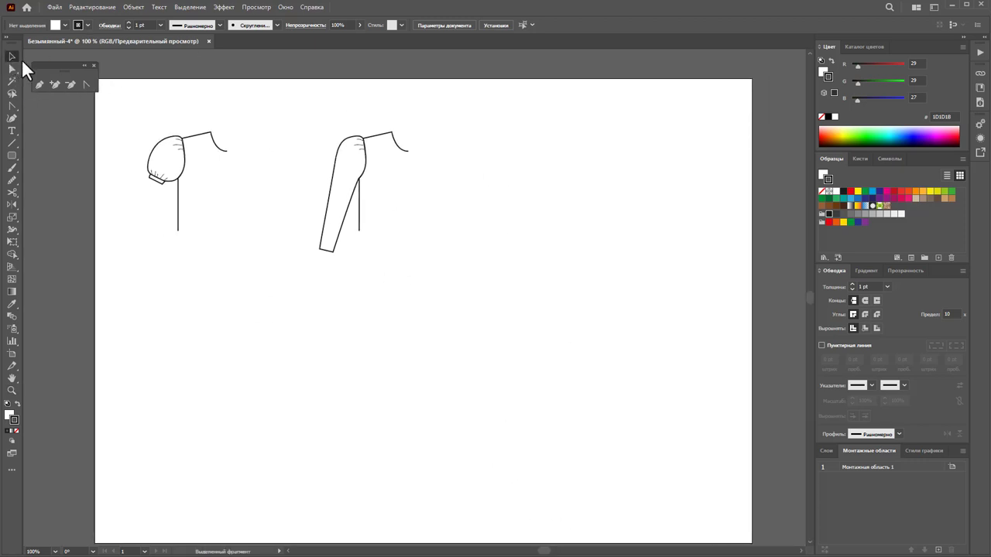
pyautogui.moveTo(300, 110)
pyautogui.mouseDown()
pyautogui.moveTo(420, 286)
pyautogui.moveTo(446, 306)
pyautogui.mouseUp()
pyautogui.moveTo(353, 189); pyautogui.dragTo(549, 203)
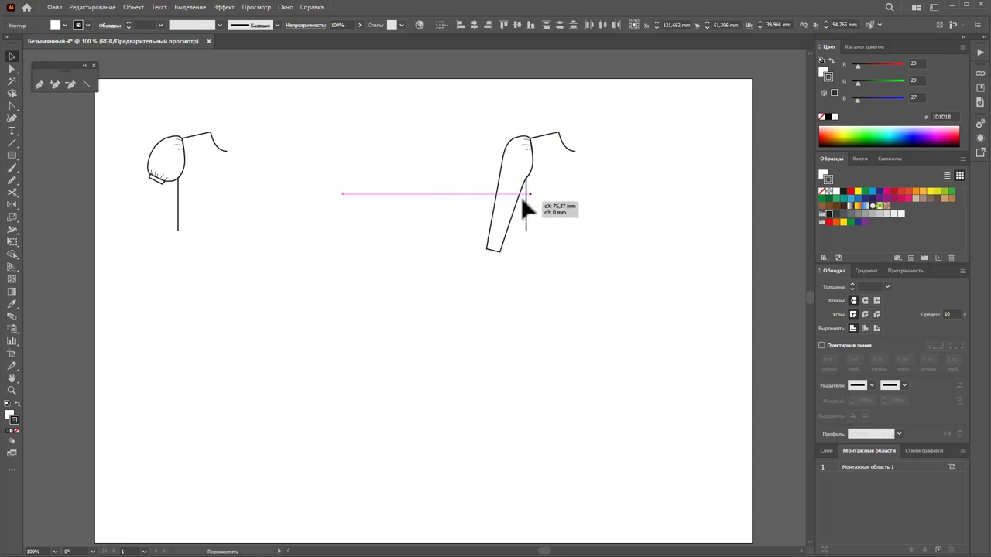
pyautogui.click(524, 299)
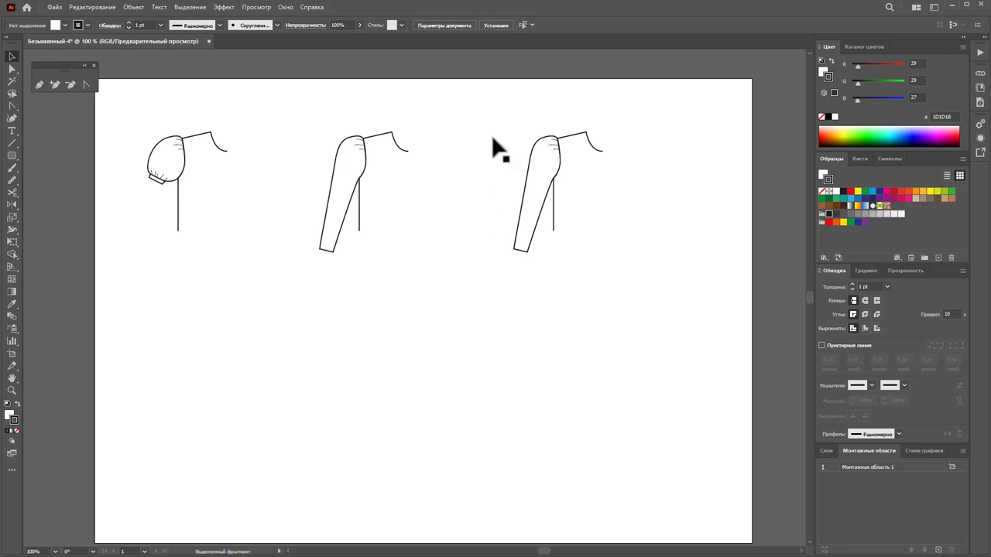
# - Zoom into the copied figure and delete its sleeve outline and fold lines
pyautogui.click(551, 146)
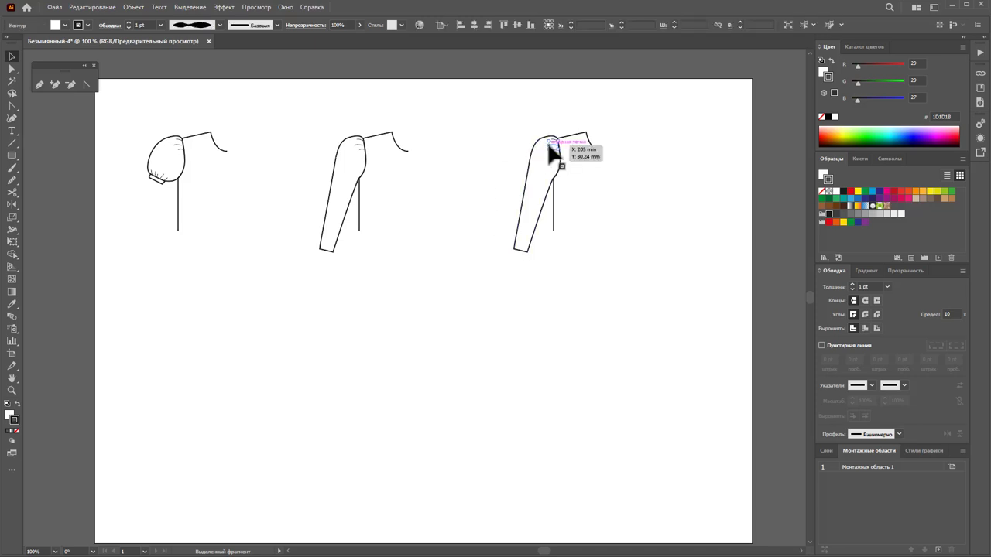
pyautogui.click(12, 390)
pyautogui.scroll(1, 774, 249)
pyautogui.moveTo(579, 182); pyautogui.dragTo(735, 214)
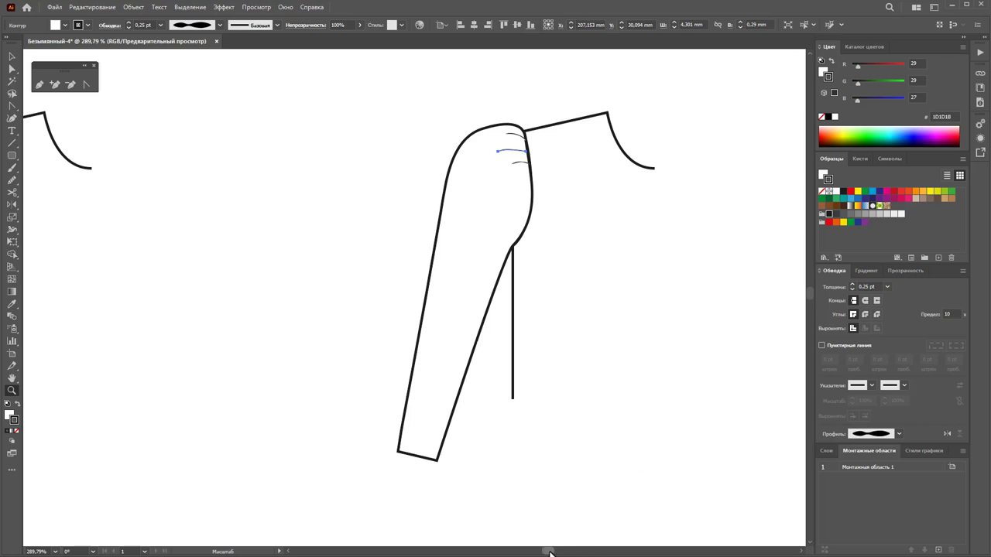
pyautogui.moveTo(548, 553); pyautogui.dragTo(550, 552)
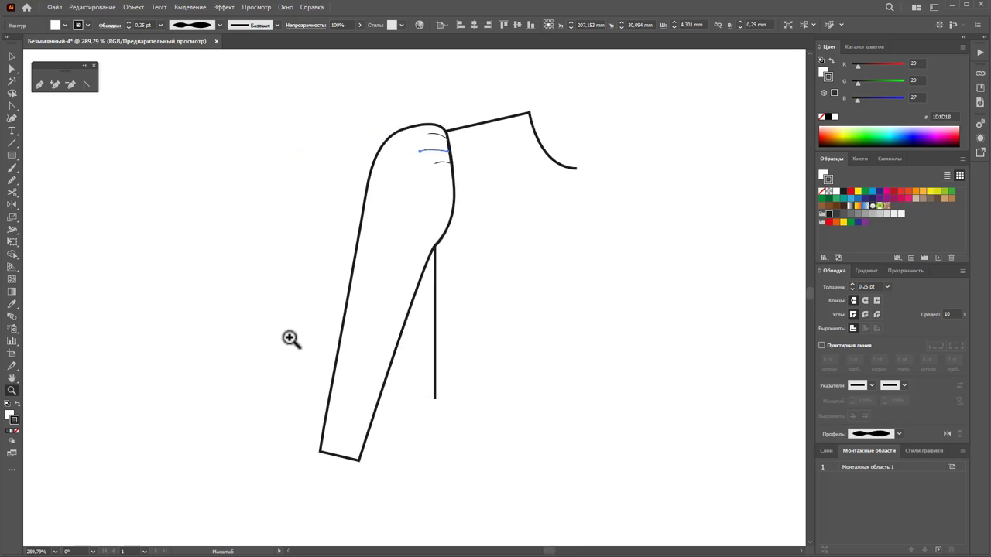
pyautogui.click(12, 59)
pyautogui.click(150, 234)
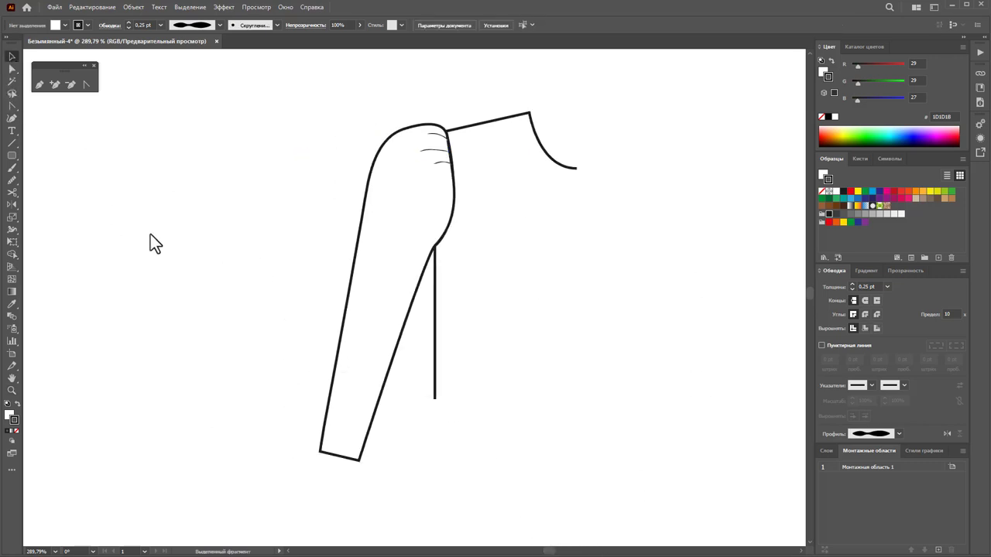
pyautogui.moveTo(380, 126); pyautogui.dragTo(438, 181)
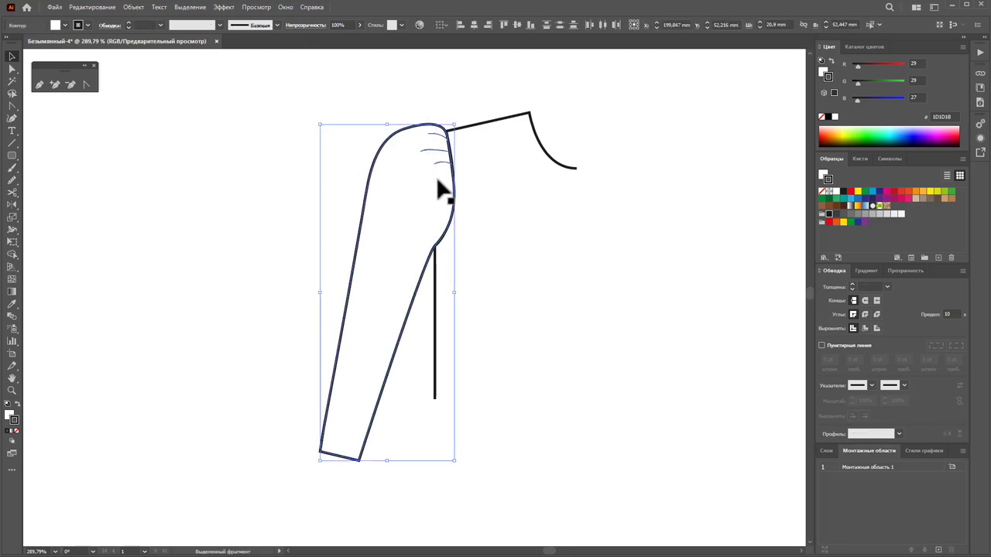
pyautogui.press('Delete')
pyautogui.scroll(-1, 366, 192)
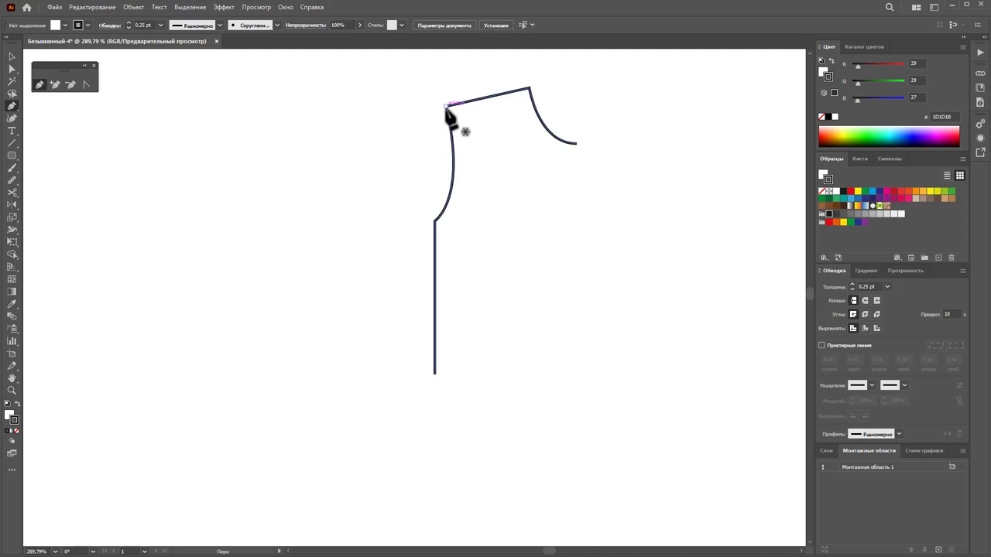
# - Draw a closed sleeve outline from shoulder to underarm with a flared, rounded lower end
pyautogui.click(446, 105)
pyautogui.moveTo(393, 128); pyautogui.dragTo(374, 153)
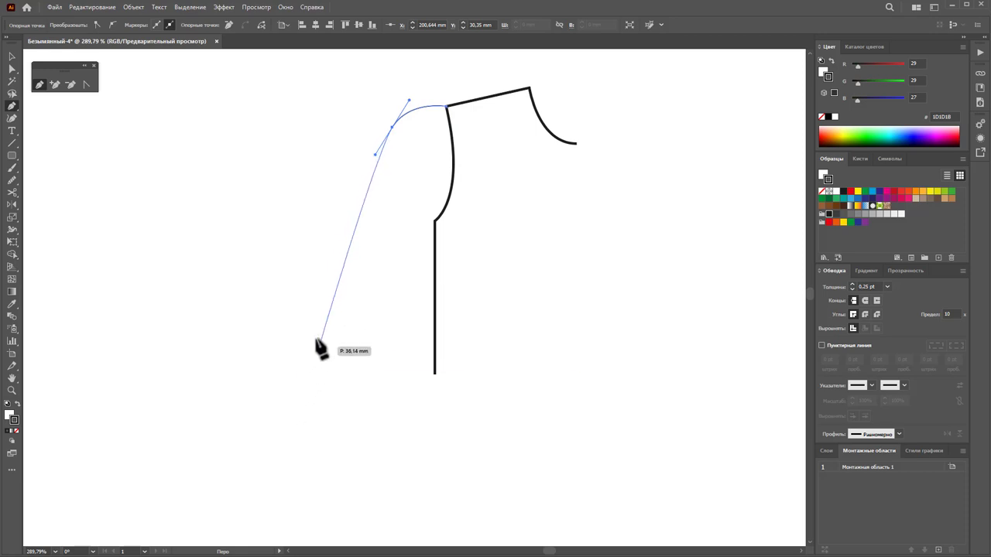
pyautogui.moveTo(310, 335); pyautogui.dragTo(295, 352)
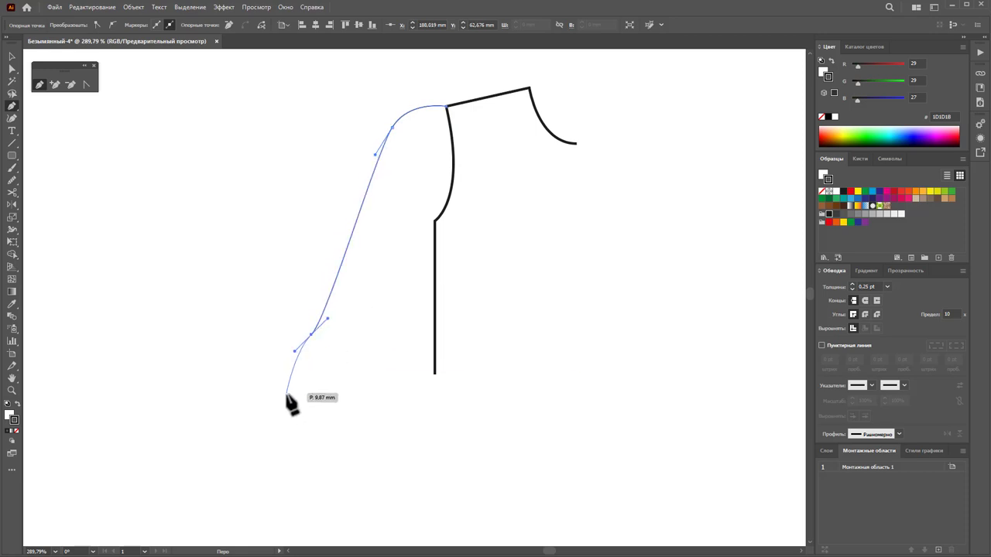
pyautogui.moveTo(288, 391); pyautogui.dragTo(295, 409)
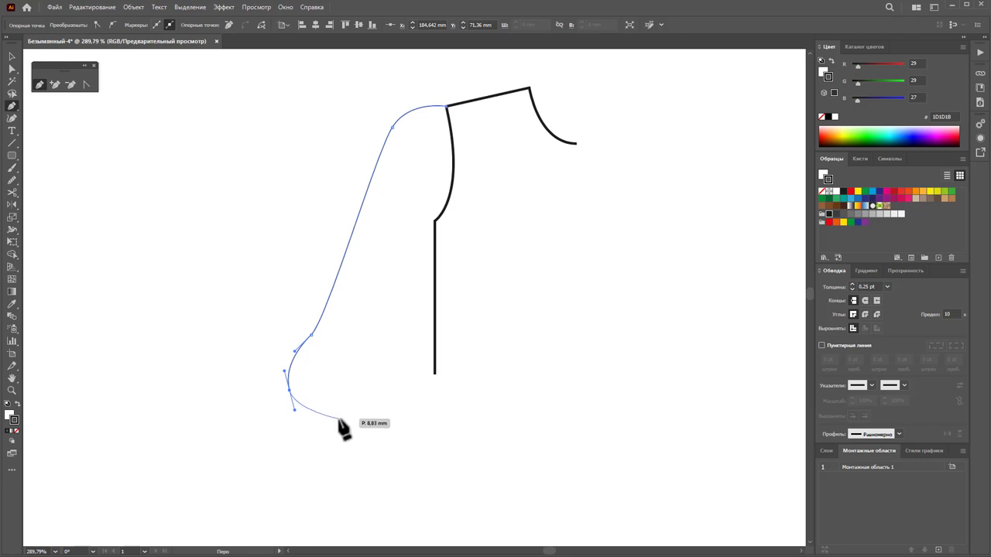
pyautogui.moveTo(338, 419)
pyautogui.mouseDown()
pyautogui.moveTo(354, 423)
pyautogui.moveTo(401, 380)
pyautogui.mouseUp()
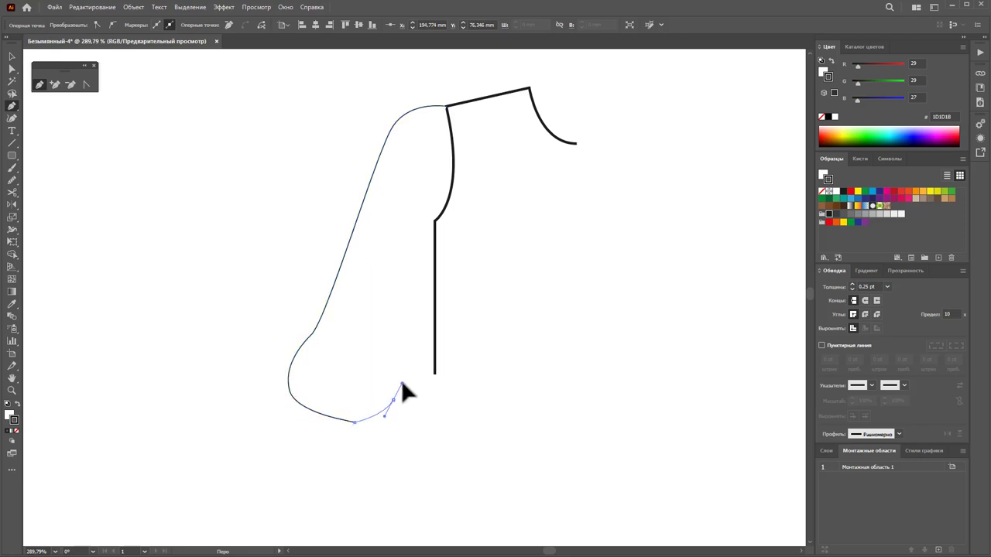
pyautogui.click(434, 223)
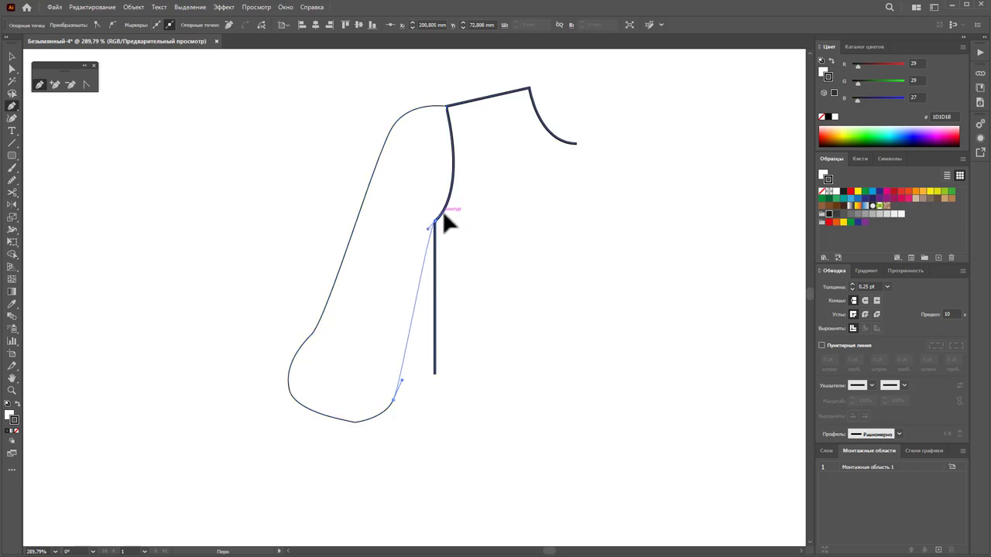
pyautogui.moveTo(453, 163); pyautogui.dragTo(454, 182)
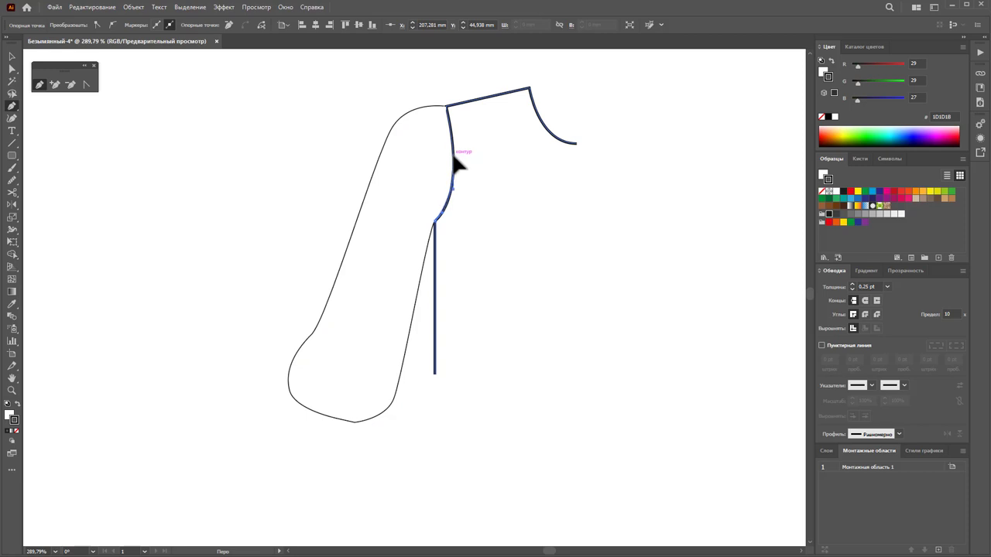
pyautogui.click(447, 106)
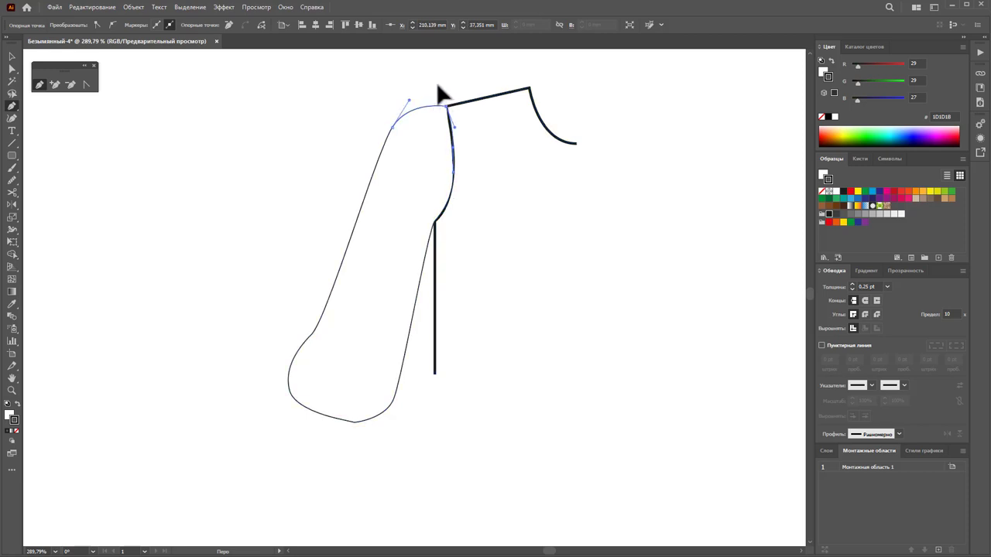
# - Set the new sleeve outline's stroke weight to 1 pt
pyautogui.click(11, 56)
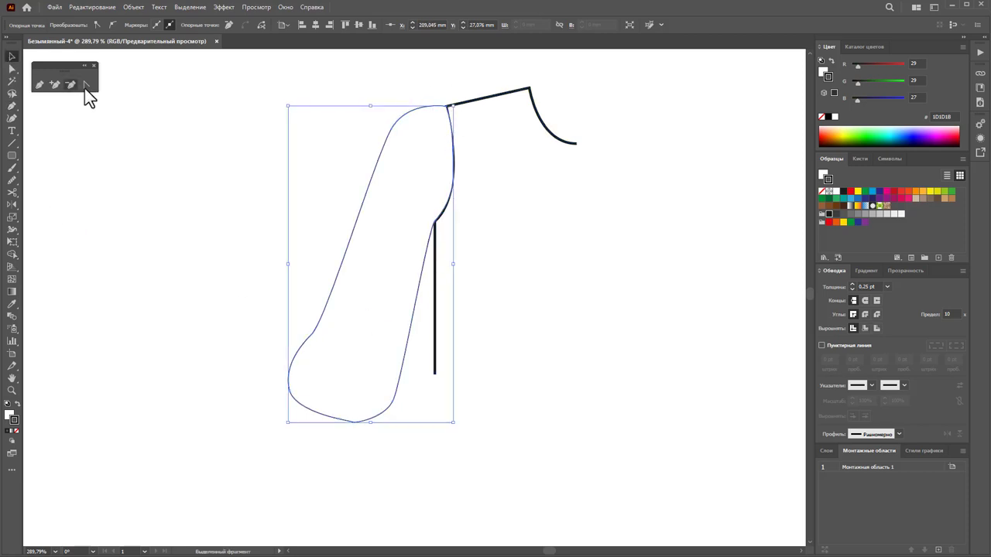
pyautogui.click(887, 287)
pyautogui.click(899, 327)
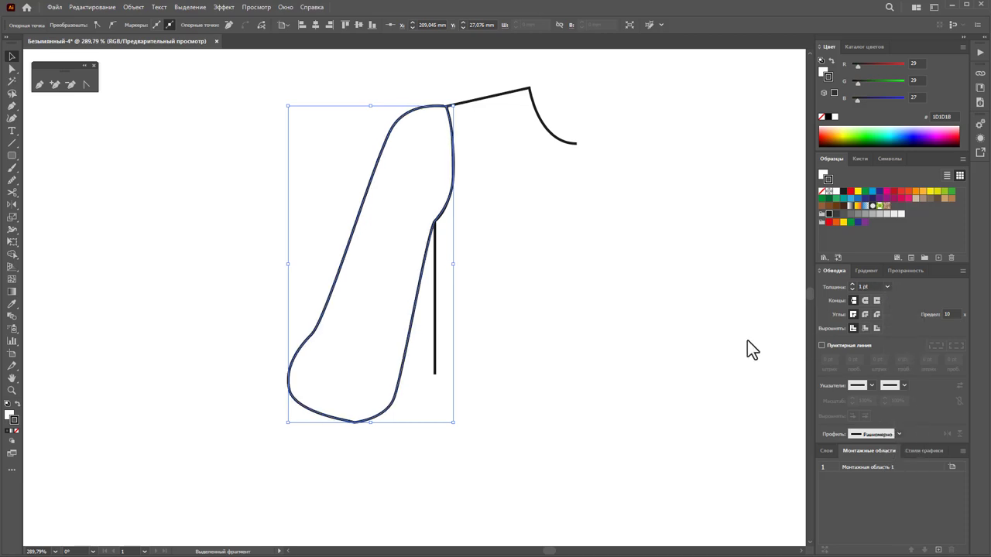
pyautogui.click(619, 354)
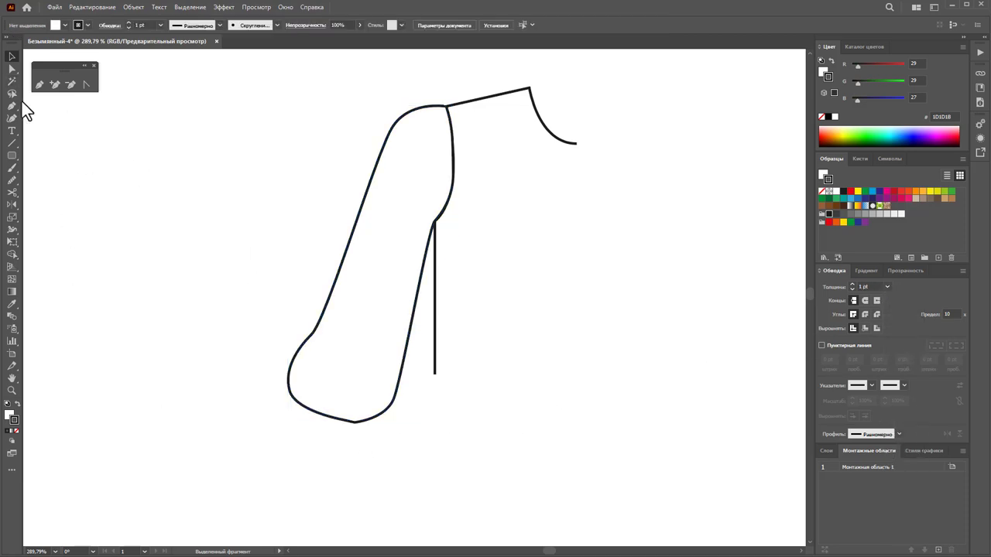
# - Smooth the kinks along the new sleeve's lower edge and bottom curve
pyautogui.moveTo(241, 285); pyautogui.dragTo(343, 453)
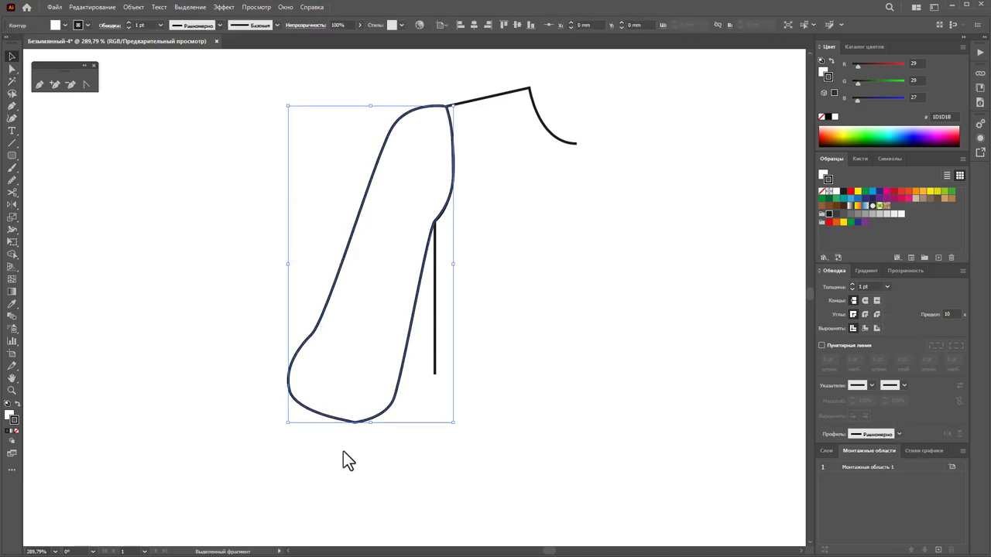
pyautogui.click(12, 180)
pyautogui.moveTo(329, 305); pyautogui.dragTo(332, 400)
pyautogui.moveTo(316, 332); pyautogui.dragTo(404, 444)
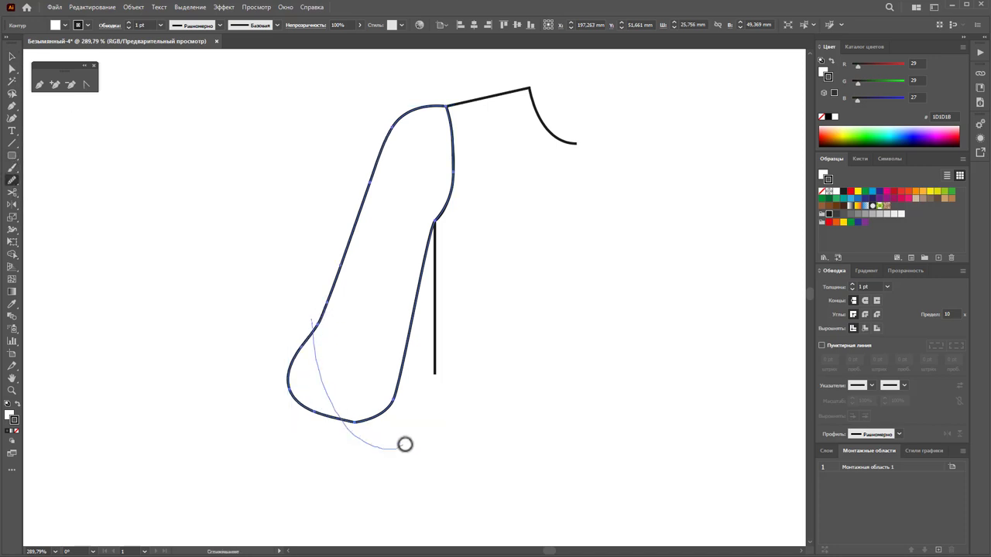
pyautogui.moveTo(310, 426); pyautogui.dragTo(415, 410)
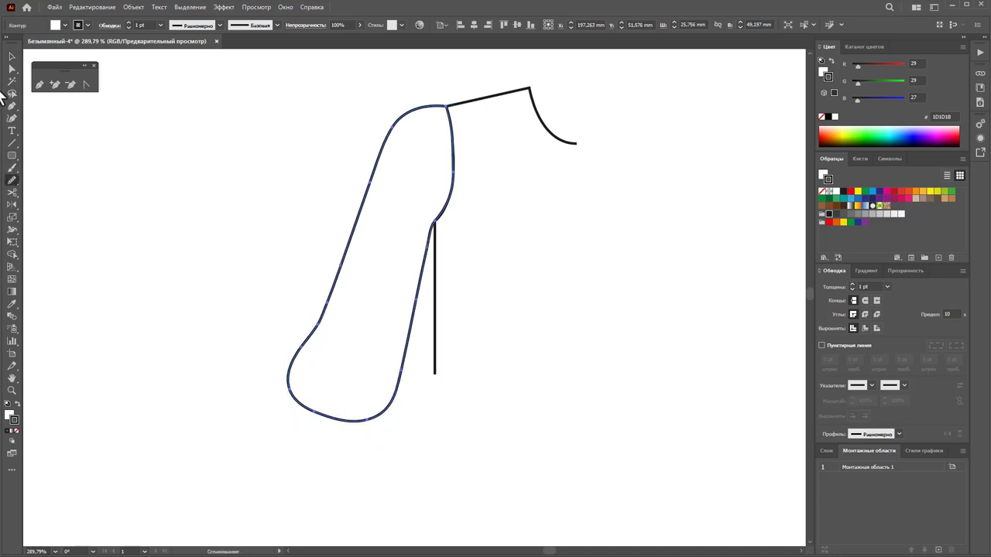
# - Nudge the sleeve's left-side anchors right with arrow keys and re-smooth the lower-left curve
pyautogui.click(13, 69)
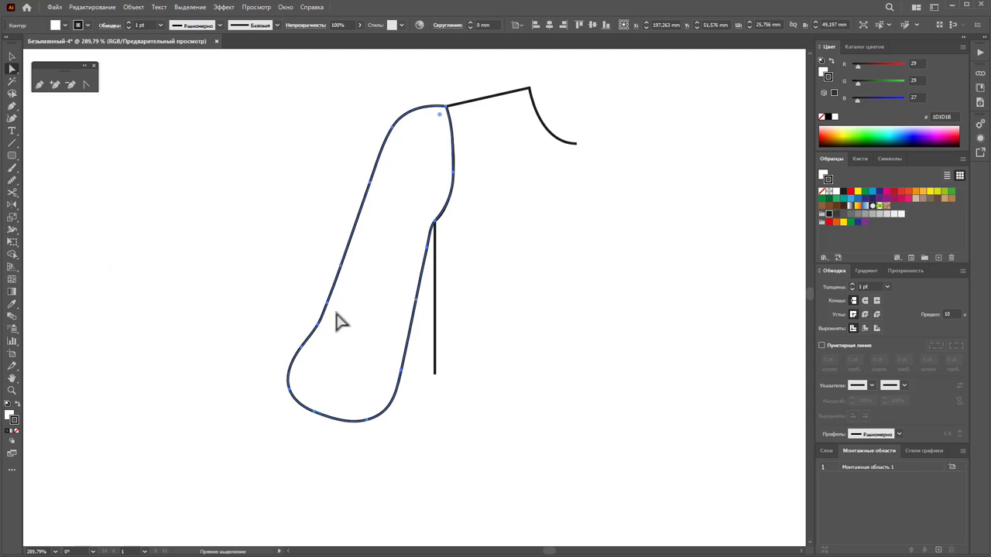
pyautogui.click(327, 234)
pyautogui.moveTo(320, 155); pyautogui.dragTo(381, 319)
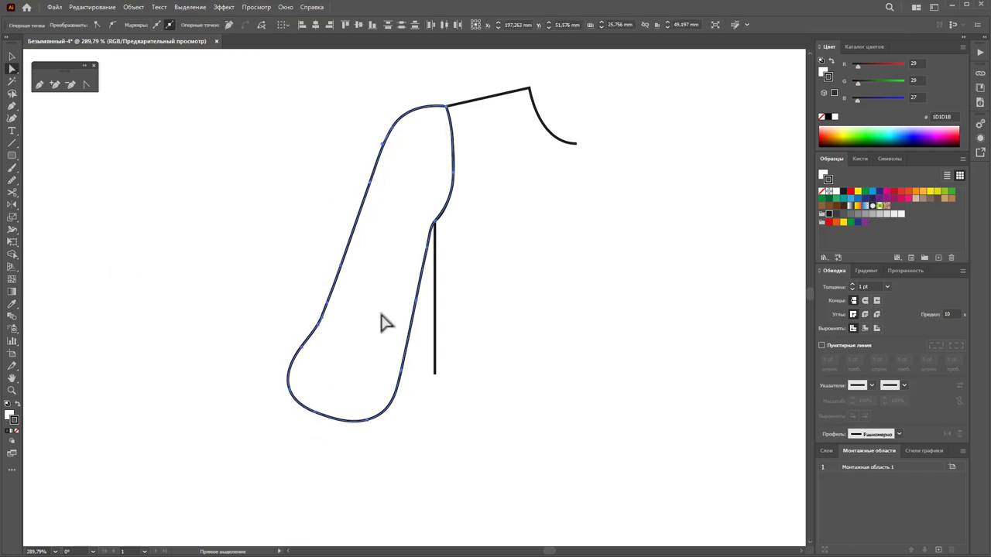
pyautogui.press('Right')
pyautogui.press('Right')
pyautogui.press('Right')
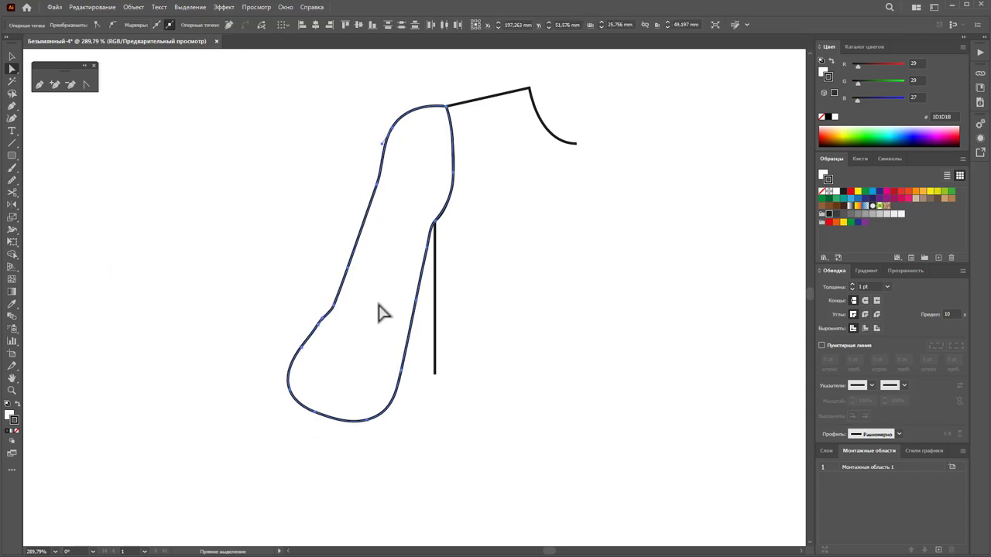
pyautogui.moveTo(329, 349); pyautogui.dragTo(329, 352)
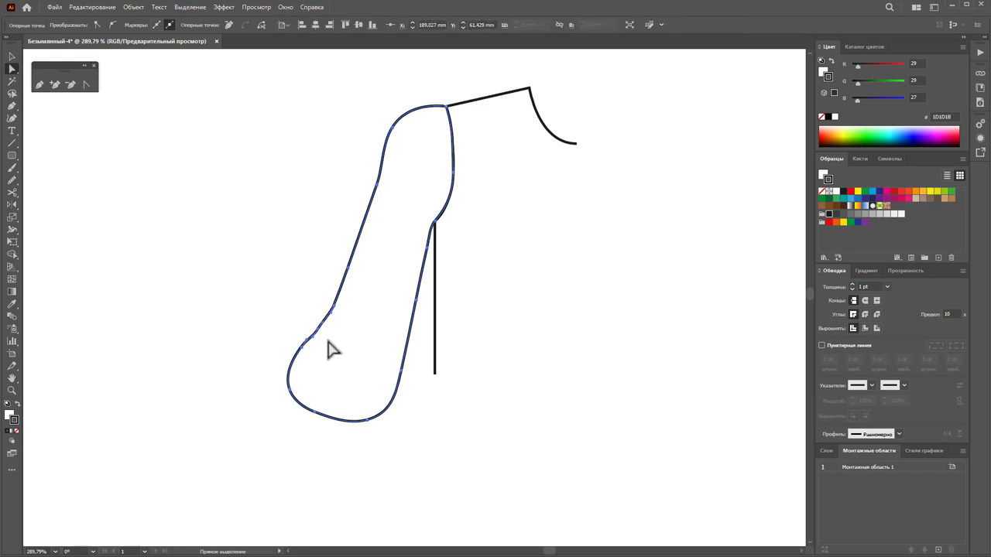
pyautogui.moveTo(319, 231); pyautogui.dragTo(364, 317)
pyautogui.press('Right')
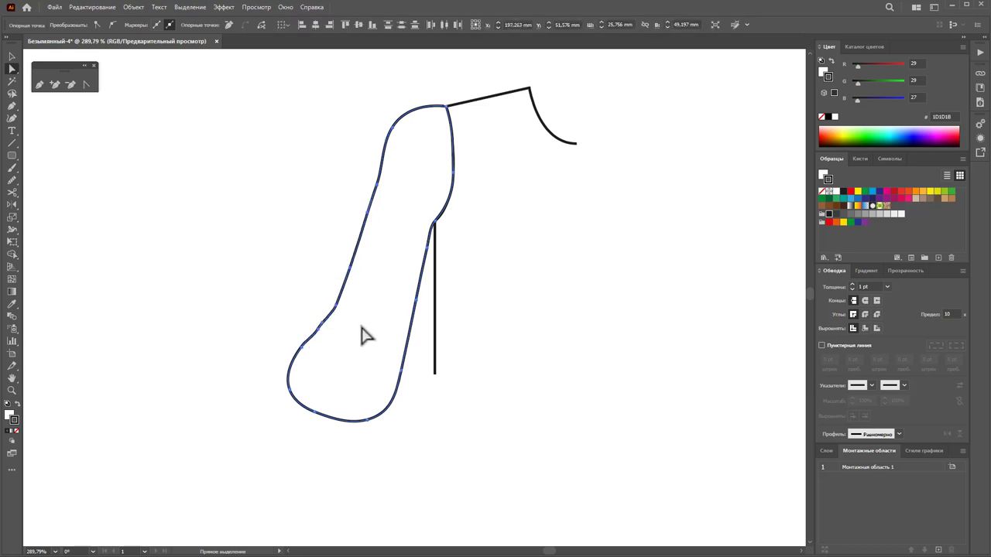
pyautogui.moveTo(371, 113); pyautogui.dragTo(407, 178)
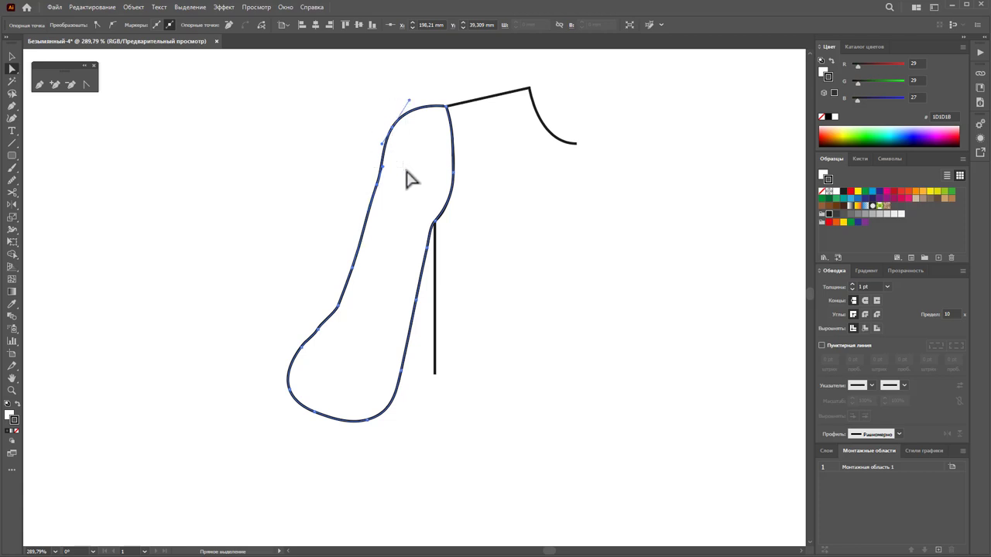
pyautogui.press('Right')
pyautogui.press('Right')
pyautogui.press('Right')
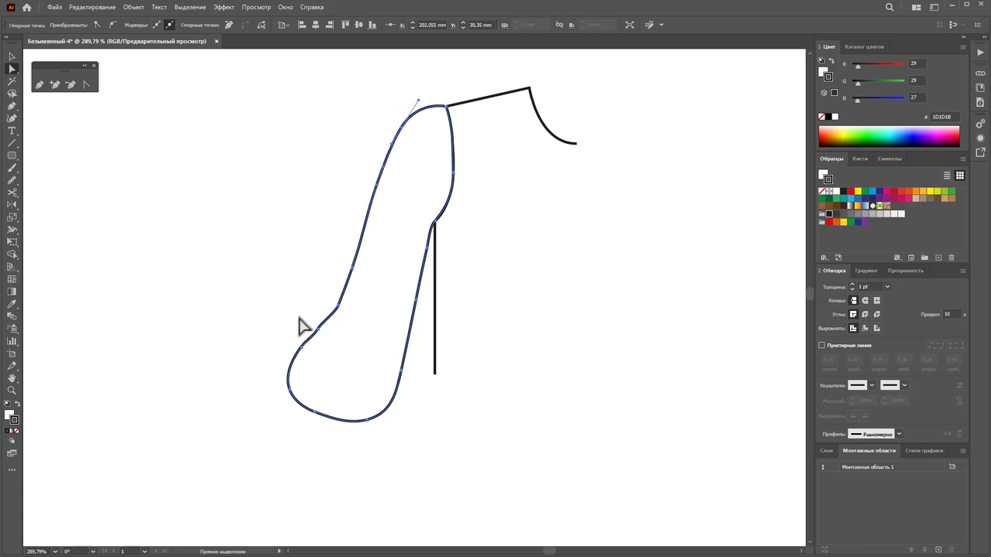
pyautogui.moveTo(301, 277); pyautogui.dragTo(343, 340)
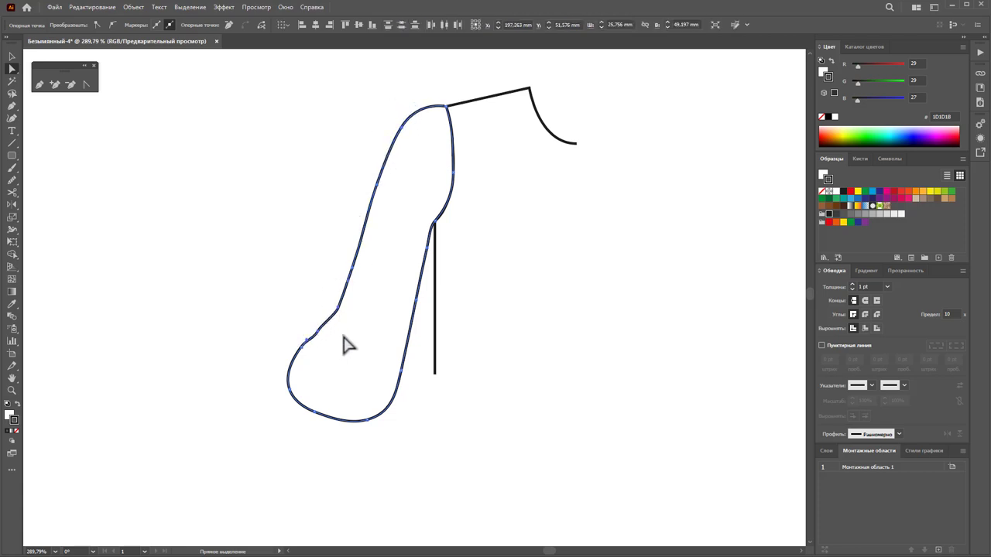
pyautogui.click(68, 89)
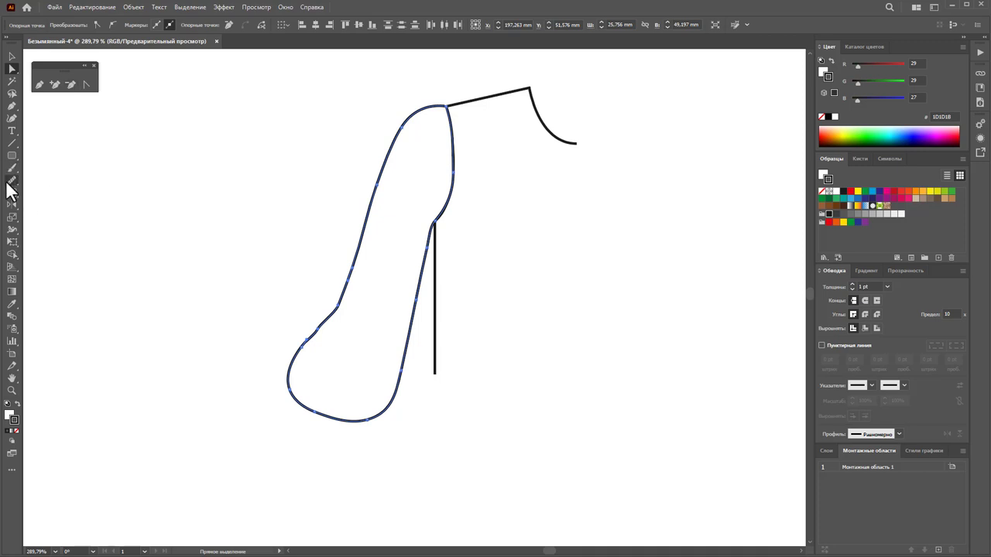
pyautogui.moveTo(351, 268); pyautogui.dragTo(295, 369)
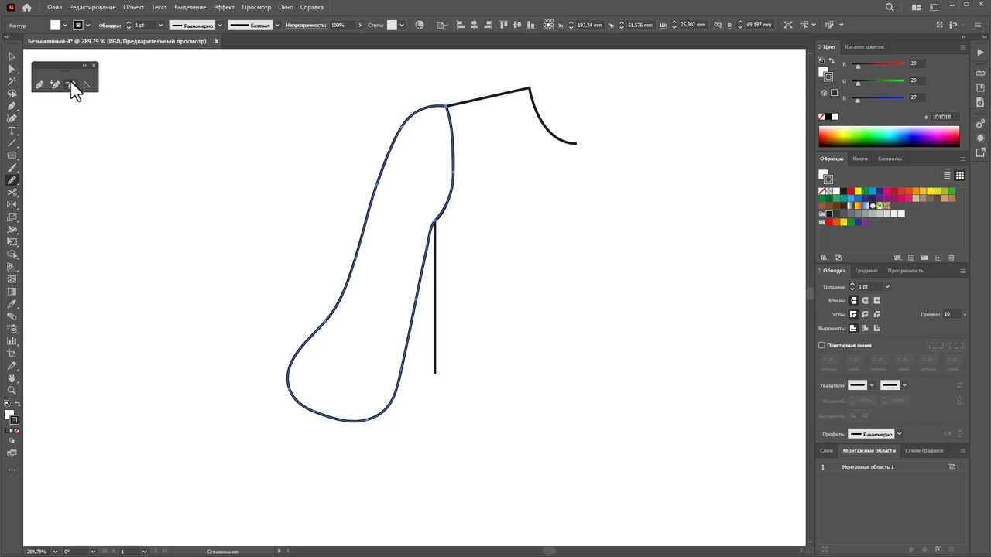
# - Delete the extra anchor near the sleeve bottom, dismissing the off-path warning
pyautogui.click(416, 297)
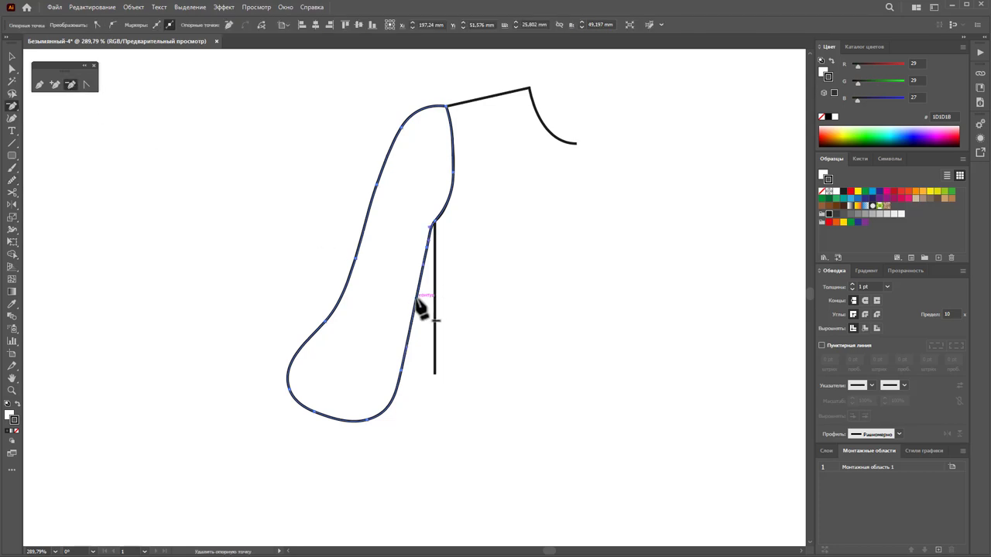
pyautogui.click(401, 370)
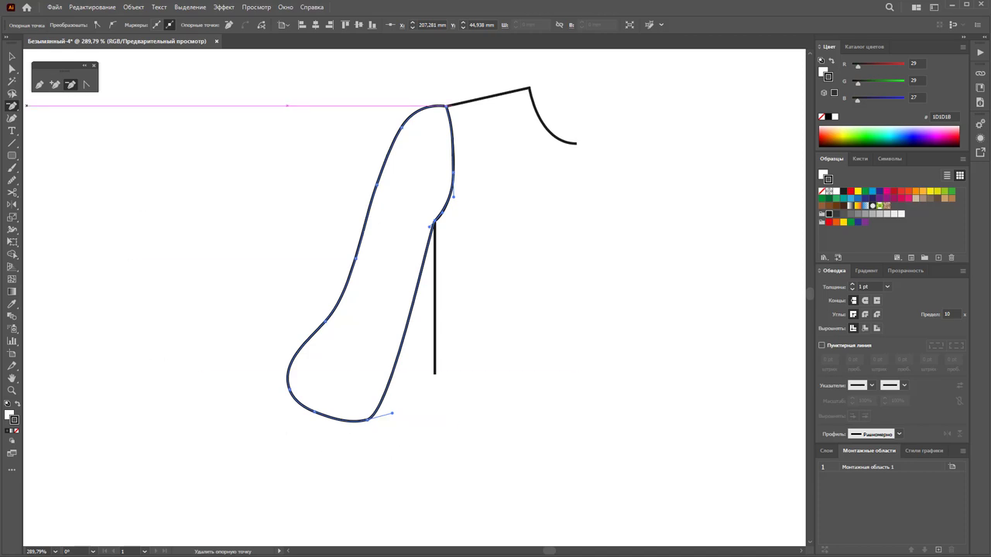
pyautogui.click(411, 431)
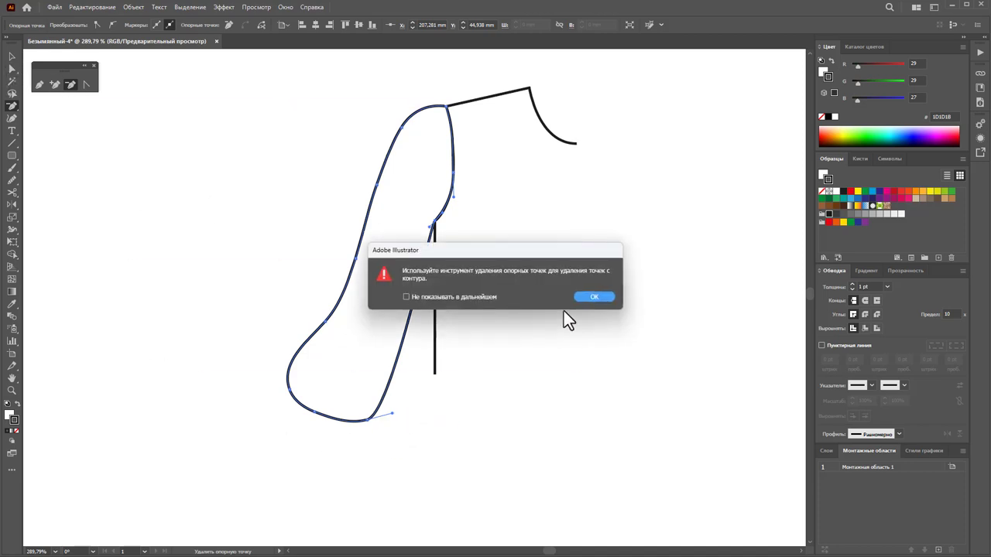
pyautogui.click(595, 297)
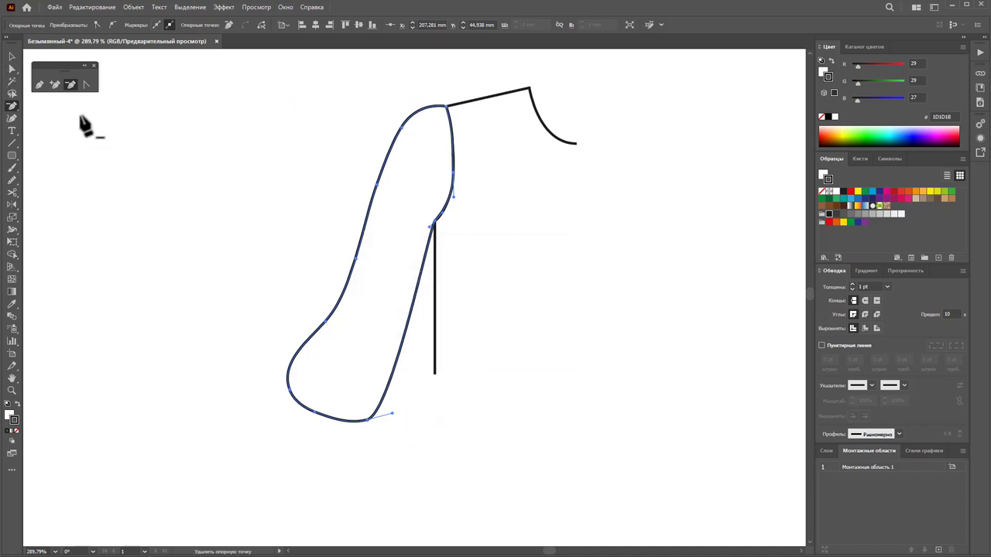
pyautogui.click(39, 86)
# - Draw a four-point cuff box at the bottom of the sleeve
pyautogui.click(12, 58)
pyautogui.click(87, 186)
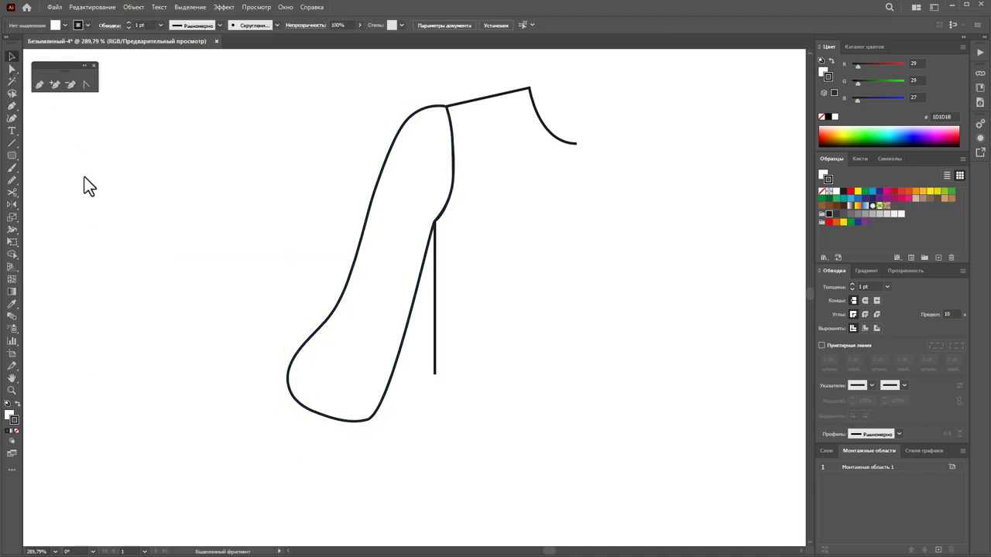
pyautogui.click(38, 86)
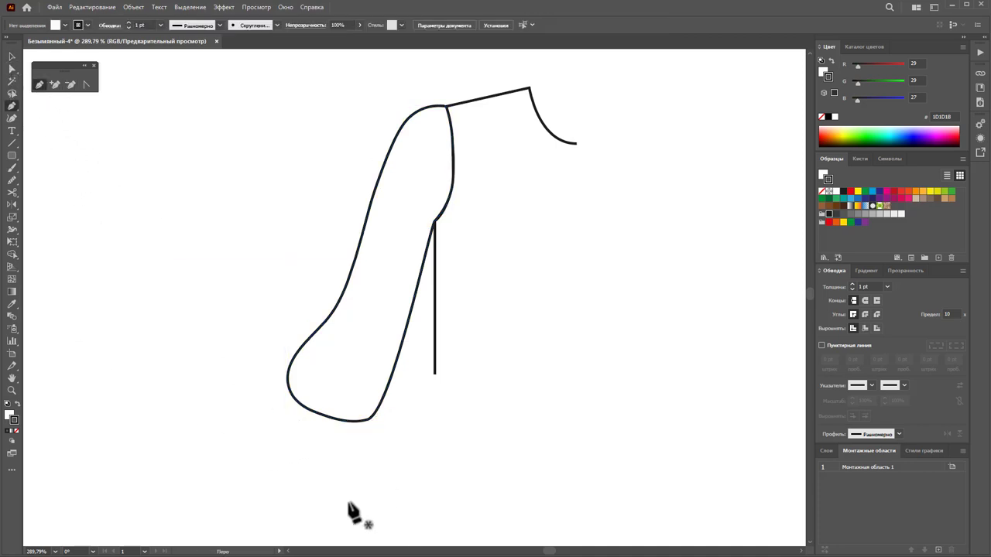
pyautogui.click(299, 404)
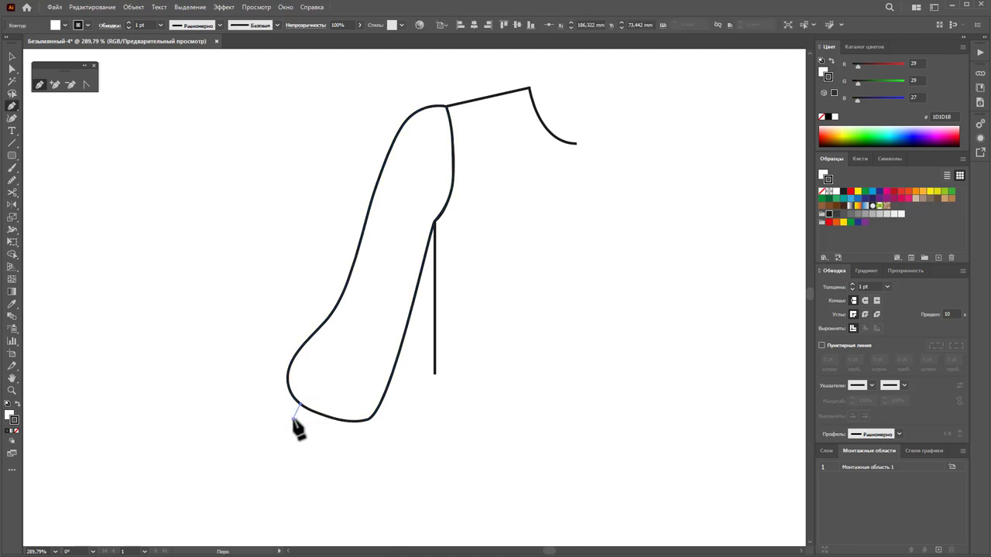
pyautogui.click(294, 418)
pyautogui.click(338, 436)
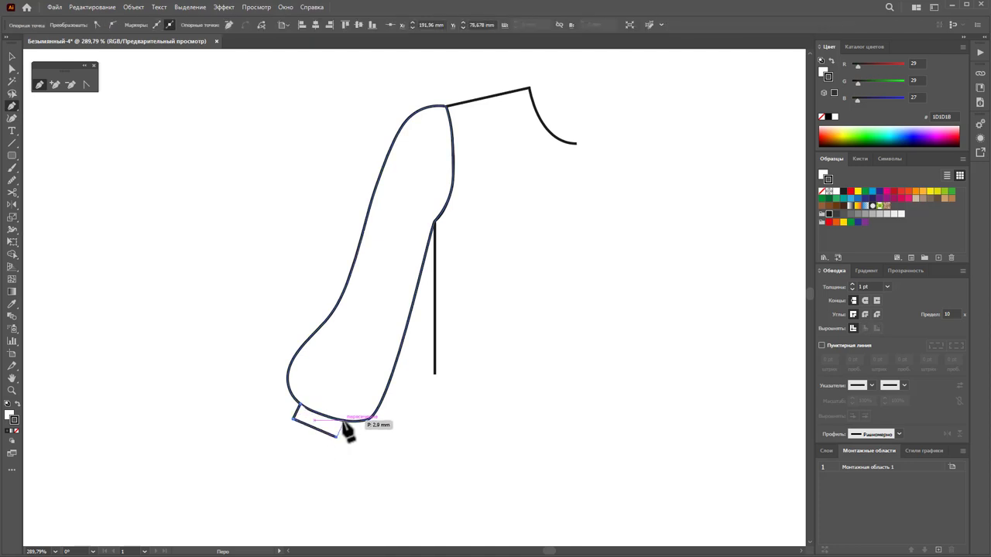
pyautogui.click(343, 422)
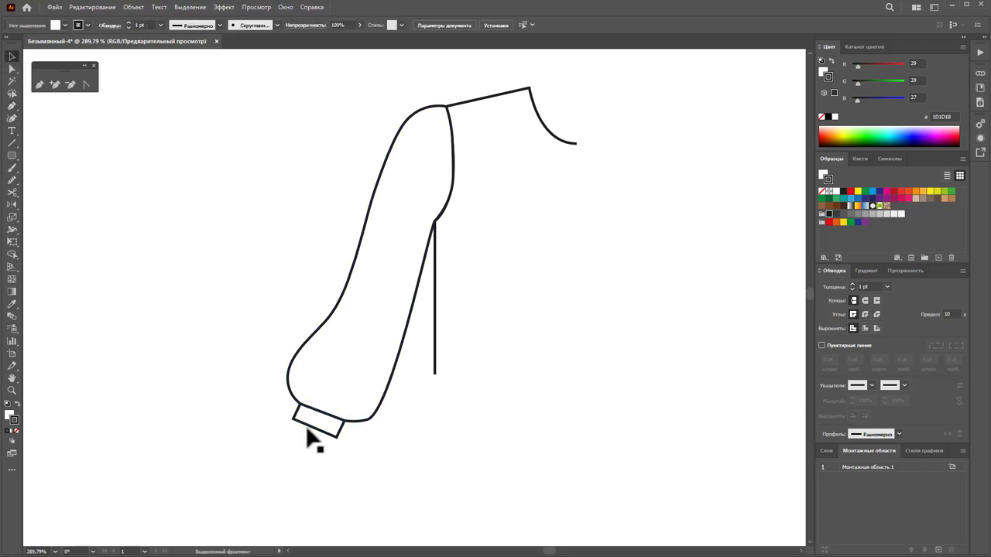
pyautogui.click(358, 456)
# - Send the cuff behind the sleeve outline, shift it slightly right, and zoom in on it
pyautogui.click(333, 431)
pyautogui.rightClick(332, 430)
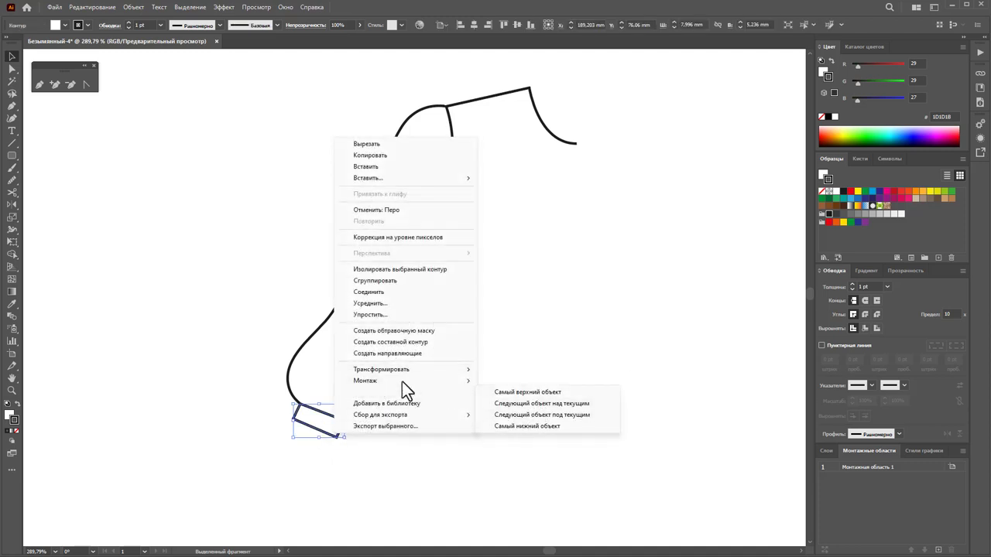
pyautogui.moveTo(366, 381)
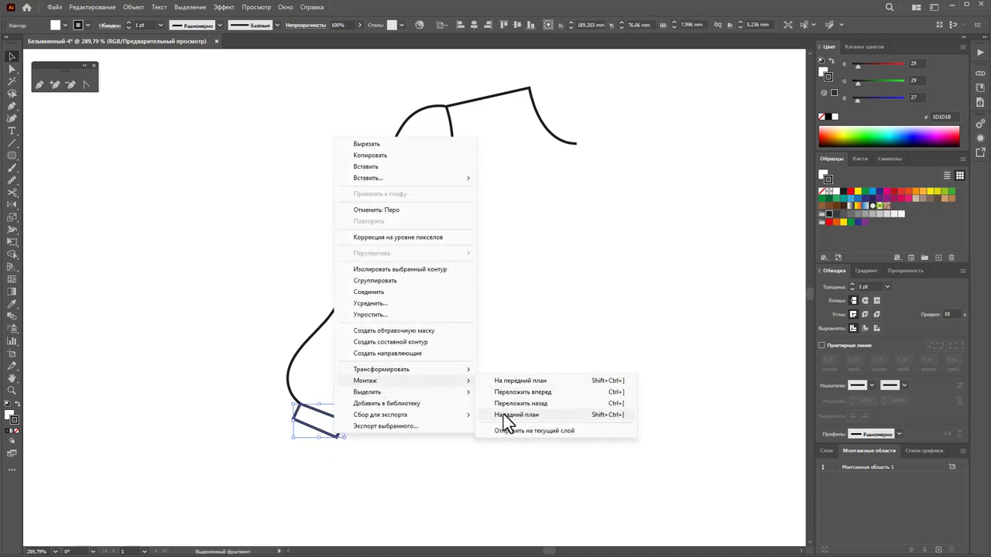
pyautogui.click(504, 415)
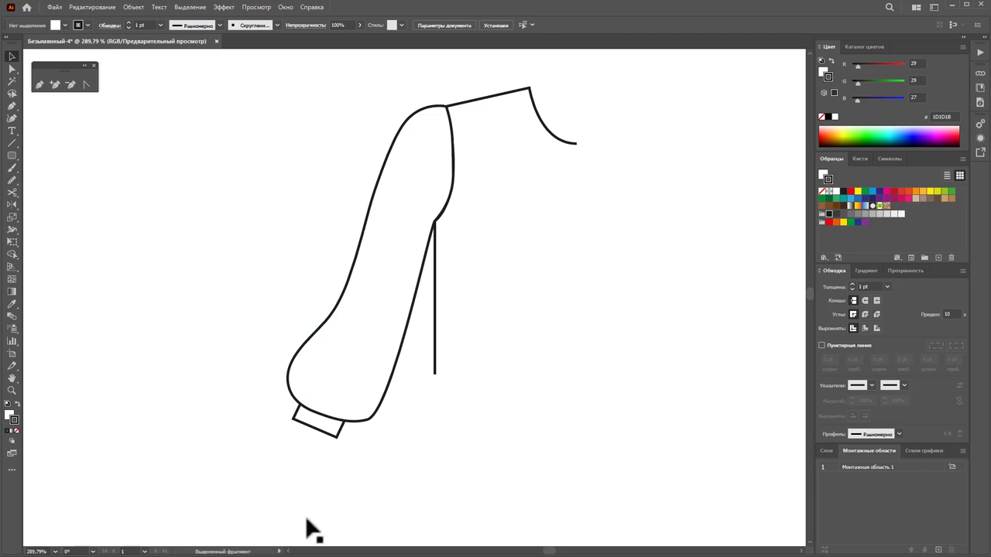
pyautogui.click(338, 436)
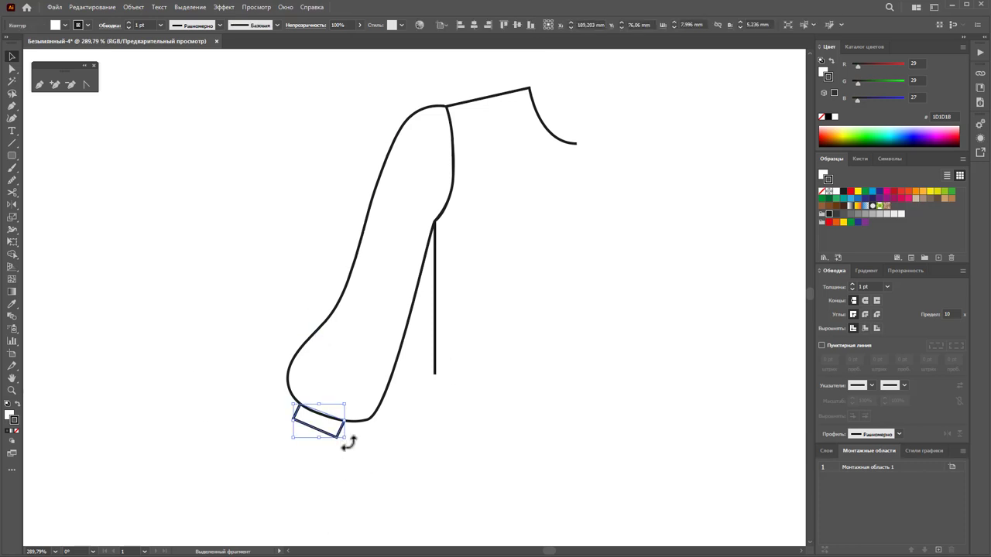
pyautogui.moveTo(339, 431); pyautogui.dragTo(347, 435)
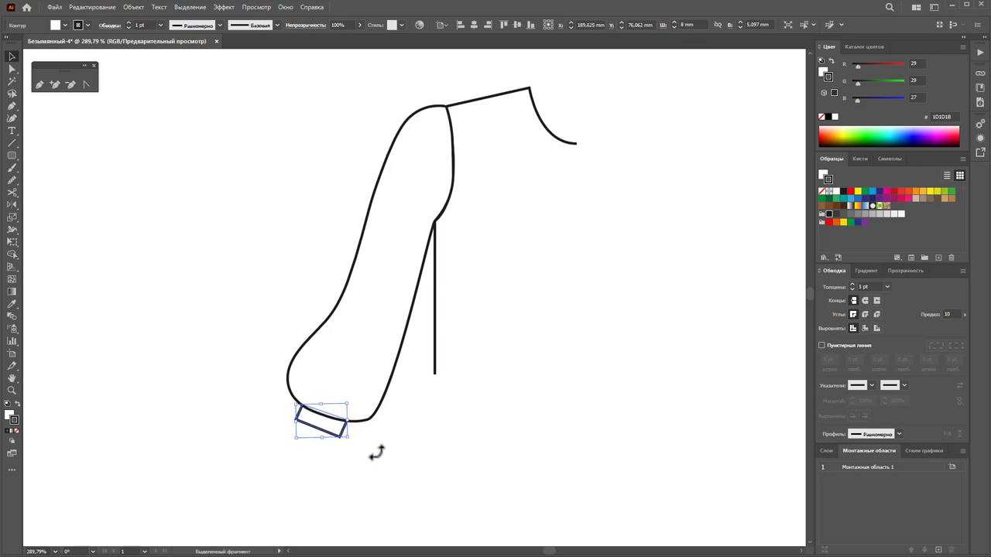
pyautogui.click(329, 464)
pyautogui.click(11, 390)
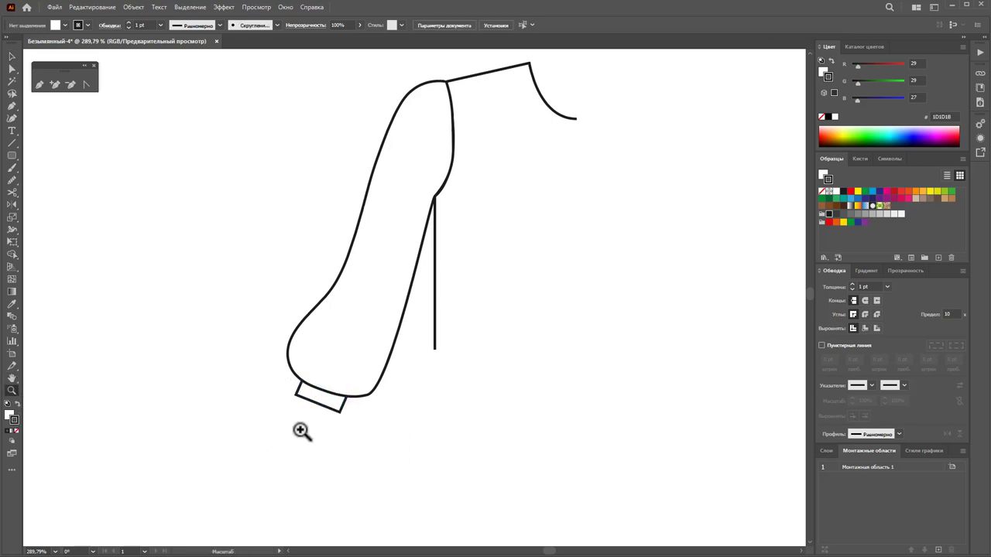
pyautogui.moveTo(301, 431); pyautogui.dragTo(473, 410)
# - Draw a closed flared ruffle outline with a wavy lower edge beneath the cuff
pyautogui.scroll(-2, 212, 359)
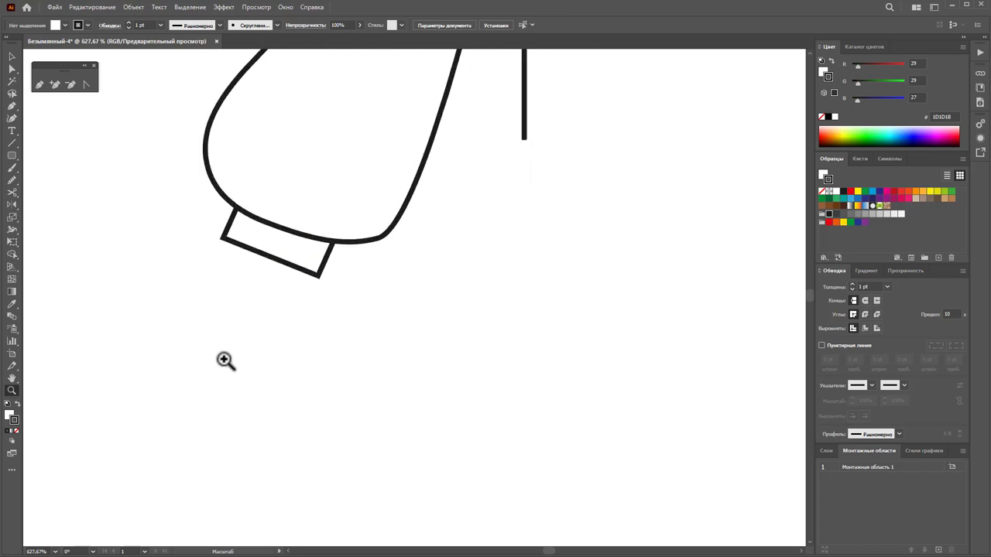
pyautogui.click(40, 84)
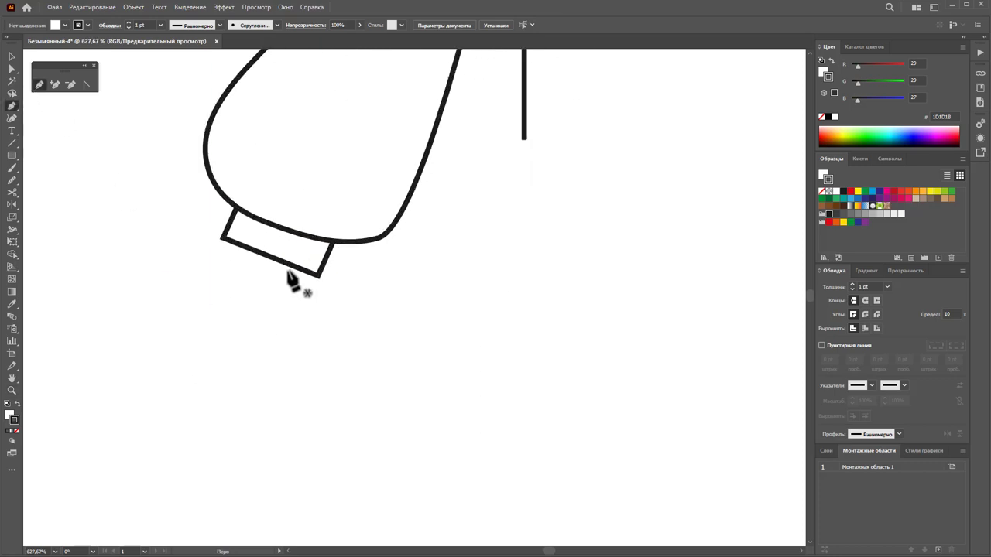
pyautogui.click(222, 240)
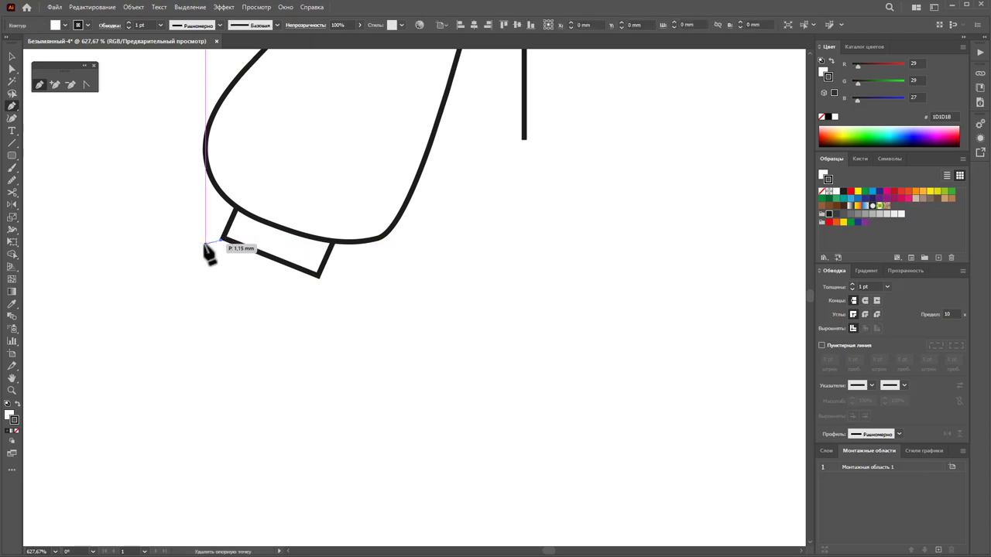
pyautogui.moveTo(110, 283)
pyautogui.mouseDown()
pyautogui.moveTo(78, 318)
pyautogui.moveTo(239, 405)
pyautogui.moveTo(361, 432)
pyautogui.moveTo(367, 392)
pyautogui.mouseUp()
pyautogui.click(219, 391)
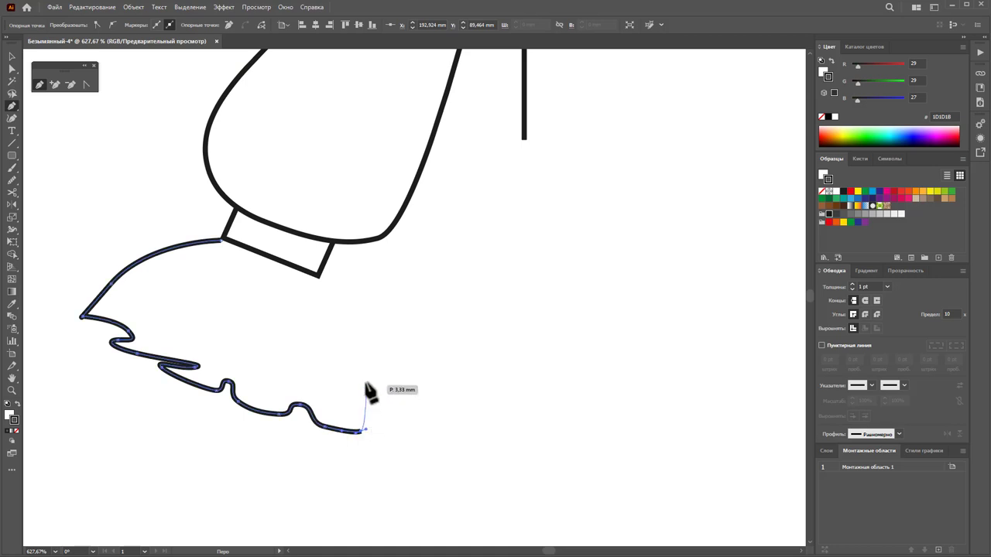
pyautogui.moveTo(317, 275); pyautogui.dragTo(276, 259)
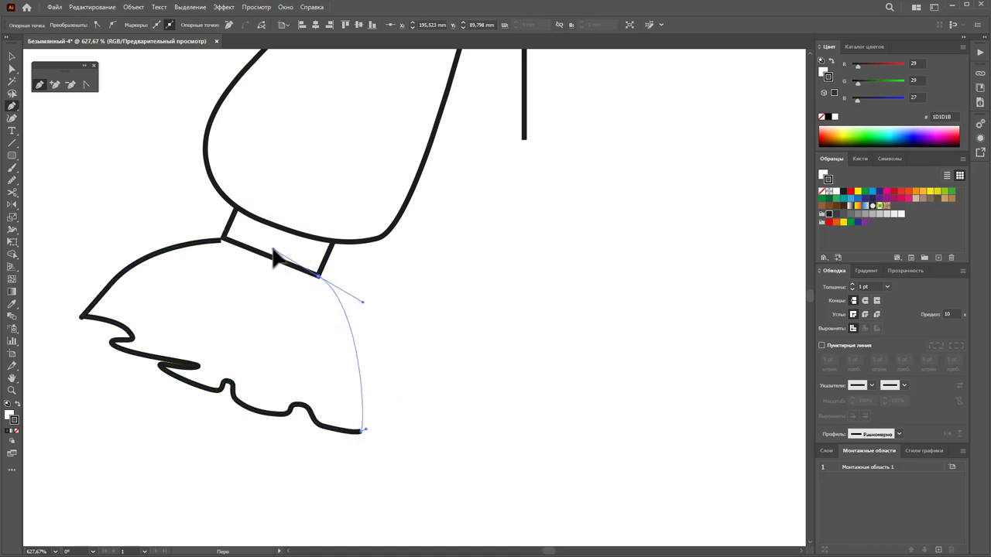
pyautogui.moveTo(220, 241); pyautogui.dragTo(263, 255)
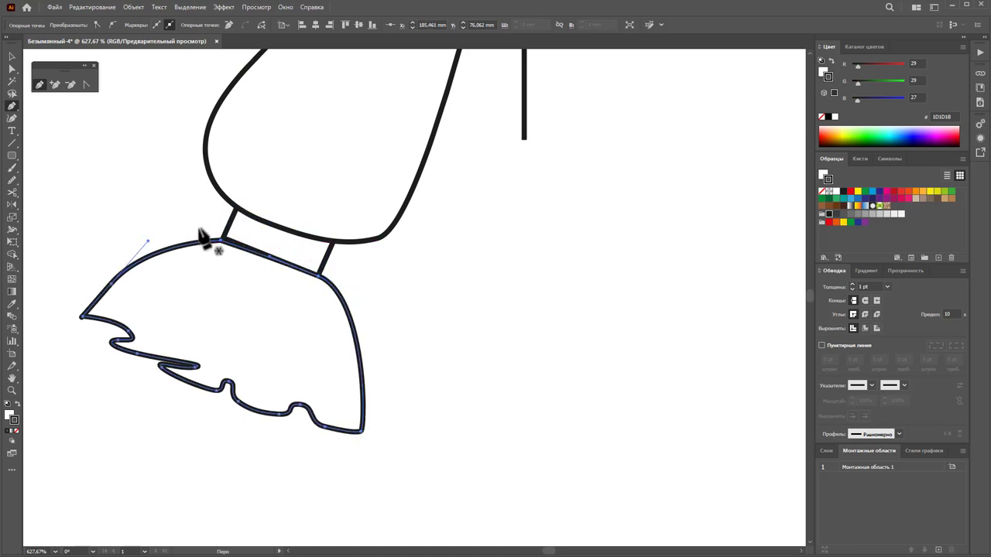
# - Widen the cuff band to meet the ruffle and shift the ruffle slightly left
pyautogui.click(12, 67)
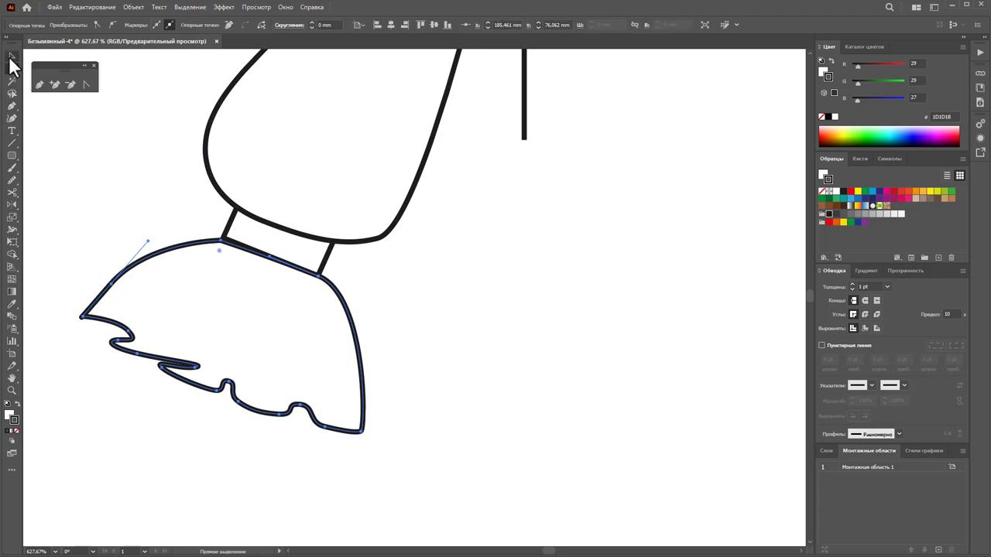
pyautogui.click(10, 56)
pyautogui.click(233, 229)
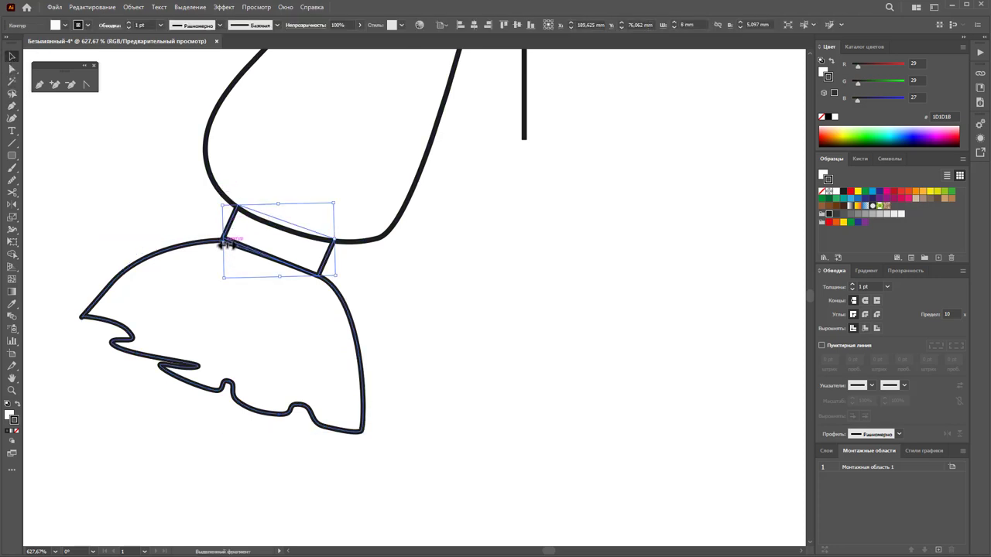
pyautogui.moveTo(225, 243); pyautogui.dragTo(209, 239)
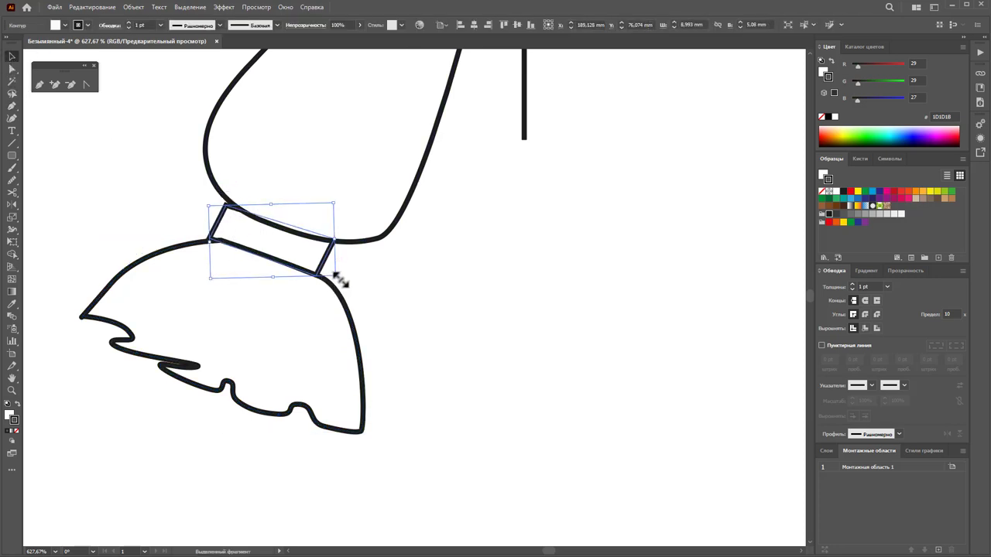
pyautogui.moveTo(335, 275); pyautogui.dragTo(348, 289)
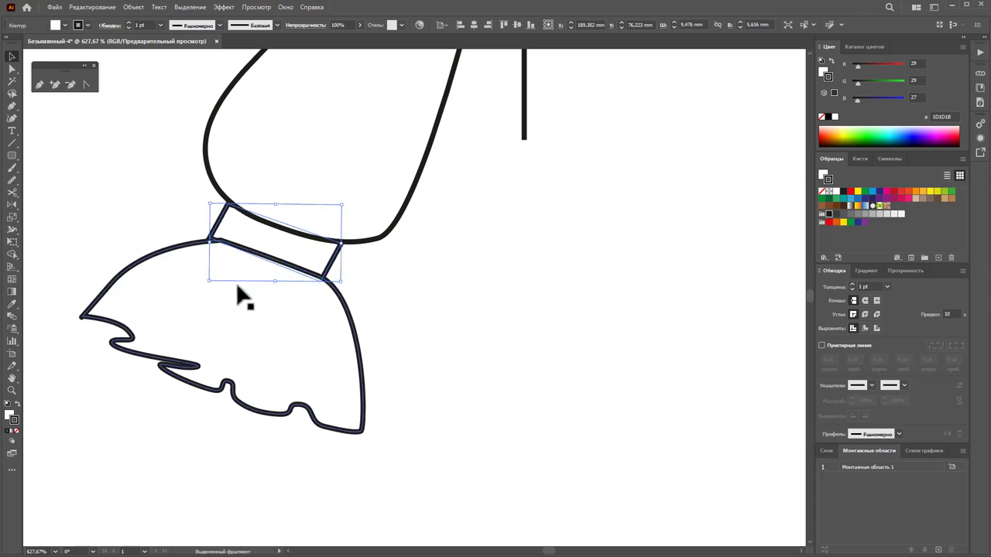
pyautogui.moveTo(290, 274); pyautogui.dragTo(290, 275)
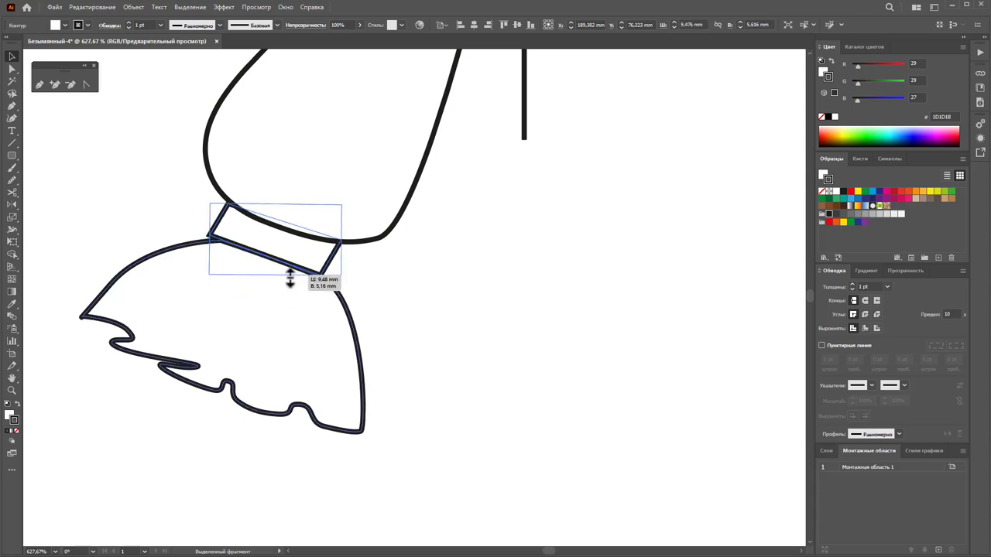
pyautogui.click(370, 333)
pyautogui.moveTo(370, 333)
pyautogui.mouseDown()
pyautogui.moveTo(346, 332)
pyautogui.moveTo(378, 332)
pyautogui.mouseUp()
pyautogui.click(380, 333)
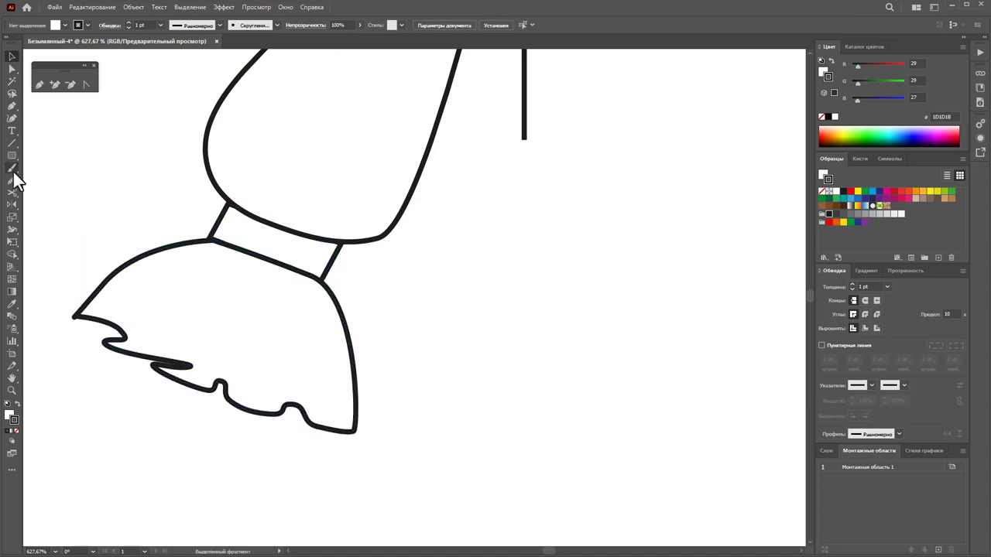
# - Draw four curved fold lines inside the ruffle, including a diagonal one from the left curl
pyautogui.click(40, 85)
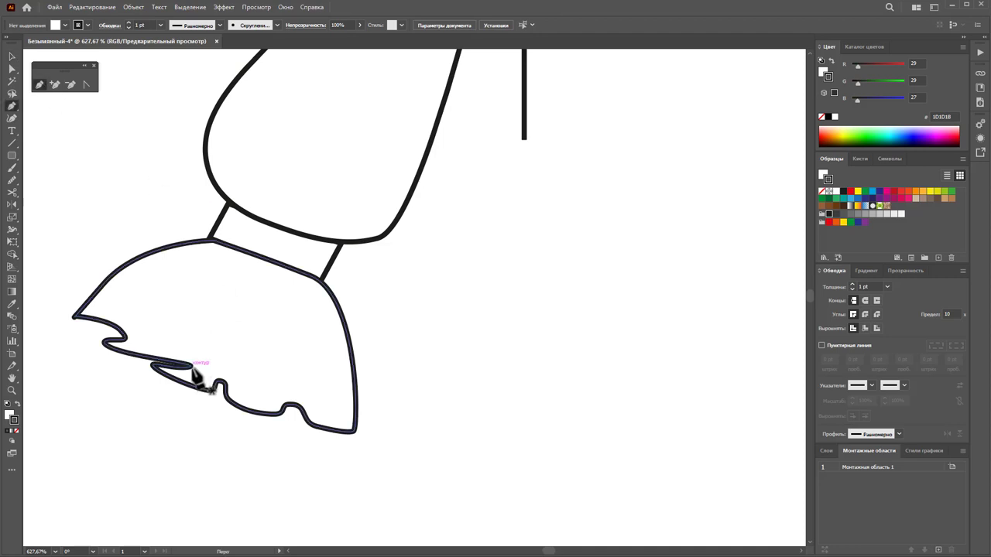
pyautogui.click(189, 366)
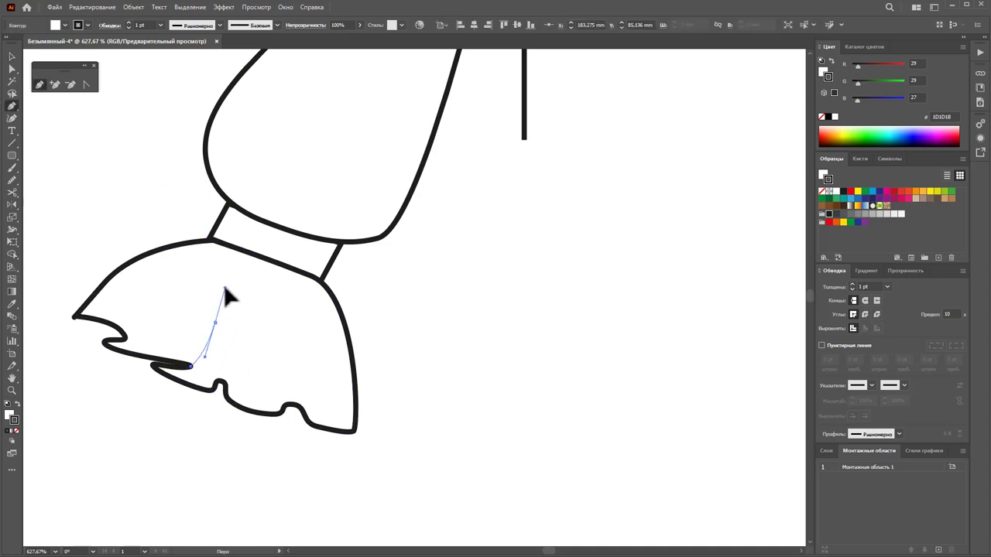
pyautogui.moveTo(234, 270); pyautogui.dragTo(262, 286)
pyautogui.keyDown('ctrl'); pyautogui.click(262, 287); pyautogui.keyUp('ctrl')
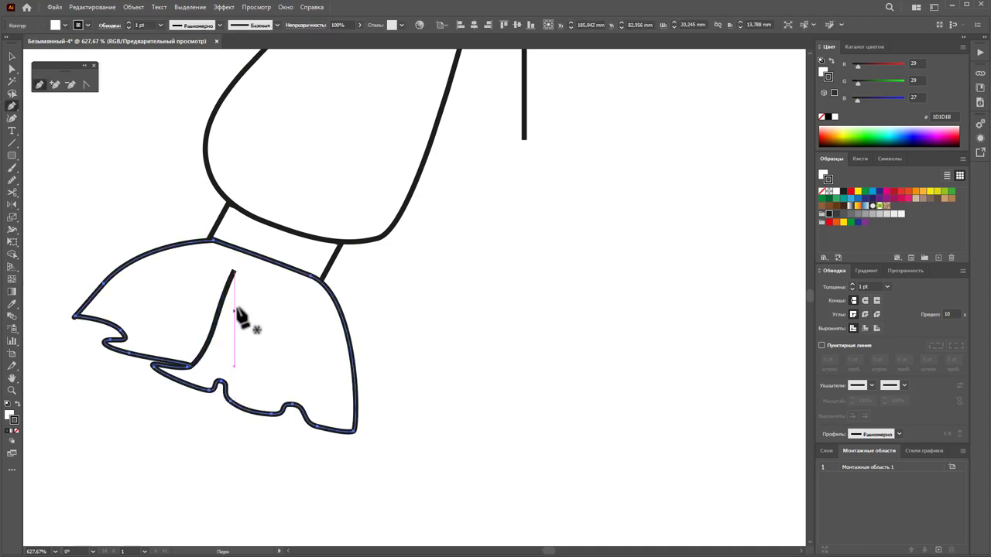
pyautogui.click(260, 267)
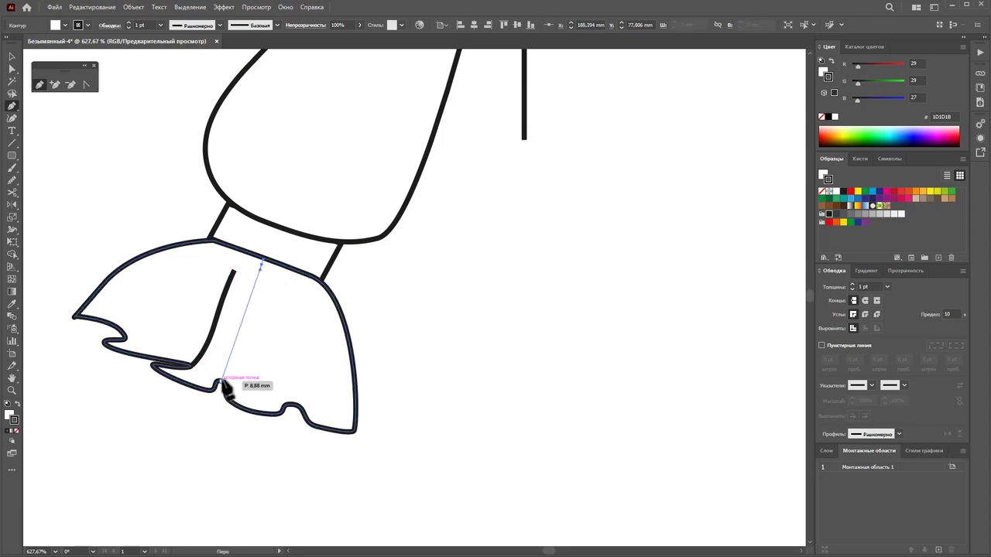
pyautogui.moveTo(222, 383); pyautogui.dragTo(218, 397)
pyautogui.keyDown('ctrl'); pyautogui.click(267, 456); pyautogui.keyUp('ctrl')
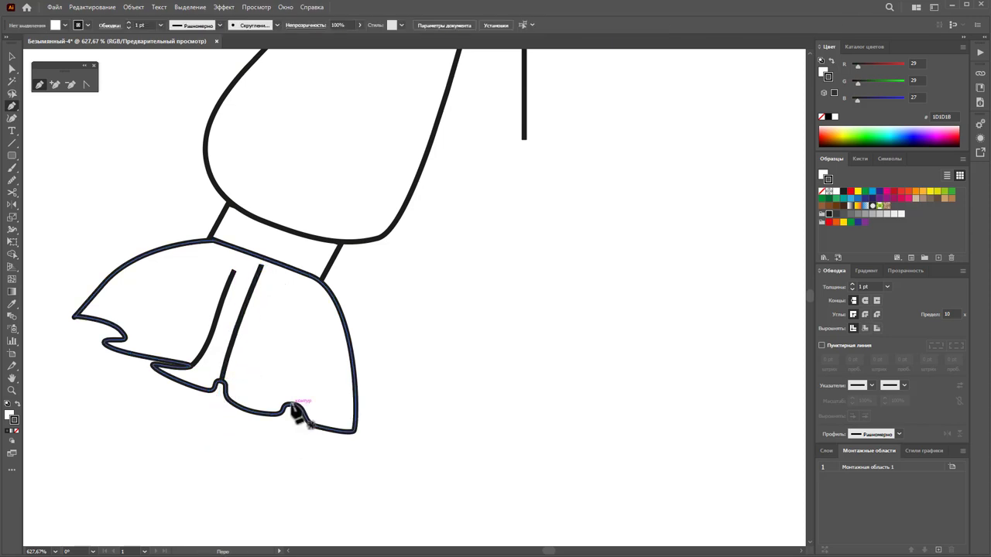
pyautogui.moveTo(285, 404)
pyautogui.mouseDown()
pyautogui.moveTo(282, 356)
pyautogui.moveTo(295, 317)
pyautogui.mouseUp()
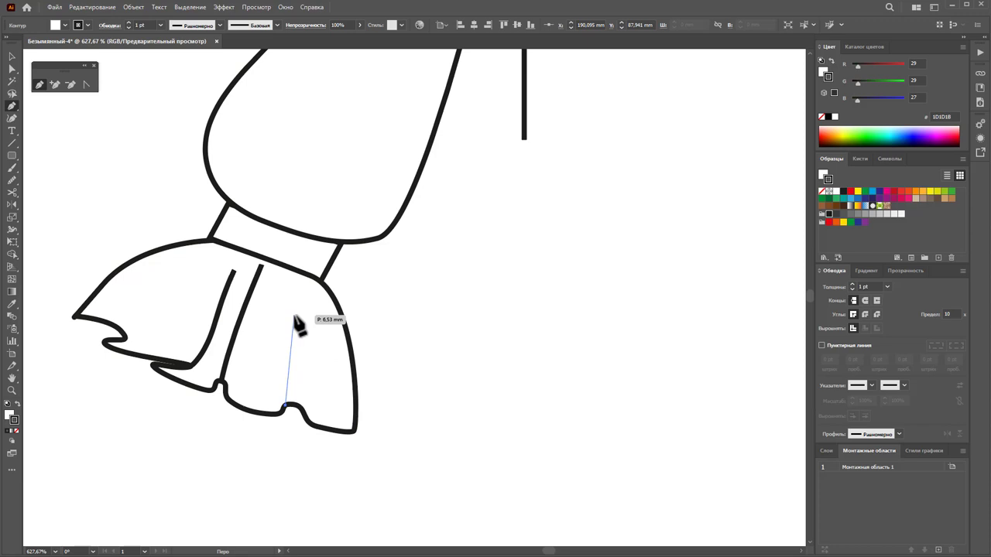
pyautogui.click(293, 272)
pyautogui.keyDown('ctrl'); pyautogui.click(420, 332); pyautogui.keyUp('ctrl')
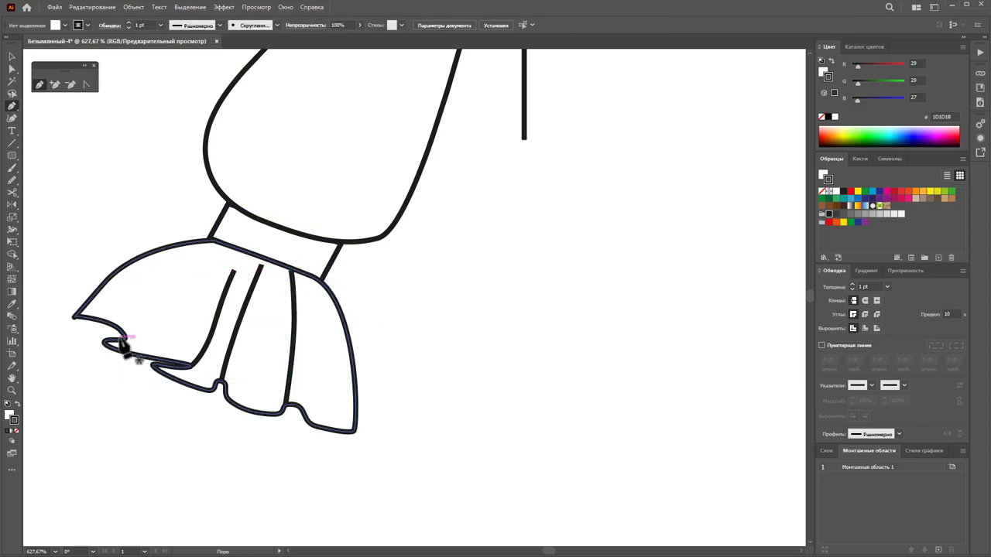
pyautogui.click(124, 338)
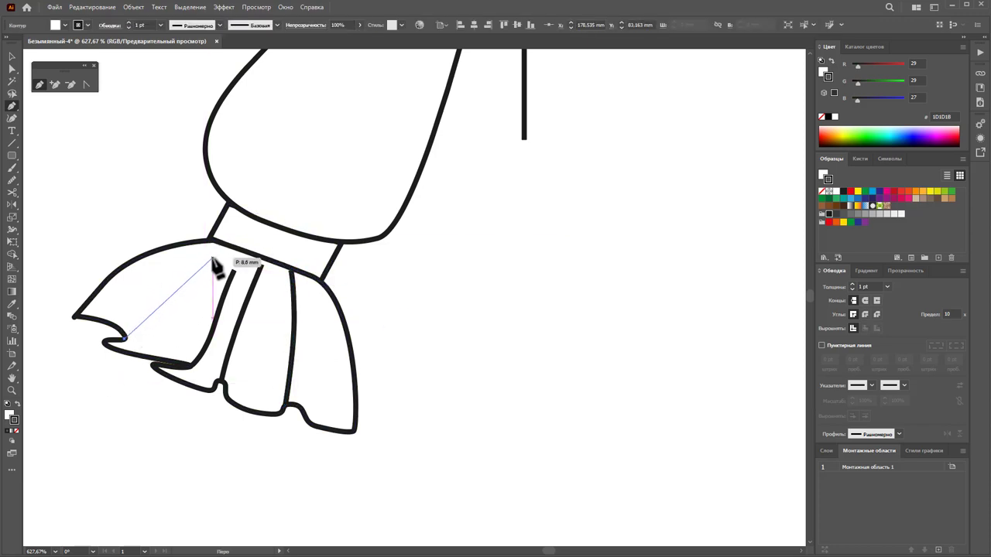
pyautogui.moveTo(214, 260); pyautogui.dragTo(234, 251)
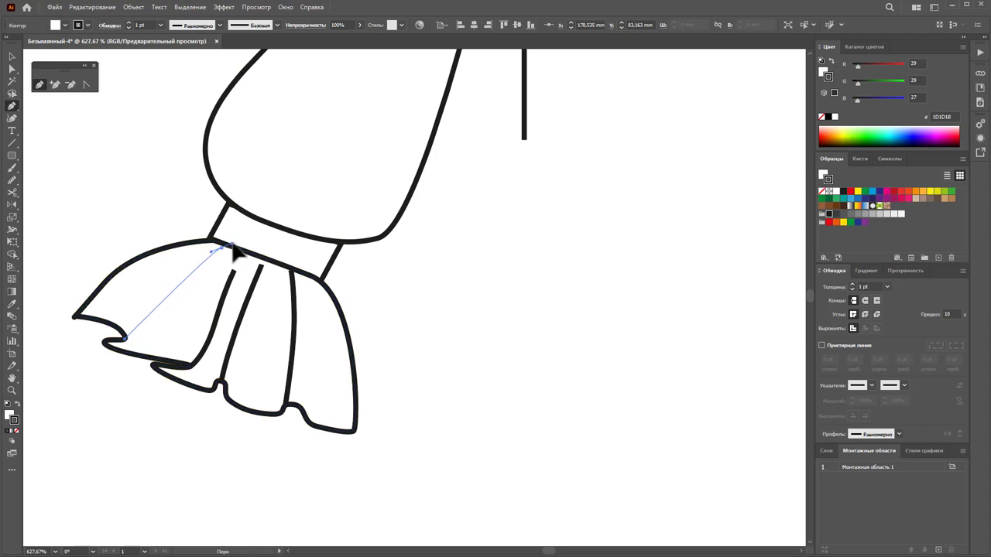
pyautogui.keyDown('ctrl'); pyautogui.click(453, 380); pyautogui.keyUp('ctrl')
# - Shape the underside edge of the ruffle's left tip and begin a curl loop there
pyautogui.click(75, 317)
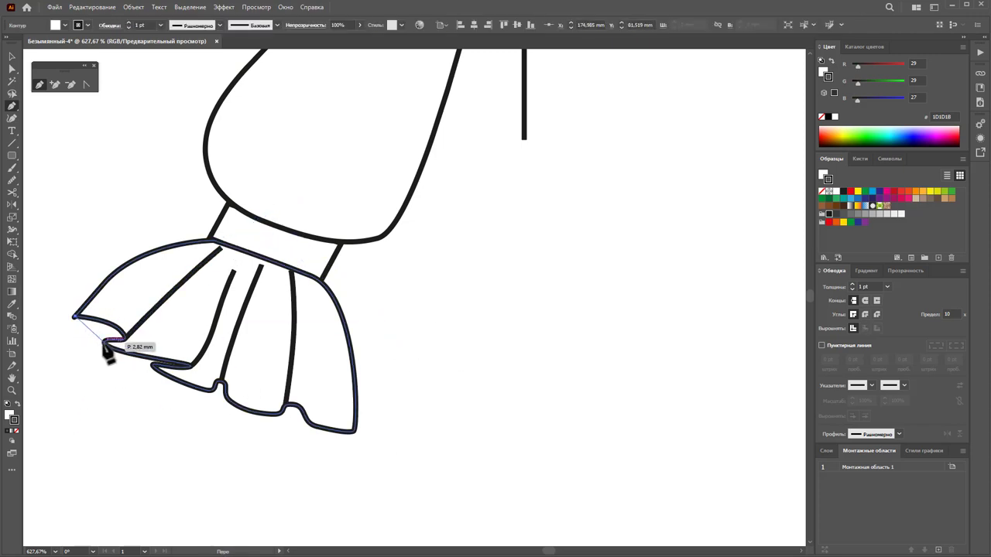
pyautogui.moveTo(106, 342)
pyautogui.mouseDown()
pyautogui.moveTo(123, 342)
pyautogui.moveTo(122, 358)
pyautogui.mouseUp()
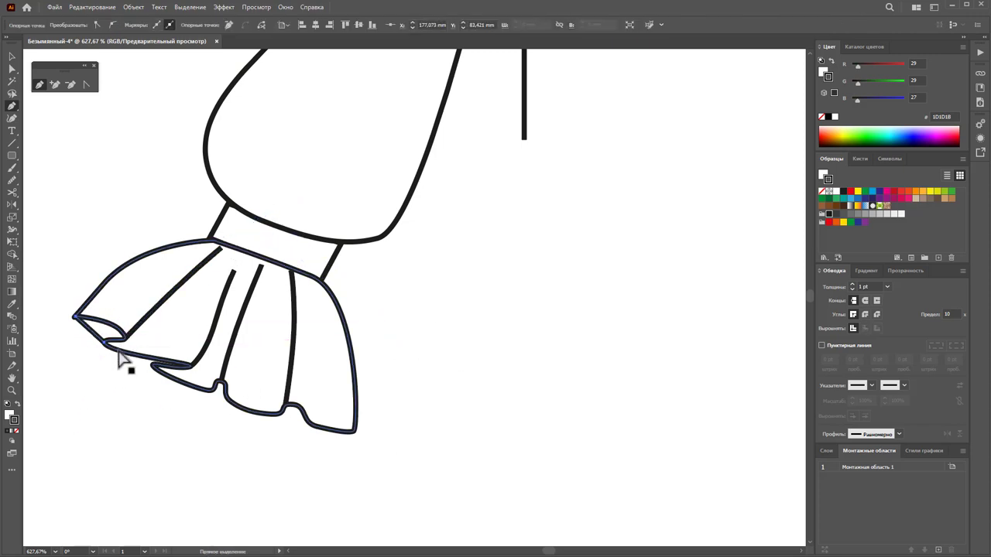
pyautogui.keyDown('ctrl'); pyautogui.click(114, 353); pyautogui.keyUp('ctrl')
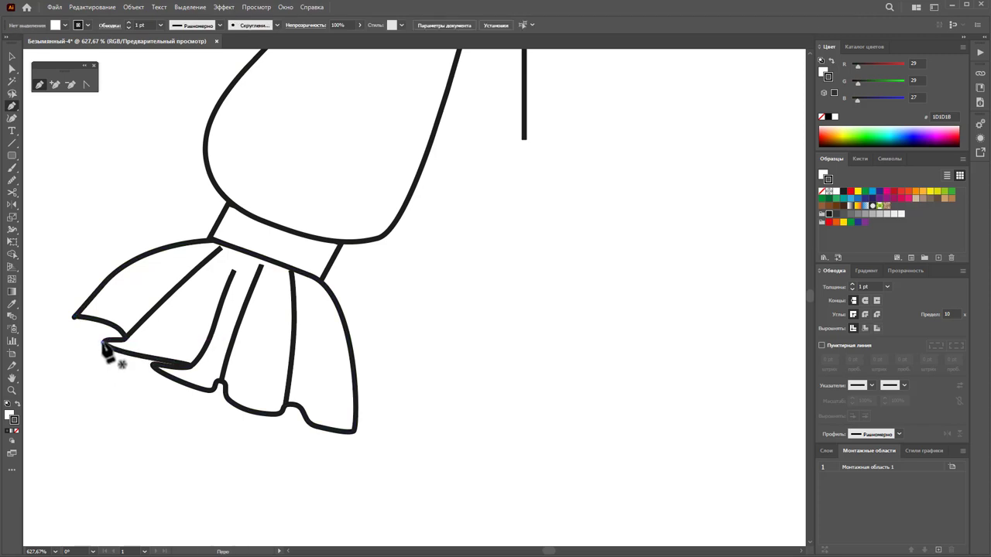
pyautogui.click(105, 341)
pyautogui.moveTo(124, 338)
pyautogui.mouseDown()
pyautogui.moveTo(127, 346)
pyautogui.moveTo(116, 345)
pyautogui.moveTo(127, 350)
pyautogui.moveTo(113, 347)
pyautogui.mouseUp()
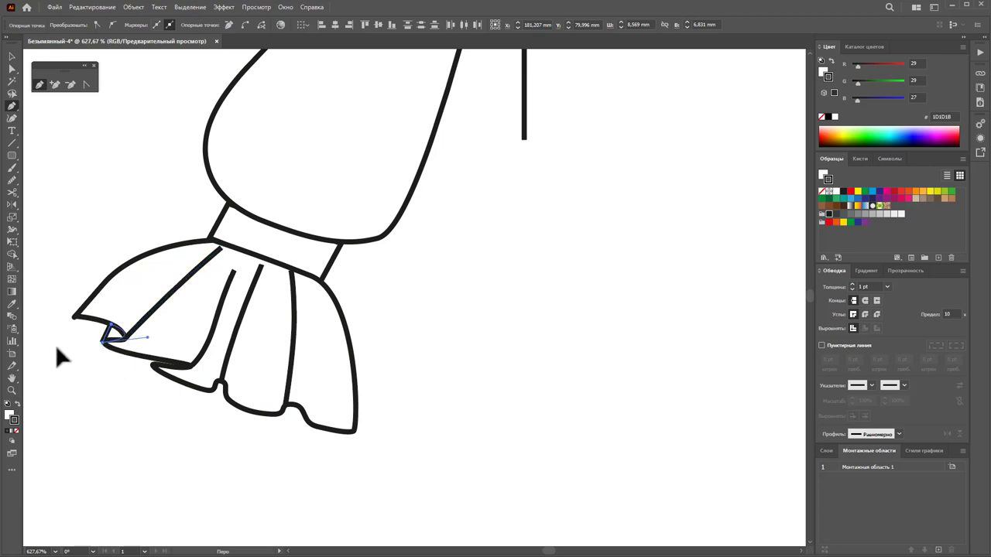
pyautogui.press('a')
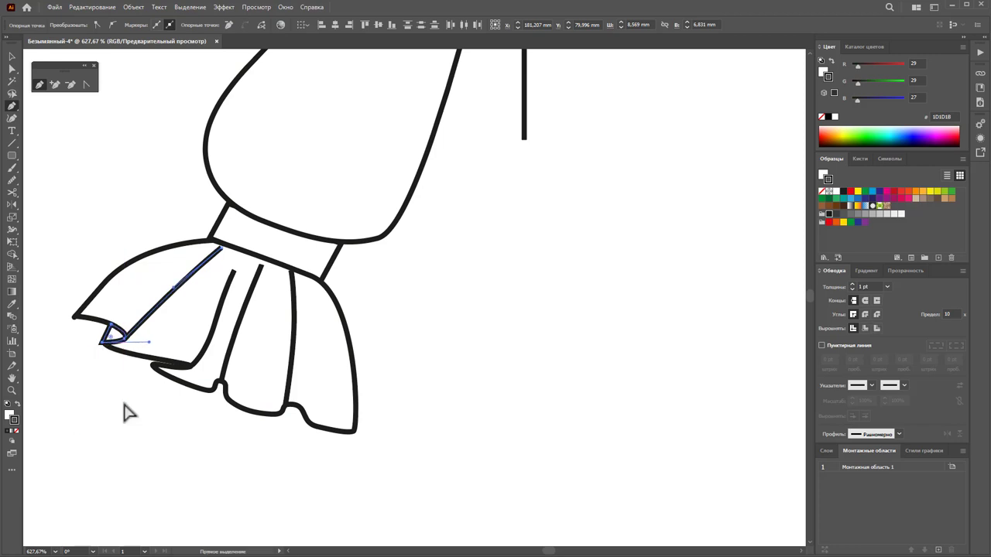
pyautogui.moveTo(114, 427); pyautogui.dragTo(130, 415)
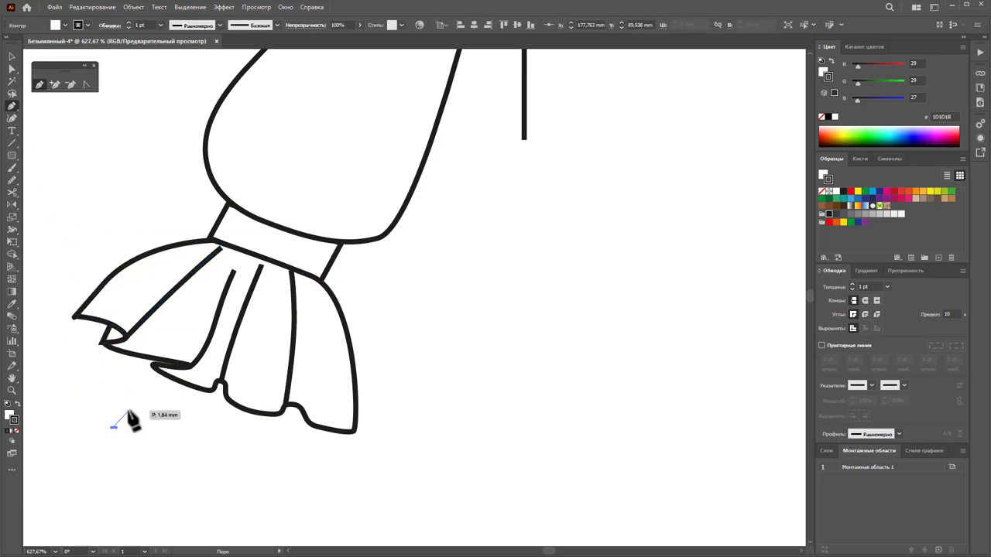
pyautogui.moveTo(75, 317)
pyautogui.mouseDown()
pyautogui.moveTo(103, 355)
pyautogui.moveTo(72, 325)
pyautogui.mouseUp()
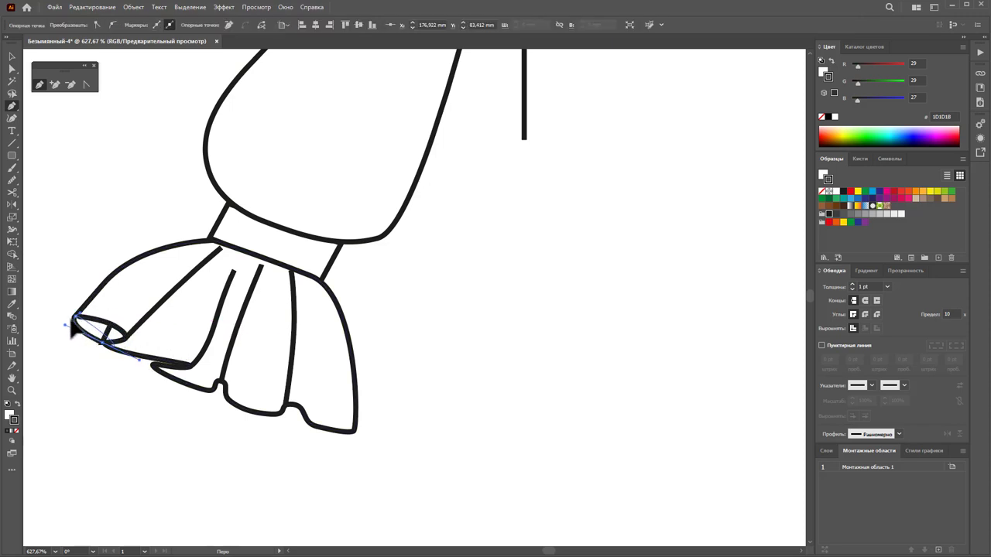
# - Close the curl loop at the ruffle's left tip and stretch it larger to the right
pyautogui.click(75, 318)
pyautogui.click(10, 57)
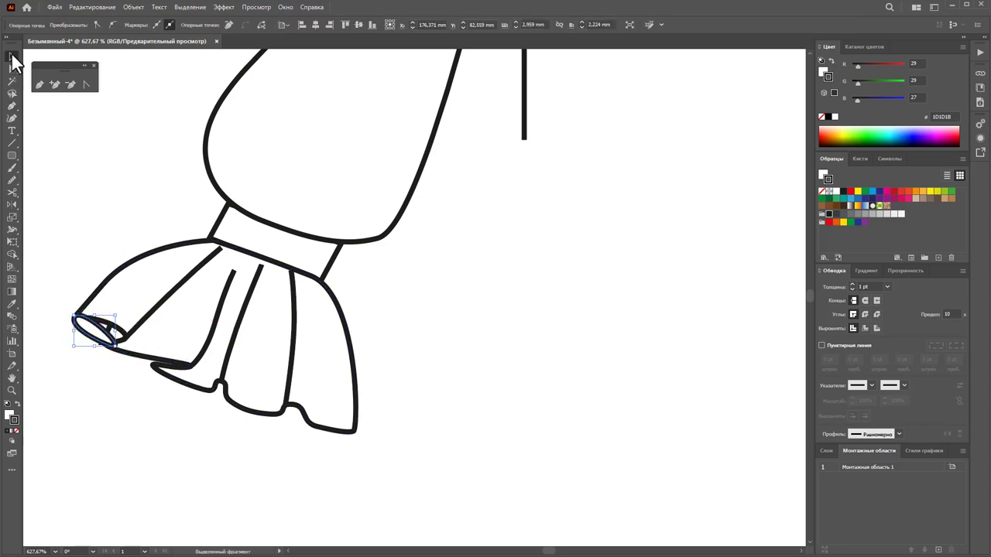
pyautogui.rightClick(99, 331)
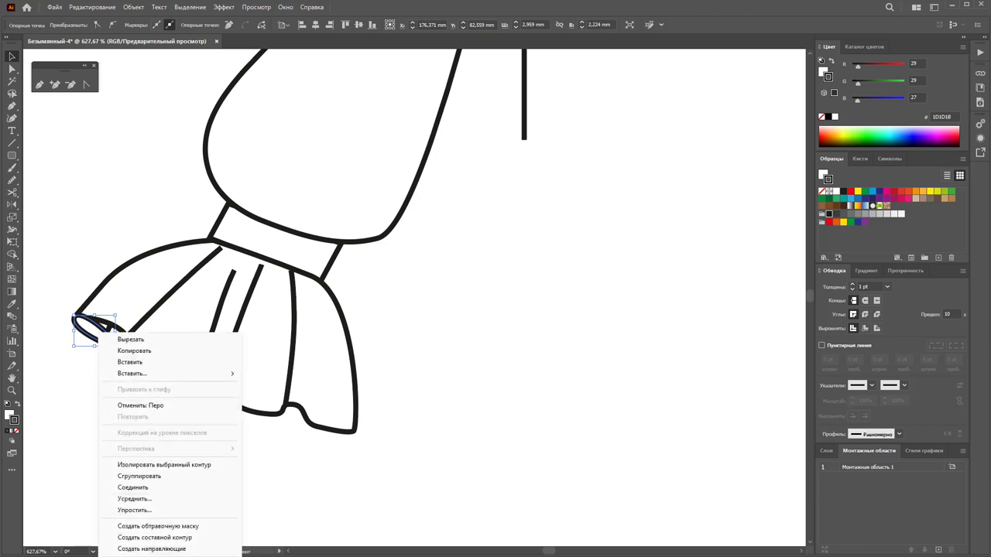
pyautogui.click(120, 315)
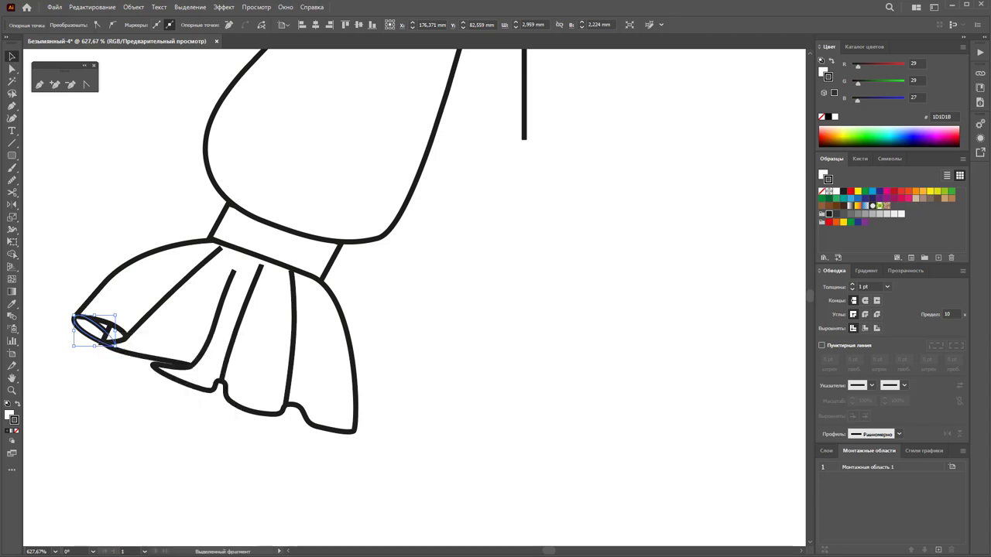
pyautogui.moveTo(120, 315); pyautogui.dragTo(133, 319)
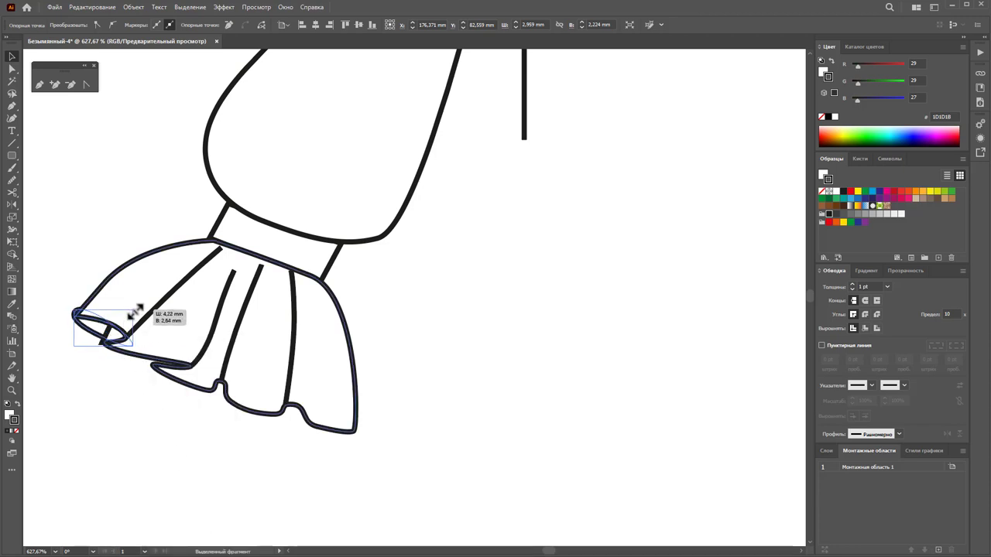
pyautogui.click(84, 438)
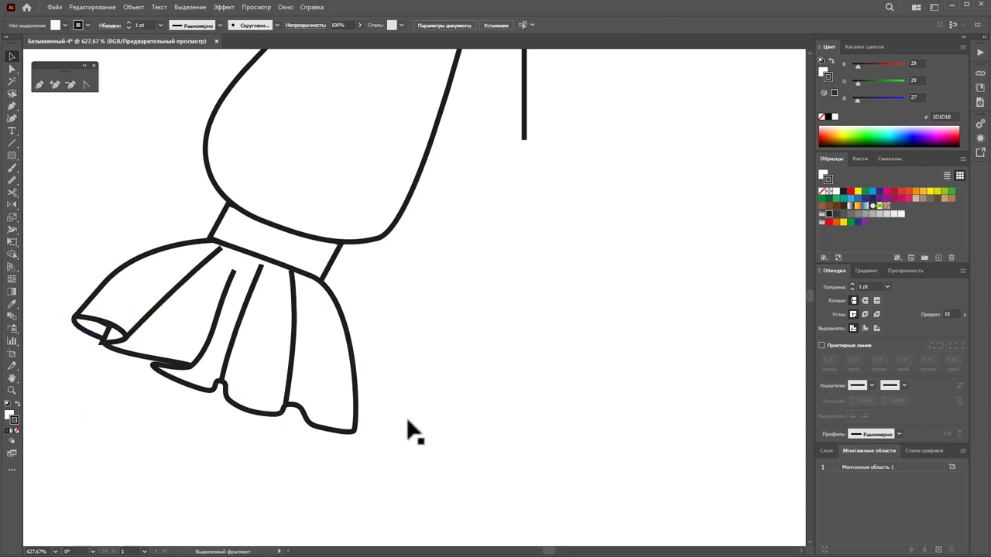
pyautogui.click(292, 364)
# - Give the four ruffle fold lines a 0.5 pt stroke and a pointed, tapered width profile
pyautogui.keyDown('shift'); pyautogui.click(229, 354); pyautogui.keyUp('shift')
pyautogui.keyDown('shift'); pyautogui.click(204, 352); pyautogui.keyUp('shift')
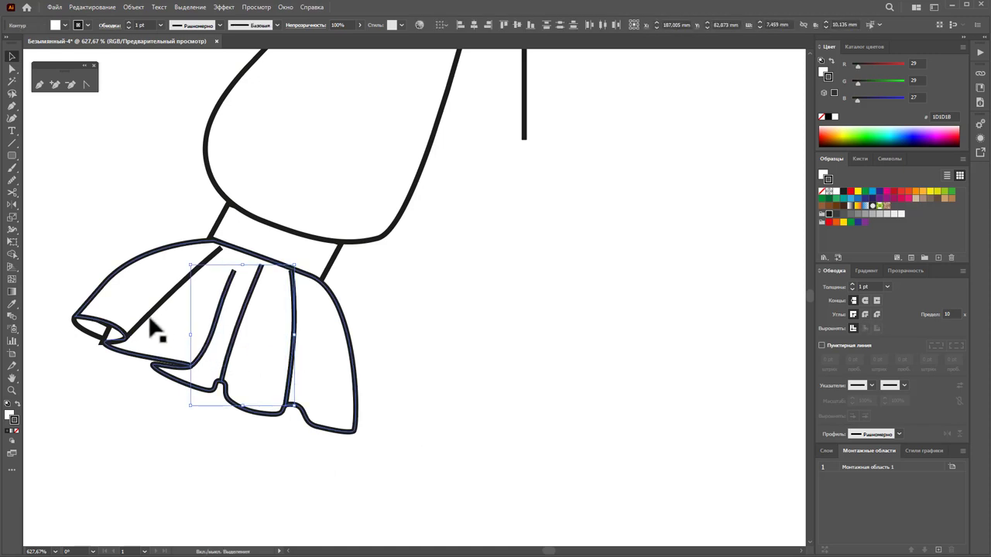
pyautogui.keyDown('shift'); pyautogui.click(145, 317); pyautogui.keyUp('shift')
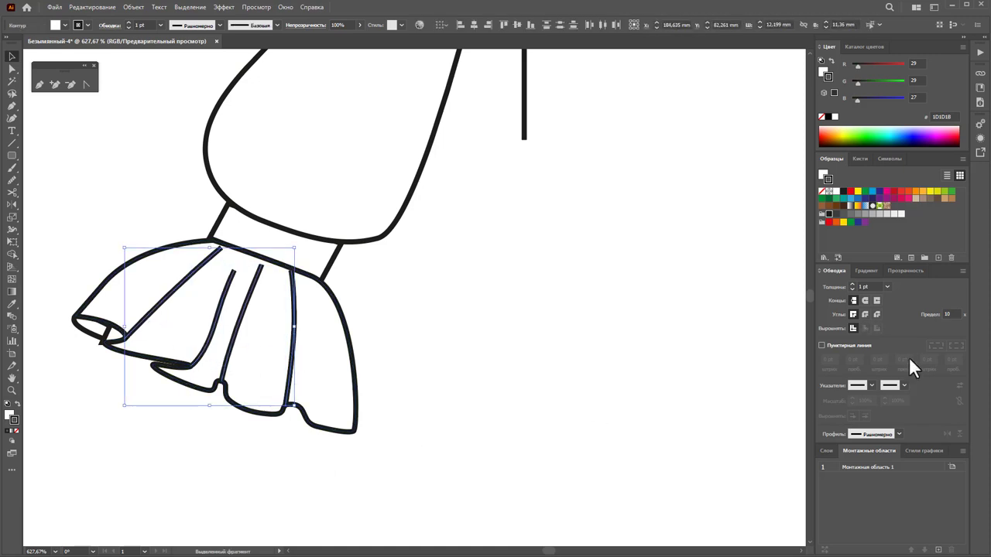
pyautogui.click(887, 286)
pyautogui.click(891, 302)
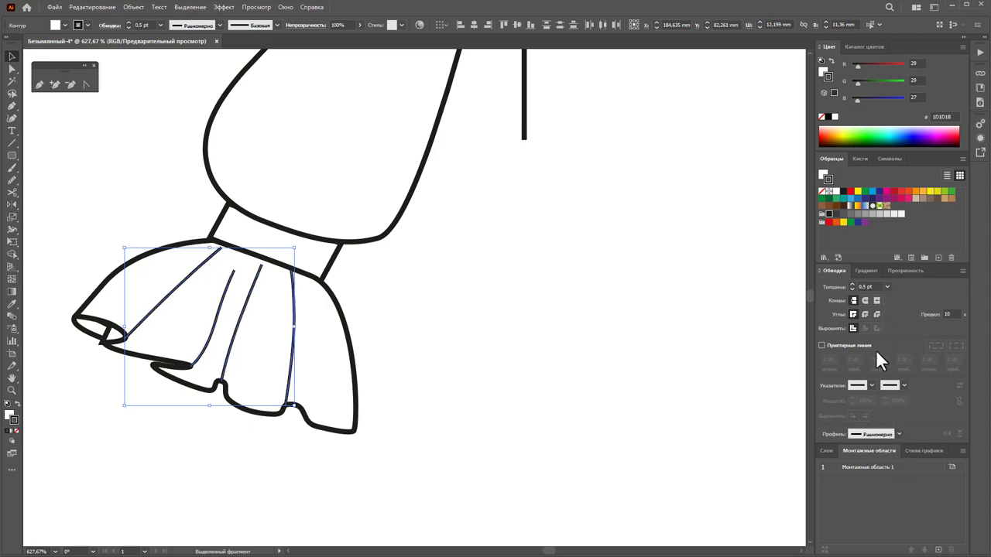
pyautogui.click(900, 434)
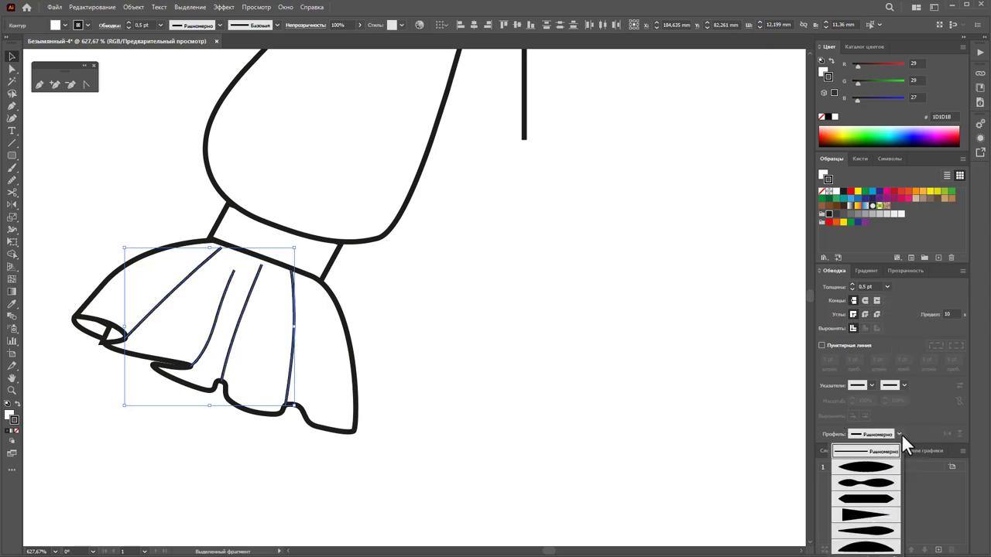
pyautogui.click(881, 486)
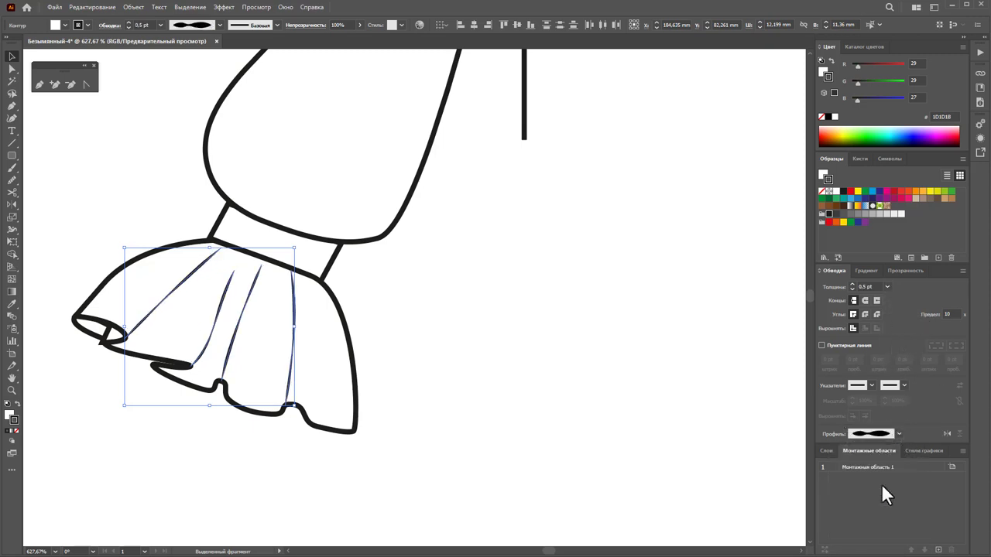
pyautogui.click(899, 433)
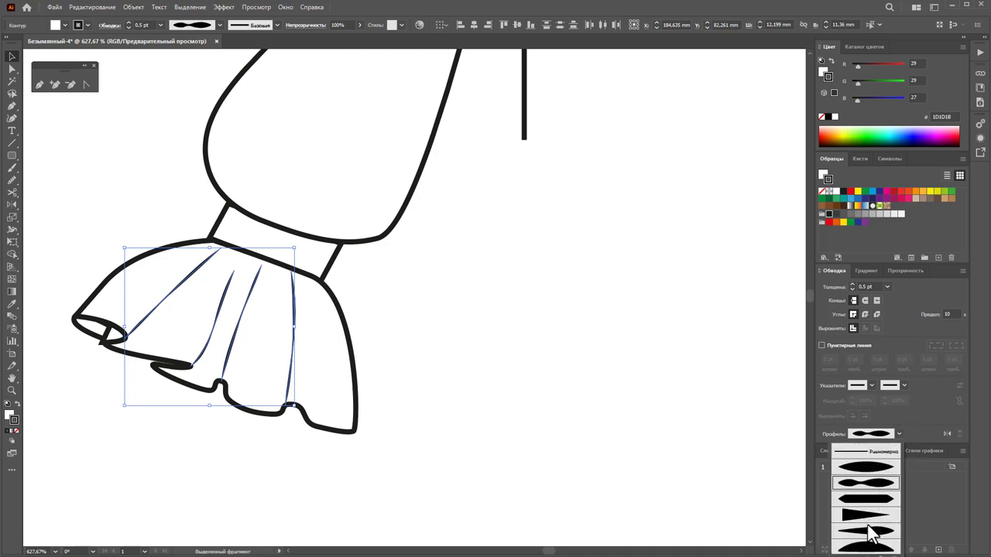
pyautogui.click(869, 531)
pyautogui.click(611, 491)
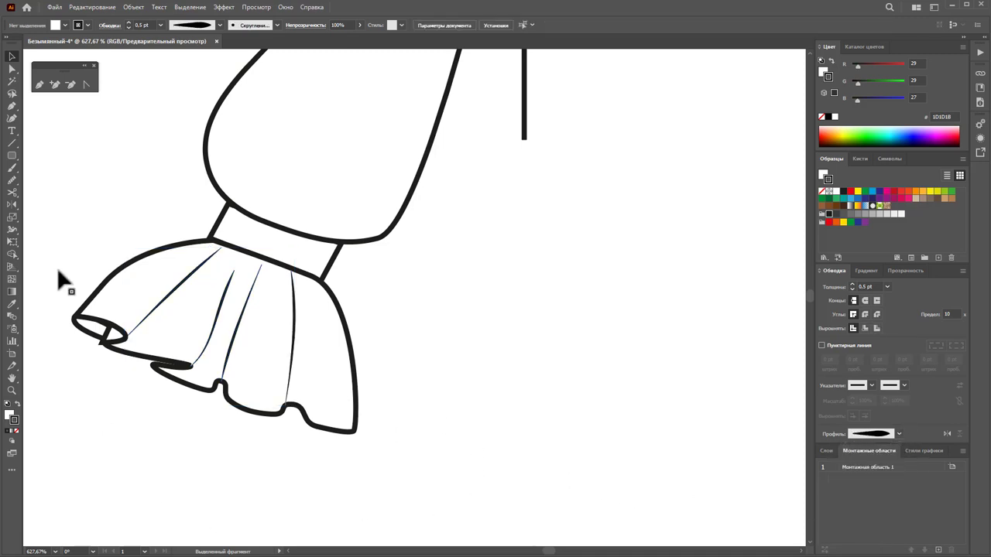
# - Zoom out and draw the first fold lines above the cuff, including a long one up the sleeve
pyautogui.press('z')
pyautogui.keyDown('alt'); pyautogui.click(267, 318); pyautogui.keyUp('alt')
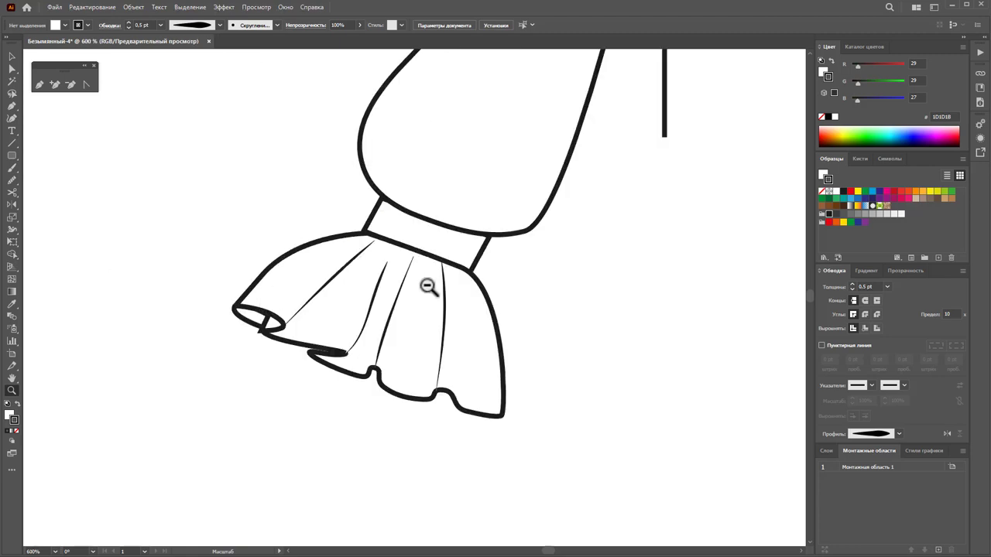
pyautogui.keyDown('alt'); pyautogui.click(459, 253); pyautogui.keyUp('alt')
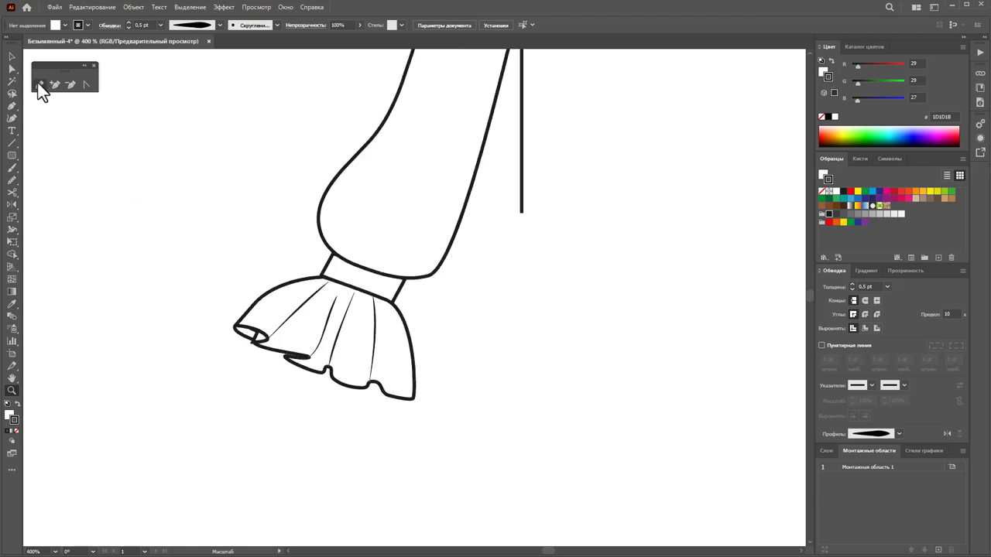
pyautogui.click(341, 255)
pyautogui.click(338, 215)
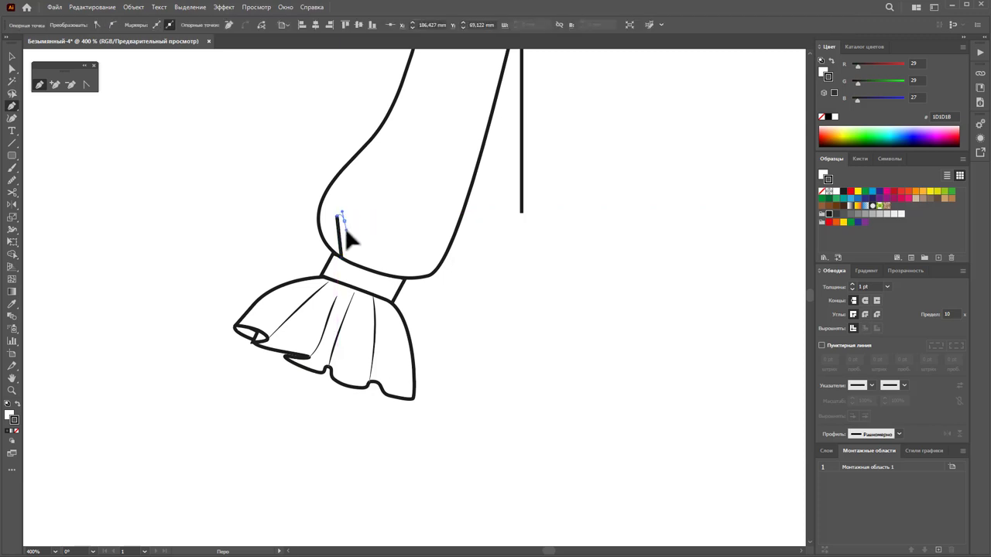
pyautogui.click(341, 255)
pyautogui.click(354, 260)
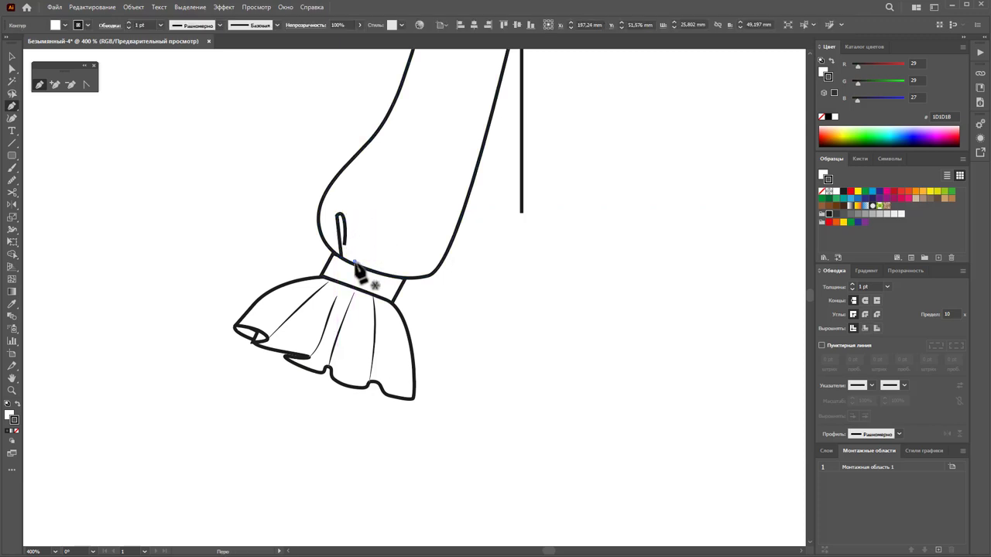
pyautogui.click(408, 158)
pyautogui.press('Escape')
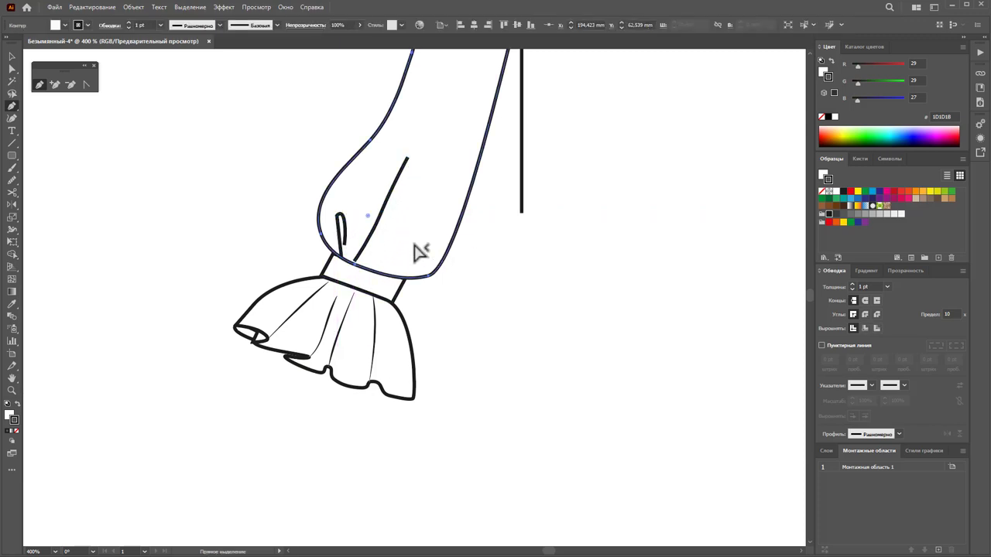
# - Add two more short gather lines rising from the cuff
pyautogui.click(369, 266)
pyautogui.click(396, 230)
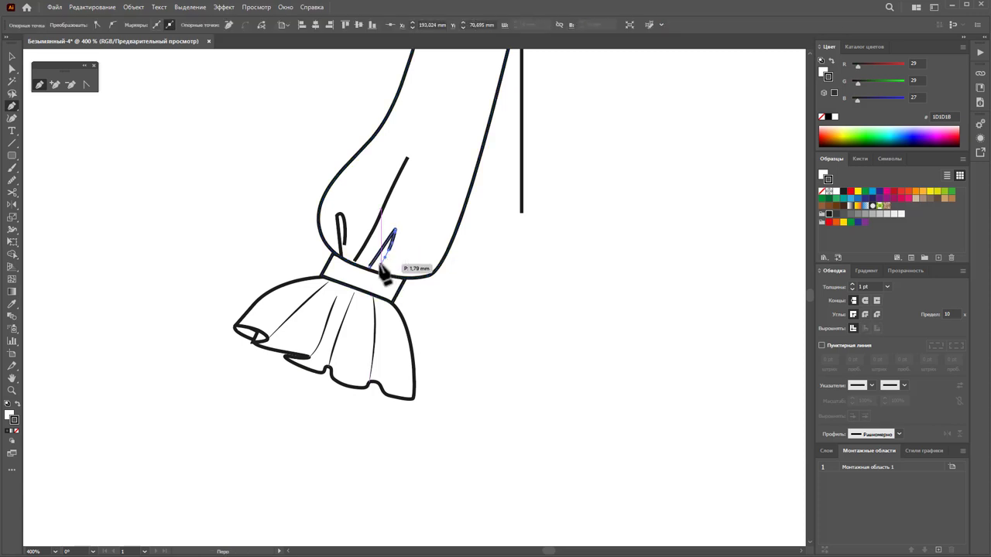
pyautogui.press('Escape')
pyautogui.click(379, 276)
pyautogui.click(419, 246)
pyautogui.press('Escape')
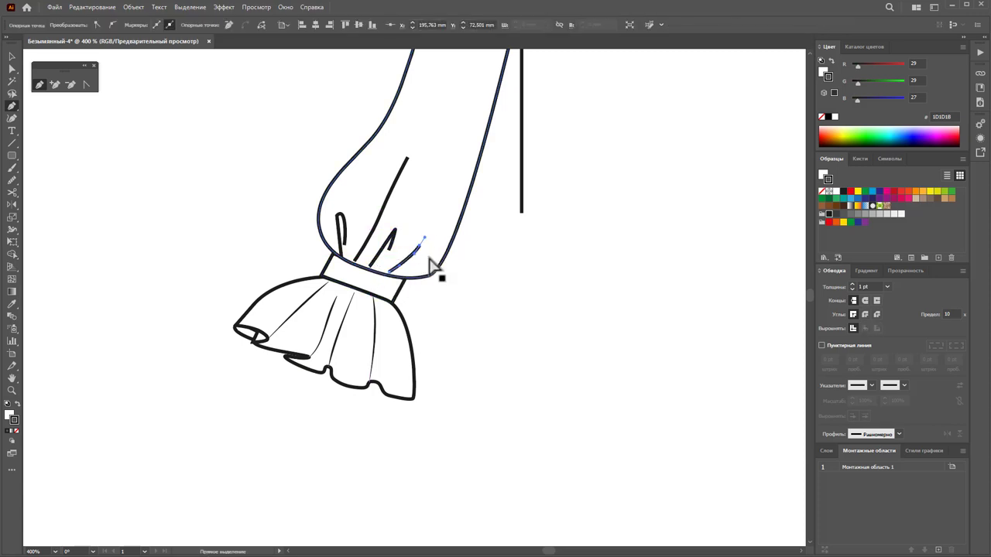
# - Draw three short curved fold lines on the ruffle below the cuff
pyautogui.click(336, 286)
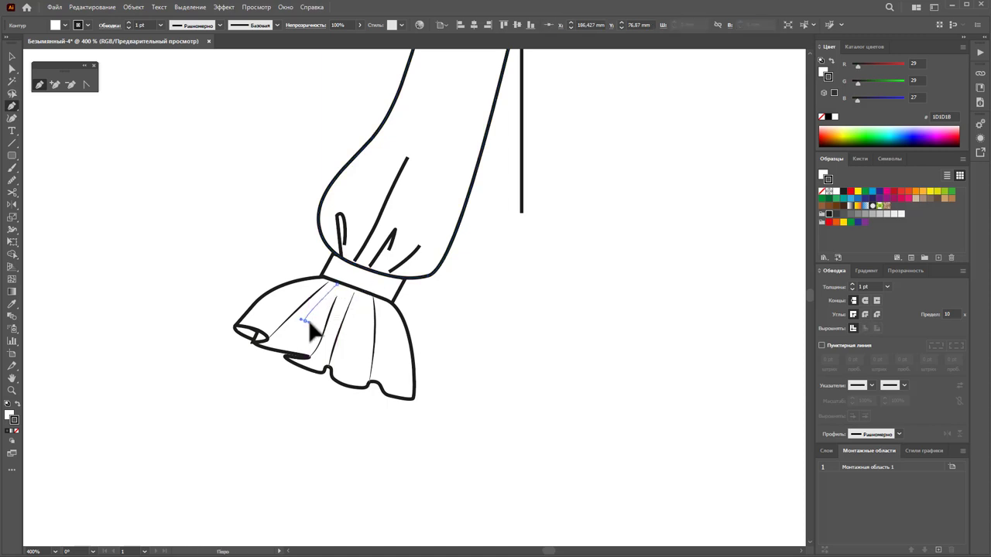
pyautogui.moveTo(305, 319); pyautogui.dragTo(329, 308)
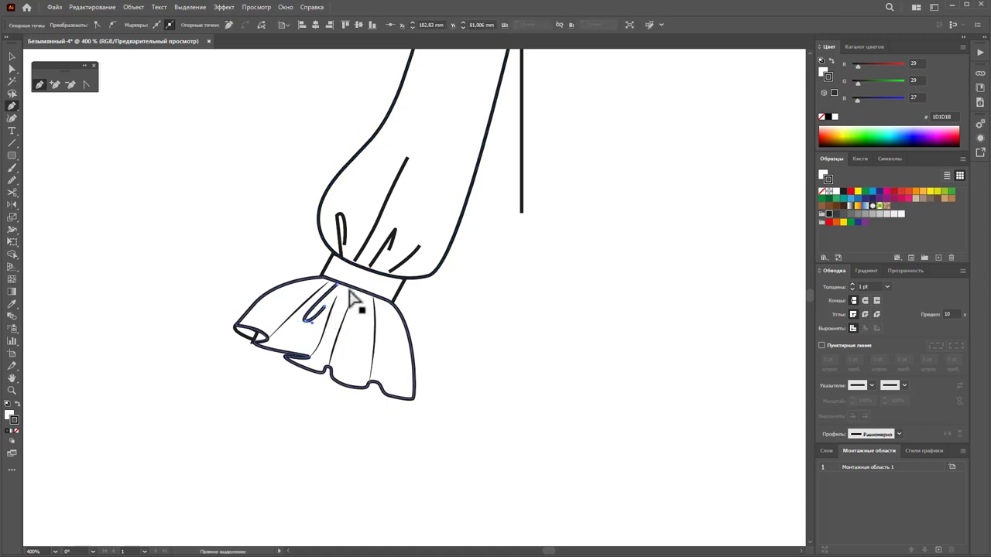
pyautogui.keyDown('ctrl'); pyautogui.click(376, 325); pyautogui.keyUp('ctrl')
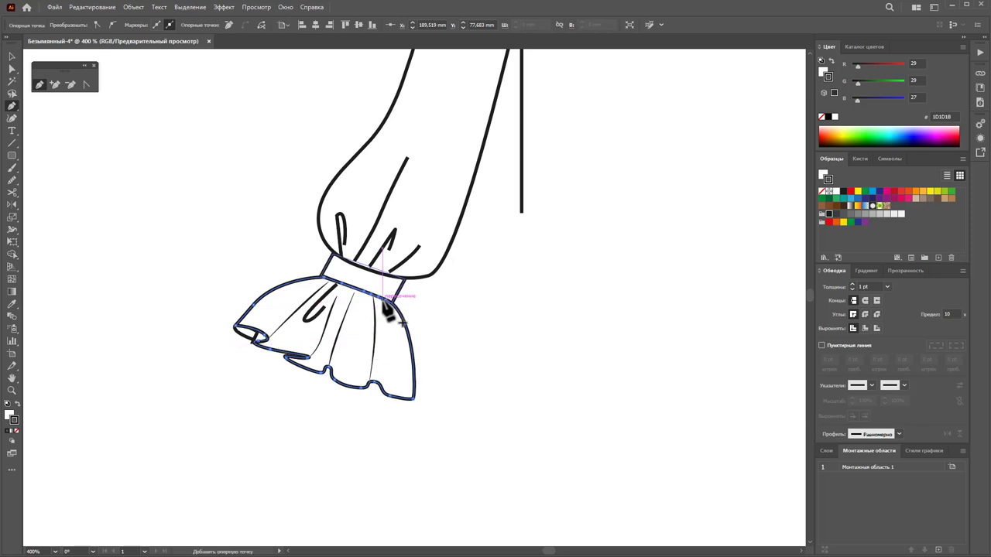
pyautogui.keyDown('ctrl'); pyautogui.click(384, 298); pyautogui.keyUp('ctrl')
pyautogui.moveTo(389, 338); pyautogui.dragTo(385, 343)
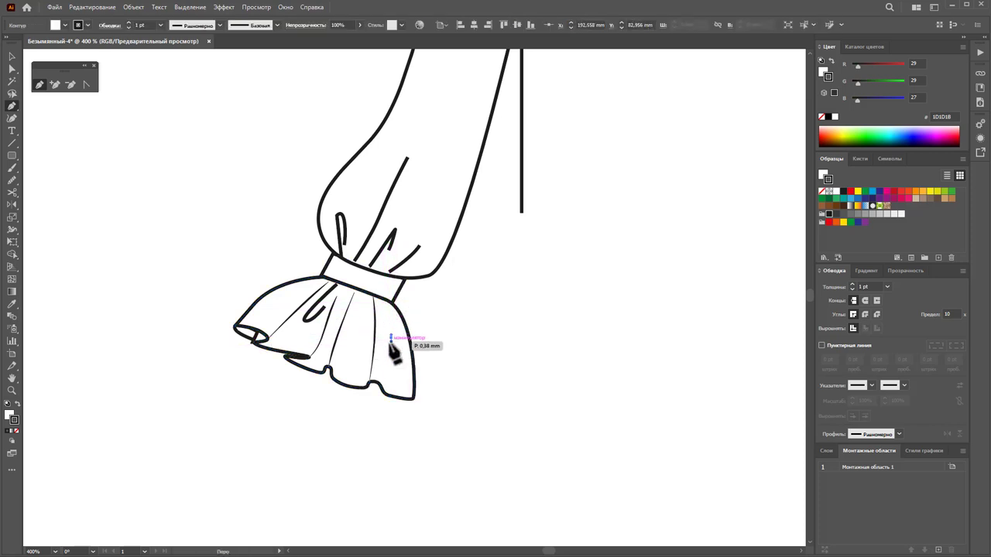
pyautogui.moveTo(378, 304); pyautogui.dragTo(396, 313)
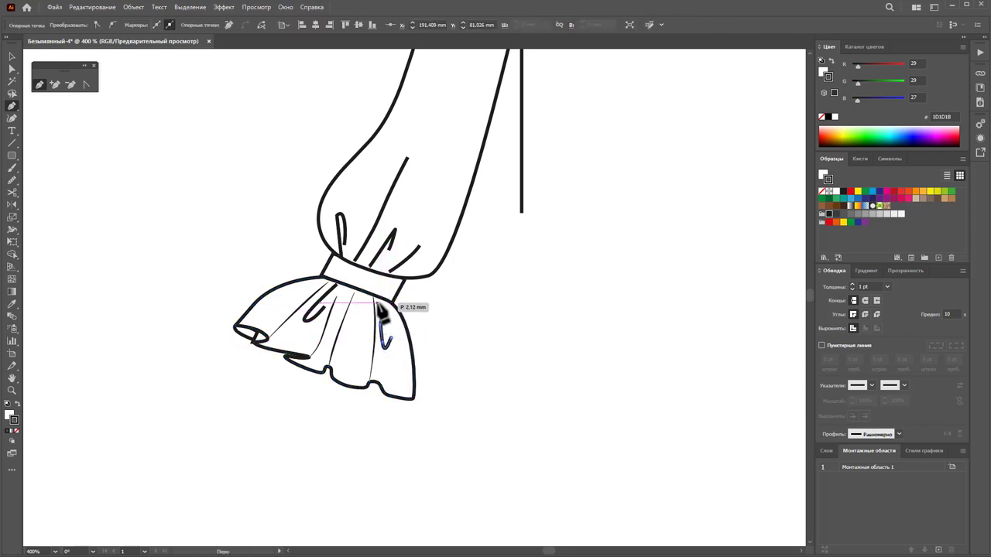
pyautogui.press('Escape')
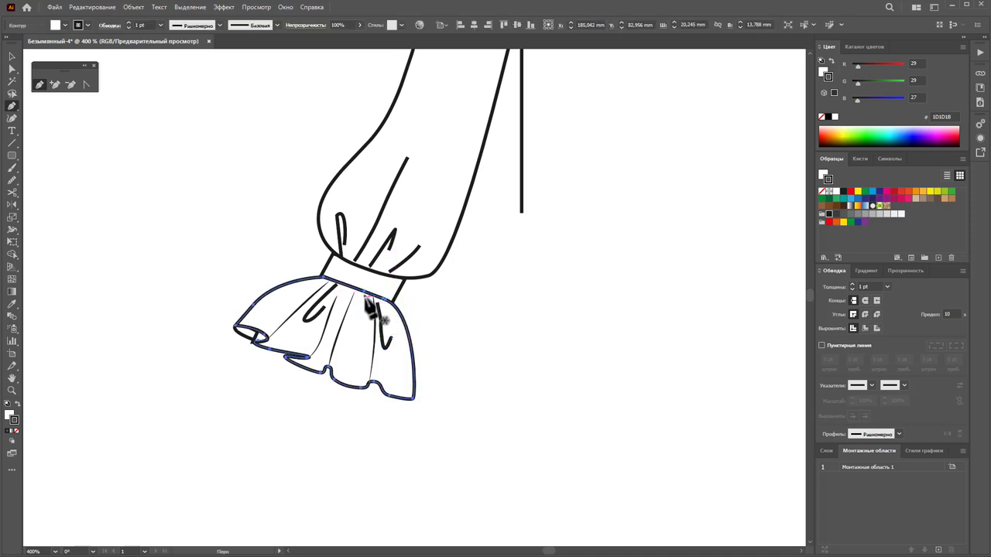
pyautogui.moveTo(354, 336)
pyautogui.mouseDown()
pyautogui.moveTo(372, 334)
pyautogui.moveTo(370, 294)
pyautogui.mouseUp()
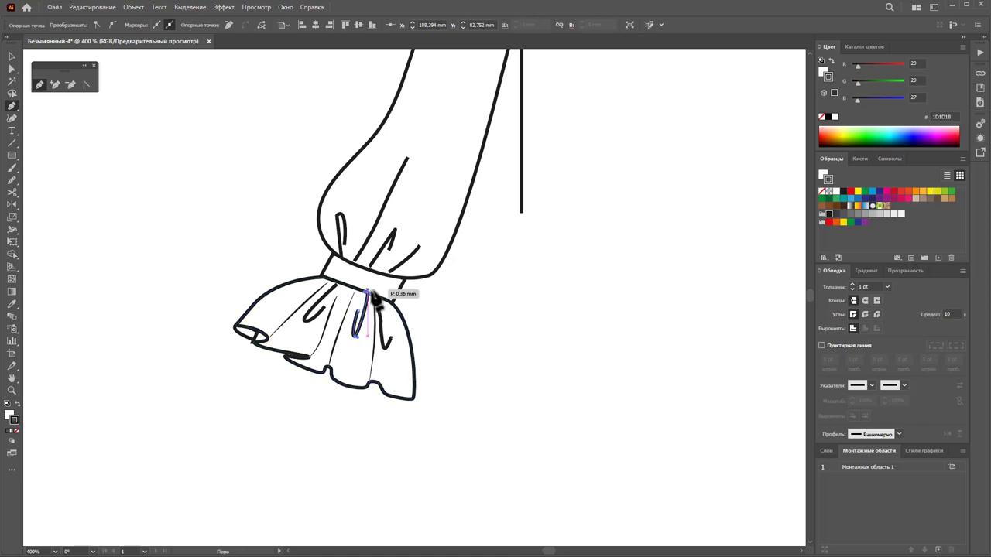
pyautogui.keyDown('ctrl'); pyautogui.click(500, 336); pyautogui.keyUp('ctrl')
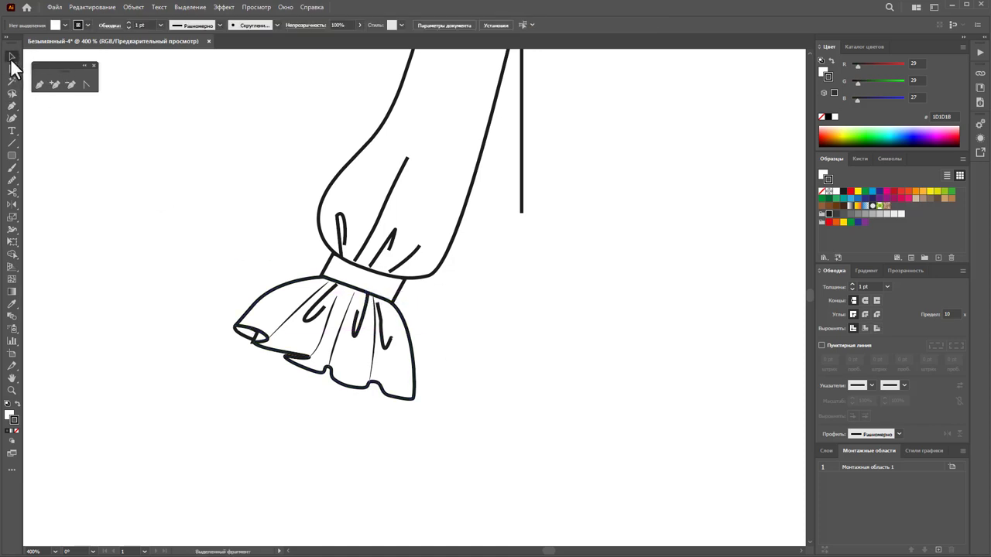
# - Select only the new fold strokes on the sleeve, leaving out the wrist band
pyautogui.click(11, 56)
pyautogui.moveTo(277, 173); pyautogui.dragTo(430, 340)
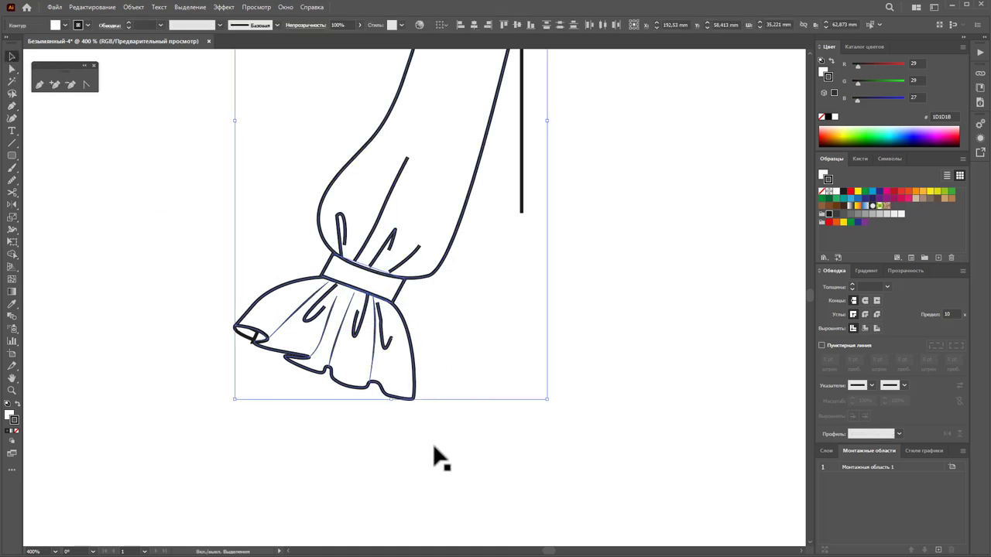
pyautogui.moveTo(433, 447)
pyautogui.mouseDown()
pyautogui.moveTo(273, 353)
pyautogui.moveTo(288, 329)
pyautogui.mouseUp()
pyautogui.keyDown('shift'); pyautogui.click(285, 332); pyautogui.keyUp('shift')
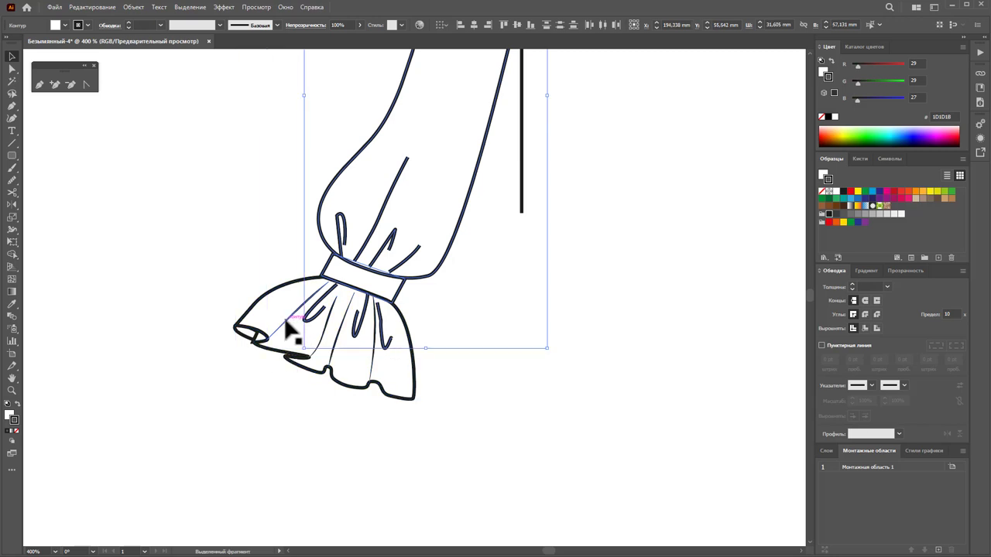
pyautogui.keyDown('shift'); pyautogui.click(372, 207); pyautogui.keyUp('shift')
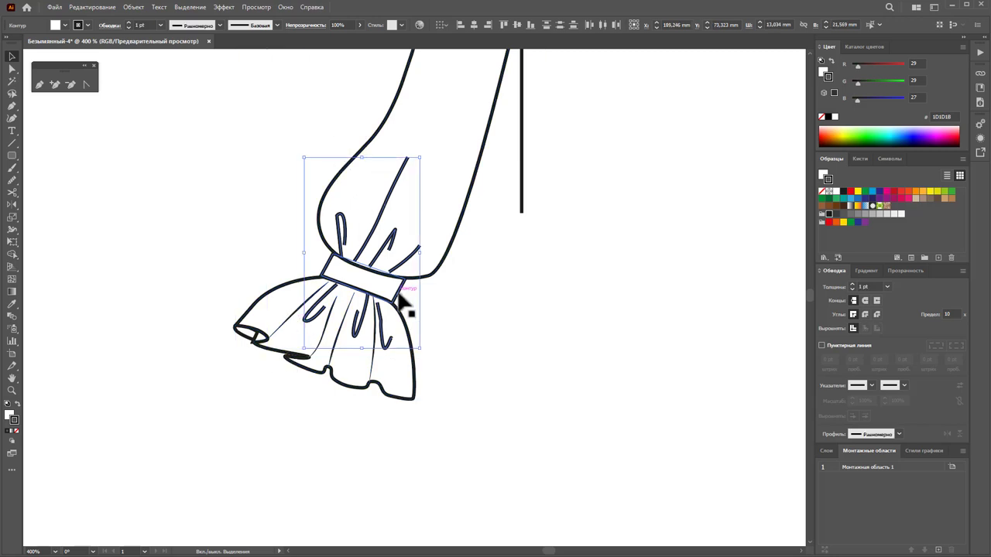
pyautogui.keyDown('shift'); pyautogui.click(401, 295); pyautogui.keyUp('shift')
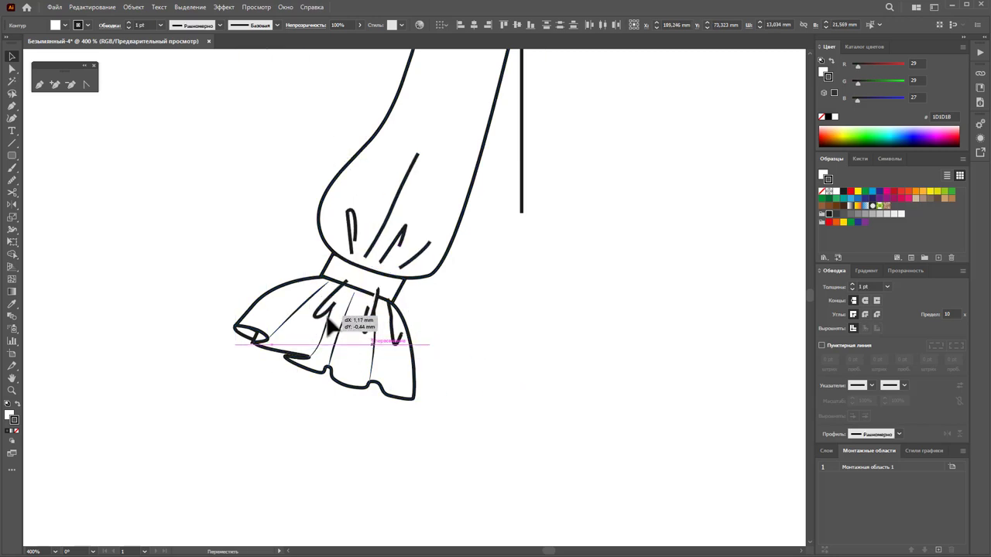
pyautogui.moveTo(313, 329); pyautogui.dragTo(582, 331)
pyautogui.hotkey('ctrl', 'z')
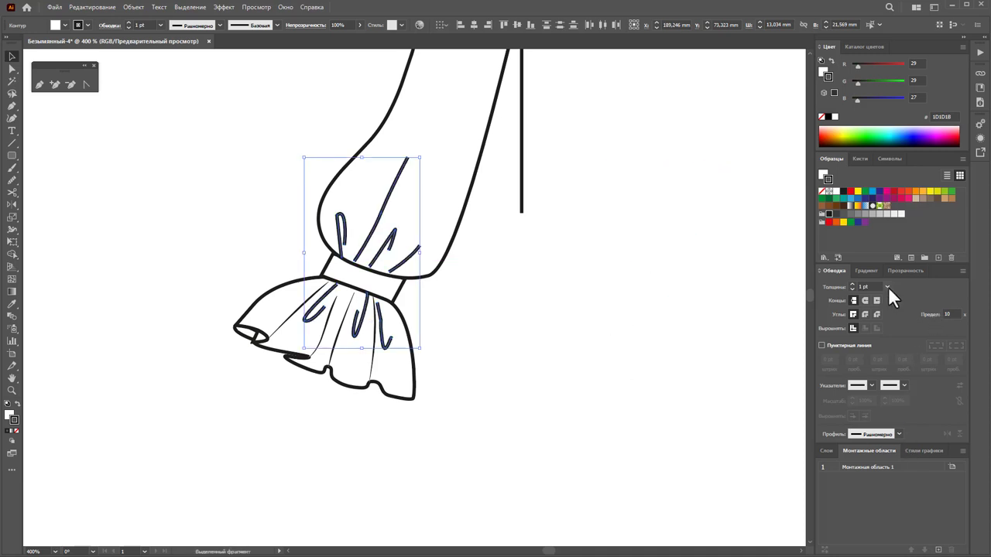
# - Thin the fold strokes to 0.25 pt and give them the ellipse width profile
pyautogui.click(888, 286)
pyautogui.click(897, 309)
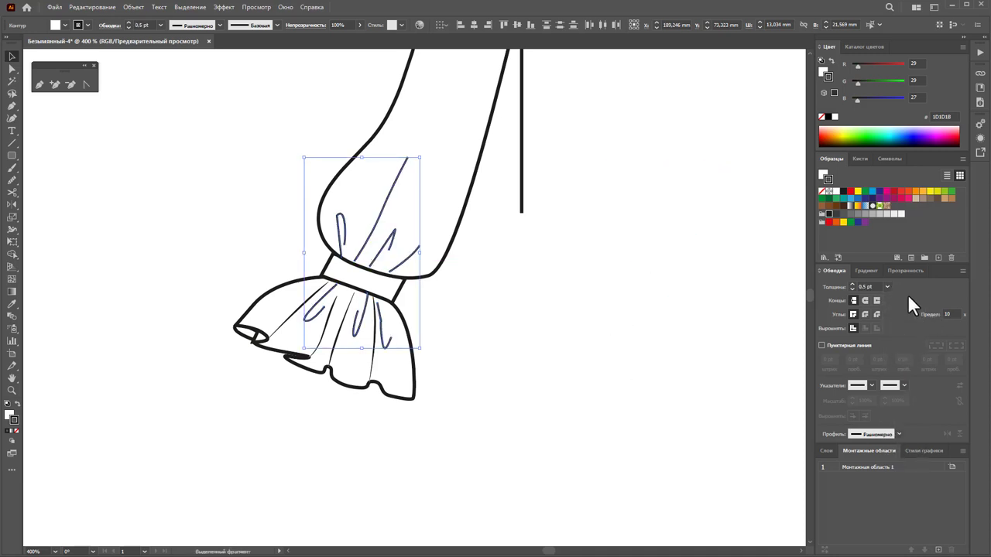
pyautogui.click(884, 287)
pyautogui.click(889, 299)
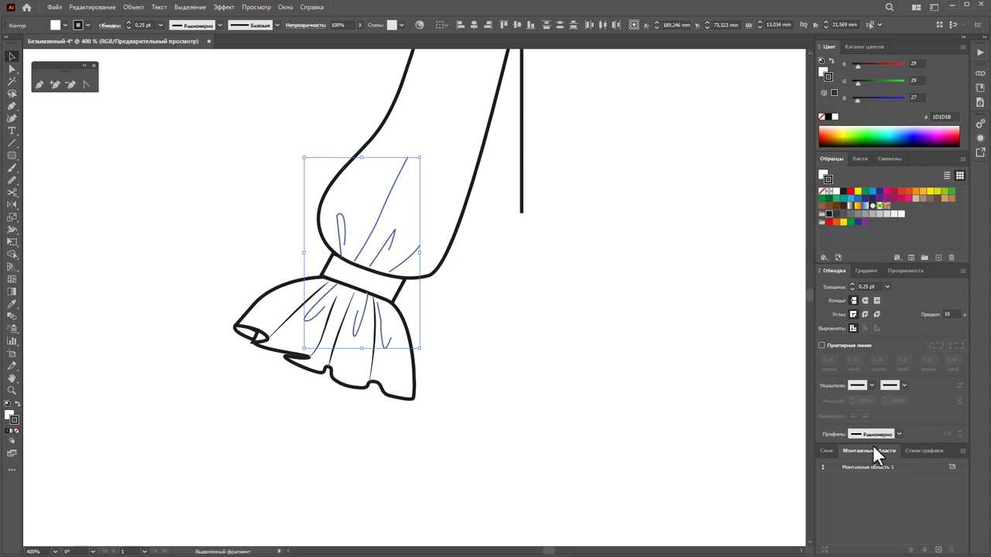
pyautogui.click(900, 434)
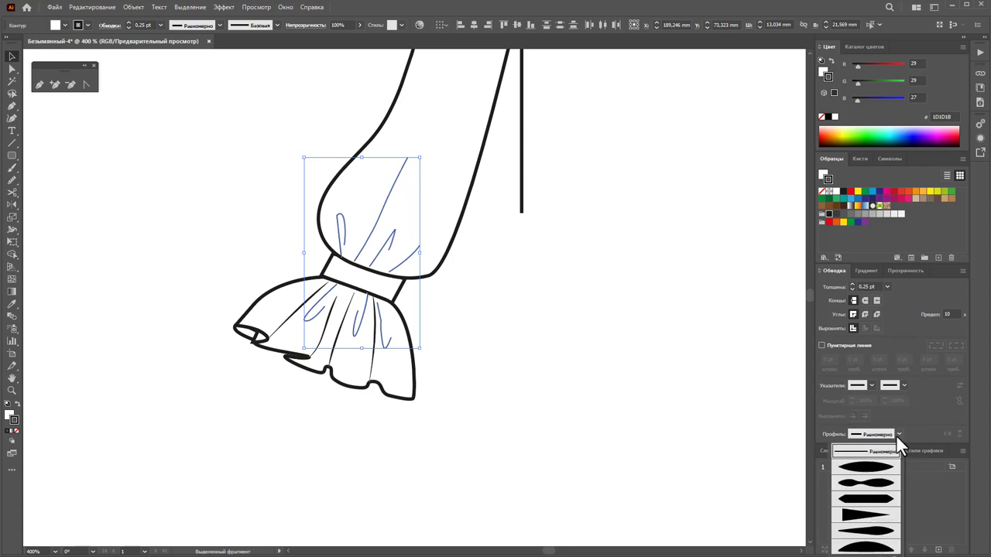
pyautogui.click(875, 477)
pyautogui.click(551, 465)
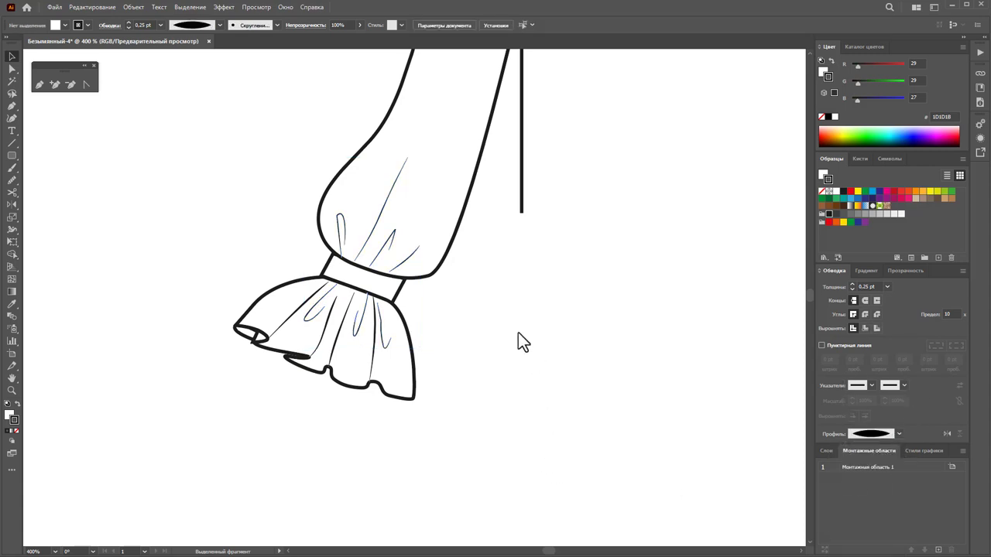
# - Zoom out, select the cuff and ruffle anchor points and nudge them up
pyautogui.press('z')
pyautogui.keyDown('alt'); pyautogui.click(458, 283); pyautogui.keyUp('alt')
pyautogui.keyDown('alt'); pyautogui.click(464, 206); pyautogui.keyUp('alt')
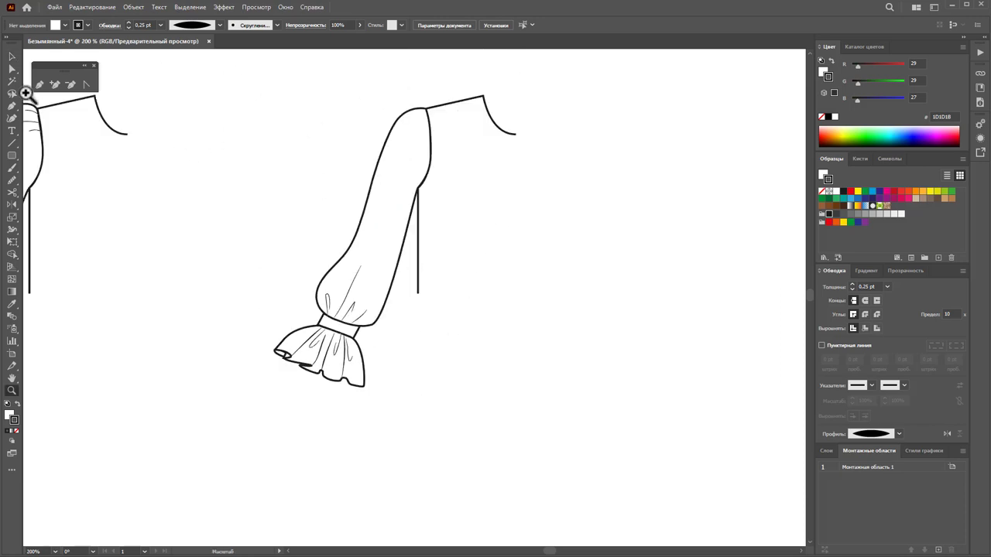
pyautogui.click(13, 70)
pyautogui.moveTo(411, 425); pyautogui.dragTo(283, 329)
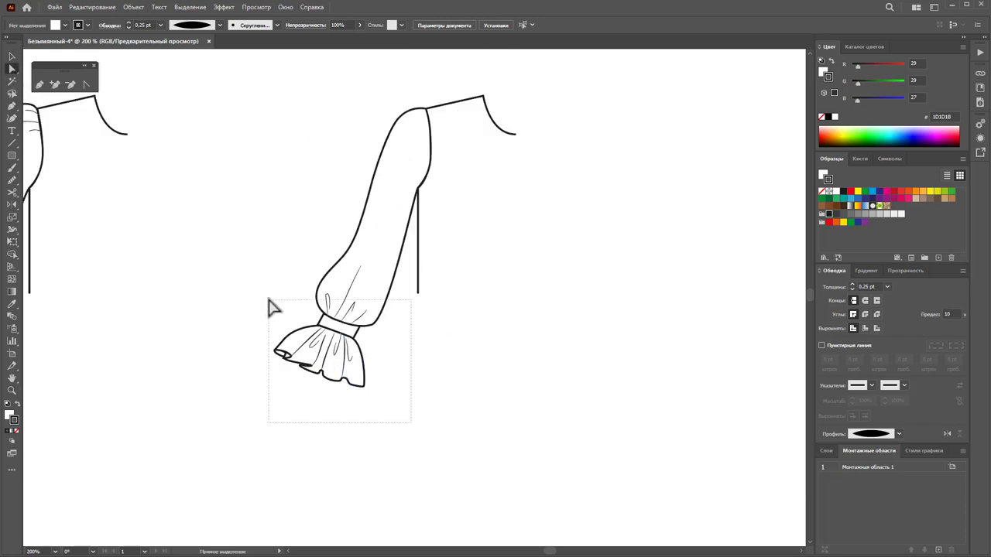
pyautogui.moveTo(230, 202)
pyautogui.mouseDown()
pyautogui.moveTo(364, 414)
pyautogui.moveTo(400, 413)
pyautogui.mouseUp()
pyautogui.press('Up')
pyautogui.press('Up')
pyautogui.press('Up')
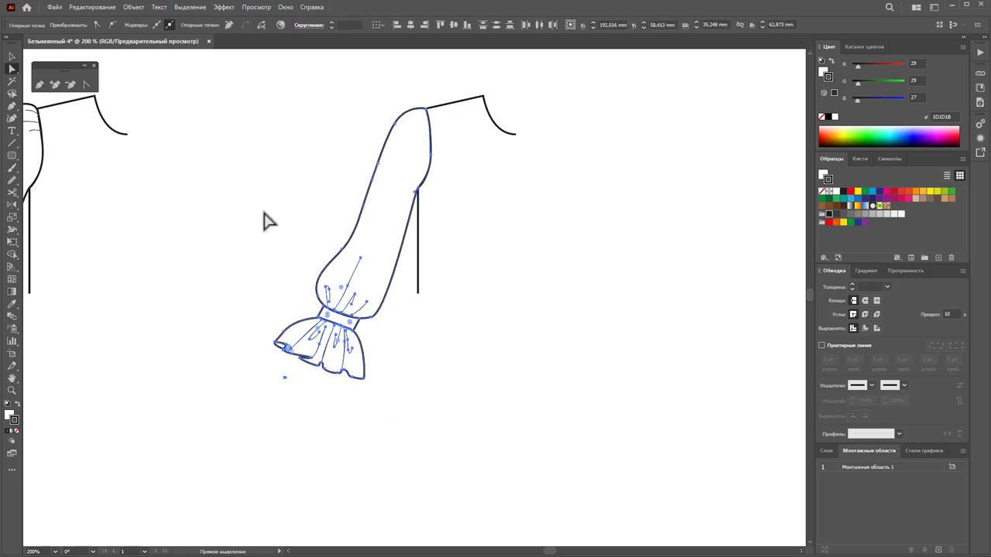
# - Reselect the cuff and ruffle points and nudge them two steps right
pyautogui.moveTo(237, 129); pyautogui.dragTo(387, 408)
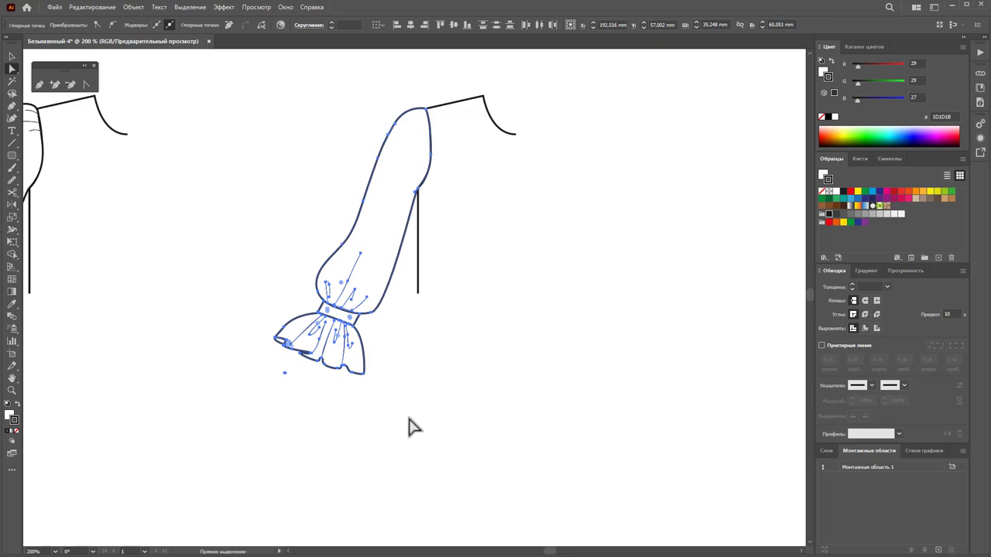
pyautogui.click(325, 216)
pyautogui.moveTo(346, 179); pyautogui.dragTo(372, 225)
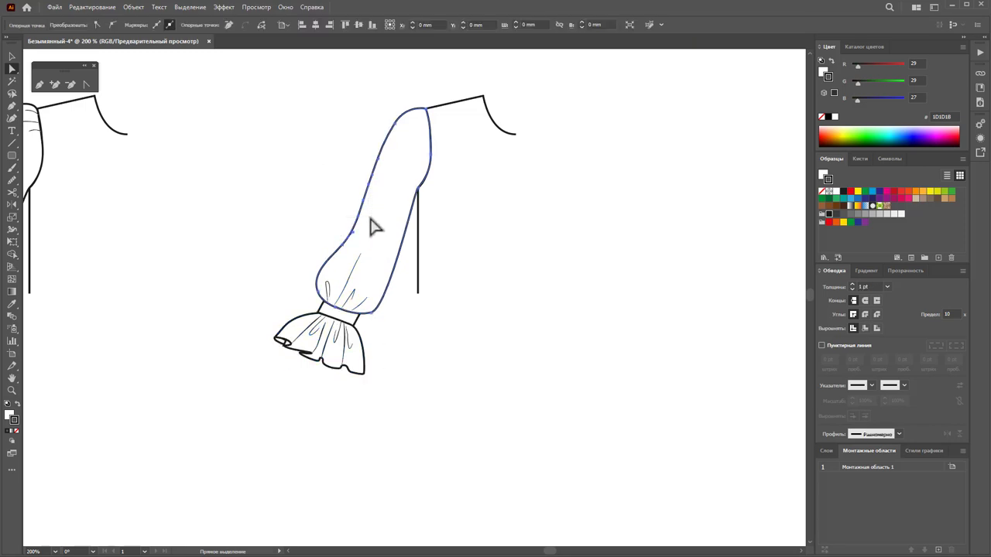
pyautogui.moveTo(392, 405); pyautogui.dragTo(265, 254)
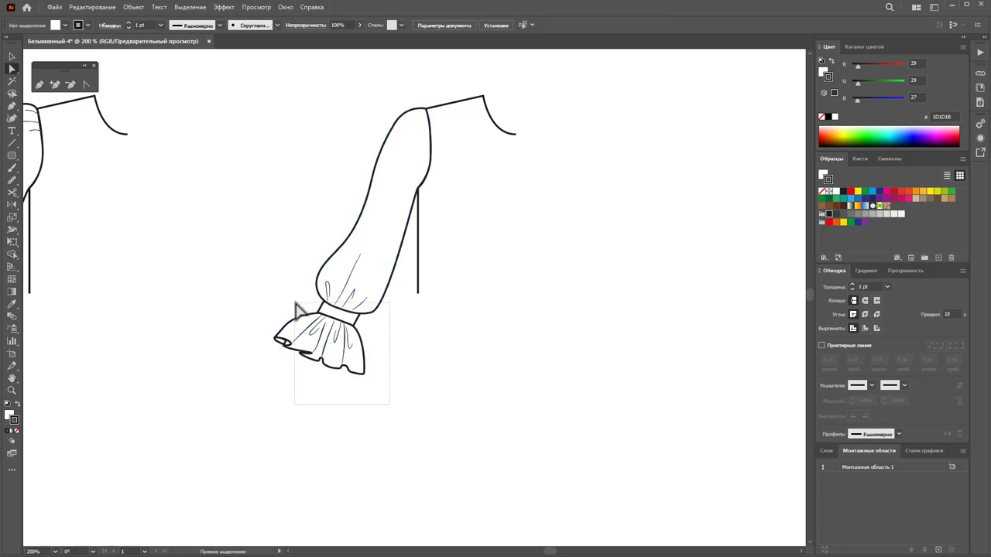
pyautogui.press('Right')
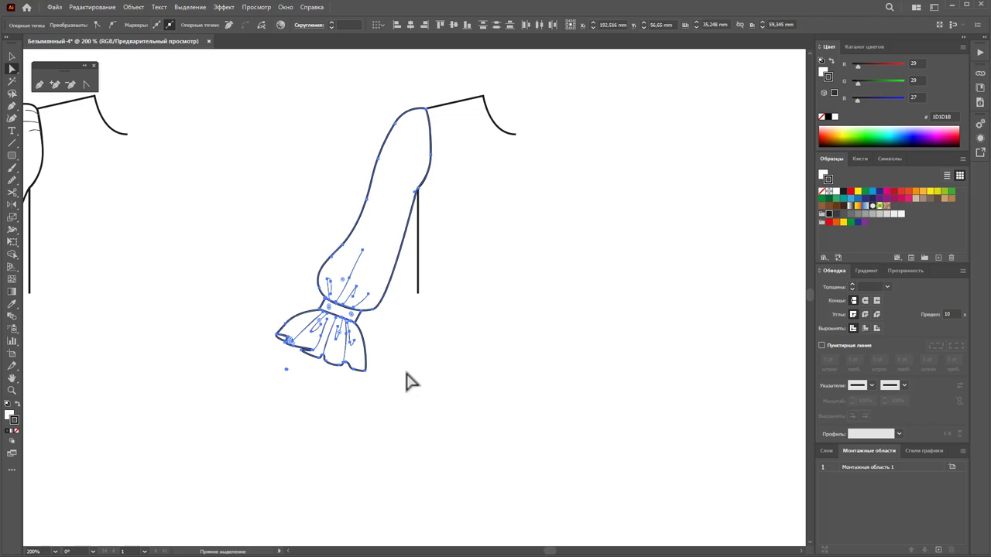
pyautogui.press('Right')
pyautogui.press('Right')
# - Nudge the cuff and ruffle points once more right and up, then check the sleeve outline
pyautogui.moveTo(379, 398); pyautogui.dragTo(267, 232)
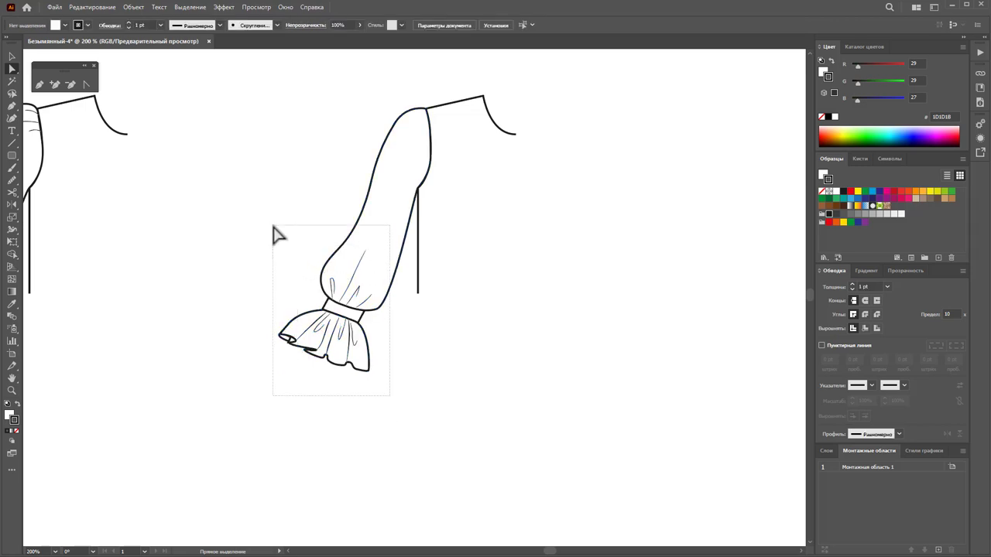
pyautogui.press('Right')
pyautogui.press('Up')
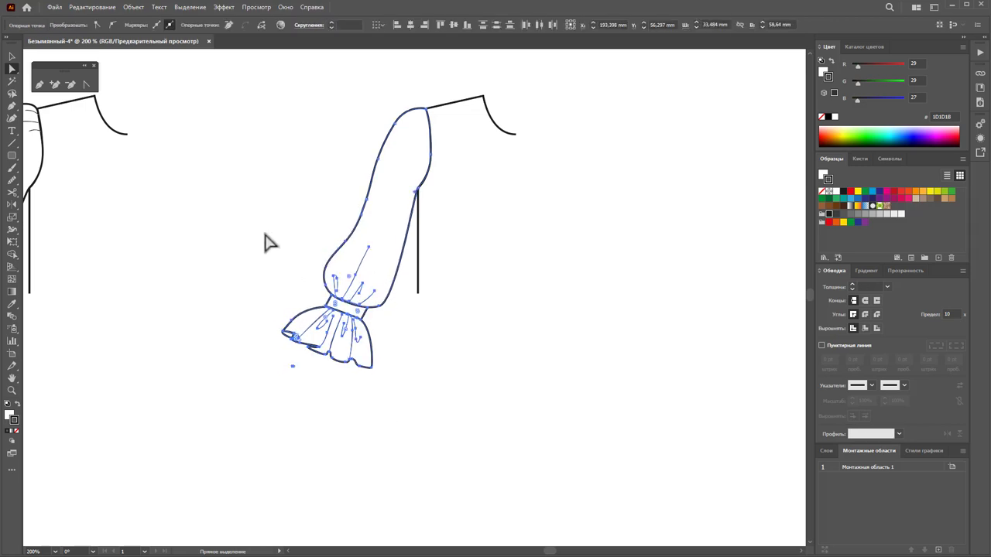
pyautogui.click(282, 247)
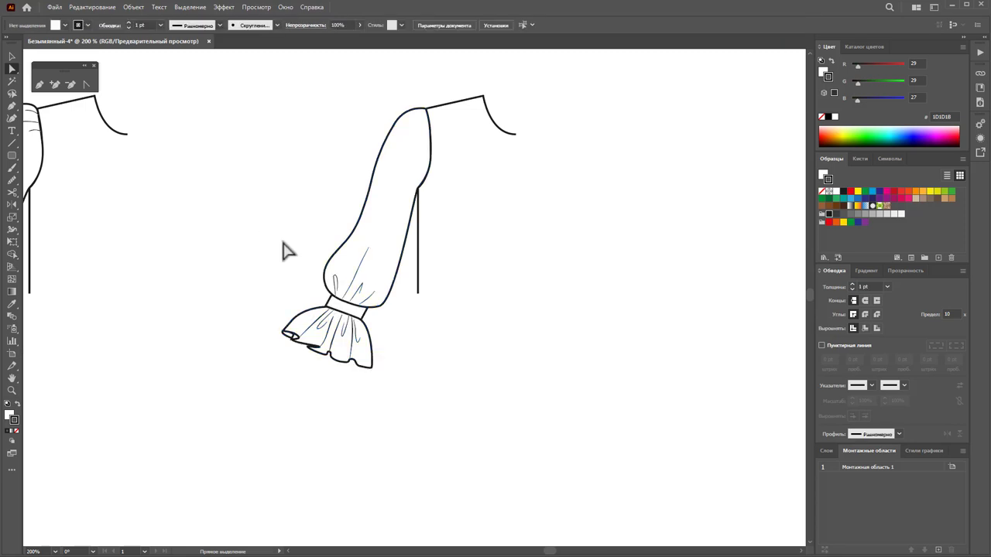
pyautogui.click(365, 243)
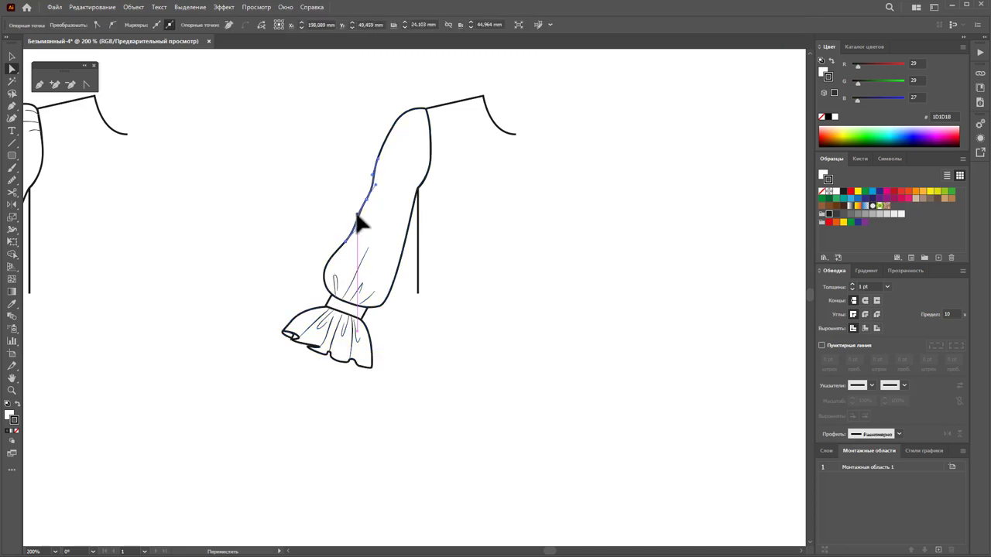
pyautogui.click(418, 350)
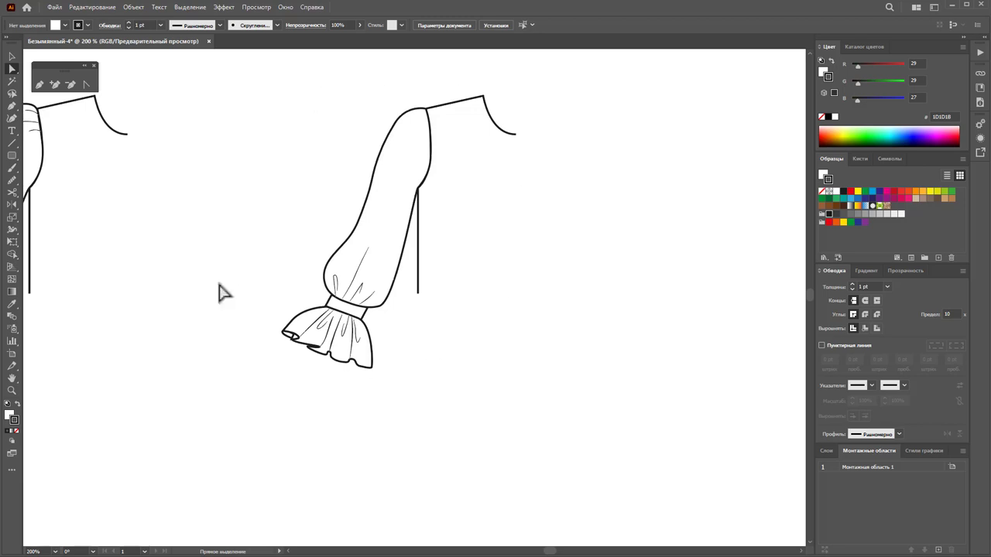
pyautogui.press('z')
pyautogui.keyDown('alt'); pyautogui.click(338, 398); pyautogui.keyUp('alt')
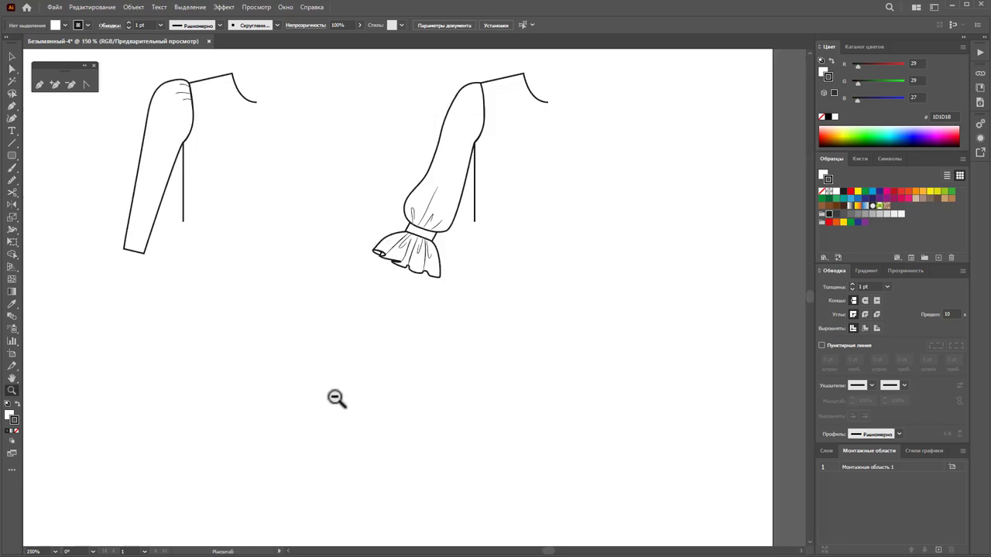
pyautogui.keyDown('alt'); pyautogui.click(413, 307); pyautogui.keyUp('alt')
pyautogui.keyDown('alt'); pyautogui.click(395, 306); pyautogui.keyUp('alt')
pyautogui.scroll(-1, 321, 303)
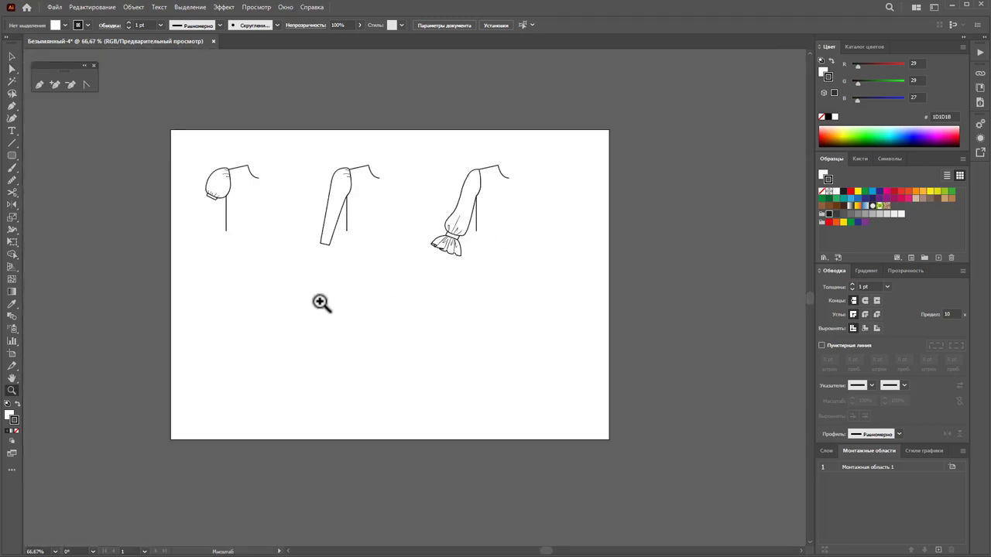
pyautogui.moveTo(320, 302); pyautogui.dragTo(380, 282)
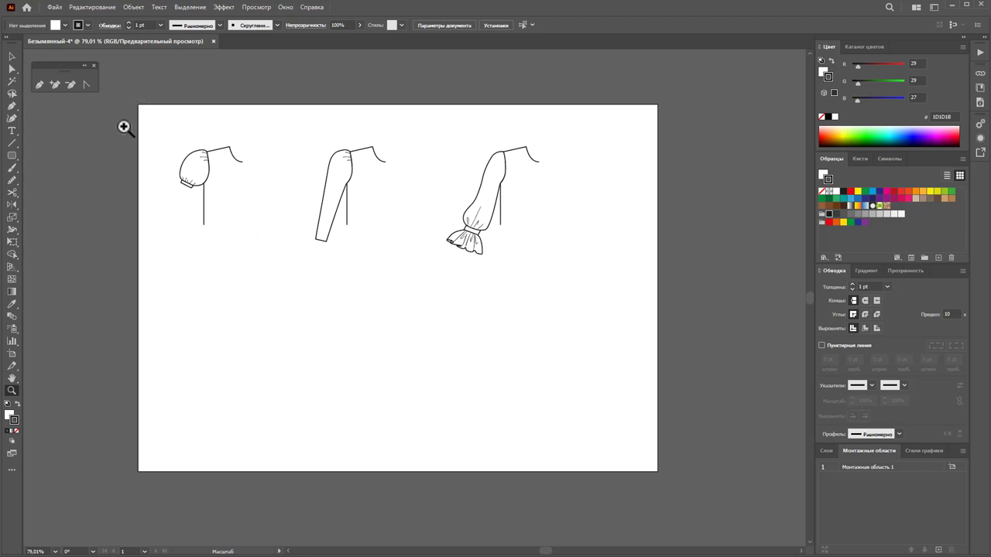
pyautogui.click(13, 56)
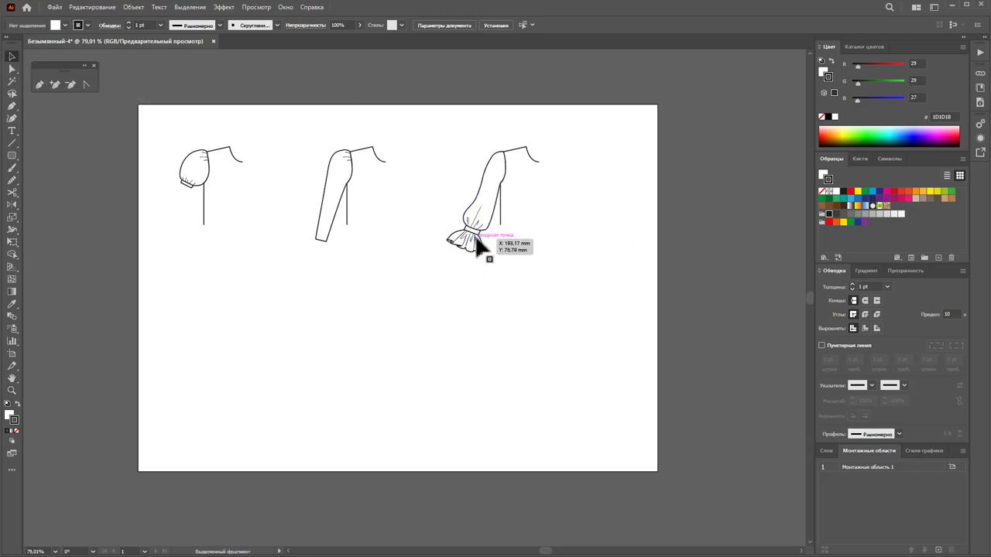
pyautogui.moveTo(468, 230); pyautogui.dragTo(469, 232)
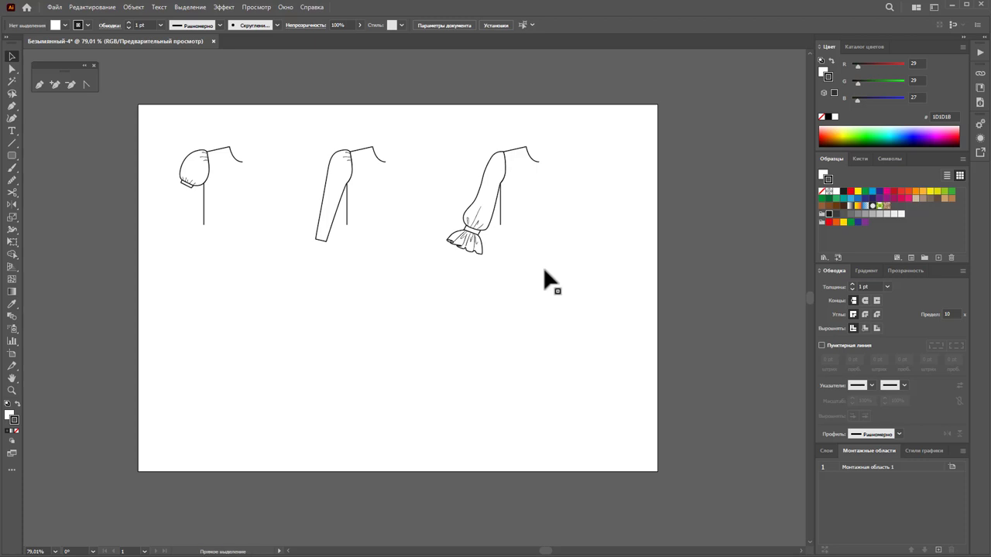
pyautogui.scroll(2, 545, 278)
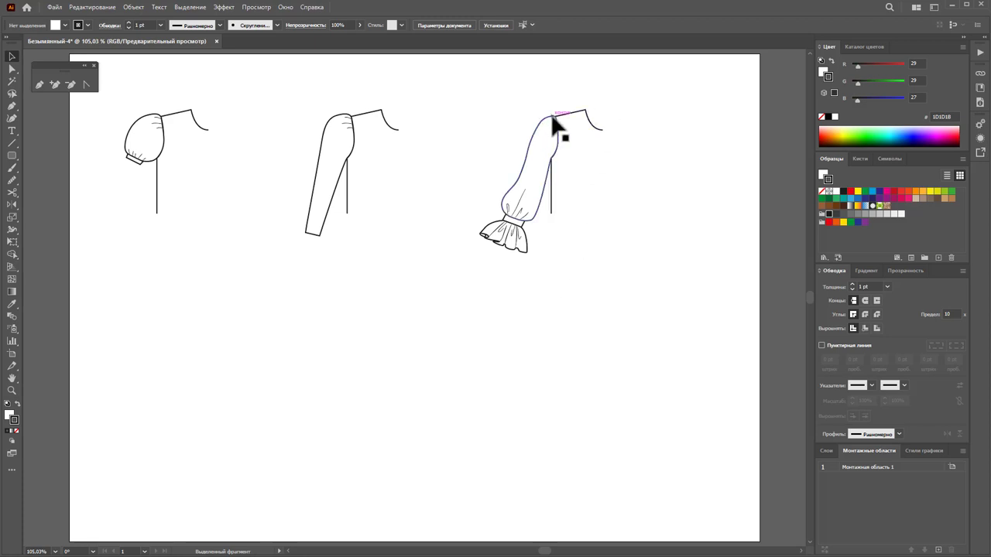
pyautogui.click(533, 200)
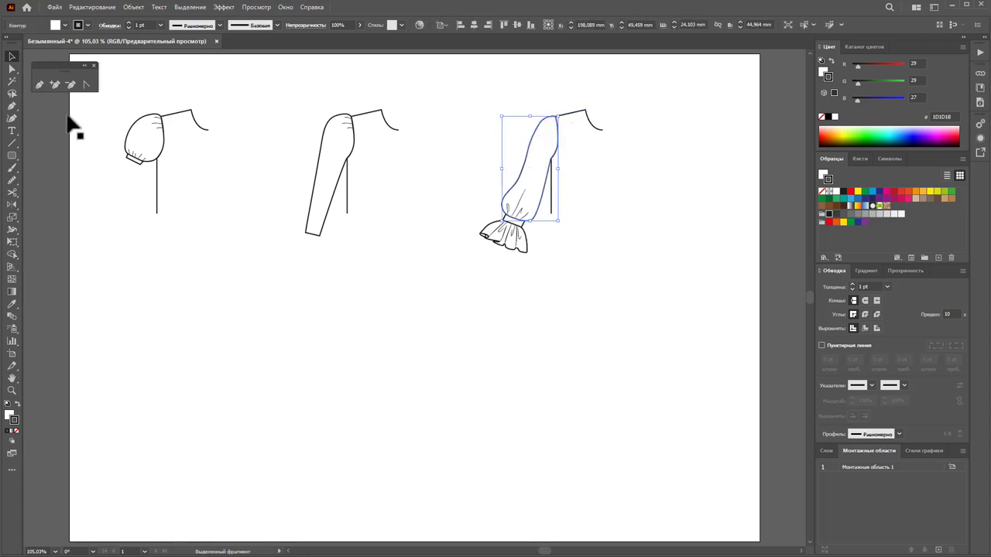
pyautogui.click(12, 179)
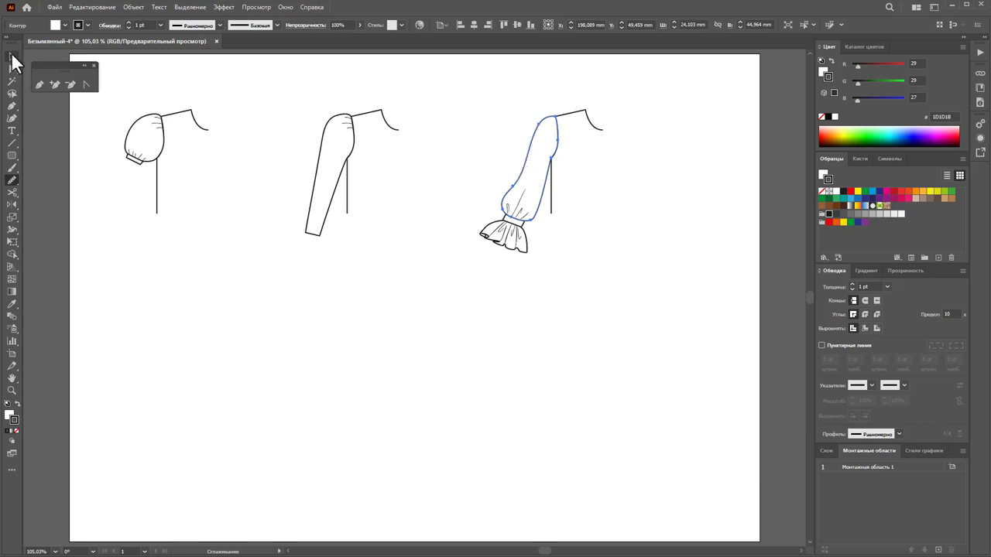
pyautogui.click(13, 57)
pyautogui.click(314, 319)
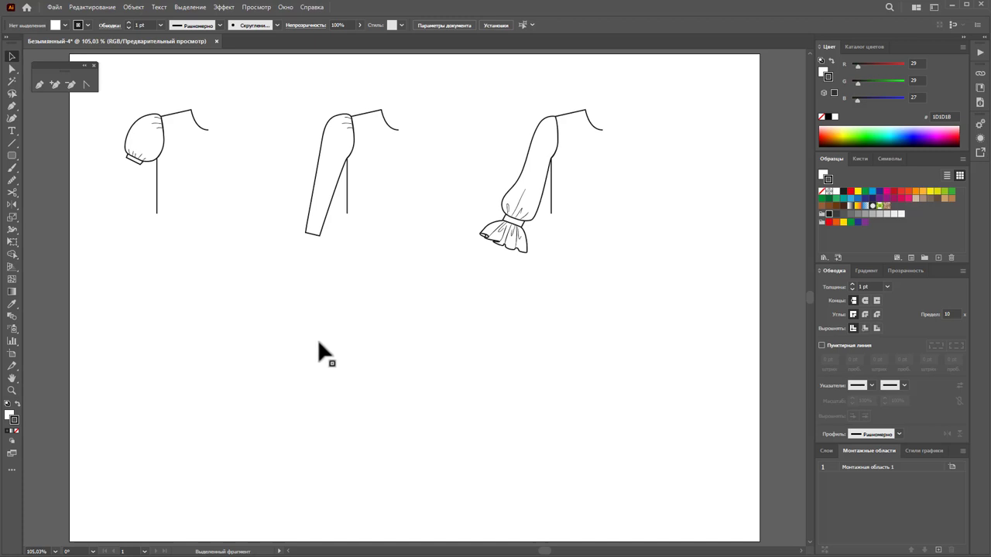
# - Duplicate the first puff-sleeve sketch and place the copy directly below it
pyautogui.click(12, 56)
pyautogui.moveTo(117, 105); pyautogui.dragTo(236, 271)
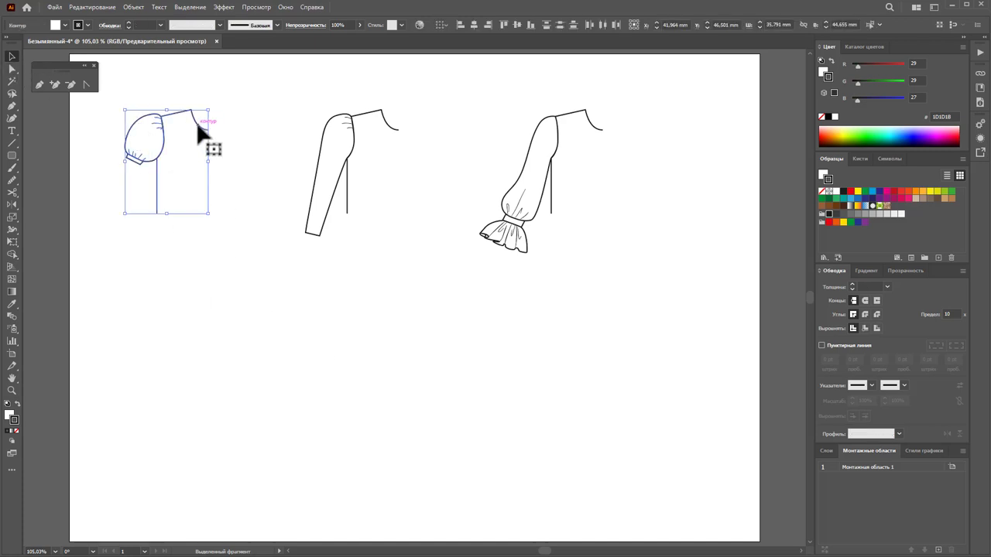
pyautogui.moveTo(199, 124); pyautogui.dragTo(203, 285)
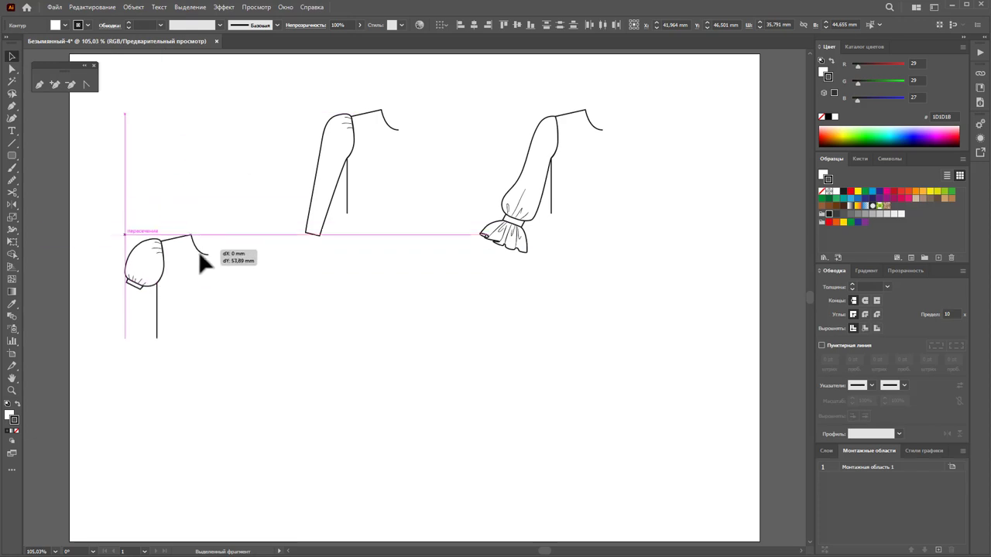
pyautogui.click(294, 327)
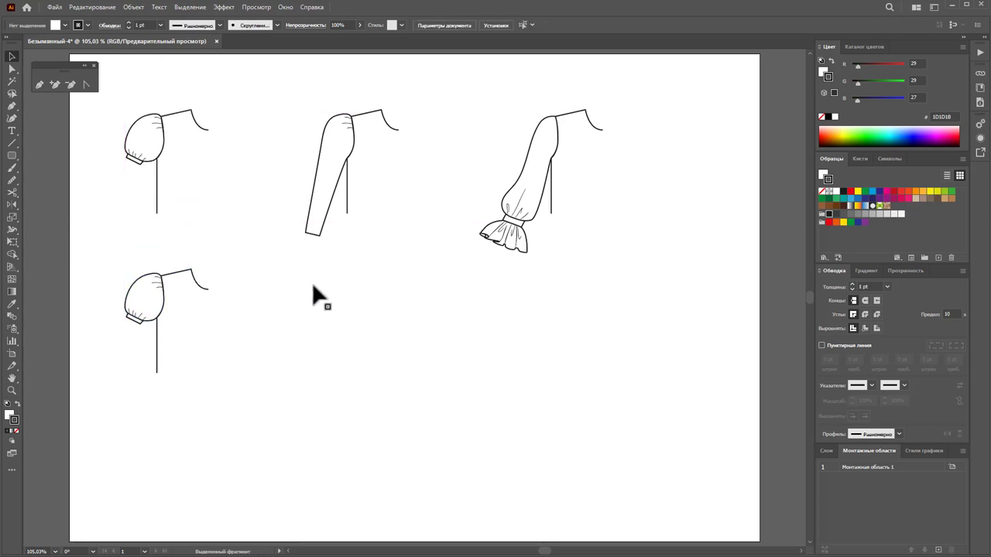
# - Delete the copy's puff sleeve and leftover shoulder gather lines, leaving the bare bodice
pyautogui.click(11, 390)
pyautogui.moveTo(97, 253); pyautogui.dragTo(244, 273)
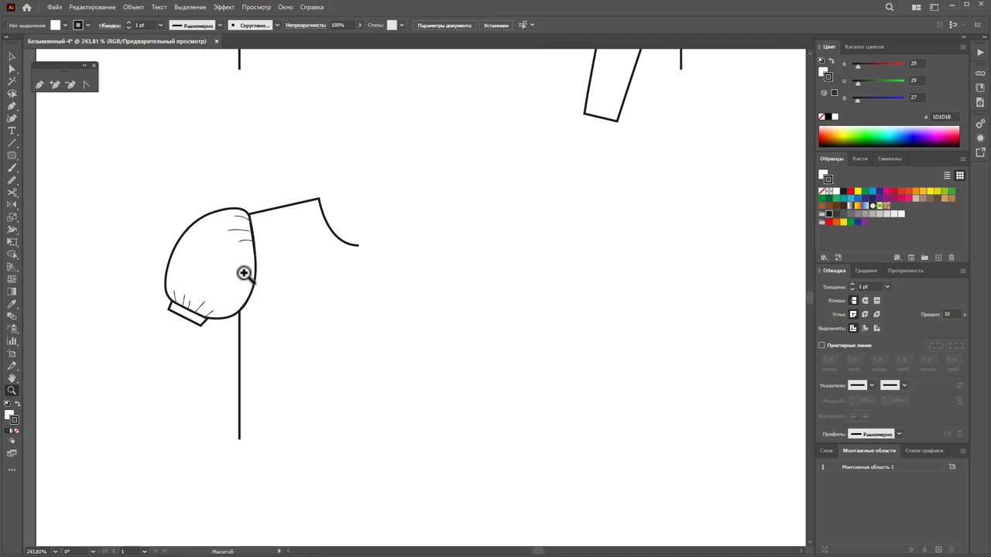
pyautogui.scroll(-1, 244, 274)
pyautogui.click(12, 56)
pyautogui.moveTo(106, 104); pyautogui.dragTo(208, 310)
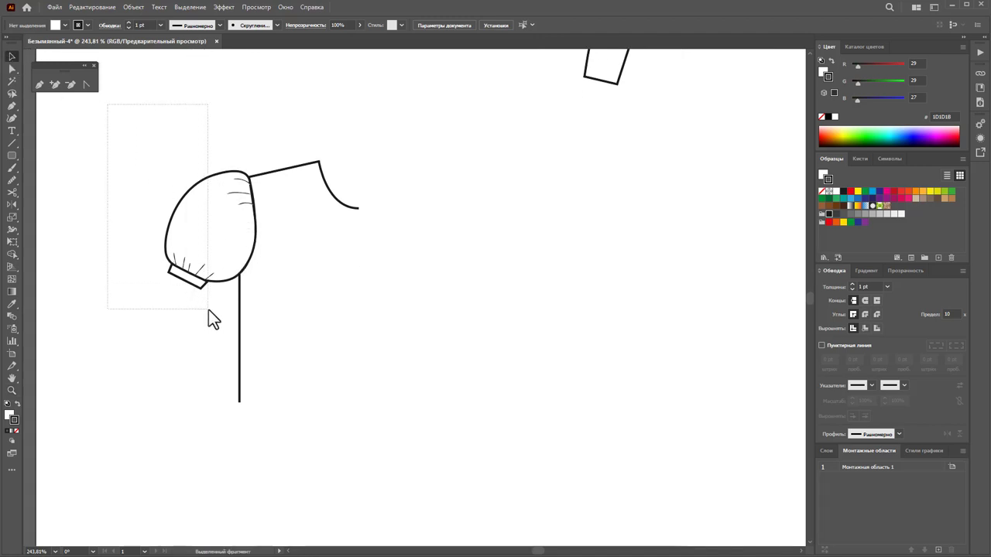
pyautogui.press('Delete')
pyautogui.moveTo(225, 169); pyautogui.dragTo(242, 213)
pyautogui.press('Delete')
pyautogui.scroll(-1, 151, 203)
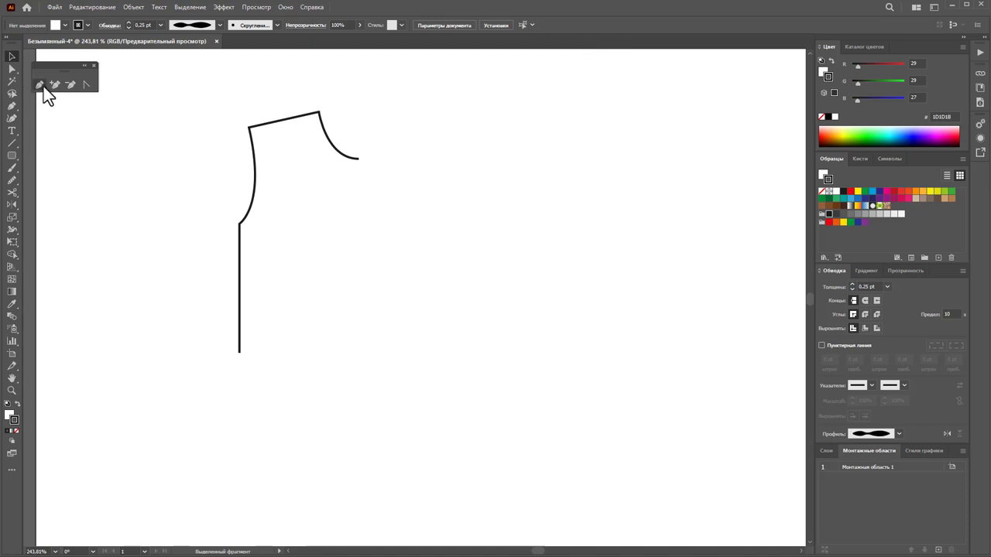
pyautogui.click(39, 84)
# - Draw a closed long sleeve outline from the shoulder through two cuff corners to the armhole bottom
pyautogui.click(248, 126)
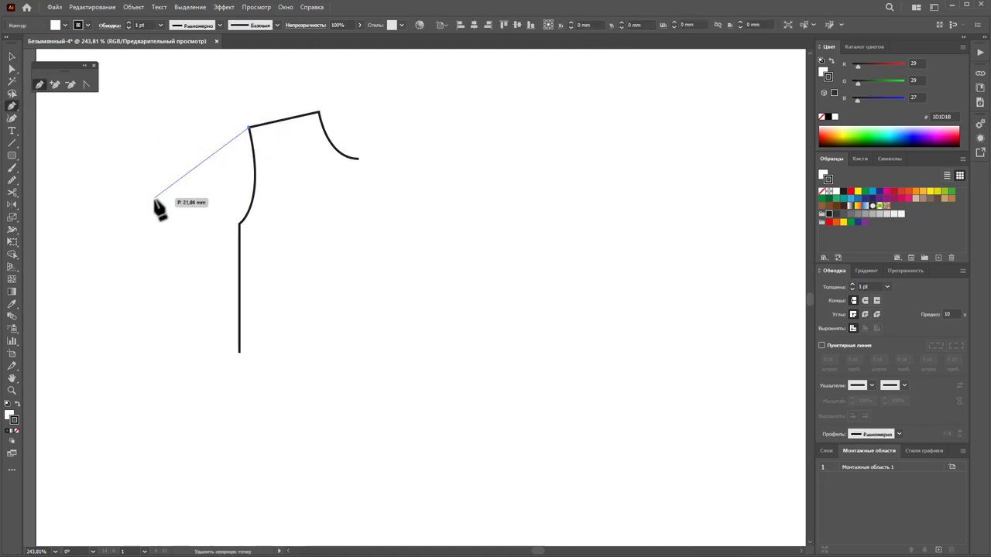
pyautogui.moveTo(184, 206)
pyautogui.mouseDown()
pyautogui.moveTo(154, 304)
pyautogui.moveTo(158, 292)
pyautogui.mouseUp()
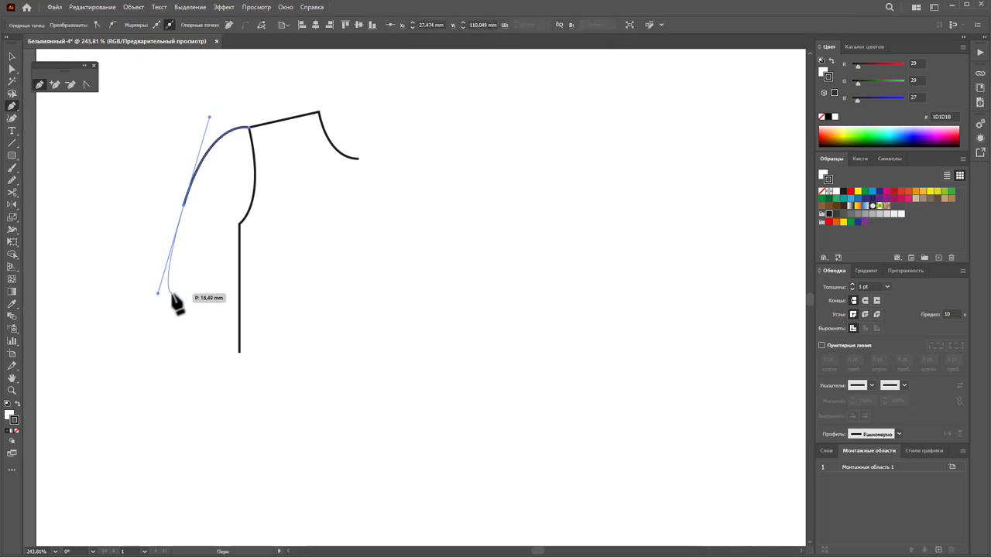
pyautogui.hotkey('ctrl', 'z')
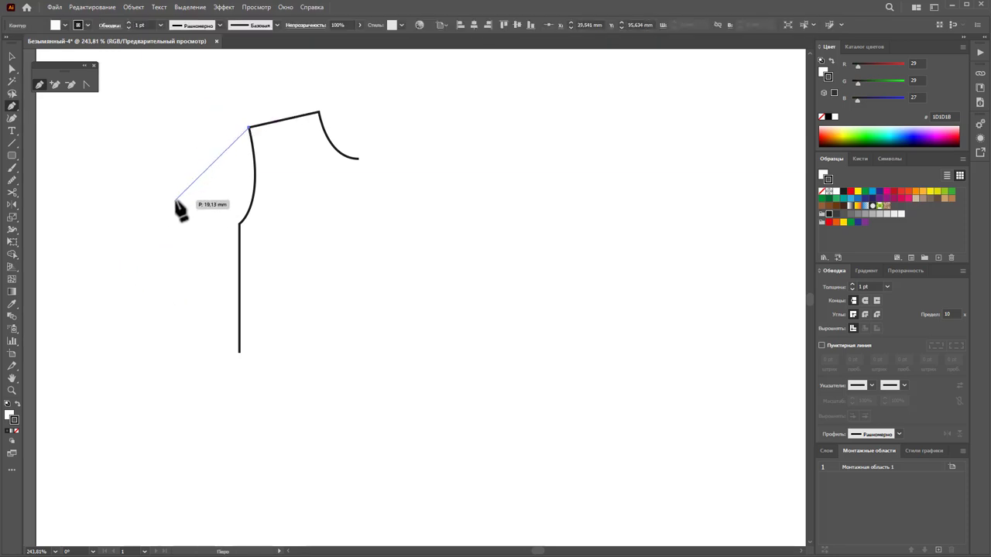
pyautogui.moveTo(144, 291)
pyautogui.mouseDown()
pyautogui.moveTo(145, 308)
pyautogui.moveTo(148, 297)
pyautogui.mouseUp()
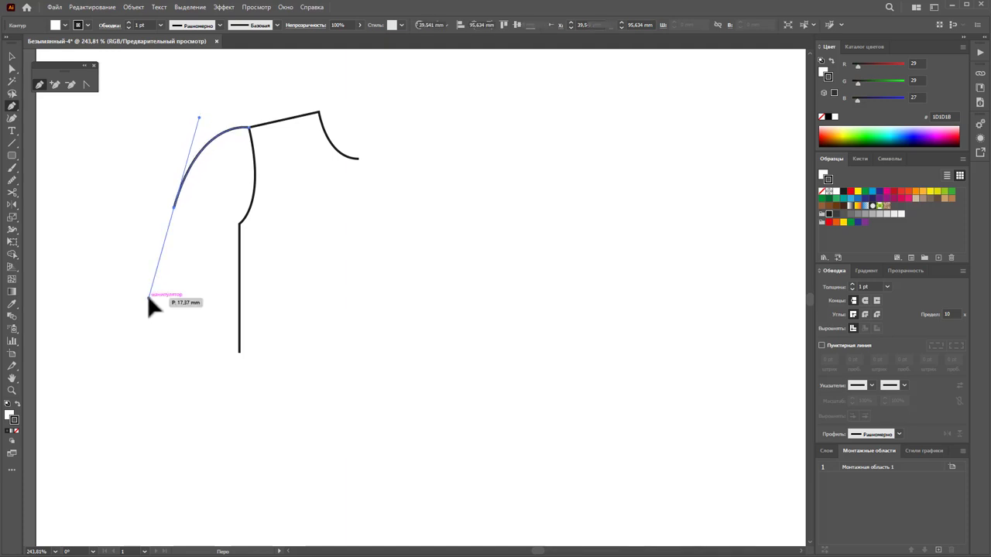
pyautogui.click(140, 340)
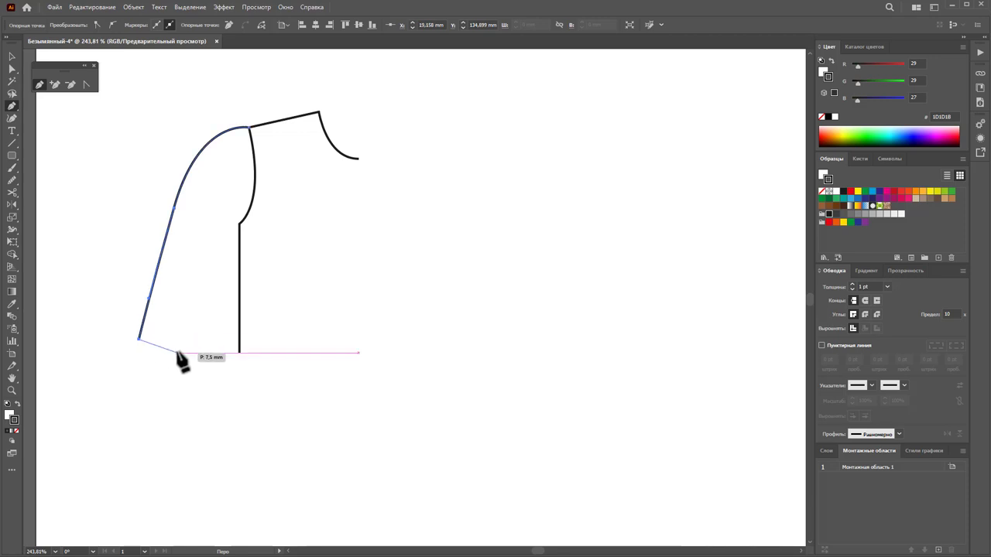
pyautogui.click(179, 352)
pyautogui.click(239, 223)
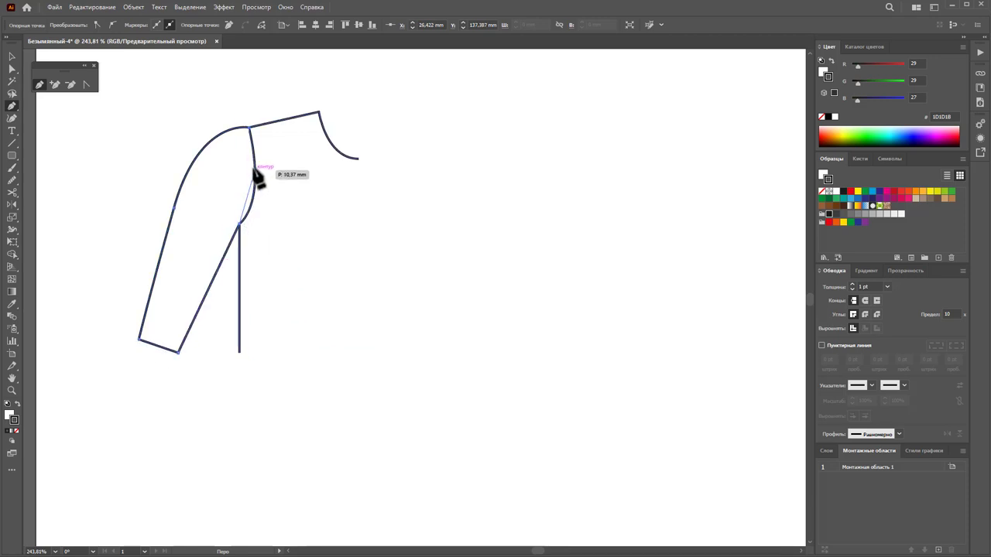
pyautogui.moveTo(250, 127); pyautogui.dragTo(243, 115)
pyautogui.scroll(5, 232, 193)
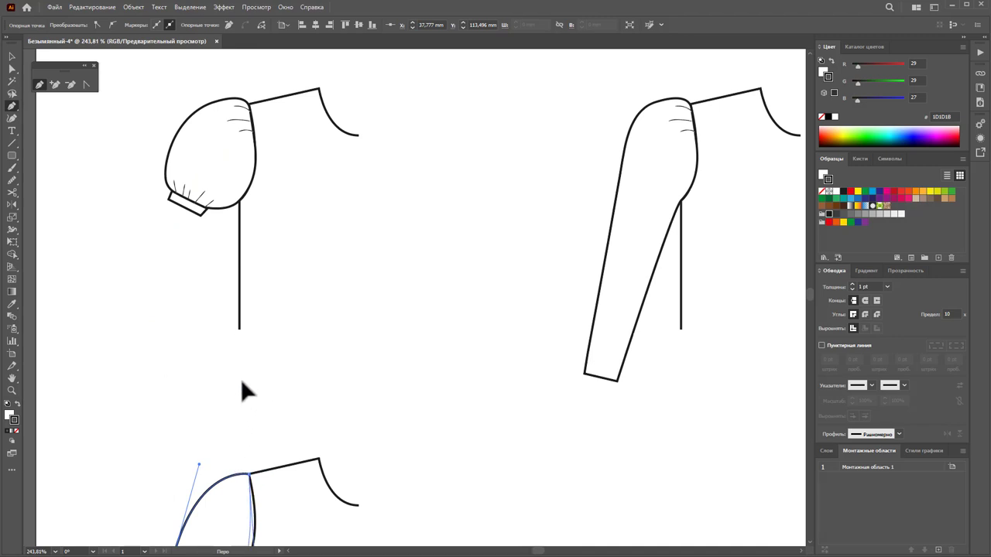
pyautogui.scroll(-1, 234, 387)
pyautogui.scroll(-2, 239, 333)
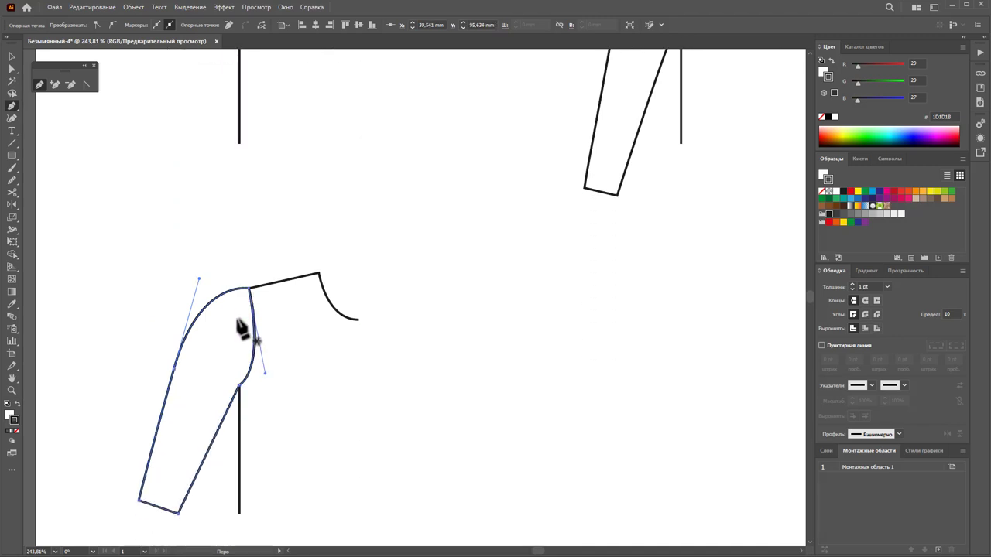
# - Move the sleeve cap anchor and both cuff corners up and right to reshape the sleeve
pyautogui.press('a')
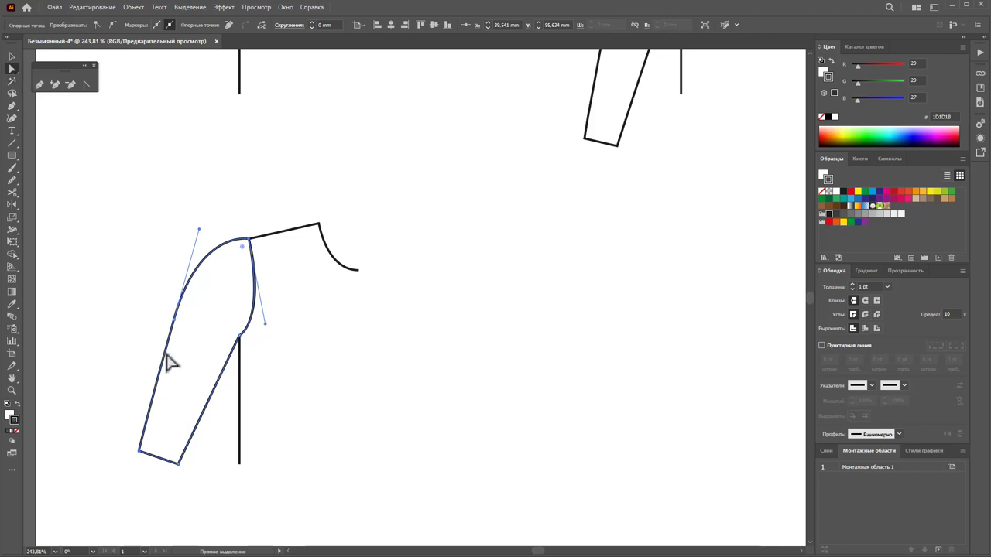
pyautogui.click(176, 320)
pyautogui.moveTo(176, 320); pyautogui.dragTo(182, 334)
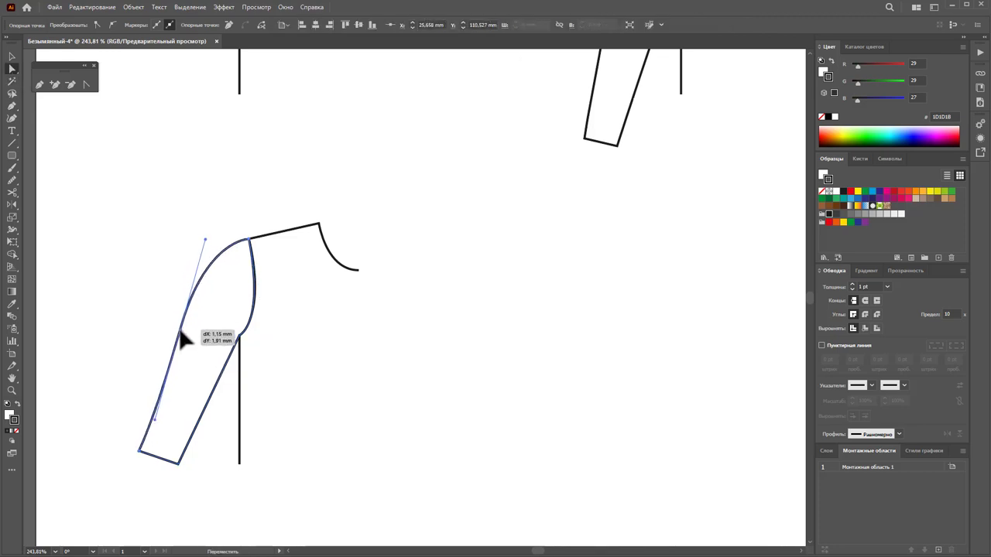
pyautogui.moveTo(143, 456); pyautogui.dragTo(153, 425)
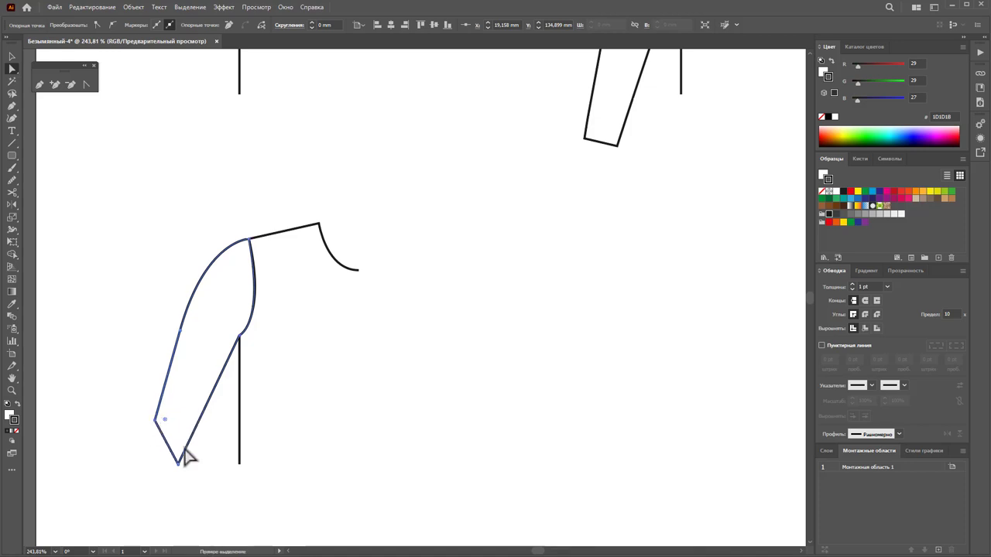
pyautogui.moveTo(178, 462); pyautogui.dragTo(193, 428)
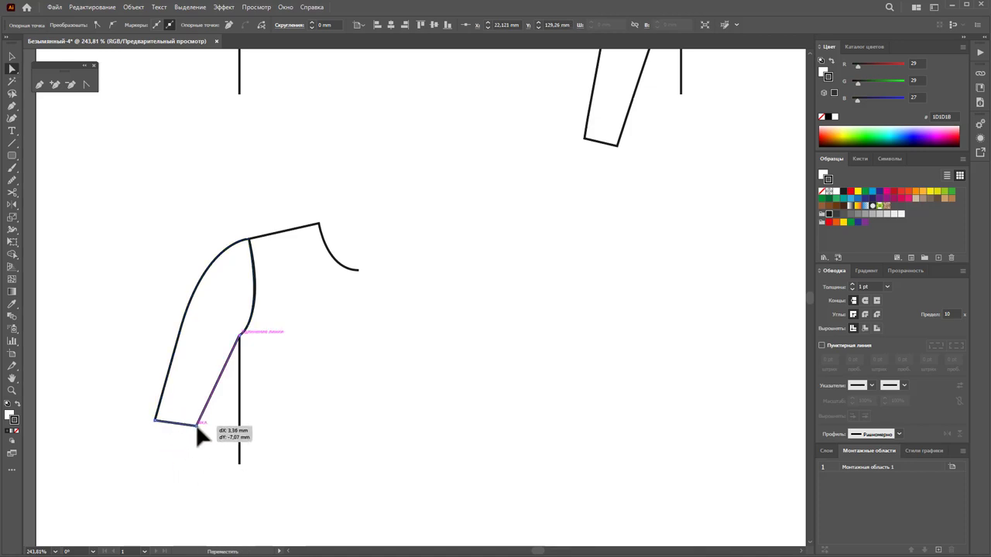
pyautogui.moveTo(155, 422)
pyautogui.mouseDown()
pyautogui.moveTo(172, 426)
pyautogui.moveTo(168, 387)
pyautogui.mouseUp()
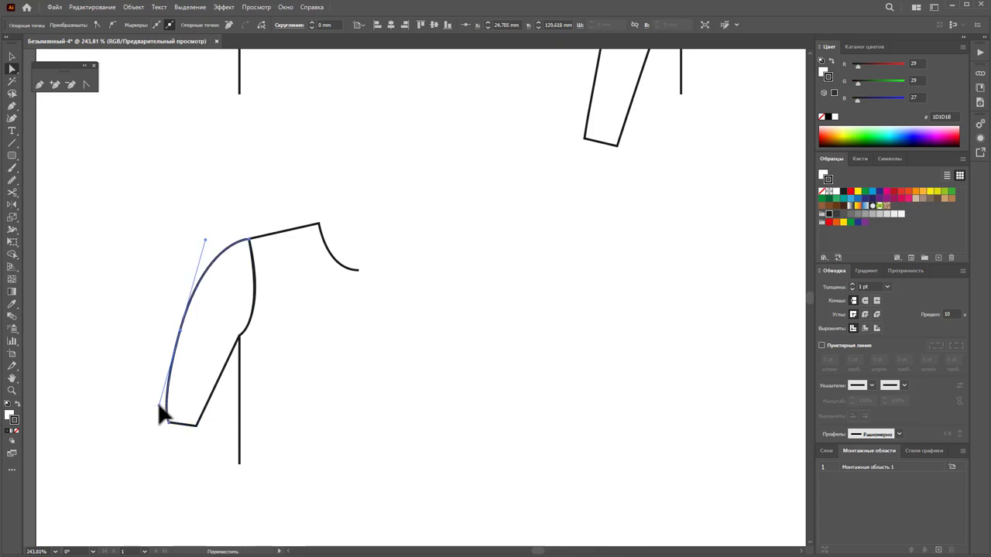
# - Refine the sleeve's outer-edge curve, the cuff width and the armhole-bottom anchor
pyautogui.moveTo(180, 331); pyautogui.dragTo(197, 333)
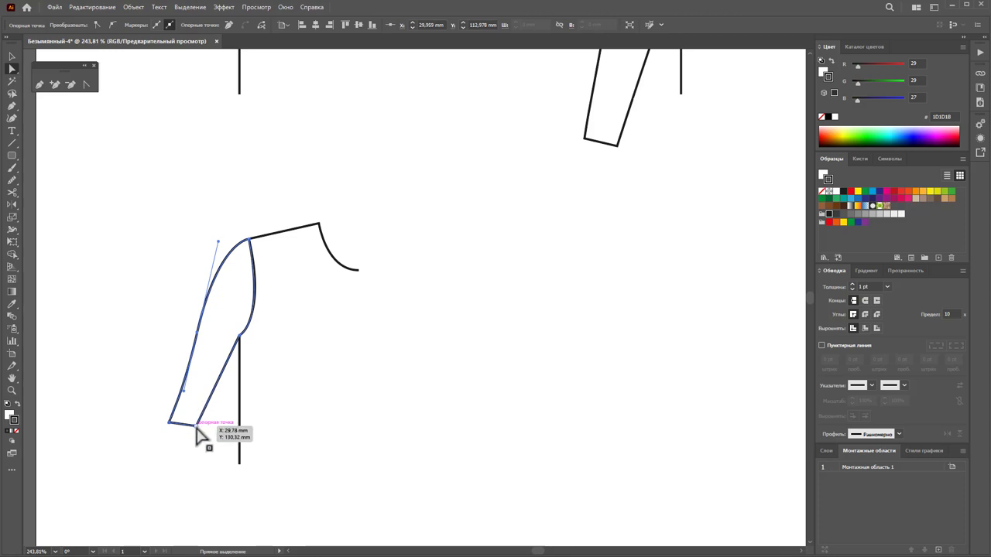
pyautogui.moveTo(197, 425); pyautogui.dragTo(216, 428)
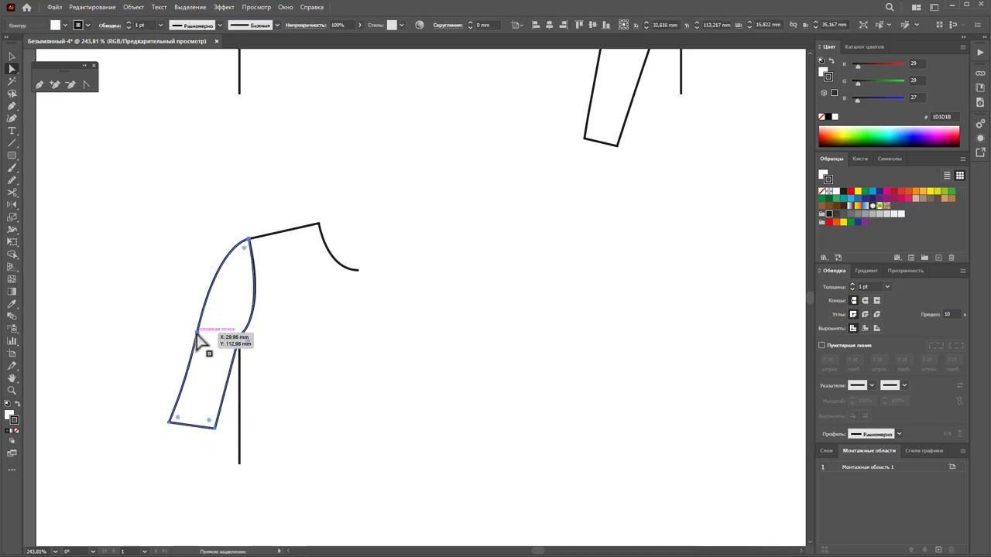
pyautogui.moveTo(198, 334); pyautogui.dragTo(195, 332)
pyautogui.moveTo(213, 428); pyautogui.dragTo(206, 425)
pyautogui.click(235, 398)
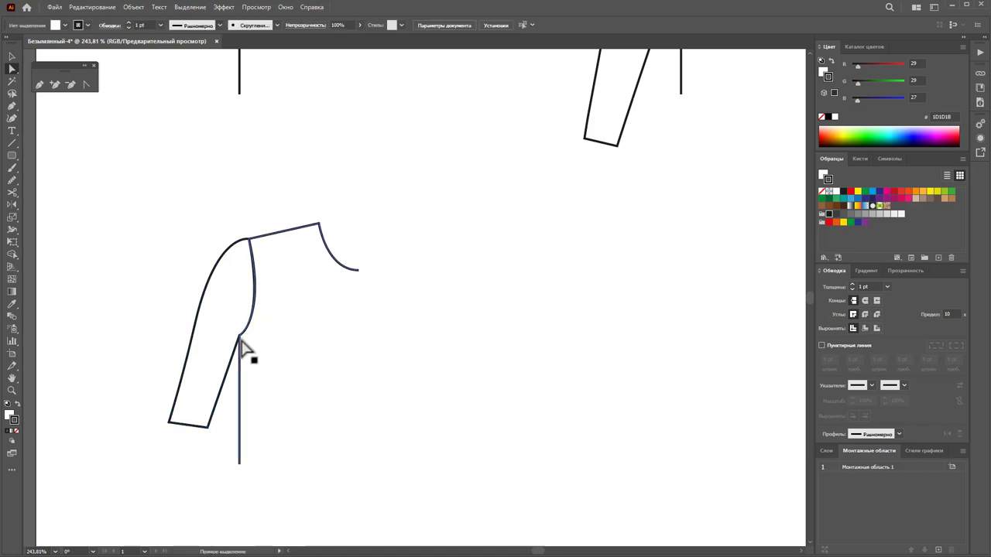
pyautogui.moveTo(241, 341); pyautogui.dragTo(242, 352)
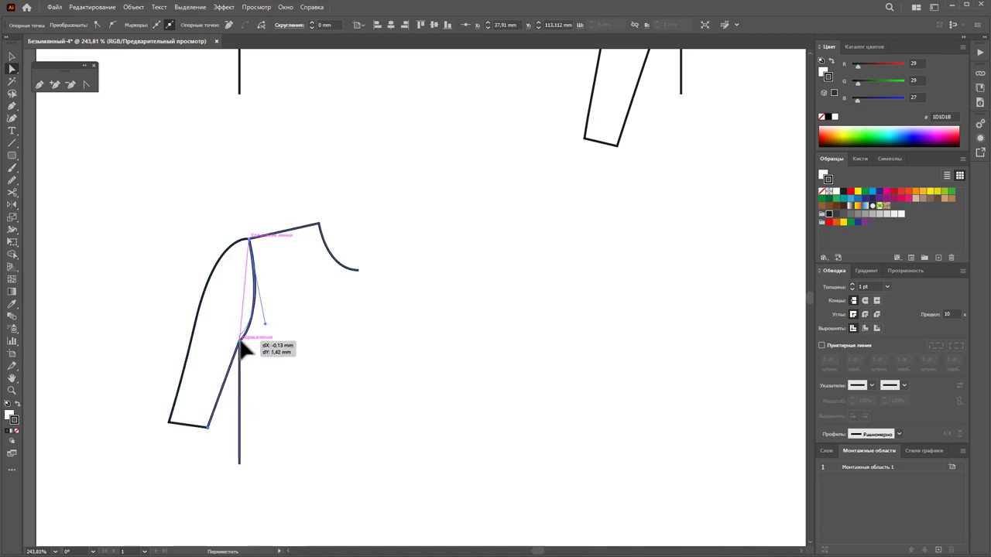
pyautogui.moveTo(240, 347); pyautogui.dragTo(268, 307)
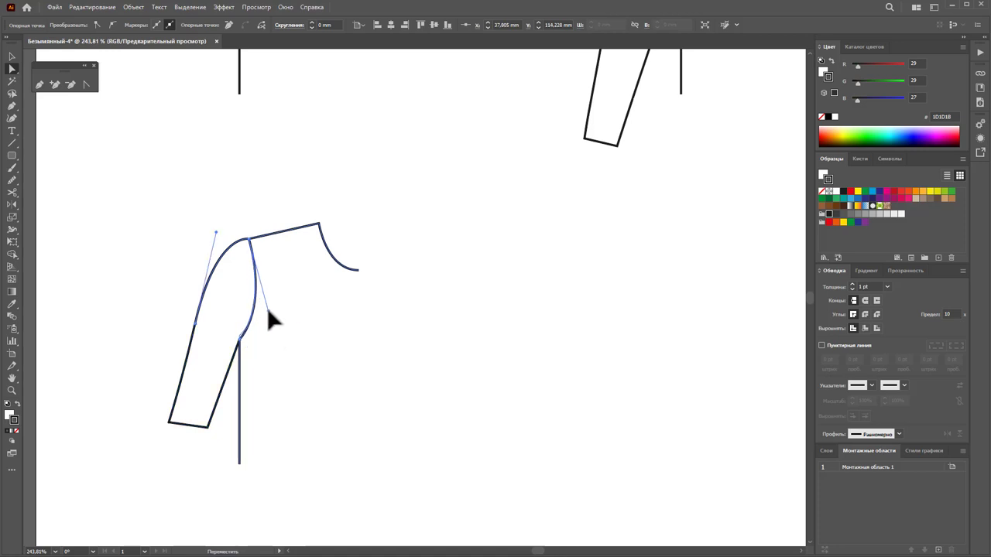
pyautogui.click(341, 387)
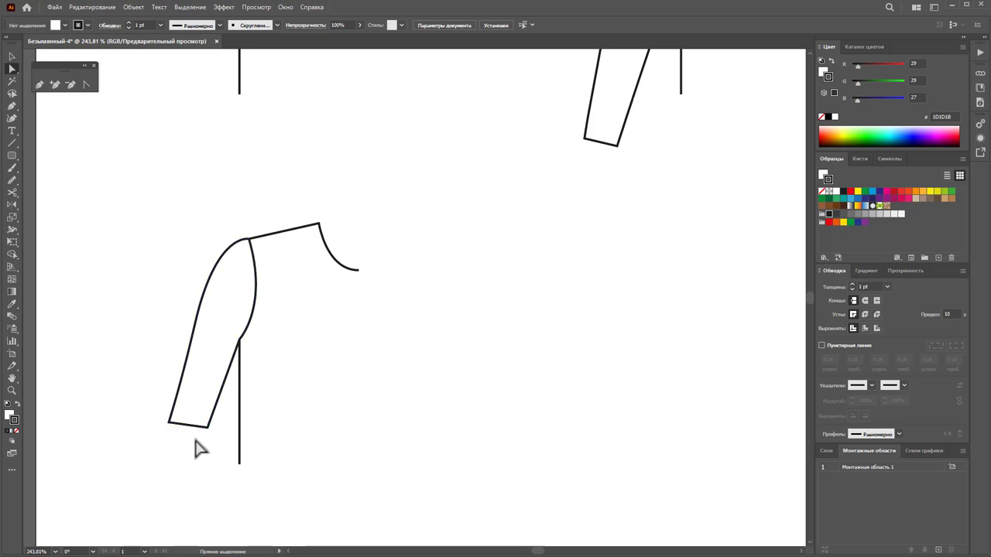
# - Select both cuff corners and nudge them up and slightly right to shorten the sleeve
pyautogui.moveTo(168, 423); pyautogui.dragTo(172, 421)
pyautogui.click(166, 417)
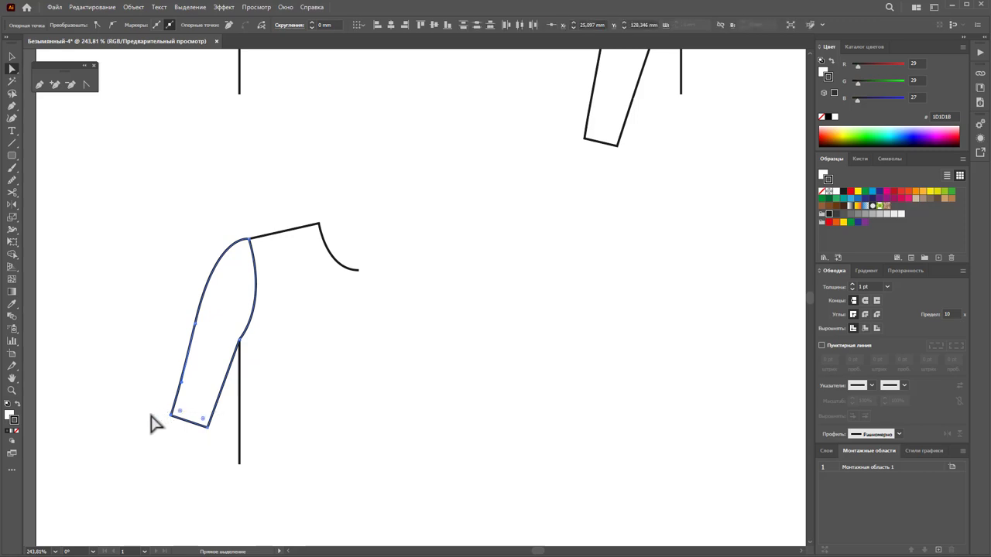
pyautogui.press('Up')
pyautogui.press('Up')
pyautogui.press('Up')
pyautogui.press('Up')
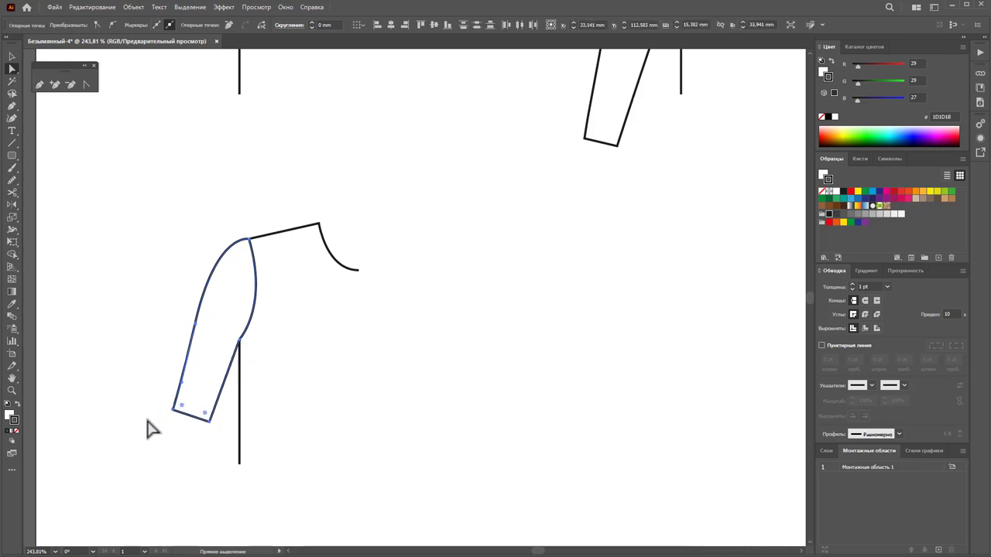
pyautogui.press('Up')
pyautogui.press('Right')
pyautogui.press('Up')
pyautogui.press('Up')
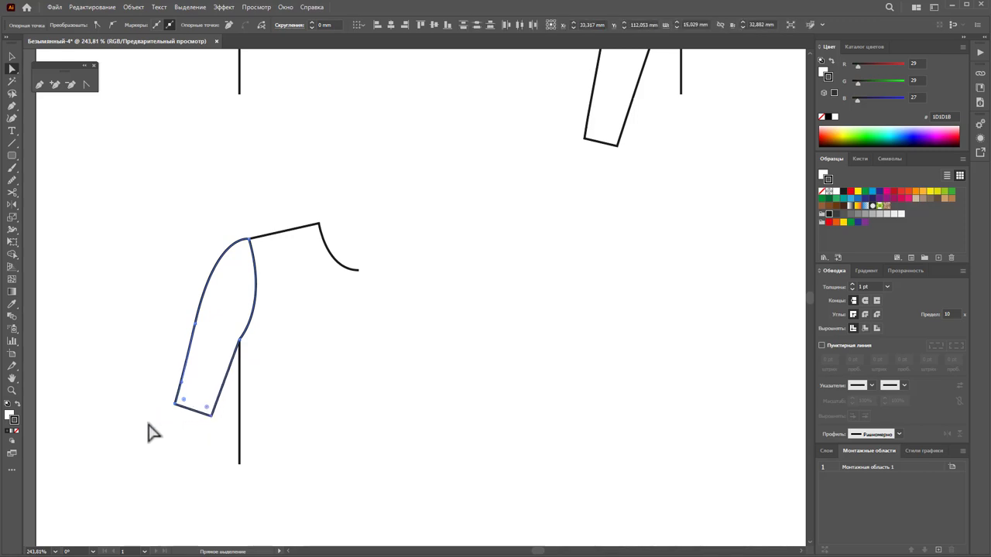
pyautogui.press('Right')
pyautogui.click(193, 463)
pyautogui.scroll(-1, 204, 364)
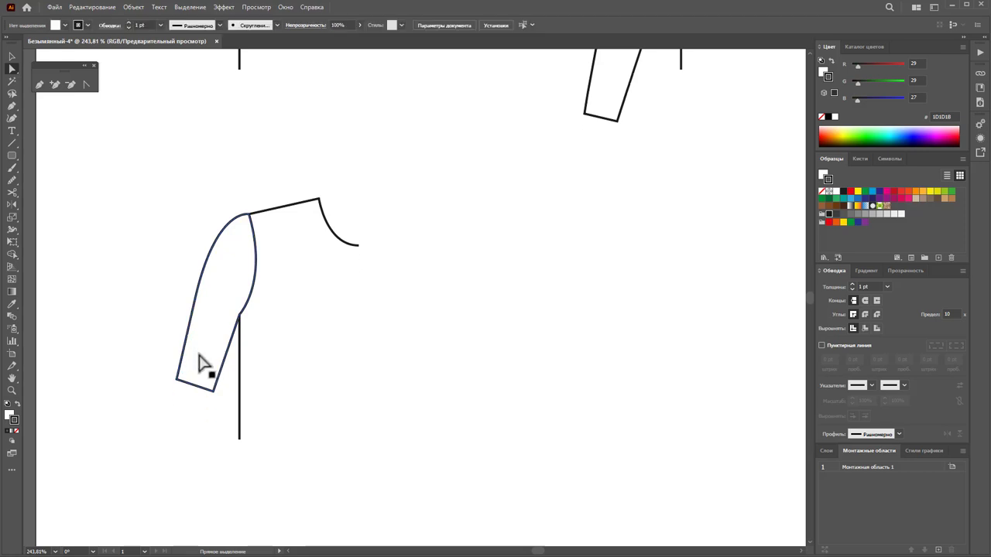
pyautogui.scroll(-1, 198, 361)
pyautogui.scroll(-2, 199, 356)
pyautogui.scroll(-1, 204, 355)
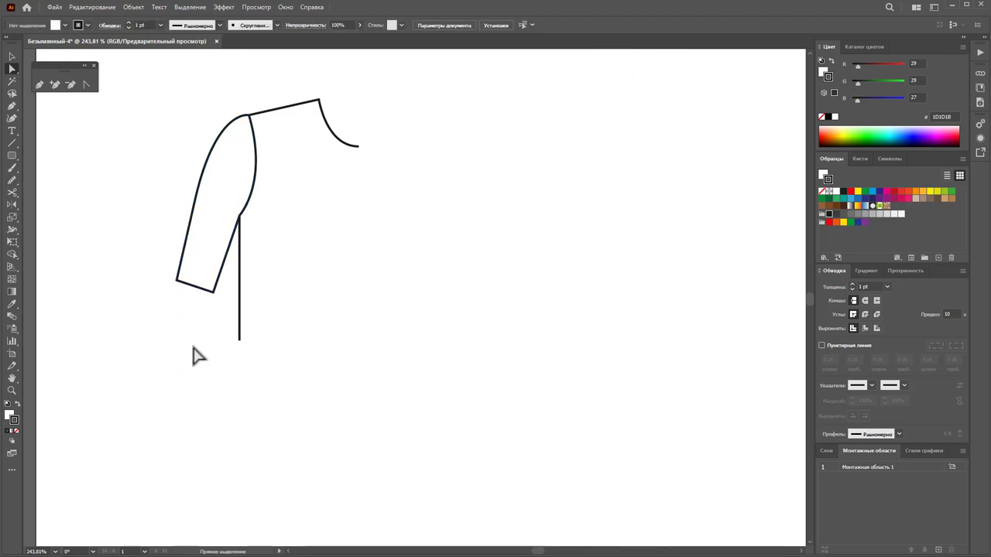
pyautogui.scroll(-1, 199, 356)
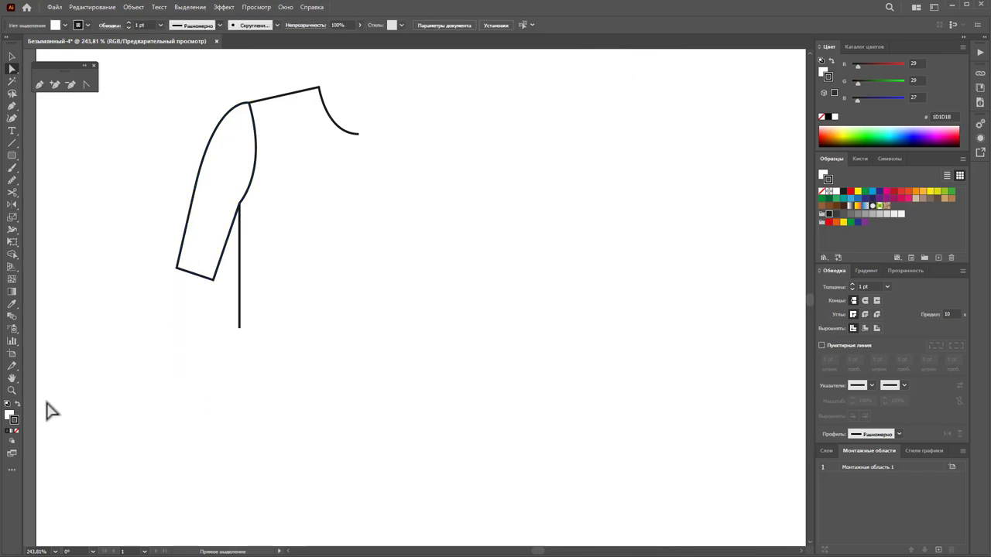
# - Draw a closed flared flounce with a curved wavy hem, starting and ending at the wrist corner
pyautogui.click(39, 85)
pyautogui.click(176, 268)
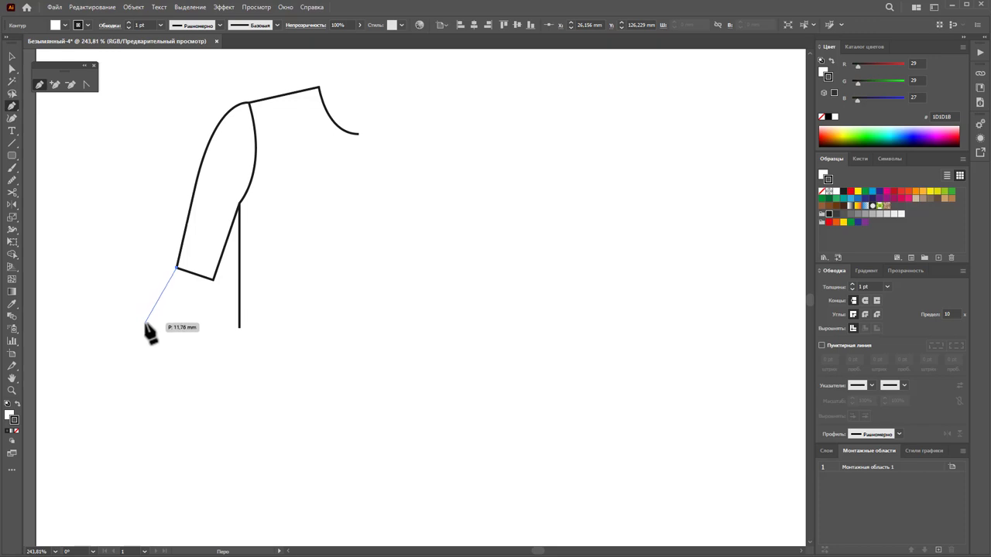
pyautogui.click(147, 324)
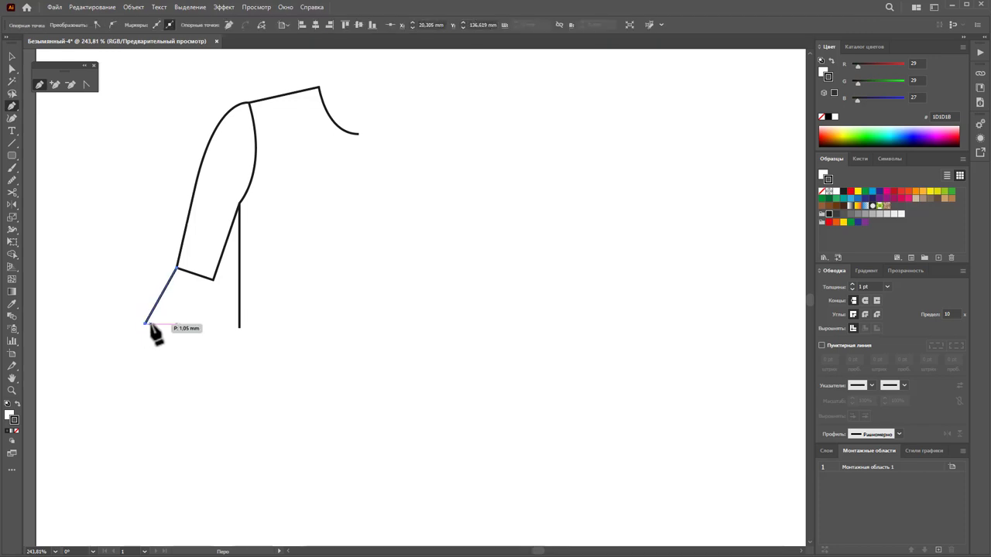
pyautogui.moveTo(147, 324); pyautogui.dragTo(226, 381)
pyautogui.click(198, 354)
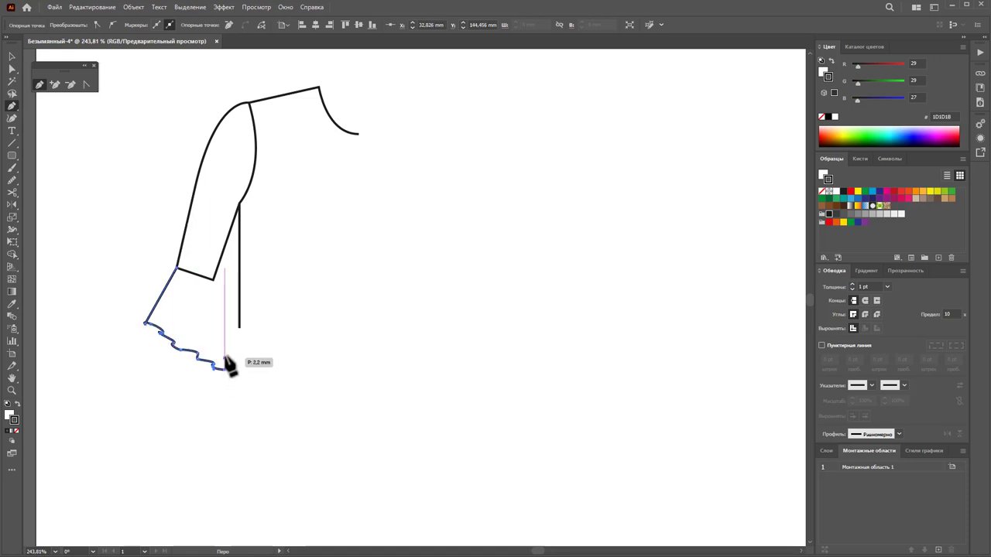
pyautogui.click(215, 279)
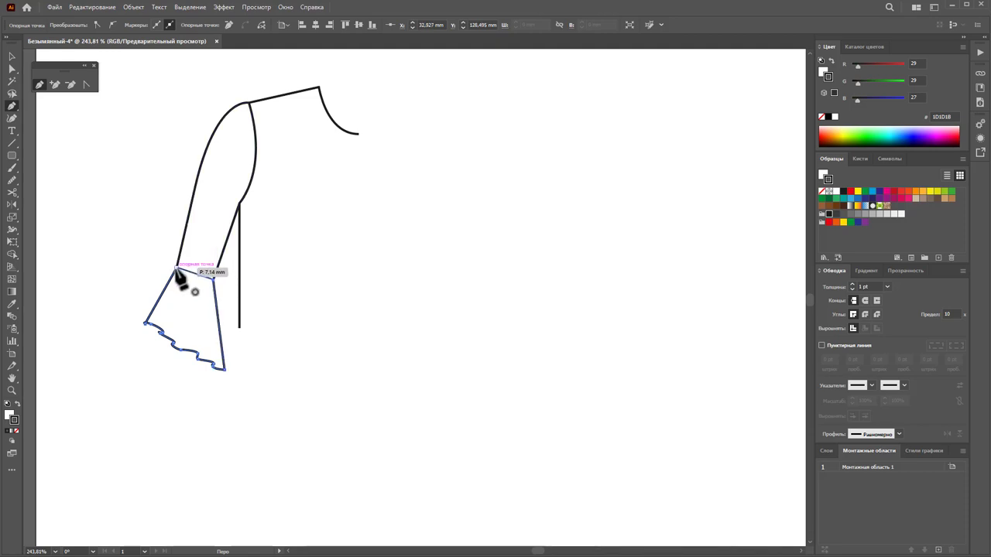
pyautogui.click(178, 270)
pyautogui.click(12, 390)
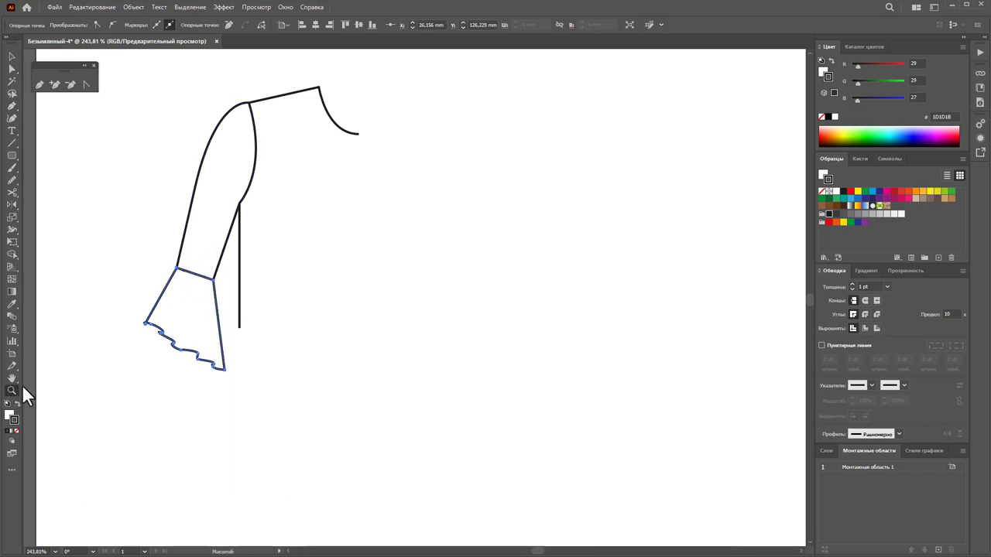
pyautogui.moveTo(155, 325)
pyautogui.mouseDown()
pyautogui.moveTo(194, 349)
pyautogui.moveTo(295, 367)
pyautogui.mouseUp()
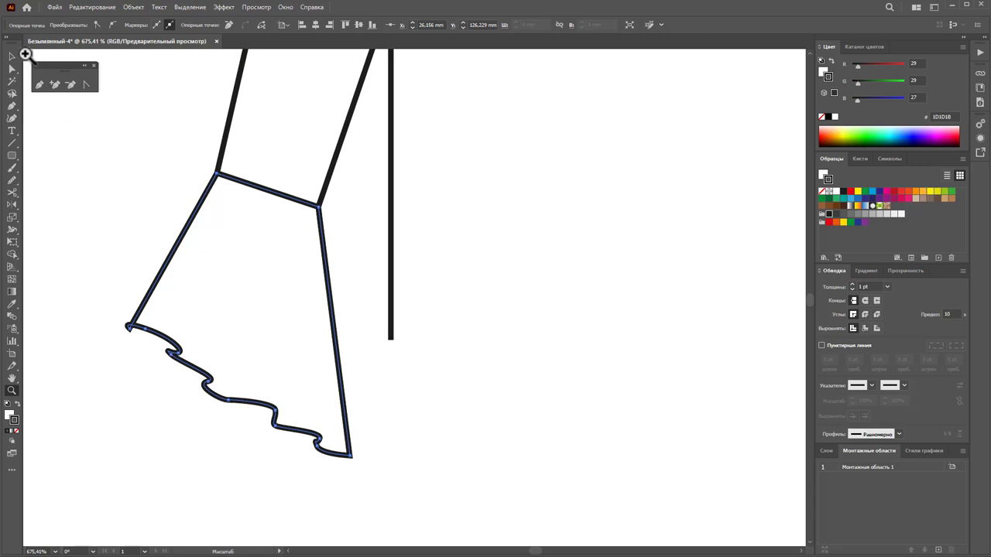
# - Draw the first curved fold line running up from the hem into the flounce
pyautogui.click(12, 56)
pyautogui.click(51, 153)
pyautogui.click(12, 143)
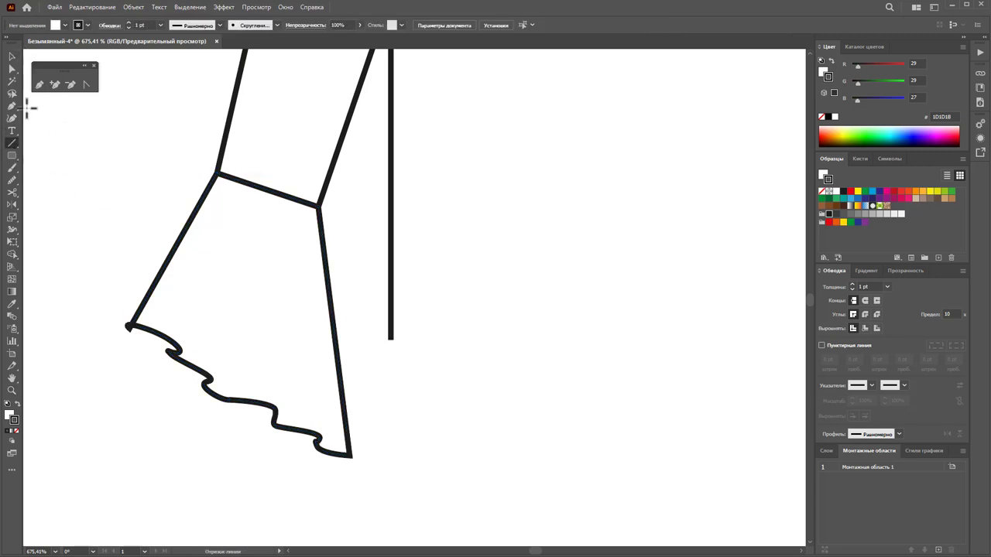
pyautogui.click(40, 84)
pyautogui.click(178, 351)
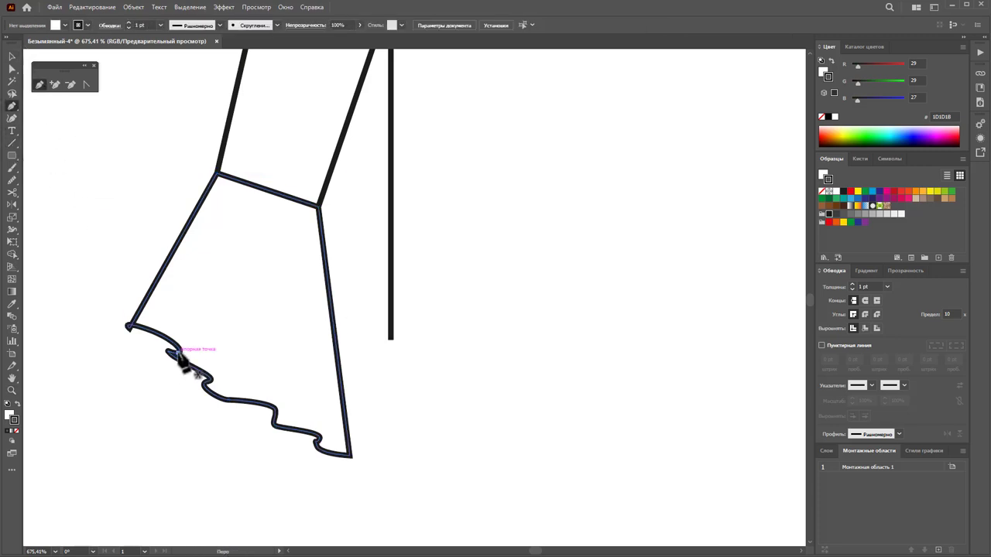
pyautogui.moveTo(232, 207); pyautogui.dragTo(247, 215)
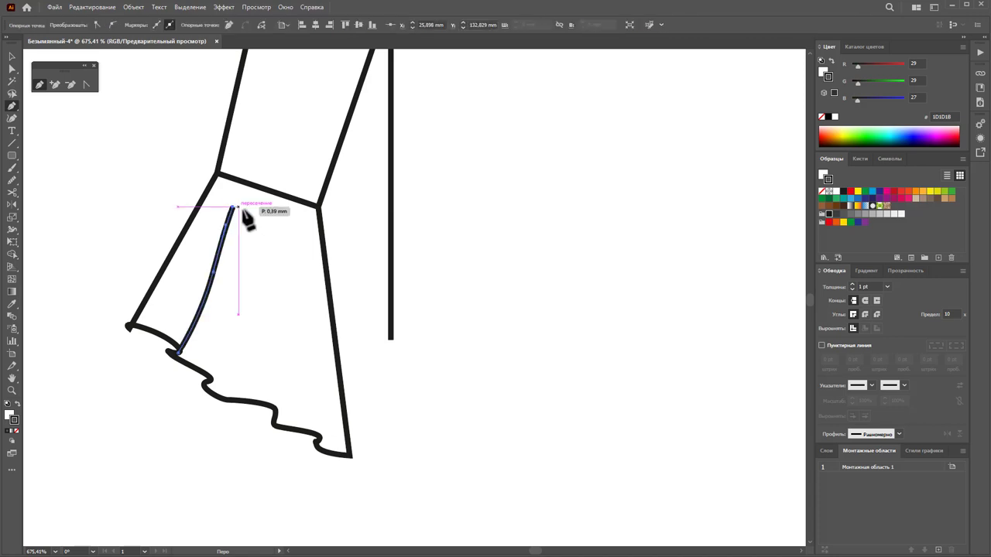
pyautogui.click(220, 383)
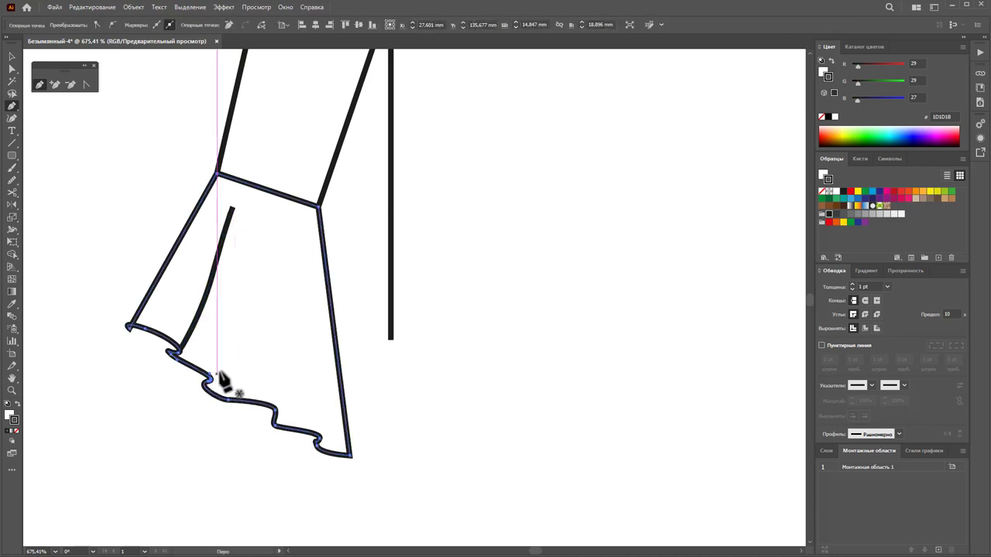
# - Draw three more curved fold lines inside the flounce, including one near its right side
pyautogui.click(258, 230)
pyautogui.moveTo(208, 381); pyautogui.dragTo(188, 410)
pyautogui.keyDown('ctrl'); pyautogui.click(263, 365); pyautogui.keyUp('ctrl')
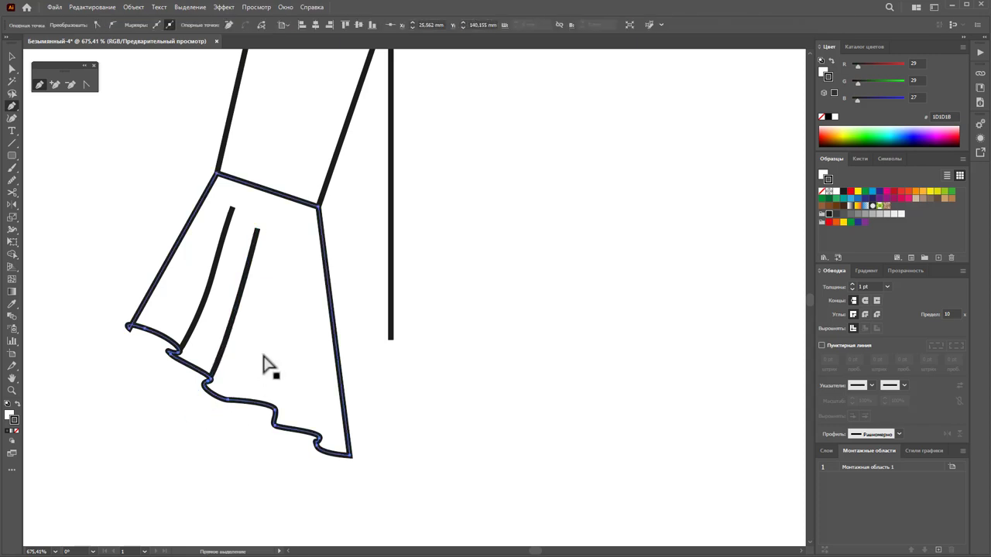
pyautogui.click(283, 287)
pyautogui.moveTo(276, 405); pyautogui.dragTo(268, 444)
pyautogui.keyDown('ctrl'); pyautogui.click(310, 486); pyautogui.keyUp('ctrl')
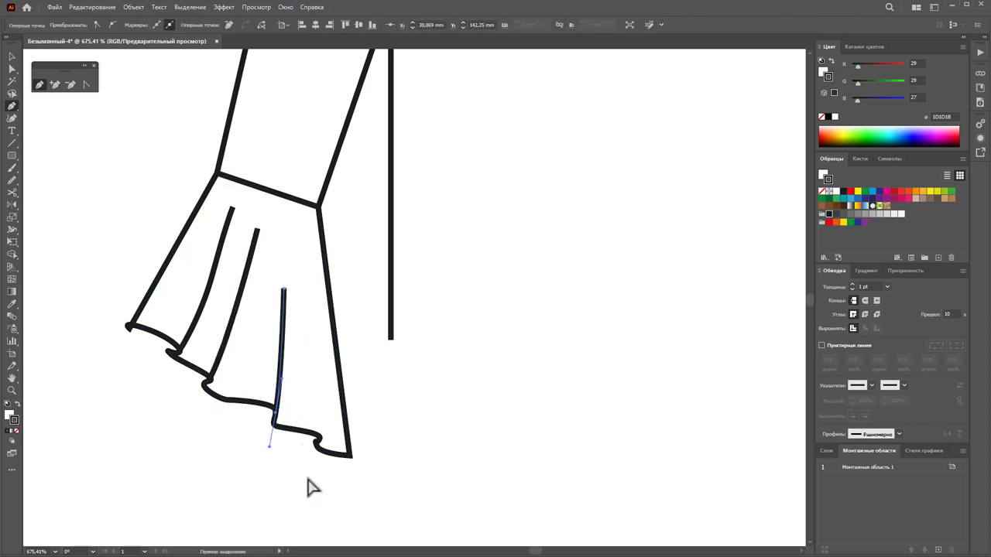
pyautogui.moveTo(311, 341); pyautogui.dragTo(312, 349)
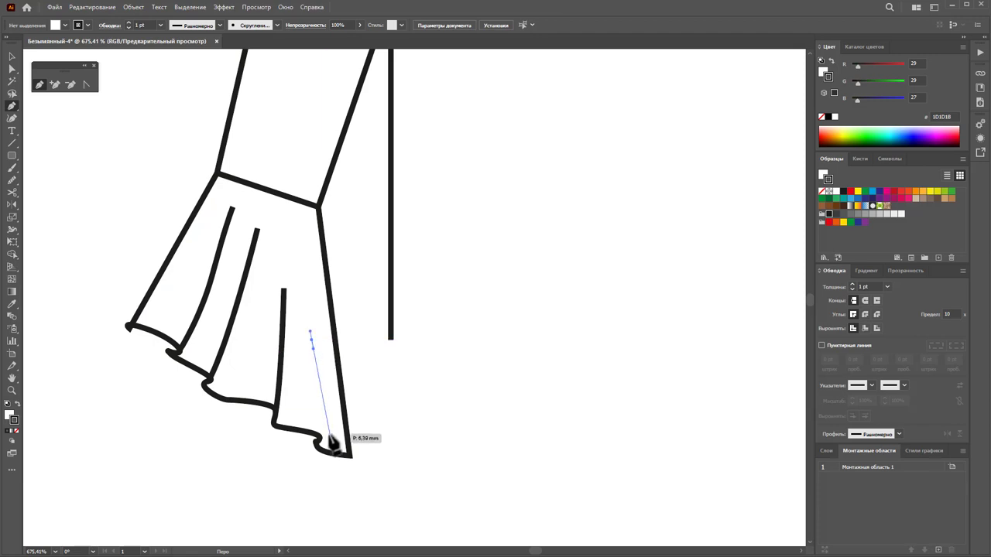
pyautogui.click(320, 443)
pyautogui.moveTo(302, 489)
pyautogui.mouseDown()
pyautogui.moveTo(312, 486)
pyautogui.moveTo(294, 478)
pyautogui.mouseUp()
pyautogui.hotkey('ctrl', 'z')
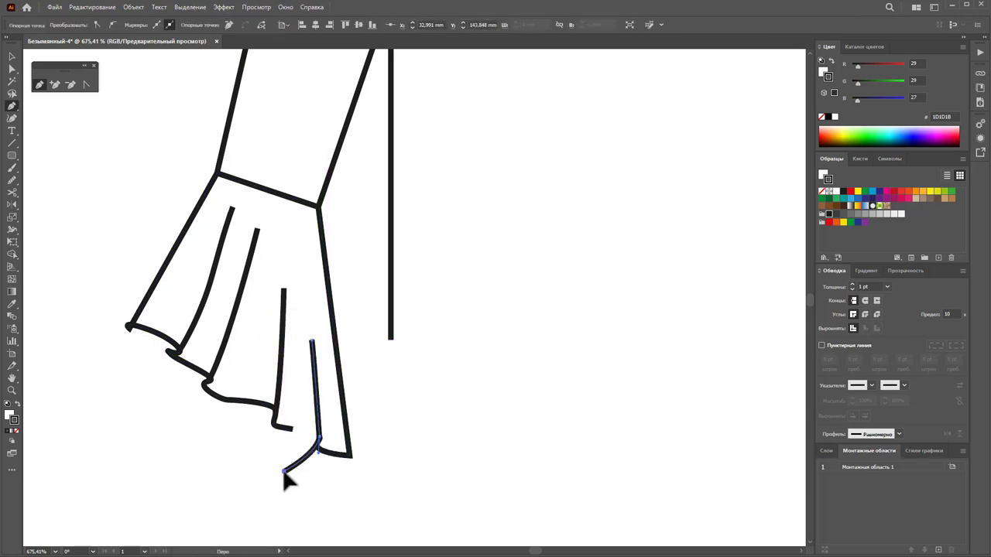
pyautogui.press('Escape')
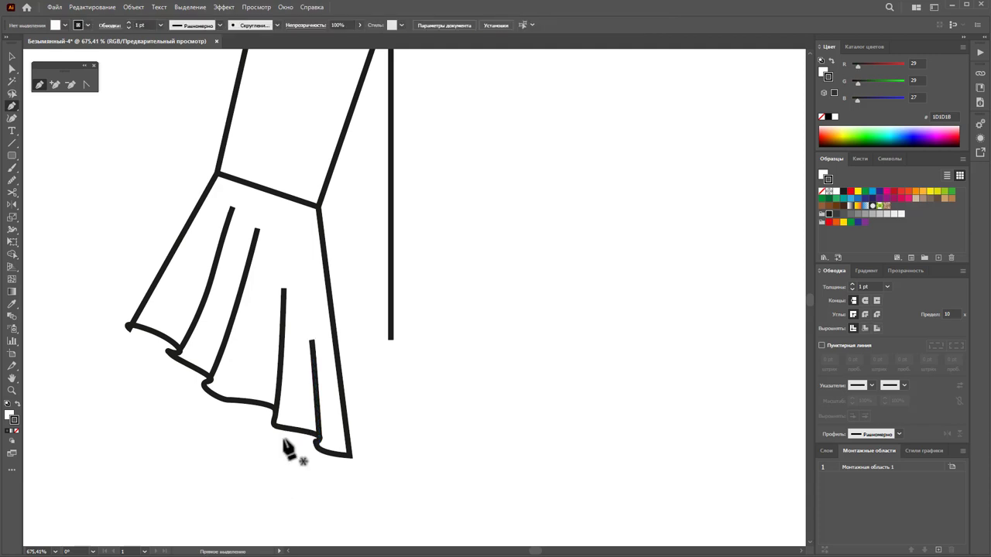
# - Draw a small closed rolled loop at the flounce's left hem corner
pyautogui.click(129, 328)
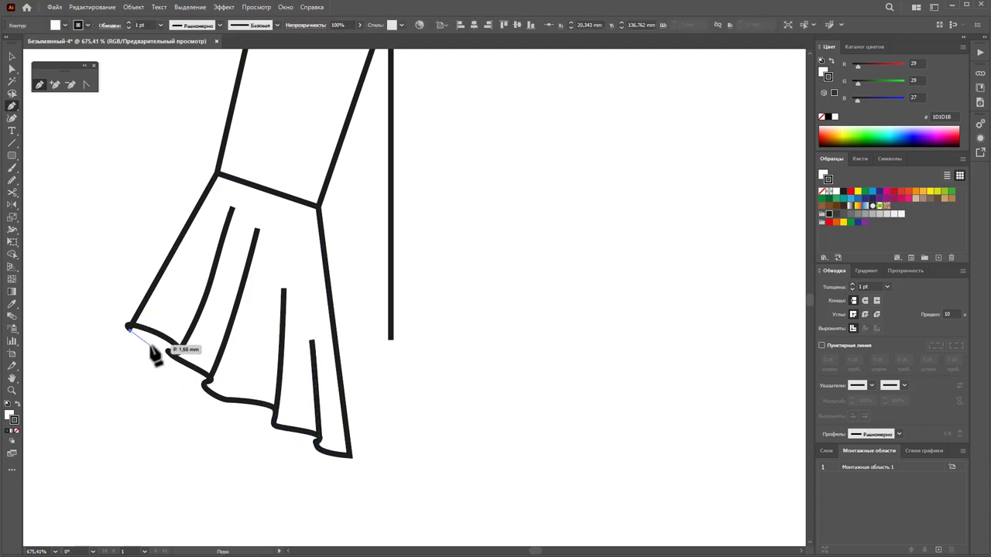
pyautogui.moveTo(174, 352); pyautogui.dragTo(172, 340)
pyautogui.click(129, 328)
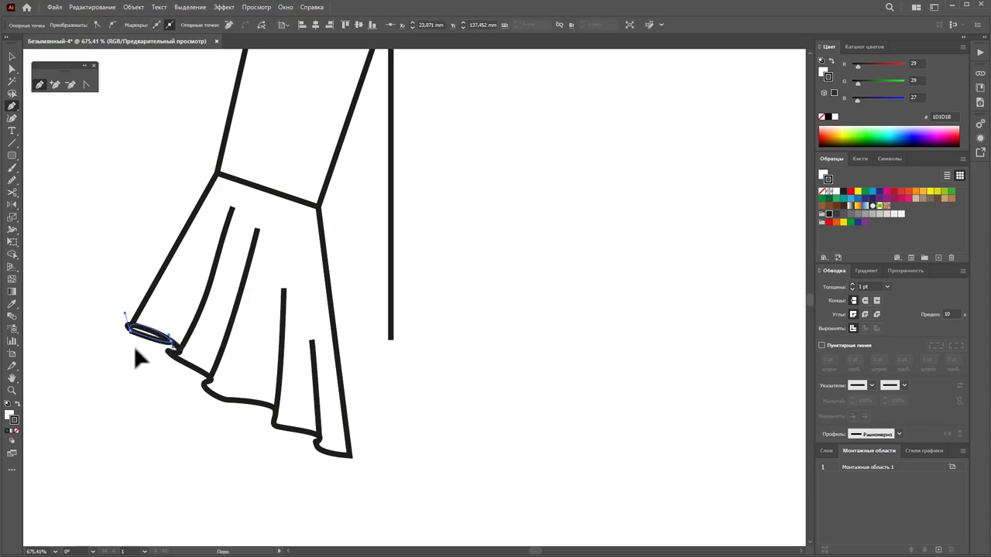
pyautogui.click(12, 56)
pyautogui.click(129, 417)
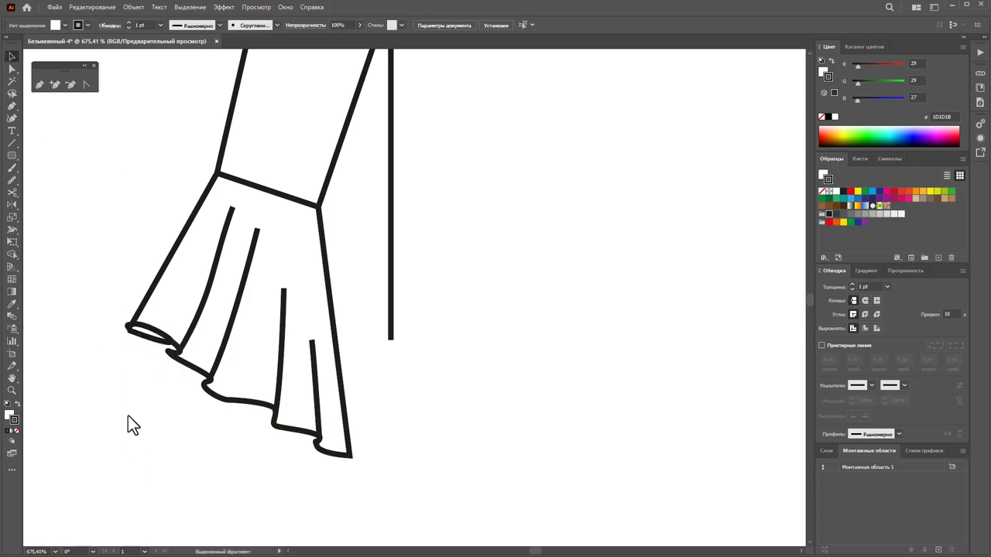
pyautogui.rightClick(144, 341)
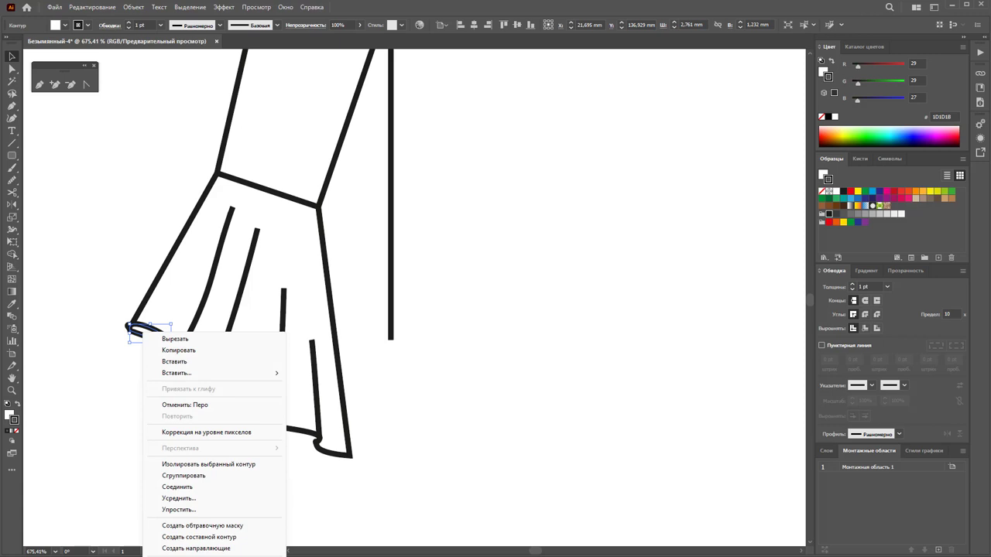
pyautogui.click(290, 485)
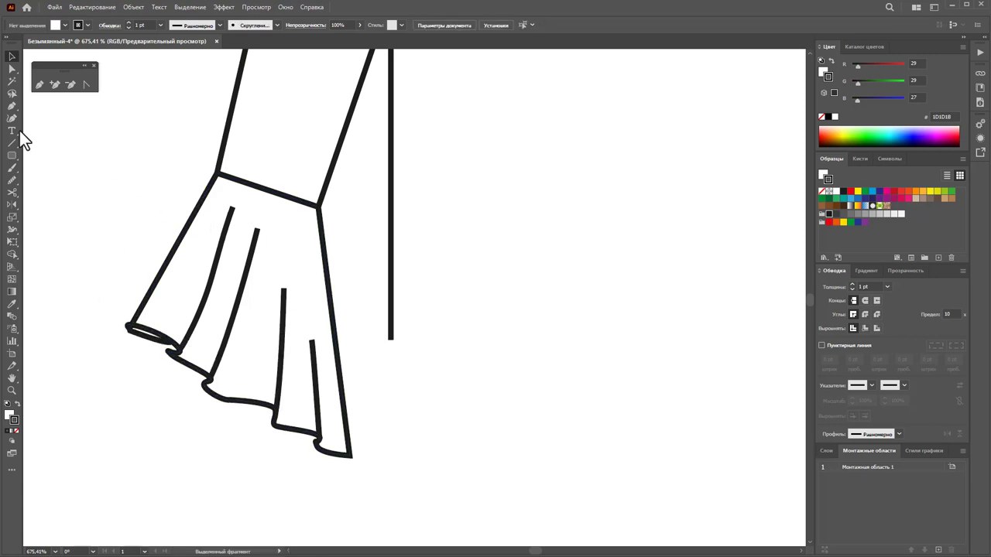
# - Add three straight fold lines below the wrist and select the first two fold lines
pyautogui.click(39, 85)
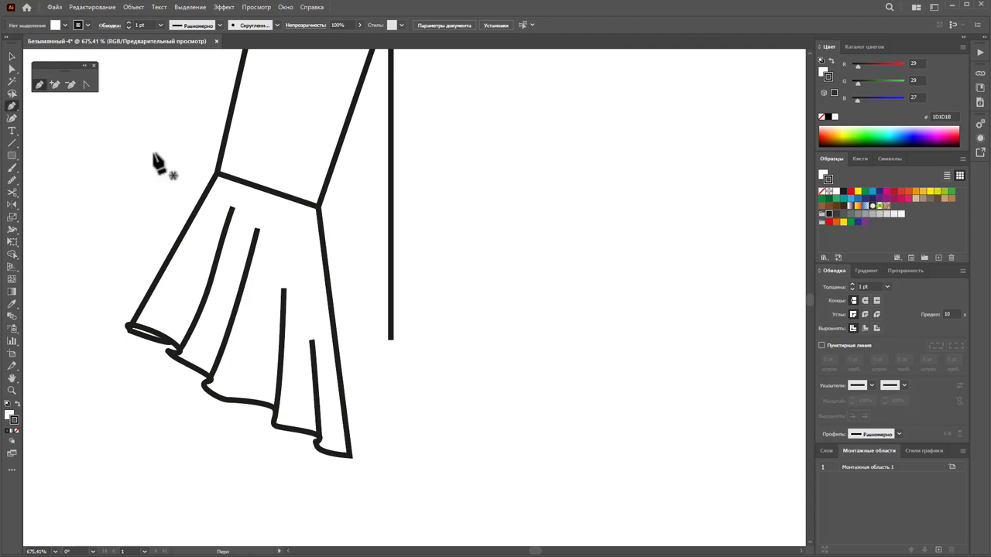
pyautogui.click(307, 208)
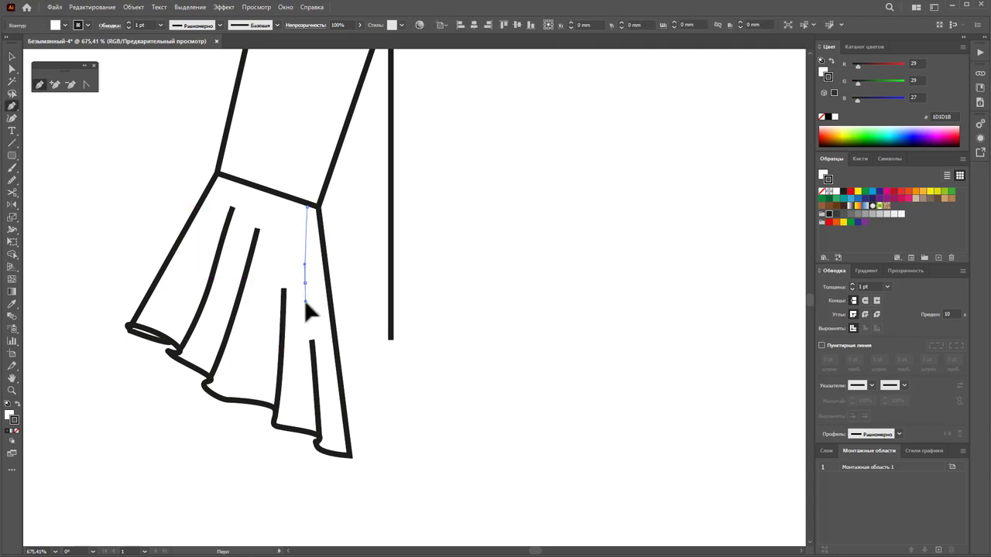
pyautogui.click(302, 338)
pyautogui.press('Escape')
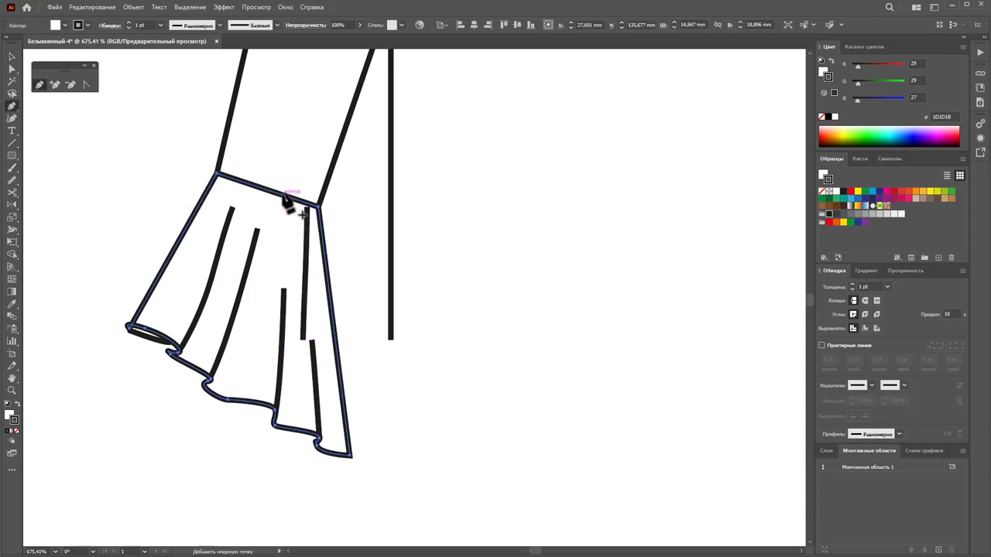
pyautogui.click(280, 197)
pyautogui.click(272, 267)
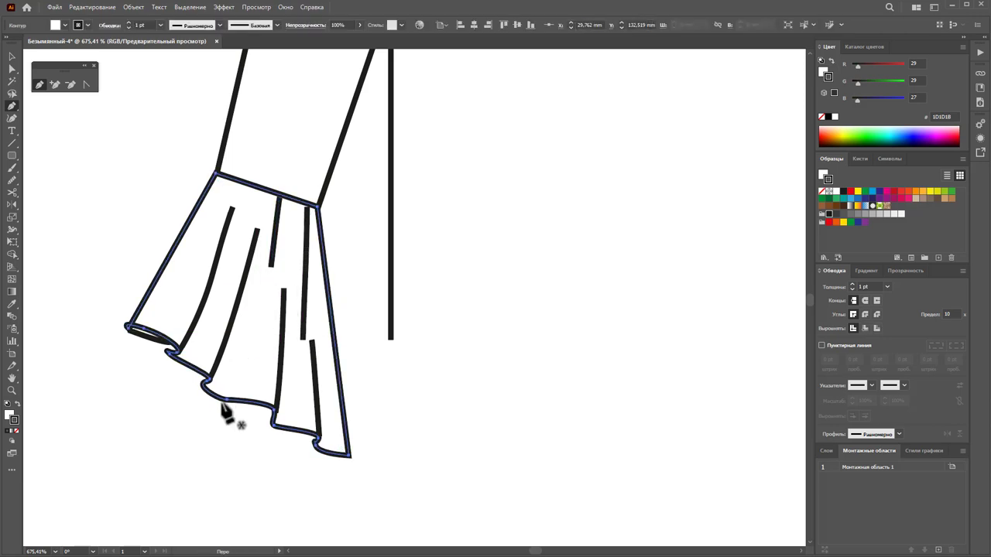
pyautogui.click(250, 319)
pyautogui.click(230, 397)
pyautogui.press('Escape')
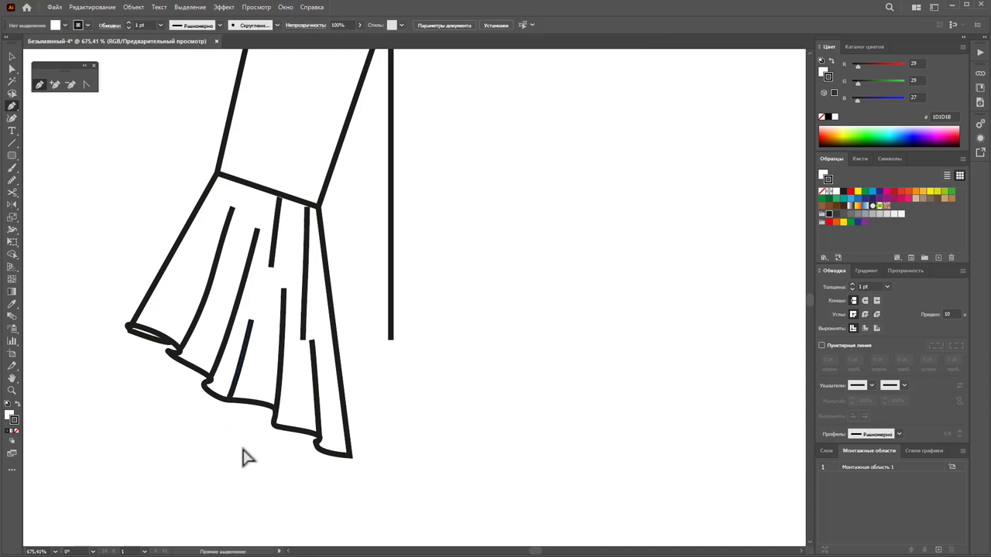
pyautogui.click(12, 56)
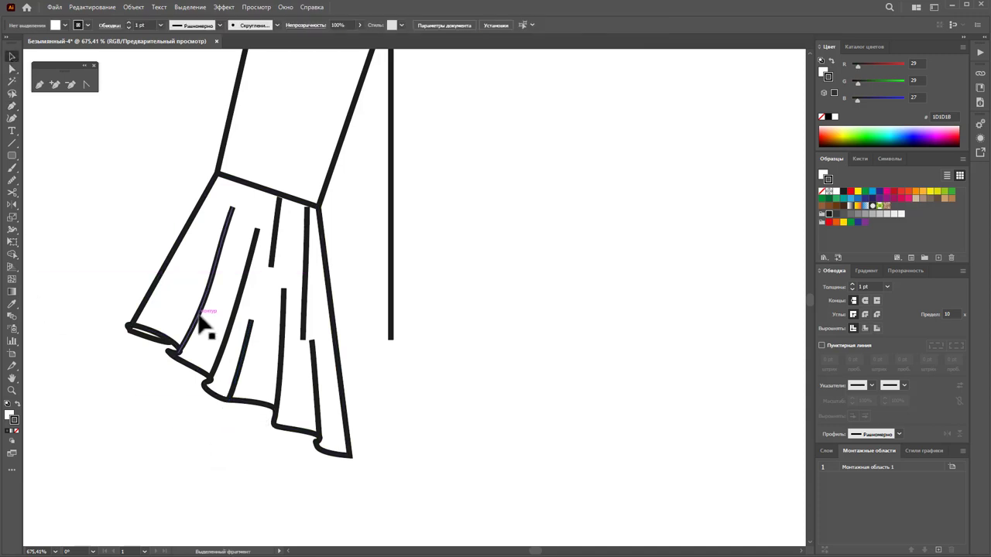
pyautogui.click(194, 317)
pyautogui.keyDown('shift'); pyautogui.click(225, 348); pyautogui.keyUp('shift')
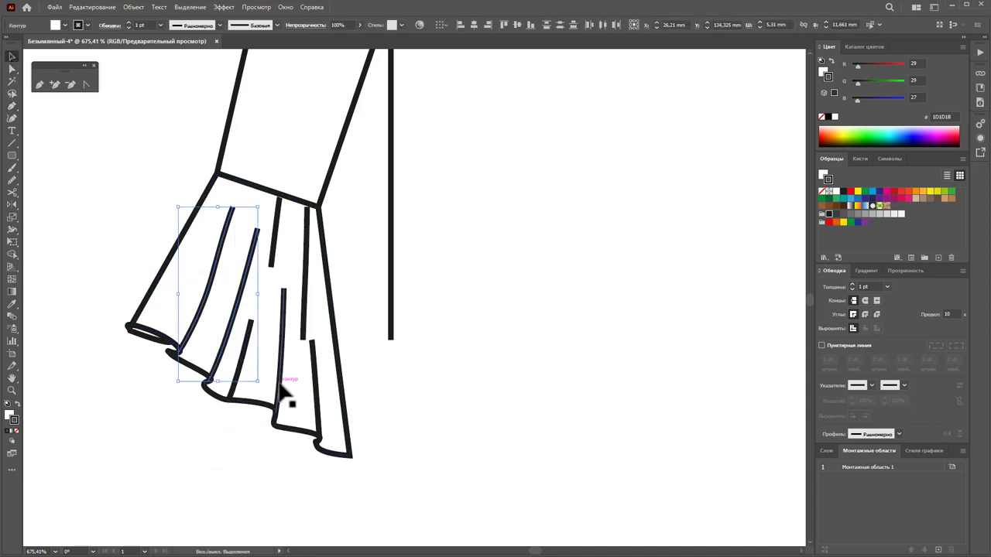
# - Give the selected fold lines a 0.5 pt stroke with a tapered width profile
pyautogui.keyDown('shift'); pyautogui.click(281, 395); pyautogui.keyUp('shift')
pyautogui.keyDown('shift'); pyautogui.click(318, 411); pyautogui.keyUp('shift')
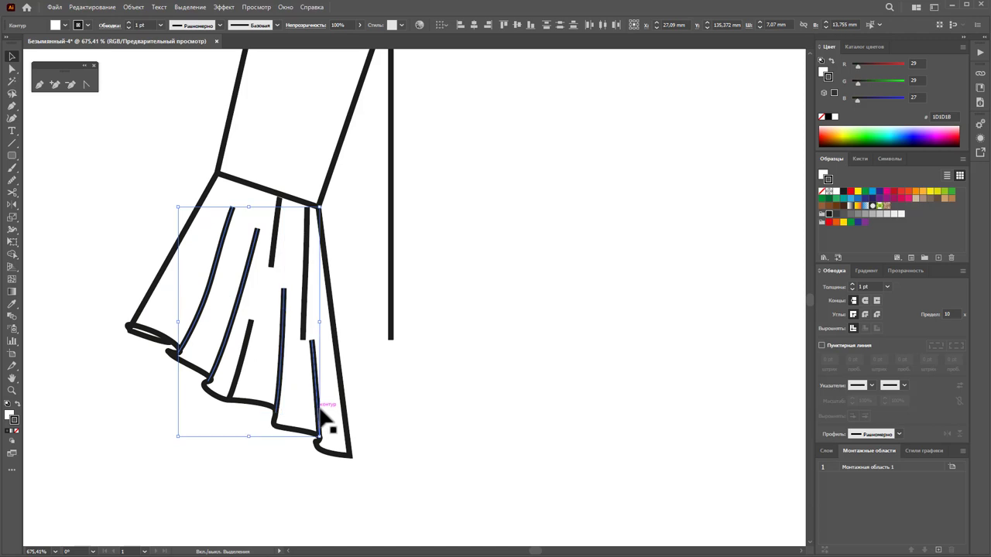
pyautogui.click(887, 287)
pyautogui.click(897, 326)
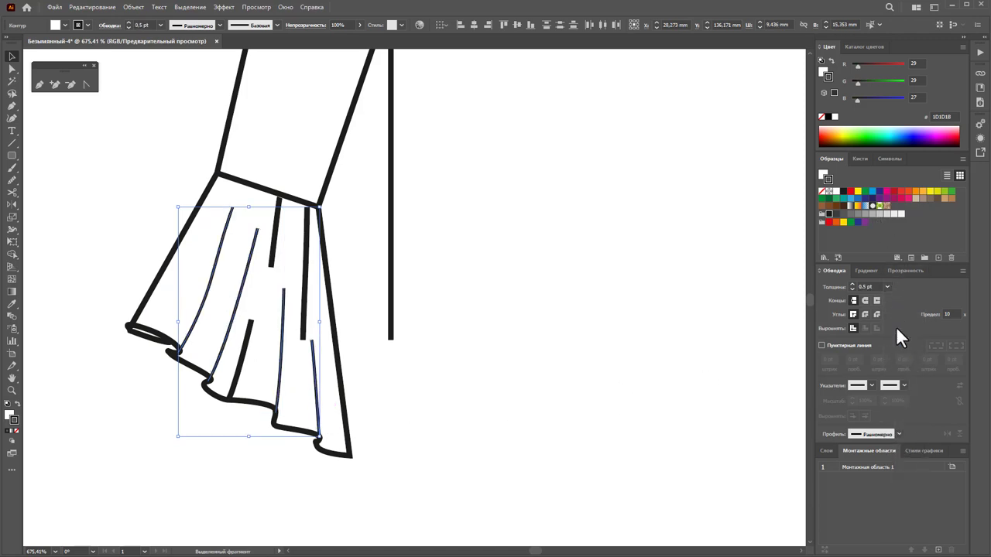
pyautogui.click(898, 433)
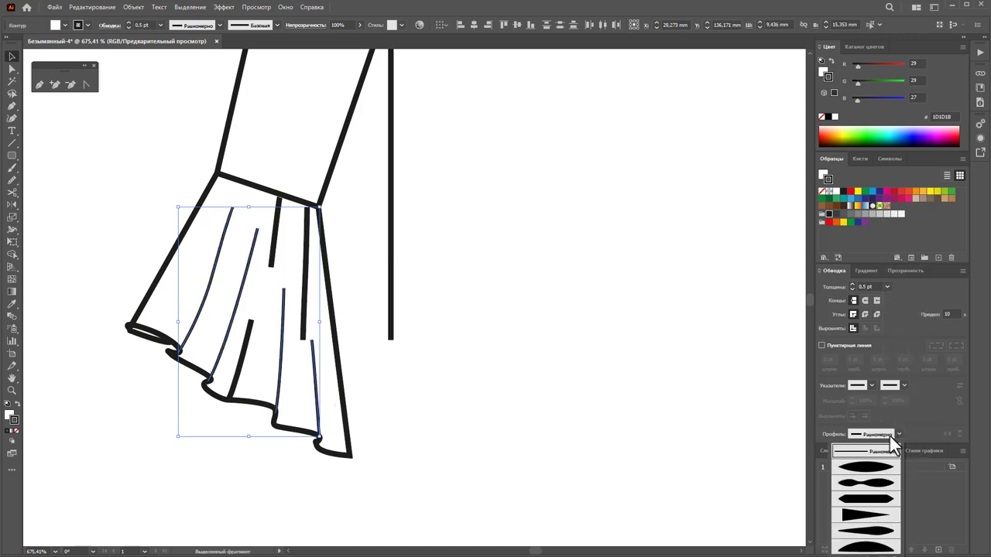
pyautogui.click(881, 532)
pyautogui.click(509, 447)
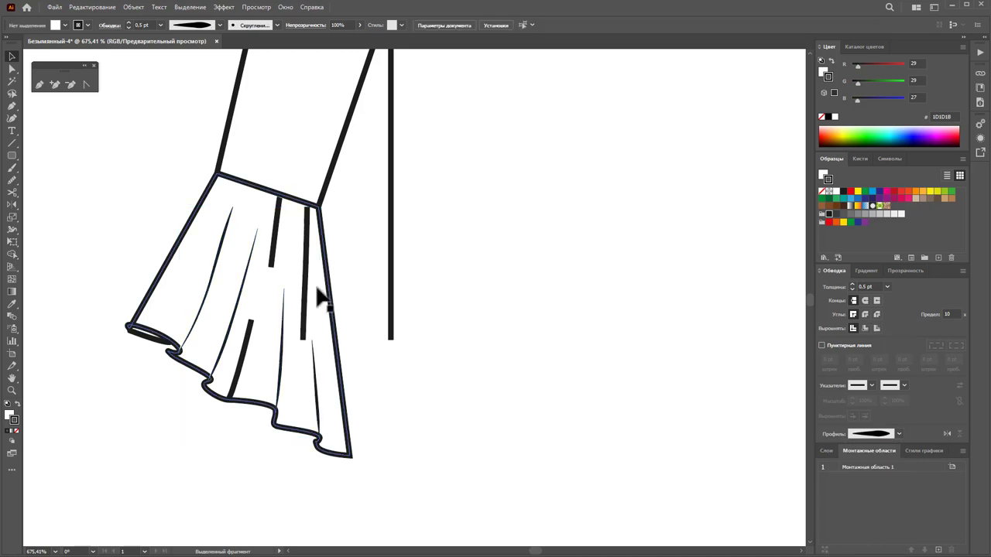
# - Select all the fold lines and set them to 0.25 pt with the tapered width profile
pyautogui.click(305, 299)
pyautogui.keyDown('shift'); pyautogui.click(274, 247); pyautogui.keyUp('shift')
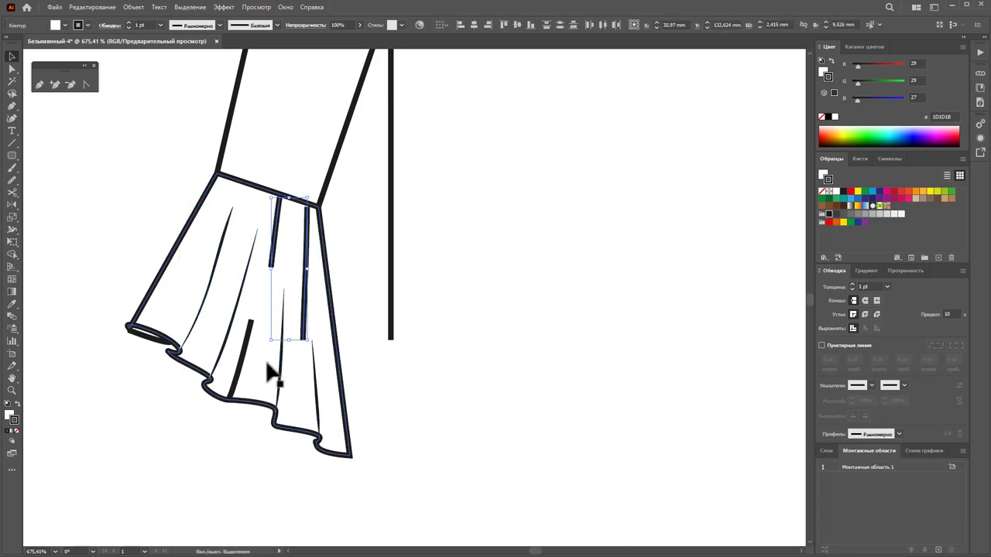
pyautogui.keyDown('shift'); pyautogui.click(240, 363); pyautogui.keyUp('shift')
pyautogui.click(888, 287)
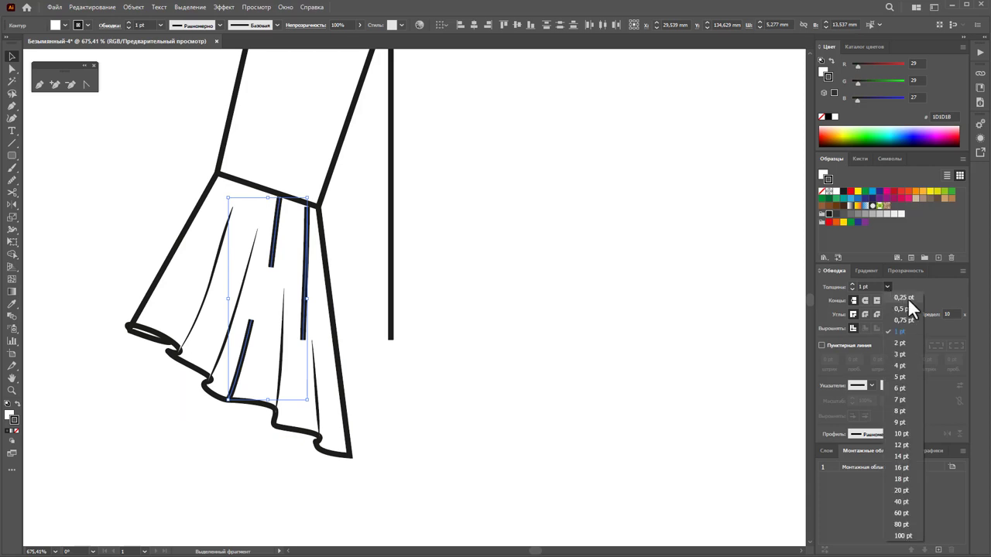
pyautogui.click(871, 313)
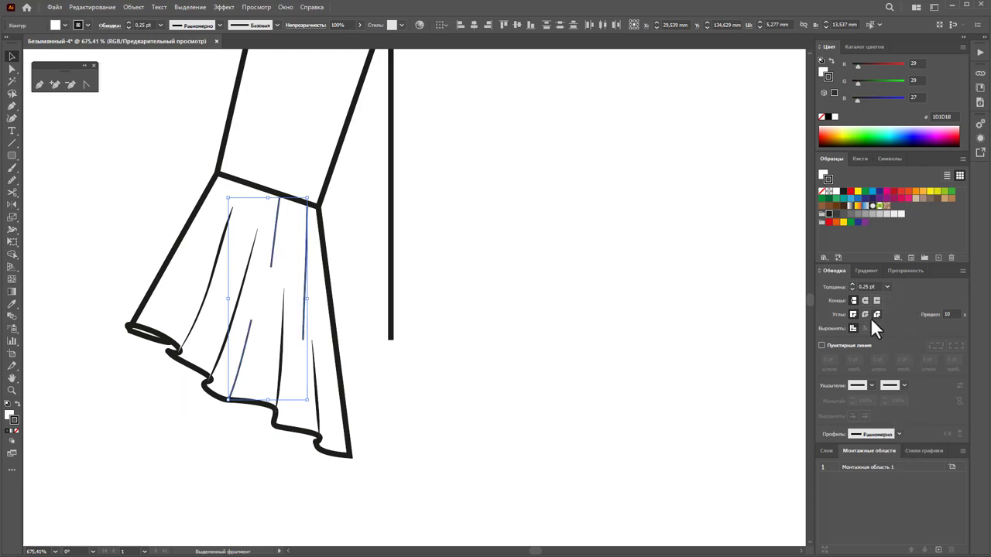
pyautogui.click(898, 433)
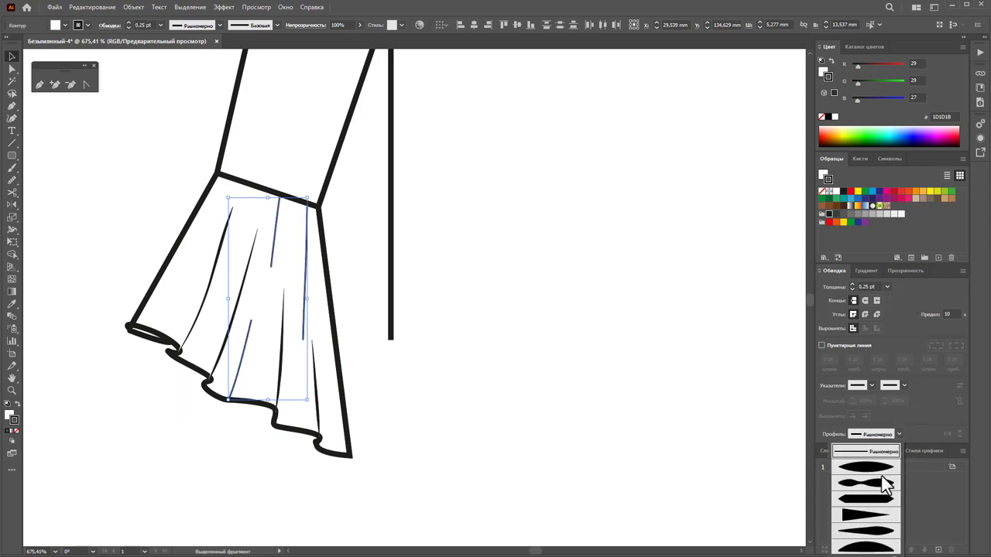
pyautogui.click(872, 534)
pyautogui.click(629, 456)
pyautogui.press('z')
pyautogui.keyDown('alt'); pyautogui.click(339, 305); pyautogui.keyUp('alt')
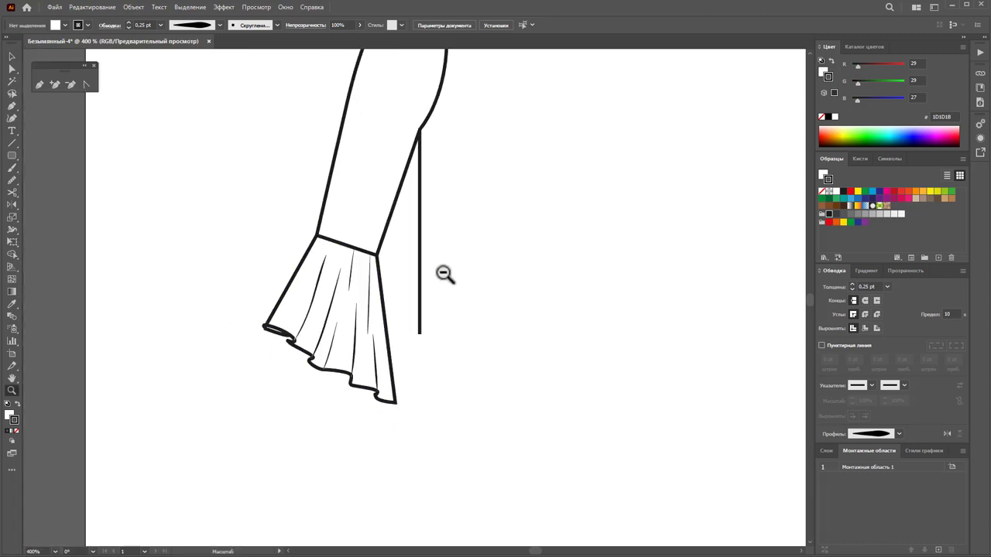
pyautogui.keyDown('alt'); pyautogui.click(443, 274); pyautogui.keyUp('alt')
# - Marquee-select the whole cuff ruffle and group its parts
pyautogui.keyDown('alt'); pyautogui.click(423, 344); pyautogui.keyUp('alt')
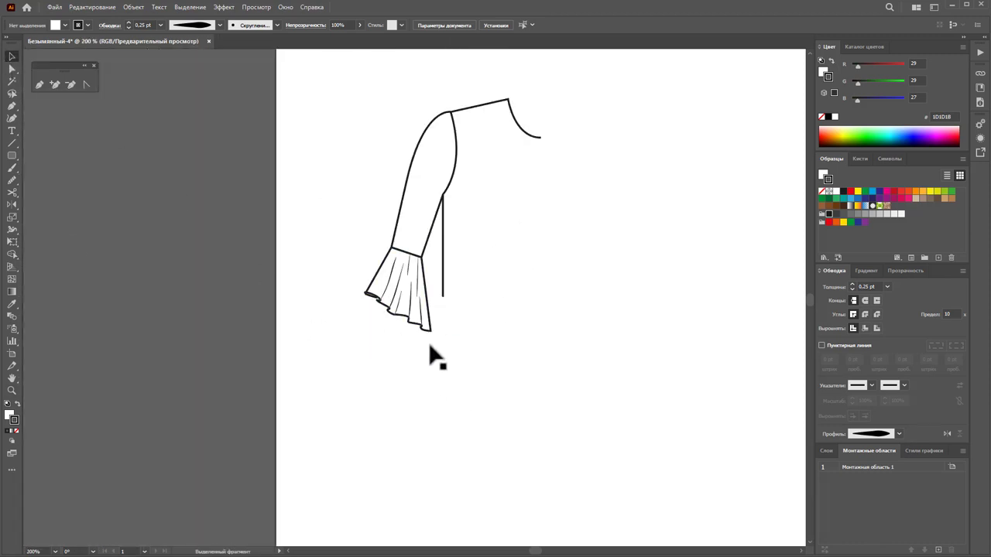
pyautogui.moveTo(431, 347); pyautogui.dragTo(365, 271)
pyautogui.rightClick(407, 272)
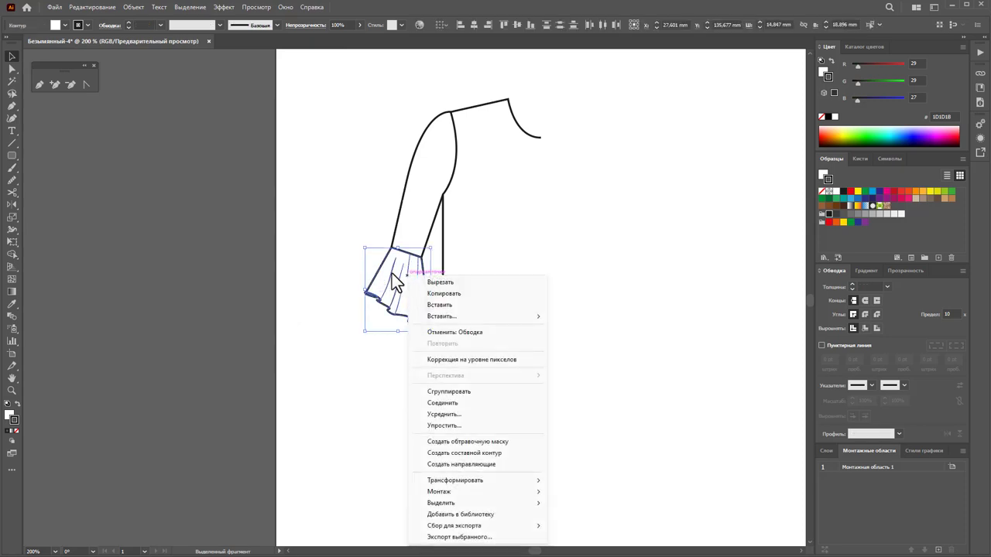
pyautogui.click(434, 395)
pyautogui.click(458, 409)
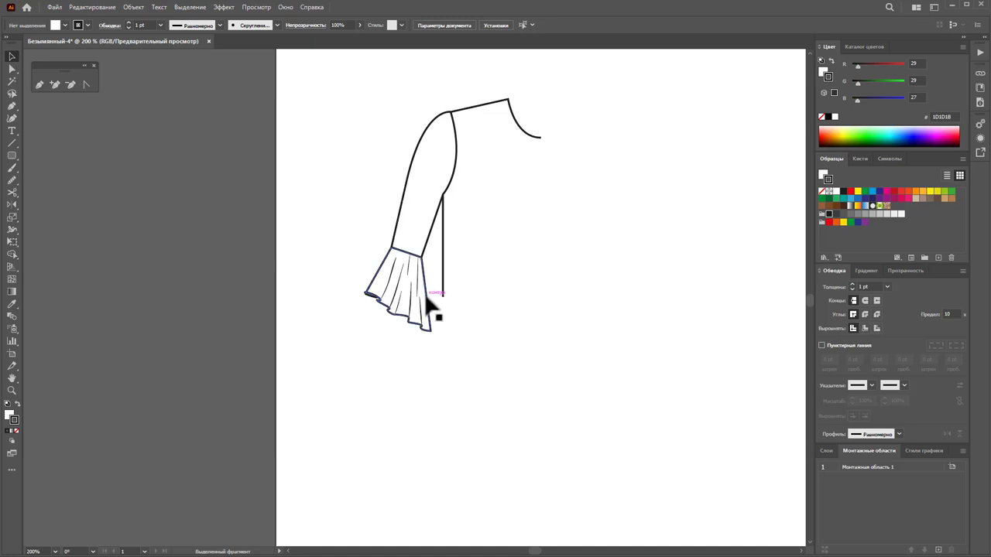
# - Alt-drag a copy of the ruffle just below it and send it to the back
pyautogui.moveTo(430, 305); pyautogui.dragTo(426, 326)
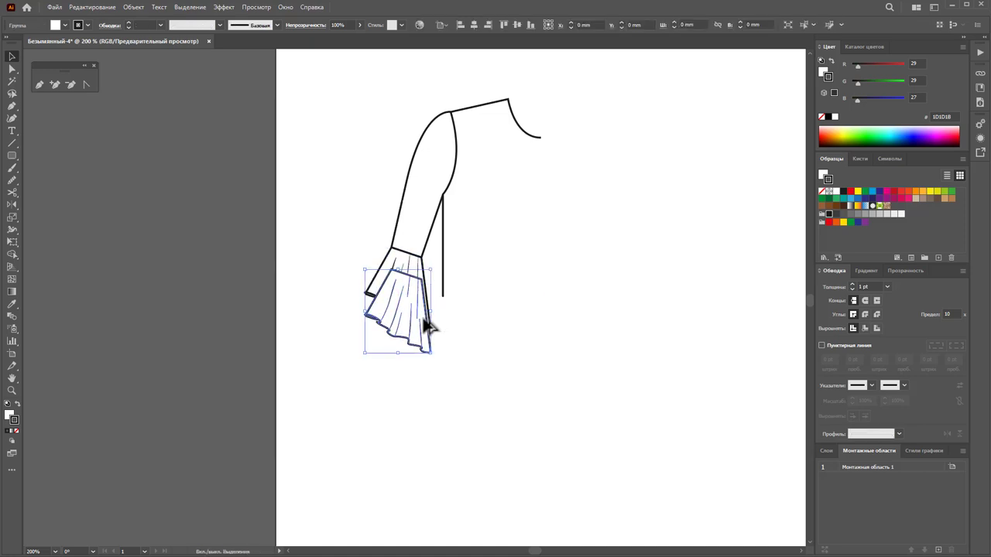
pyautogui.rightClick(421, 330)
pyautogui.moveTo(454, 521)
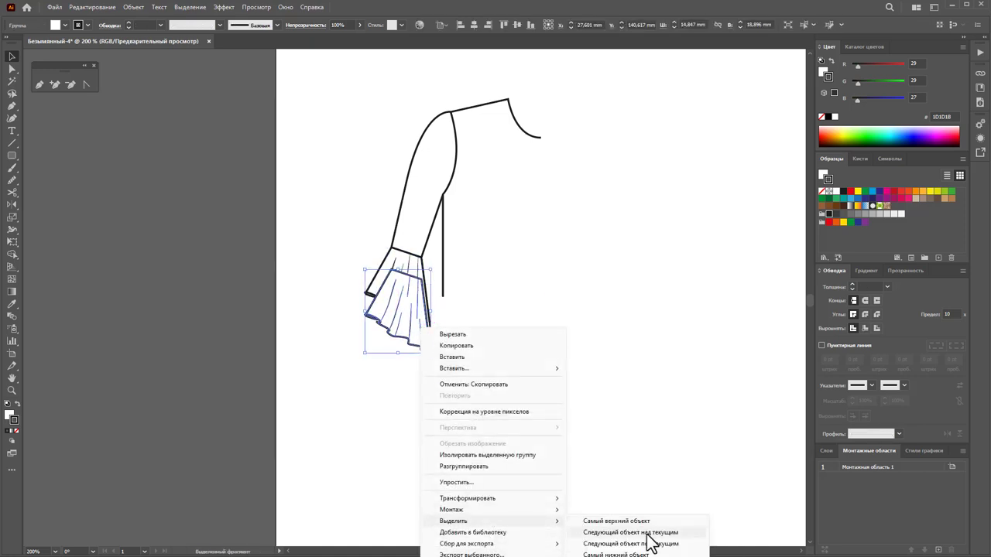
pyautogui.click(599, 543)
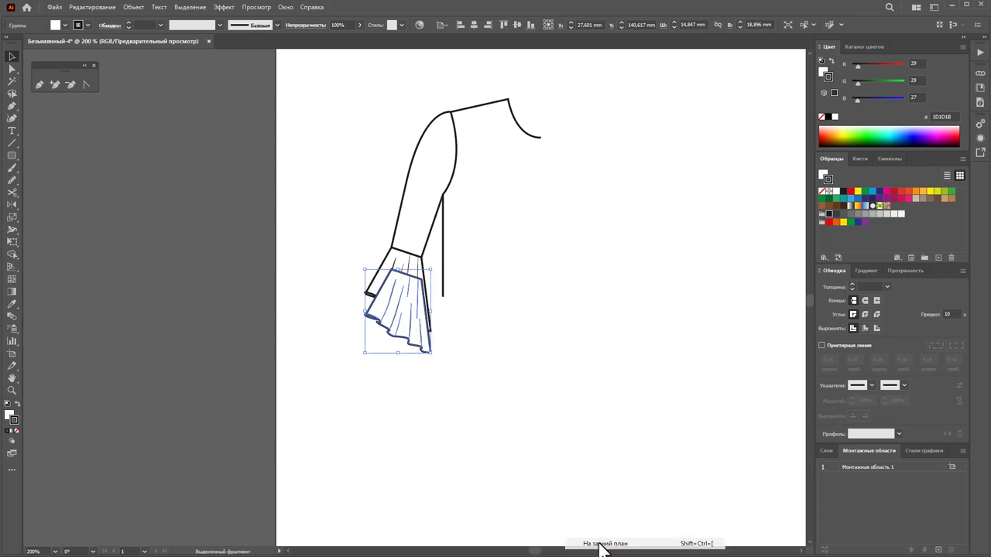
pyautogui.click(521, 444)
# - Nudge and enlarge the second ruffle tier
pyautogui.moveTo(424, 350); pyautogui.dragTo(428, 365)
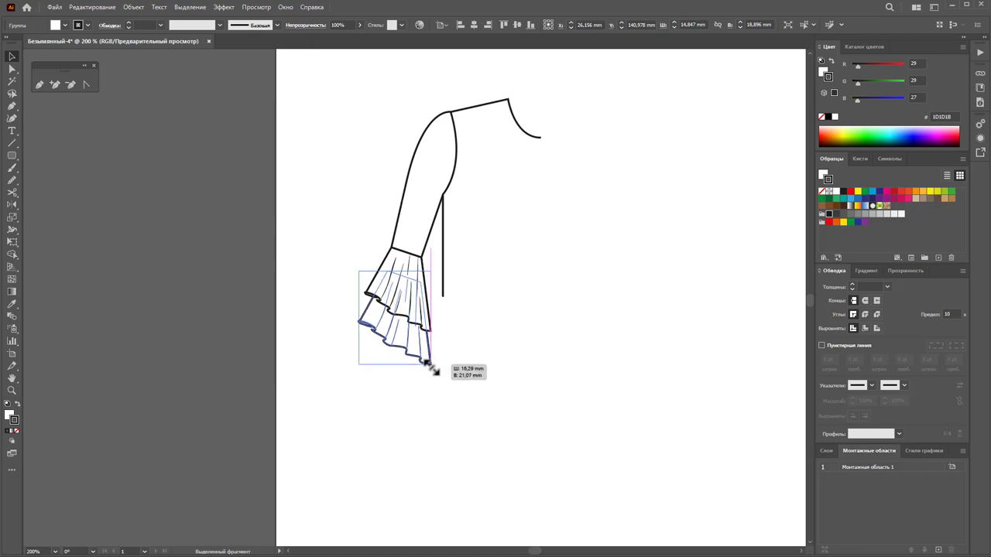
pyautogui.moveTo(428, 365); pyautogui.dragTo(433, 364)
pyautogui.click(449, 376)
pyautogui.click(431, 361)
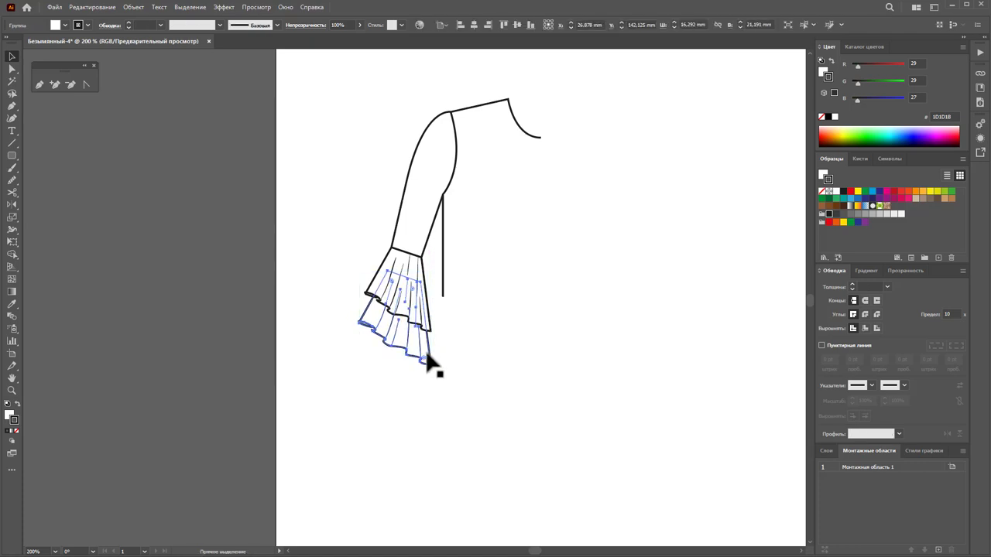
# - Duplicate the ruffle tier, move the copy below the second tier, and bring it to front
pyautogui.hotkey('ctrl', 'c')
pyautogui.hotkey('ctrl', 'v')
pyautogui.moveTo(446, 334); pyautogui.dragTo(411, 394)
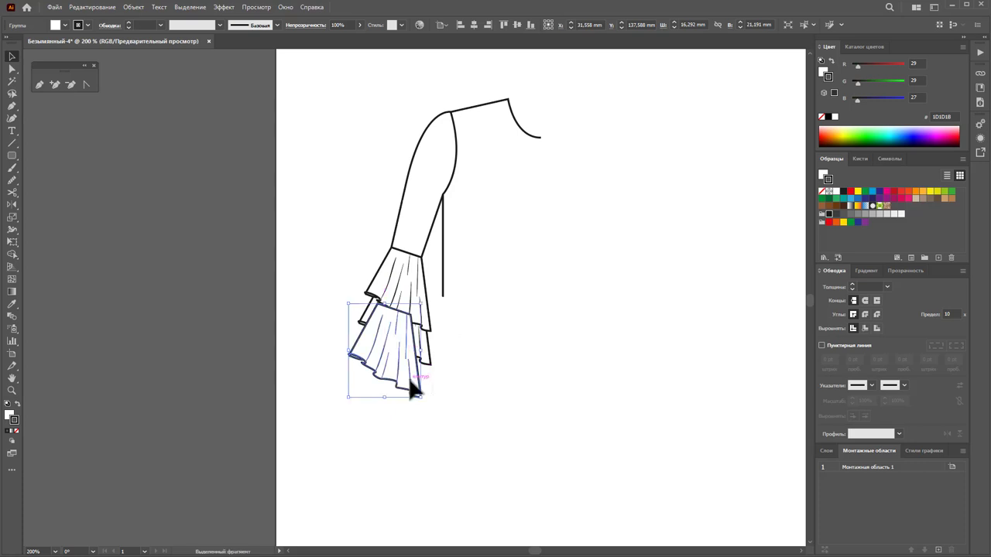
pyautogui.rightClick(397, 373)
pyautogui.moveTo(465, 552)
pyautogui.moveTo(428, 552)
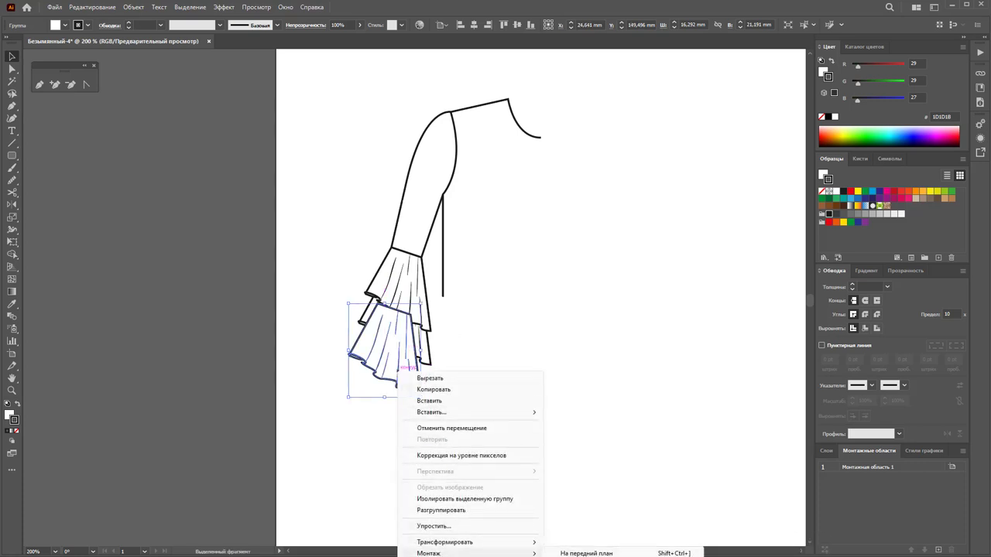
pyautogui.click(564, 551)
# - Tilt the new bottom tier about 2°, settle it in place, and zoom out to 100%
pyautogui.click(442, 413)
pyautogui.moveTo(413, 392); pyautogui.dragTo(422, 396)
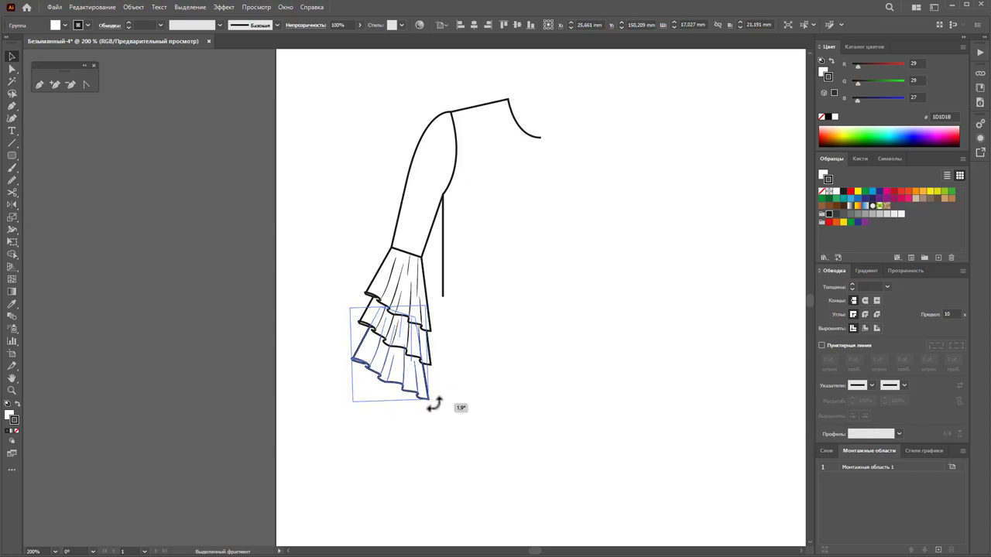
pyautogui.moveTo(422, 384); pyautogui.dragTo(428, 389)
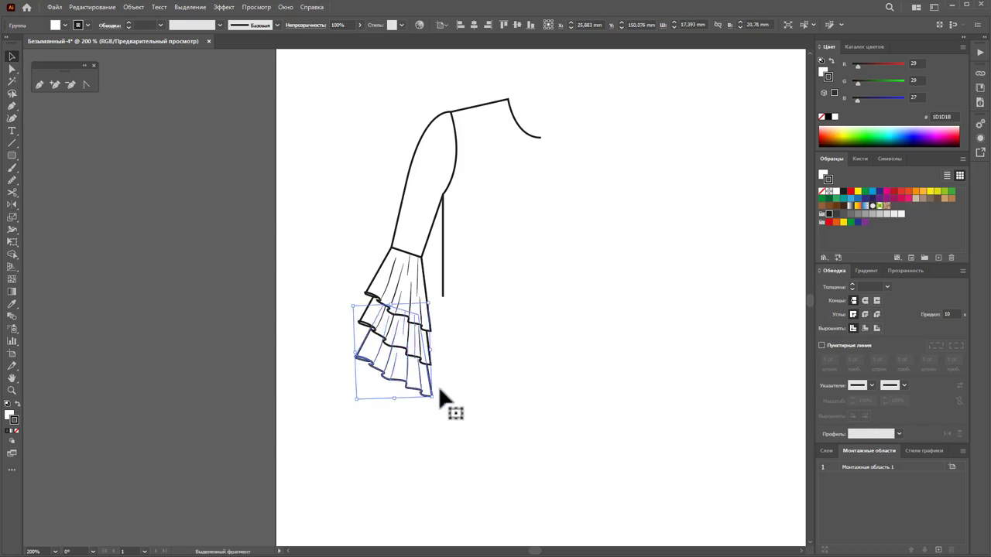
pyautogui.click(506, 387)
pyautogui.press('z')
pyautogui.keyDown('alt'); pyautogui.click(521, 274); pyautogui.keyUp('alt')
pyautogui.keyDown('alt'); pyautogui.click(494, 271); pyautogui.keyUp('alt')
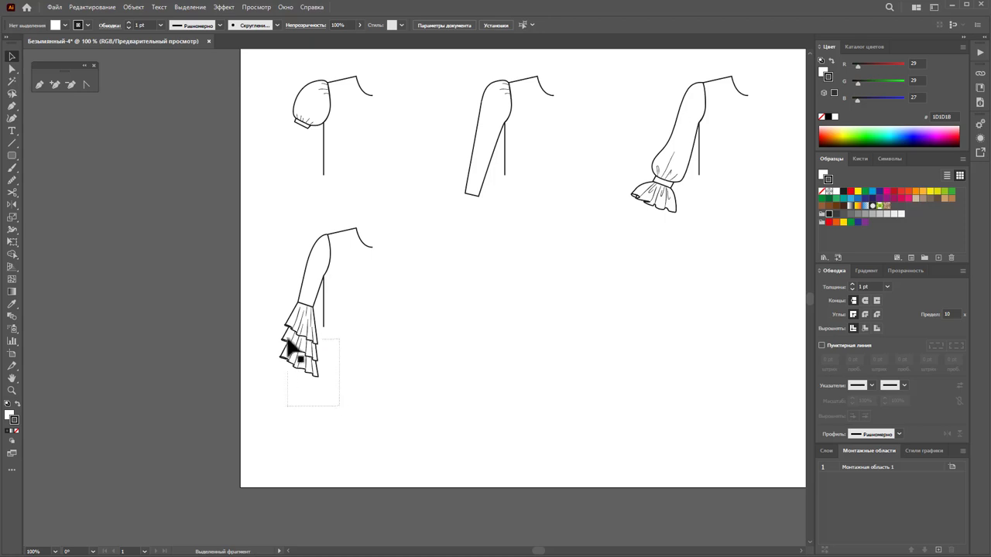
# - Narrow the three-tier frill from its left bounding-box handle, then zoom in on it
pyautogui.moveTo(342, 408); pyautogui.dragTo(283, 352)
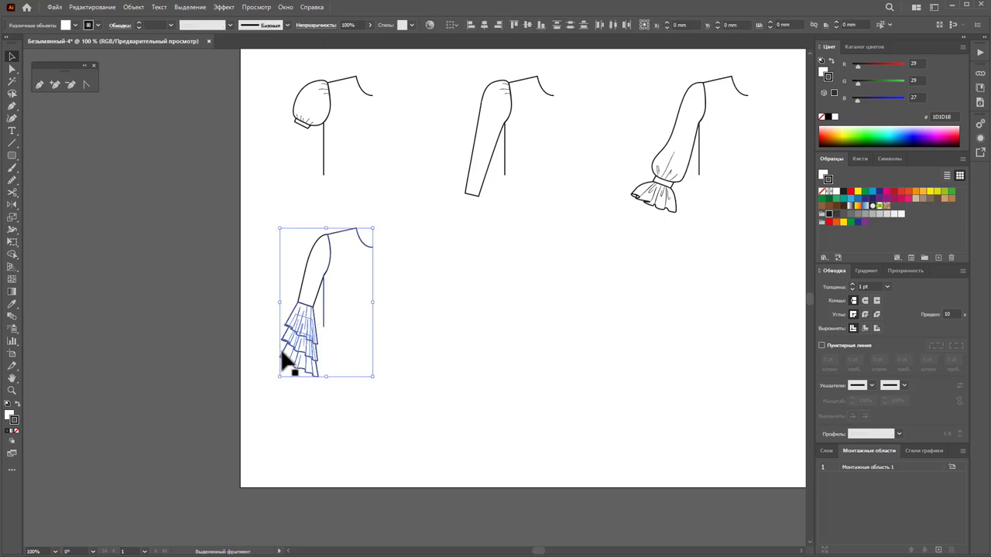
pyautogui.click(325, 317)
pyautogui.moveTo(281, 343); pyautogui.dragTo(275, 345)
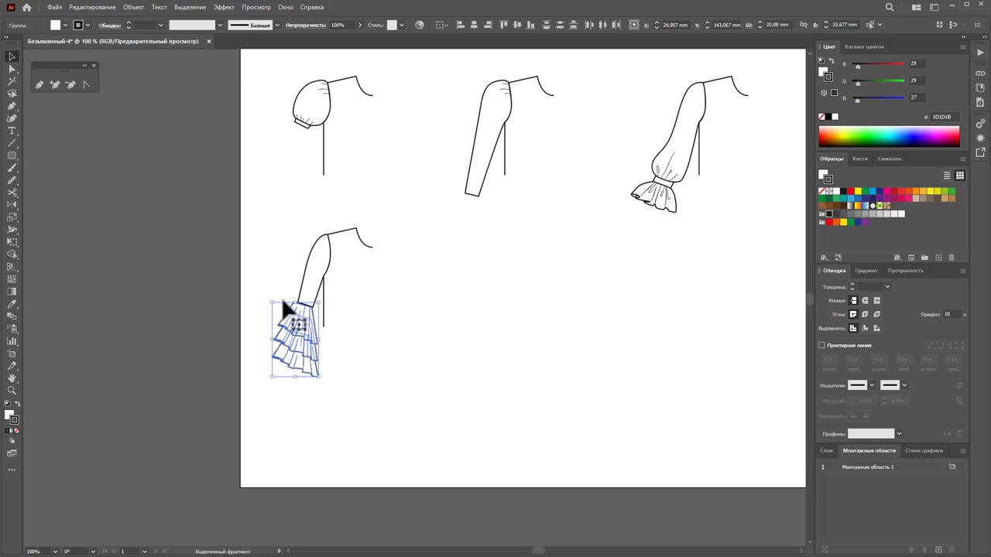
pyautogui.click(369, 378)
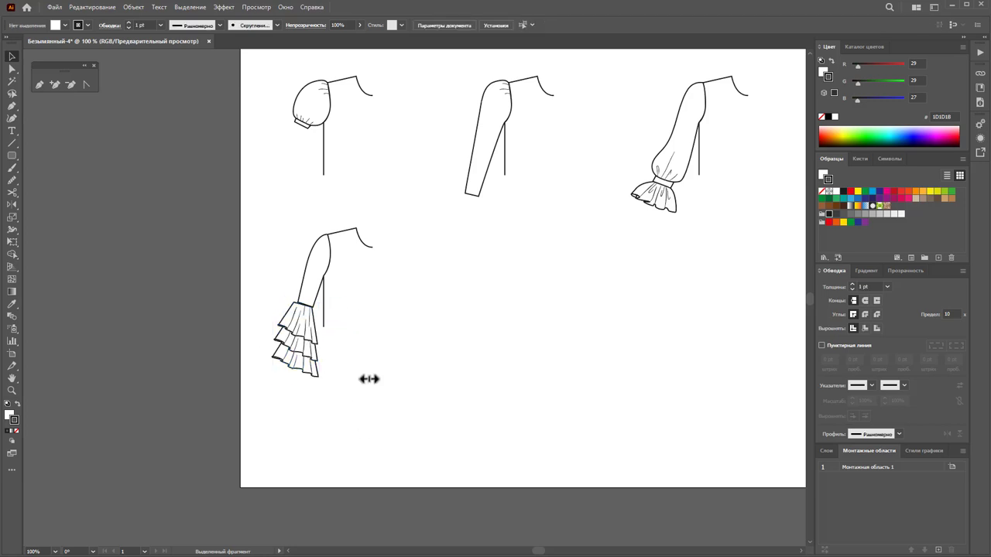
pyautogui.hotkey('ctrl', 'z')
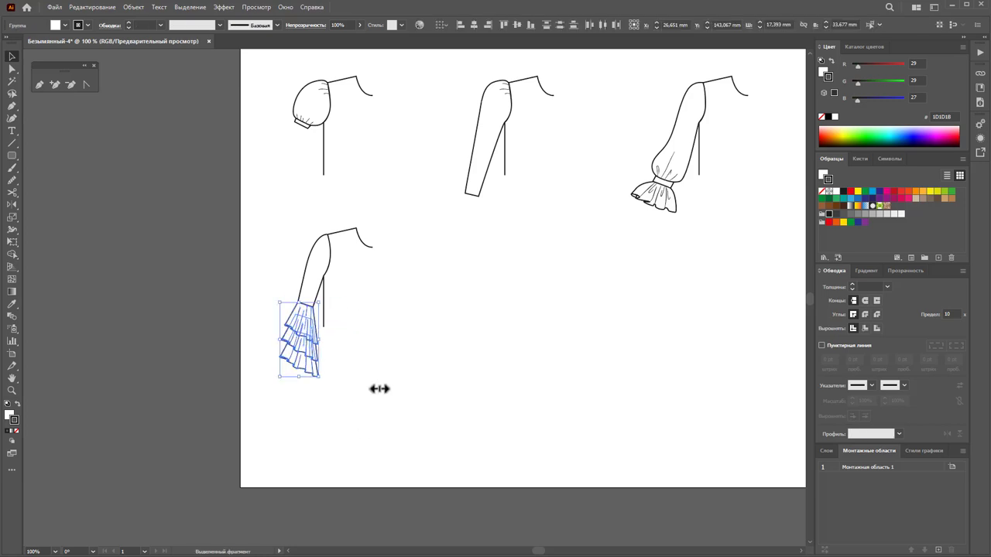
pyautogui.click(380, 371)
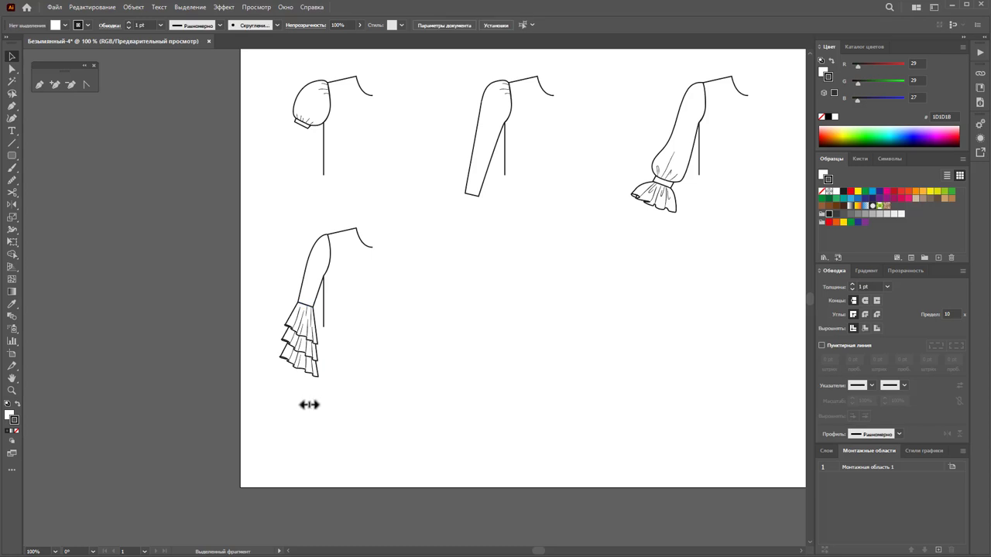
pyautogui.click(12, 390)
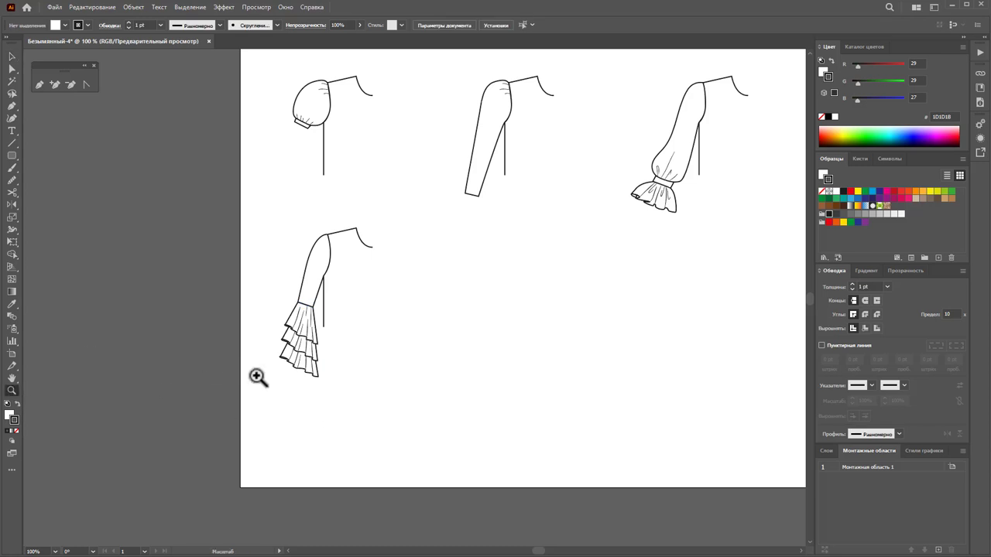
pyautogui.moveTo(284, 350); pyautogui.dragTo(409, 371)
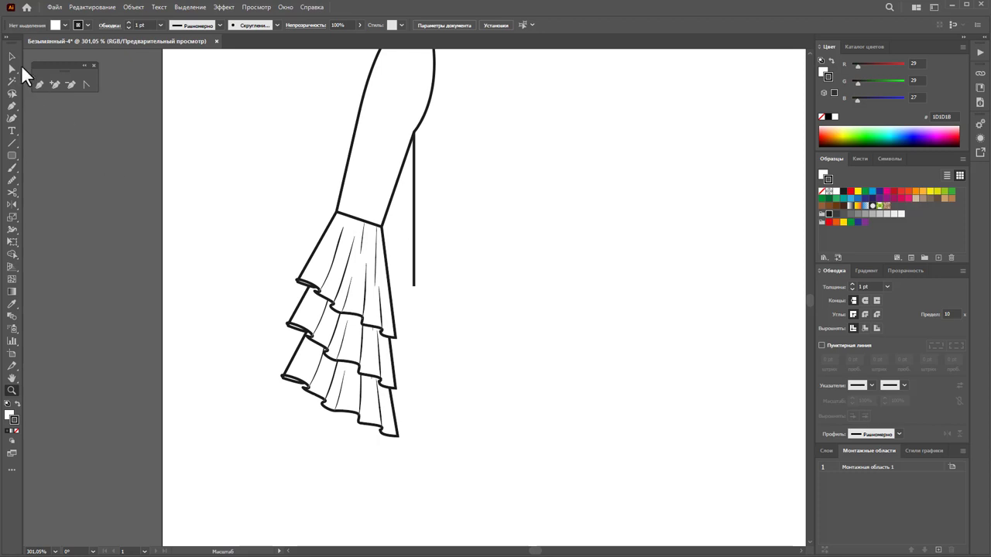
# - Move each frill tier's anchor points so the lower tiers' left corners fan further out
pyautogui.click(301, 289)
pyautogui.moveTo(301, 293)
pyautogui.mouseDown()
pyautogui.moveTo(308, 320)
pyautogui.moveTo(288, 329)
pyautogui.mouseUp()
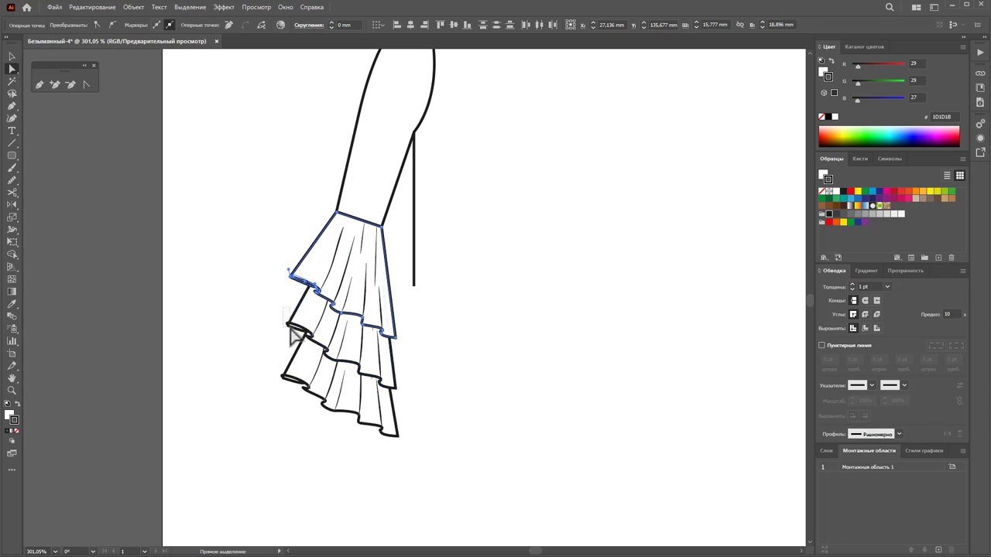
pyautogui.click(290, 329)
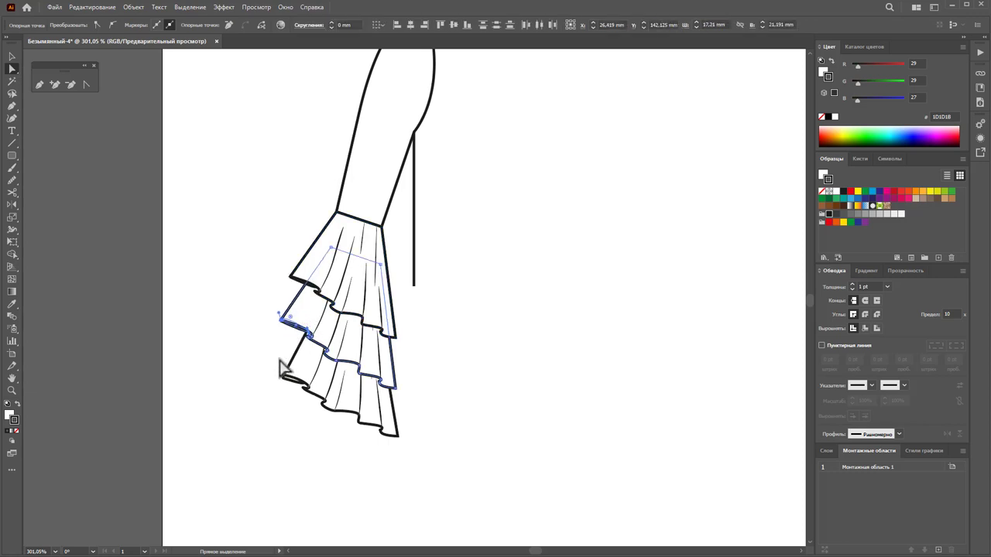
pyautogui.moveTo(289, 385); pyautogui.dragTo(303, 399)
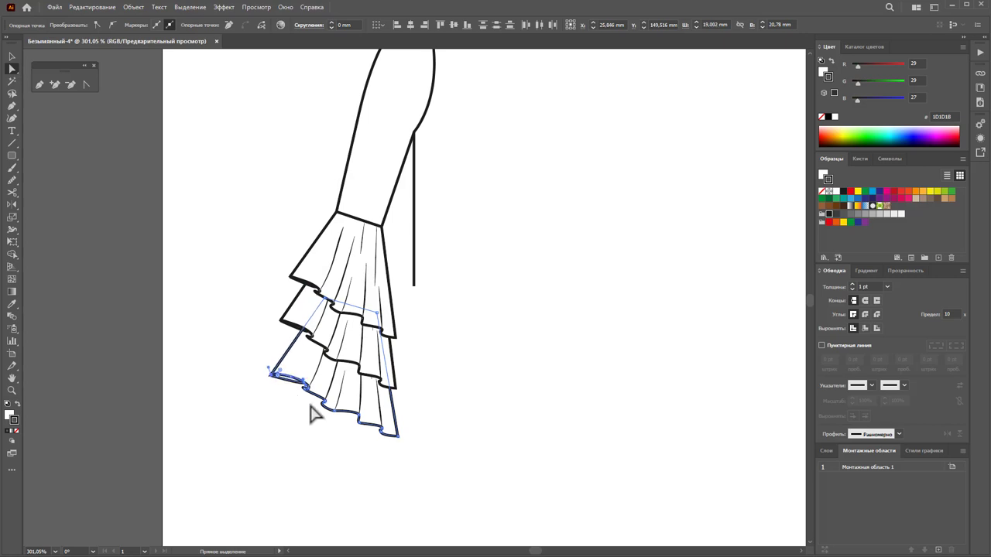
pyautogui.click(311, 412)
pyautogui.click(287, 376)
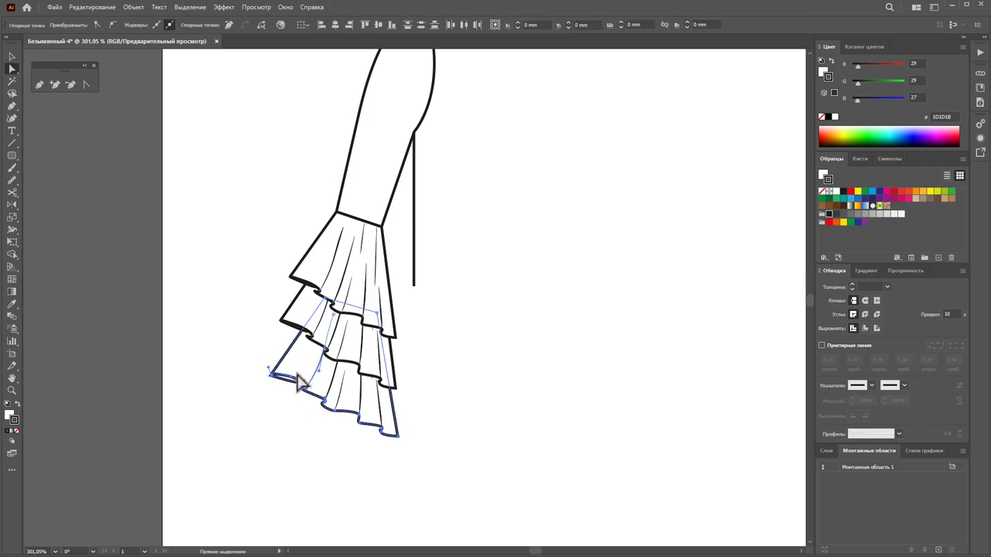
pyautogui.click(316, 425)
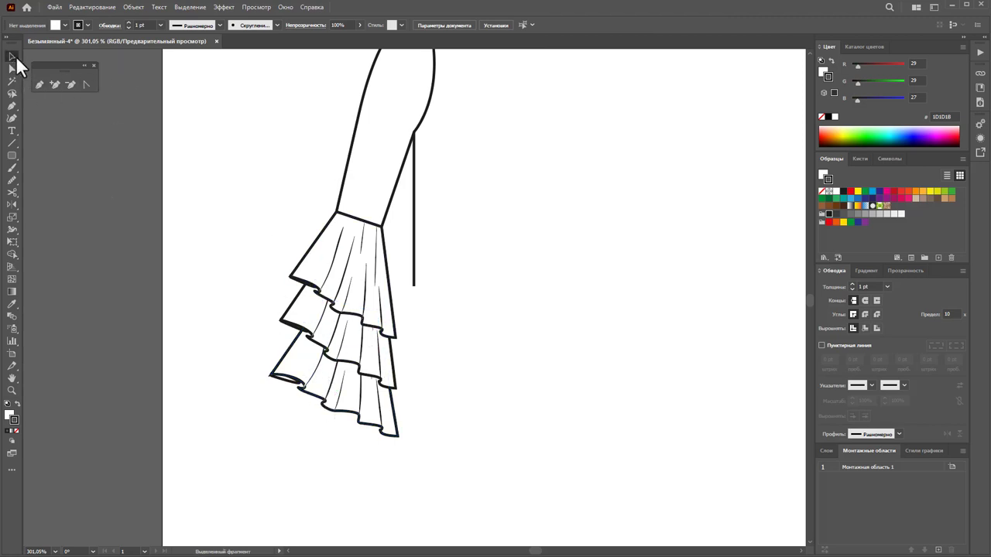
# - Zoom out to 100% and scroll to centre all the sleeve sketches
pyautogui.press('z')
pyautogui.keyDown('alt'); pyautogui.click(462, 379); pyautogui.keyUp('alt')
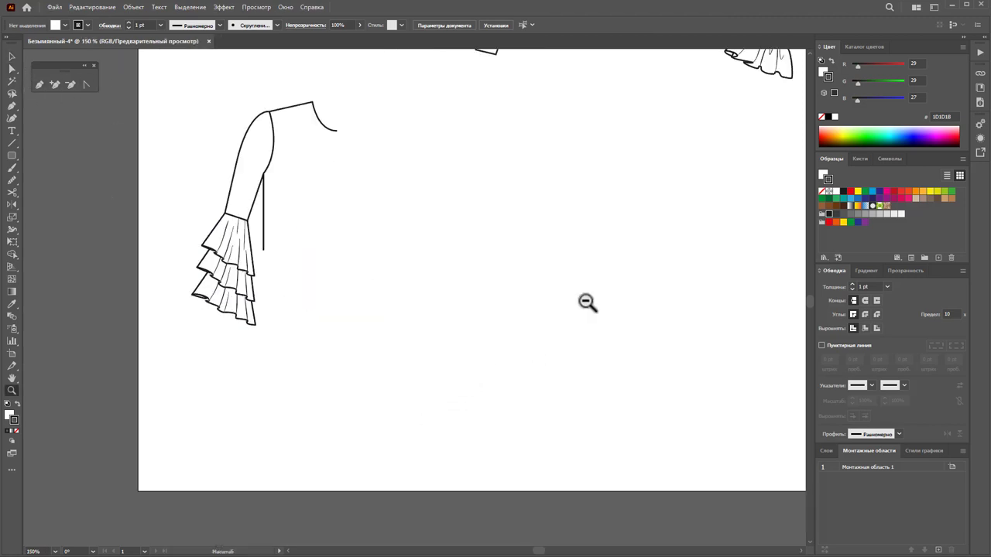
pyautogui.keyDown('alt'); pyautogui.click(317, 265); pyautogui.keyUp('alt')
pyautogui.scroll(1, 519, 248)
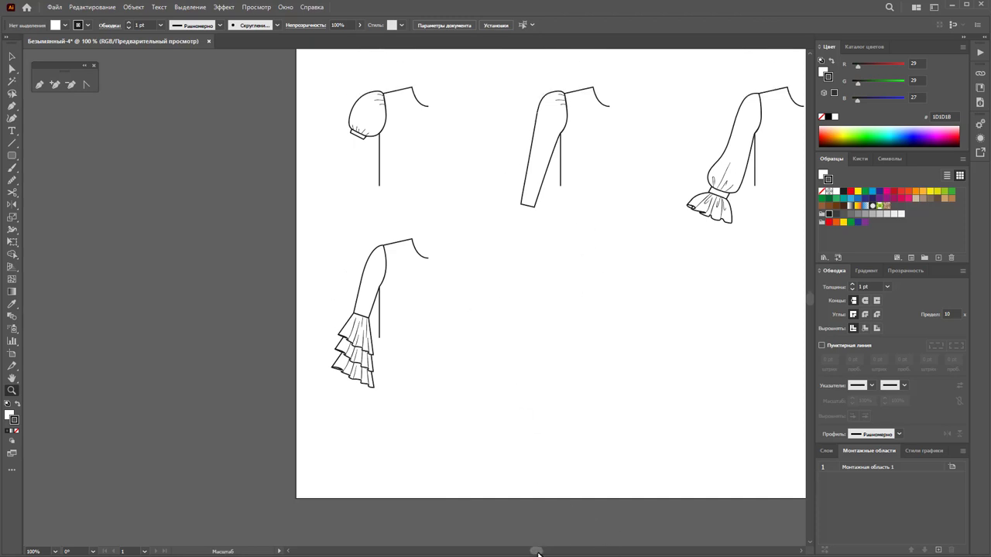
pyautogui.moveTo(538, 552); pyautogui.dragTo(542, 554)
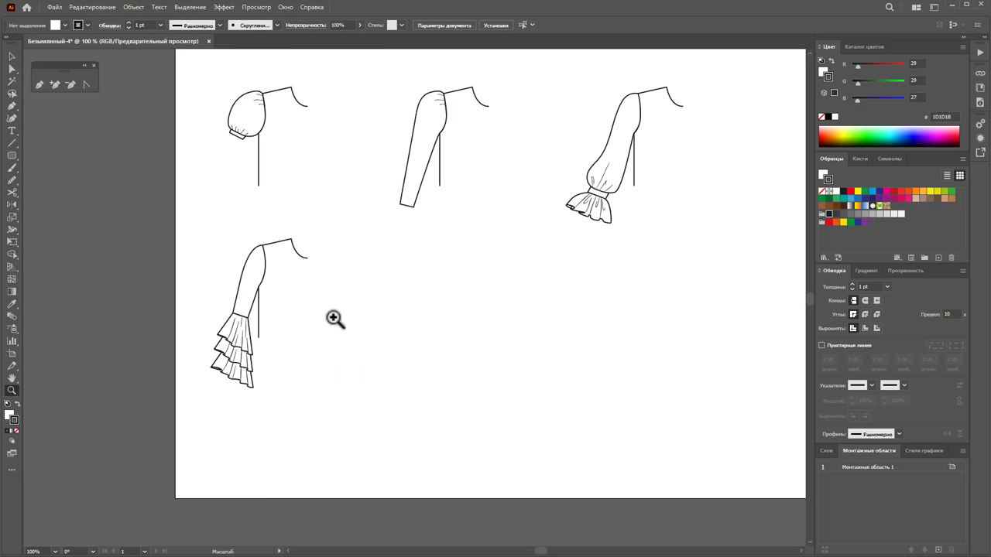
# - Alt-drag a copy of the ruffled fourth sleeve rightward, delete its ruffle tiers, and zoom in
pyautogui.moveTo(371, 422); pyautogui.dragTo(195, 230)
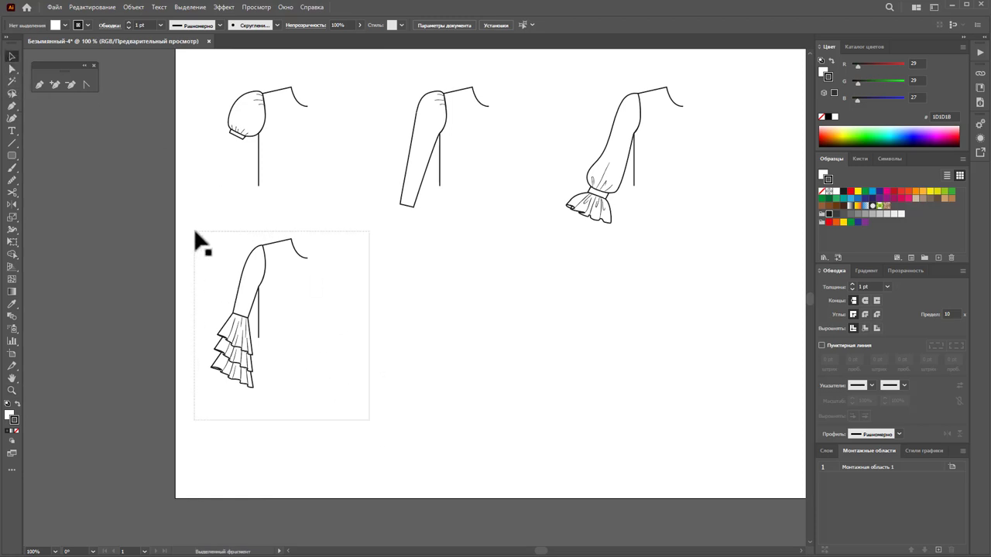
pyautogui.moveTo(260, 304); pyautogui.dragTo(435, 300)
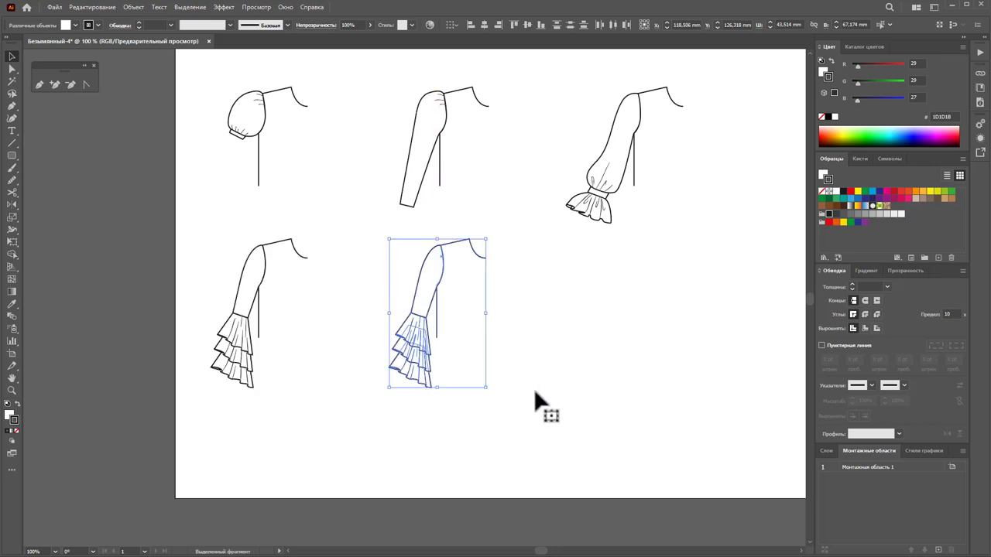
pyautogui.moveTo(372, 320); pyautogui.dragTo(428, 388)
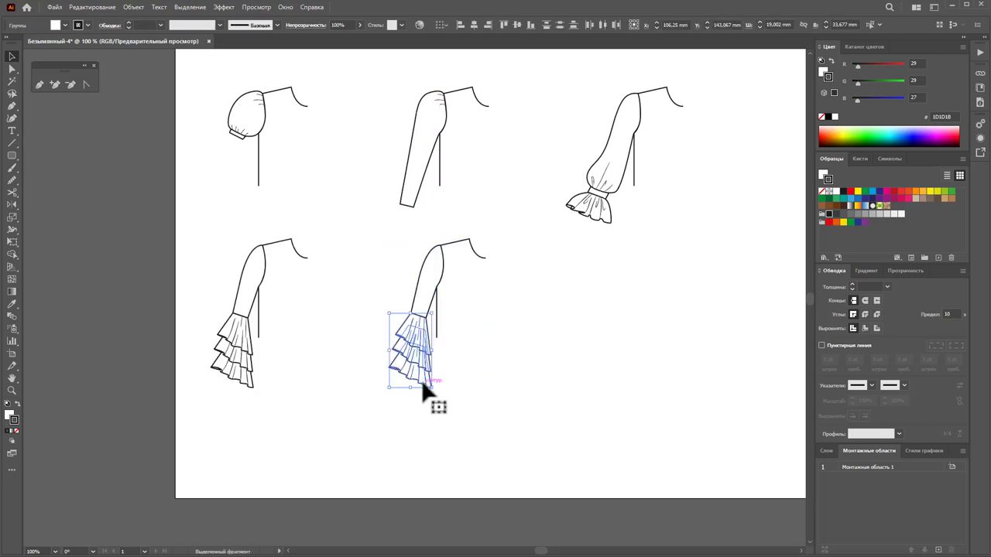
pyautogui.press('Delete')
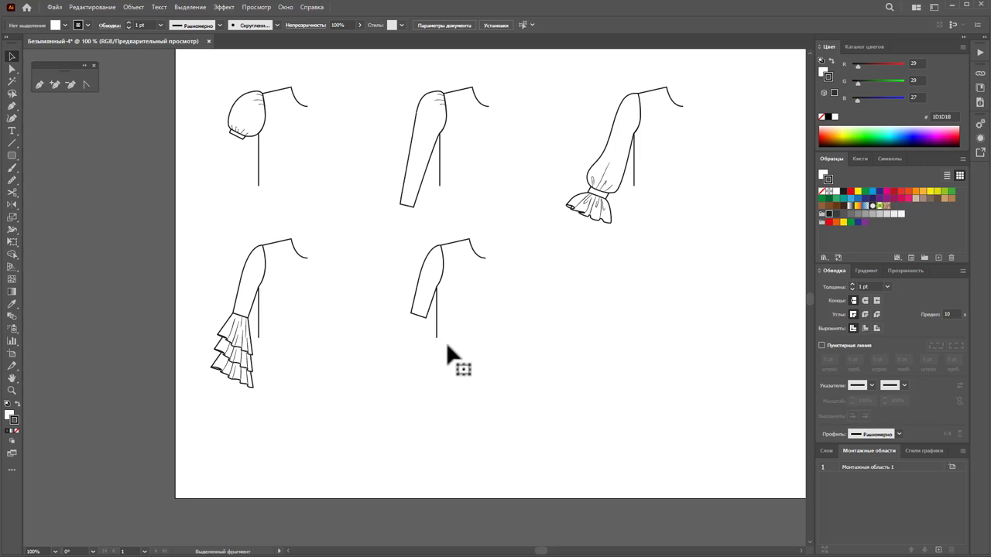
pyautogui.click(11, 390)
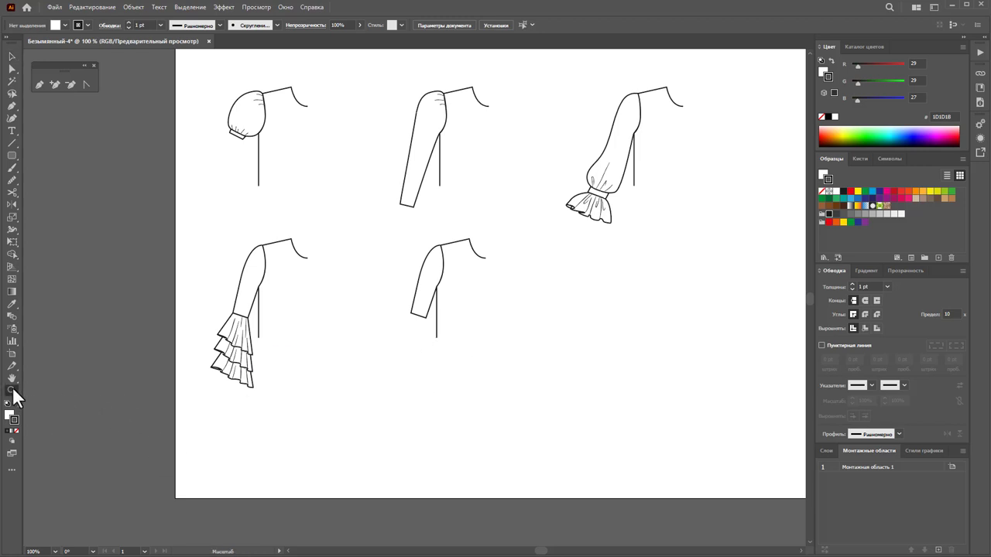
pyautogui.moveTo(443, 335)
pyautogui.mouseDown()
pyautogui.moveTo(562, 343)
pyautogui.moveTo(627, 333)
pyautogui.mouseUp()
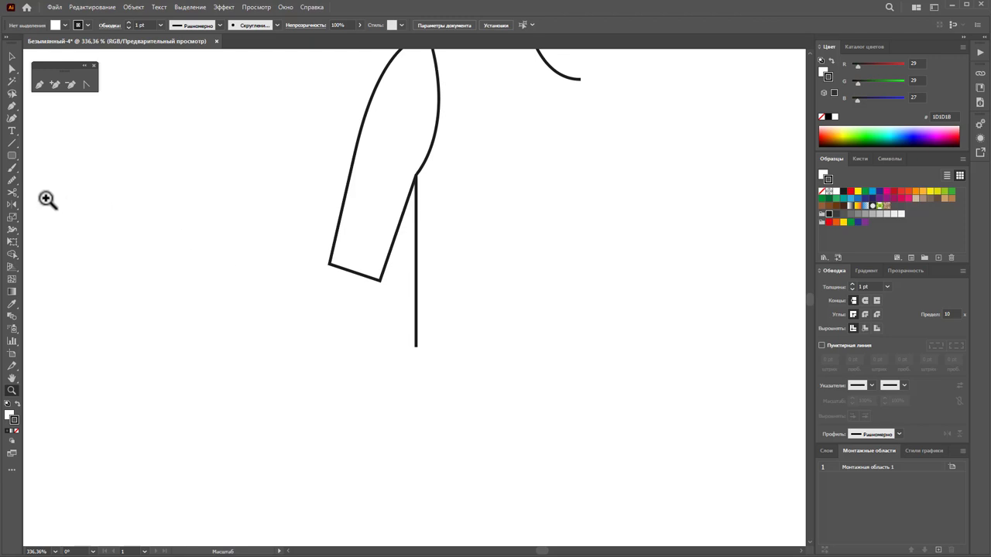
# - Pen-draw a closed four-corner band across the plain sleeve's wrist
pyautogui.click(42, 86)
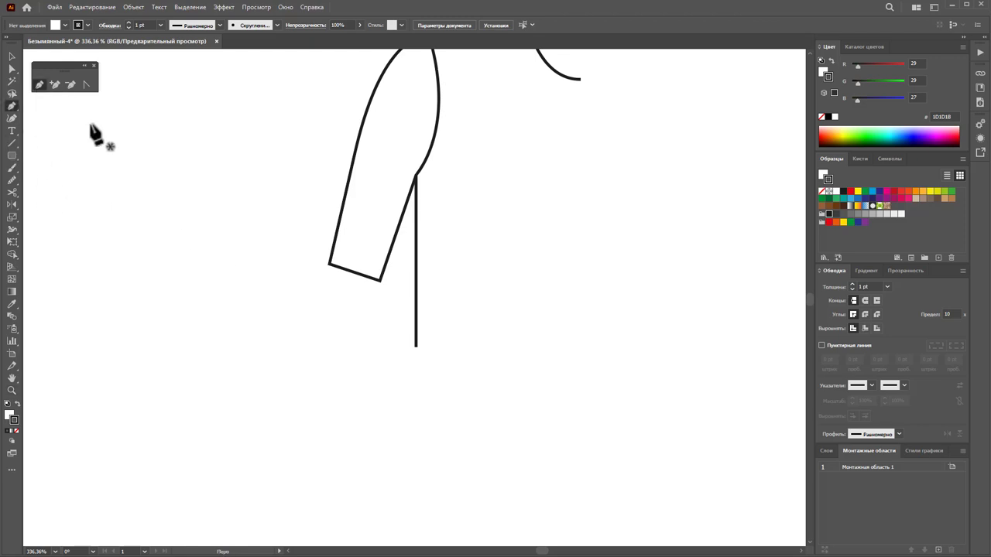
pyautogui.click(332, 253)
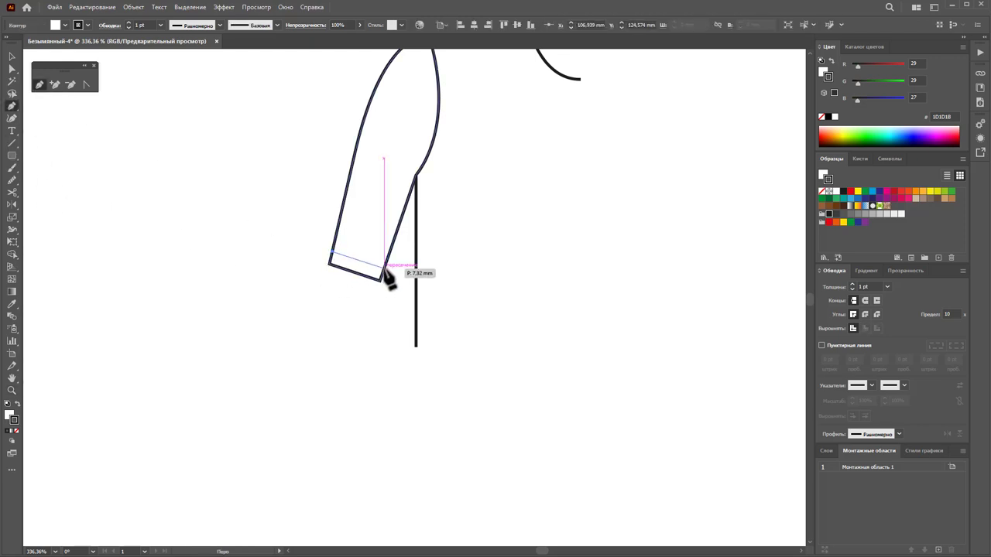
pyautogui.click(383, 268)
pyautogui.click(381, 279)
pyautogui.click(330, 264)
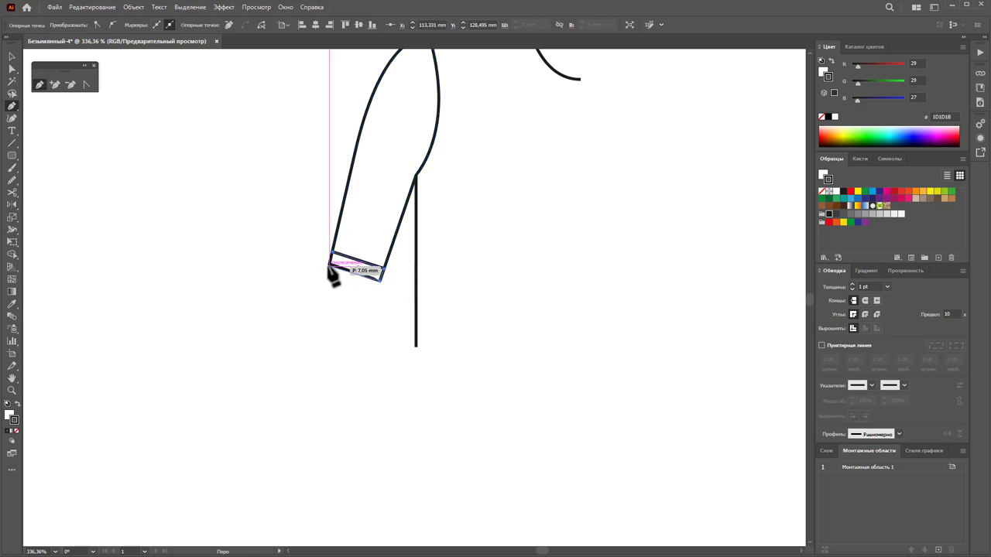
pyautogui.click(331, 254)
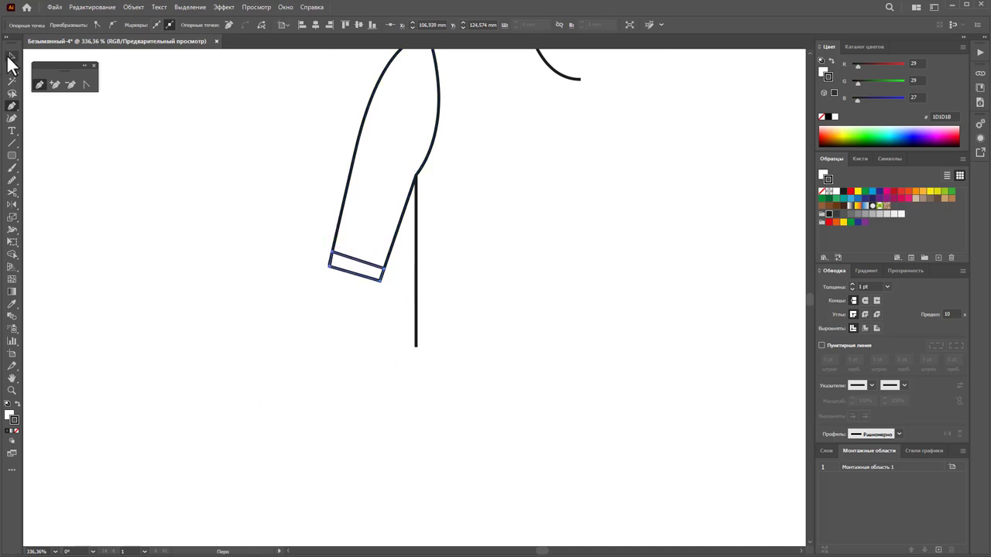
pyautogui.click(9, 57)
pyautogui.click(164, 263)
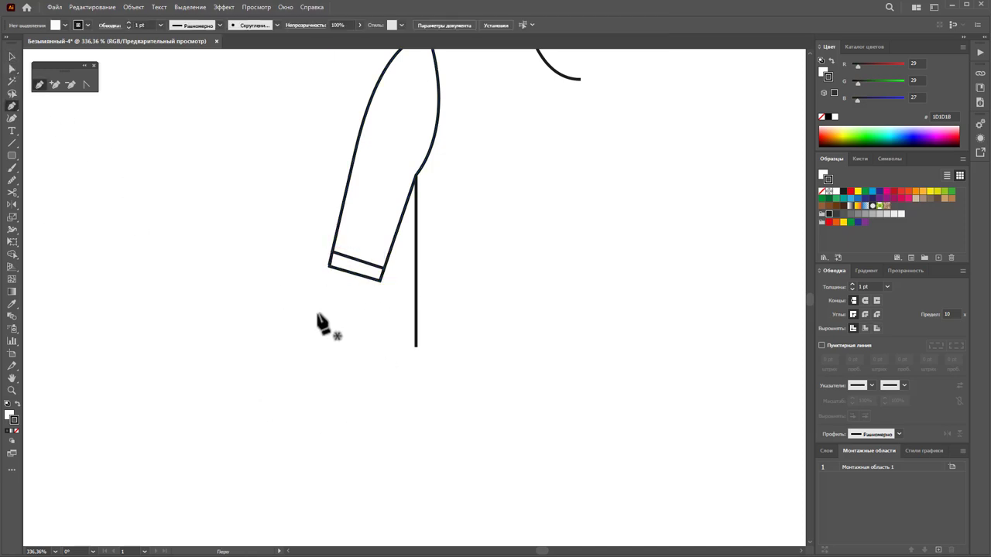
# - Pen-draw a closed flounce outline with a wavy hem from the wrist band's corners
pyautogui.click(331, 265)
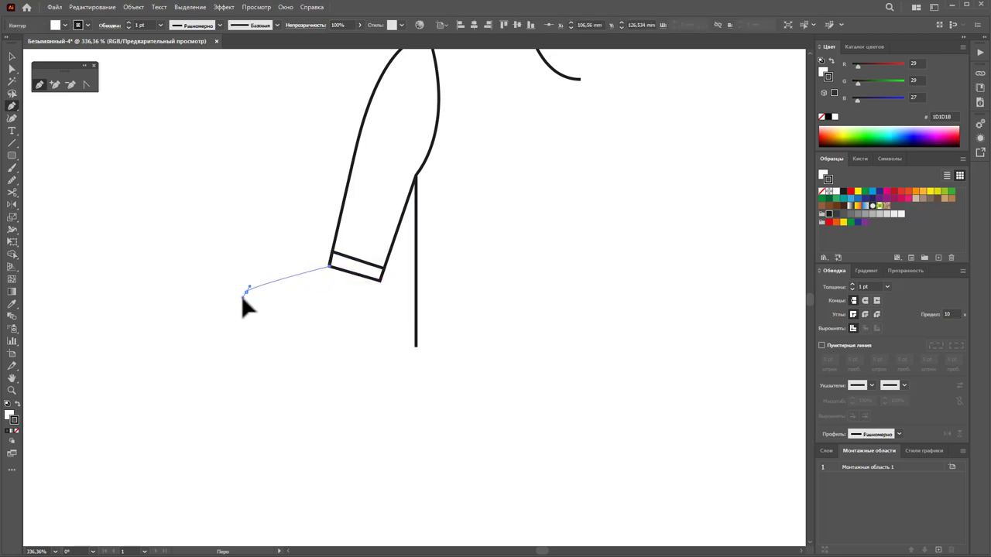
pyautogui.moveTo(241, 296)
pyautogui.mouseDown()
pyautogui.moveTo(246, 308)
pyautogui.moveTo(283, 313)
pyautogui.mouseUp()
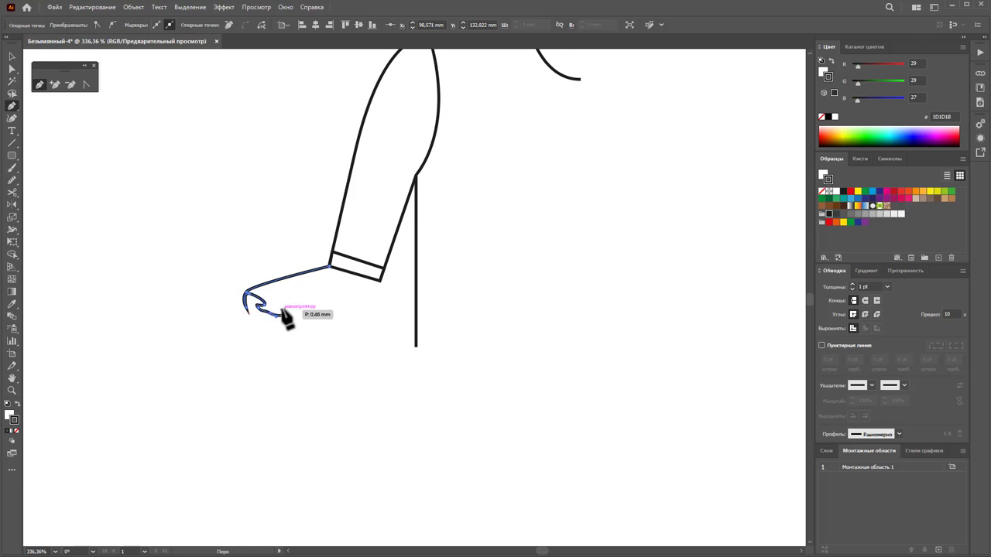
pyautogui.click(300, 313)
pyautogui.moveTo(330, 323)
pyautogui.mouseDown()
pyautogui.moveTo(371, 347)
pyautogui.moveTo(416, 349)
pyautogui.mouseUp()
pyautogui.click(381, 280)
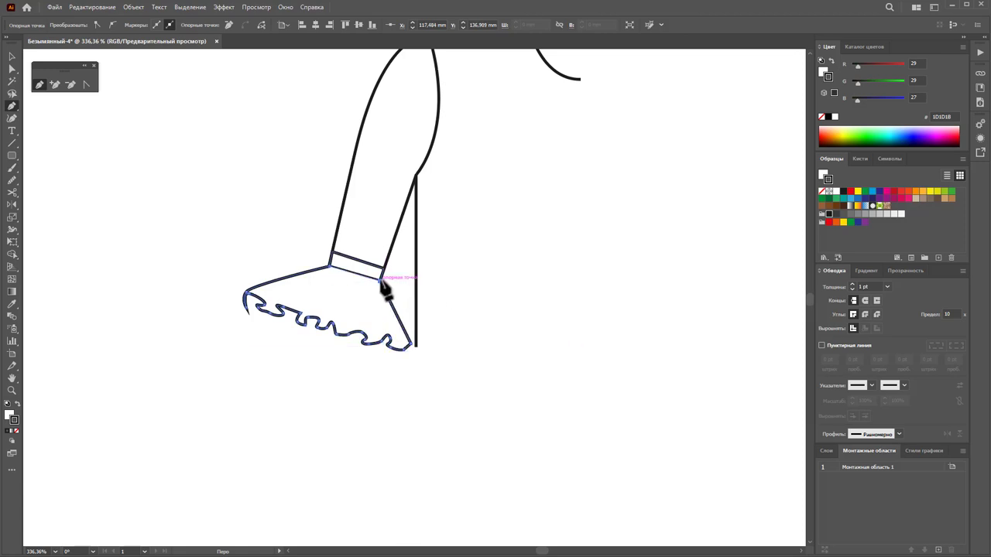
pyautogui.click(329, 267)
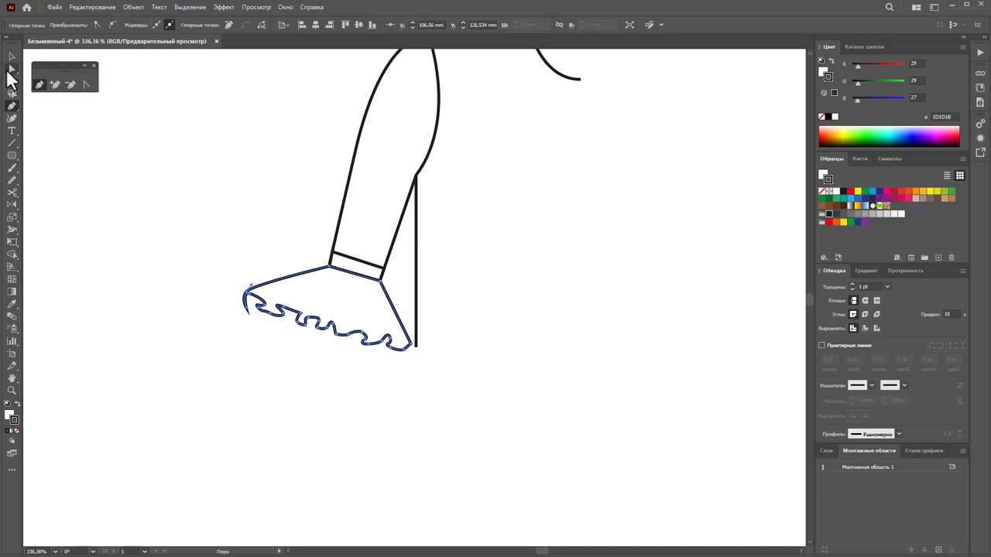
# - Remove the extra anchor points at the flounce's left end and first hem wave
pyautogui.click(68, 85)
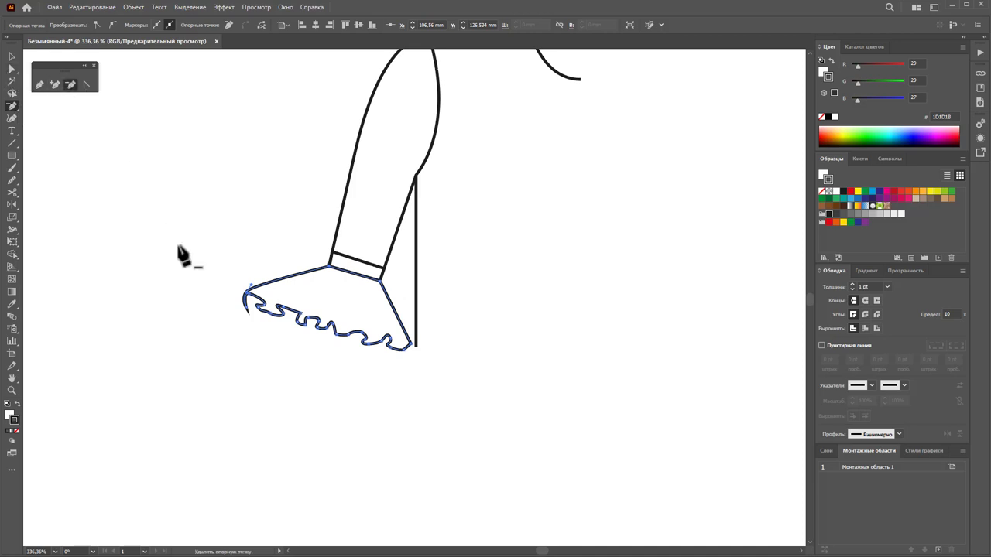
pyautogui.click(247, 306)
pyautogui.click(246, 295)
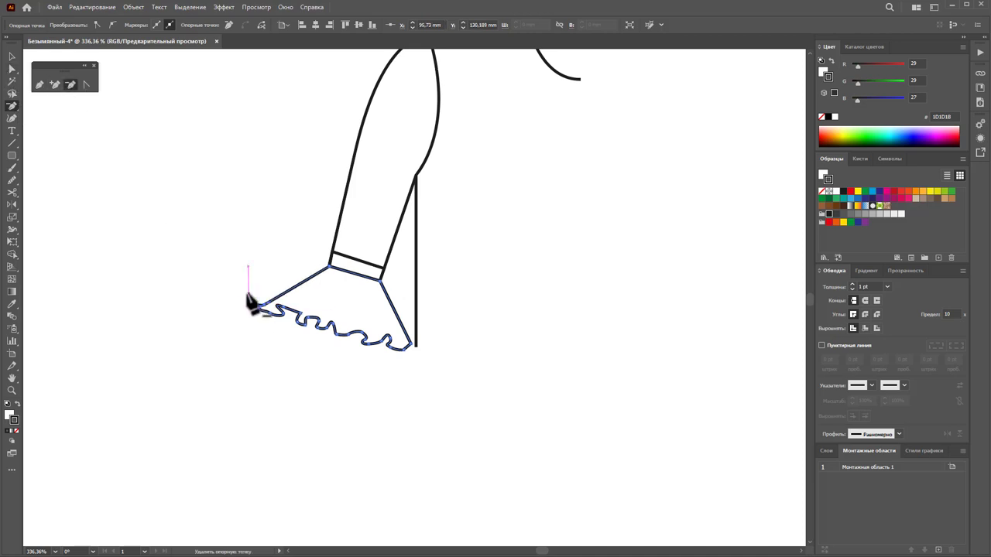
pyautogui.click(262, 312)
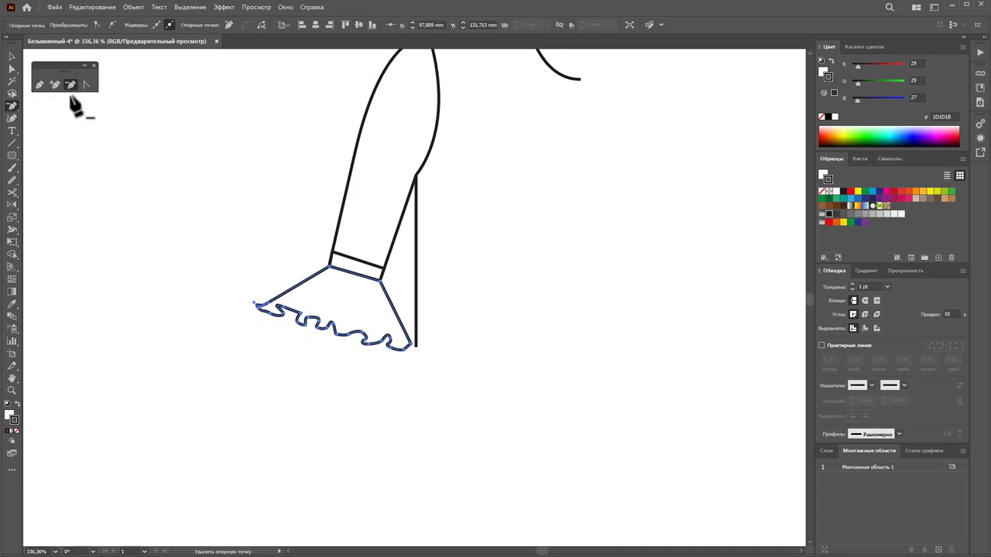
# - Convert the flounce's left side and hem's right end into smooth curves
pyautogui.click(86, 85)
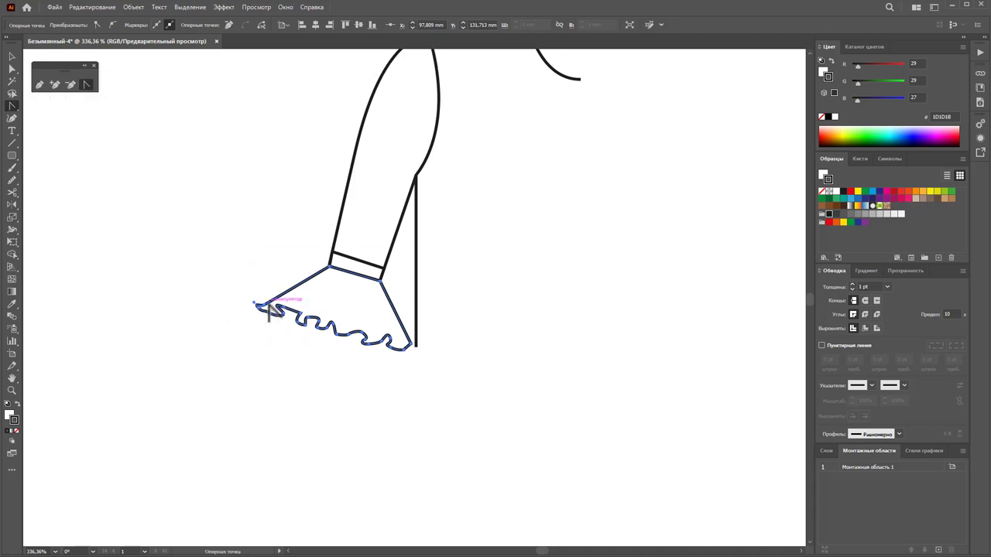
pyautogui.moveTo(259, 304); pyautogui.dragTo(267, 282)
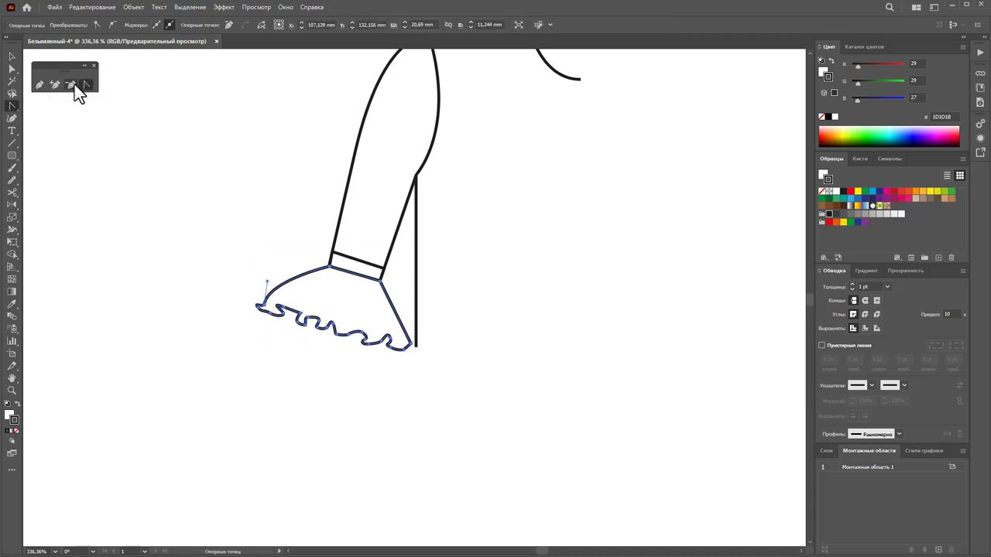
pyautogui.click(259, 304)
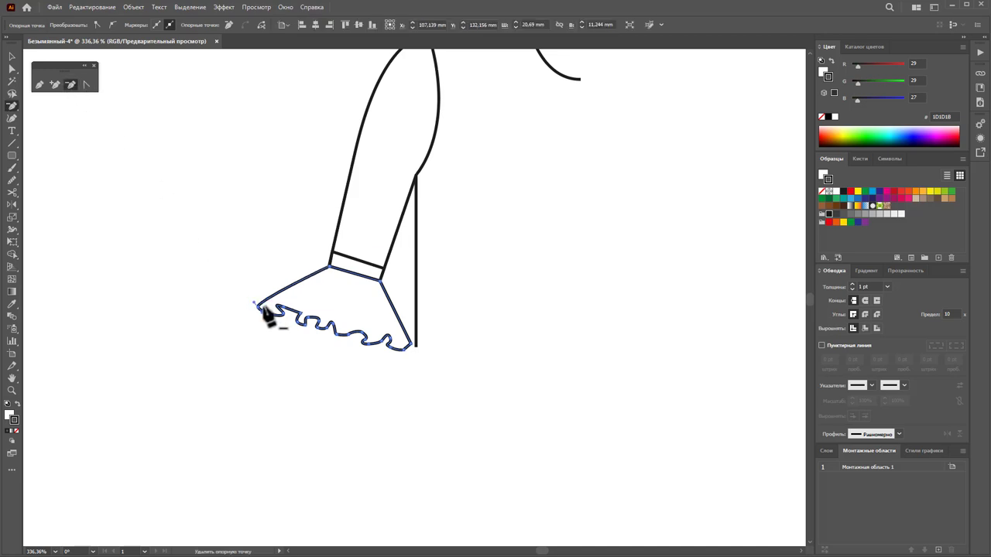
pyautogui.click(88, 86)
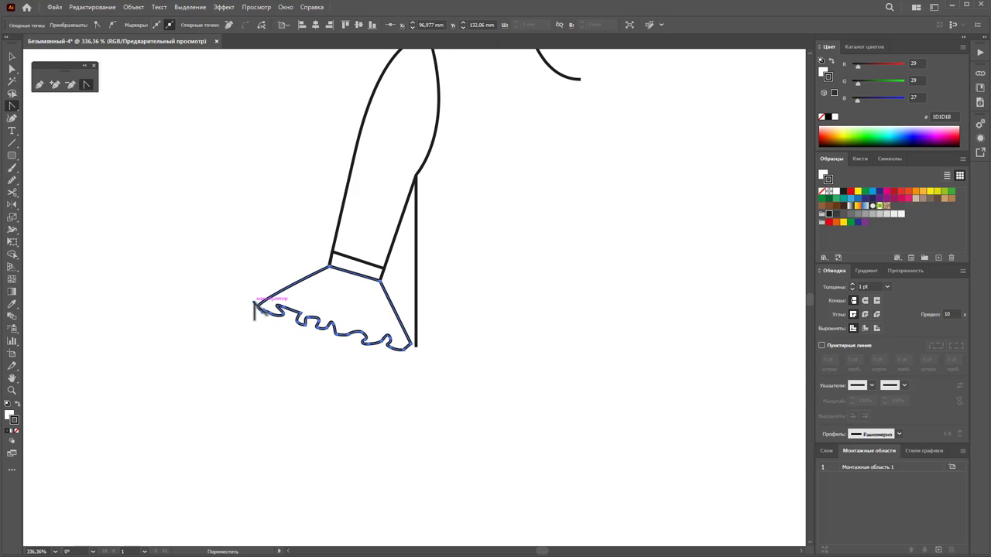
pyautogui.moveTo(256, 305); pyautogui.dragTo(264, 279)
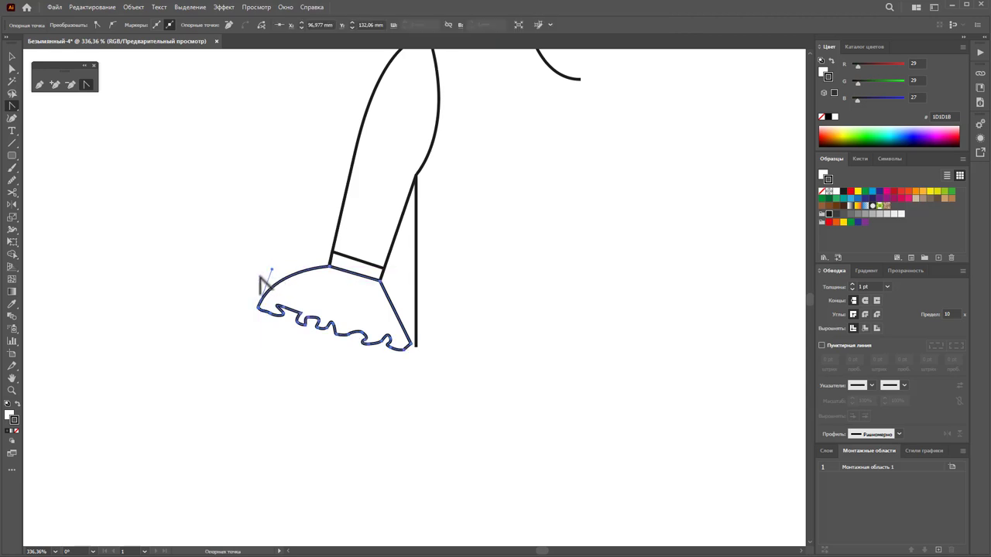
pyautogui.press('a')
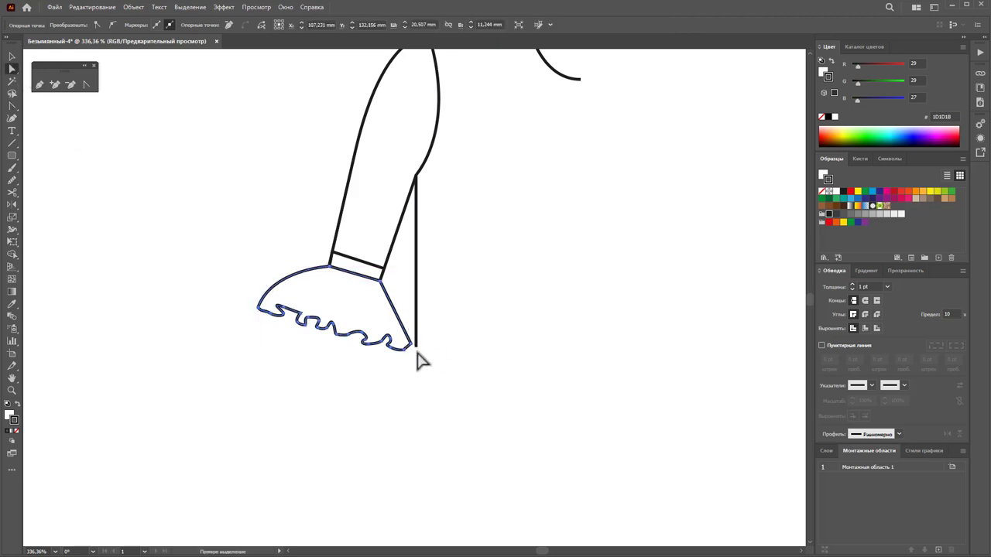
pyautogui.click(88, 85)
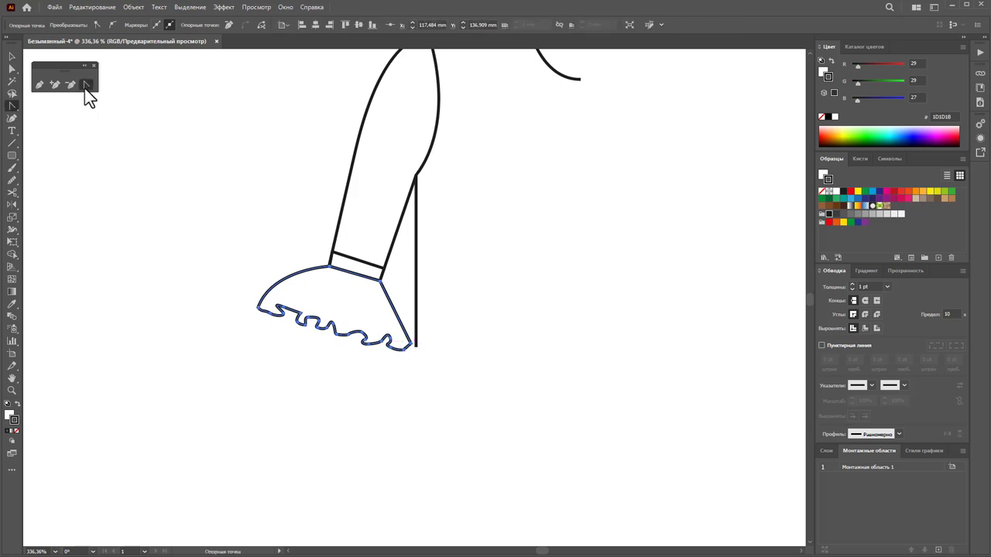
pyautogui.moveTo(411, 346); pyautogui.dragTo(419, 317)
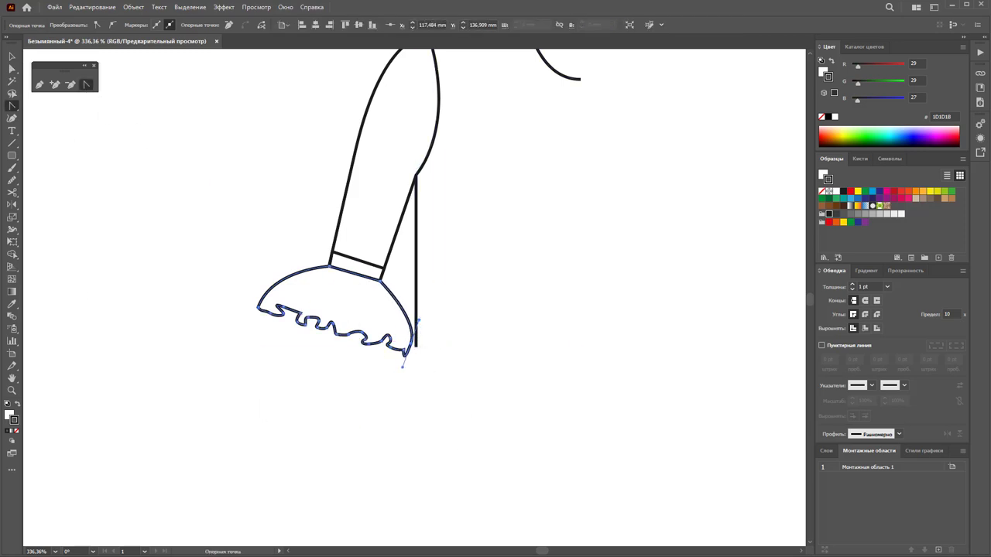
pyautogui.click(11, 60)
pyautogui.click(303, 405)
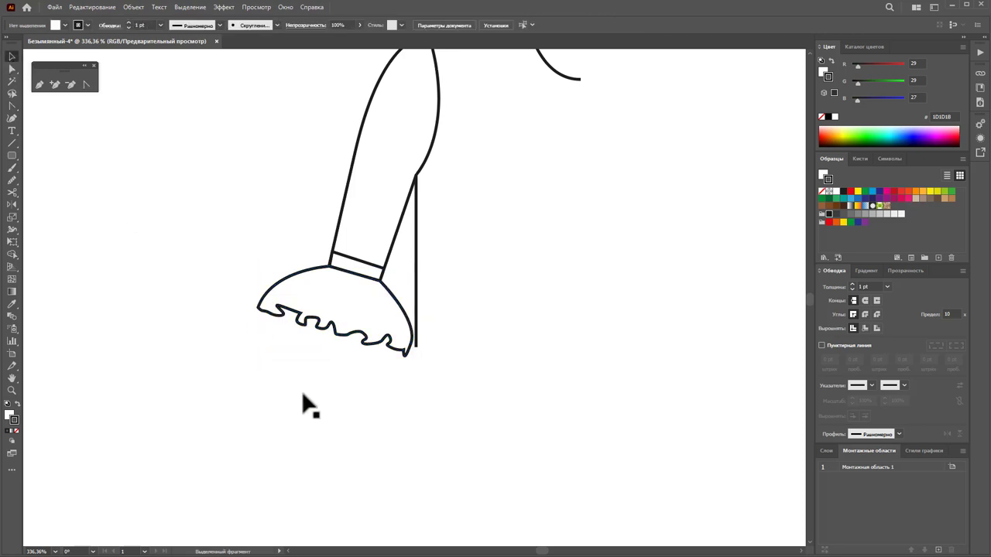
# - Draw a curved fold line and a straight fold line inside the flounce
pyautogui.click(332, 334)
pyautogui.click(175, 336)
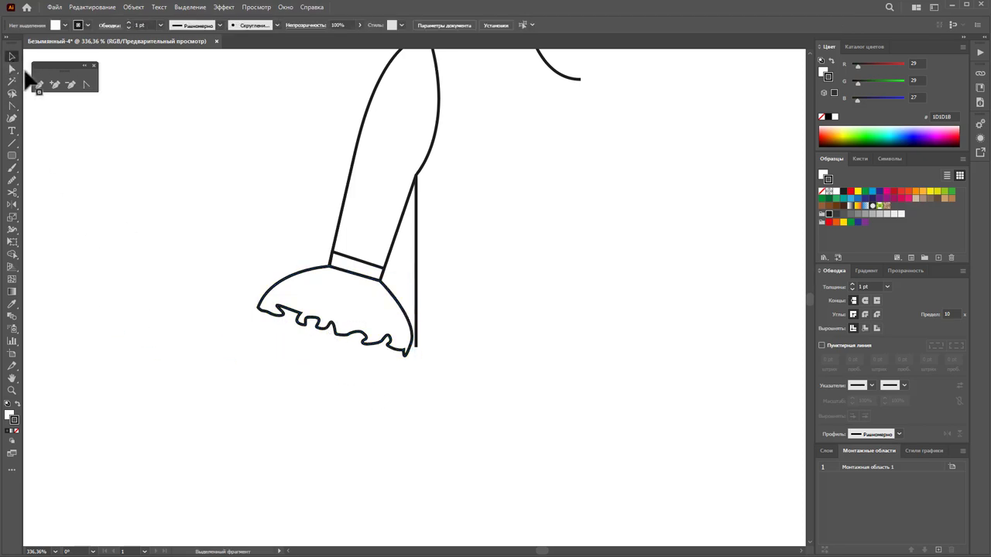
pyautogui.click(277, 307)
pyautogui.moveTo(296, 288); pyautogui.dragTo(322, 280)
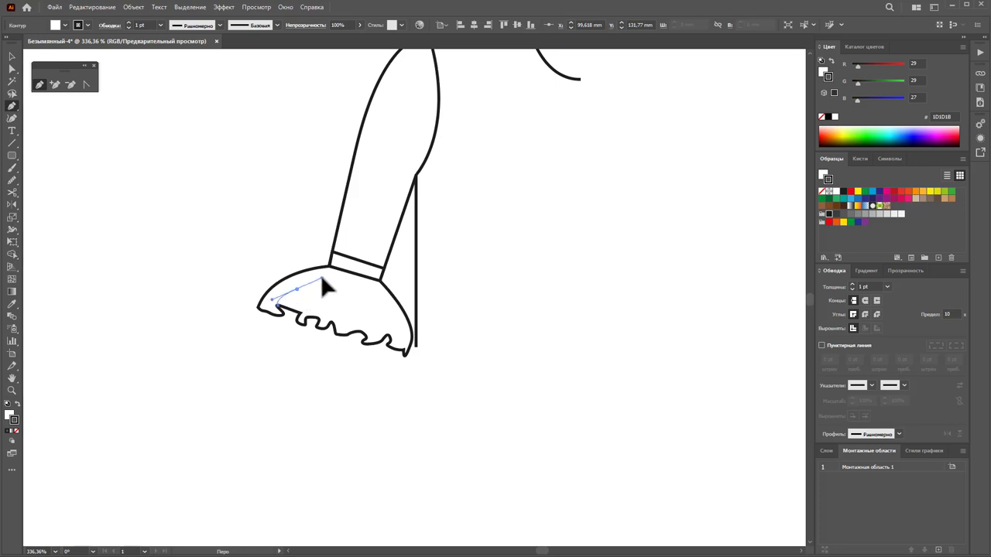
pyautogui.click(329, 269)
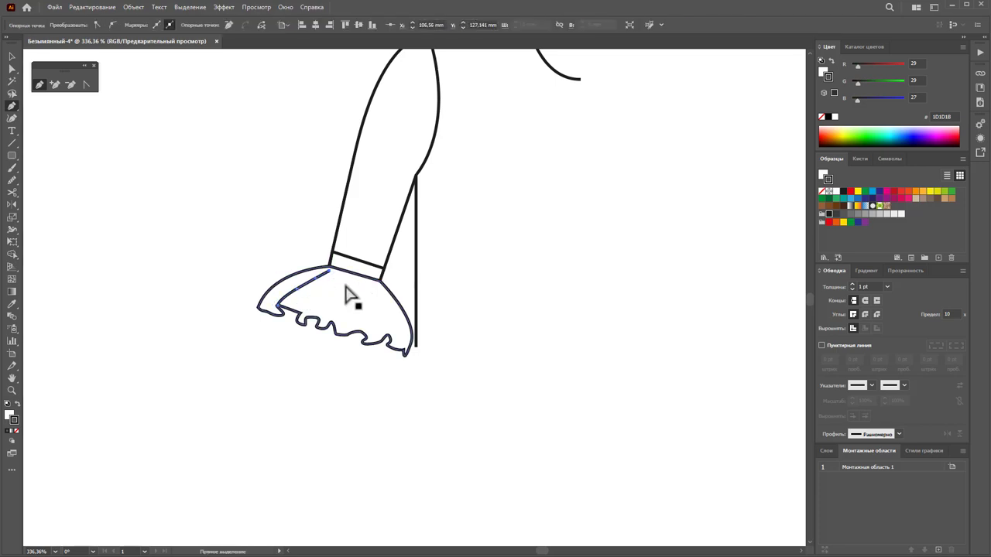
pyautogui.click(334, 279)
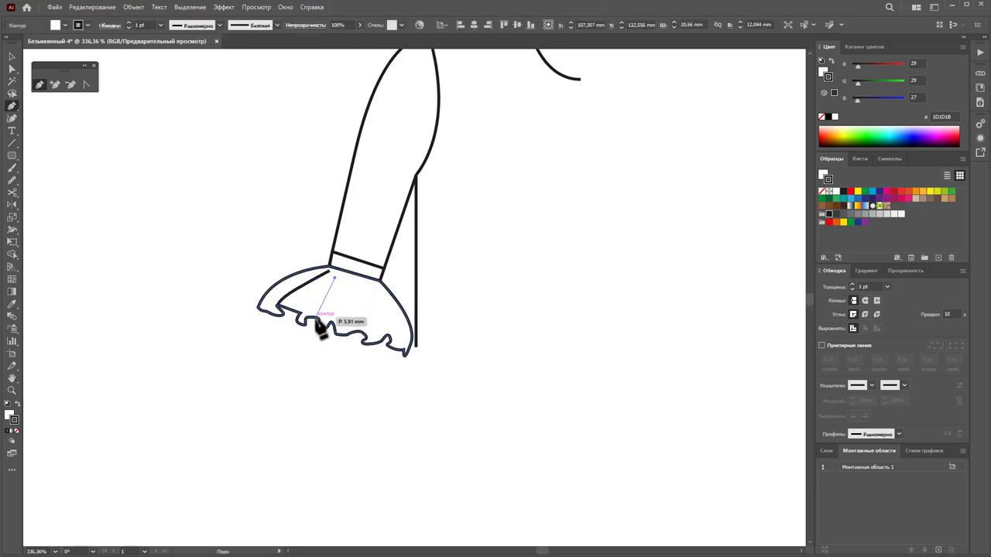
pyautogui.click(318, 319)
pyautogui.press('ctrl')
# - Add two more fold lines running down toward the flounce hem
pyautogui.keyDown('ctrl'); pyautogui.click(353, 311); pyautogui.keyUp('ctrl')
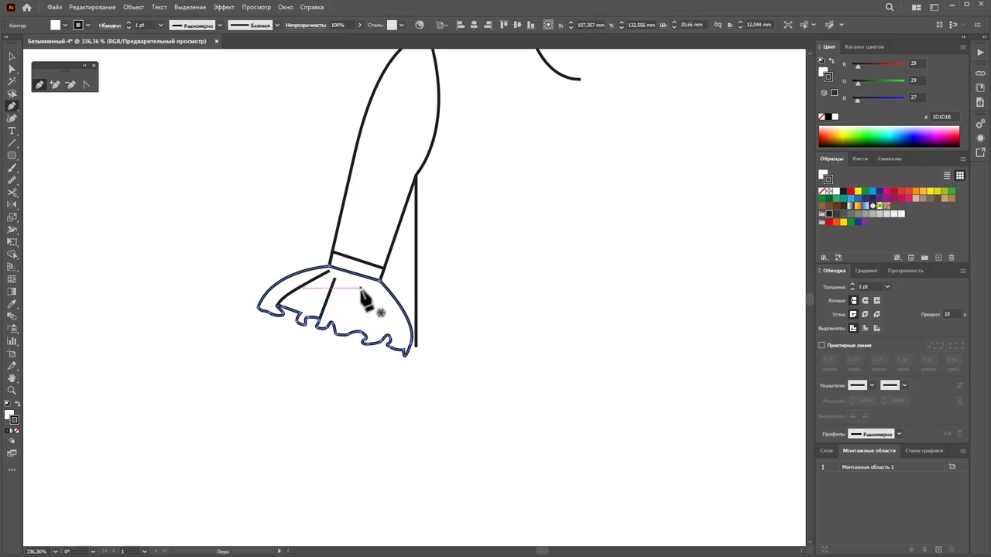
pyautogui.click(356, 285)
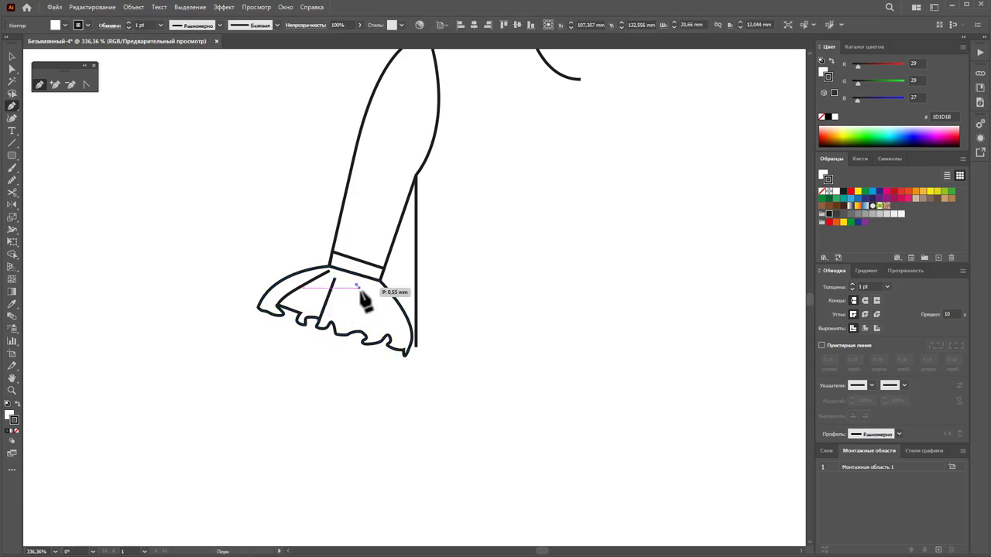
pyautogui.click(364, 338)
pyautogui.keyDown('ctrl'); pyautogui.click(372, 369); pyautogui.keyUp('ctrl')
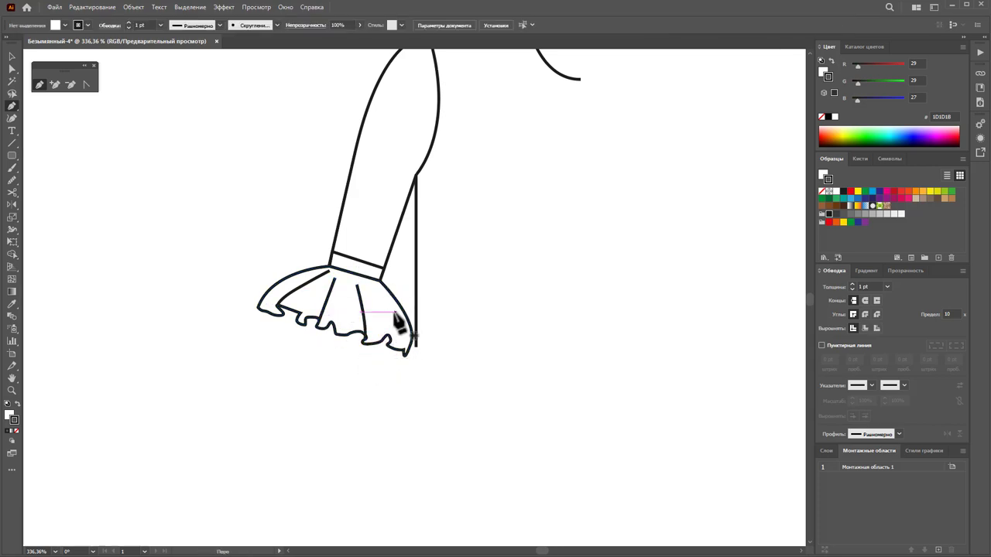
pyautogui.click(374, 280)
pyautogui.click(389, 335)
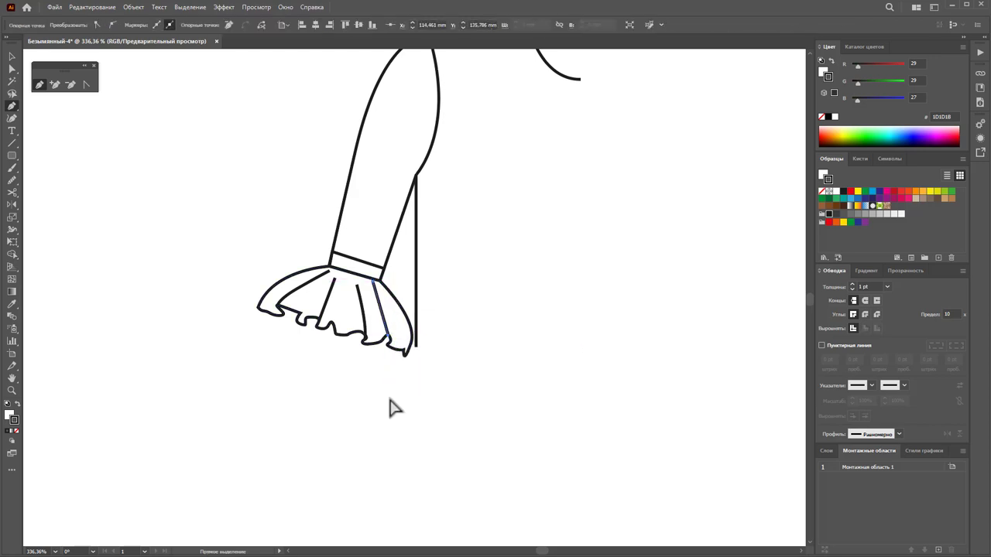
pyautogui.keyDown('ctrl'); pyautogui.click(390, 404); pyautogui.keyUp('ctrl')
# - Add further fold lines on the flounce's centre and left side
pyautogui.click(338, 303)
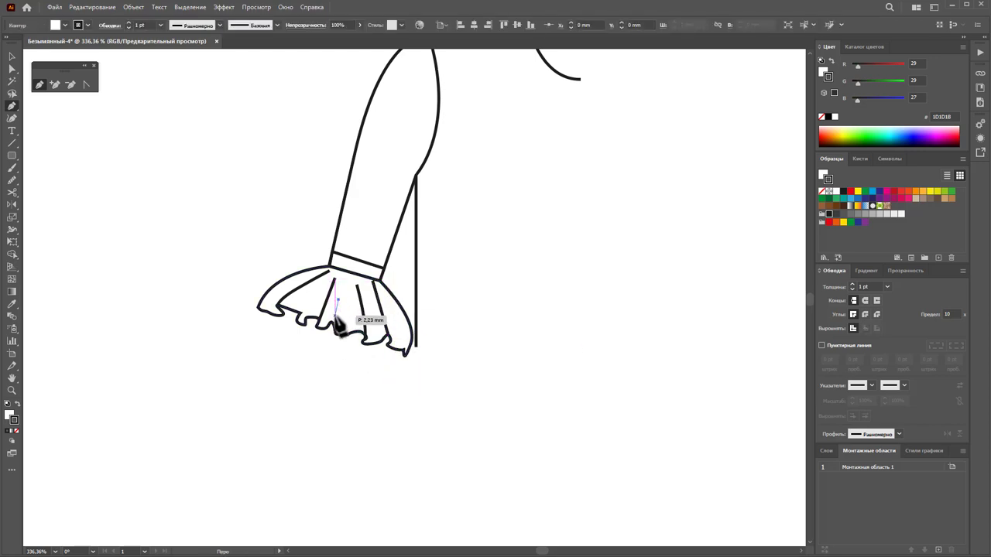
pyautogui.click(335, 331)
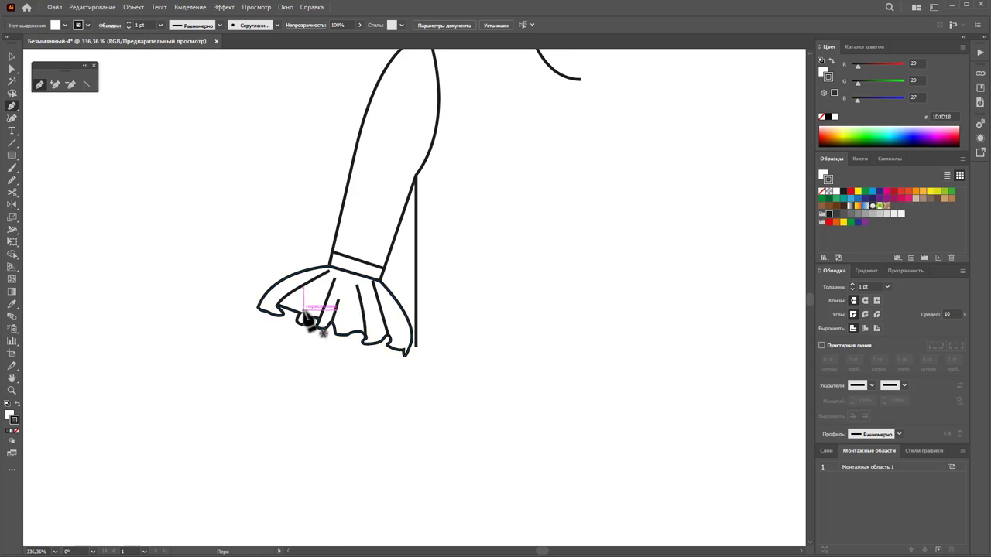
pyautogui.click(318, 288)
pyautogui.click(301, 315)
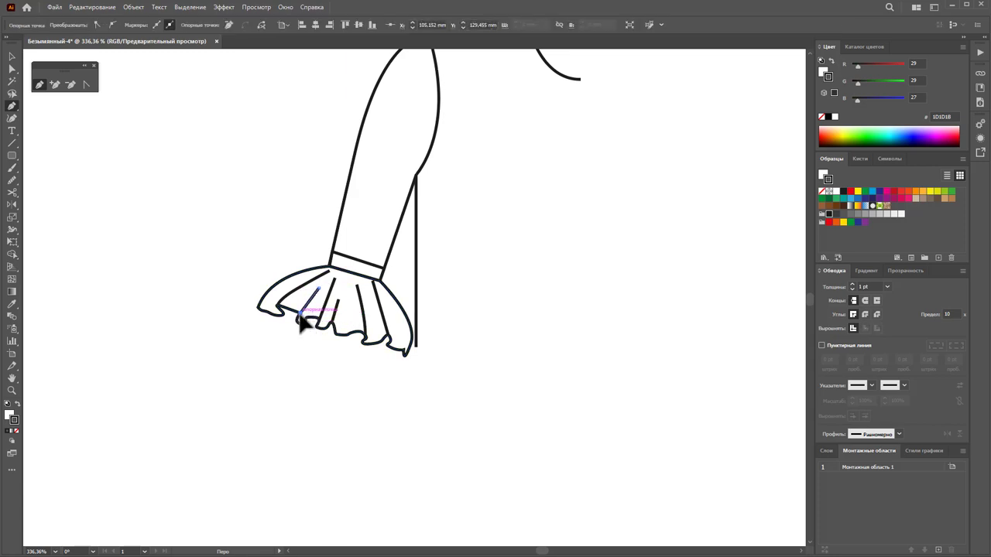
pyautogui.keyDown('ctrl'); pyautogui.click(315, 389); pyautogui.keyUp('ctrl')
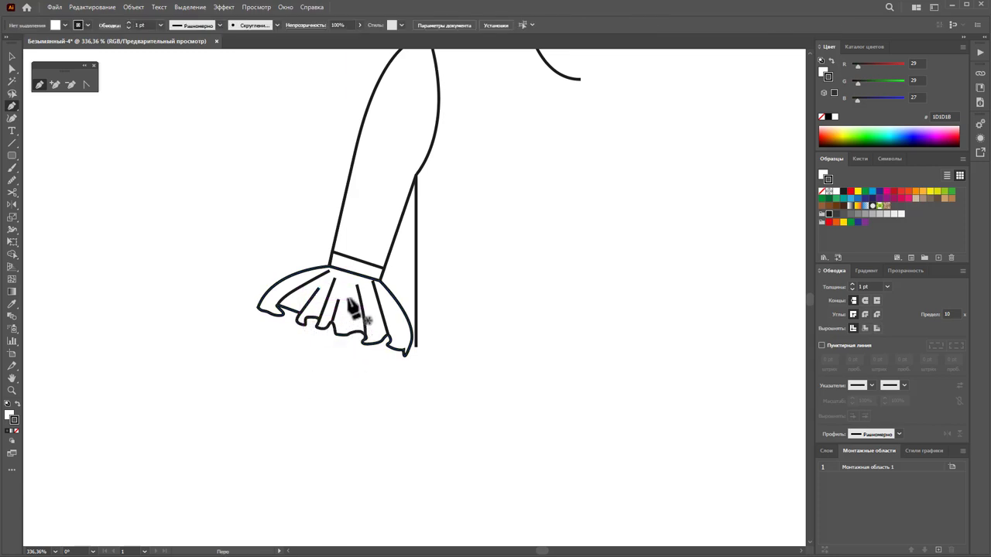
pyautogui.click(347, 299)
pyautogui.click(347, 331)
pyautogui.keyDown('ctrl'); pyautogui.click(352, 383); pyautogui.keyUp('ctrl')
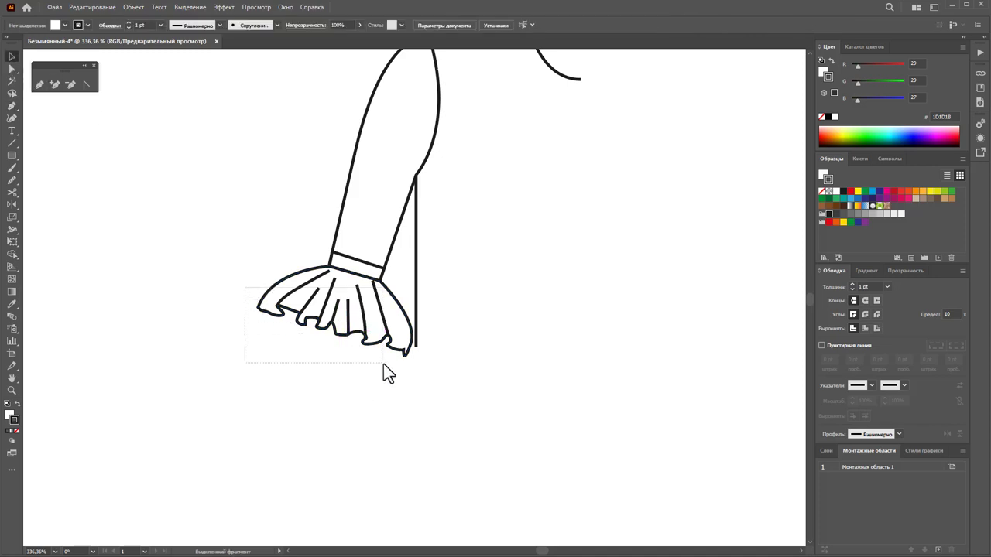
# - Give the fold lines a 0.5 pt stroke with a tapered width profile
pyautogui.moveTo(383, 364); pyautogui.dragTo(408, 364)
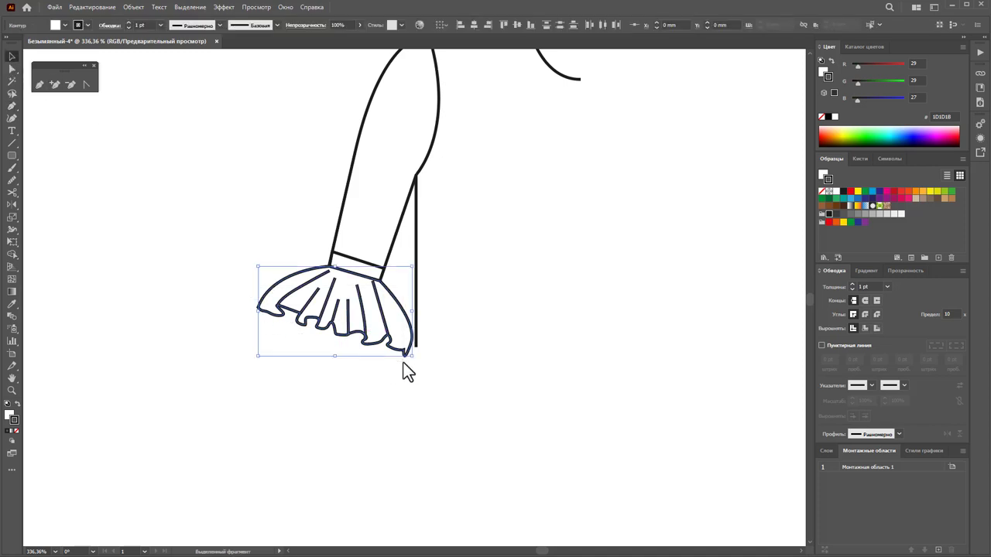
pyautogui.keyDown('shift'); pyautogui.click(400, 305); pyautogui.keyUp('shift')
pyautogui.click(888, 287)
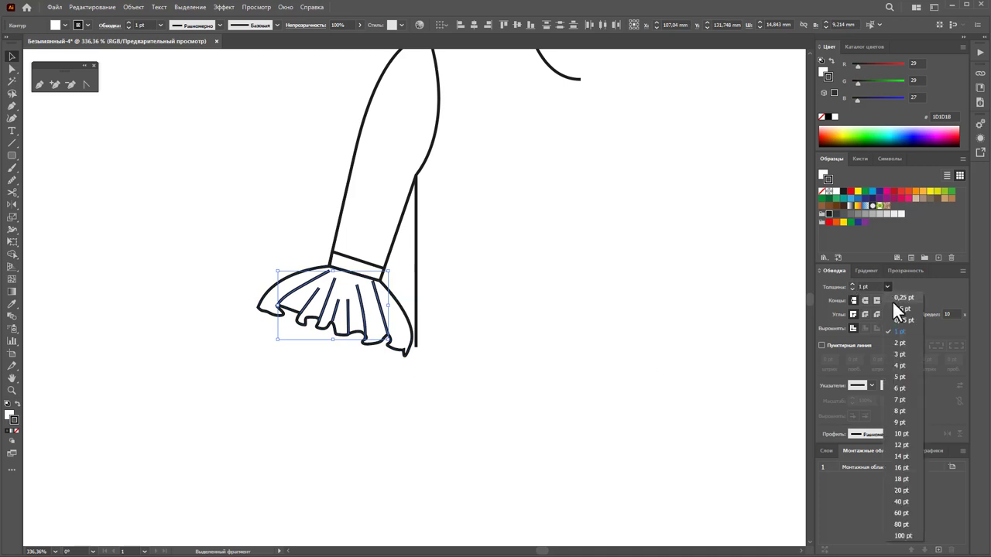
pyautogui.click(895, 309)
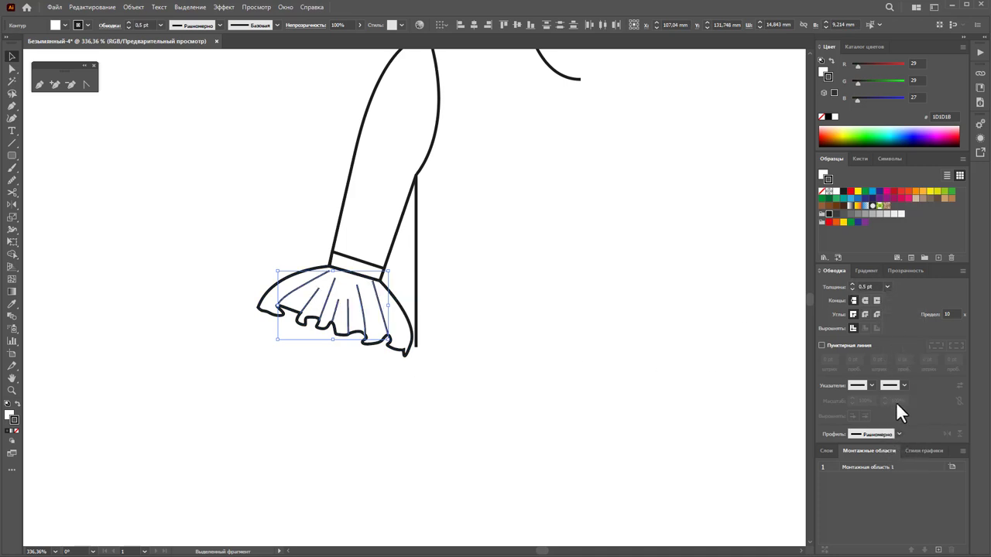
pyautogui.click(897, 434)
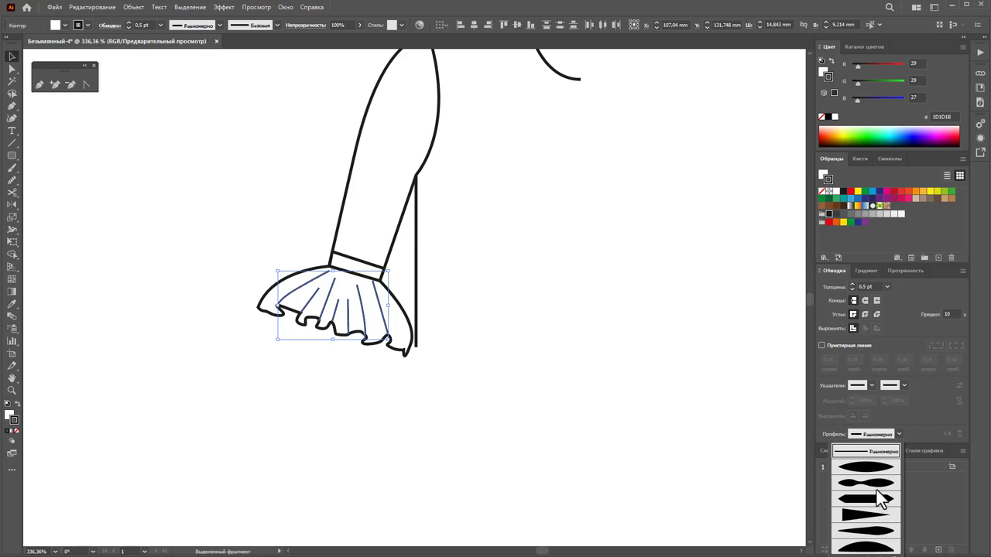
pyautogui.click(887, 487)
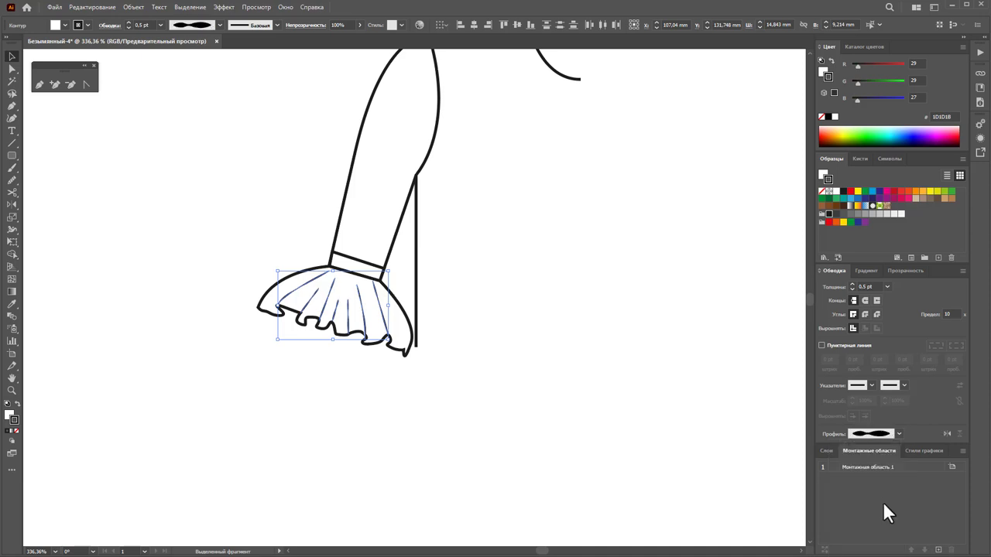
pyautogui.click(895, 433)
pyautogui.click(881, 529)
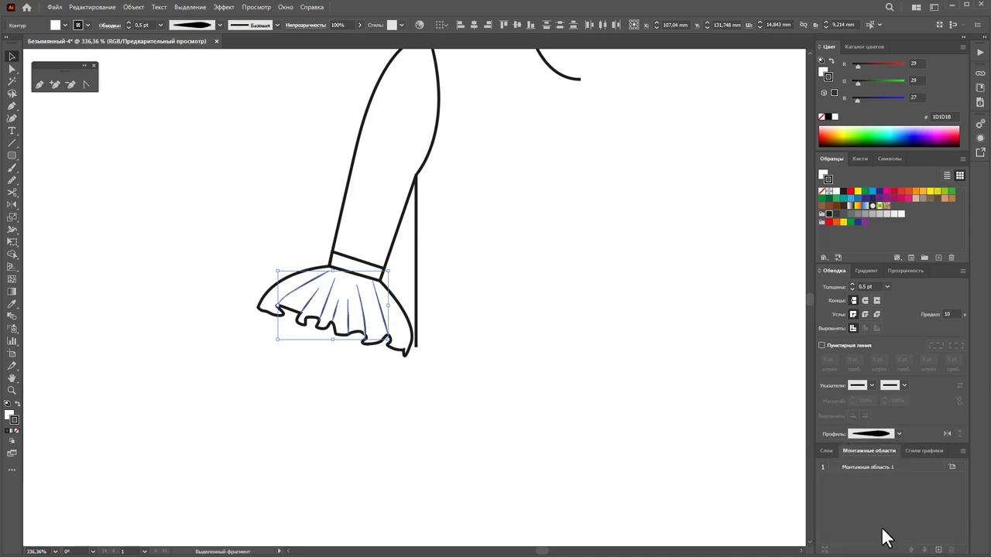
pyautogui.click(515, 359)
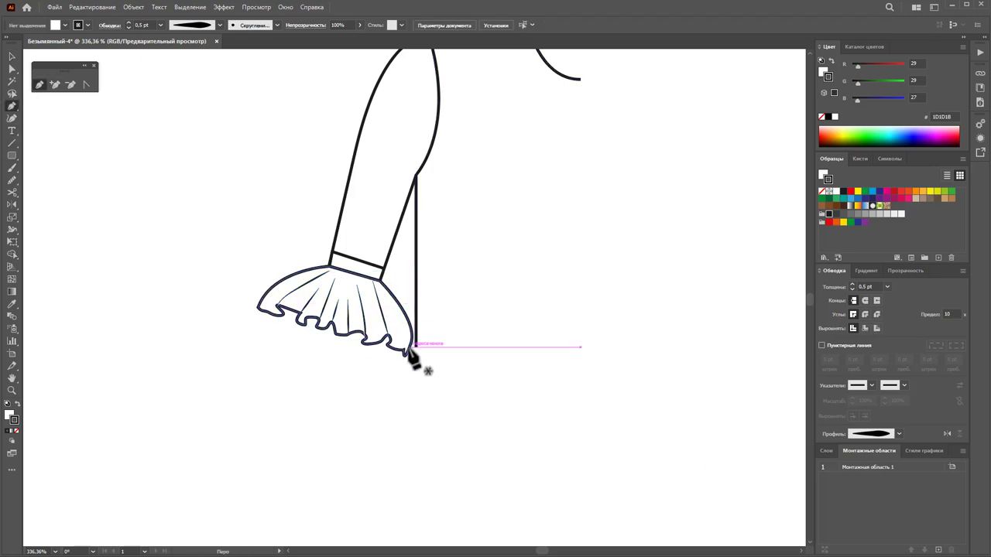
# - Set the small right-end fold line to 0.5 pt with an elliptical width profile
pyautogui.keyDown('ctrl'); pyautogui.click(396, 322); pyautogui.keyUp('ctrl')
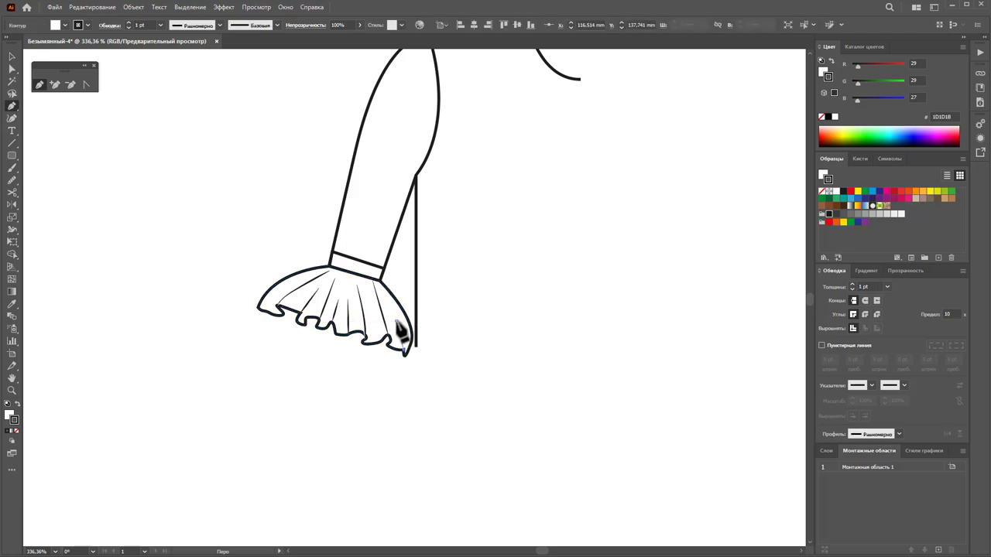
pyautogui.keyDown('ctrl'); pyautogui.click(394, 293); pyautogui.keyUp('ctrl')
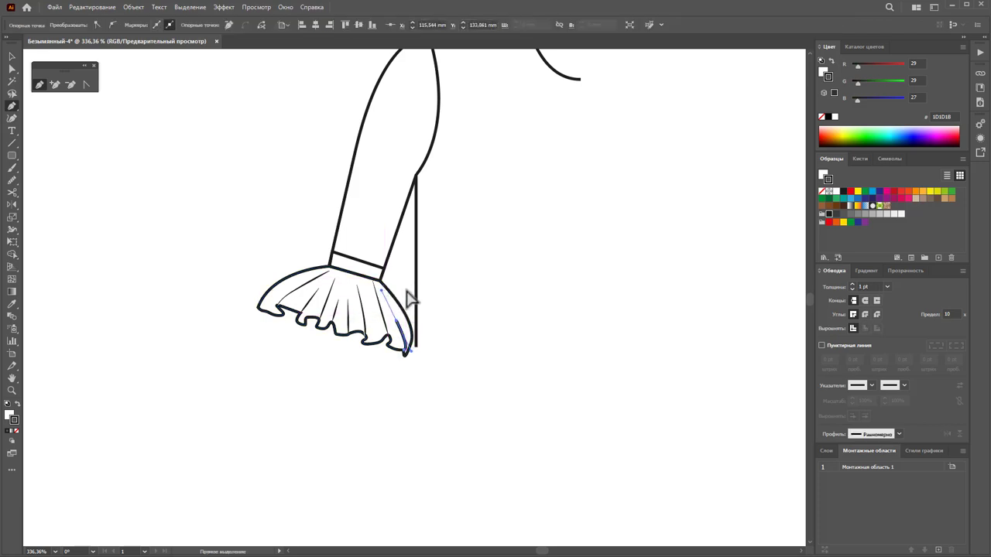
pyautogui.keyDown('ctrl'); pyautogui.click(409, 299); pyautogui.keyUp('ctrl')
pyautogui.click(12, 56)
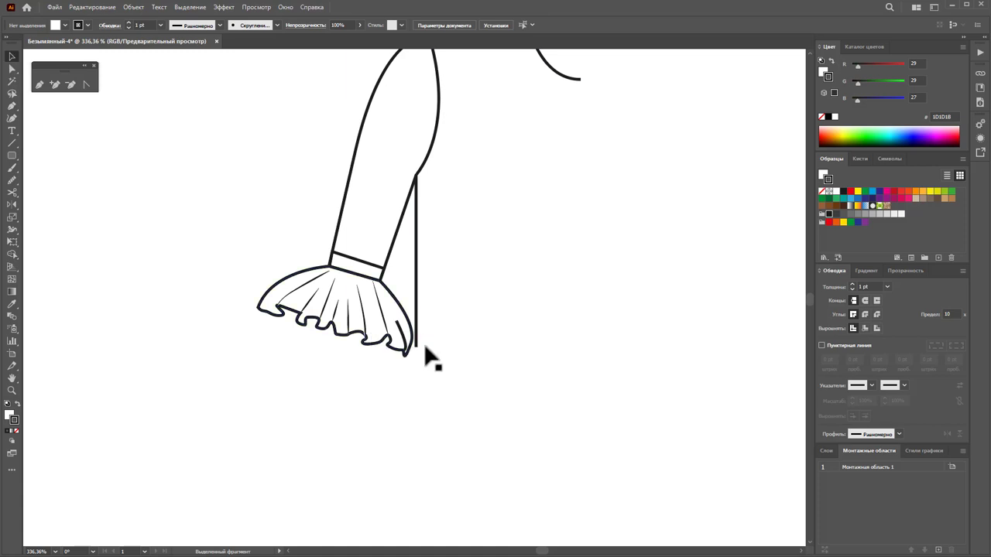
pyautogui.click(403, 333)
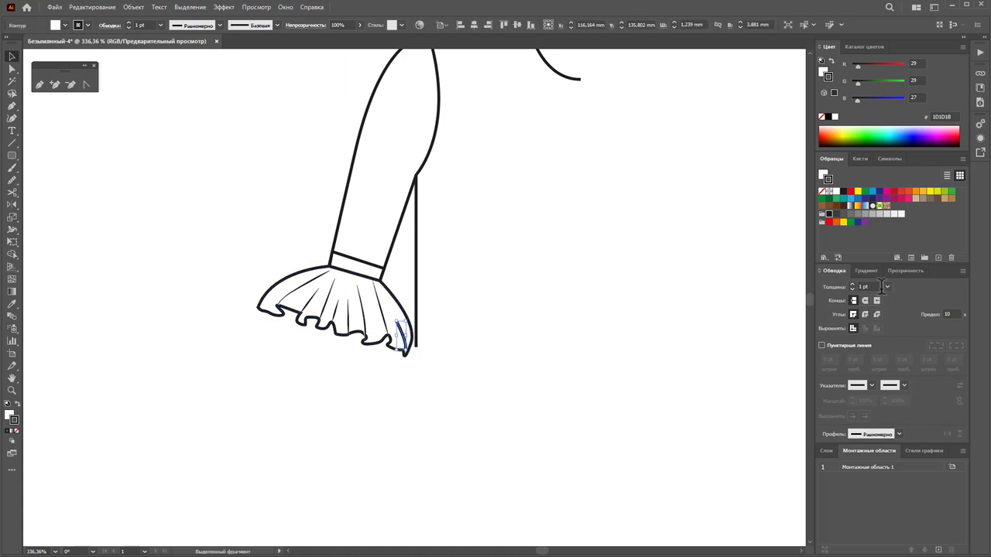
pyautogui.click(887, 287)
pyautogui.click(896, 319)
pyautogui.click(899, 434)
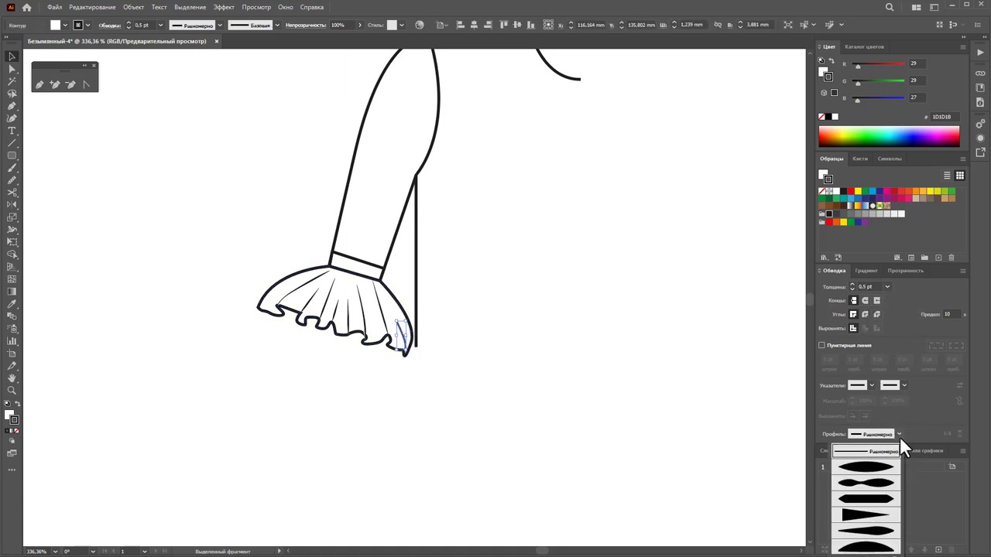
pyautogui.click(871, 468)
pyautogui.click(617, 468)
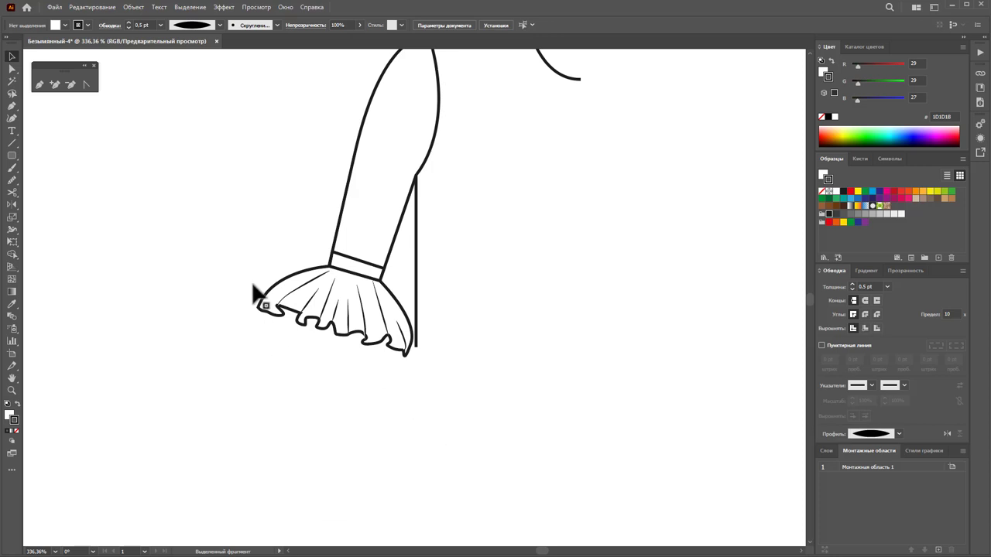
# - Group the flounce together with its fold lines
pyautogui.moveTo(253, 284); pyautogui.dragTo(408, 358)
pyautogui.rightClick(387, 309)
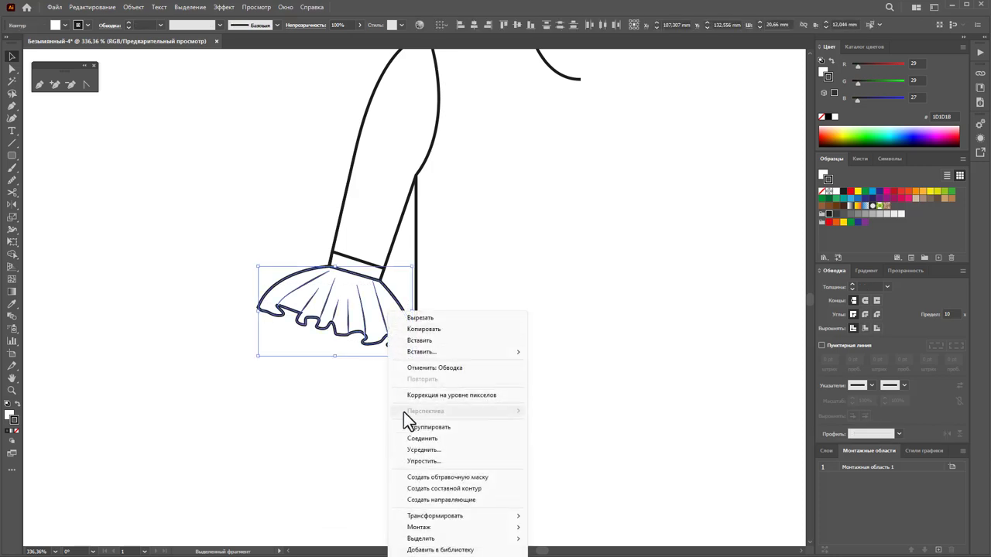
pyautogui.click(414, 425)
pyautogui.moveTo(391, 335); pyautogui.dragTo(362, 439)
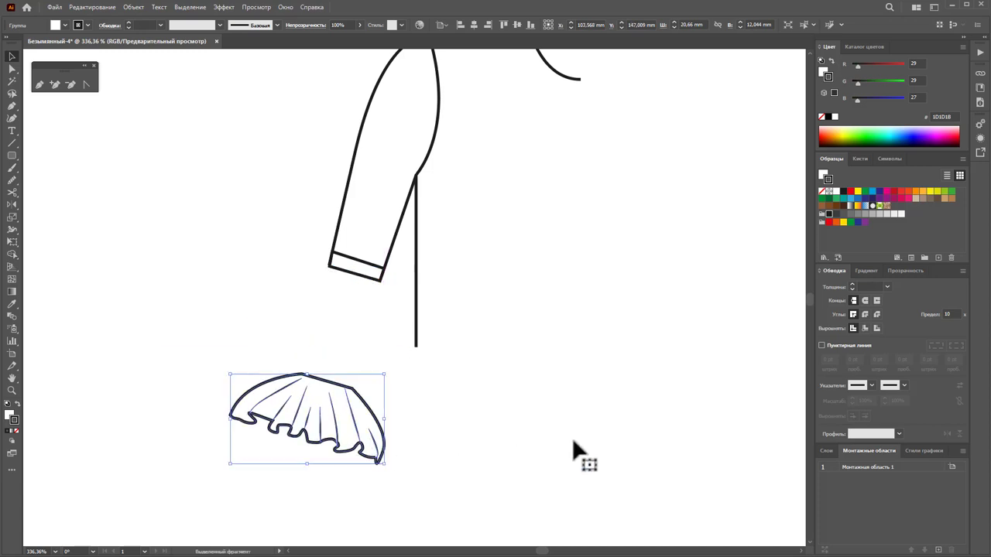
pyautogui.hotkey('ctrl', 'z')
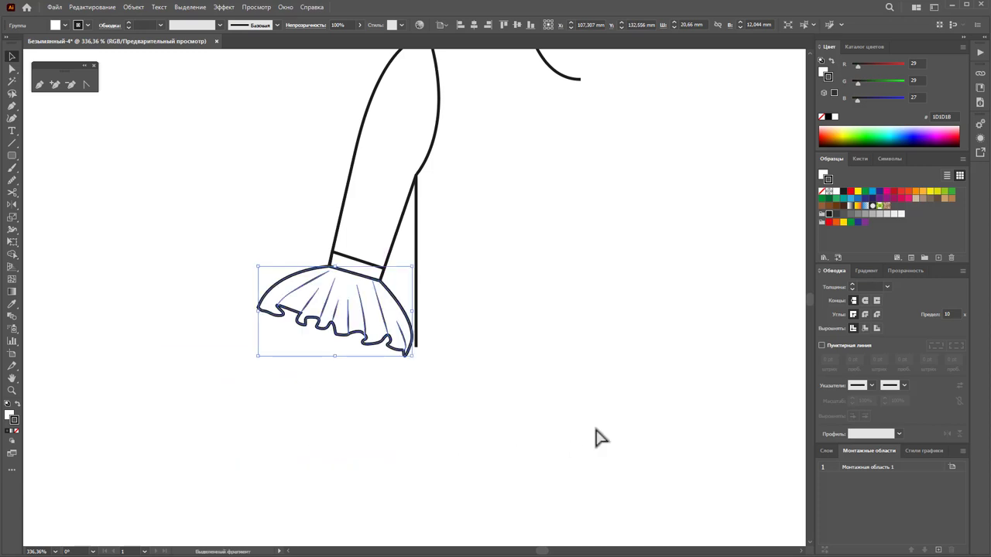
pyautogui.click(595, 438)
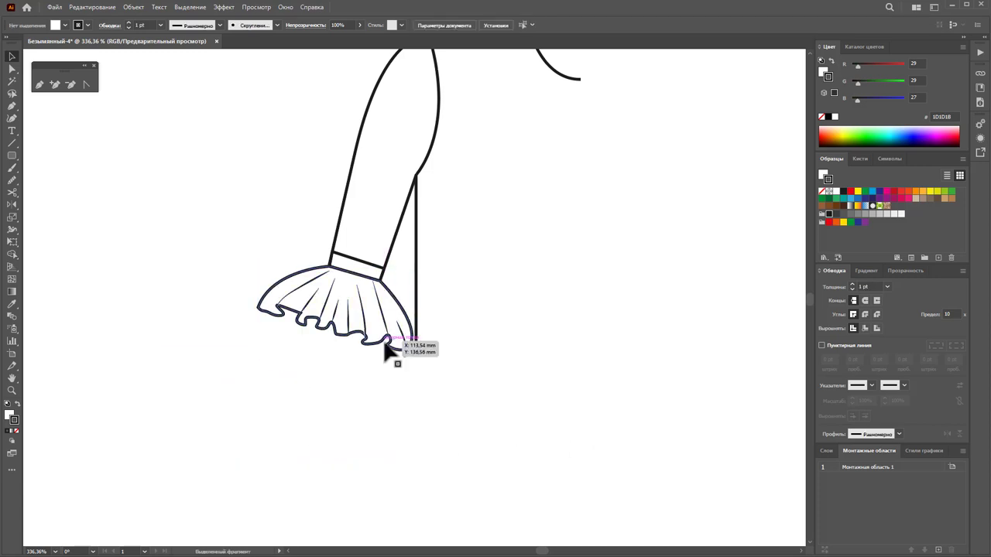
# - Make a copy of the flounce, rotating and resizing it into a tier below the original
pyautogui.moveTo(391, 343)
pyautogui.mouseDown()
pyautogui.moveTo(381, 369)
pyautogui.moveTo(332, 393)
pyautogui.mouseUp()
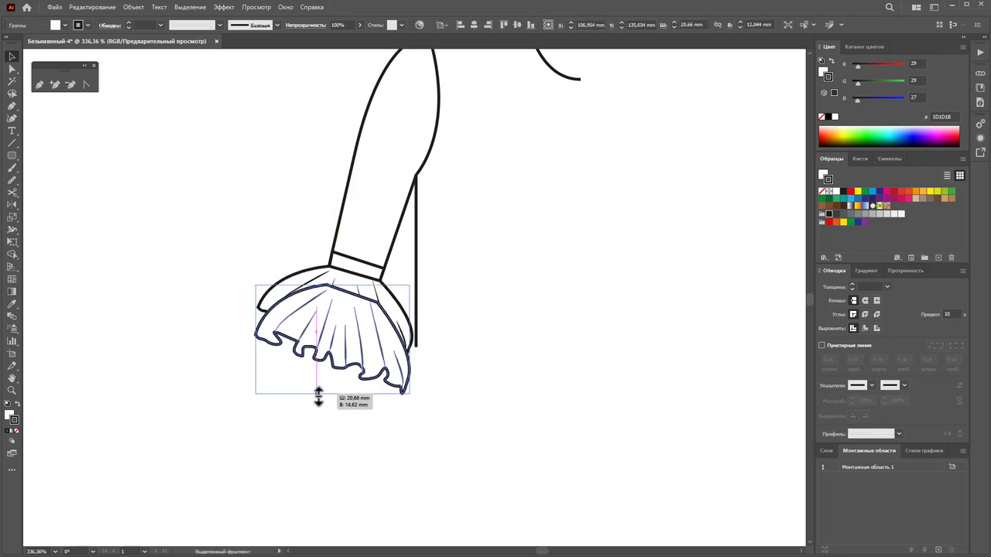
pyautogui.moveTo(416, 398); pyautogui.dragTo(422, 362)
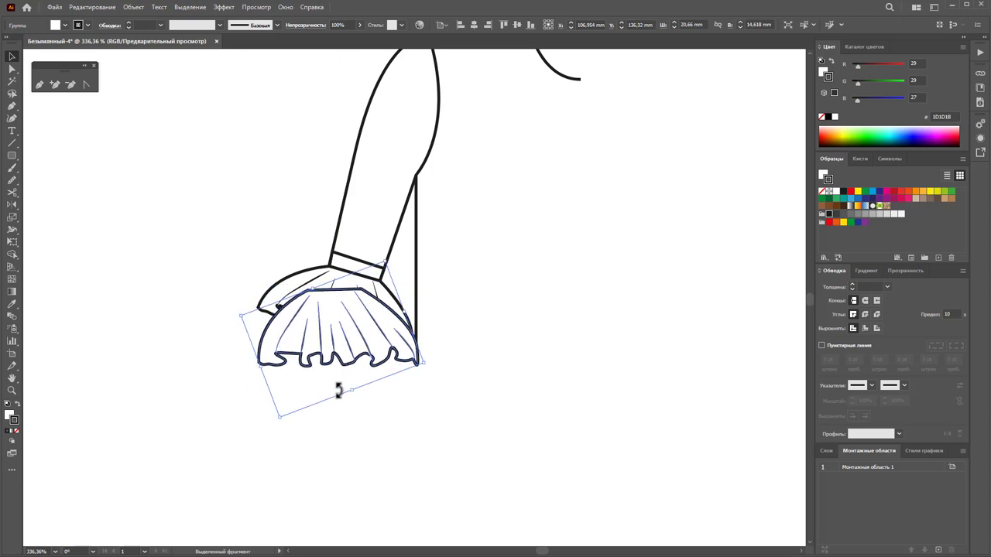
pyautogui.moveTo(353, 393); pyautogui.dragTo(356, 404)
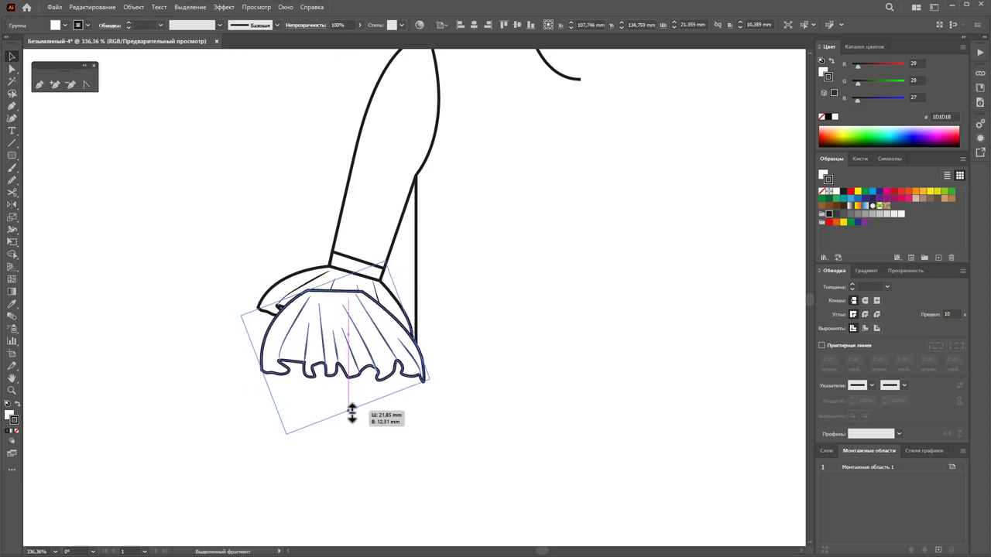
pyautogui.moveTo(431, 381); pyautogui.dragTo(402, 356)
pyautogui.moveTo(344, 329); pyautogui.dragTo(329, 453)
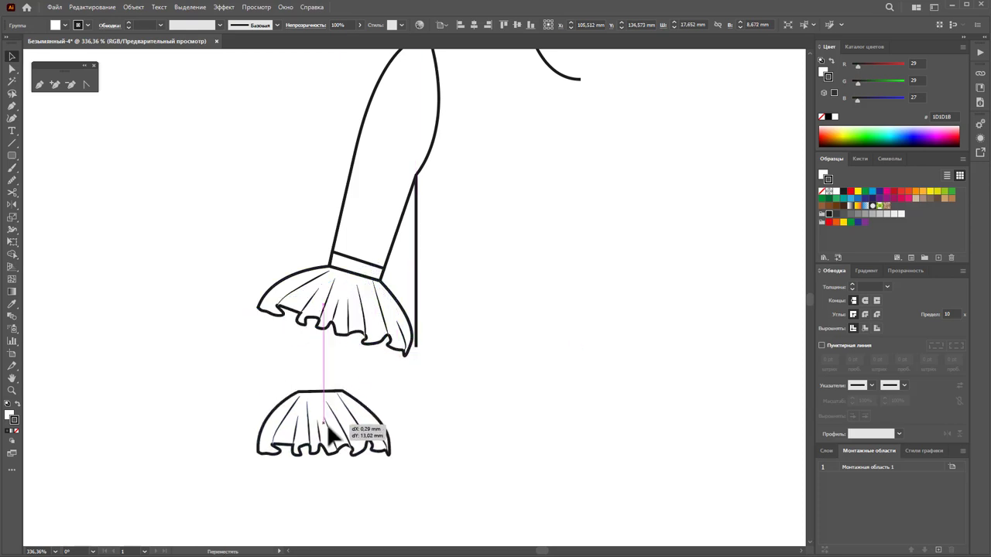
pyautogui.click(442, 435)
pyautogui.click(318, 441)
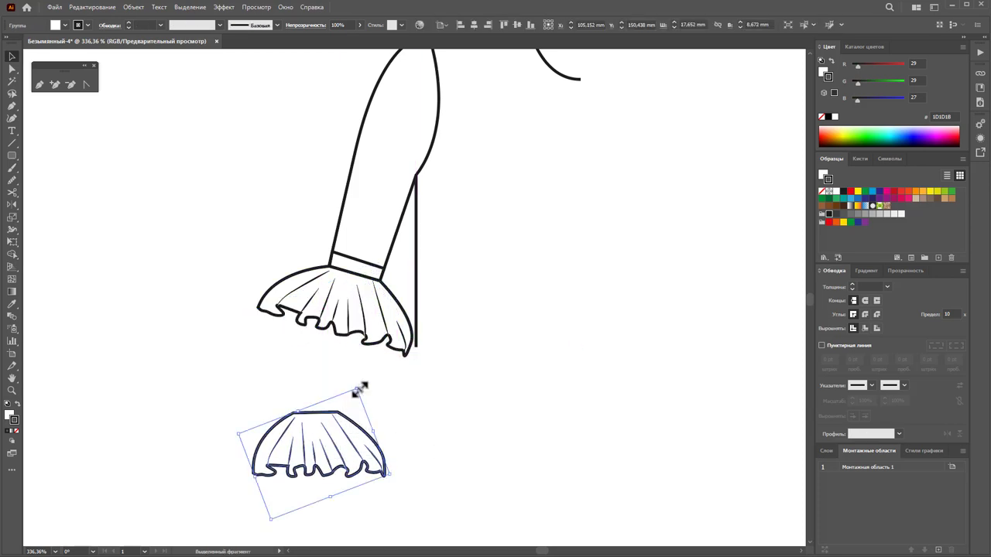
pyautogui.moveTo(358, 389); pyautogui.dragTo(392, 356)
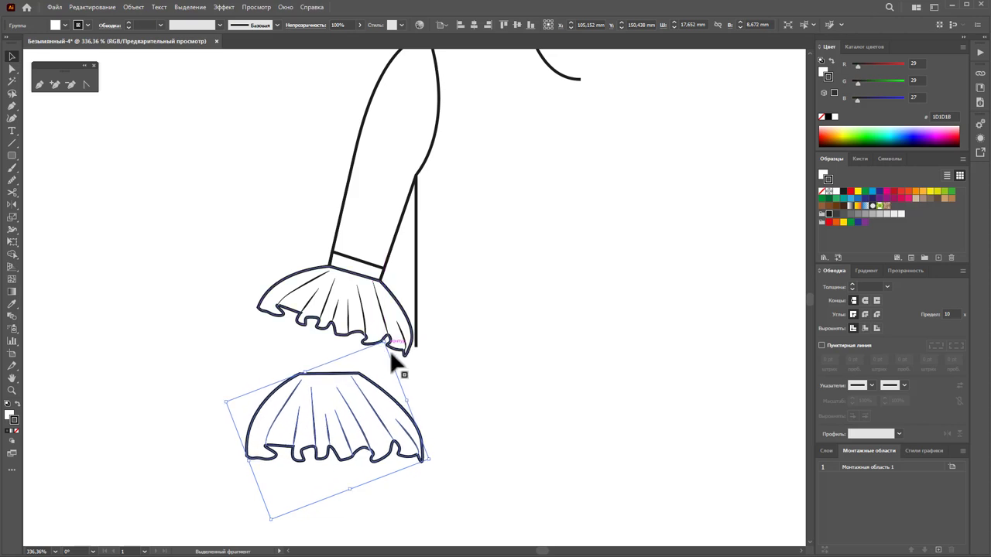
pyautogui.moveTo(410, 454)
pyautogui.mouseDown()
pyautogui.moveTo(404, 428)
pyautogui.moveTo(405, 457)
pyautogui.mouseUp()
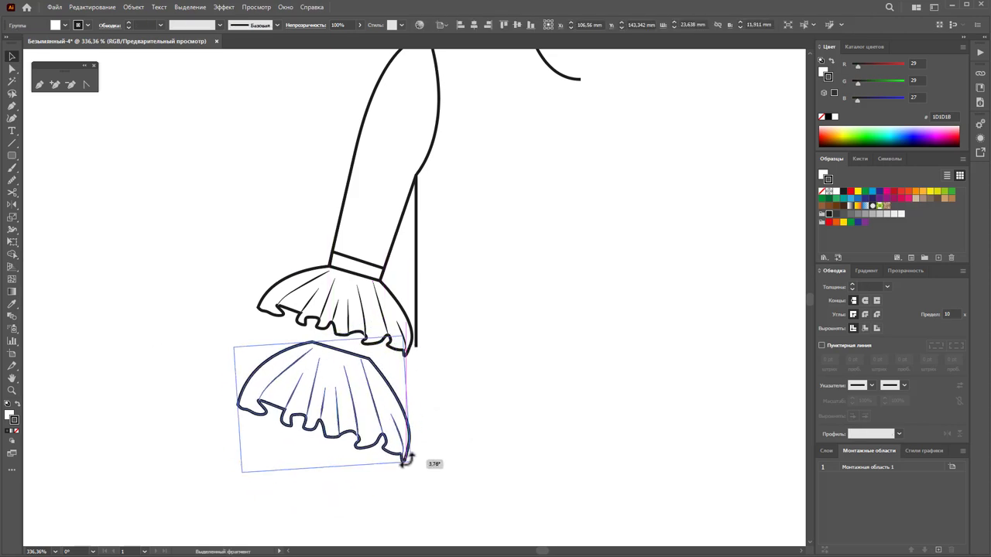
pyautogui.moveTo(384, 415); pyautogui.dragTo(384, 375)
# - Send the lower frill backward behind the upper tier and settle its position
pyautogui.rightClick(379, 372)
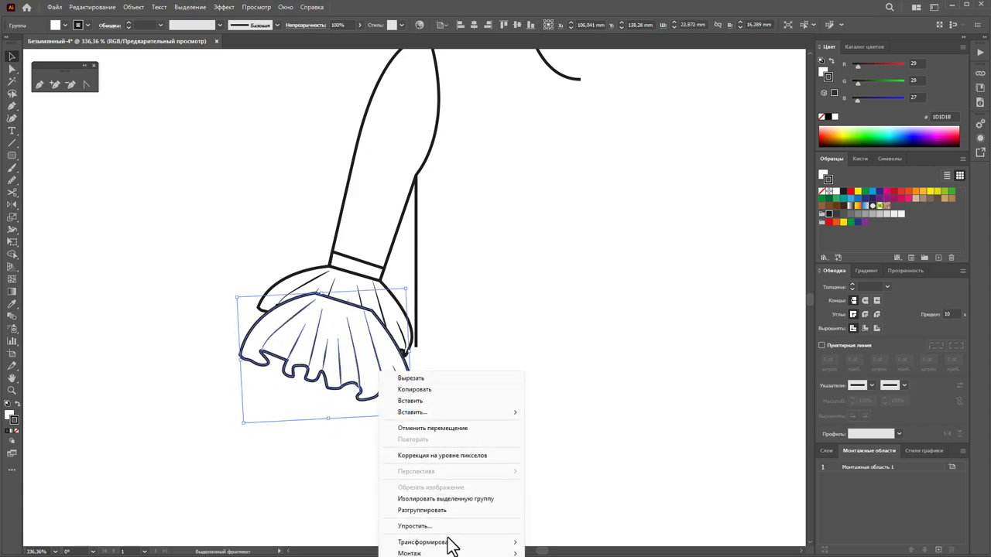
pyautogui.click(572, 534)
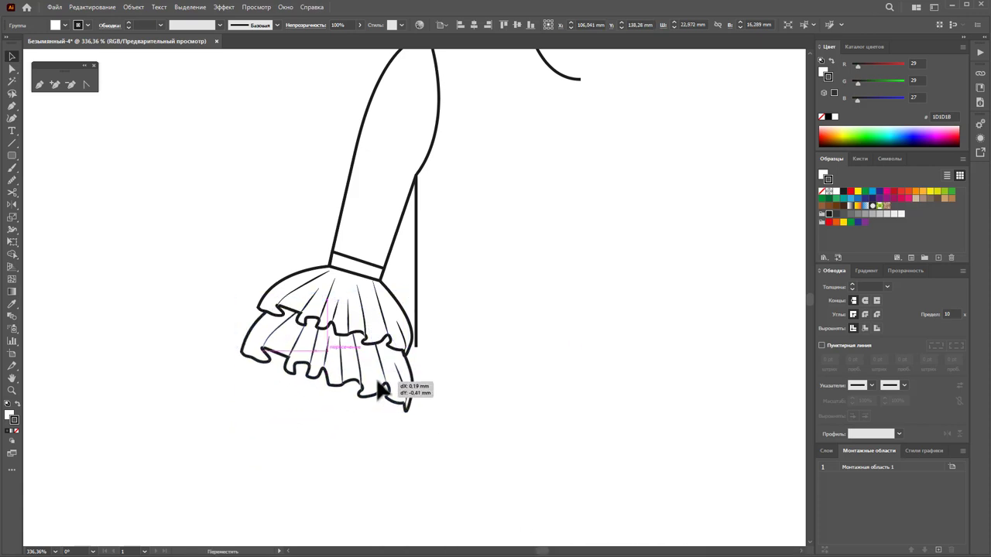
pyautogui.moveTo(381, 389); pyautogui.dragTo(380, 385)
pyautogui.click(495, 405)
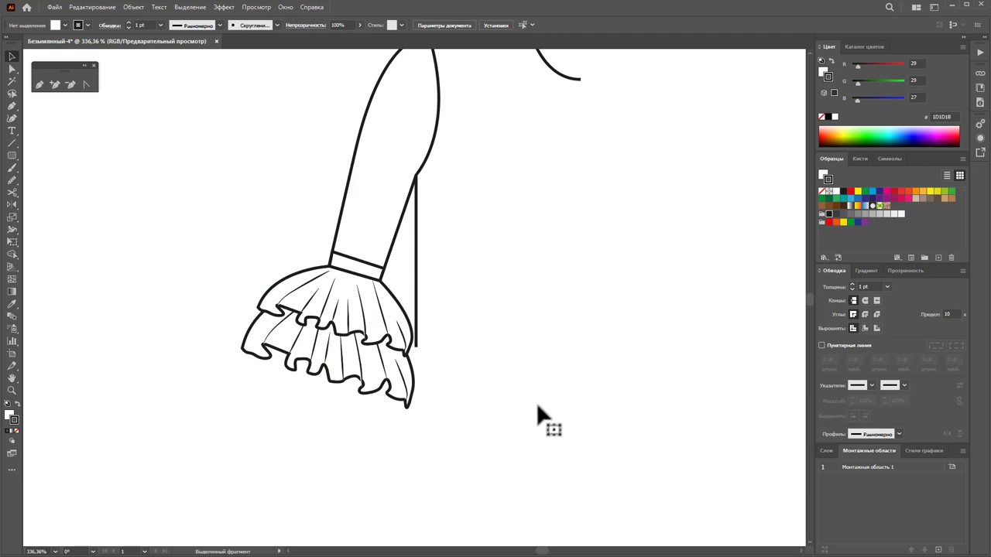
pyautogui.click(287, 299)
pyautogui.click(492, 368)
# - Alt-drag a copy of the upper frill, narrow it and turn it upside down
pyautogui.press('z')
pyautogui.keyDown('alt'); pyautogui.click(438, 339); pyautogui.keyUp('alt')
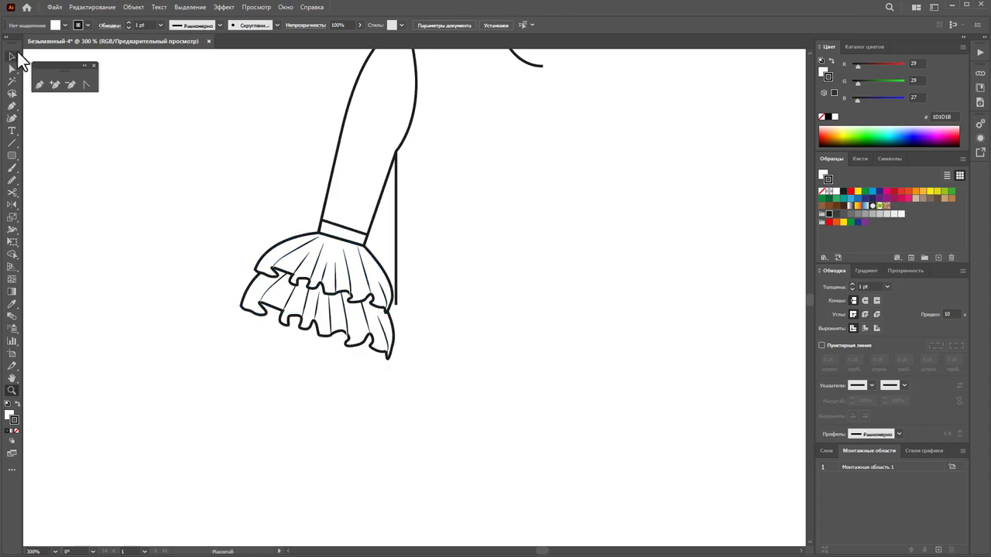
pyautogui.click(12, 56)
pyautogui.moveTo(378, 288)
pyautogui.mouseDown()
pyautogui.moveTo(273, 159)
pyautogui.moveTo(225, 185)
pyautogui.mouseUp()
pyautogui.moveTo(170, 209); pyautogui.dragTo(220, 205)
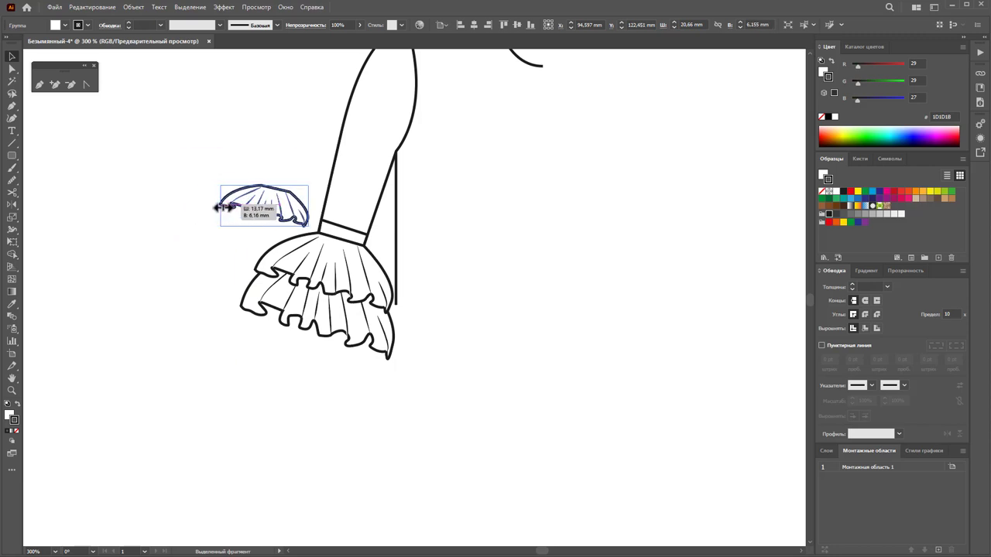
pyautogui.moveTo(313, 182)
pyautogui.mouseDown()
pyautogui.moveTo(231, 216)
pyautogui.moveTo(367, 218)
pyautogui.moveTo(404, 237)
pyautogui.mouseUp()
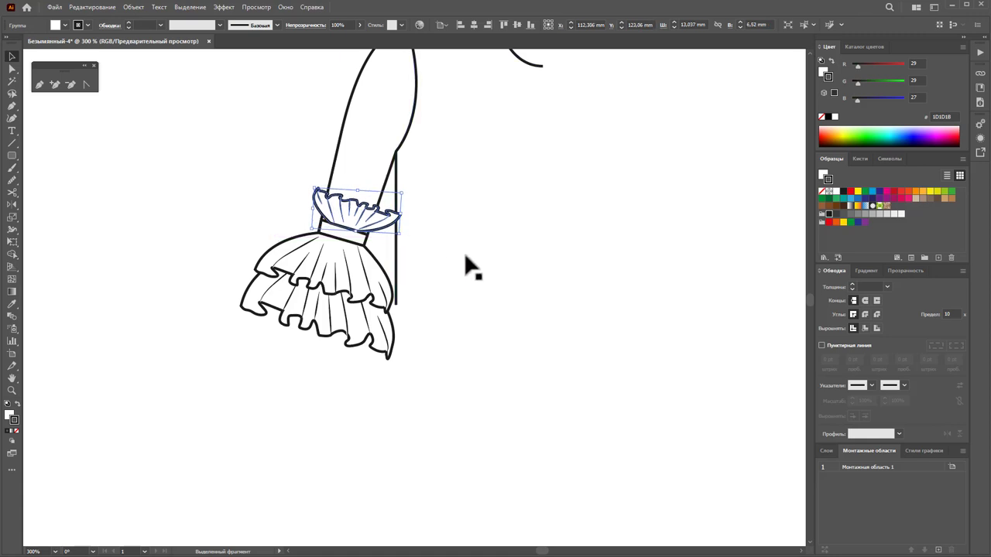
# - Place the flipped ruffle just above the wrist band and fine-tune its rotation
pyautogui.moveTo(350, 222); pyautogui.dragTo(403, 236)
pyautogui.click(353, 225)
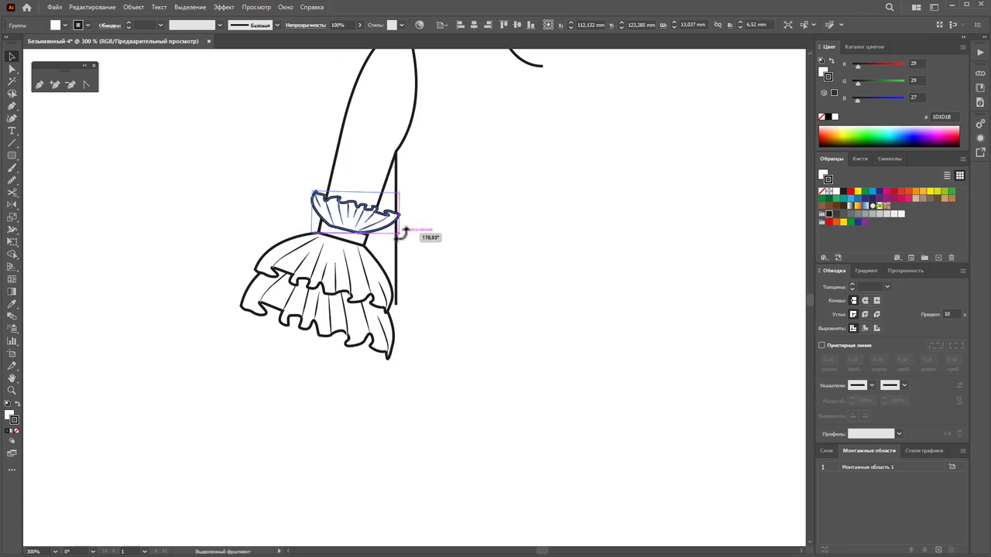
pyautogui.moveTo(403, 234); pyautogui.dragTo(401, 226)
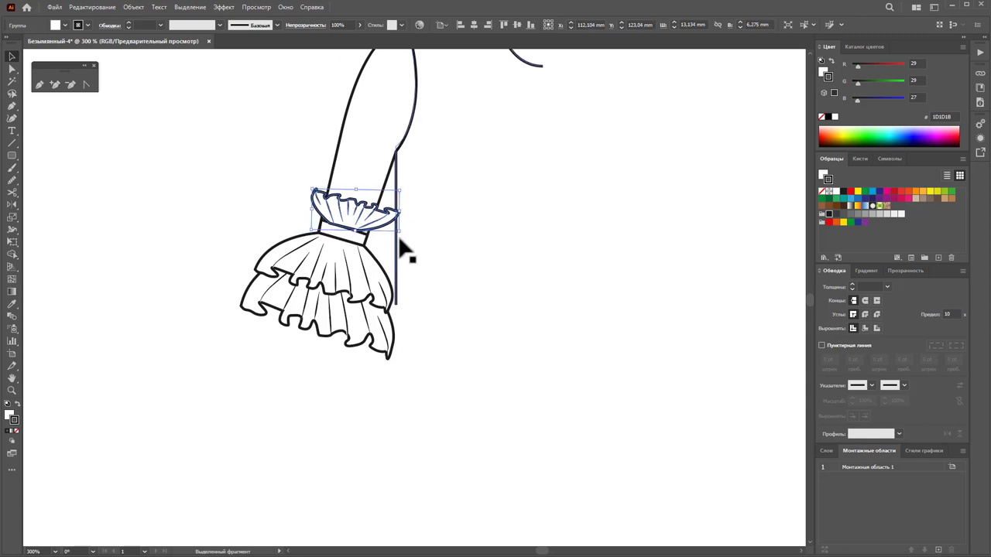
pyautogui.click(12, 390)
pyautogui.moveTo(346, 241); pyautogui.dragTo(521, 268)
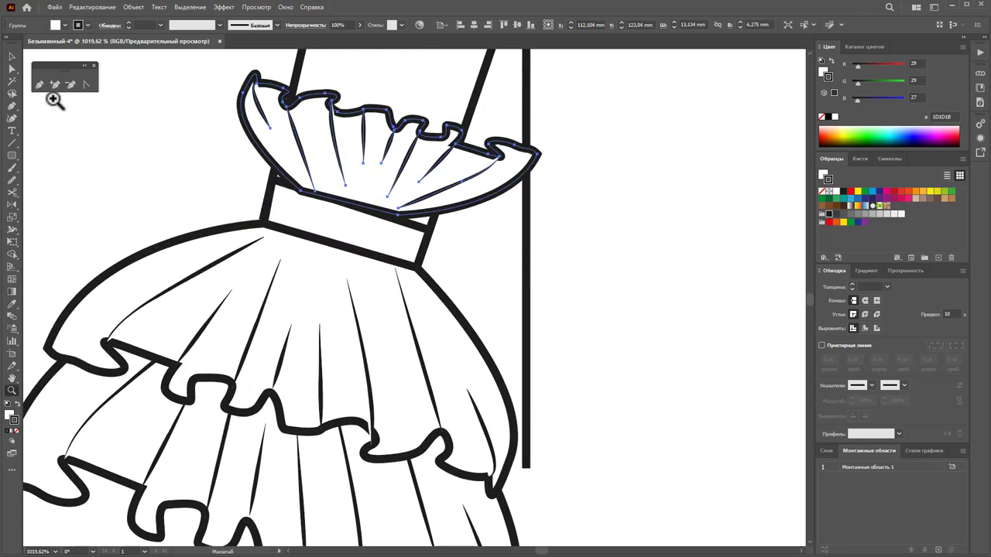
# - Pull the small ruffle's lower left and right anchors down onto the wrist band
pyautogui.click(11, 68)
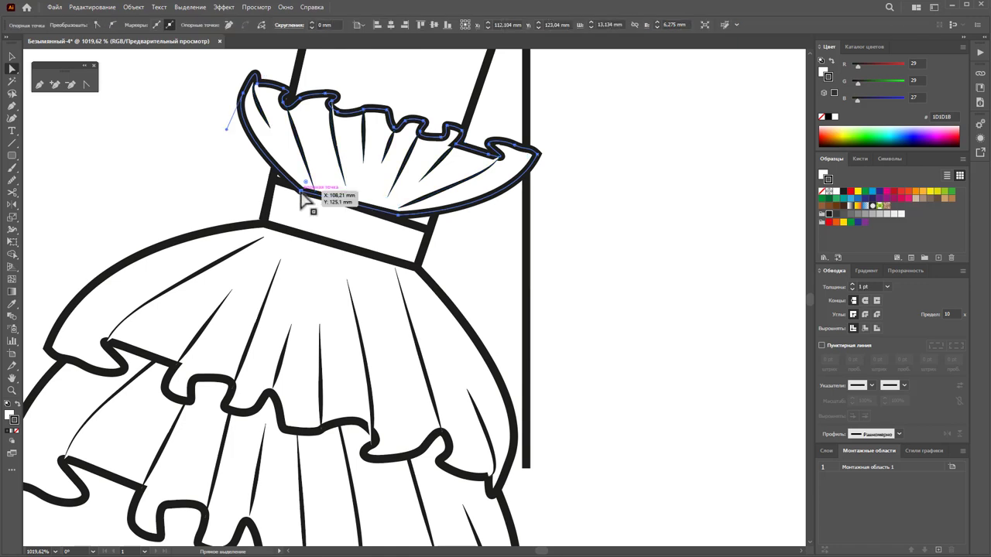
pyautogui.moveTo(304, 198); pyautogui.dragTo(283, 192)
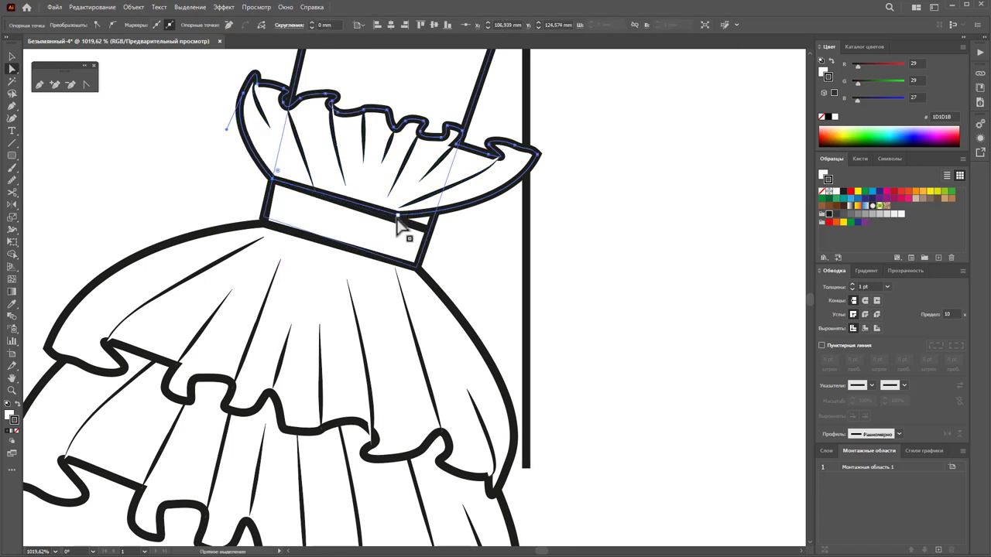
pyautogui.moveTo(416, 217); pyautogui.dragTo(432, 240)
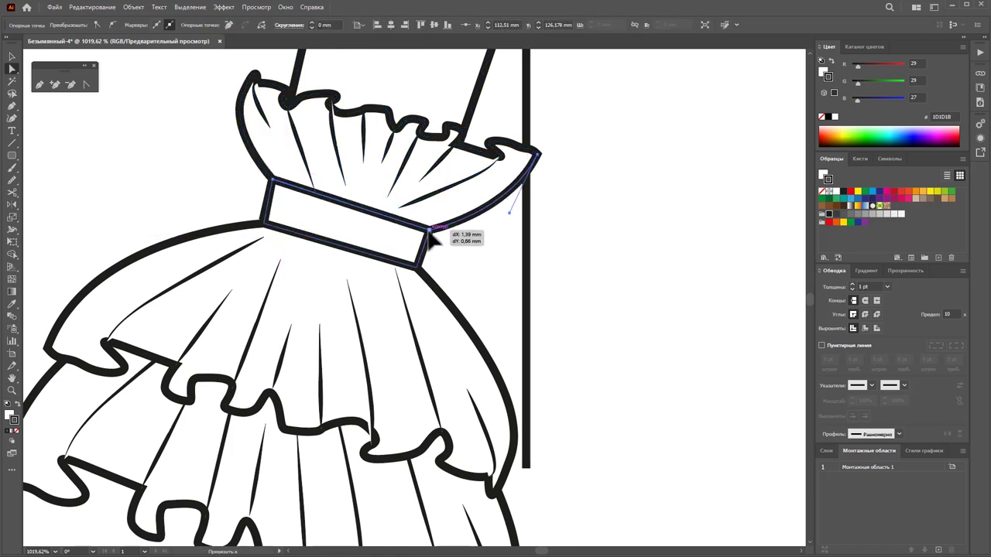
pyautogui.click(12, 56)
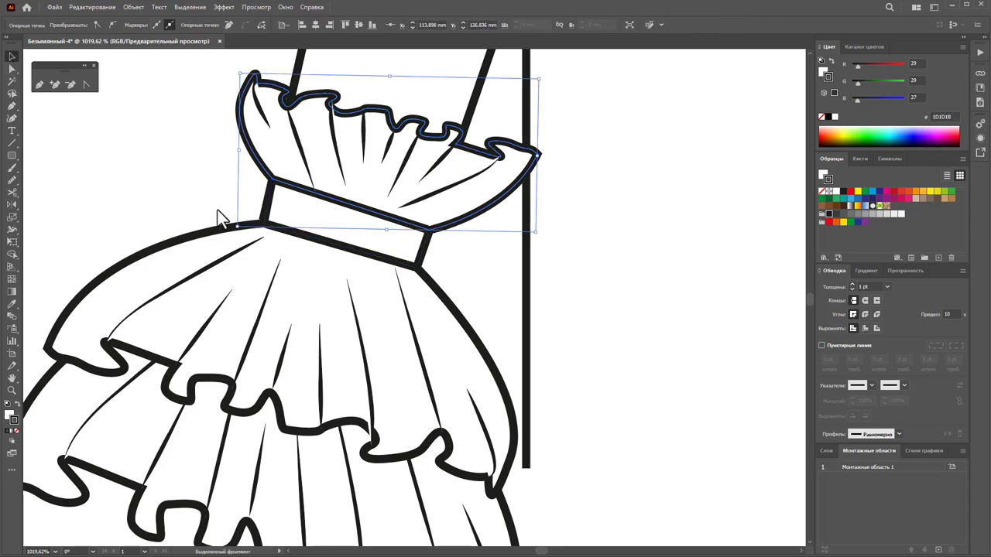
pyautogui.click(218, 209)
# - Nudge the lower flounce tier's left-edge anchors to the right
pyautogui.scroll(-3, 182, 285)
pyautogui.press('z')
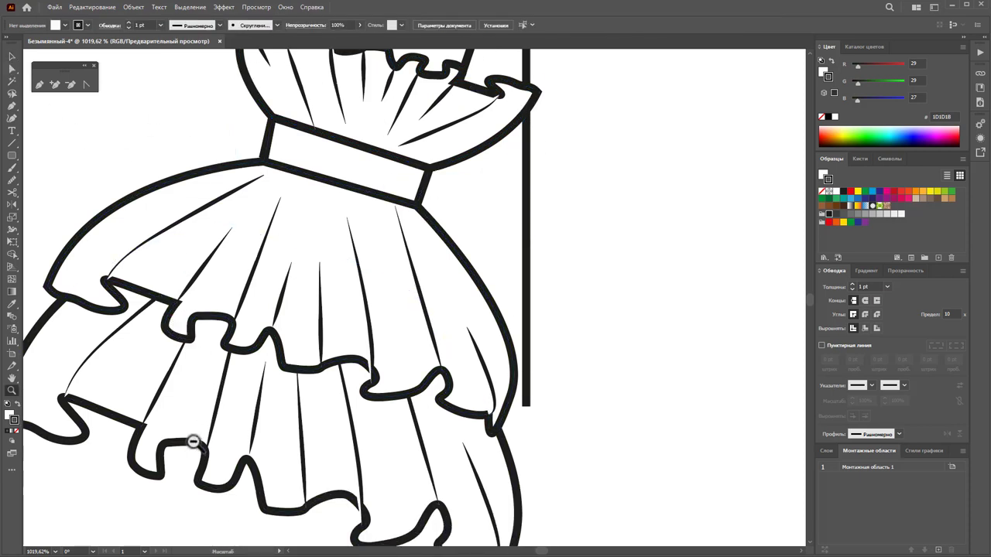
pyautogui.keyDown('alt'); pyautogui.click(192, 442); pyautogui.keyUp('alt')
pyautogui.click(12, 68)
pyautogui.moveTo(243, 202); pyautogui.dragTo(291, 348)
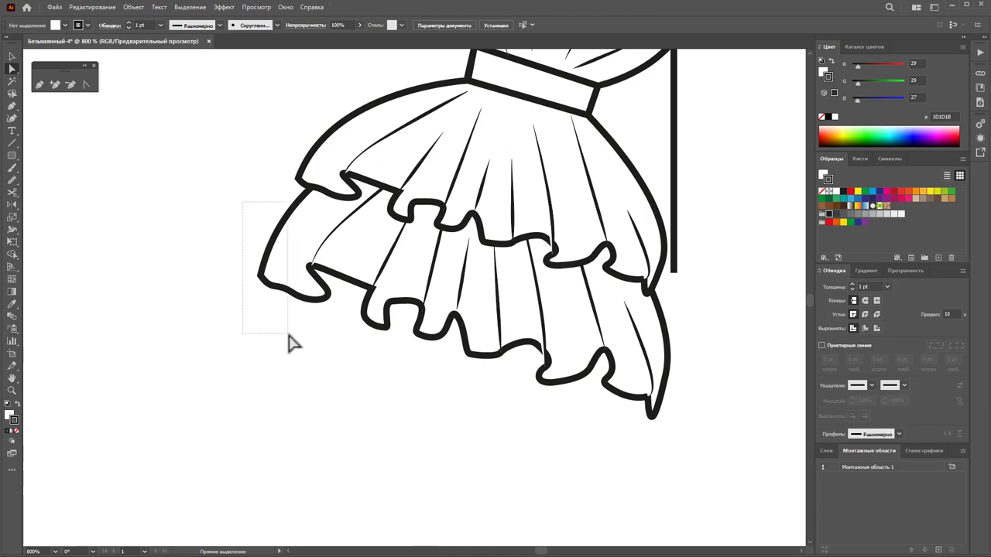
pyautogui.press('Right')
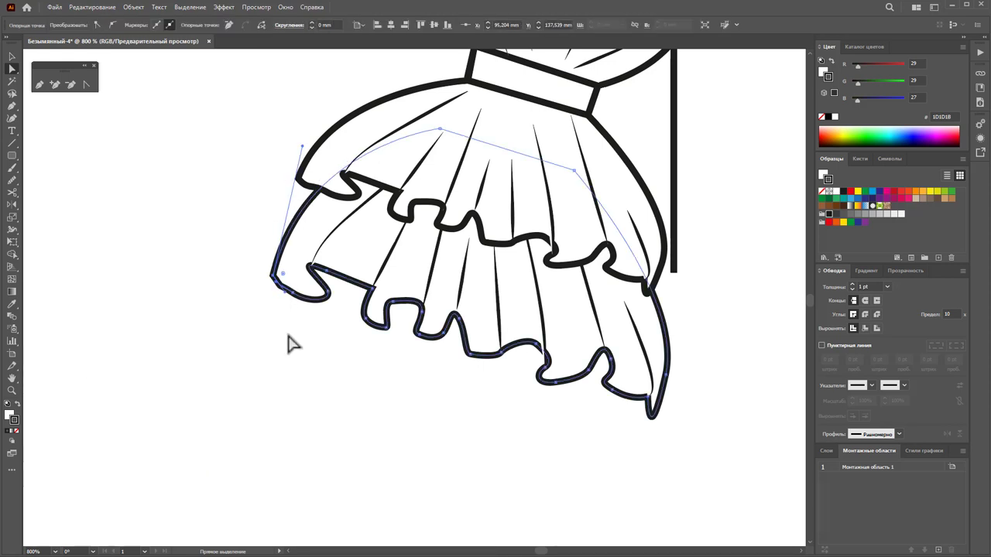
pyautogui.moveTo(248, 235); pyautogui.dragTo(338, 339)
pyautogui.press('Right')
pyautogui.press('Right')
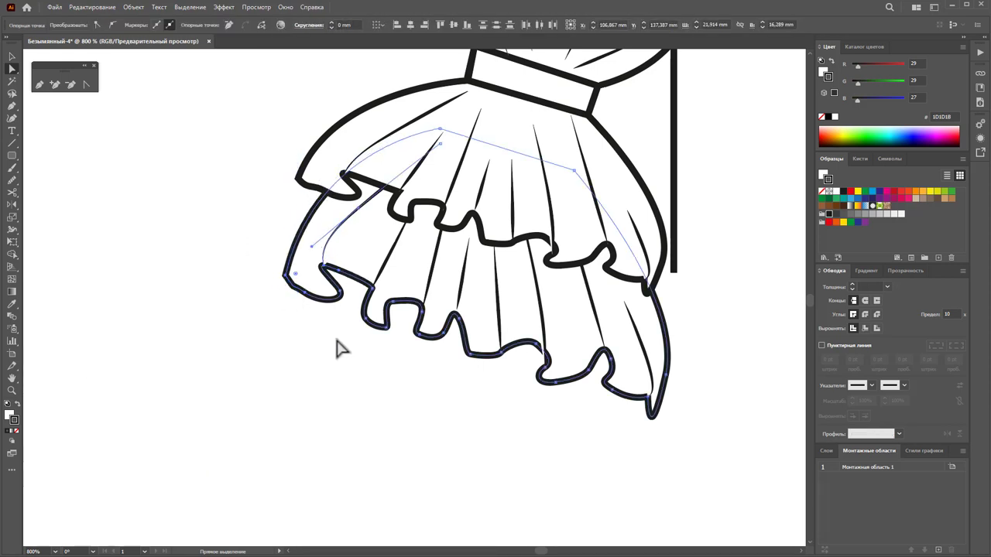
pyautogui.click(524, 463)
# - Shift the lower tier's right-tip frill and pleat anchors inward to the left
pyautogui.moveTo(691, 438); pyautogui.dragTo(641, 354)
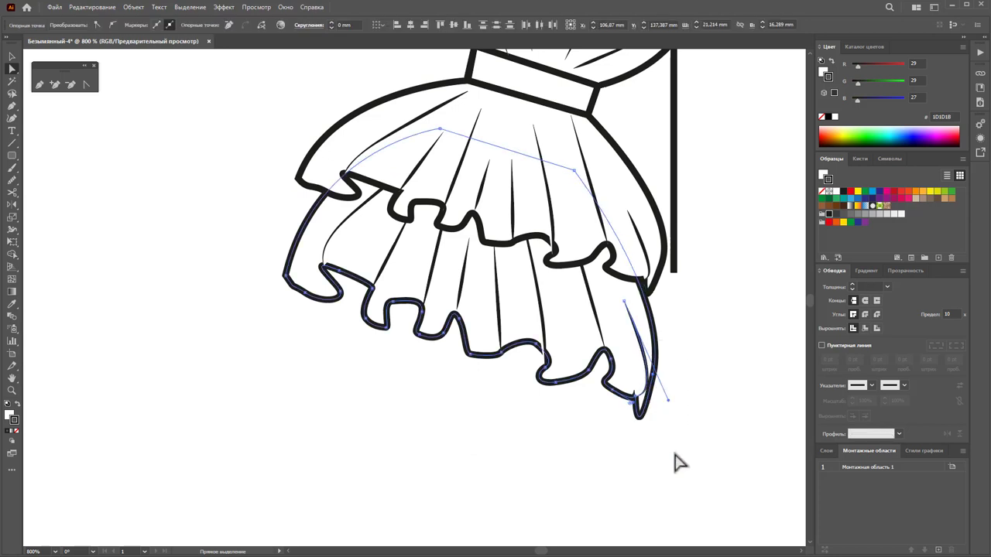
pyautogui.moveTo(677, 467)
pyautogui.mouseDown()
pyautogui.moveTo(568, 329)
pyautogui.moveTo(580, 343)
pyautogui.mouseUp()
pyautogui.moveTo(659, 459); pyautogui.dragTo(520, 329)
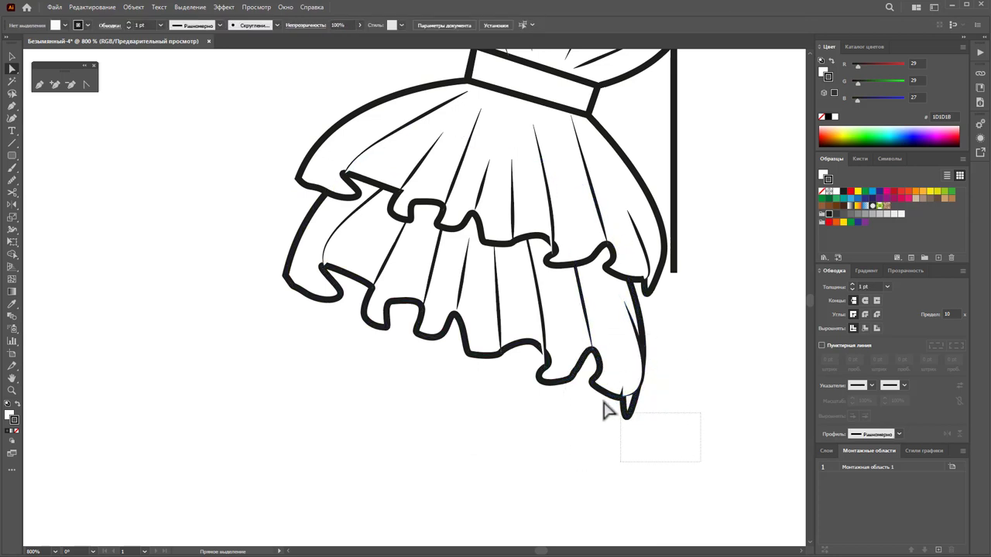
pyautogui.press('Left')
pyautogui.press('Left')
pyautogui.moveTo(656, 478); pyautogui.dragTo(482, 313)
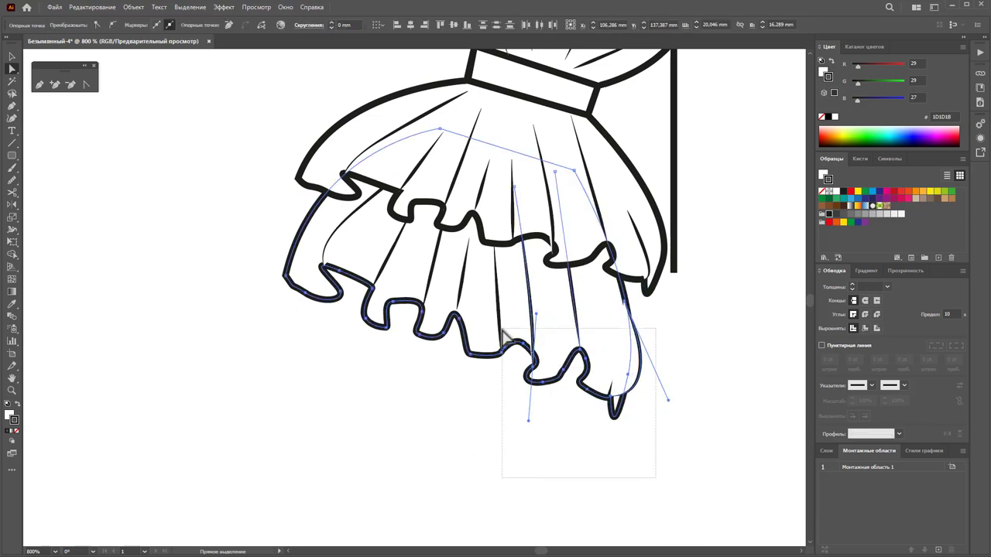
pyautogui.press('Left')
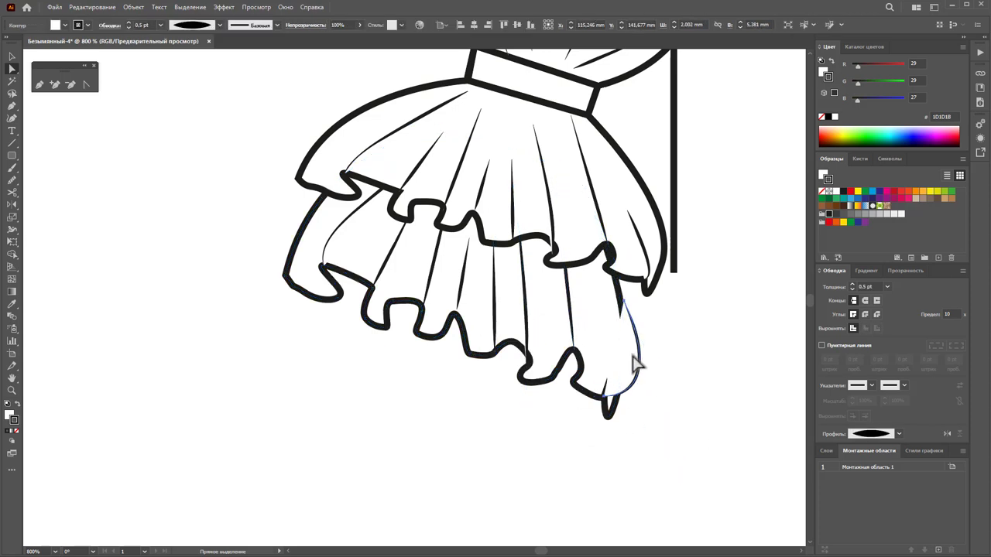
pyautogui.moveTo(637, 364); pyautogui.dragTo(615, 352)
pyautogui.click(612, 444)
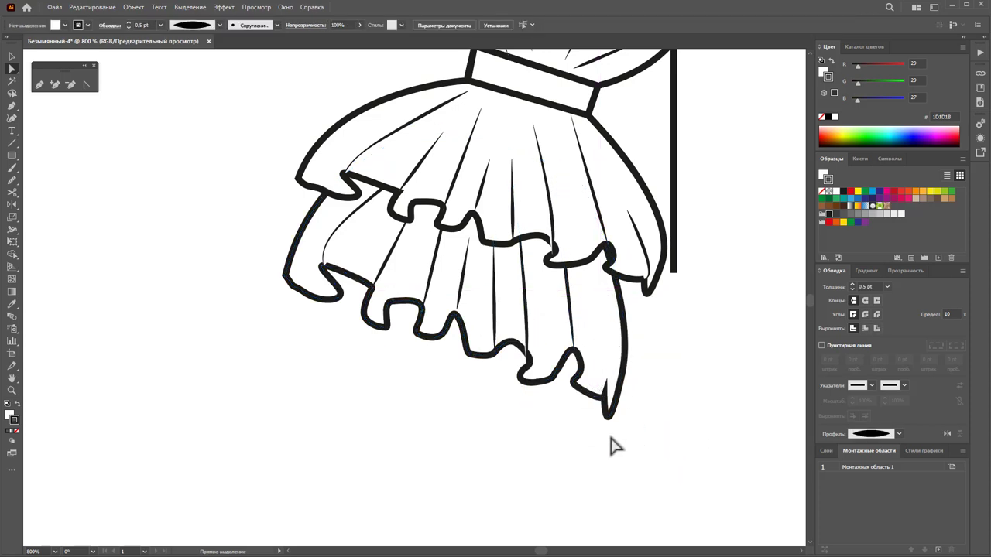
pyautogui.hotkey('ctrl', 'shift', 'a')
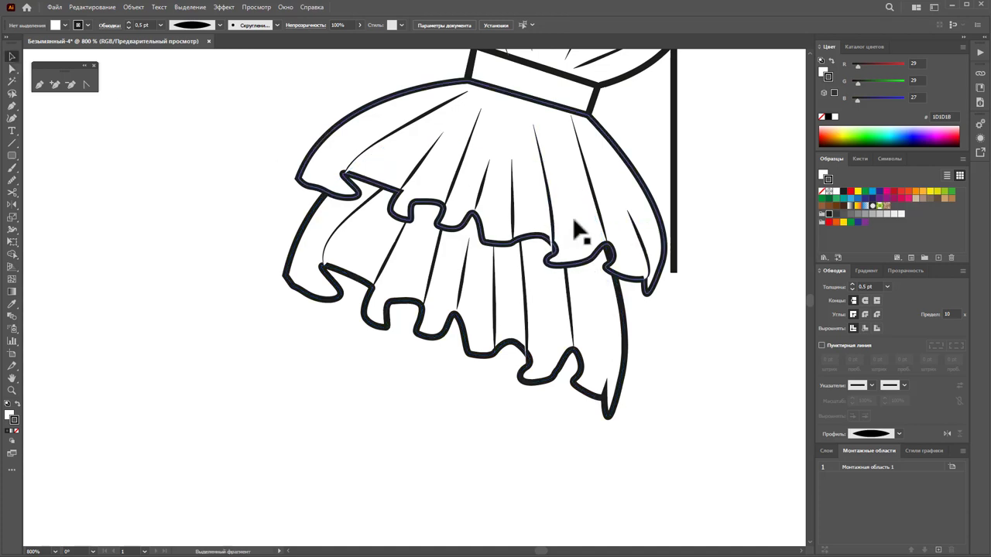
# - Set the upper flounce tier's fold lines to no fill, leaving its outline untouched
pyautogui.doubleClick(559, 223)
pyautogui.moveTo(667, 315); pyautogui.dragTo(271, 117)
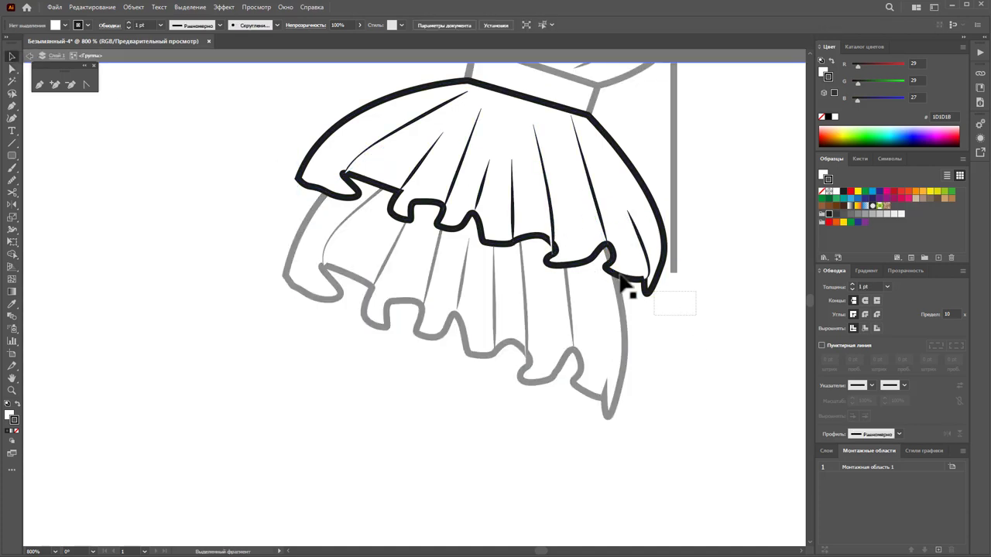
pyautogui.keyDown('shift'); pyautogui.click(633, 175); pyautogui.keyUp('shift')
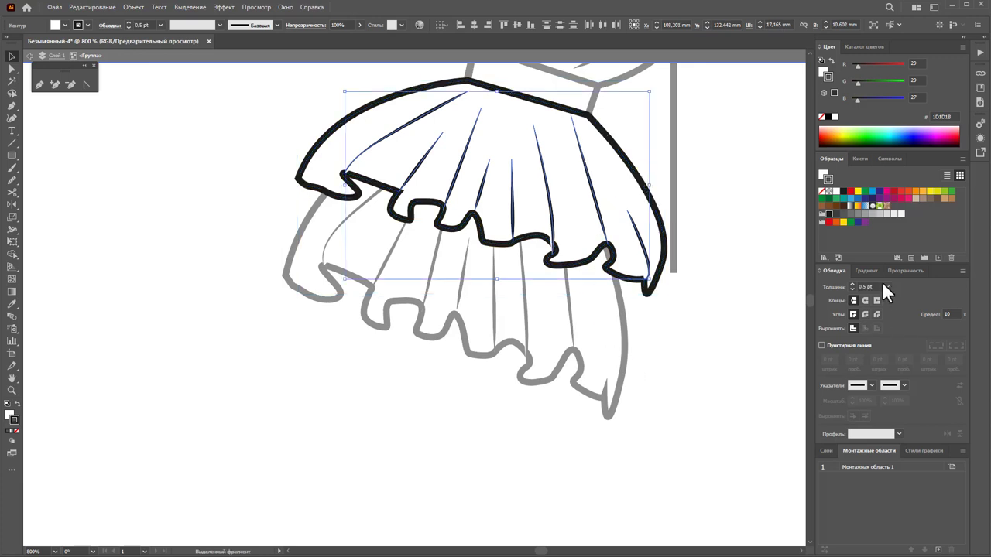
pyautogui.click(17, 431)
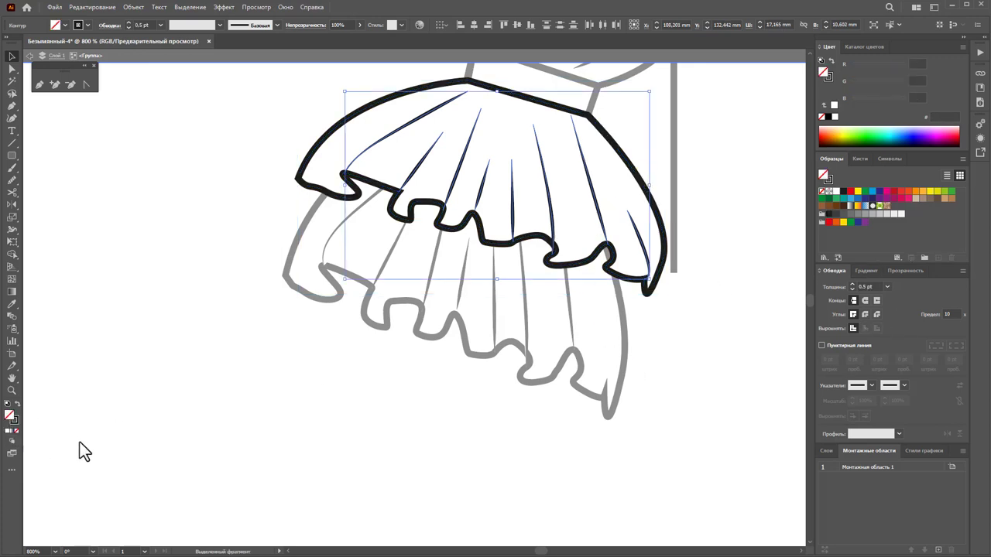
pyautogui.doubleClick(450, 456)
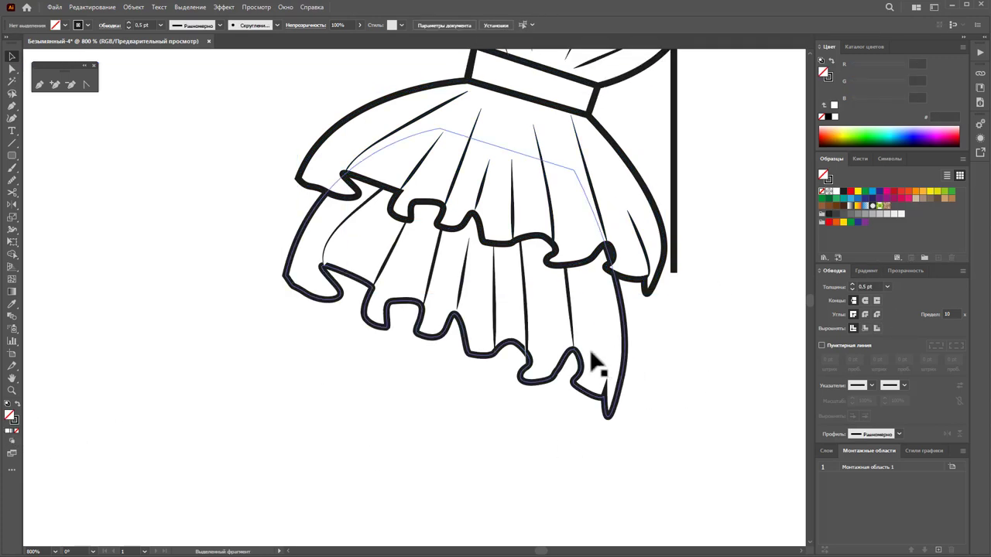
# - Set the lower flounce tier's fold lines to no fill as well
pyautogui.doubleClick(597, 375)
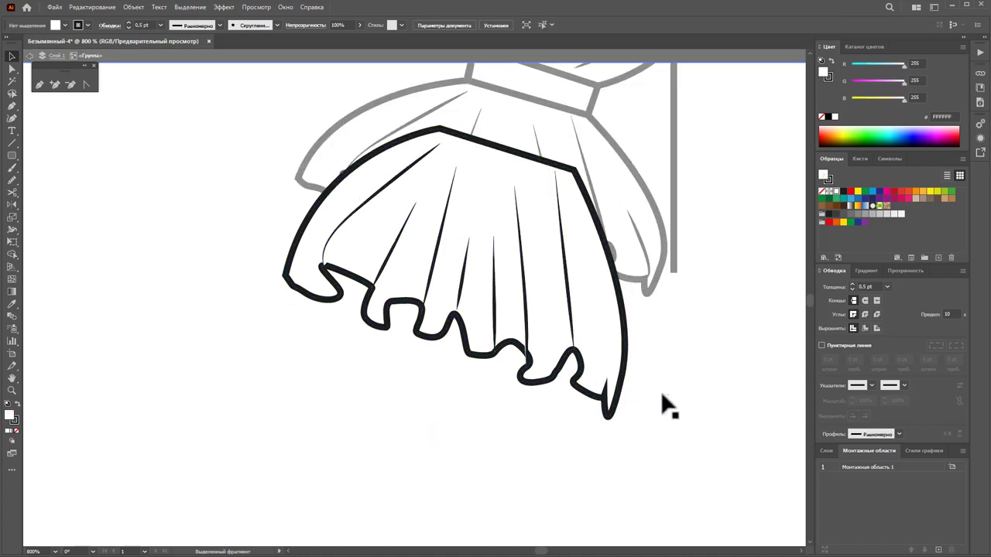
pyautogui.moveTo(666, 401); pyautogui.dragTo(228, 270)
pyautogui.keyDown('shift'); pyautogui.click(519, 347); pyautogui.keyUp('shift')
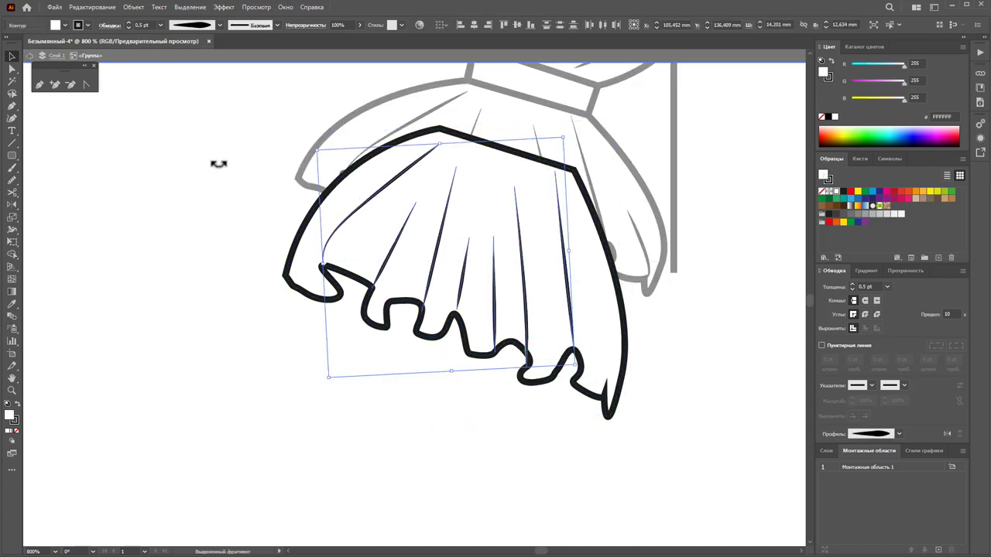
pyautogui.click(17, 432)
pyautogui.click(312, 424)
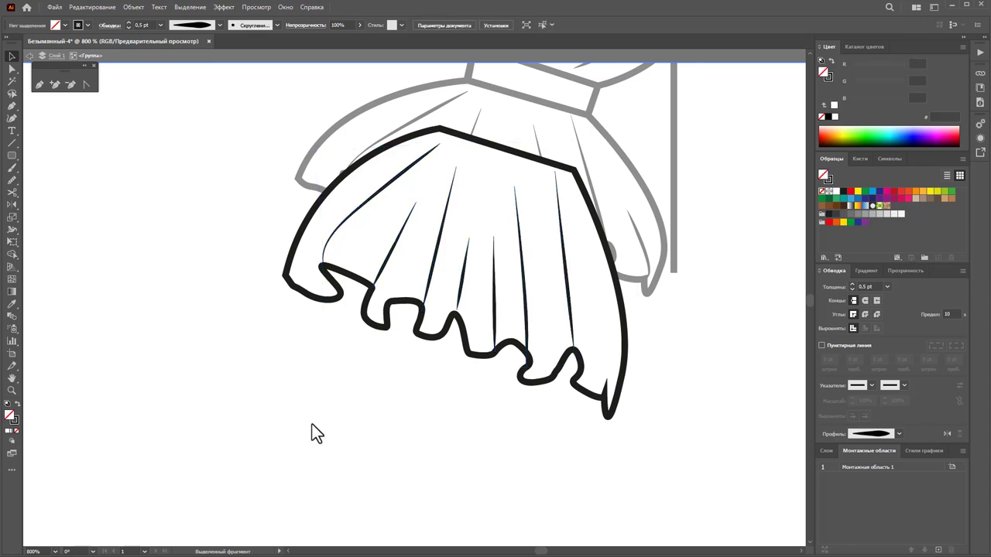
# - Zoom out until the whole row of sleeve drawings is visible
pyautogui.press('Escape')
pyautogui.press('z')
pyautogui.keyDown('alt'); pyautogui.click(621, 252); pyautogui.keyUp('alt')
pyautogui.keyDown('alt'); pyautogui.click(414, 243); pyautogui.keyUp('alt')
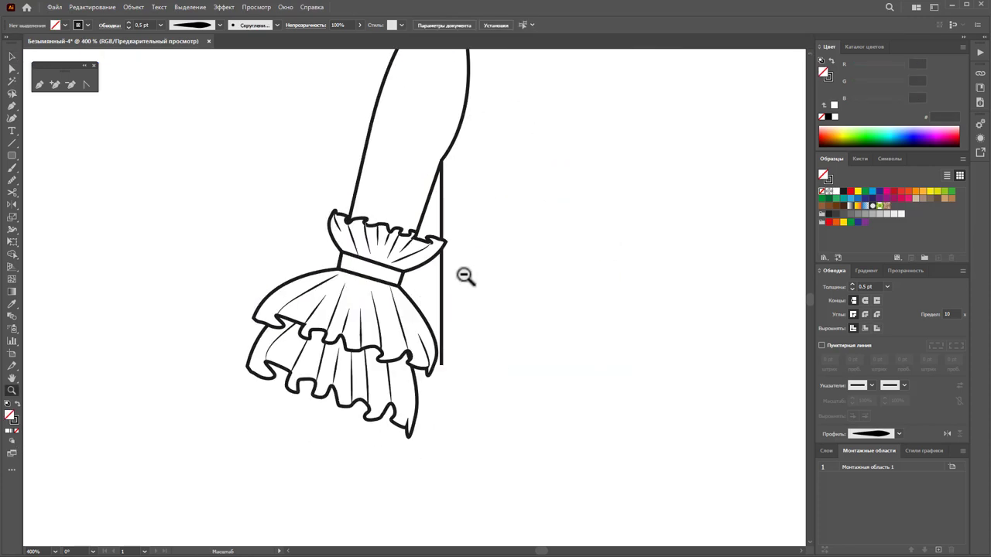
pyautogui.keyDown('alt'); pyautogui.click(495, 271); pyautogui.keyUp('alt')
pyautogui.keyDown('alt'); pyautogui.click(495, 268); pyautogui.keyUp('alt')
pyautogui.keyDown('alt'); pyautogui.click(271, 325); pyautogui.keyUp('alt')
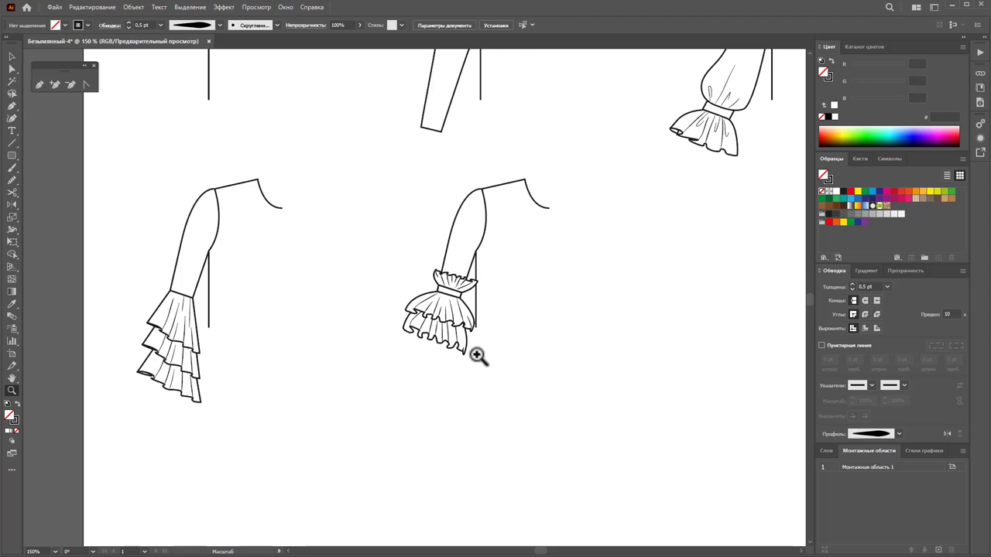
# - Select the fifth sleeve and Alt-drag a copy to its right as the sixth sleeve
pyautogui.scroll(2, 476, 355)
pyautogui.scroll(1, 477, 354)
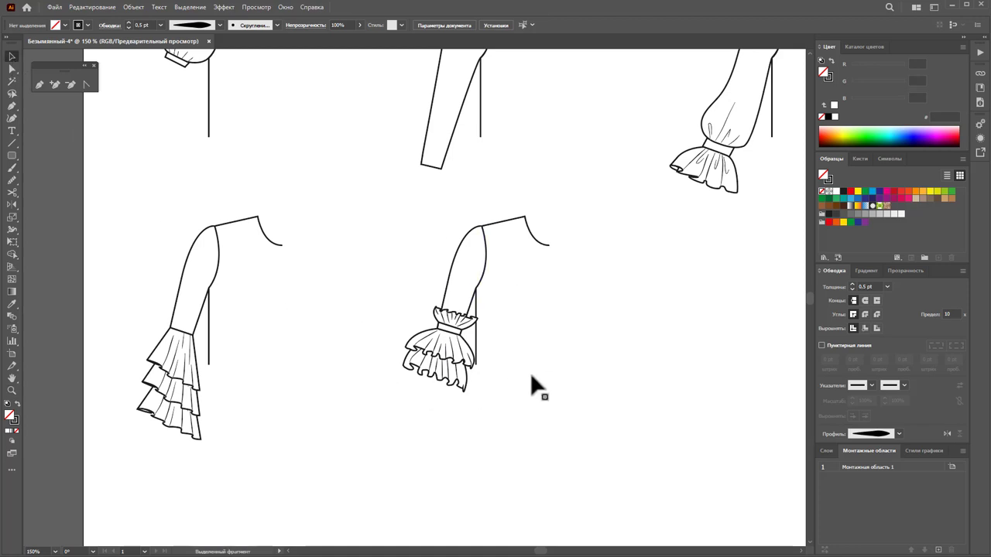
pyautogui.press('z')
pyautogui.keyDown('alt'); pyautogui.click(545, 344); pyautogui.keyUp('alt')
pyautogui.scroll(2, 467, 354)
pyautogui.scroll(1, 468, 354)
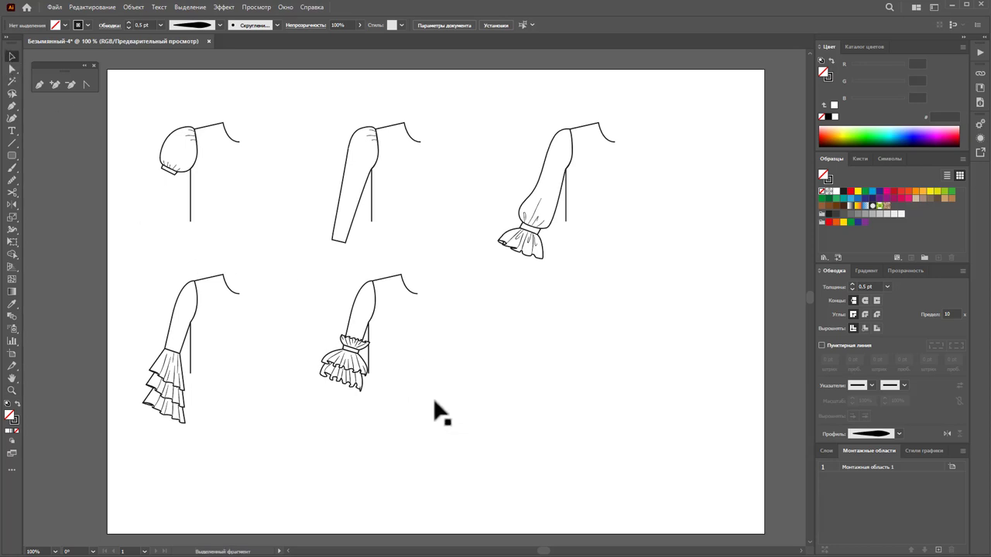
pyautogui.moveTo(464, 434)
pyautogui.mouseDown()
pyautogui.moveTo(318, 325)
pyautogui.moveTo(575, 334)
pyautogui.mouseUp()
pyautogui.click(596, 404)
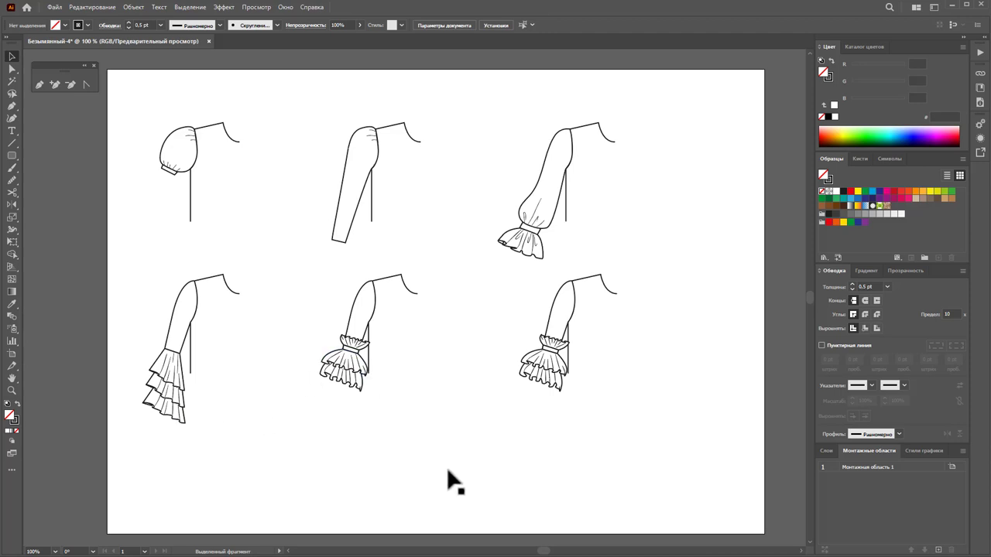
# - Delete the ruffled cuff group and leftover wrist band from the sixth sleeve
pyautogui.moveTo(526, 369); pyautogui.dragTo(524, 370)
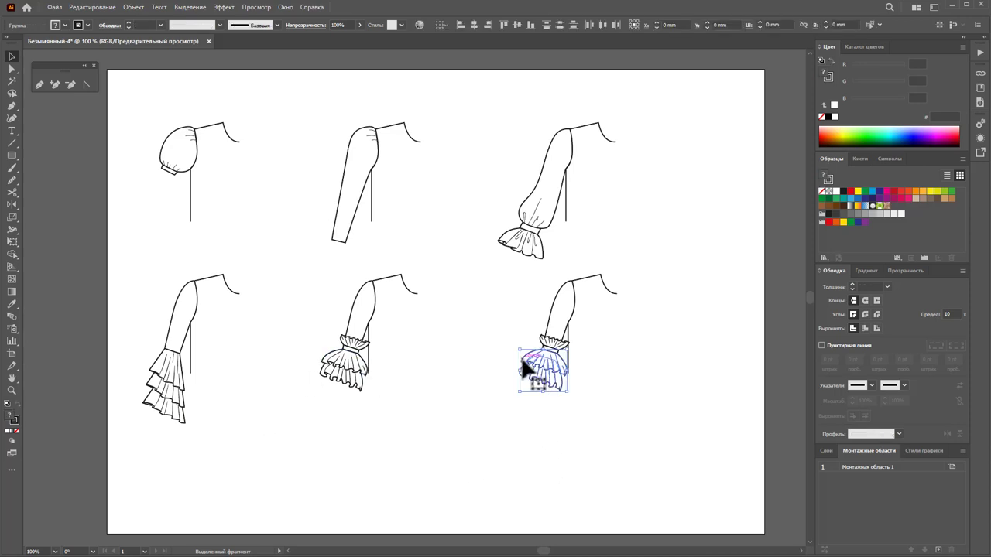
pyautogui.press('Delete')
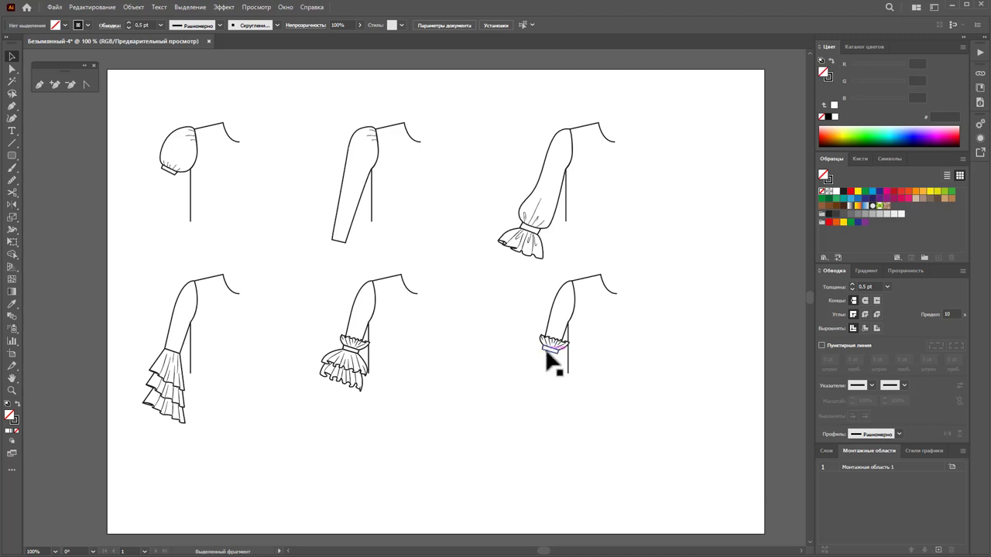
pyautogui.click(547, 351)
pyautogui.click(548, 358)
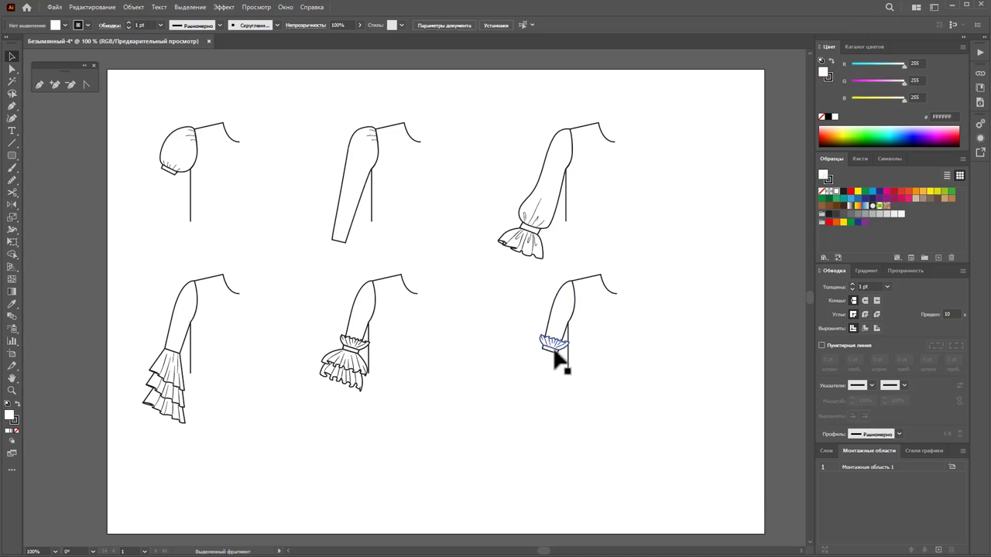
pyautogui.click(554, 350)
pyautogui.press('Delete')
pyautogui.moveTo(615, 393)
pyautogui.mouseDown()
pyautogui.moveTo(734, 354)
pyautogui.moveTo(588, 357)
pyautogui.mouseUp()
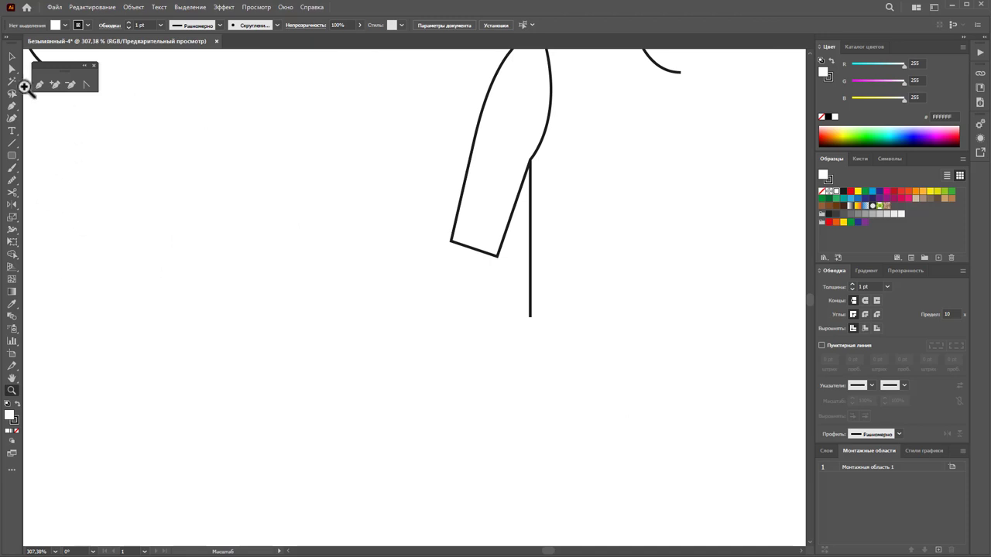
# - Pen-draw a closed bell-shaped flounce from the sleeve corners with a straight top edge
pyautogui.click(40, 84)
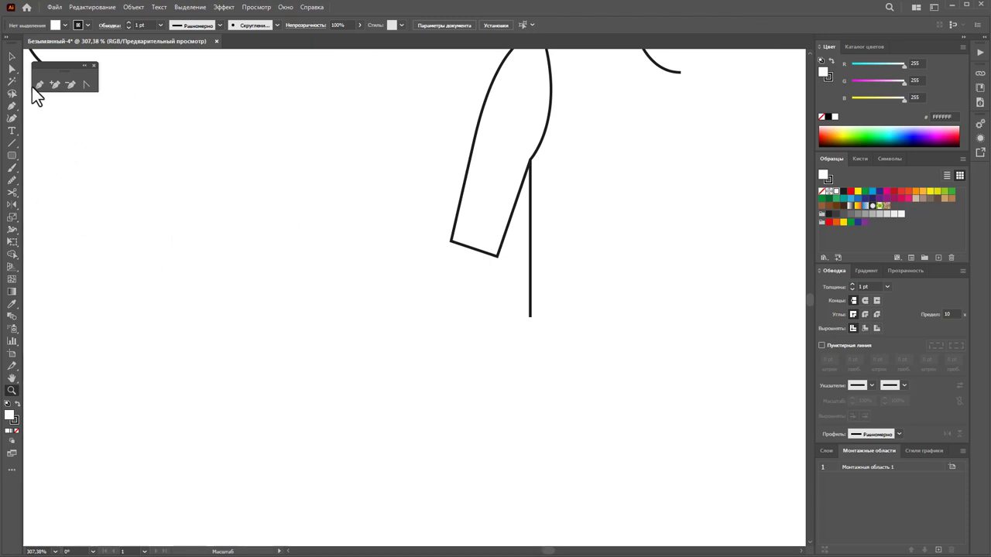
pyautogui.click(450, 242)
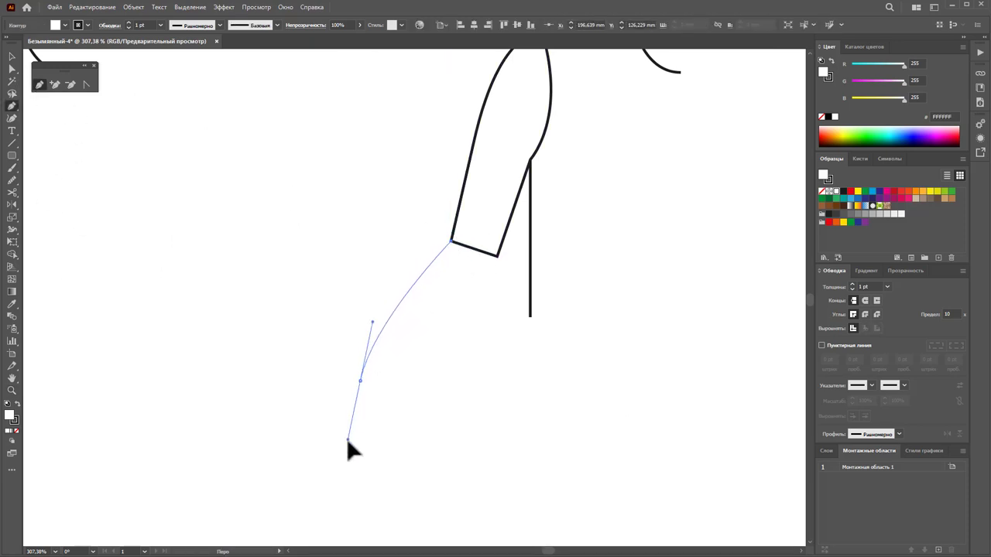
pyautogui.moveTo(348, 440); pyautogui.dragTo(355, 447)
pyautogui.hotkey('ctrl', 'z')
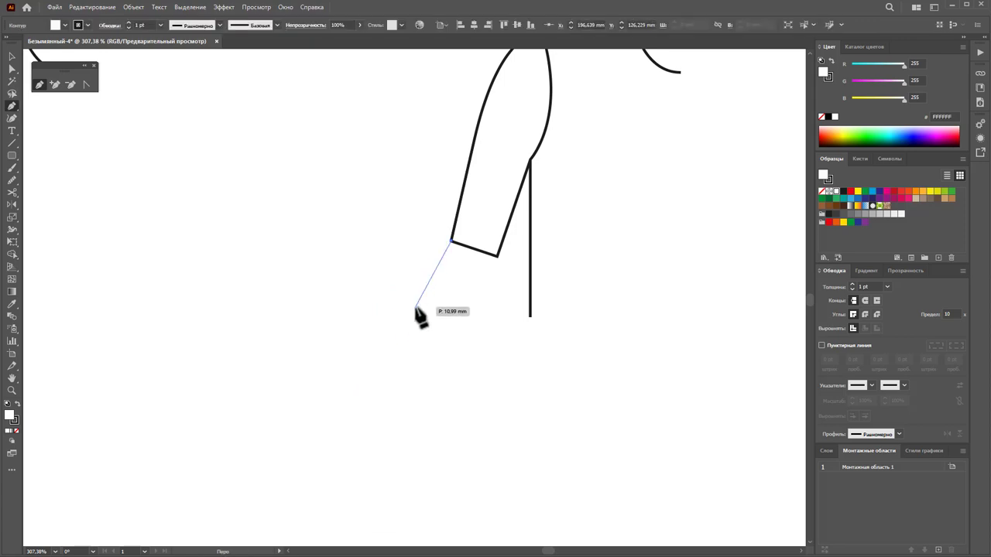
pyautogui.moveTo(387, 326); pyautogui.dragTo(370, 370)
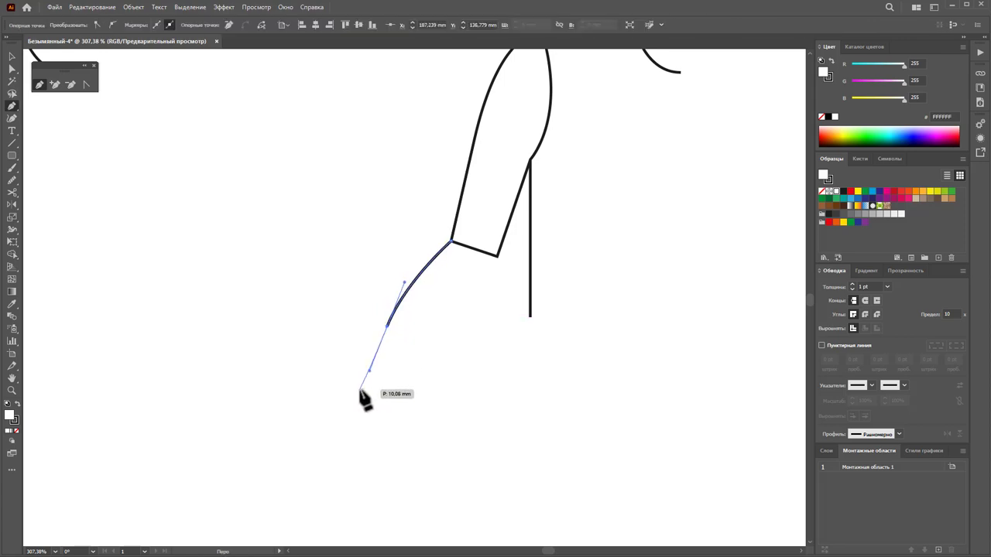
pyautogui.click(371, 385)
pyautogui.moveTo(414, 397); pyautogui.dragTo(449, 411)
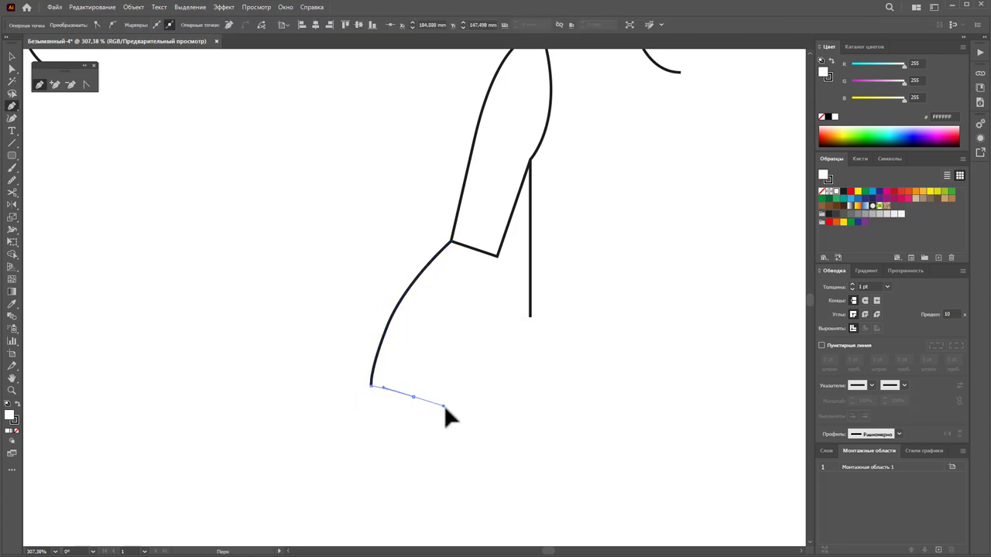
pyautogui.click(506, 422)
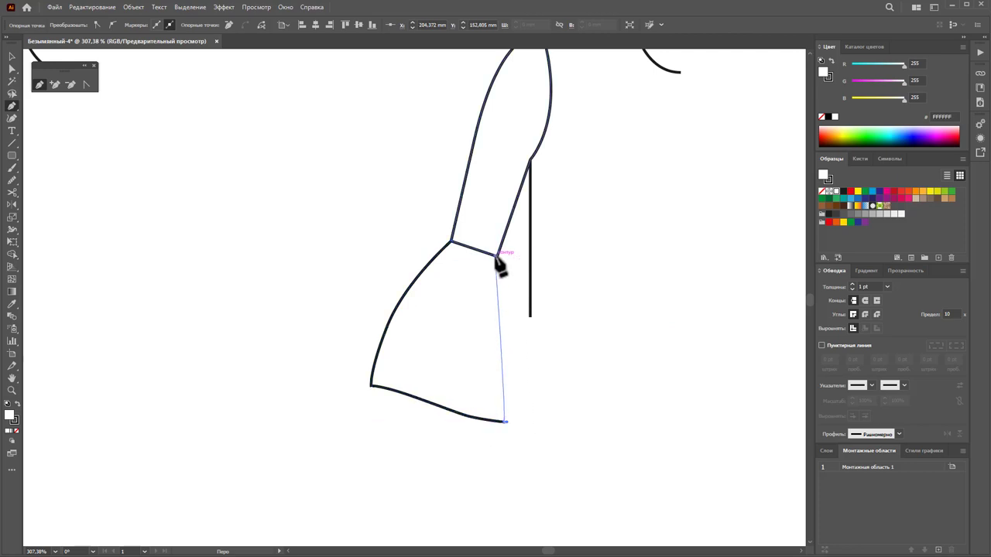
pyautogui.moveTo(497, 255); pyautogui.dragTo(473, 236)
pyautogui.click(451, 242)
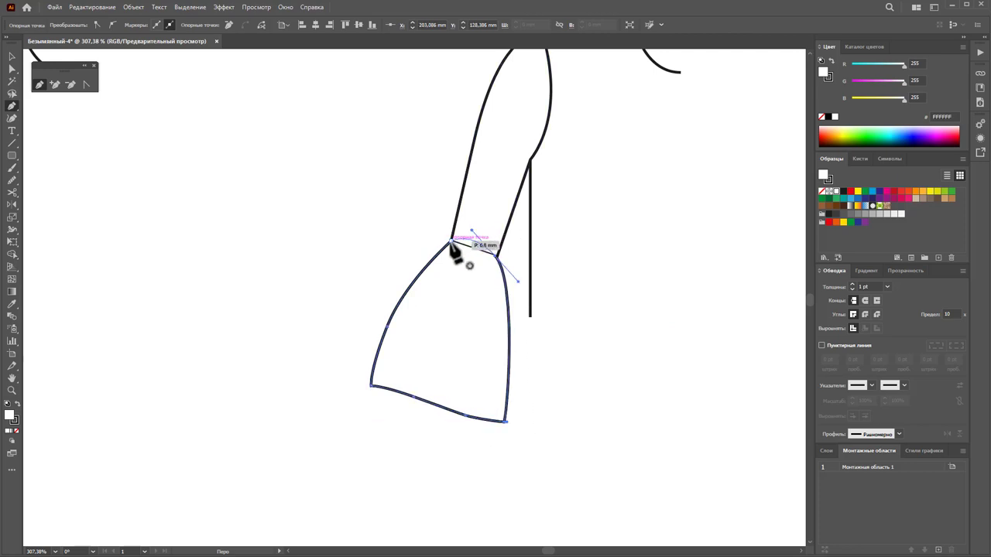
pyautogui.click(86, 84)
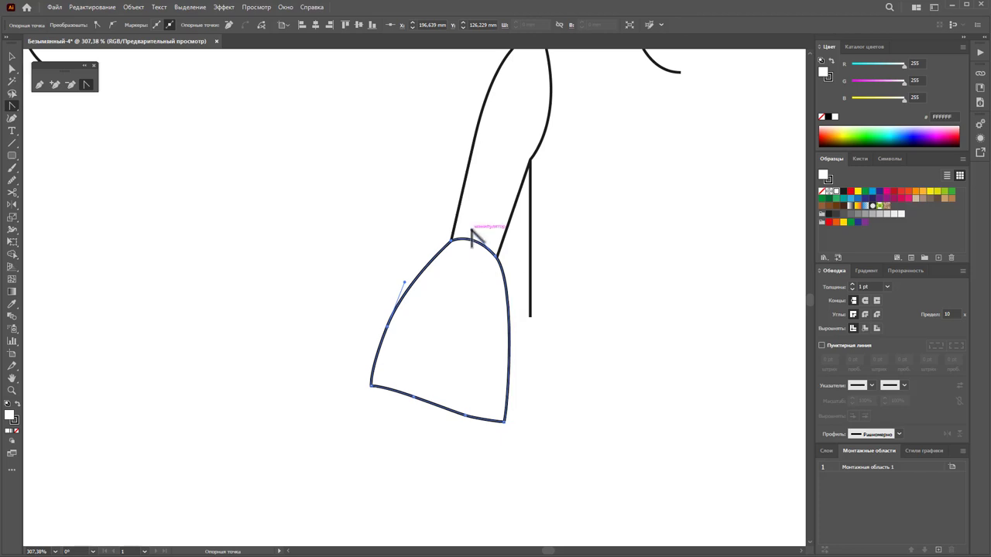
pyautogui.moveTo(472, 230); pyautogui.dragTo(496, 256)
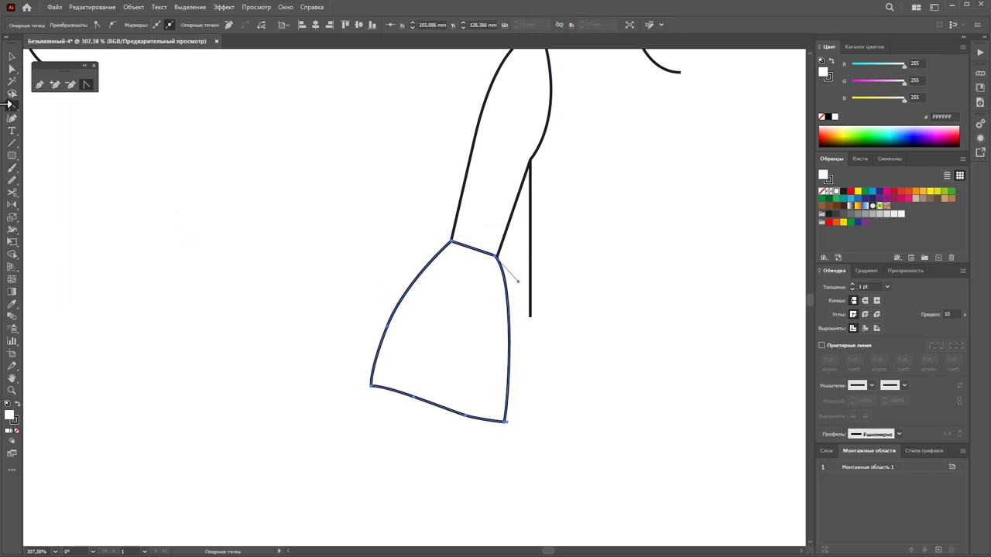
# - Draw a second overlapping flounce tier with a wavy hem from the same corner
pyautogui.click(12, 56)
pyautogui.click(102, 188)
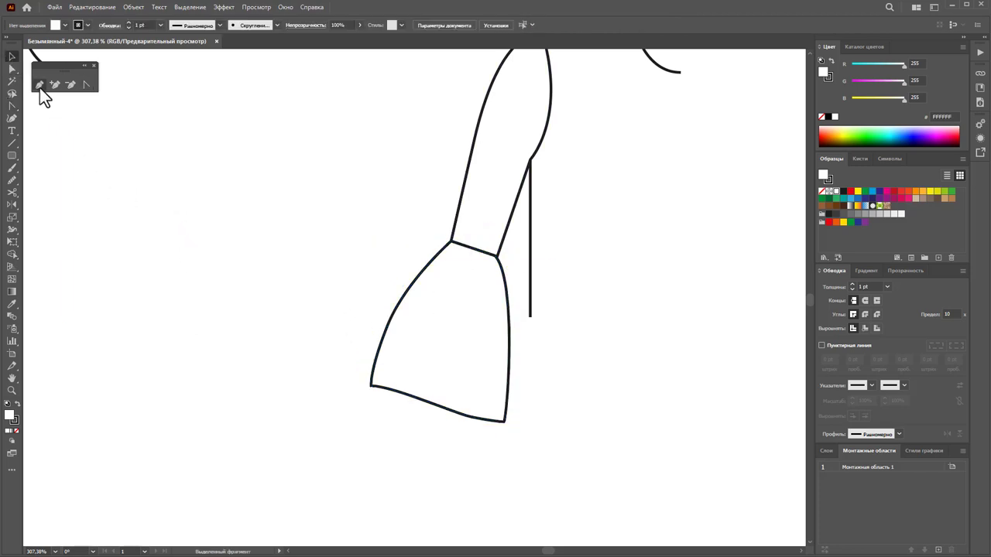
pyautogui.click(447, 241)
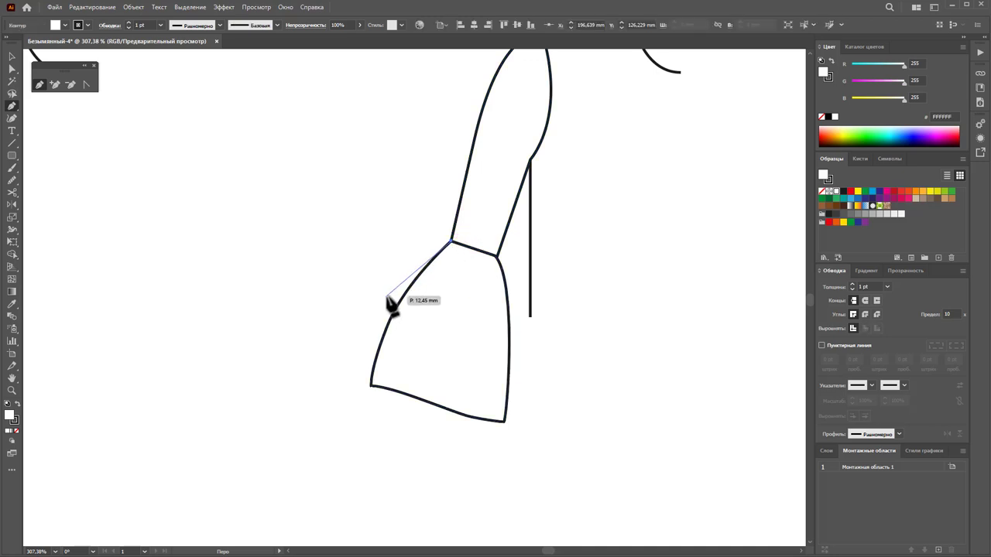
pyautogui.moveTo(387, 308)
pyautogui.mouseDown()
pyautogui.moveTo(365, 359)
pyautogui.moveTo(414, 356)
pyautogui.moveTo(525, 395)
pyautogui.mouseUp()
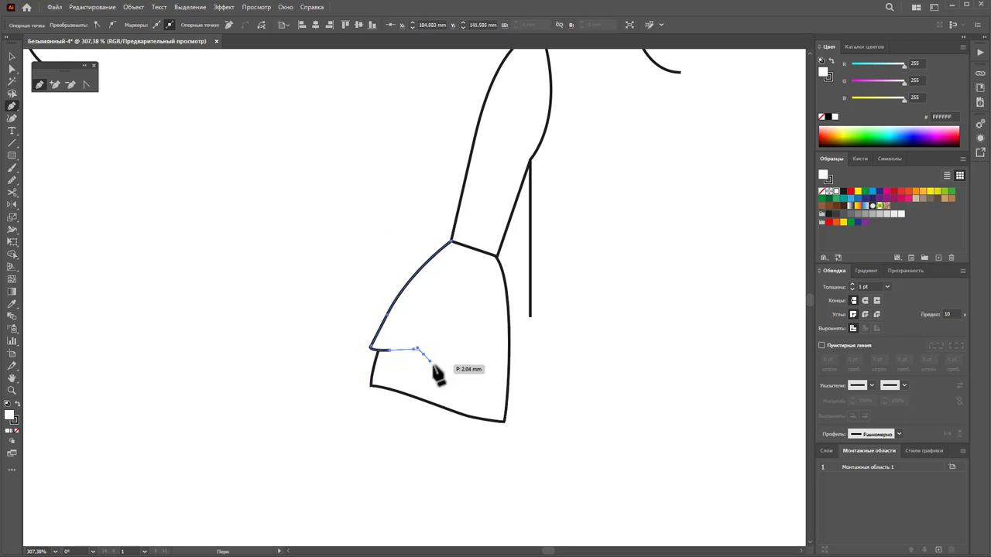
pyautogui.click(523, 385)
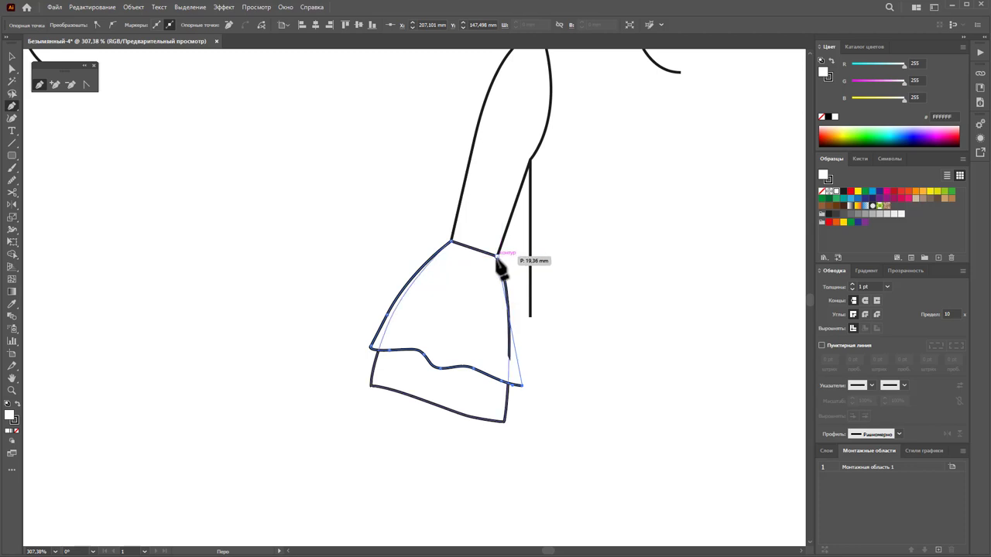
pyautogui.moveTo(497, 258); pyautogui.dragTo(474, 249)
pyautogui.click(452, 243)
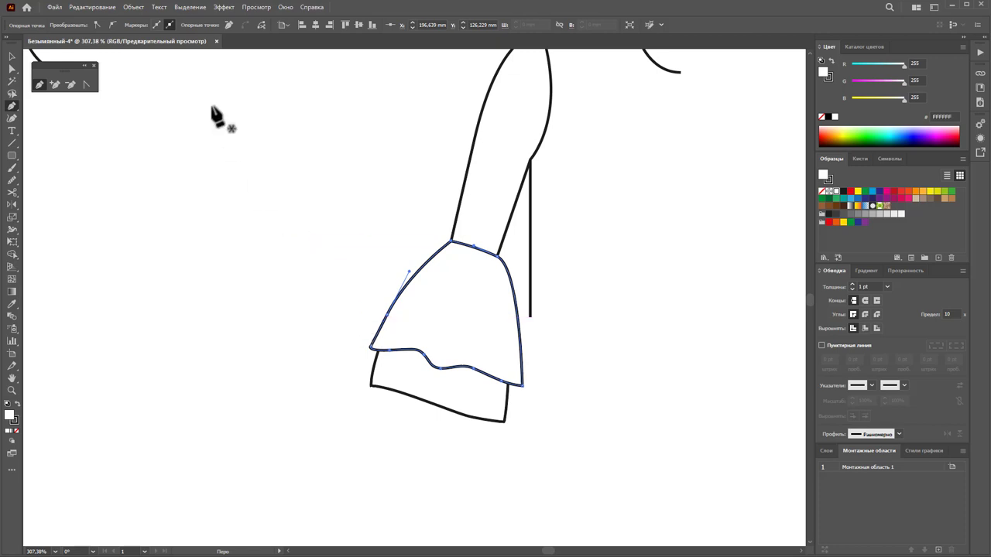
pyautogui.hotkey('ctrl', 'shift', 'a')
pyautogui.press('v')
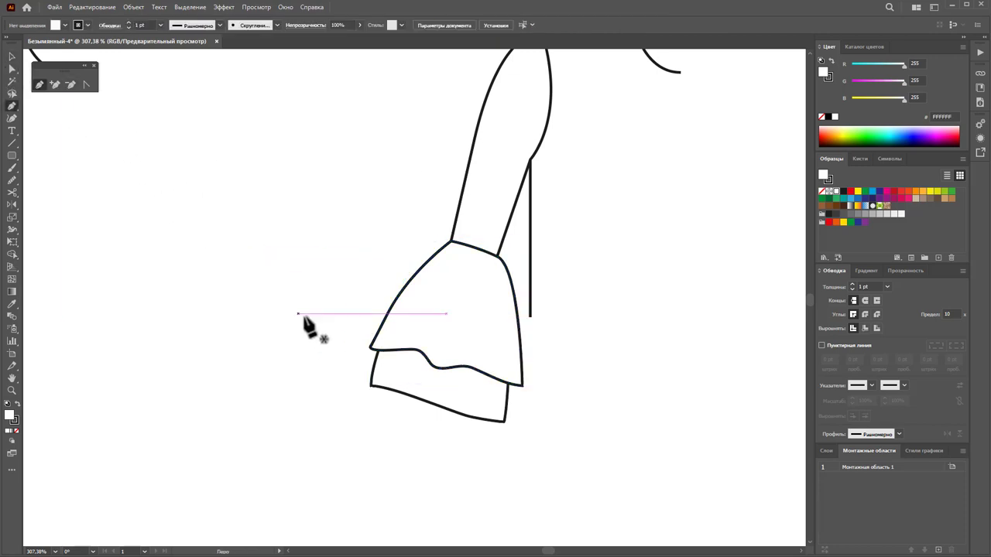
# - Pen-draw a short closed third tier with a stepped hem from the top corner
pyautogui.click(451, 242)
pyautogui.click(379, 317)
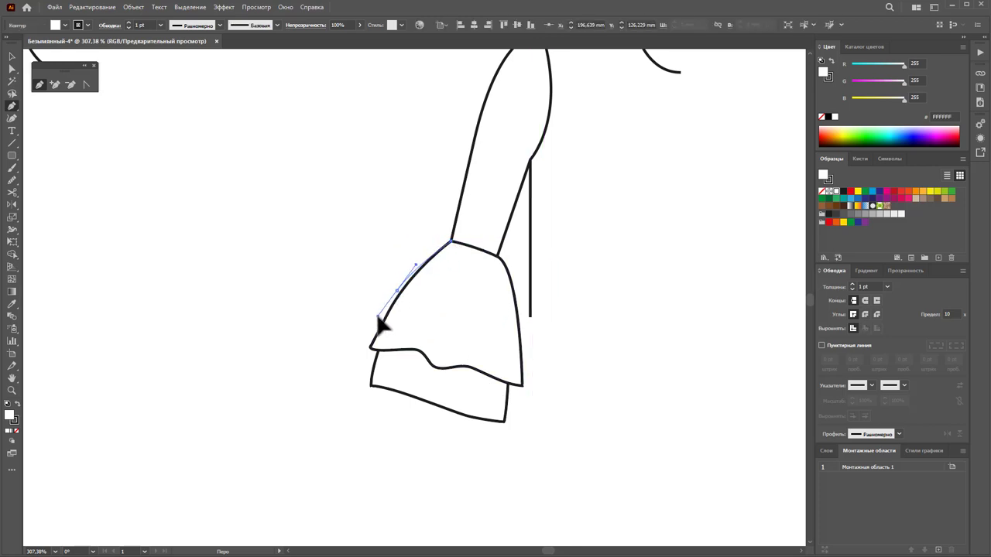
pyautogui.moveTo(387, 306); pyautogui.dragTo(521, 341)
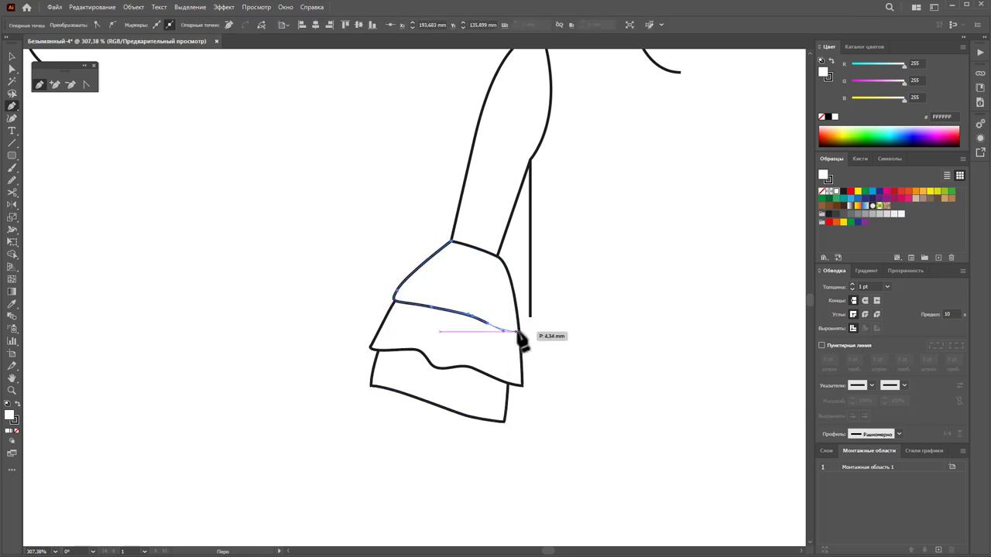
pyautogui.hotkey('ctrl', 'z')
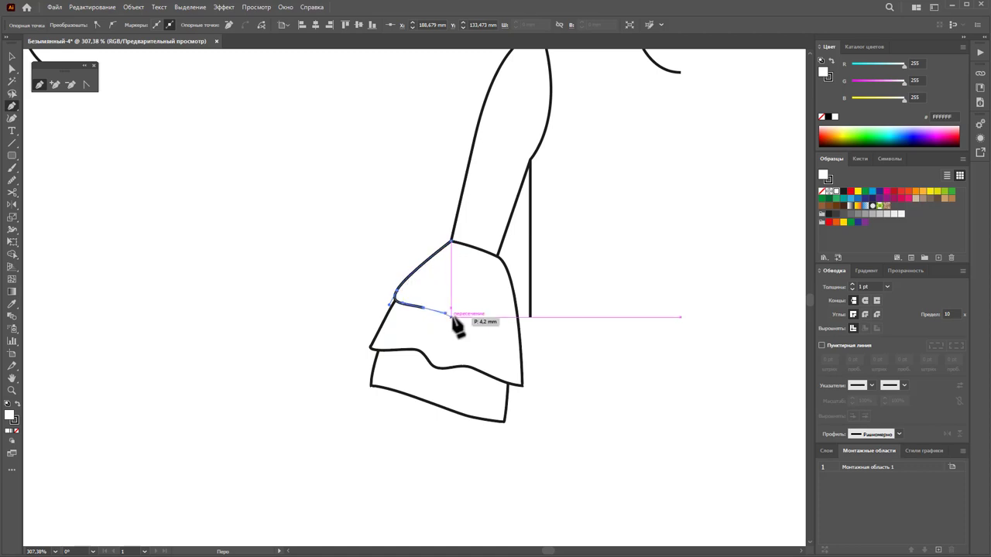
pyautogui.click(451, 323)
pyautogui.click(521, 342)
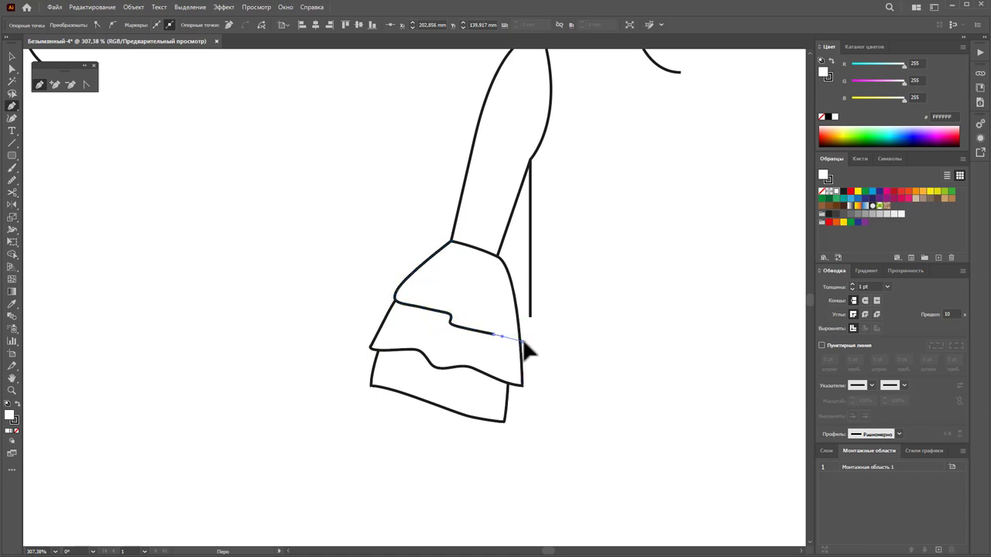
pyautogui.click(511, 275)
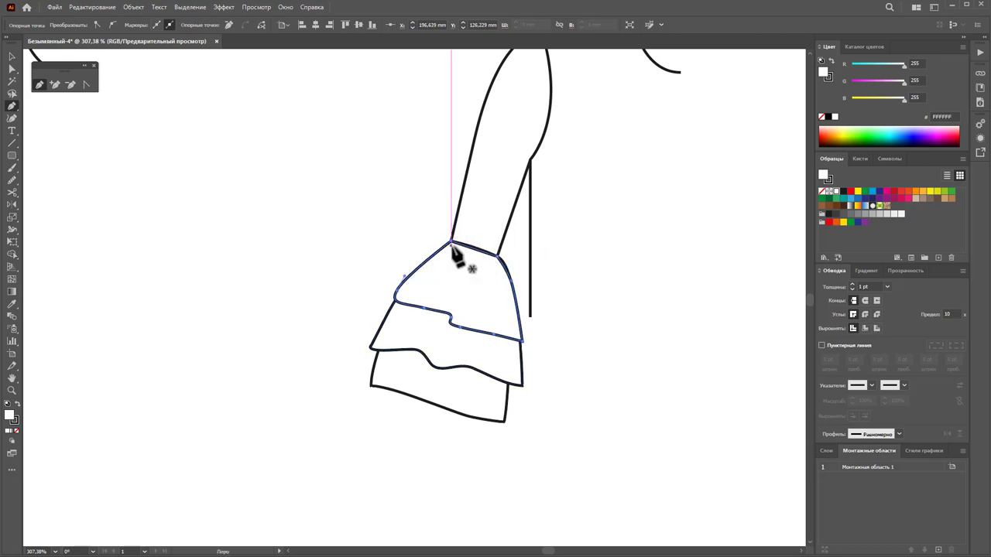
# - Drag the third tier's left anchor to round off its corner
pyautogui.click(11, 57)
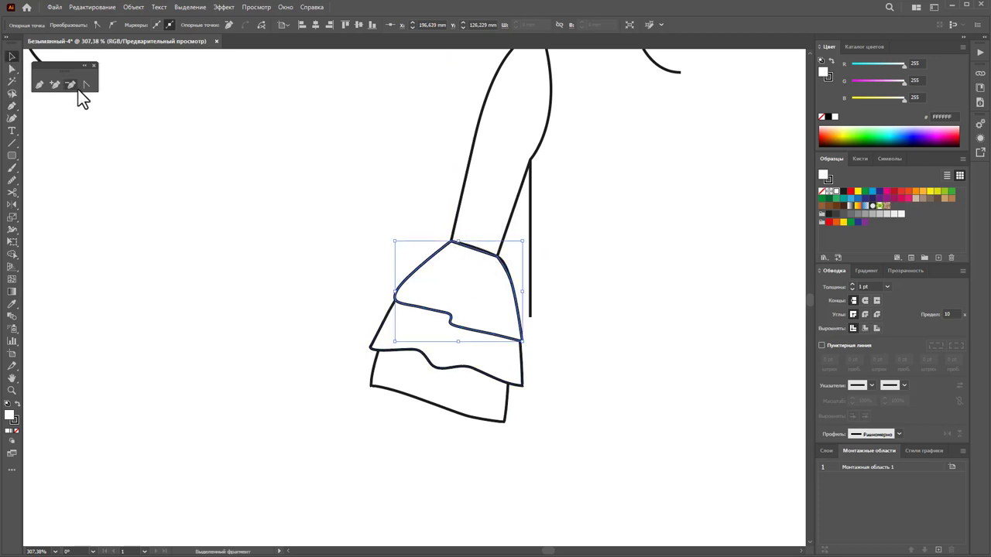
pyautogui.click(13, 70)
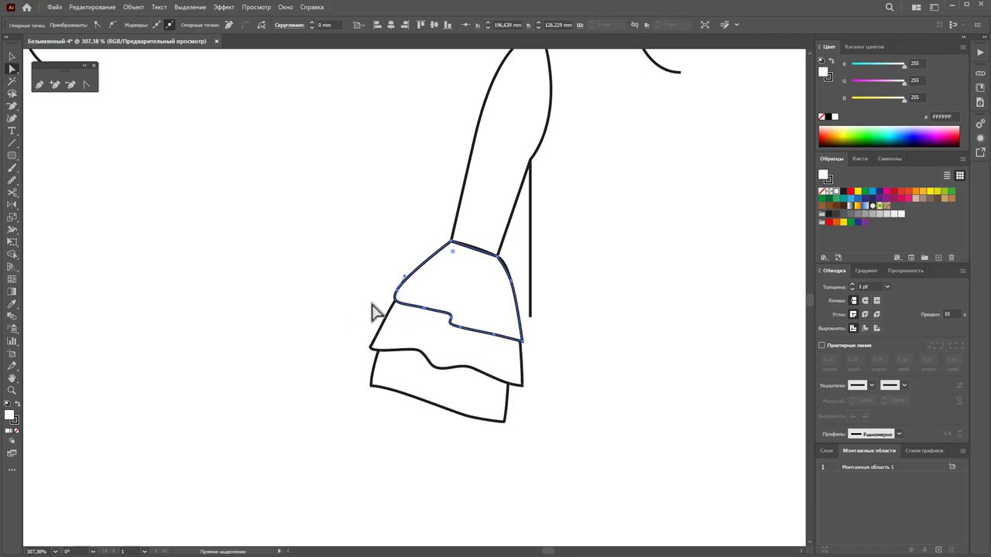
pyautogui.moveTo(397, 295)
pyautogui.mouseDown()
pyautogui.moveTo(396, 304)
pyautogui.moveTo(391, 298)
pyautogui.mouseUp()
pyautogui.click(325, 322)
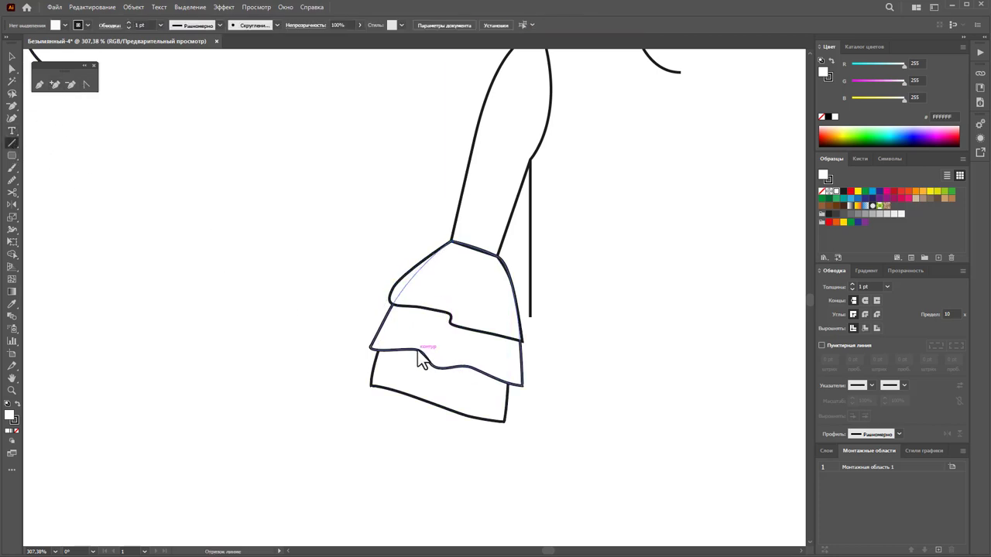
# - Draw five short fold-line ticks across the ruffle tiers, including the bottom tier
pyautogui.moveTo(425, 336); pyautogui.dragTo(430, 325)
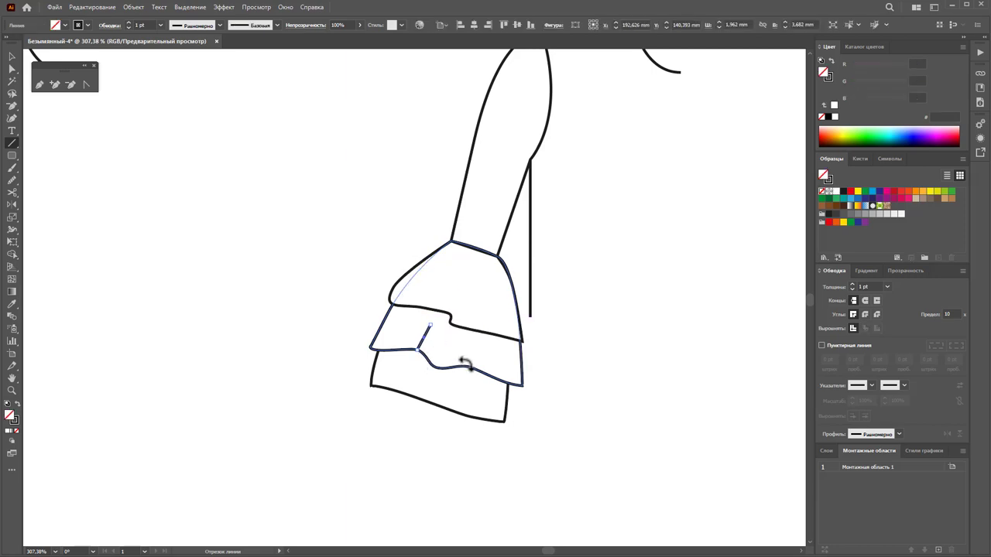
pyautogui.moveTo(466, 364); pyautogui.dragTo(465, 353)
pyautogui.moveTo(450, 318); pyautogui.dragTo(458, 292)
pyautogui.moveTo(455, 410); pyautogui.dragTo(460, 389)
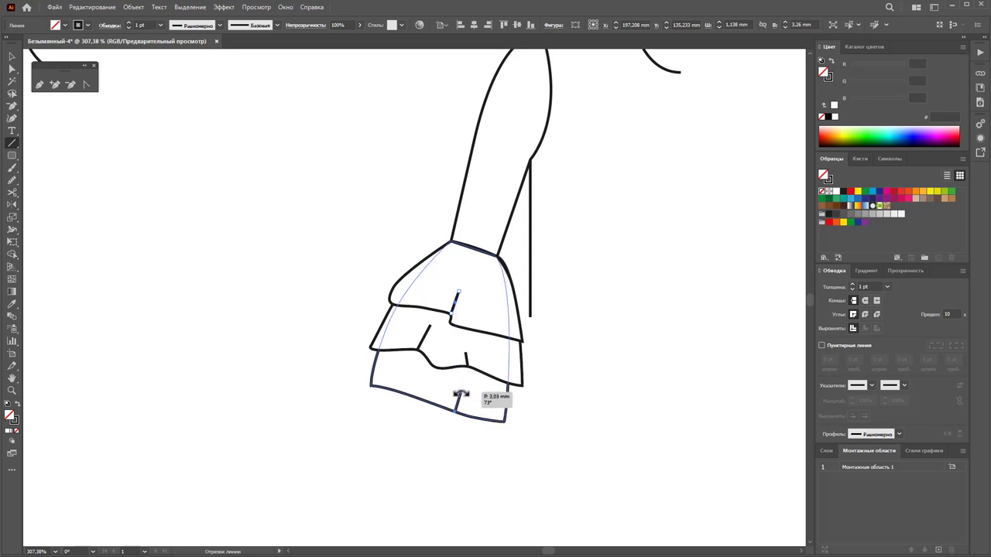
pyautogui.moveTo(392, 391); pyautogui.dragTo(398, 381)
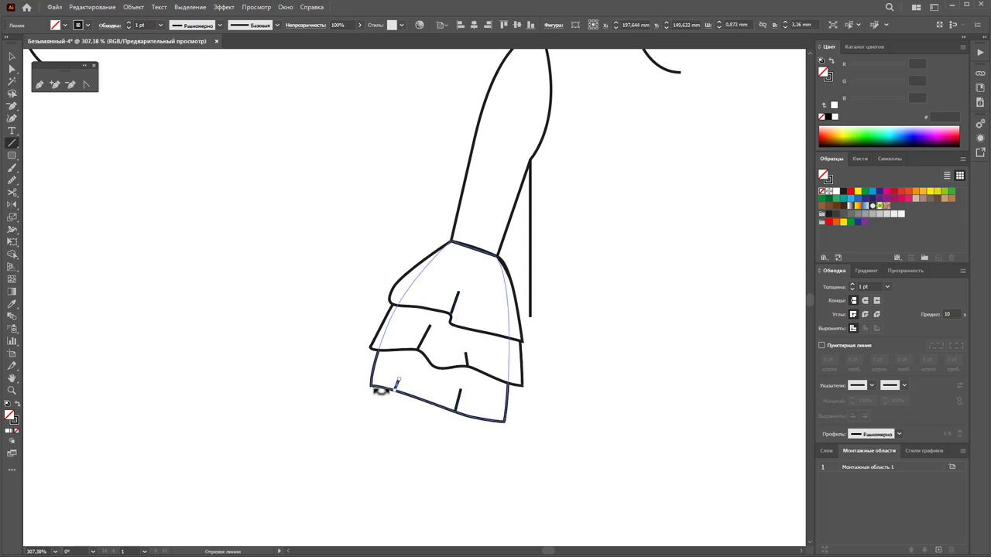
# - Select all five fold lines together with Direct Selection
pyautogui.click(13, 57)
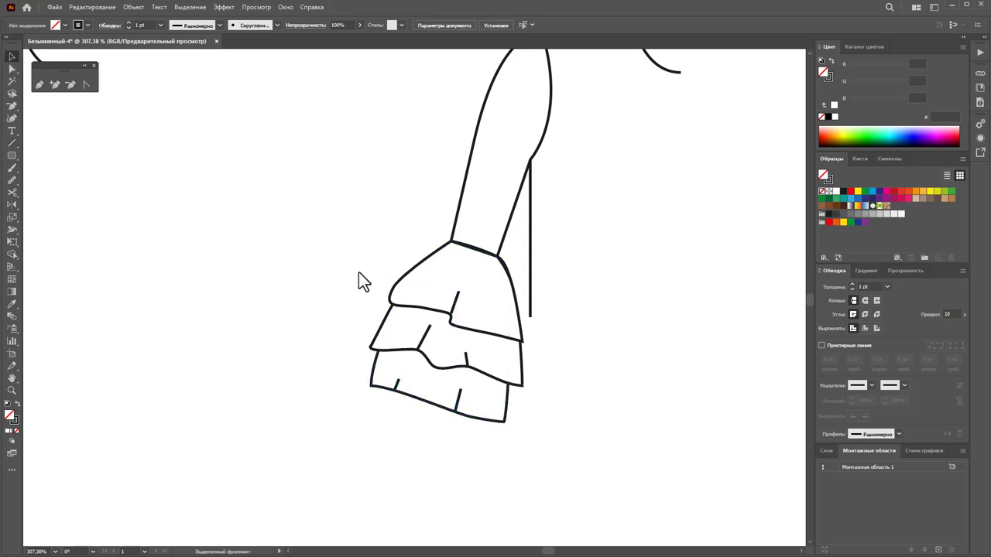
pyautogui.moveTo(317, 232); pyautogui.dragTo(465, 421)
pyautogui.moveTo(355, 256); pyautogui.dragTo(412, 370)
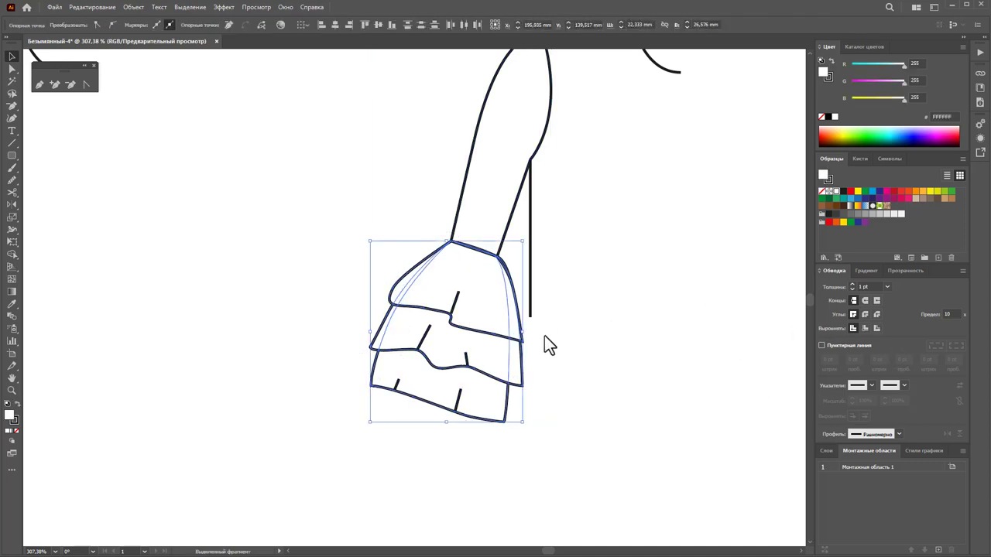
pyautogui.press('a')
pyautogui.press('v')
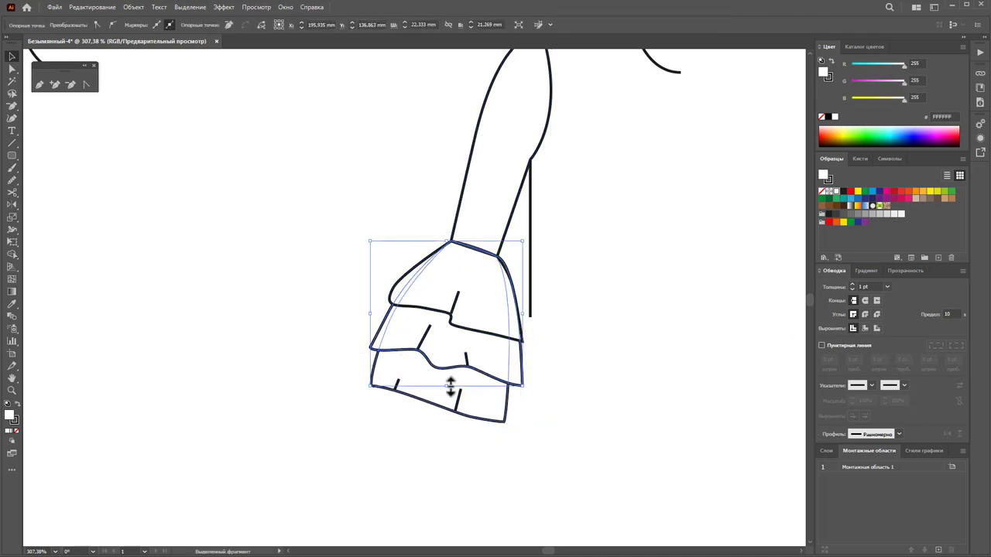
pyautogui.click(466, 358)
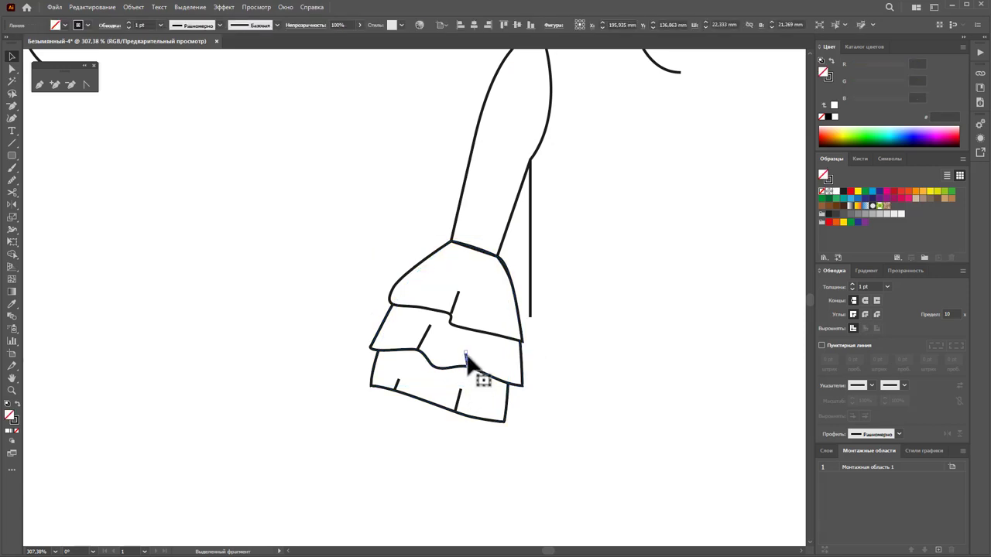
pyautogui.press('a')
pyautogui.click(459, 306)
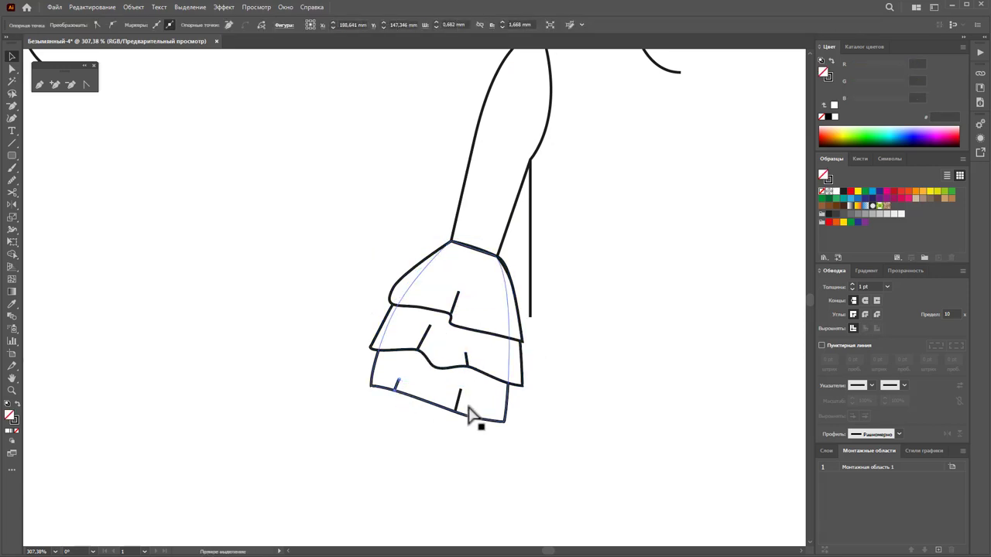
pyautogui.click(459, 402)
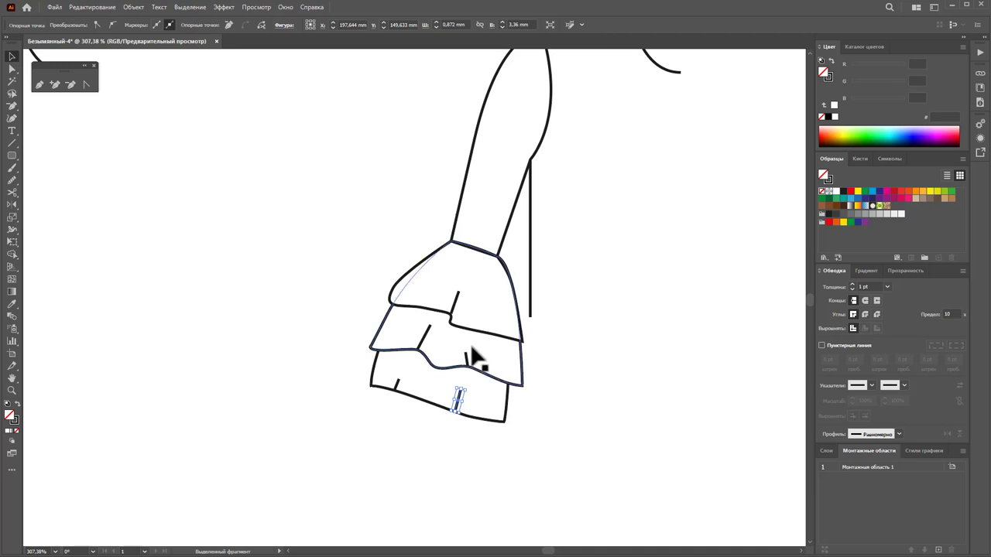
pyautogui.keyDown('shift'); pyautogui.click(398, 386); pyautogui.keyUp('shift')
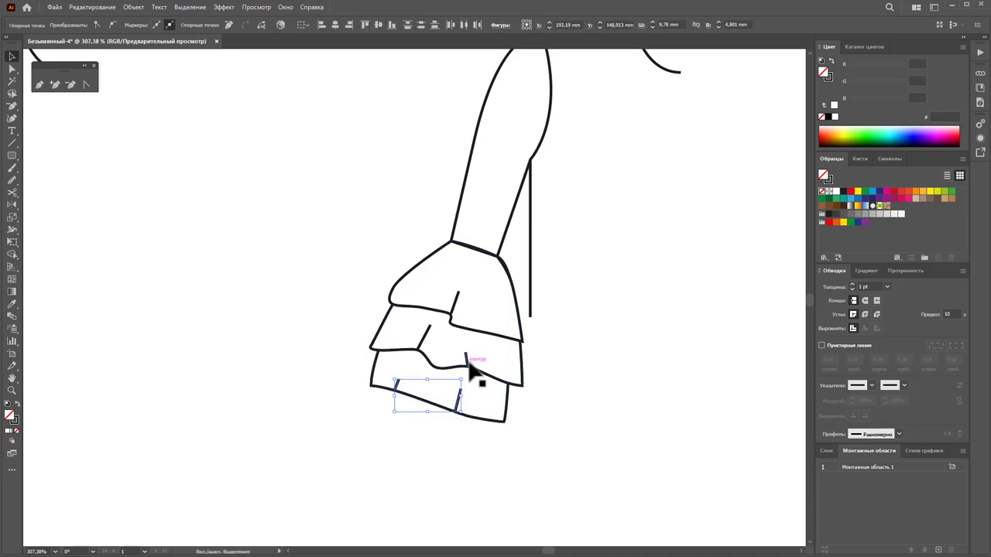
pyautogui.keyDown('shift'); pyautogui.click(422, 341); pyautogui.keyUp('shift')
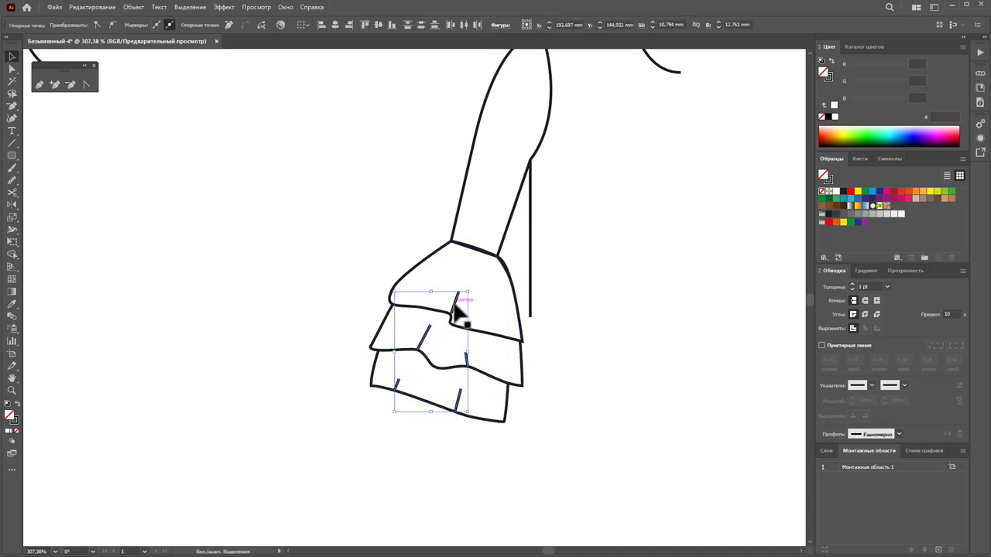
# - Give the fold lines a 0.25 pt stroke with a tapered width profile
pyautogui.click(887, 287)
pyautogui.click(890, 302)
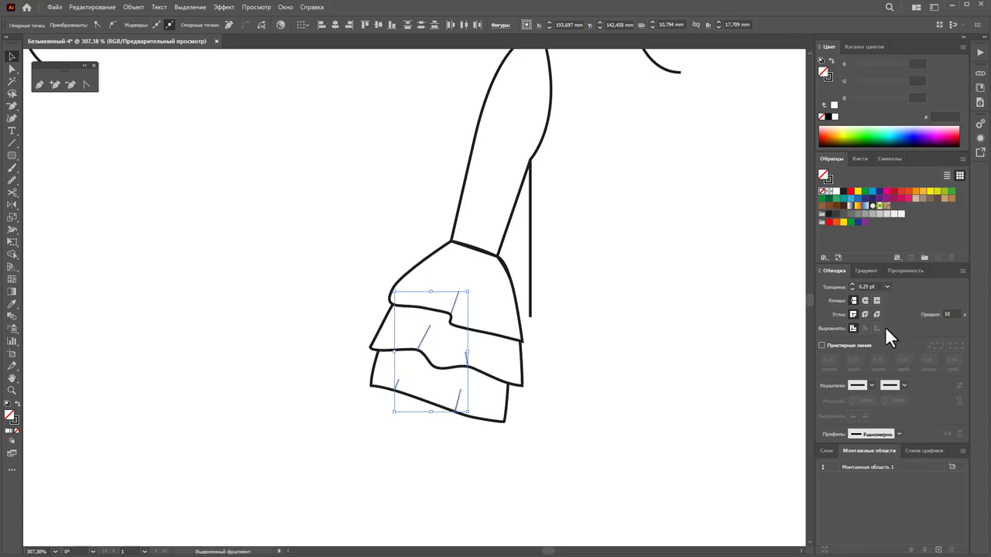
pyautogui.click(898, 434)
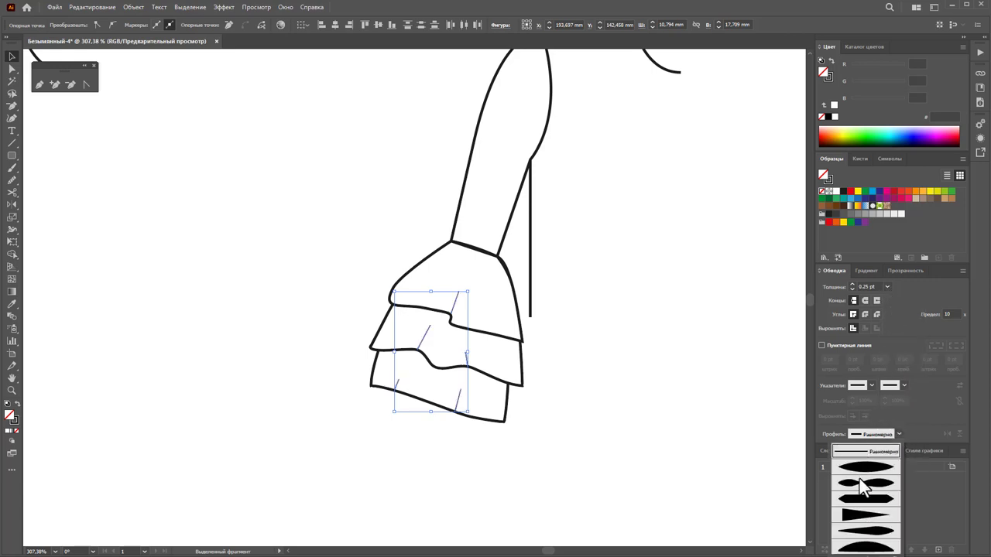
pyautogui.click(871, 530)
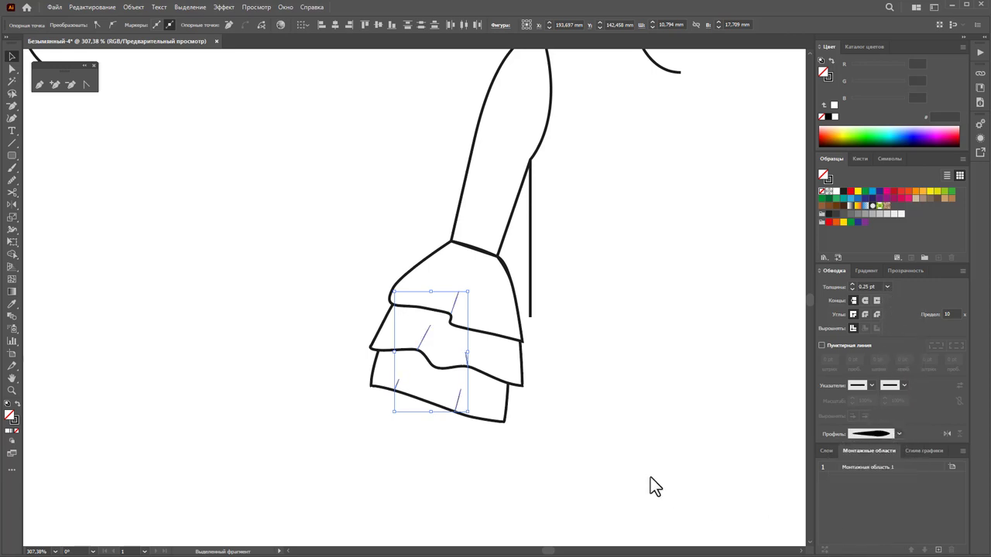
pyautogui.click(628, 480)
pyautogui.click(398, 387)
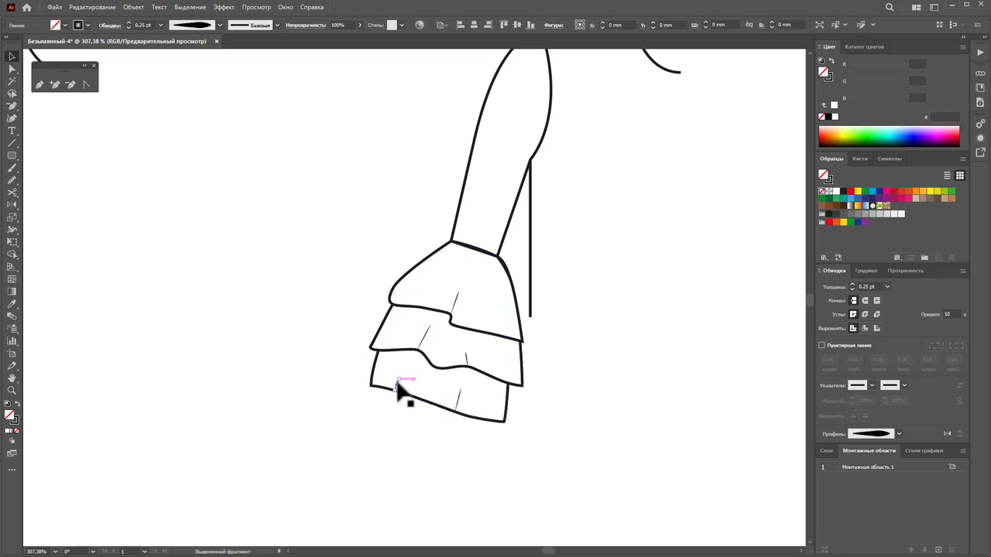
pyautogui.click(619, 482)
pyautogui.press('z')
pyautogui.keyDown('alt'); pyautogui.click(408, 344); pyautogui.keyUp('alt')
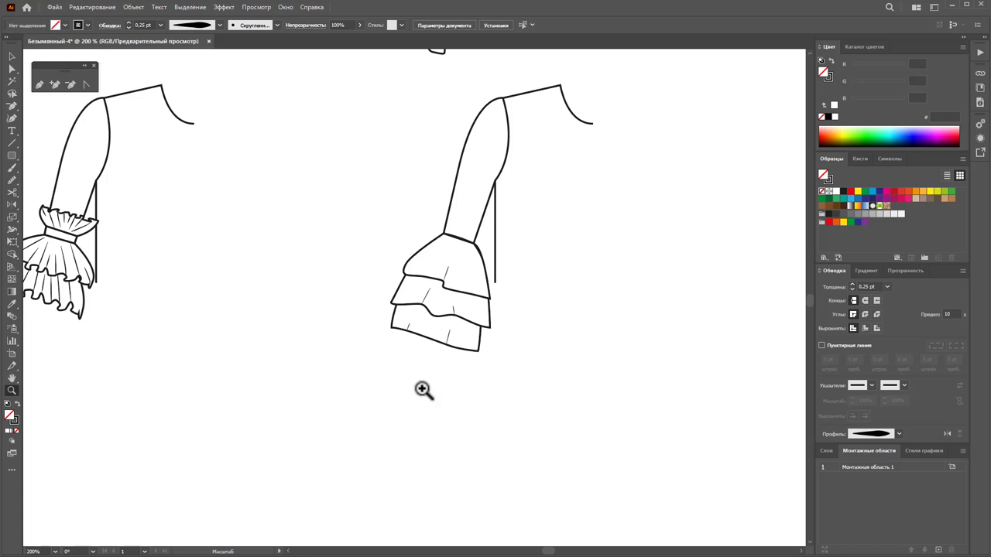
# - Zoom in on the ruffle tiers and start a 1 pt fold path at the middle tier's left corner
pyautogui.moveTo(431, 343); pyautogui.dragTo(642, 349)
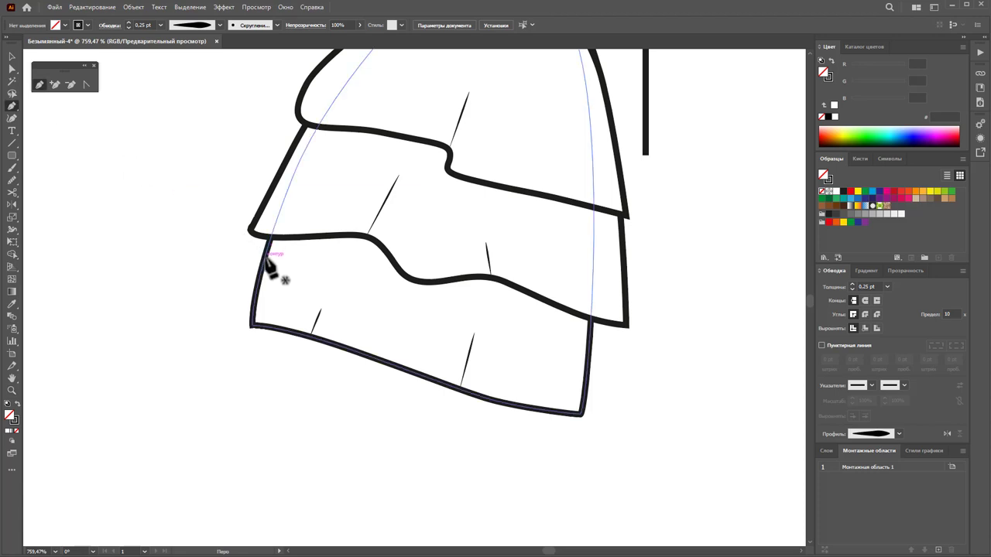
pyautogui.keyDown('ctrl'); pyautogui.click(256, 237); pyautogui.keyUp('ctrl')
pyautogui.moveTo(251, 232); pyautogui.dragTo(268, 263)
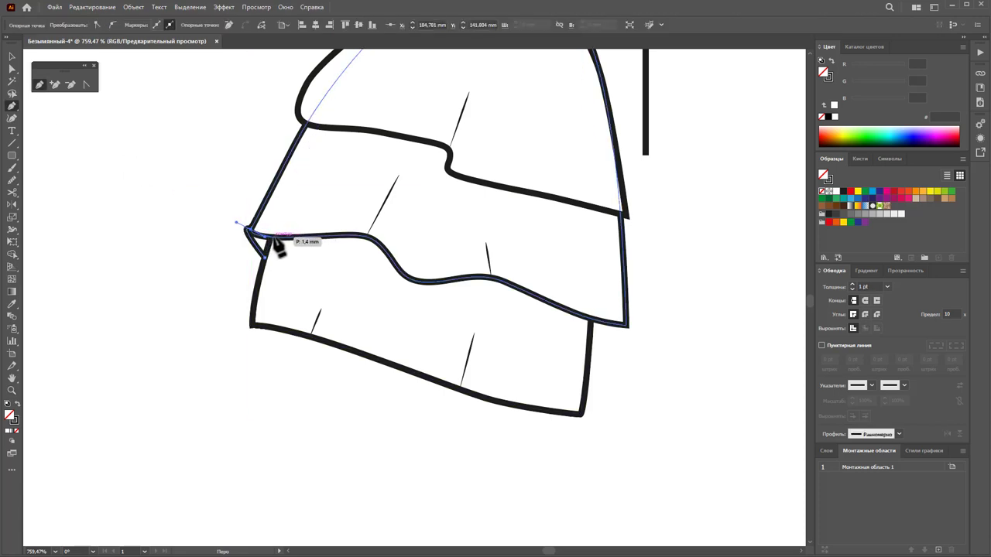
# - Draw small corner pieces at the middle and top tiers' right corners
pyautogui.click(589, 341)
pyautogui.click(625, 325)
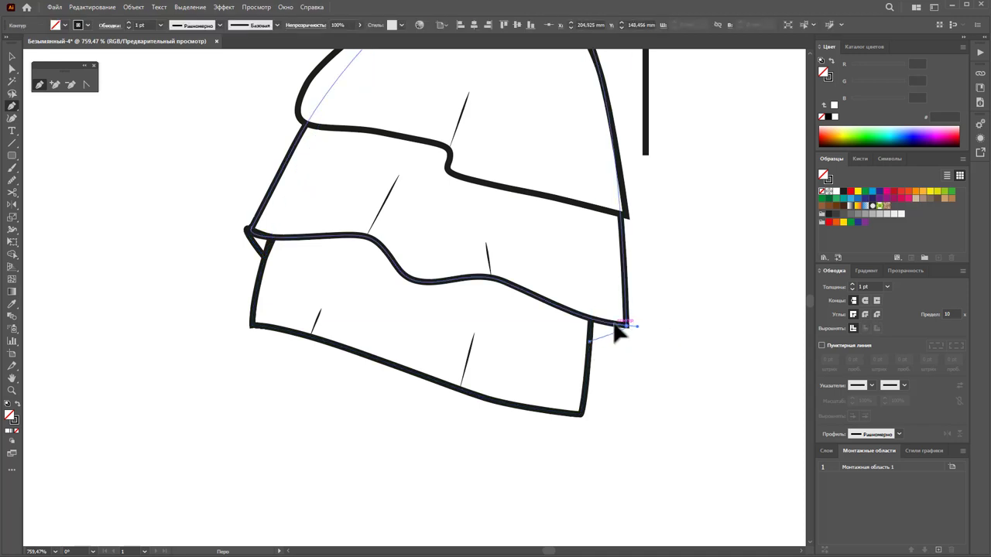
pyautogui.click(591, 340)
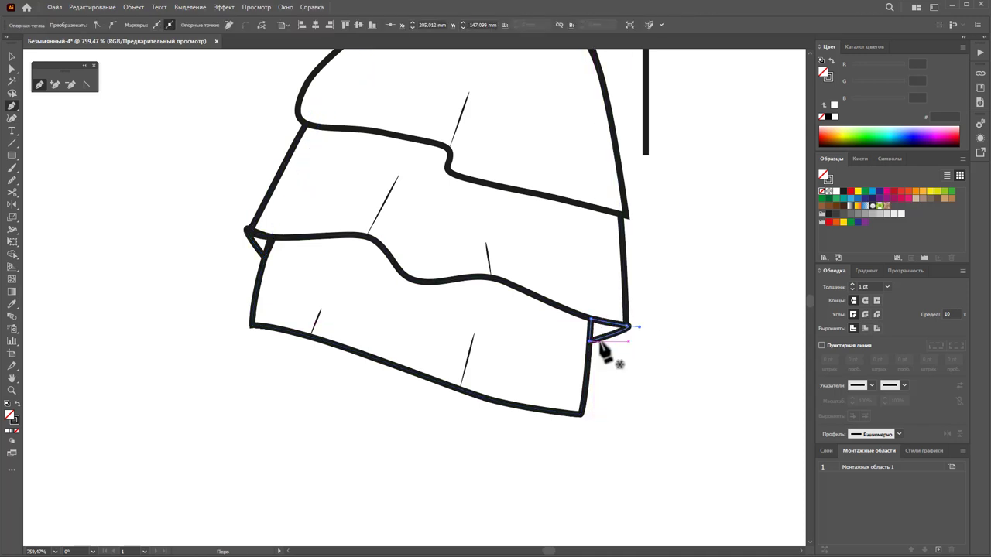
pyautogui.scroll(2, 630, 272)
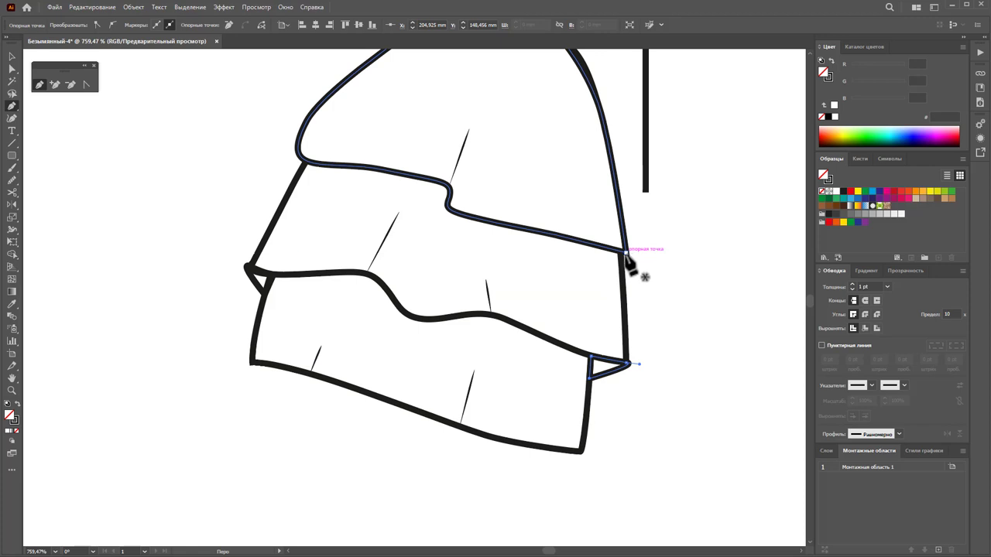
pyautogui.moveTo(625, 256); pyautogui.dragTo(622, 257)
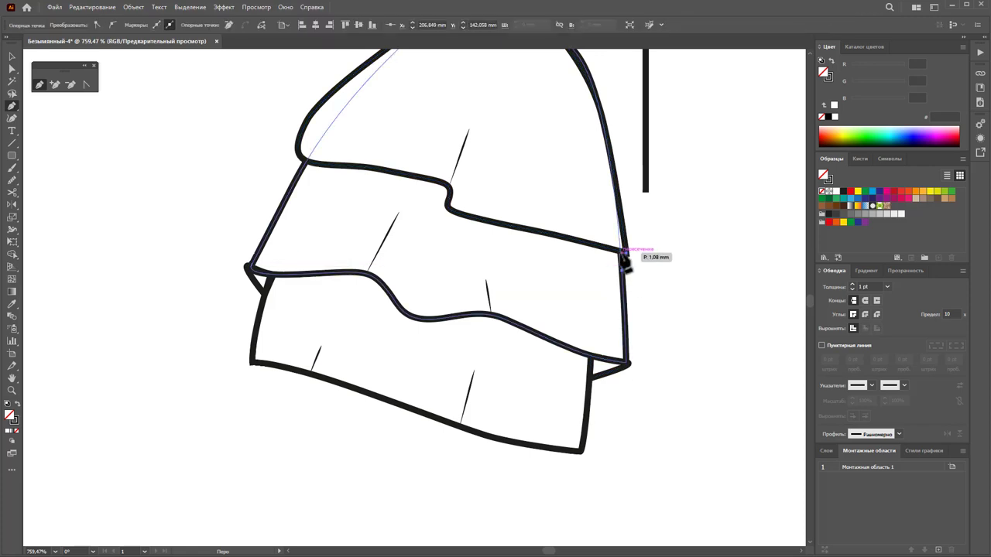
pyautogui.click(624, 253)
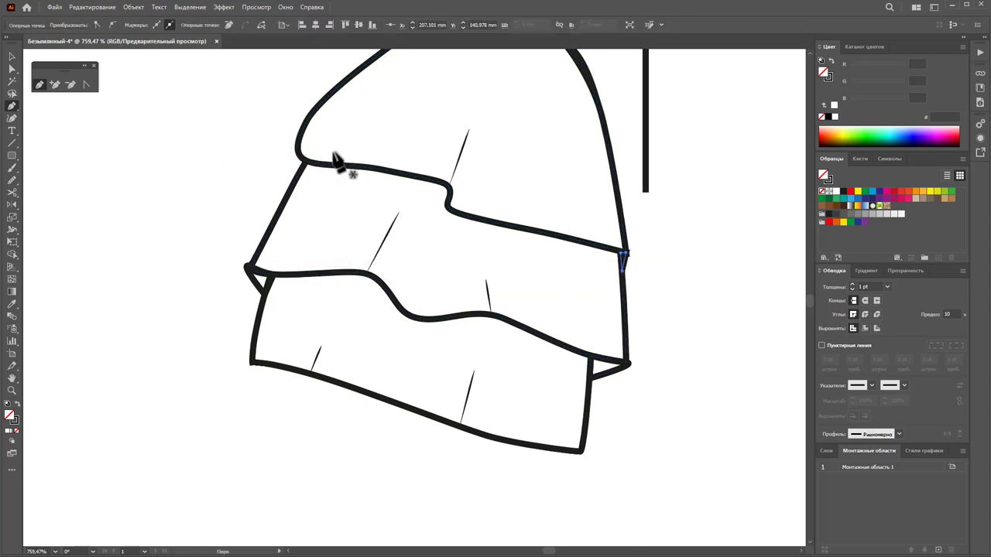
# - Draw a curved fold piece at the top tier's left edge
pyautogui.click(296, 140)
pyautogui.moveTo(293, 171); pyautogui.dragTo(310, 172)
pyautogui.moveTo(308, 192); pyautogui.dragTo(302, 181)
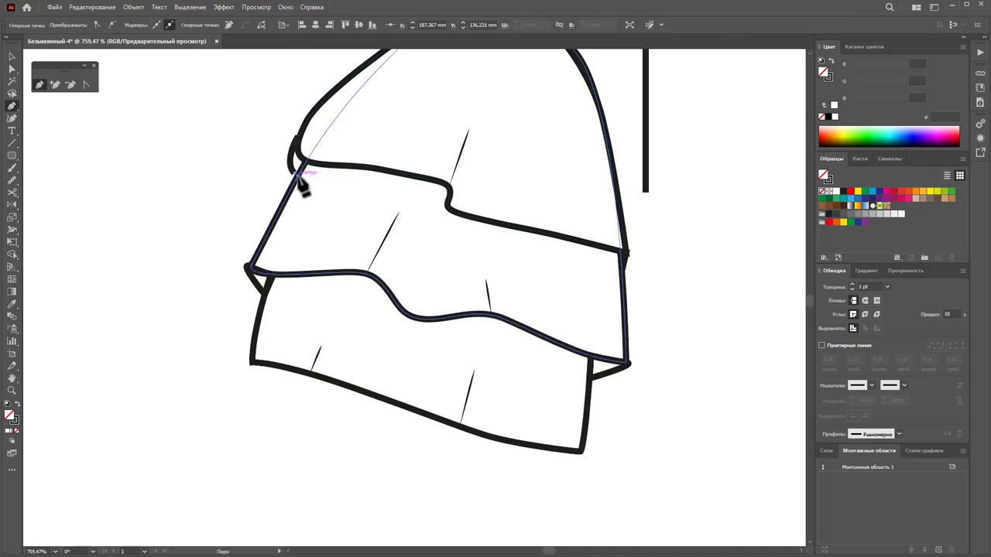
pyautogui.click(297, 138)
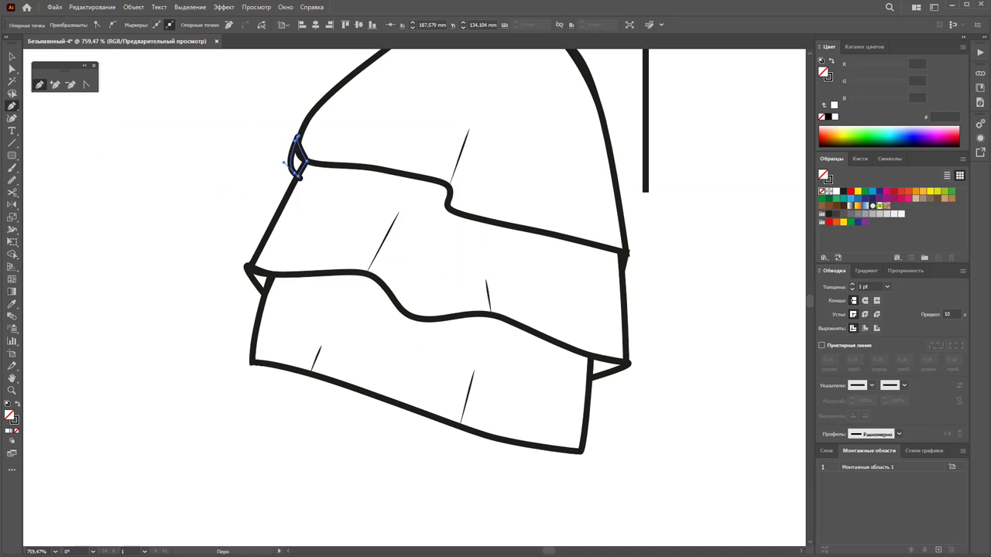
# - Send the top-left fold piece to the back, behind the ruffle
pyautogui.click(11, 57)
pyautogui.click(150, 225)
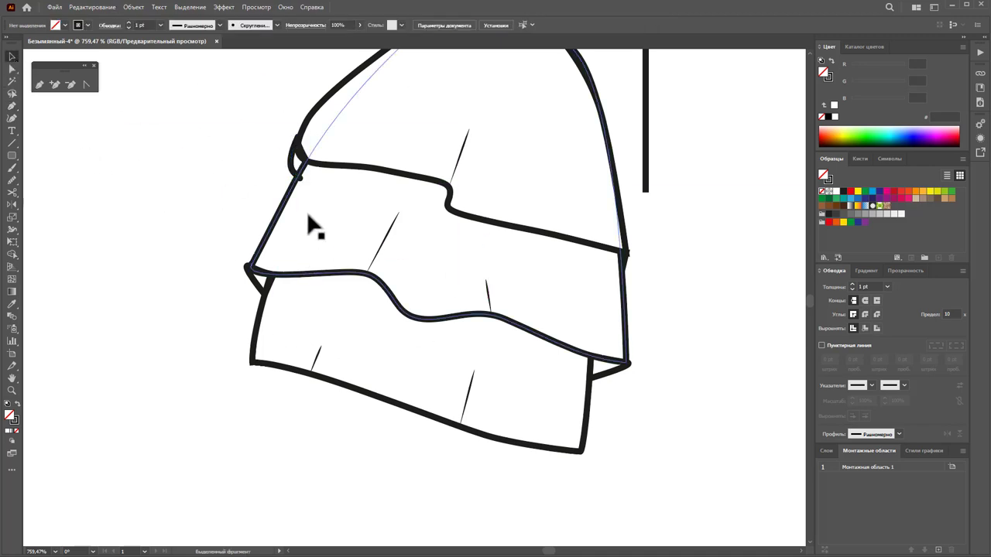
pyautogui.click(296, 163)
pyautogui.rightClick(294, 167)
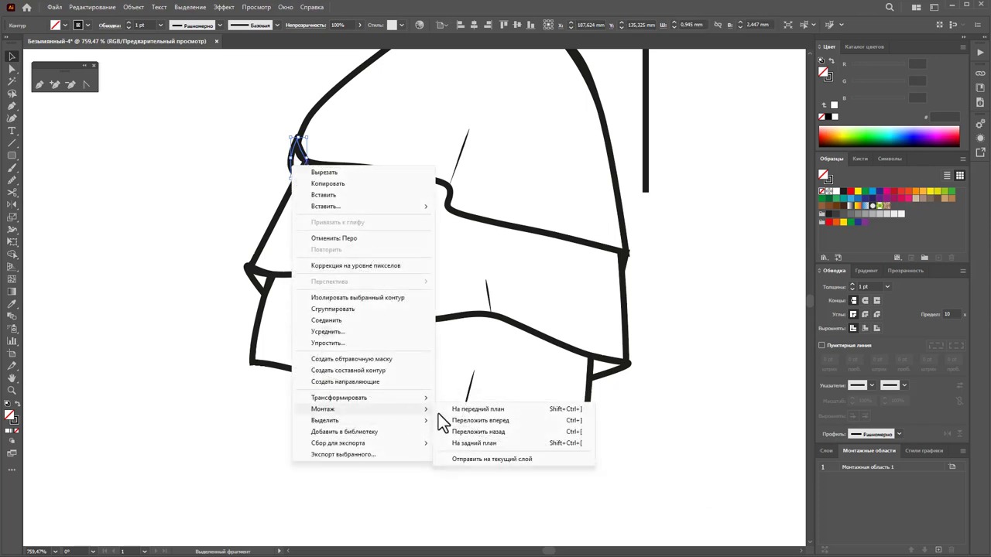
pyautogui.click(454, 447)
pyautogui.click(629, 438)
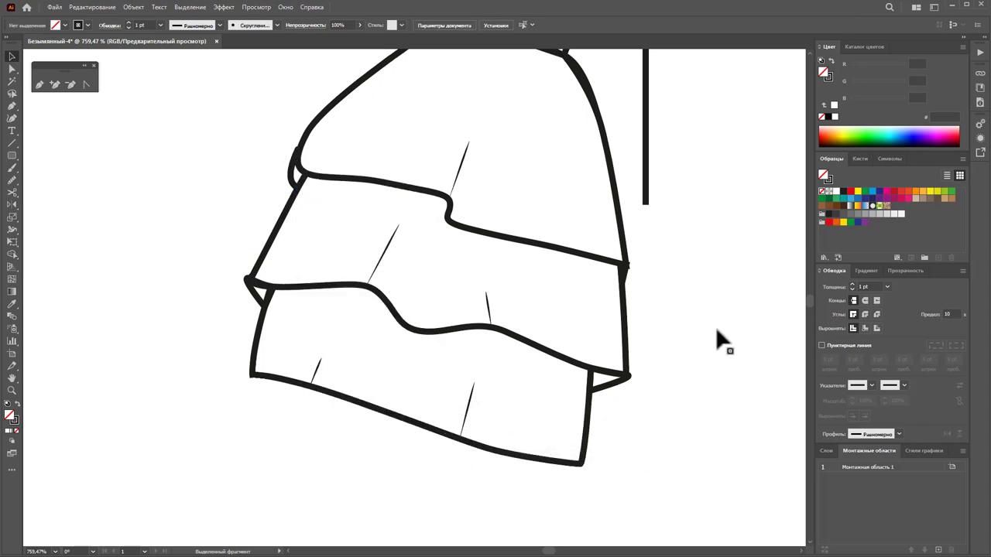
# - Draw a closed four-point wrist band shape above the ruffle's top corners
pyautogui.scroll(3, 716, 326)
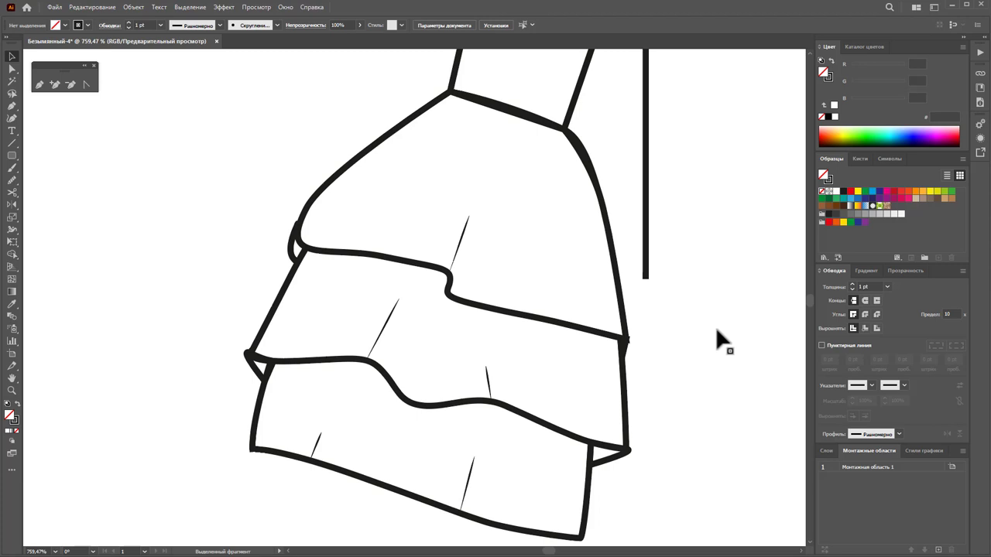
pyautogui.scroll(3, 348, 209)
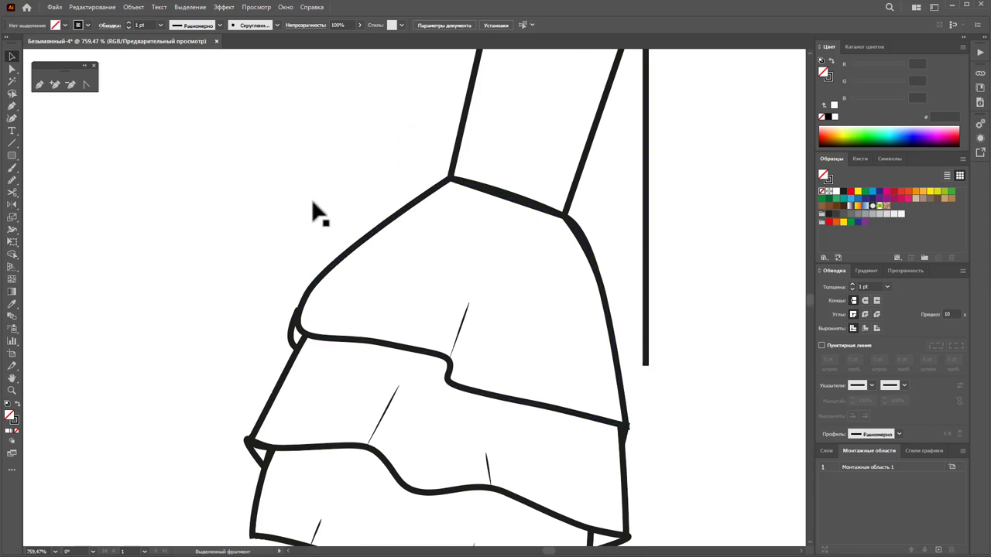
pyautogui.click(39, 85)
pyautogui.click(449, 180)
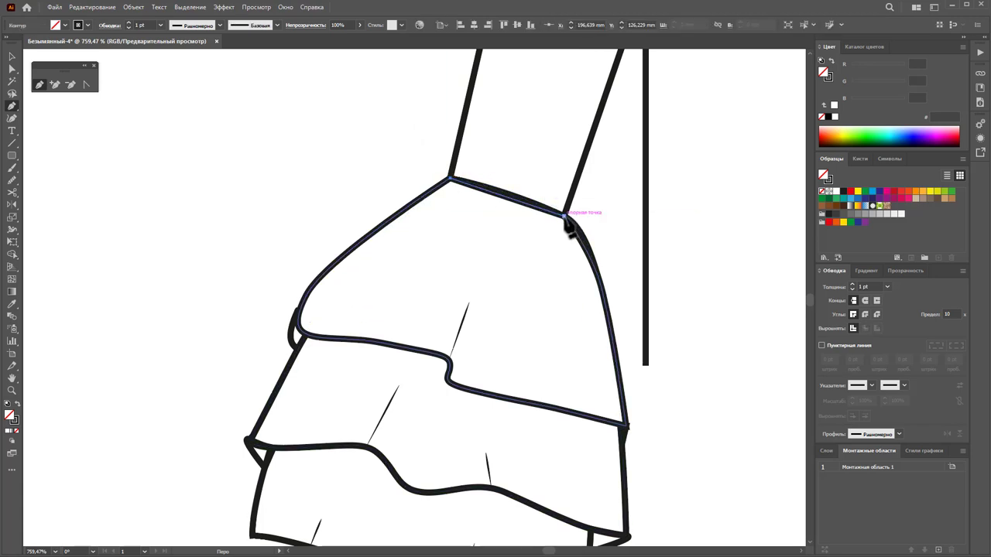
pyautogui.click(566, 217)
pyautogui.click(573, 186)
pyautogui.click(457, 145)
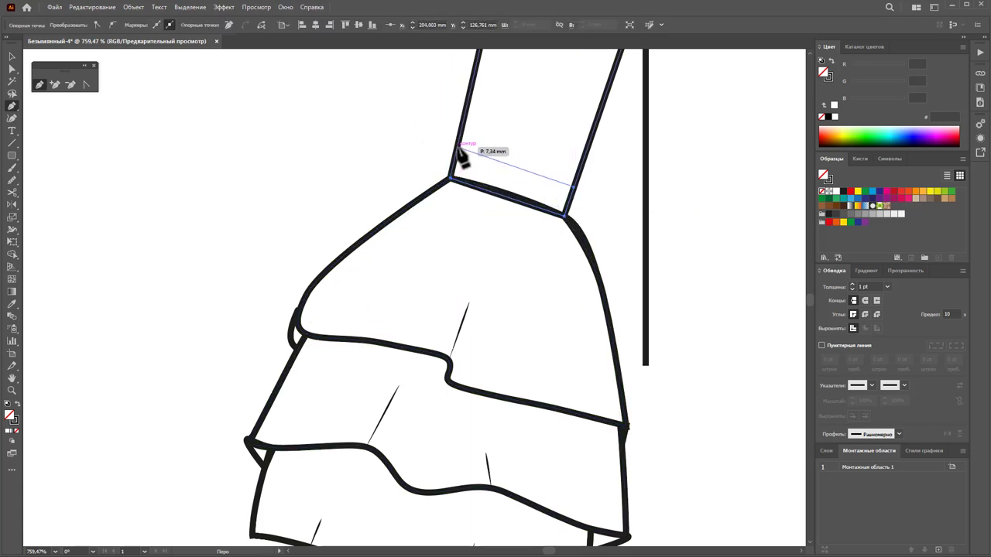
pyautogui.click(449, 181)
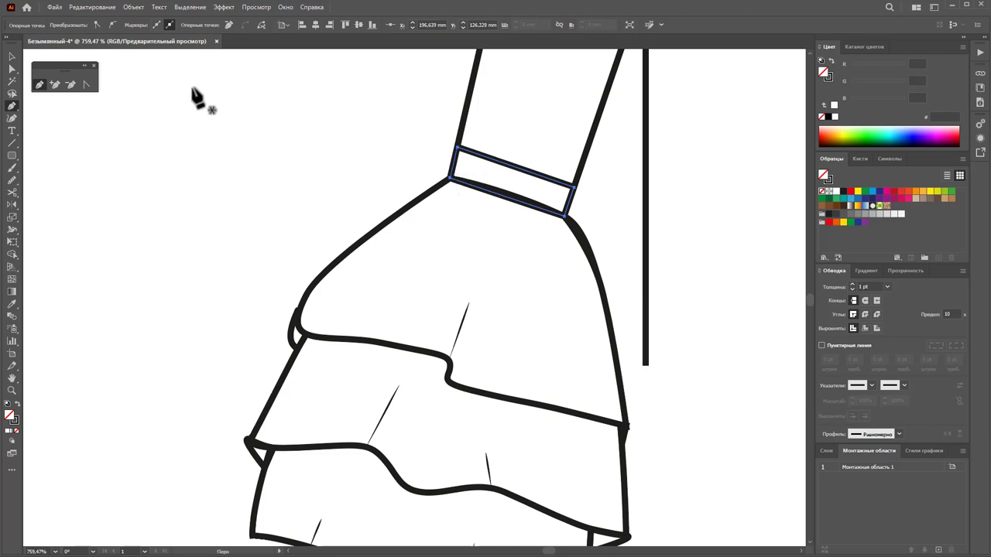
pyautogui.click(14, 58)
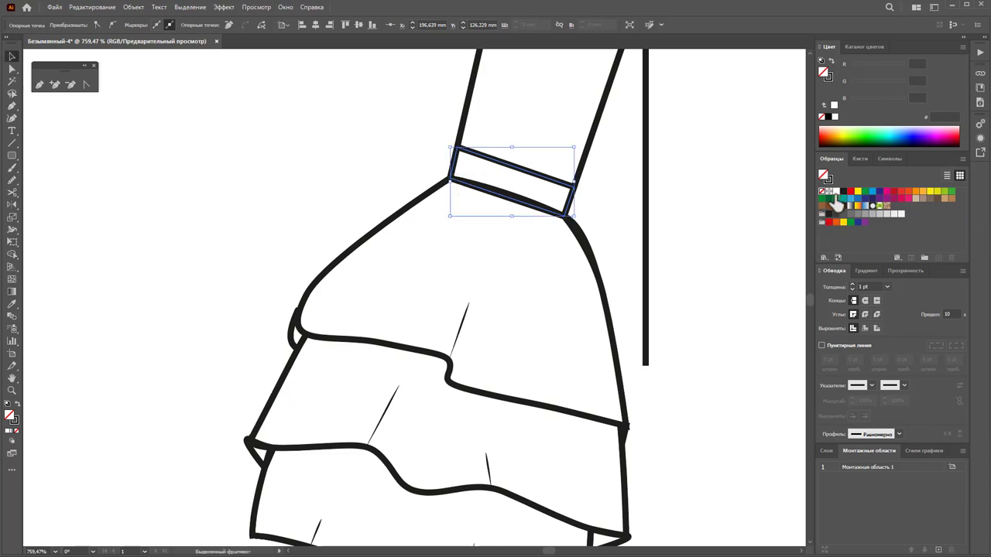
pyautogui.click(708, 251)
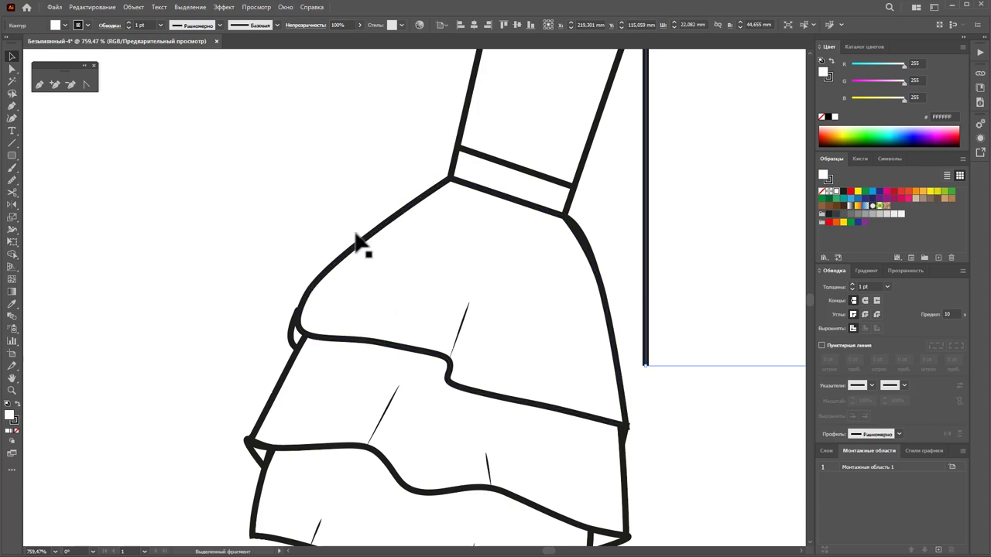
# - Draw a small slanted four-corner knot shape across the middle of the wrist band
pyautogui.scroll(2, 356, 241)
pyautogui.click(40, 84)
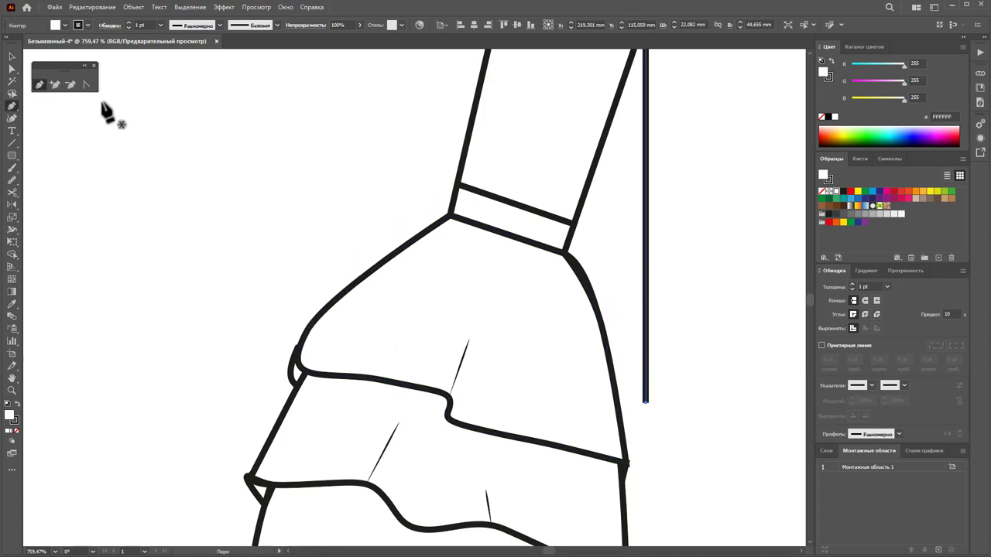
pyautogui.click(504, 201)
pyautogui.click(481, 224)
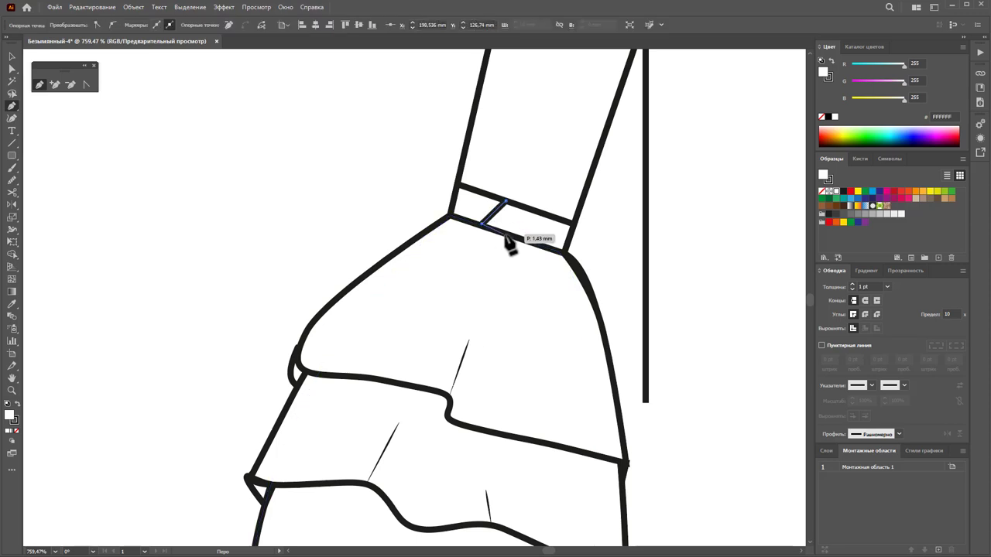
pyautogui.click(521, 236)
pyautogui.click(528, 209)
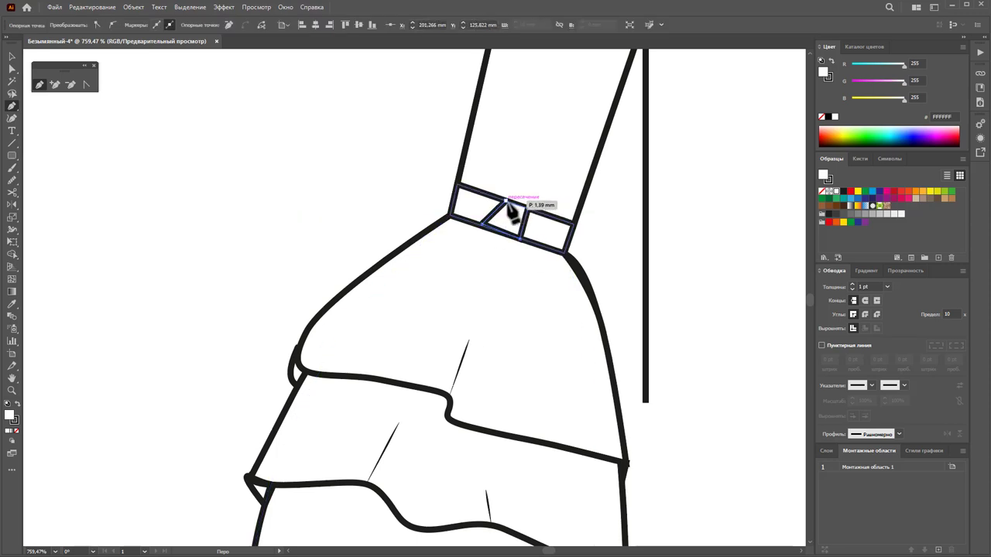
pyautogui.click(505, 202)
pyautogui.click(12, 59)
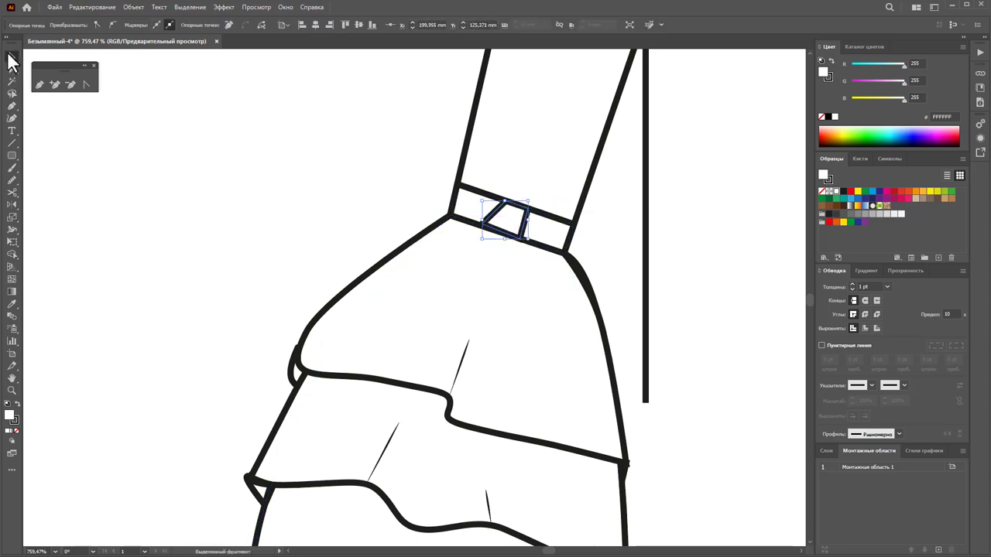
pyautogui.click(277, 187)
pyautogui.scroll(1, 340, 218)
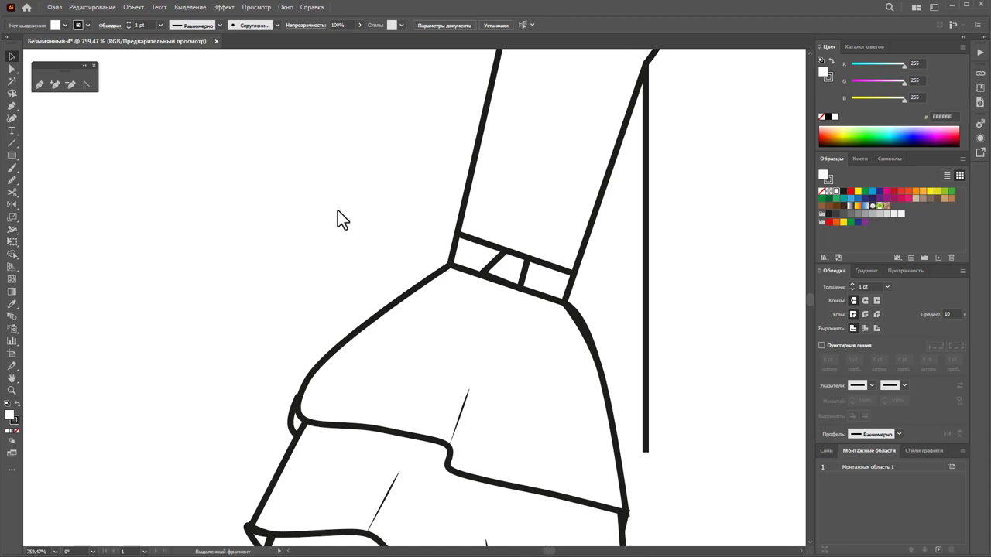
# - Begin the left bow loop's curved outline up from the knot
pyautogui.scroll(1, 340, 219)
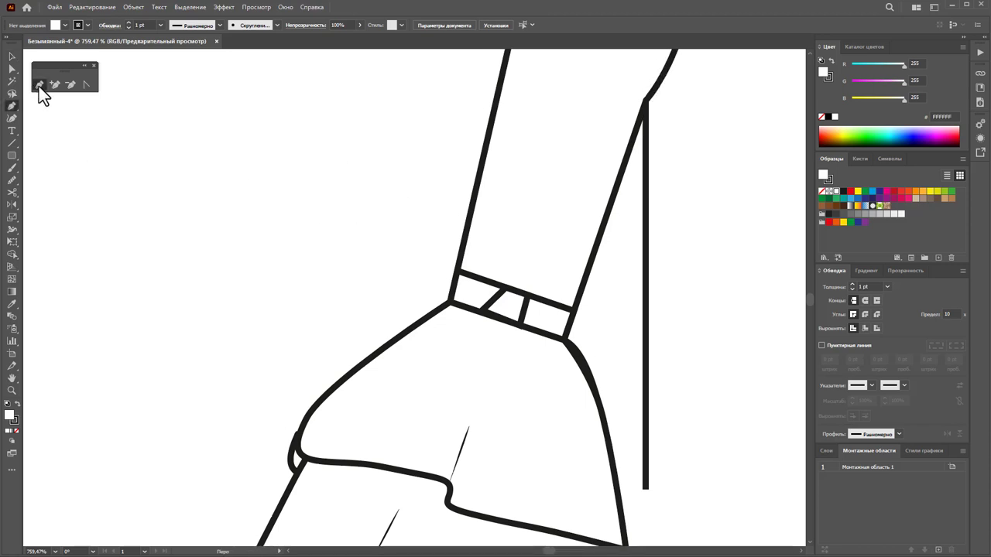
pyautogui.click(501, 287)
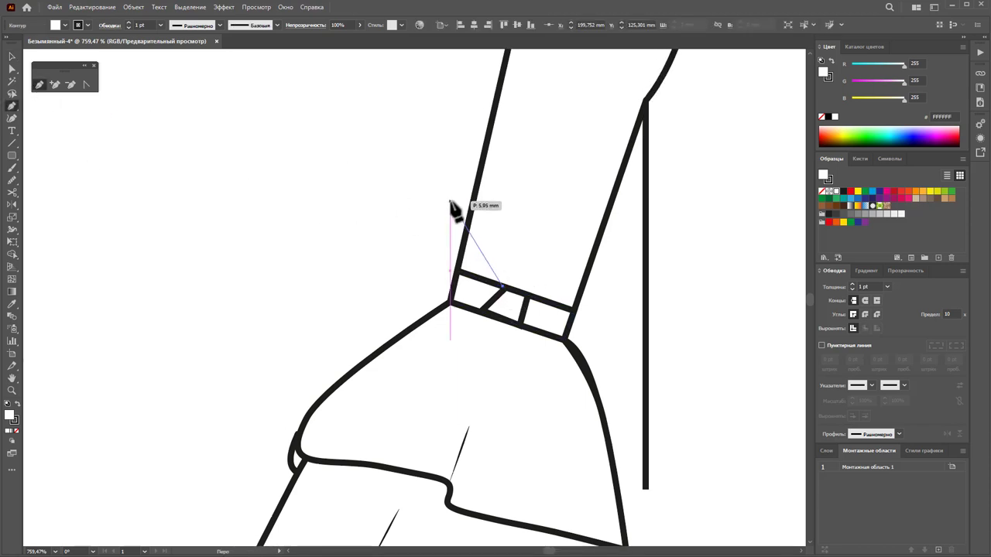
pyautogui.moveTo(453, 191); pyautogui.dragTo(441, 205)
pyautogui.click(501, 286)
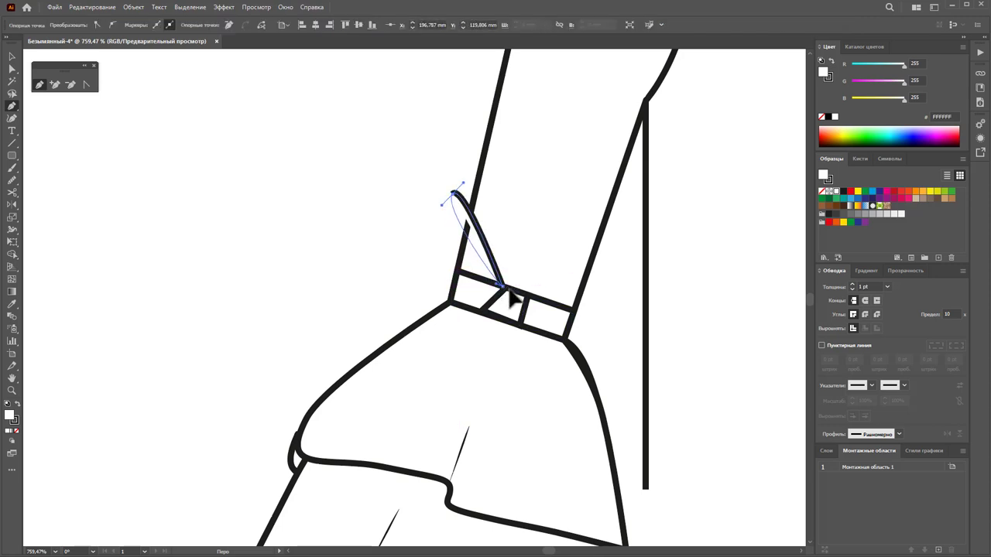
pyautogui.click(12, 57)
pyautogui.click(66, 147)
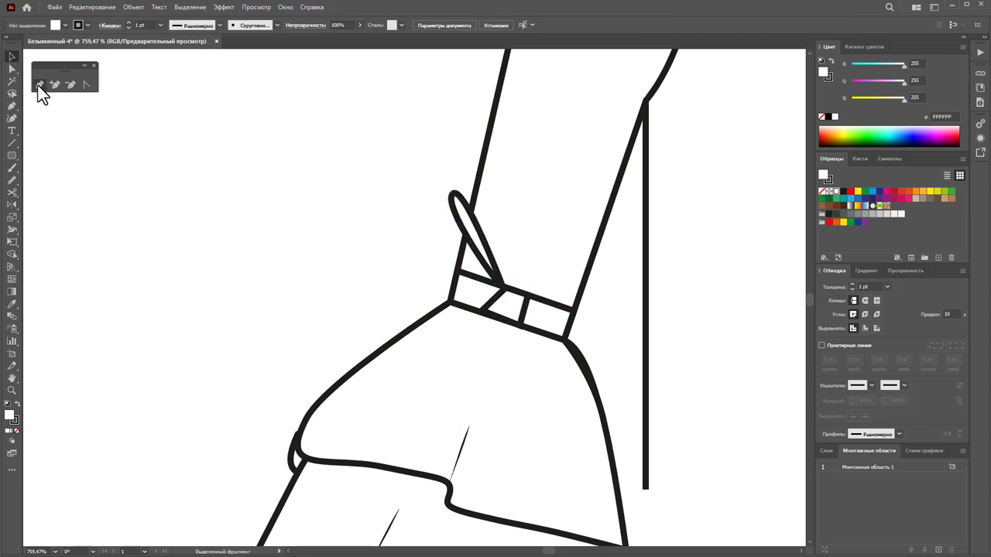
# - Complete and close the left bow loop, setting its stroke to round corner joins
pyautogui.click(39, 85)
pyautogui.keyDown('ctrl'); pyautogui.click(451, 201); pyautogui.keyUp('ctrl')
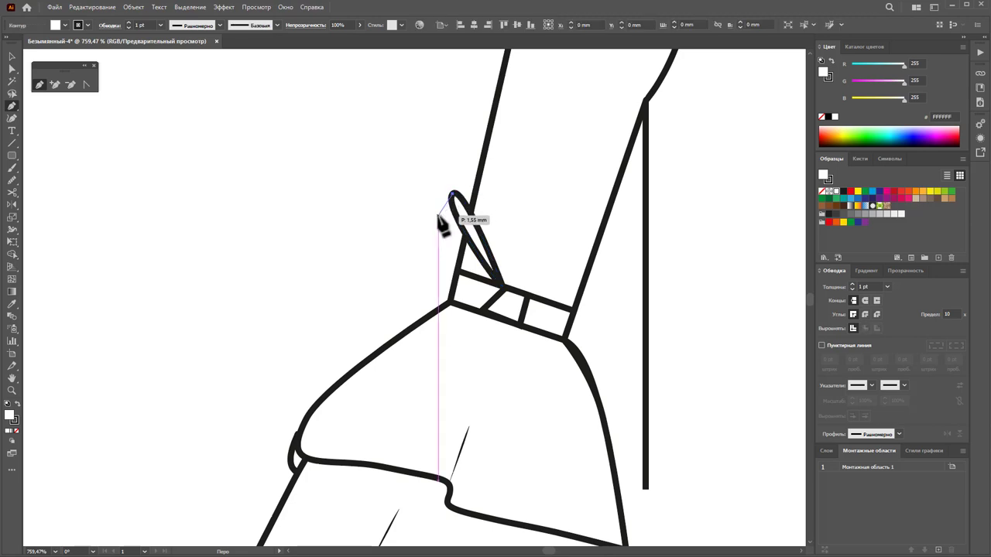
pyautogui.moveTo(438, 217)
pyautogui.mouseDown()
pyautogui.moveTo(426, 240)
pyautogui.moveTo(483, 313)
pyautogui.mouseUp()
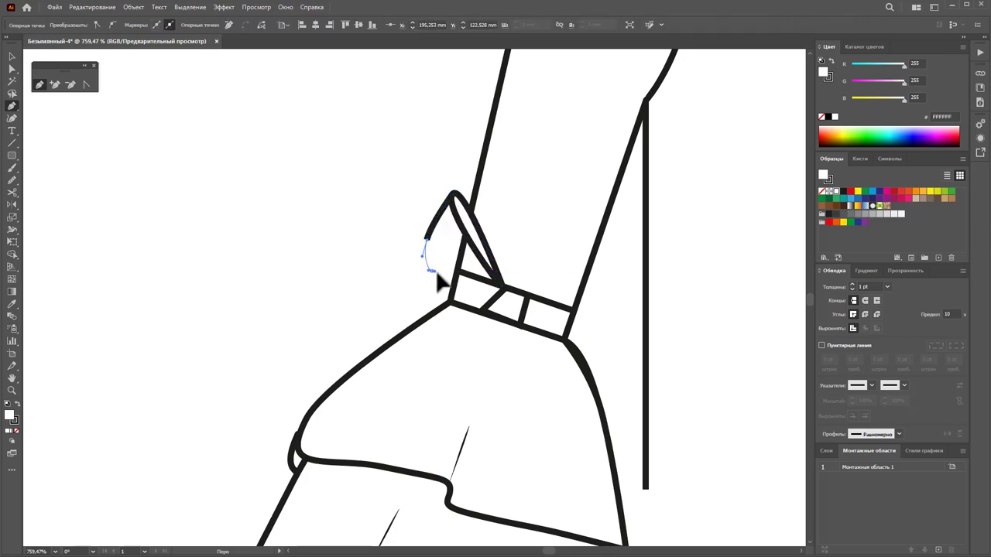
pyautogui.click(480, 306)
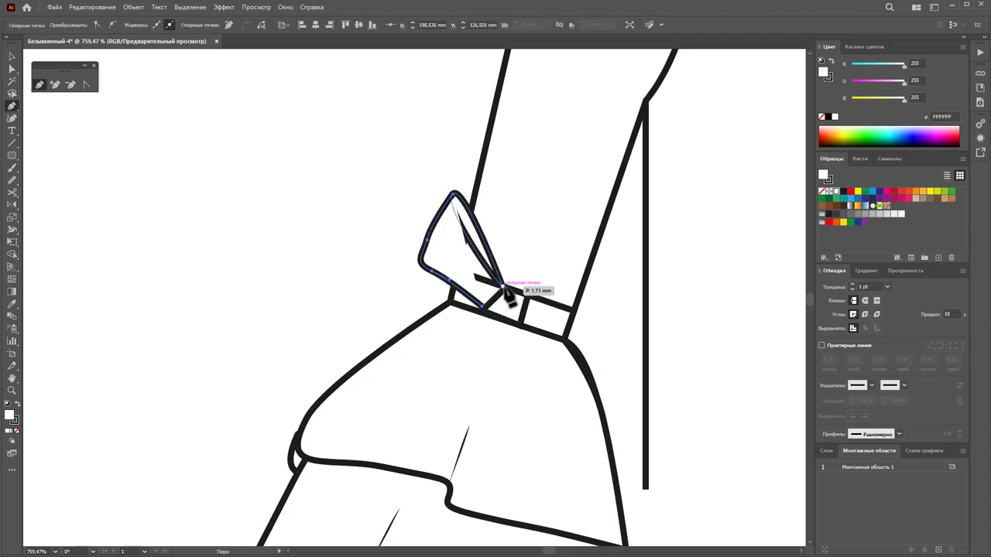
pyautogui.click(503, 286)
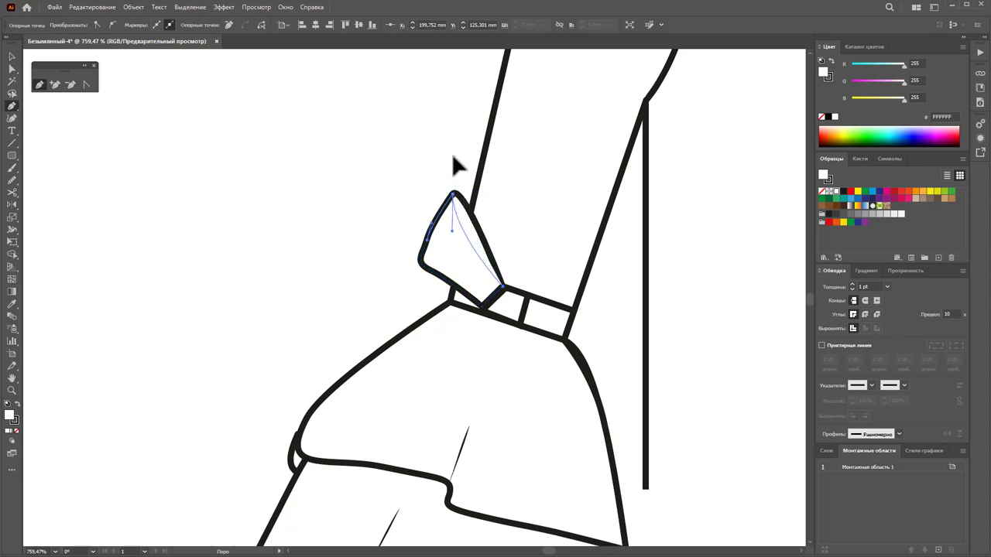
pyautogui.moveTo(453, 193); pyautogui.dragTo(452, 230)
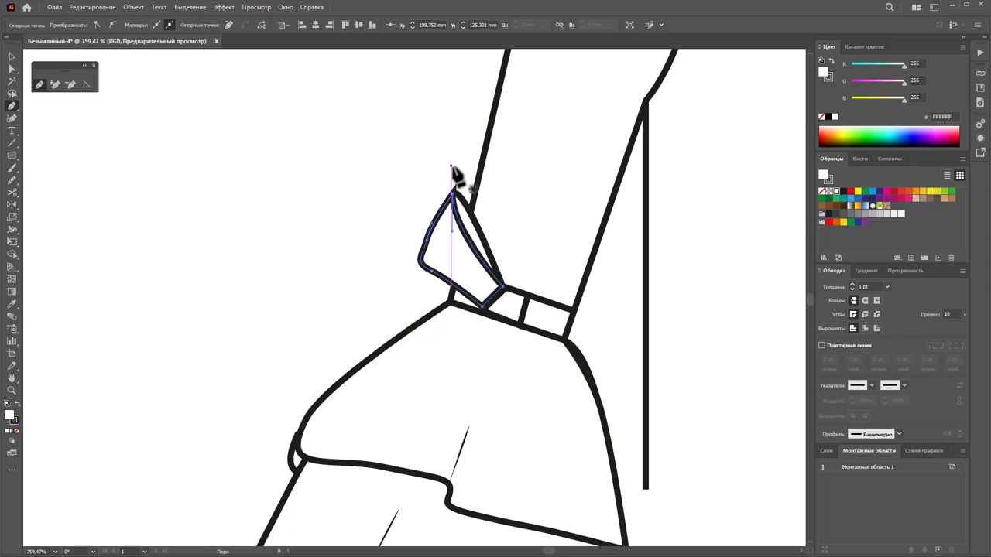
pyautogui.click(865, 314)
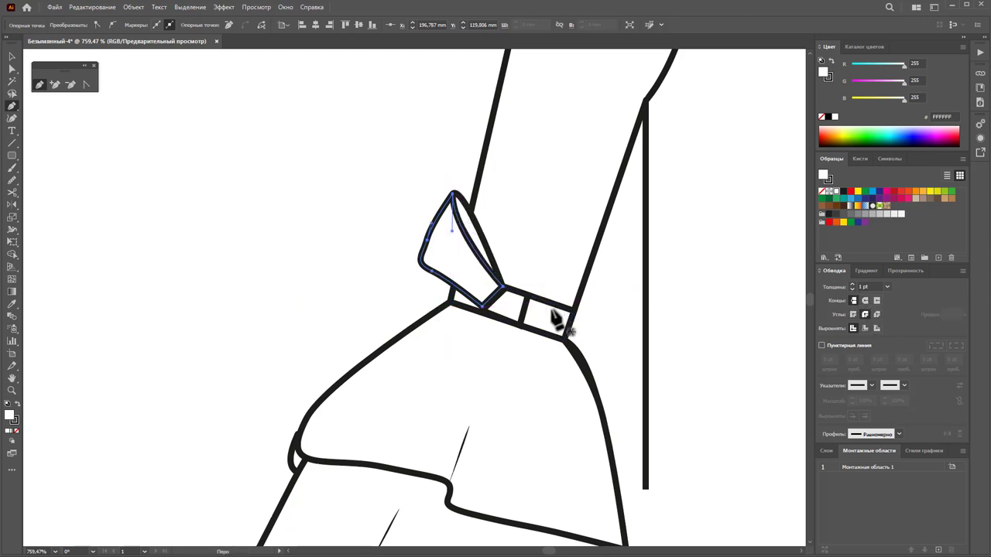
# - Draw the closed right bow loop with curved upper and lower edges
pyautogui.click(527, 296)
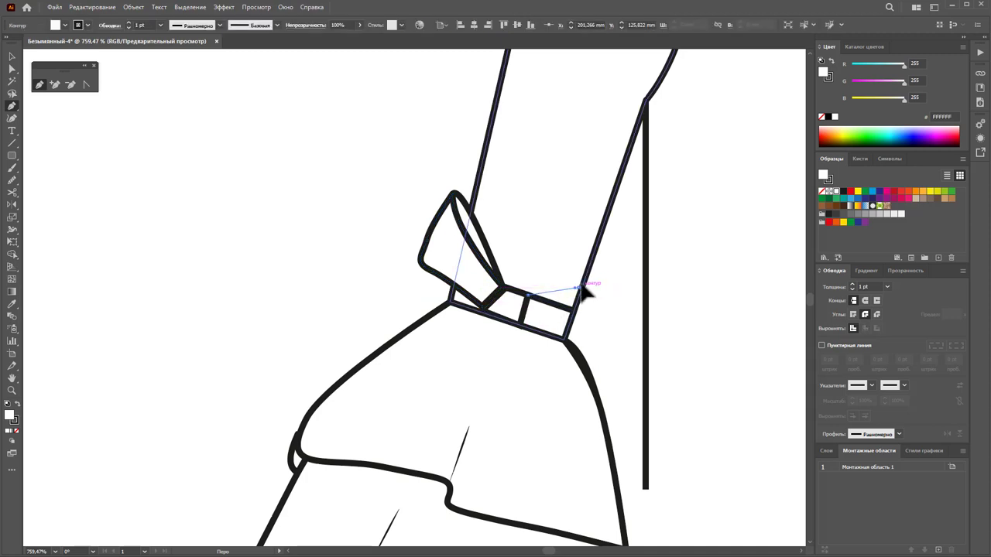
pyautogui.moveTo(583, 286); pyautogui.dragTo(529, 301)
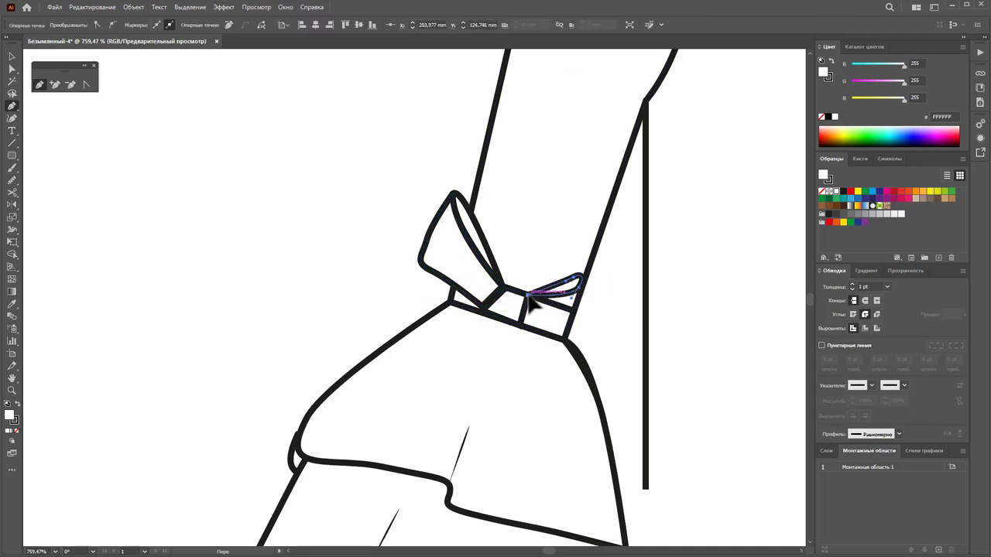
pyautogui.click(519, 325)
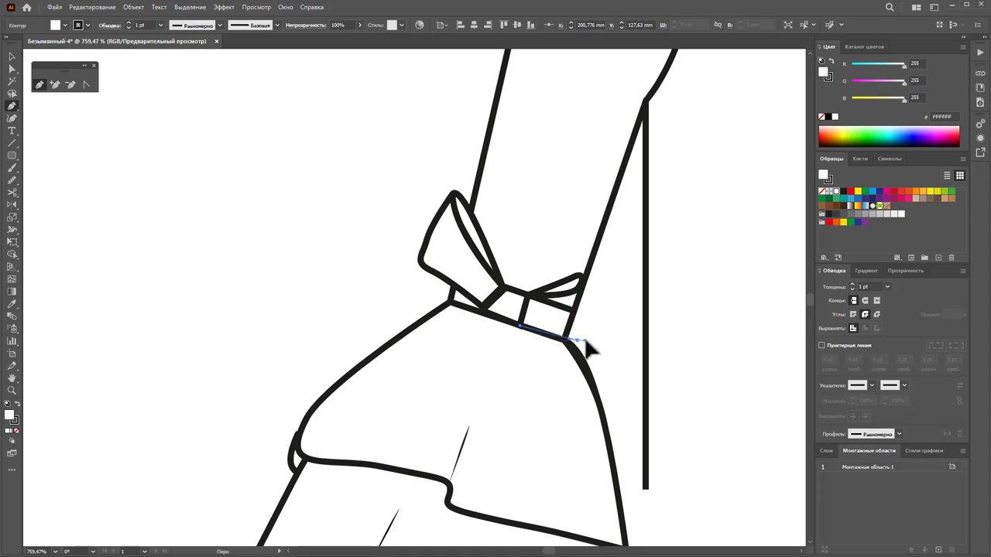
pyautogui.moveTo(575, 342); pyautogui.dragTo(601, 332)
pyautogui.click(582, 283)
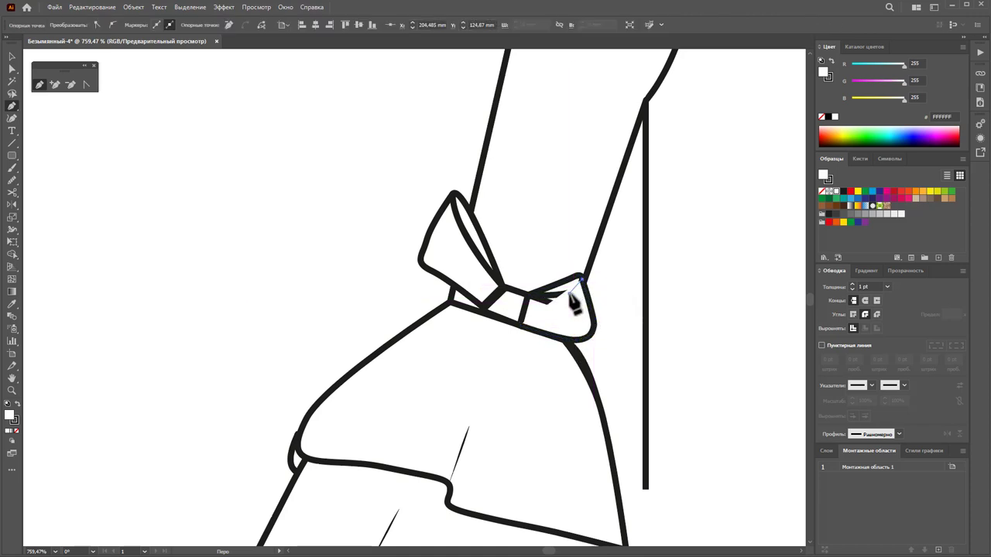
pyautogui.click(527, 295)
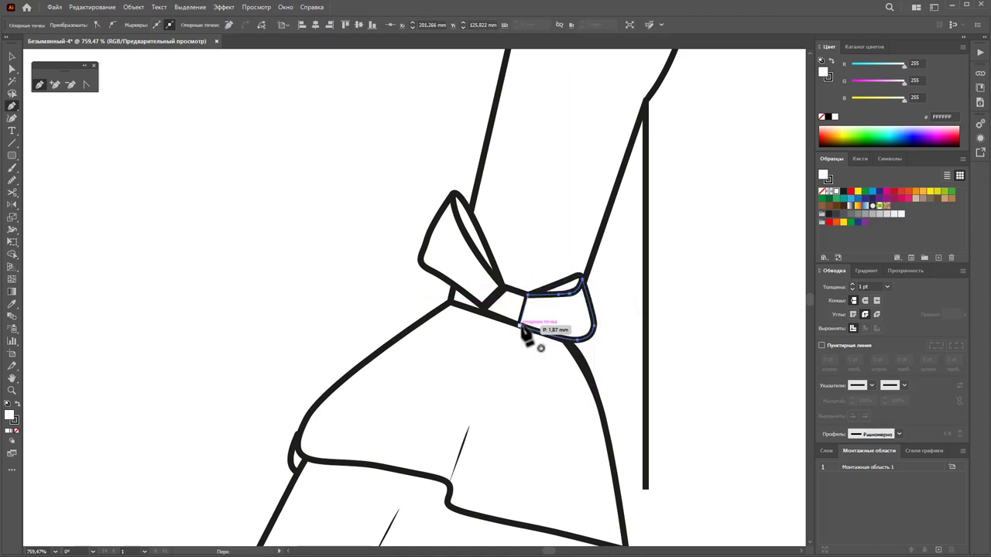
pyautogui.click(518, 325)
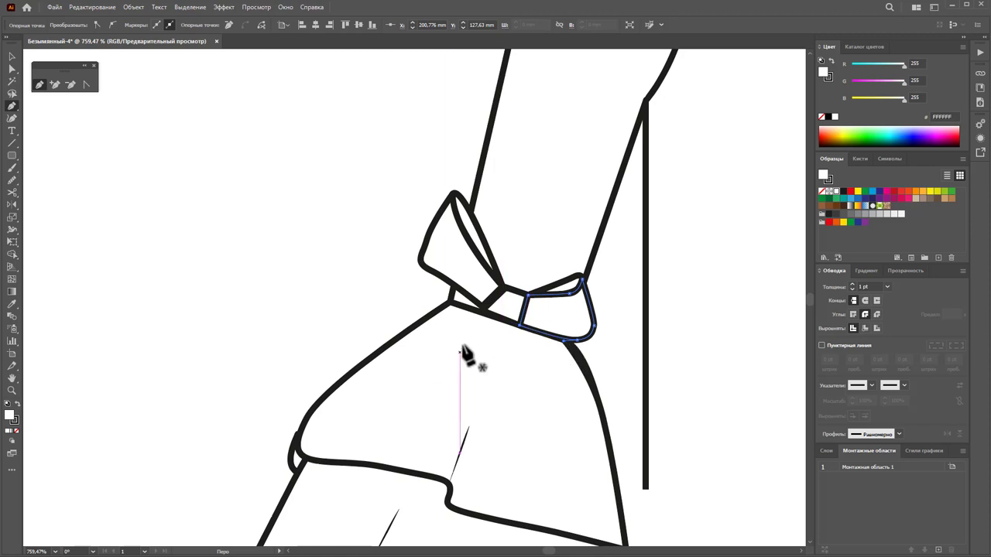
# - Draw a left ribbon tail running from the knot down along the cuff
pyautogui.click(494, 296)
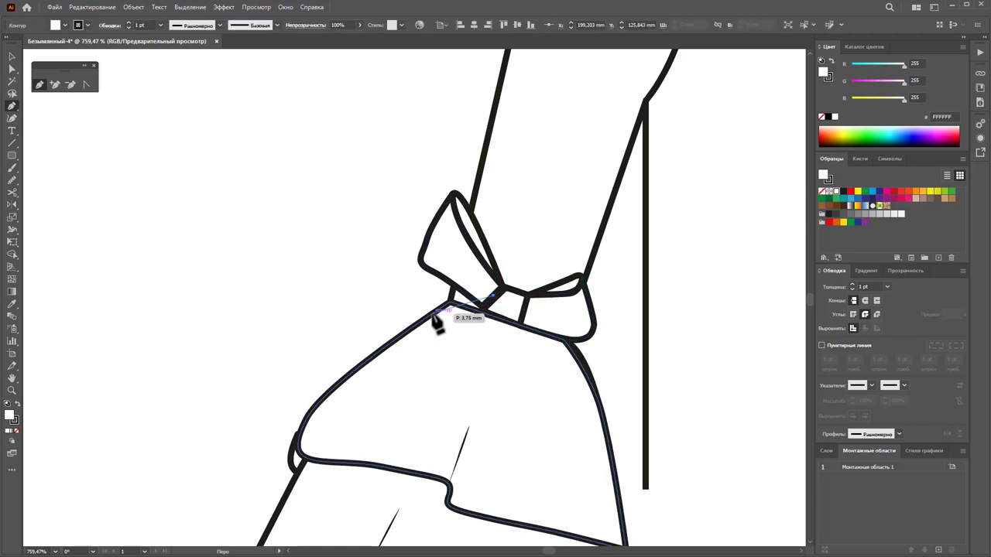
pyautogui.click(408, 314)
pyautogui.click(350, 339)
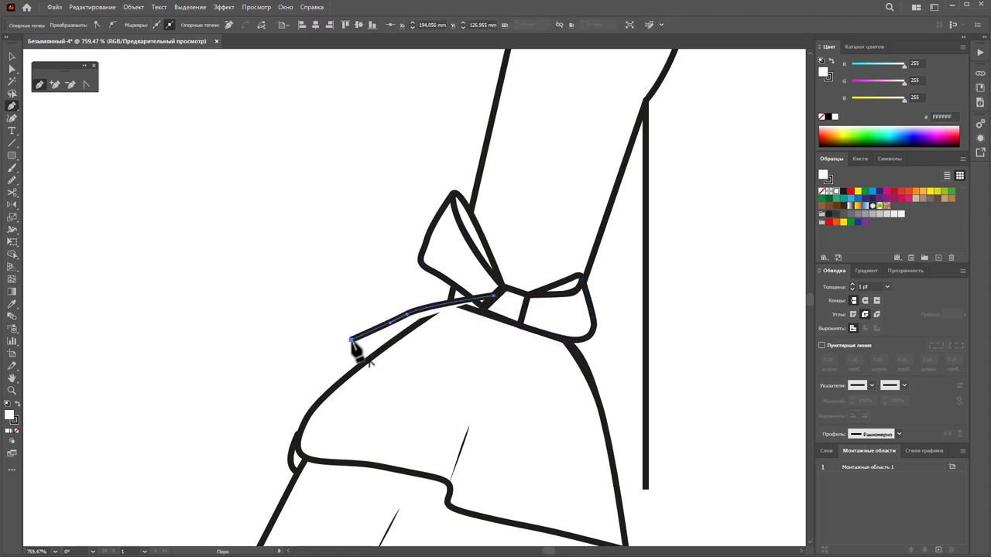
pyautogui.click(393, 355)
pyautogui.click(435, 330)
pyautogui.click(494, 296)
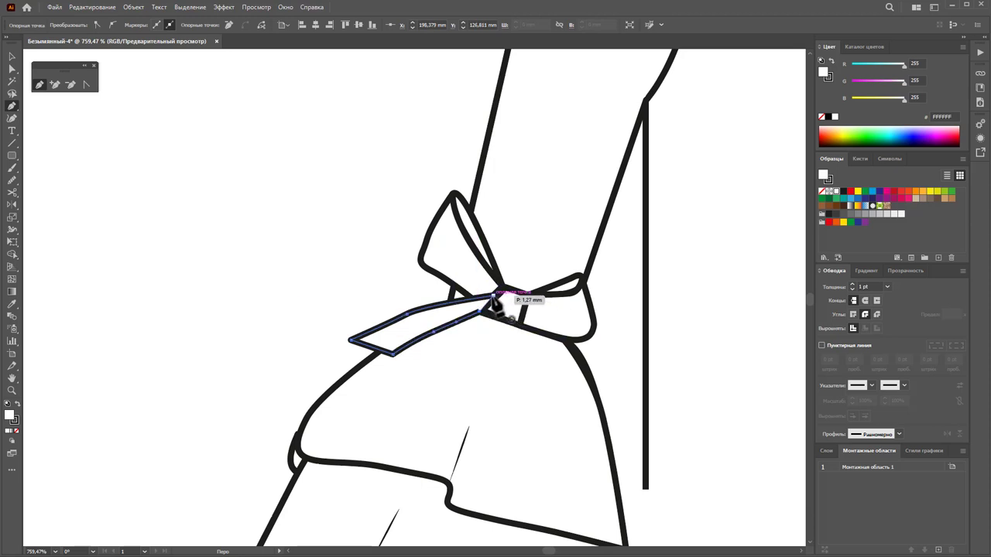
# - Draw the right ribbon tail hanging down from the knot over the flounce
pyautogui.click(524, 307)
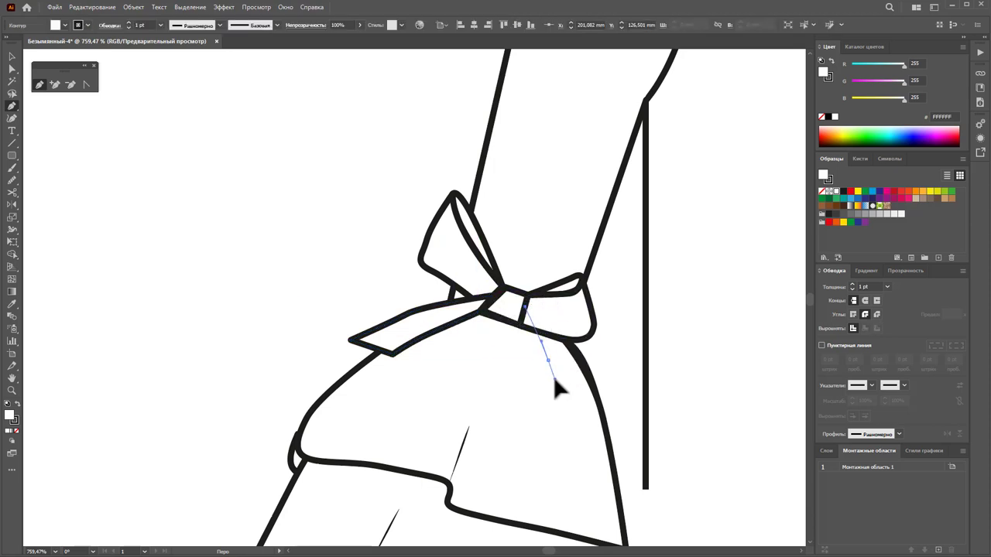
pyautogui.click(552, 419)
pyautogui.click(536, 418)
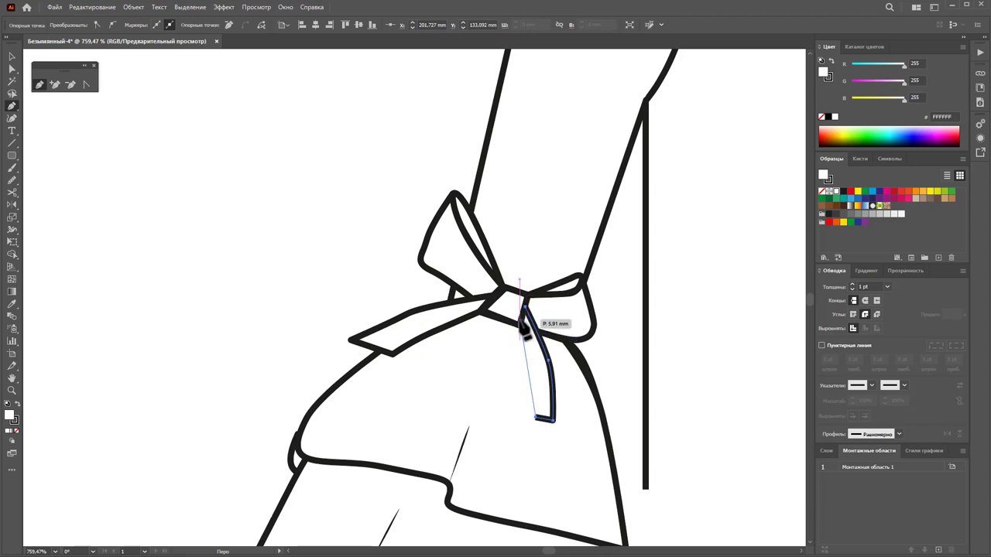
pyautogui.click(519, 325)
pyautogui.click(524, 307)
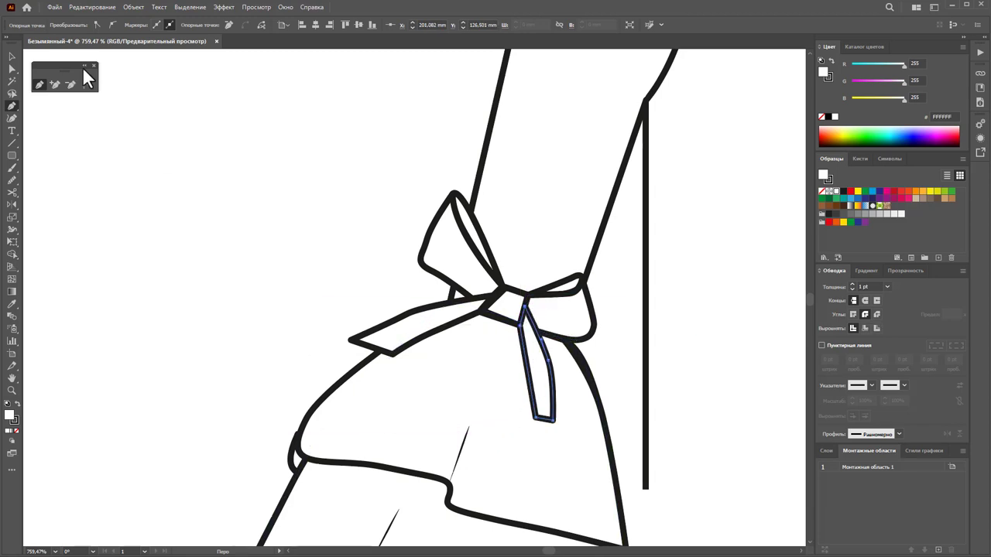
pyautogui.click(13, 57)
pyautogui.click(197, 214)
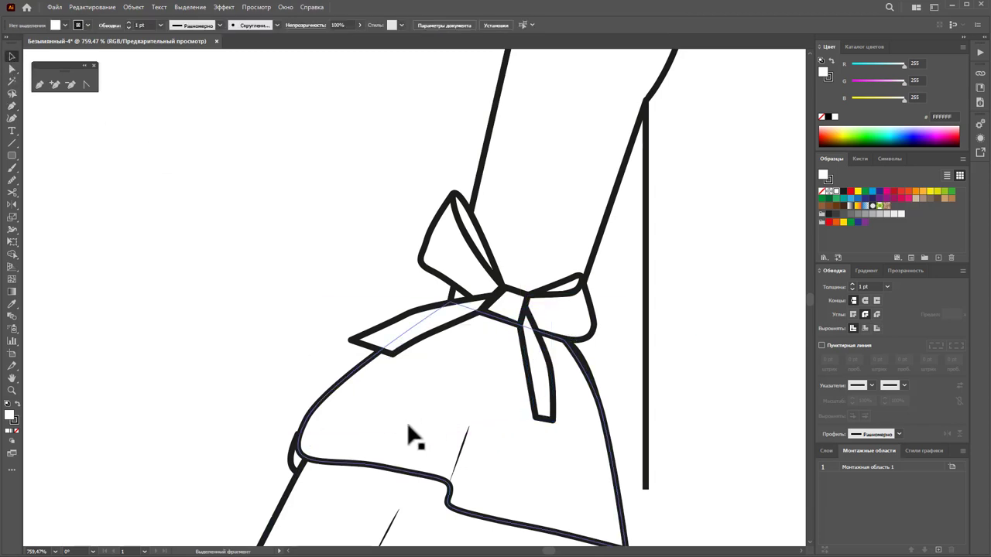
# - Zoom out until all six sleeve variants are visible at once
pyautogui.press('z')
pyautogui.keyDown('alt'); pyautogui.click(387, 408); pyautogui.keyUp('alt')
pyautogui.keyDown('alt'); pyautogui.click(338, 312); pyautogui.keyUp('alt')
pyautogui.keyDown('alt'); pyautogui.click(312, 240); pyautogui.keyUp('alt')
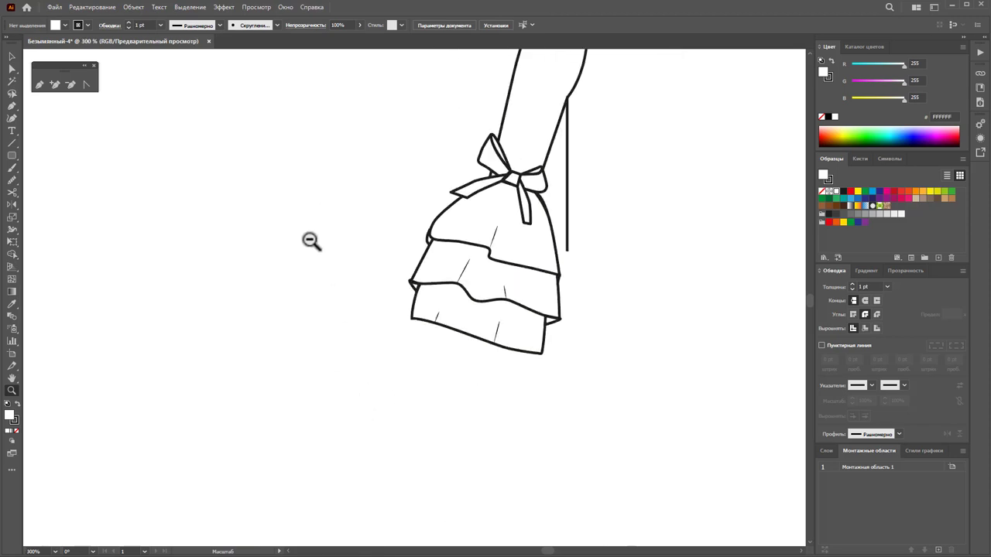
pyautogui.keyDown('alt'); pyautogui.click(310, 241); pyautogui.keyUp('alt')
pyautogui.keyDown('alt'); pyautogui.click(310, 241); pyautogui.keyUp('alt')
pyautogui.keyDown('alt'); pyautogui.click(361, 310); pyautogui.keyUp('alt')
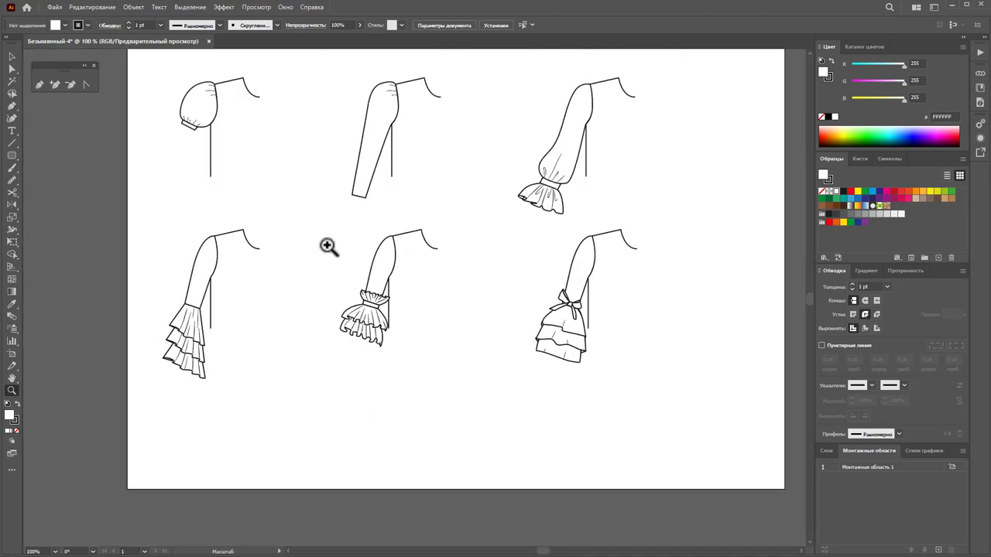
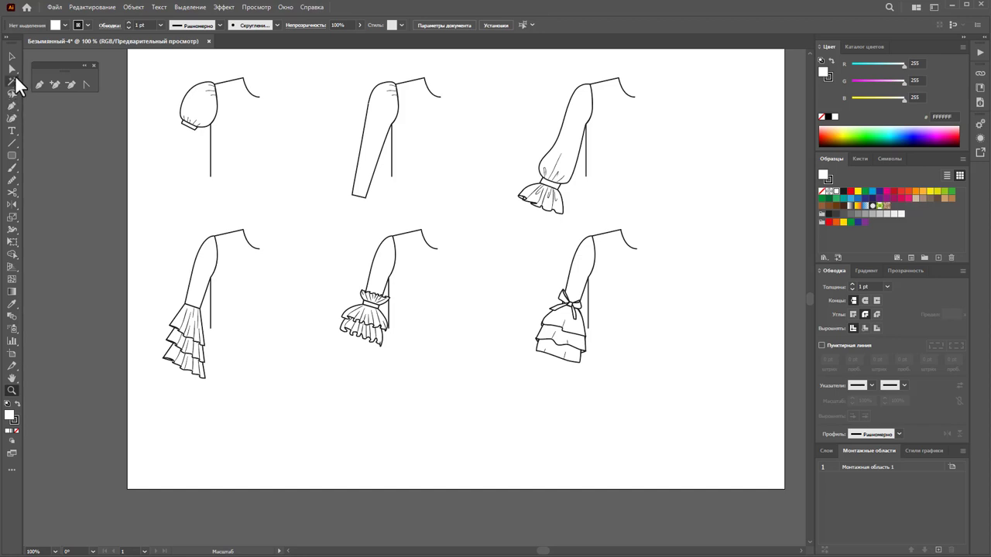
# - Pull up an anchor on the bow sleeve's ruffle tier and check the bottom tier
pyautogui.click(12, 70)
pyautogui.click(546, 336)
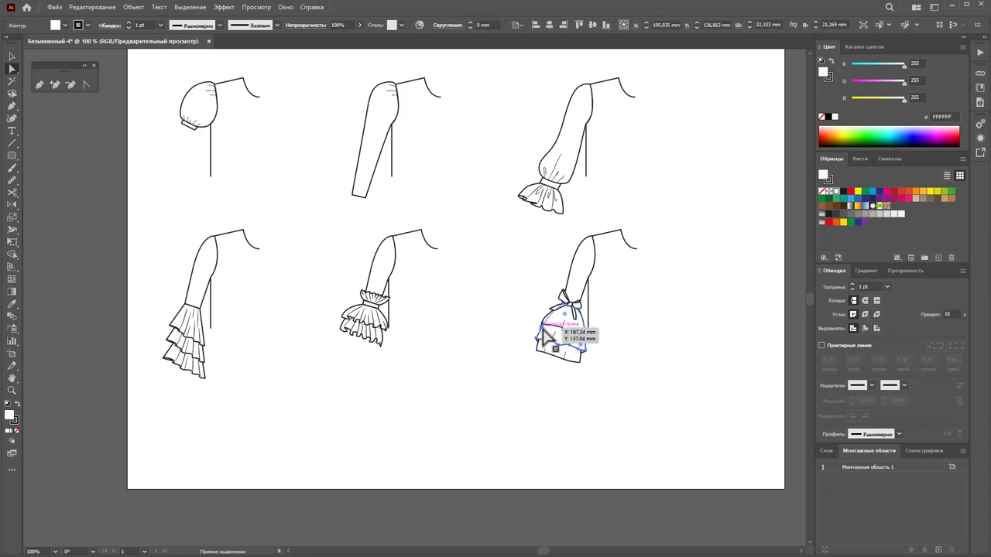
pyautogui.moveTo(545, 336); pyautogui.dragTo(546, 324)
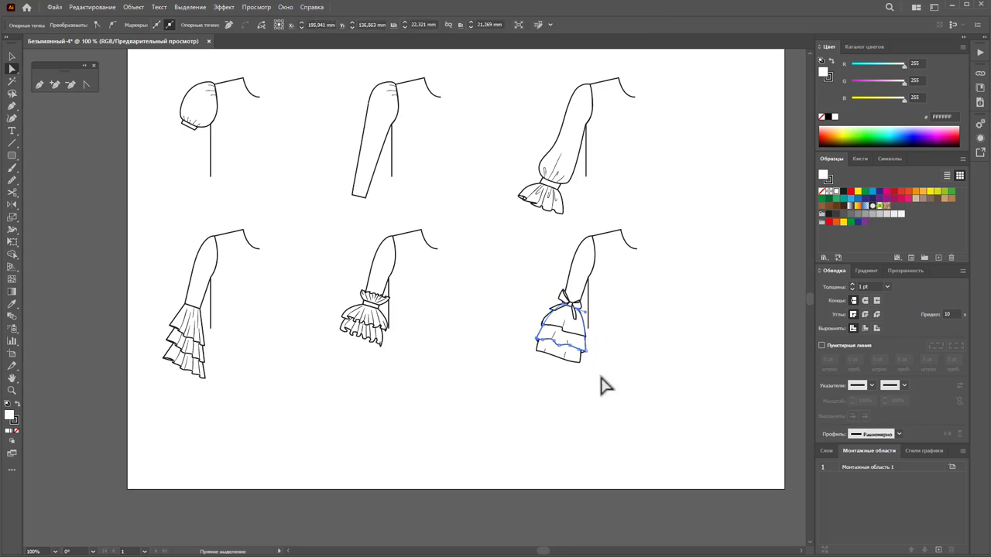
pyautogui.click(593, 382)
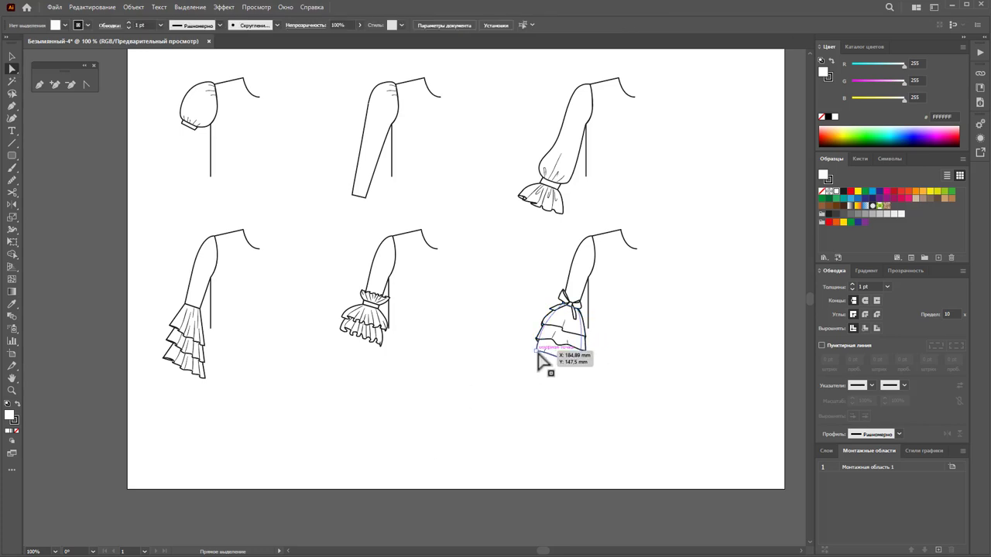
pyautogui.click(544, 360)
pyautogui.click(579, 360)
pyautogui.click(578, 422)
# - Zoom in on the bow sleeve's cuff and pick out the tier corner anchors
pyautogui.click(12, 390)
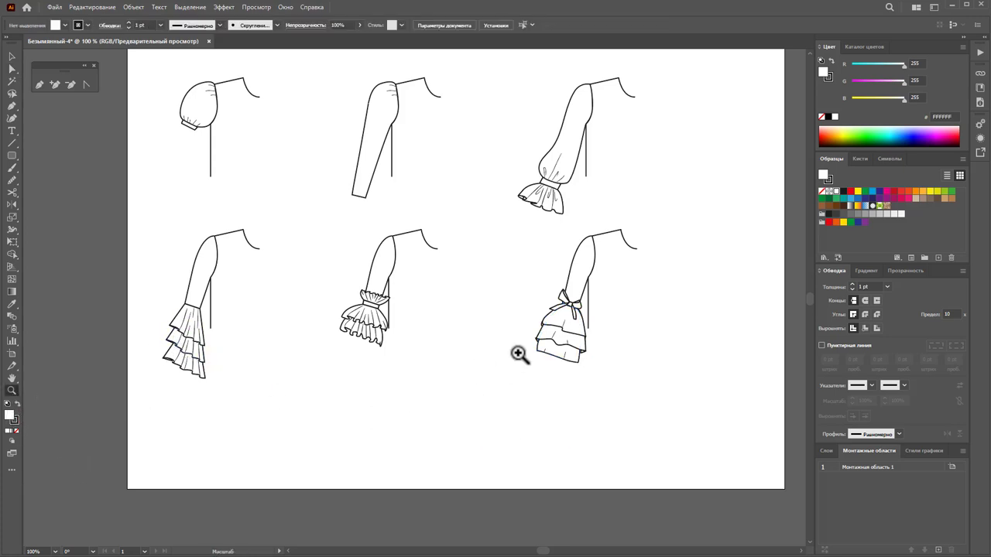
pyautogui.moveTo(522, 349); pyautogui.dragTo(686, 307)
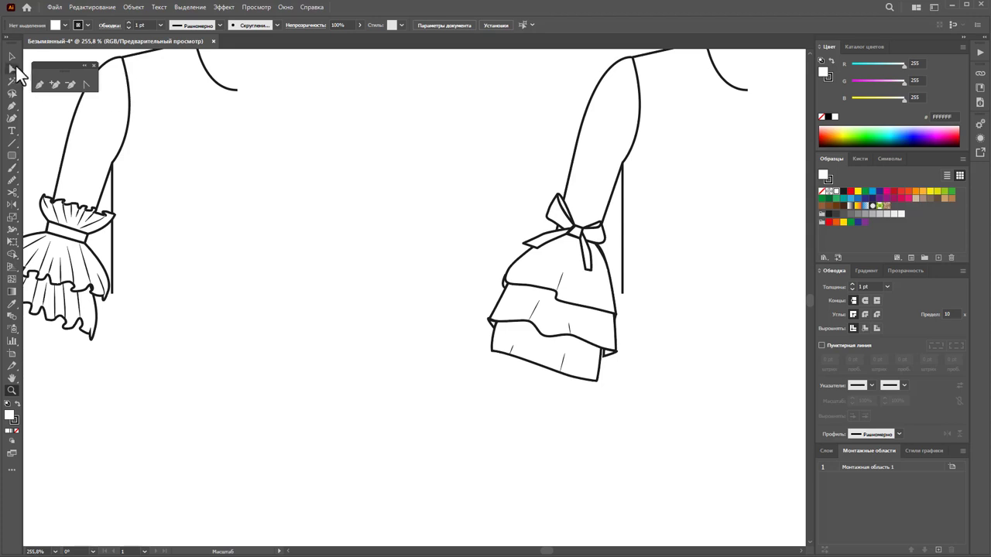
pyautogui.click(12, 68)
pyautogui.click(611, 355)
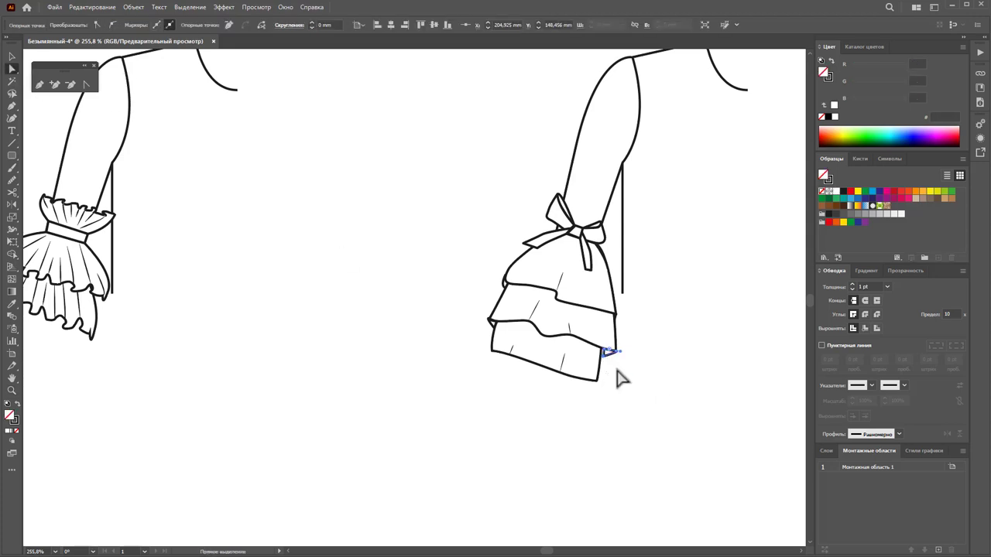
pyautogui.click(610, 356)
pyautogui.click(629, 352)
# - Nudge the ruffle's right corner anchor down into place
pyautogui.click(619, 332)
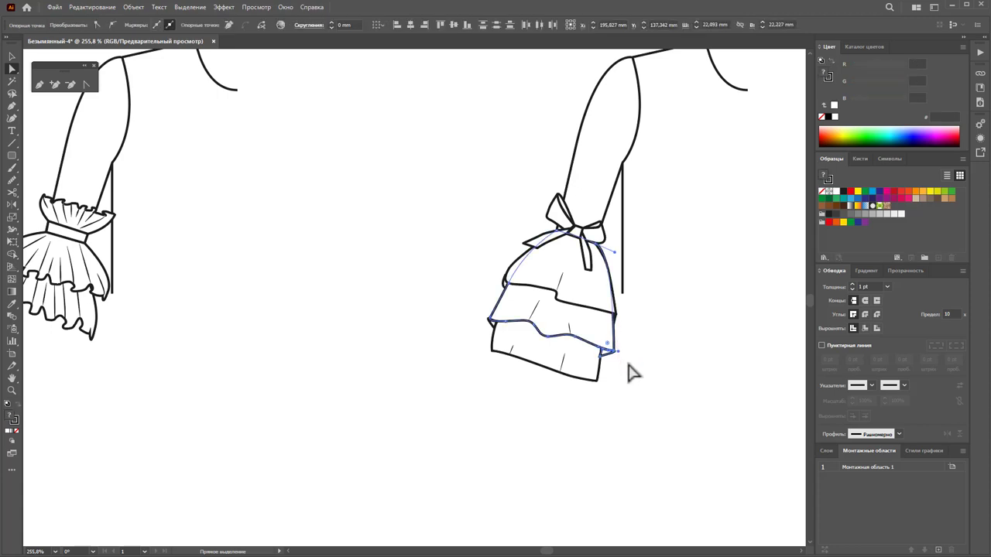
pyautogui.click(627, 340)
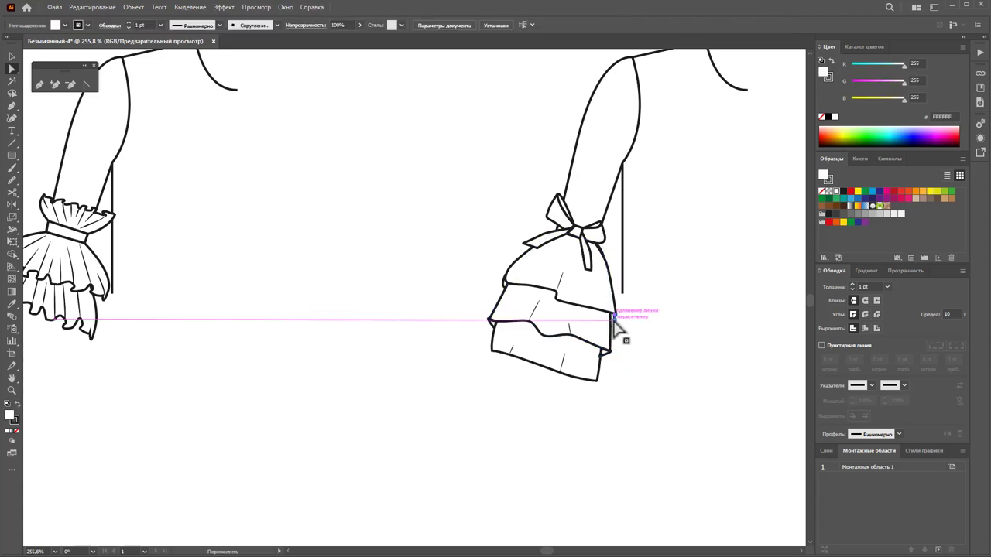
pyautogui.click(615, 317)
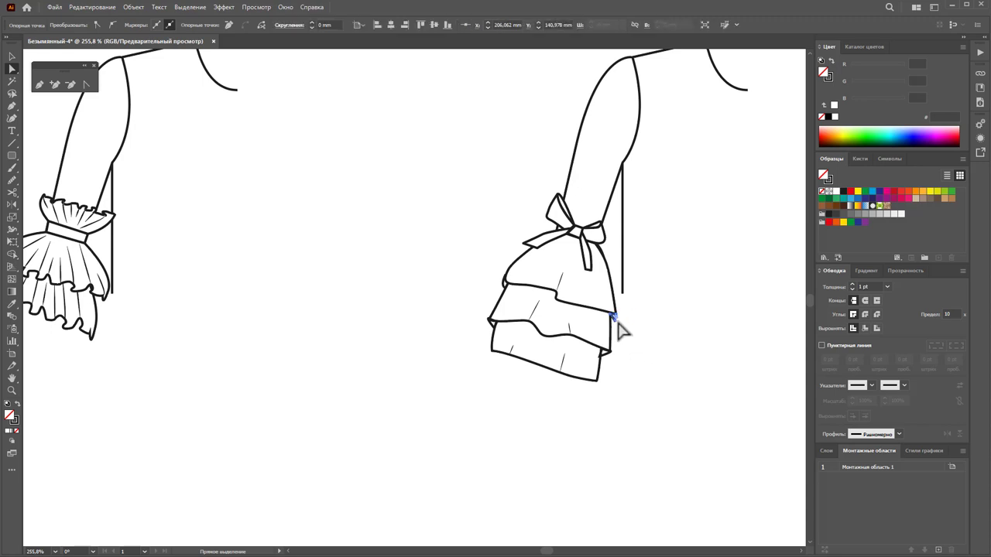
pyautogui.moveTo(619, 324); pyautogui.dragTo(620, 329)
pyautogui.click(641, 348)
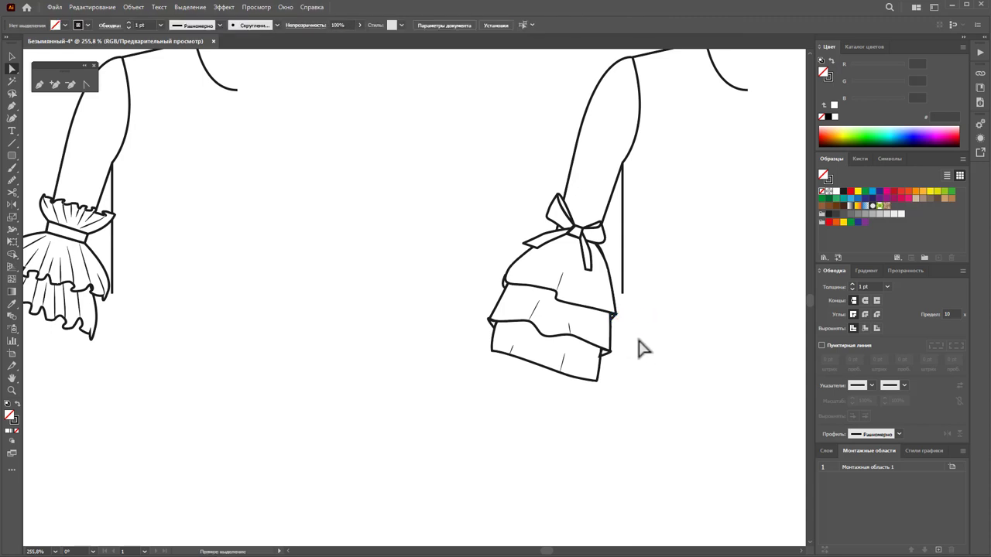
# - Move the ruffle's left anchors to reshape the tier edge
pyautogui.moveTo(499, 308); pyautogui.dragTo(540, 302)
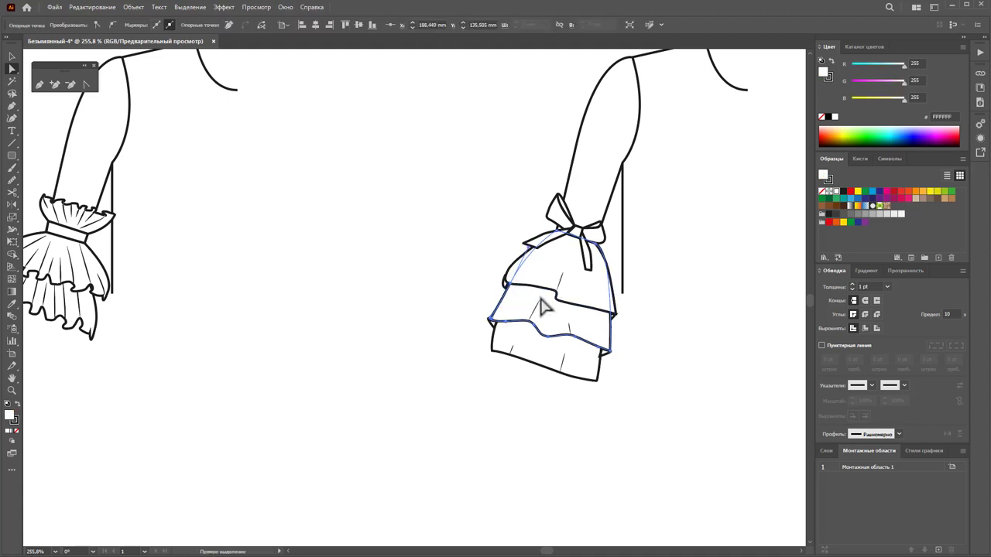
pyautogui.moveTo(542, 306); pyautogui.dragTo(511, 290)
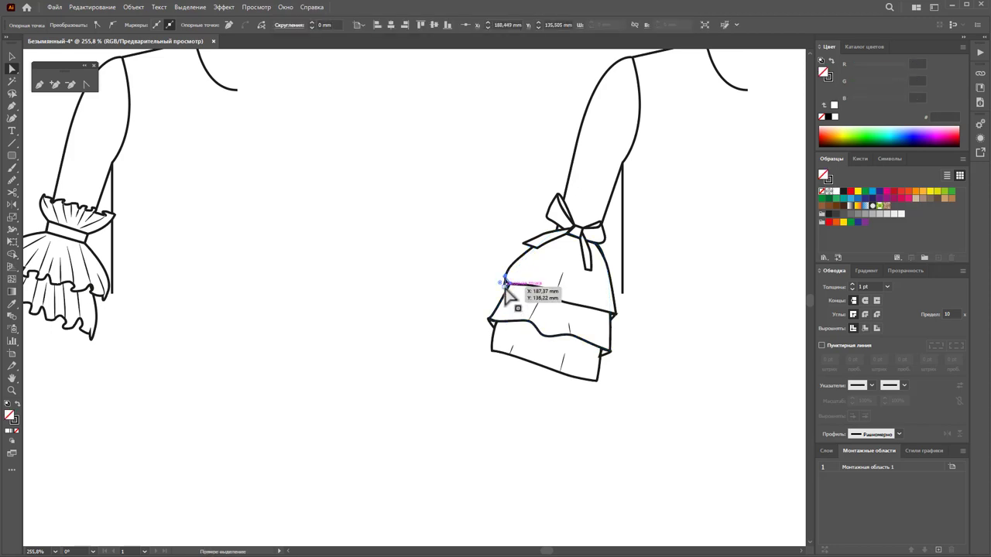
pyautogui.moveTo(507, 285); pyautogui.dragTo(508, 285)
pyautogui.click(658, 352)
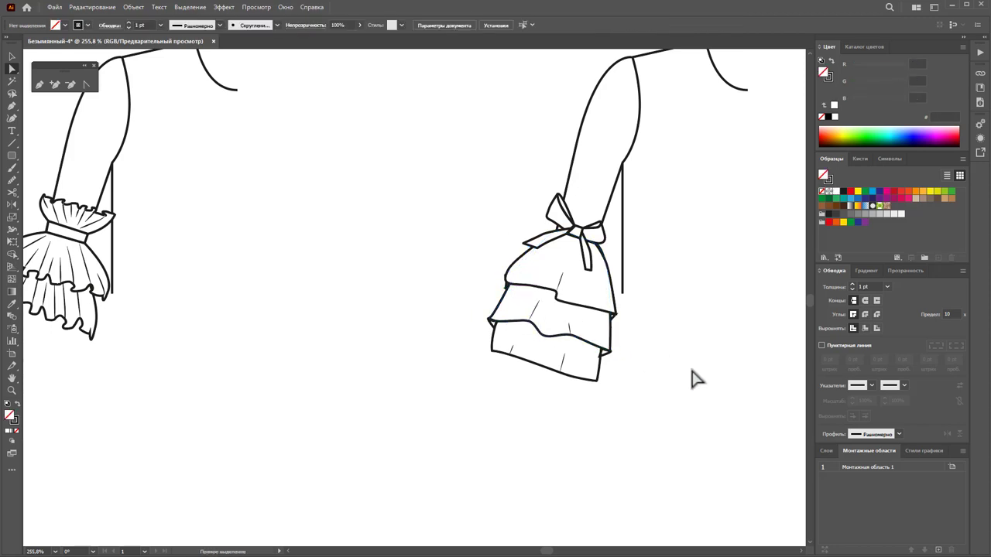
# - Send the cuff-corner ruffle piece to the back, then zoom back out
pyautogui.rightClick(601, 354)
pyautogui.moveTo(639, 310)
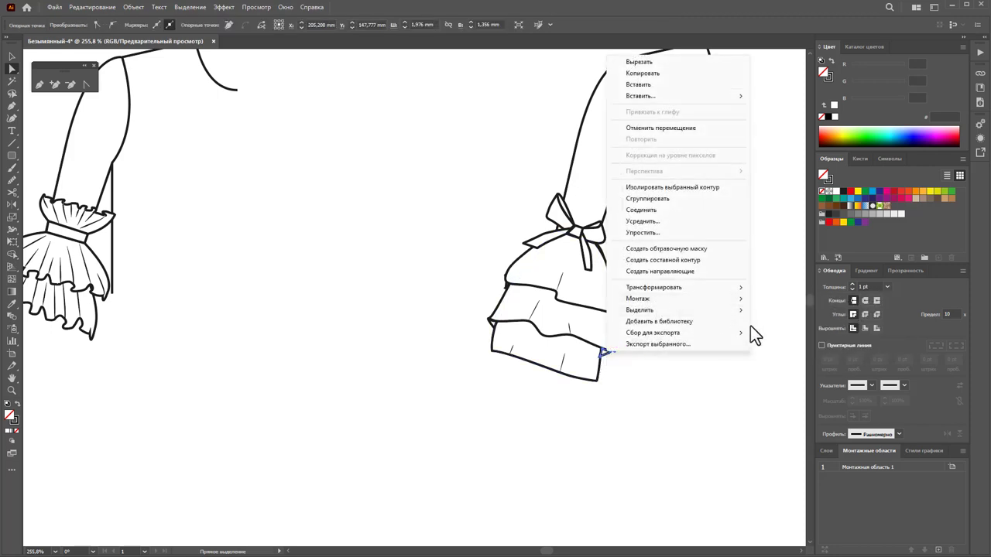
pyautogui.click(768, 333)
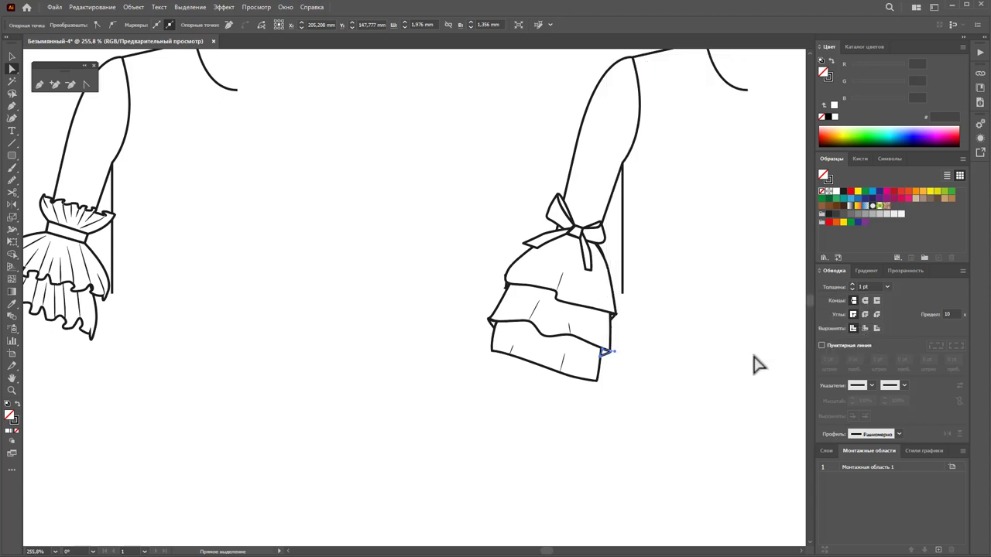
pyautogui.click(752, 360)
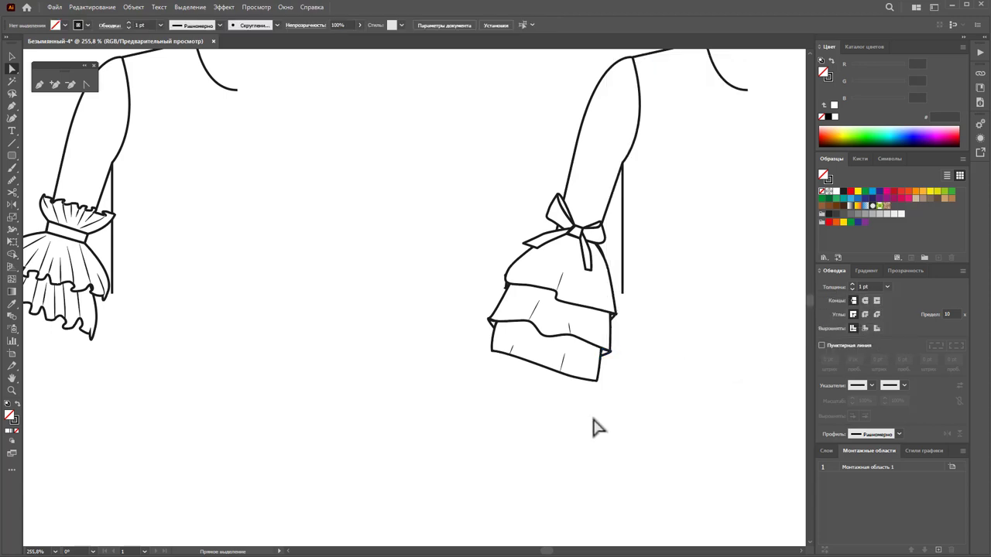
pyautogui.press('z')
pyautogui.keyDown('alt'); pyautogui.click(524, 376); pyautogui.keyUp('alt')
# - Zoom out and shift the middle and right-hand sleeves left to close the gaps
pyautogui.keyDown('alt'); pyautogui.click(334, 303); pyautogui.keyUp('alt')
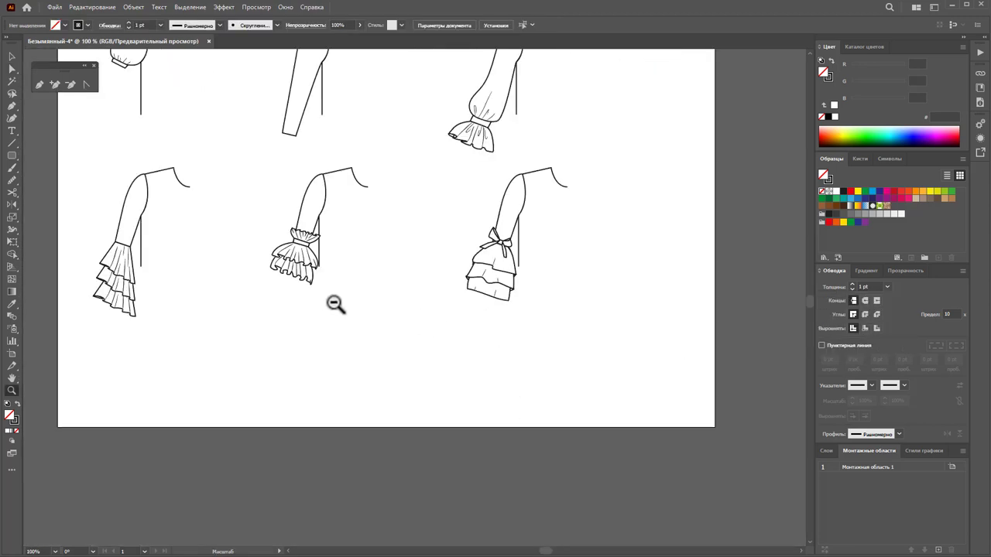
pyautogui.keyDown('alt'); pyautogui.click(387, 319); pyautogui.keyUp('alt')
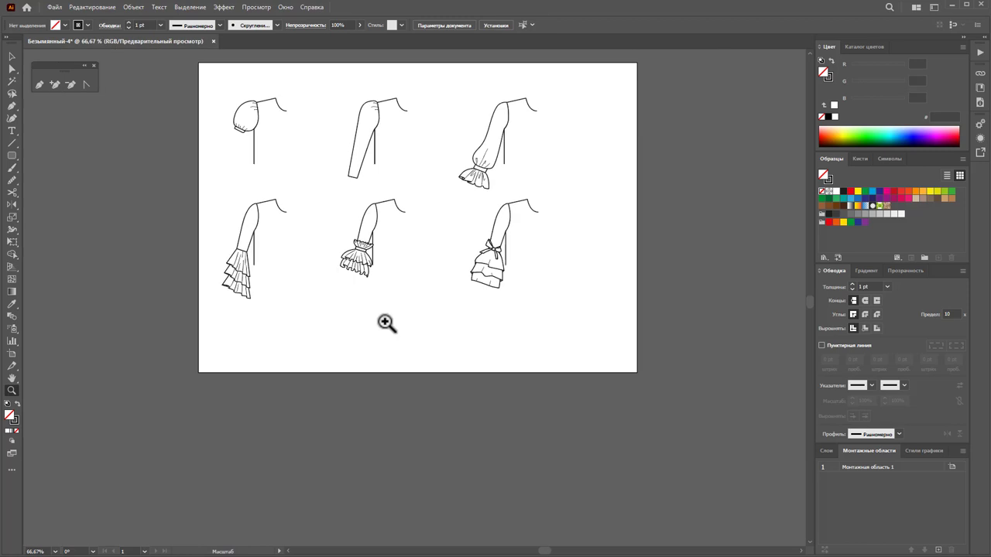
pyautogui.click(13, 57)
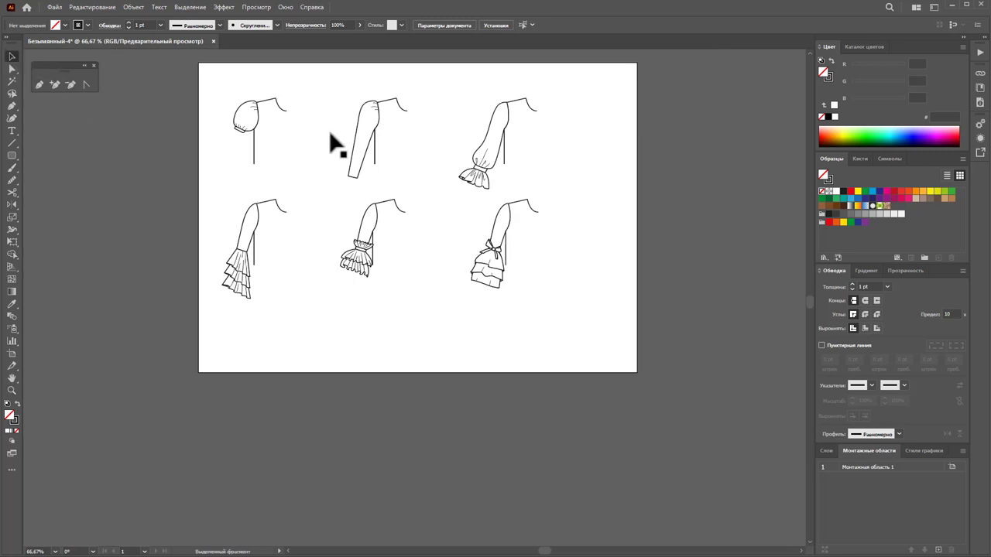
pyautogui.moveTo(331, 80); pyautogui.dragTo(421, 309)
pyautogui.moveTo(376, 216); pyautogui.dragTo(339, 215)
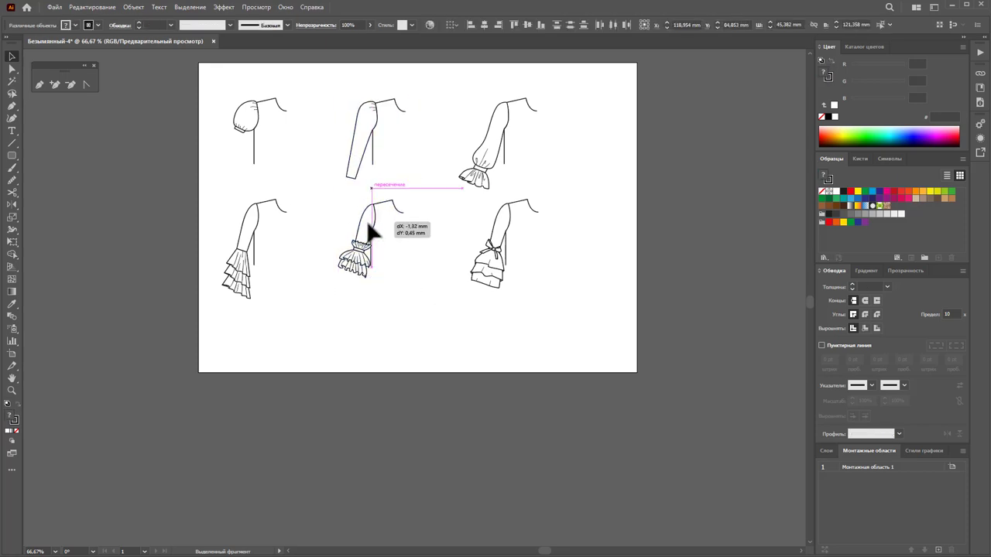
pyautogui.moveTo(421, 79); pyautogui.dragTo(549, 326)
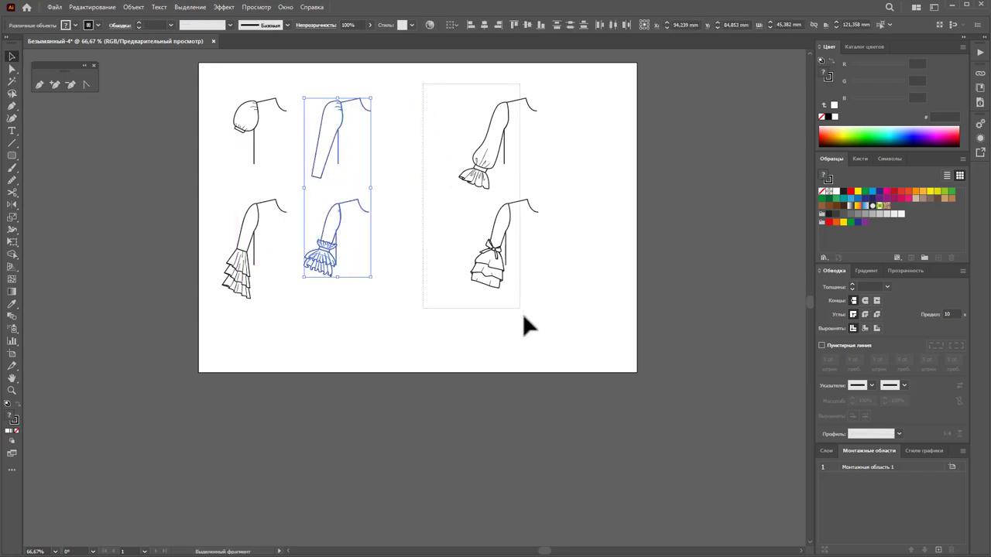
pyautogui.moveTo(508, 226); pyautogui.dragTo(426, 226)
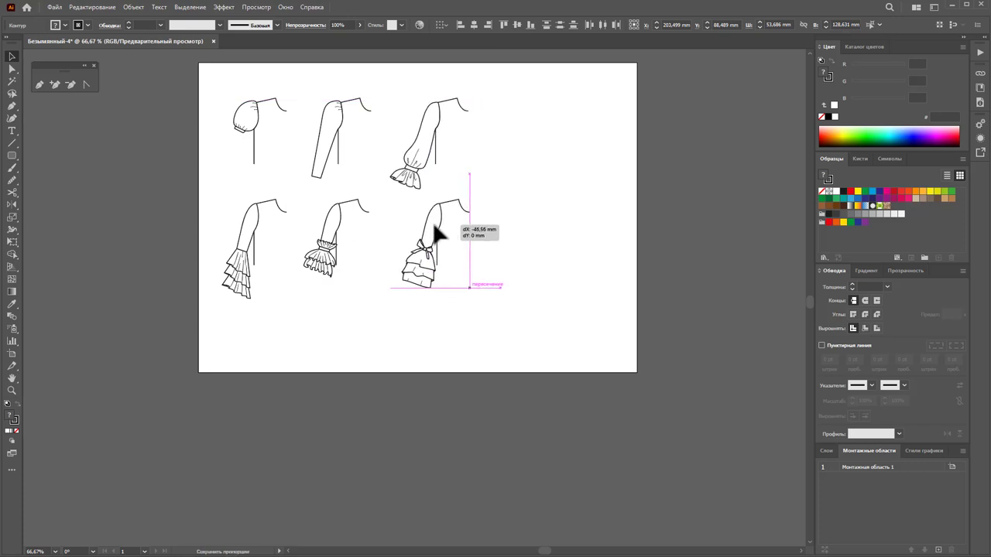
pyautogui.click(518, 294)
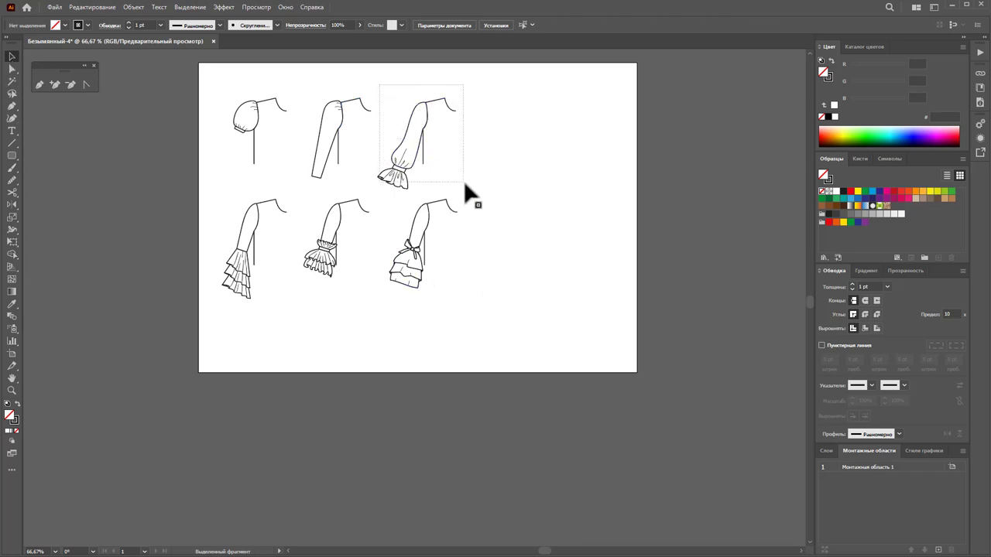
# - Copy the third top-row sleeve into a fourth slot and delete its cuff
pyautogui.moveTo(464, 184); pyautogui.dragTo(465, 185)
pyautogui.moveTo(414, 160); pyautogui.dragTo(522, 159)
pyautogui.click(549, 216)
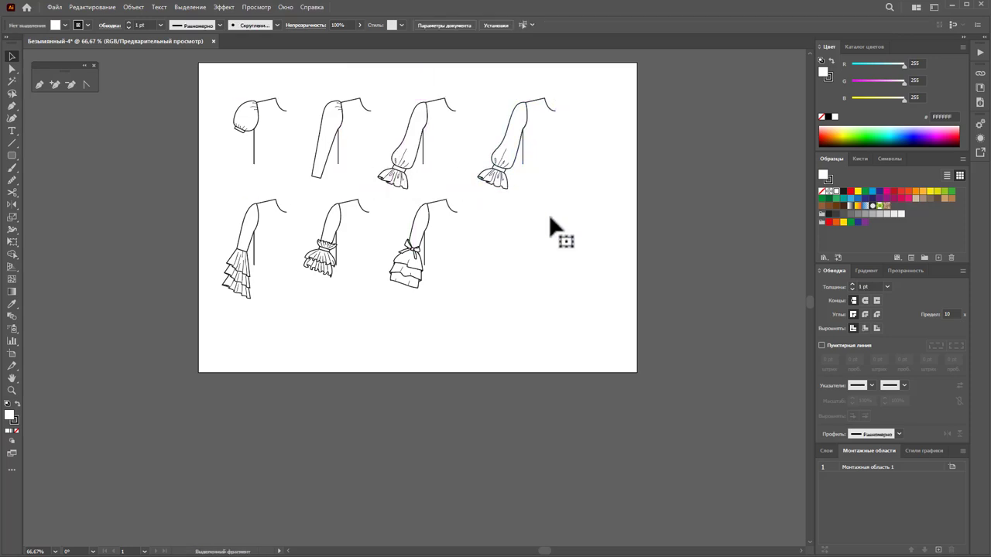
pyautogui.moveTo(517, 202); pyautogui.dragTo(482, 152)
pyautogui.click(518, 224)
pyautogui.press('Delete')
# - Check for leftover lines at the copied sleeve's hem, then zoom in on it
pyautogui.moveTo(490, 157); pyautogui.dragTo(489, 155)
pyautogui.click(500, 132)
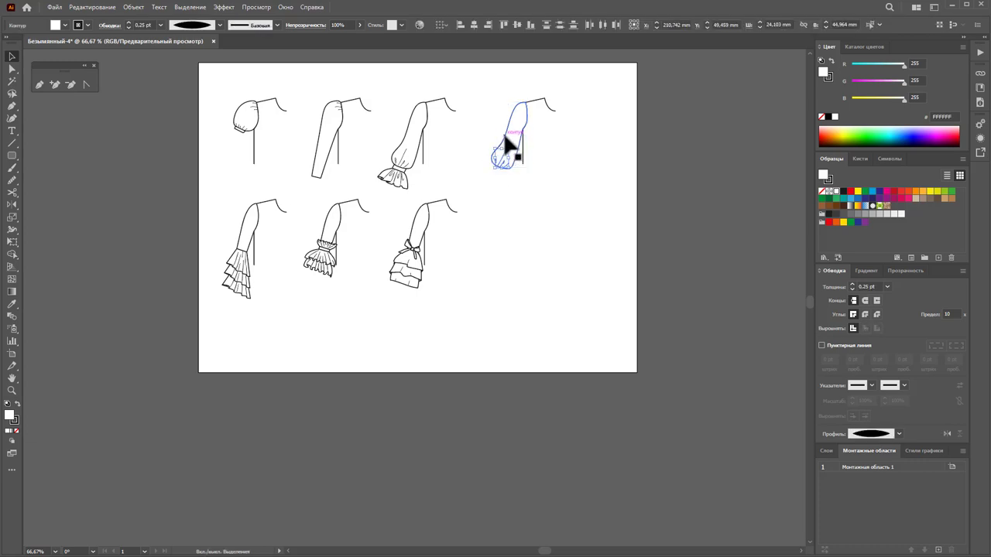
pyautogui.click(510, 149)
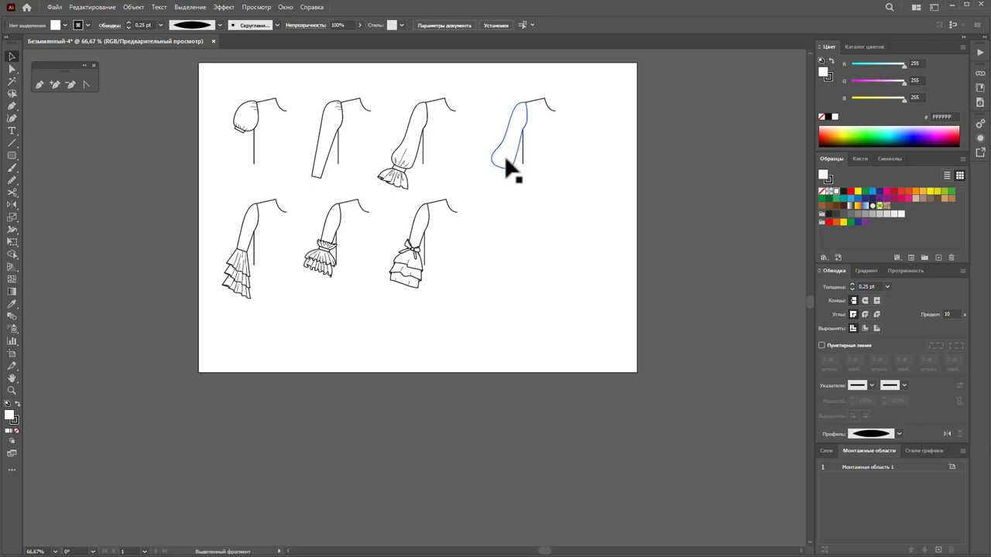
pyautogui.click(12, 390)
pyautogui.scroll(1, 476, 293)
# - Zoom in on the fourth sleeve and reshape the lower curve of its outline
pyautogui.moveTo(573, 211); pyautogui.dragTo(606, 280)
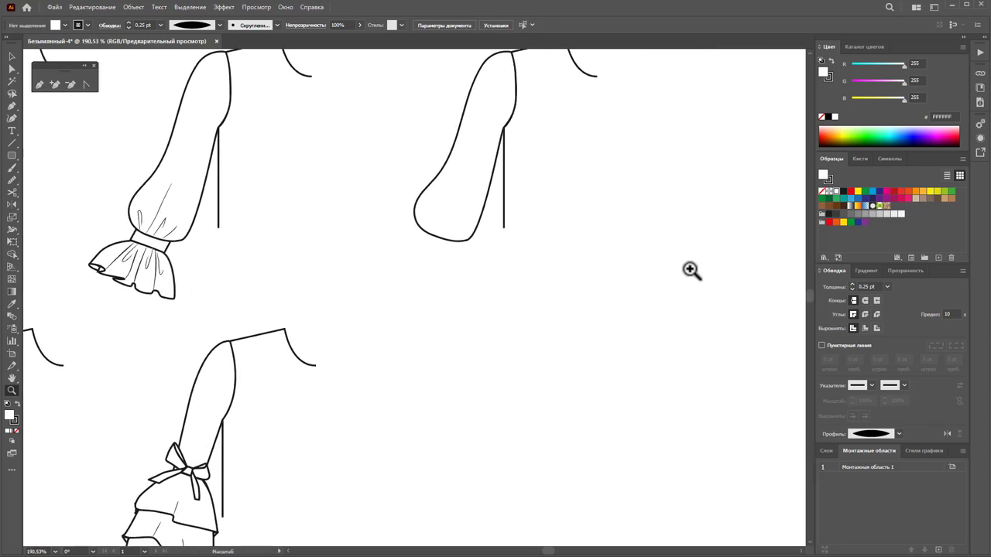
pyautogui.scroll(2, 364, 215)
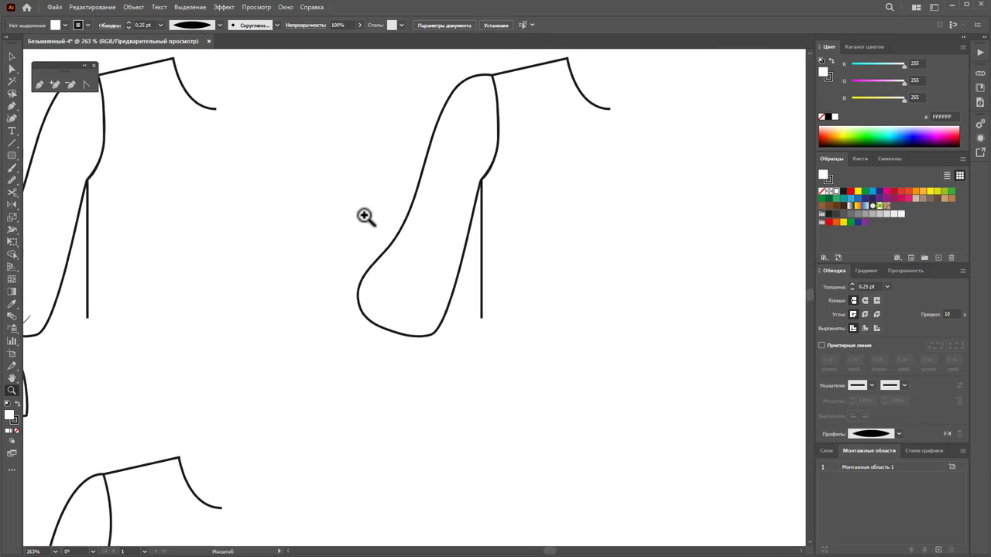
pyautogui.moveTo(419, 293)
pyautogui.mouseDown()
pyautogui.moveTo(433, 307)
pyautogui.moveTo(400, 242)
pyautogui.moveTo(400, 217)
pyautogui.mouseUp()
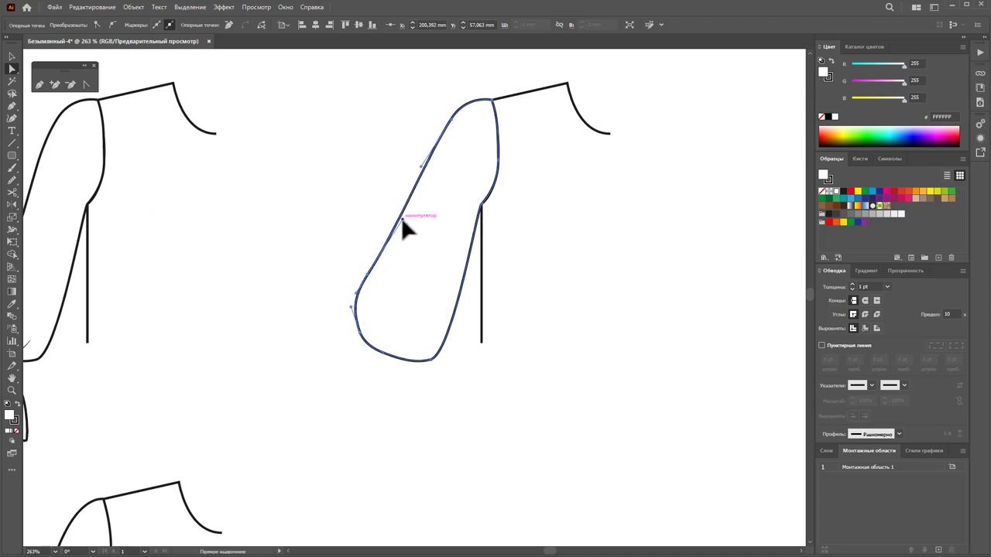
pyautogui.moveTo(433, 358); pyautogui.dragTo(426, 336)
pyautogui.click(439, 406)
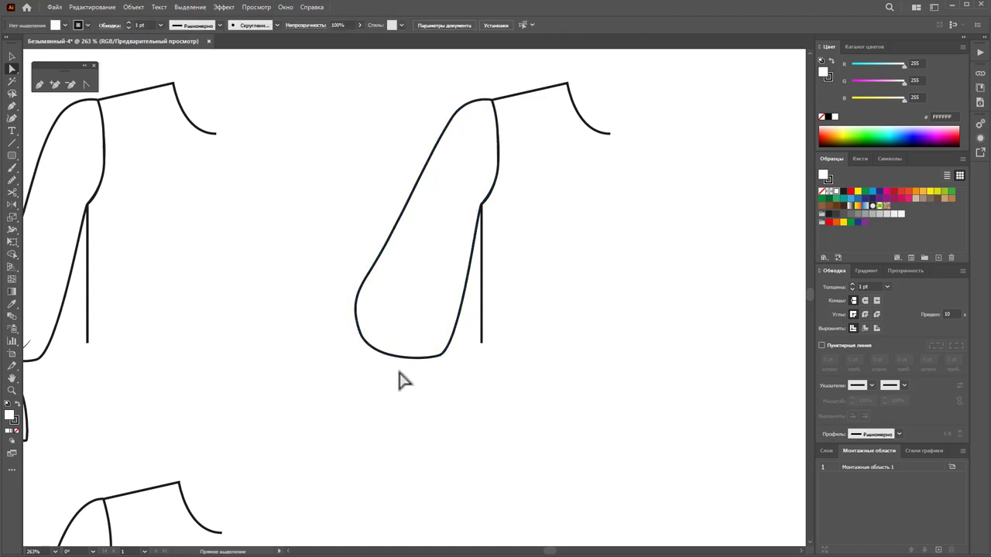
pyautogui.click(380, 350)
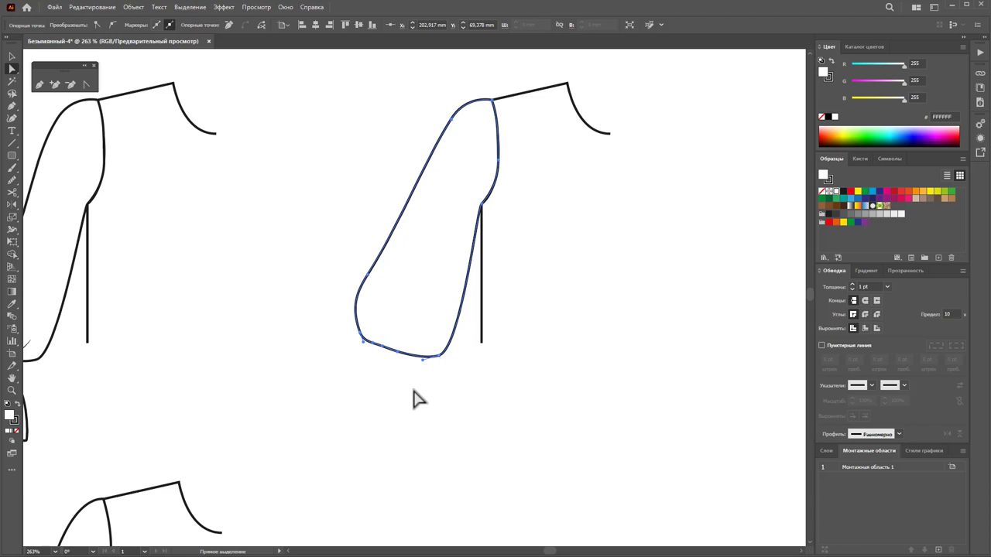
pyautogui.click(414, 392)
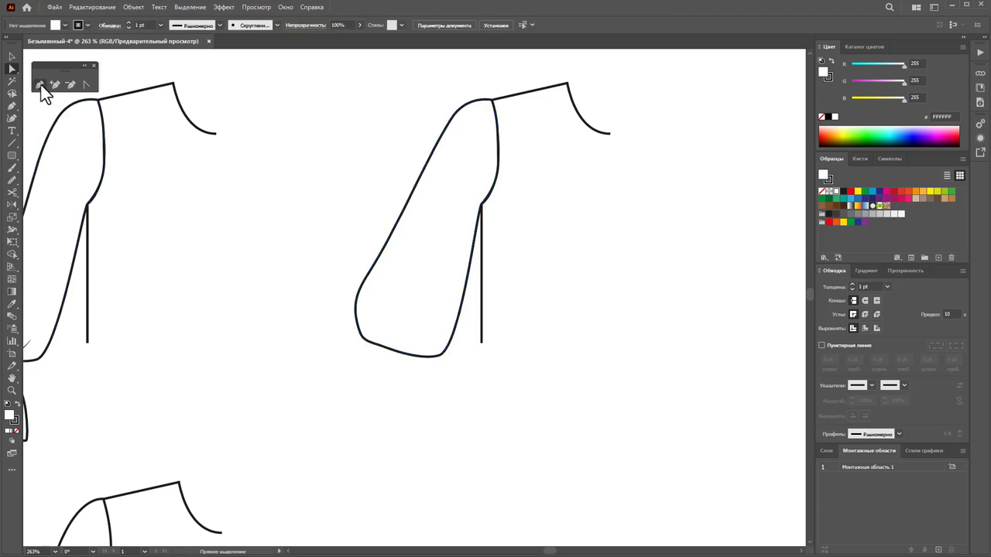
# - Draw a closed four-corner cuff shape hanging from the sleeve's bottom edge with the Pen tool
pyautogui.click(40, 84)
pyautogui.keyDown('ctrl'); pyautogui.click(377, 346); pyautogui.keyUp('ctrl')
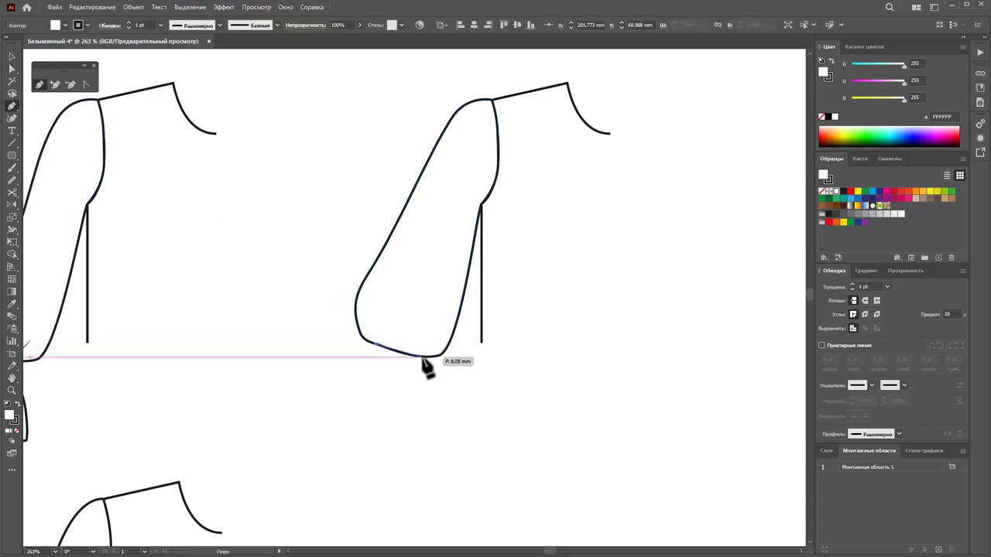
pyautogui.click(414, 355)
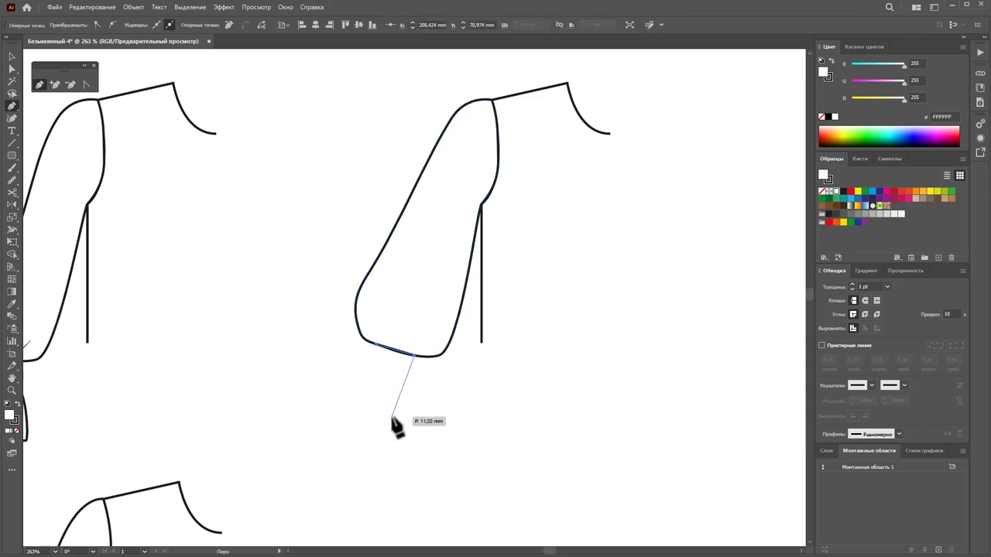
pyautogui.click(394, 417)
pyautogui.click(358, 406)
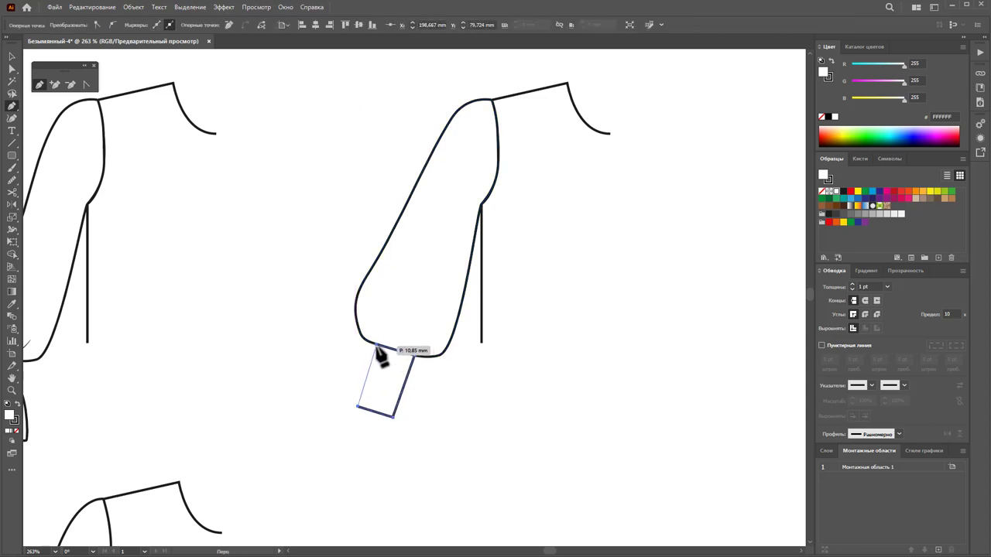
pyautogui.click(376, 344)
pyautogui.click(12, 56)
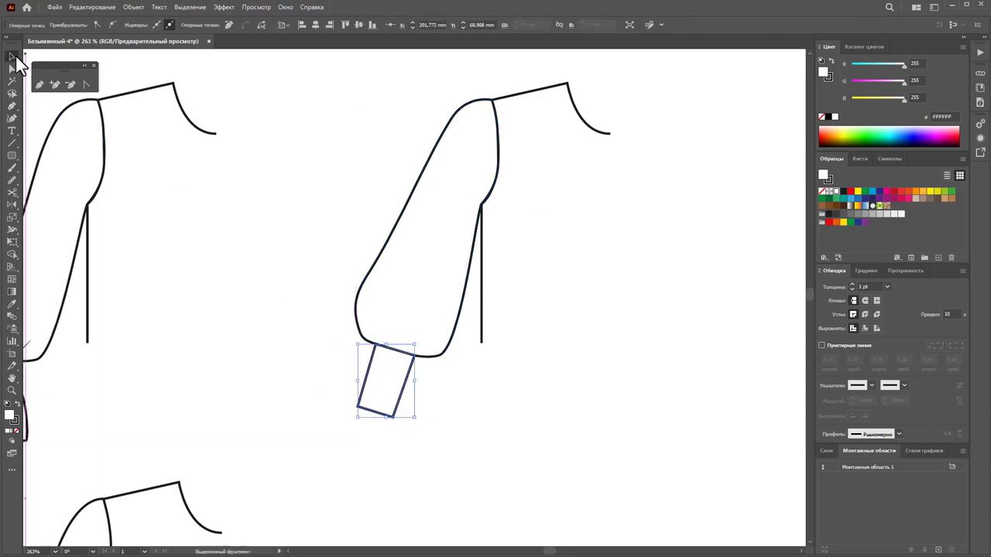
pyautogui.click(151, 256)
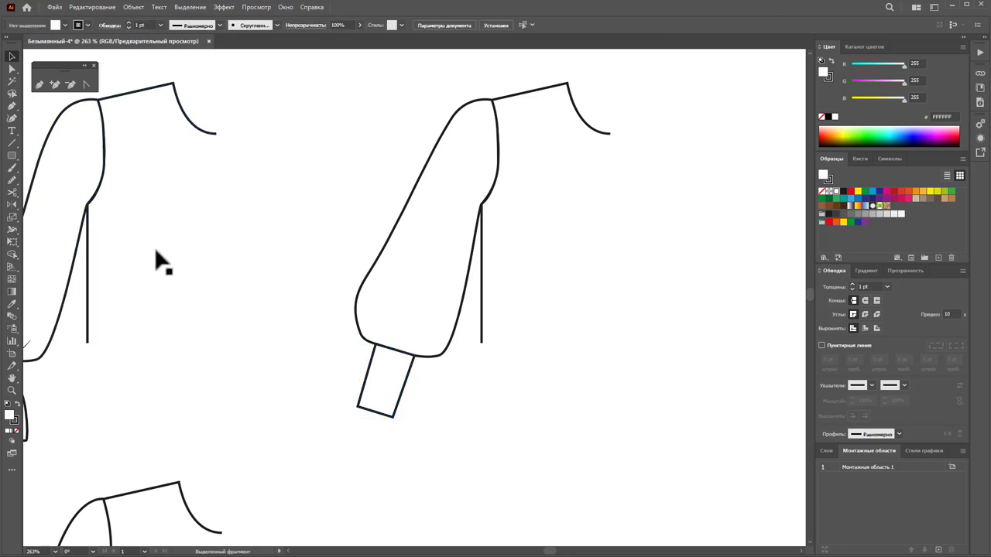
pyautogui.click(11, 155)
pyautogui.moveTo(192, 248); pyautogui.dragTo(200, 256)
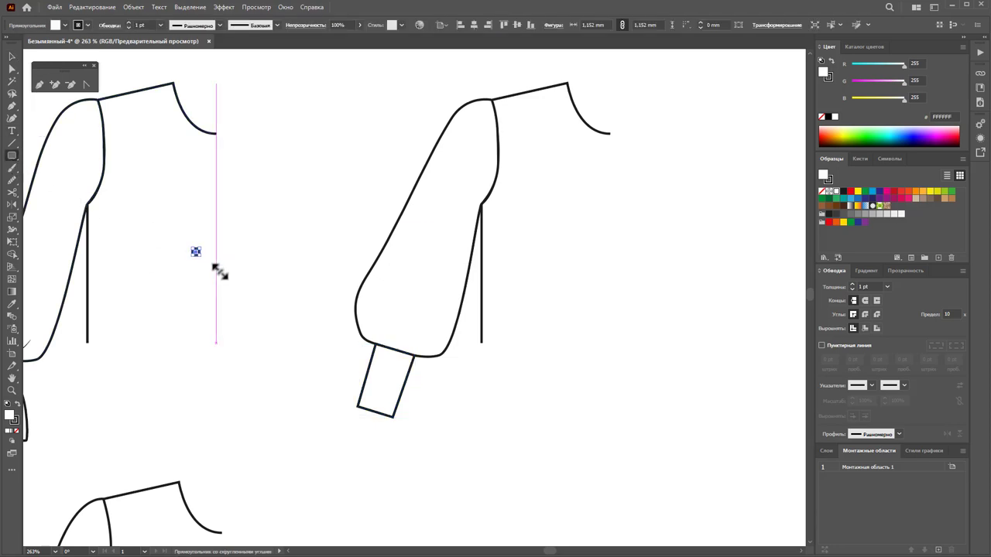
# - Undo the stray rectangle, draw a circle and shrink it to button size on the cuff
pyautogui.hotkey('ctrl', 'z')
pyautogui.moveTo(12, 163); pyautogui.dragTo(50, 180)
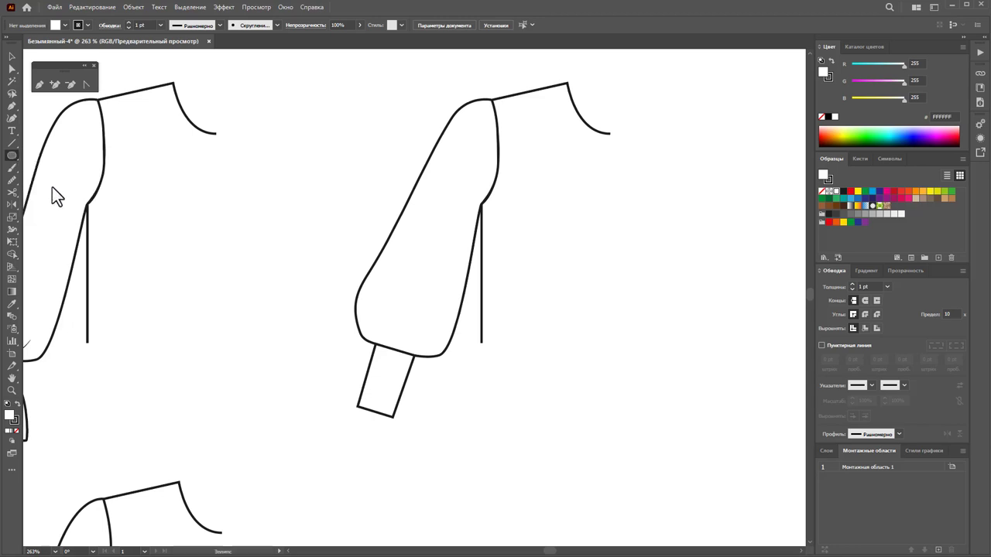
pyautogui.moveTo(187, 309); pyautogui.dragTo(404, 370)
pyautogui.click(13, 56)
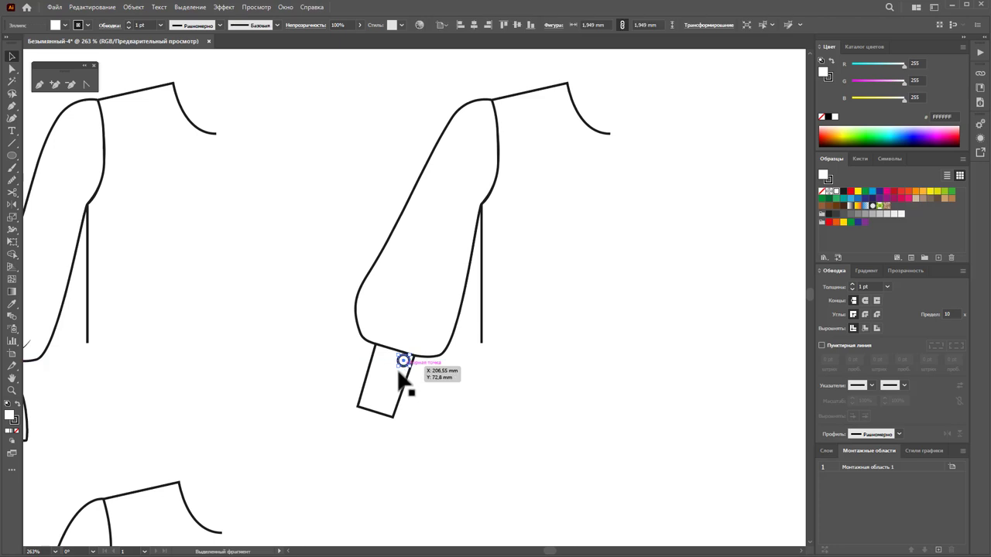
pyautogui.click(12, 390)
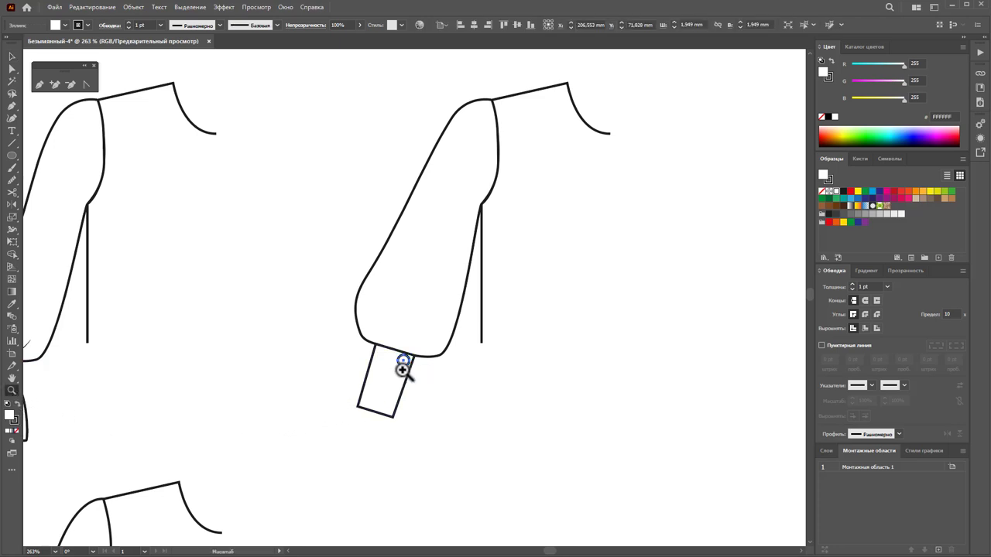
pyautogui.moveTo(403, 370); pyautogui.dragTo(508, 389)
pyautogui.click(11, 56)
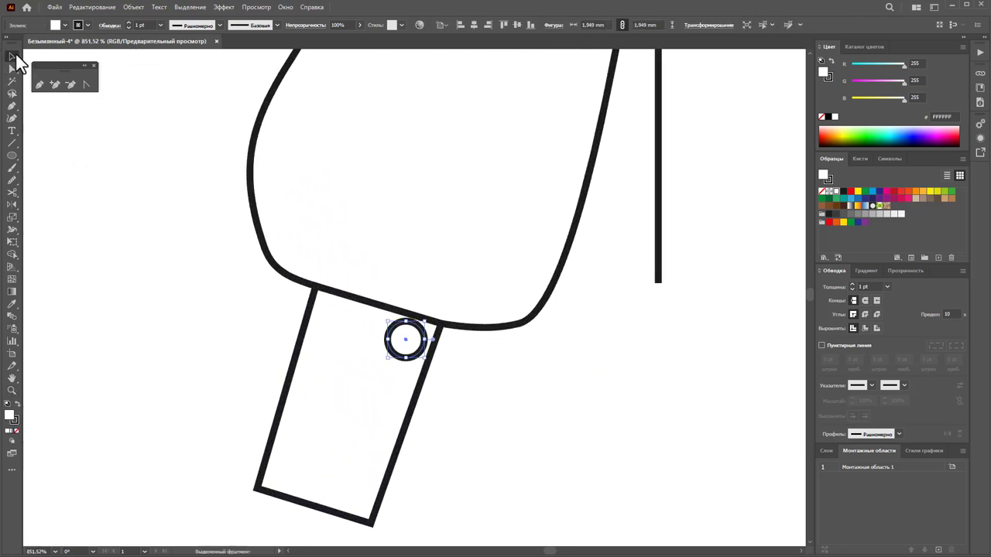
pyautogui.moveTo(425, 360); pyautogui.dragTo(403, 339)
# - Give the button circle a 0.5 pt stroke and move it near the cuff's left edge
pyautogui.click(887, 286)
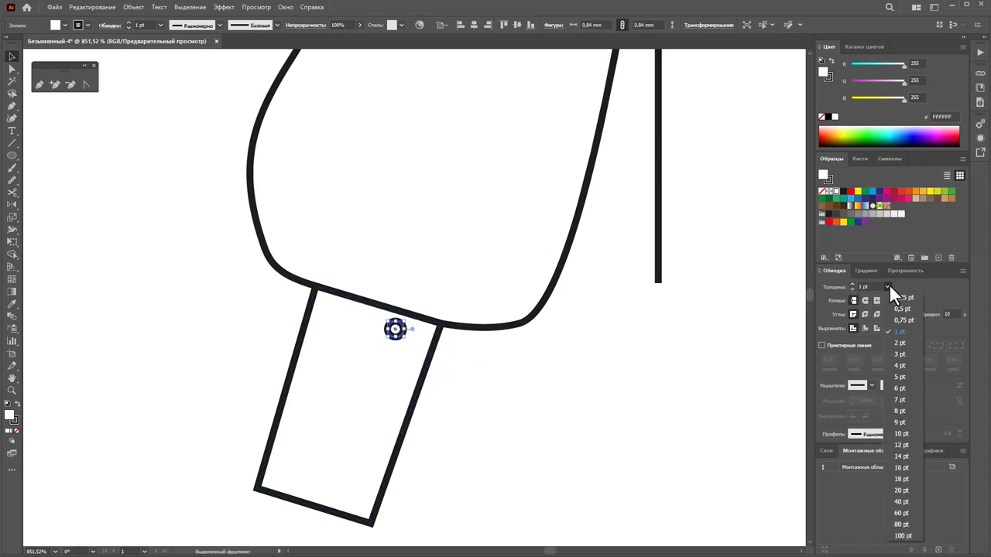
pyautogui.click(885, 303)
pyautogui.click(579, 400)
pyautogui.moveTo(395, 330)
pyautogui.mouseDown()
pyautogui.moveTo(338, 316)
pyautogui.moveTo(332, 339)
pyautogui.mouseUp()
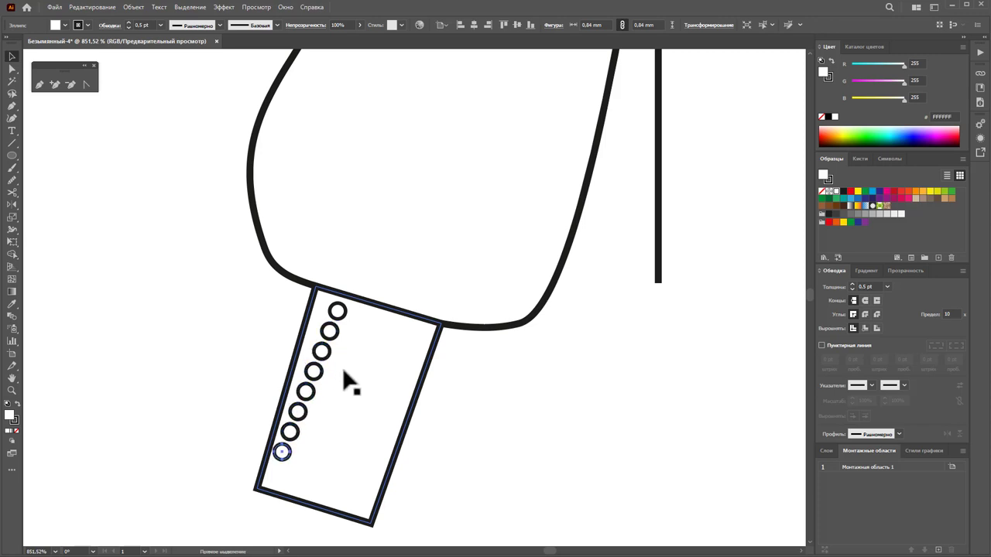
# - Rotate the button column slightly to follow the cuff edge, then zoom out
pyautogui.moveTo(265, 294); pyautogui.dragTo(442, 510)
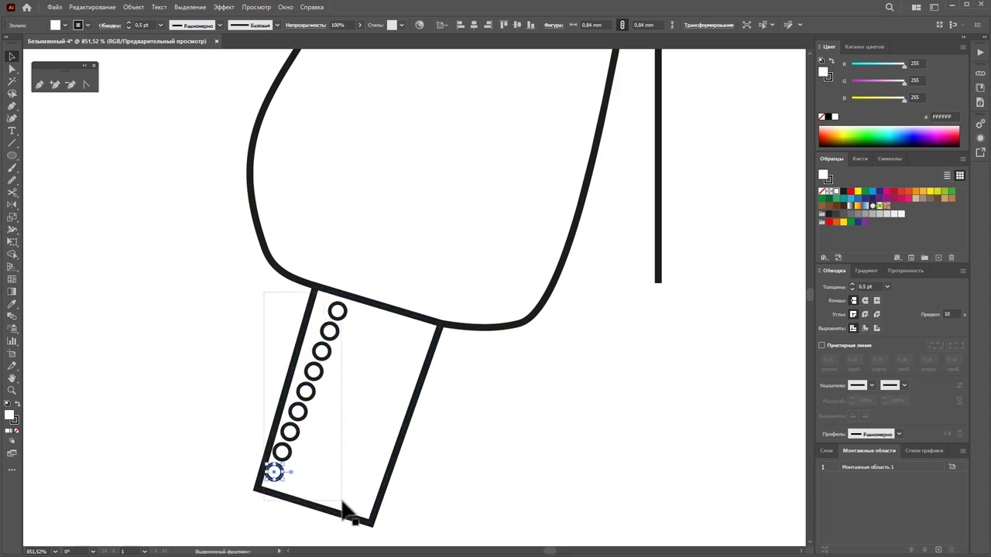
pyautogui.keyDown('shift'); pyautogui.click(398, 295); pyautogui.keyUp('shift')
pyautogui.keyDown('shift'); pyautogui.click(347, 500); pyautogui.keyUp('shift')
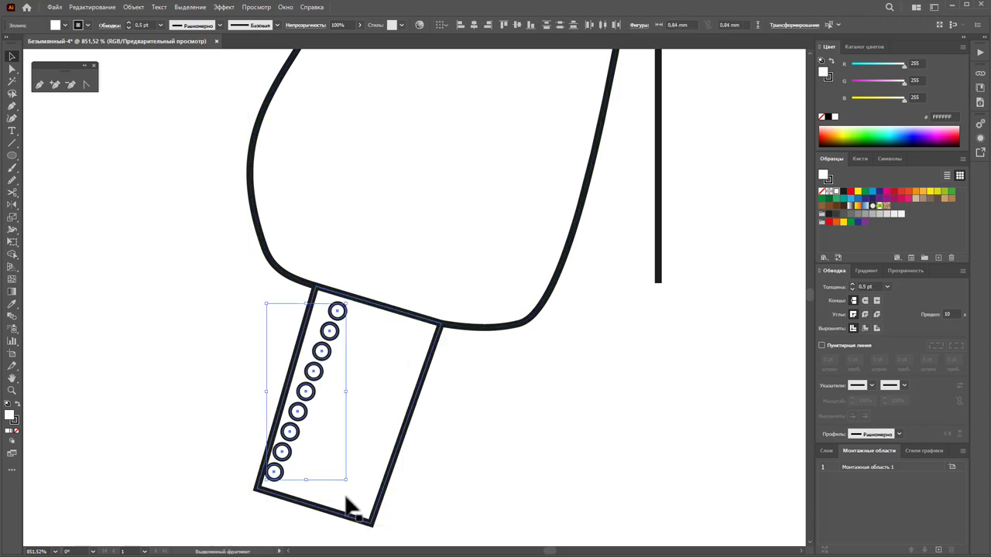
pyautogui.moveTo(352, 484); pyautogui.dragTo(359, 482)
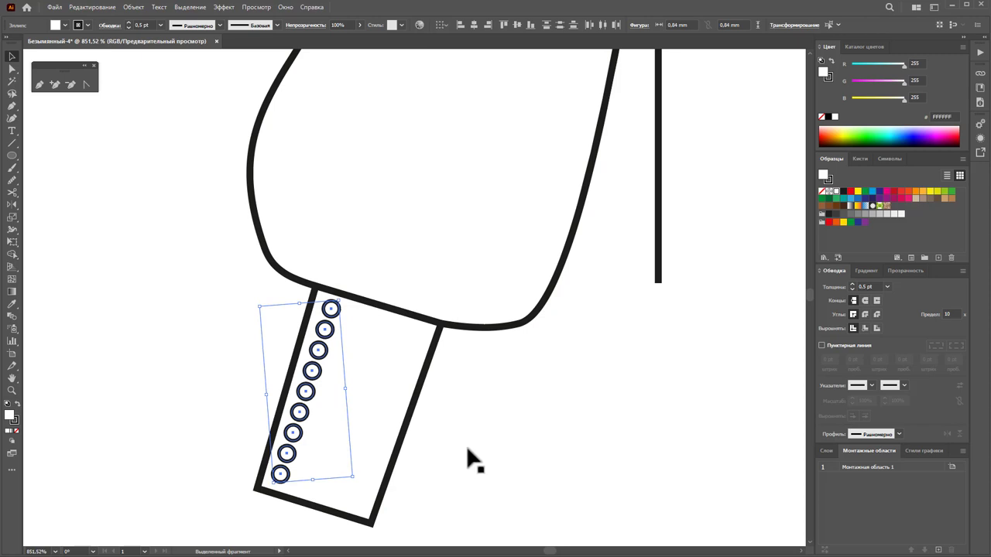
pyautogui.click(471, 458)
pyautogui.press('z')
pyautogui.keyDown('alt'); pyautogui.click(462, 192); pyautogui.keyUp('alt')
# - Draw two curved fold lines rising from the cuff seam into the sleeve puff
pyautogui.keyDown('alt'); pyautogui.click(447, 225); pyautogui.keyUp('alt')
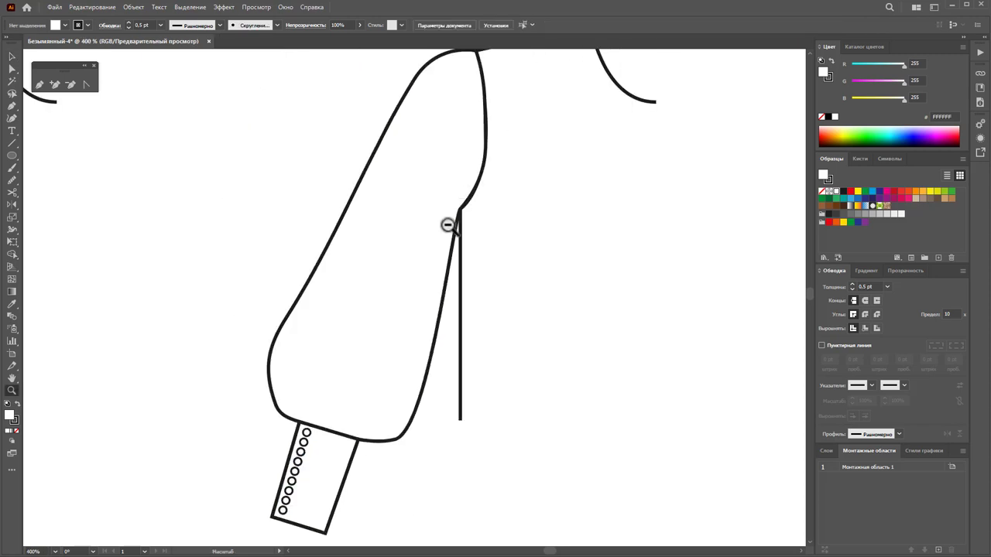
pyautogui.keyDown('alt'); pyautogui.click(424, 291); pyautogui.keyUp('alt')
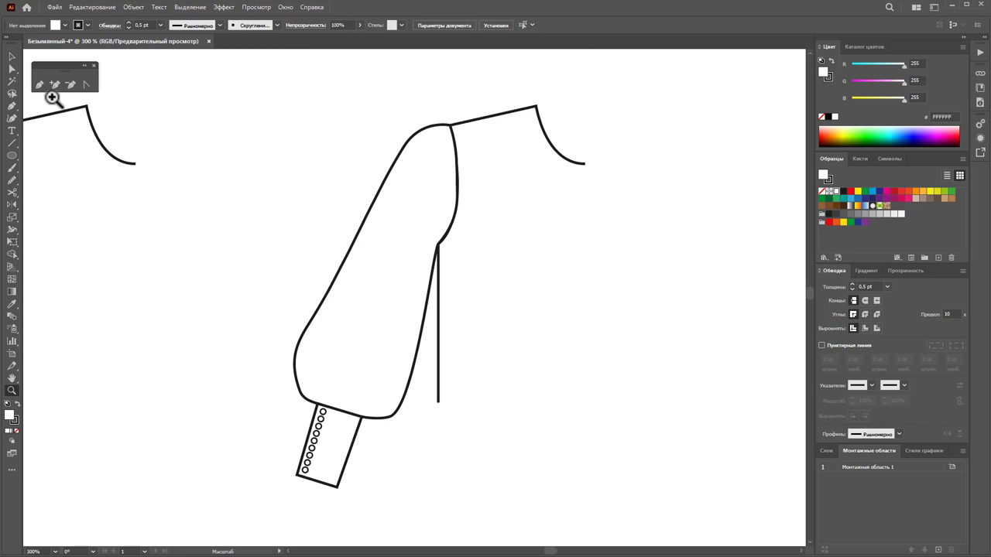
pyautogui.click(333, 406)
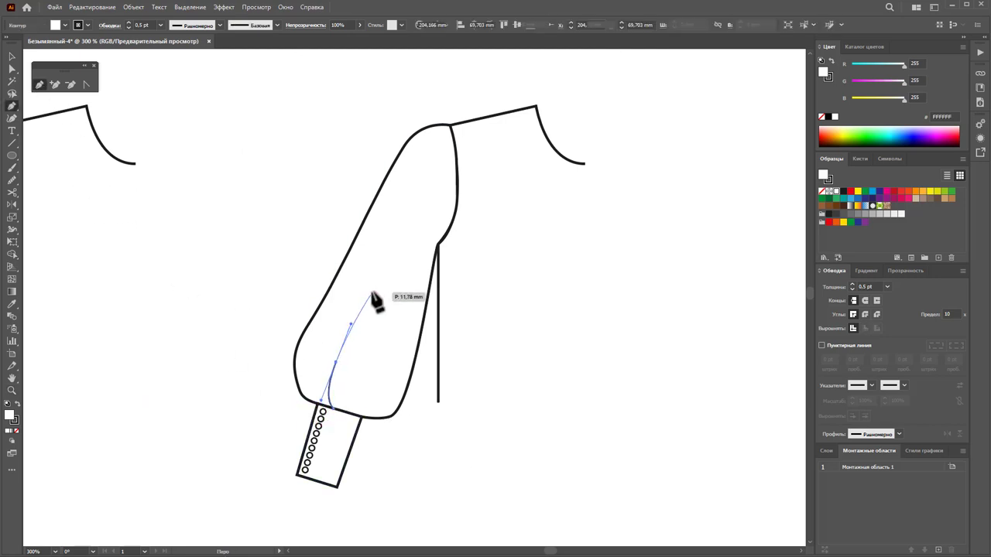
pyautogui.click(382, 254)
pyautogui.keyDown('ctrl'); pyautogui.click(397, 284); pyautogui.keyUp('ctrl')
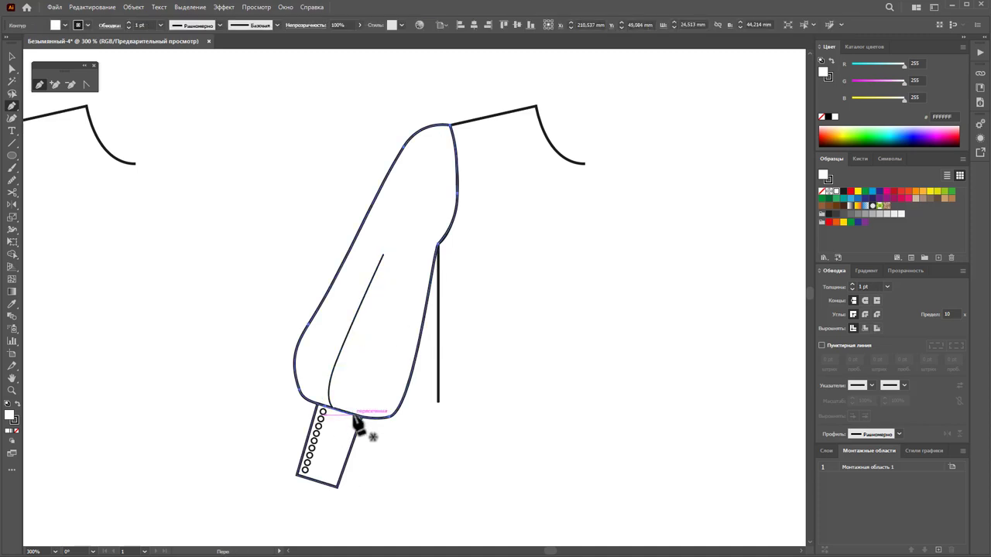
pyautogui.click(353, 416)
pyautogui.moveTo(380, 394)
pyautogui.mouseDown()
pyautogui.moveTo(403, 348)
pyautogui.moveTo(405, 278)
pyautogui.mouseUp()
pyautogui.keyDown('ctrl'); pyautogui.click(405, 373); pyautogui.keyUp('ctrl')
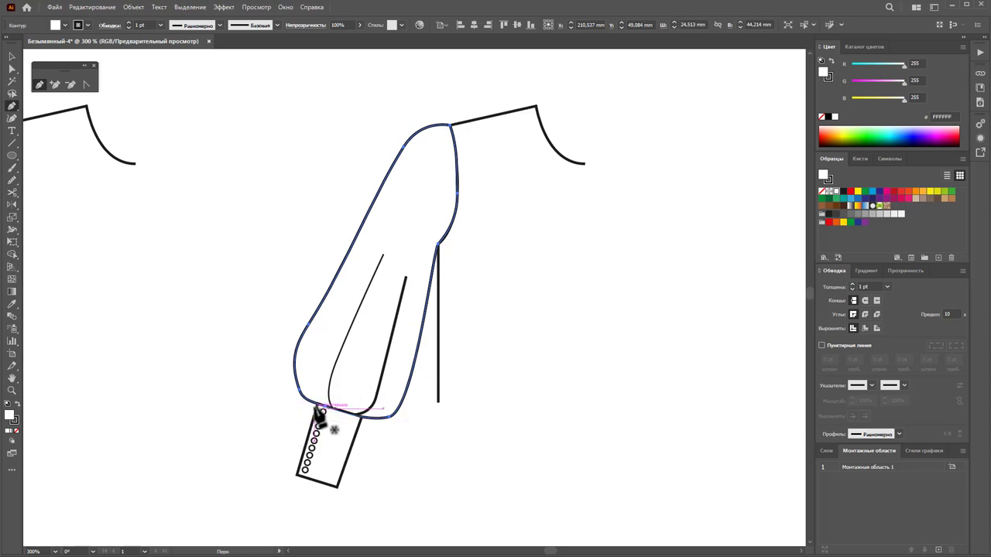
# - Add a fold along the sleeve's left side and a short gather mark above the cuff
pyautogui.moveTo(316, 403); pyautogui.dragTo(313, 360)
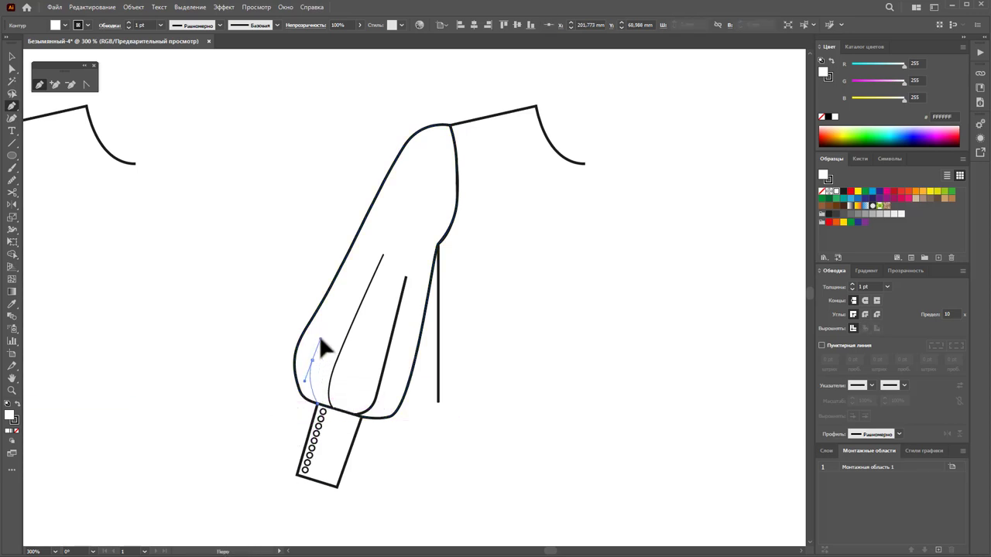
pyautogui.moveTo(329, 322); pyautogui.dragTo(341, 313)
pyautogui.keyDown('ctrl'); pyautogui.click(350, 302); pyautogui.keyUp('ctrl')
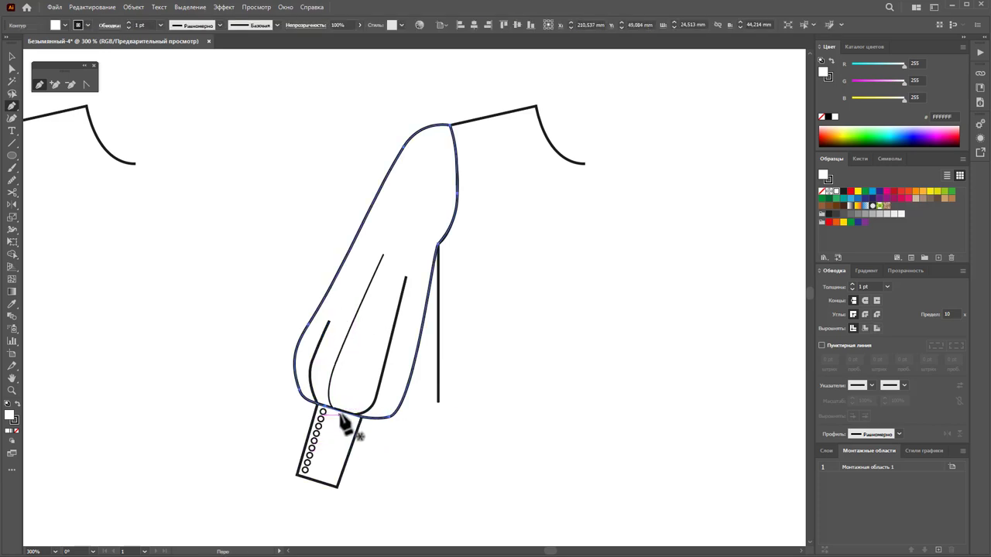
pyautogui.click(335, 383)
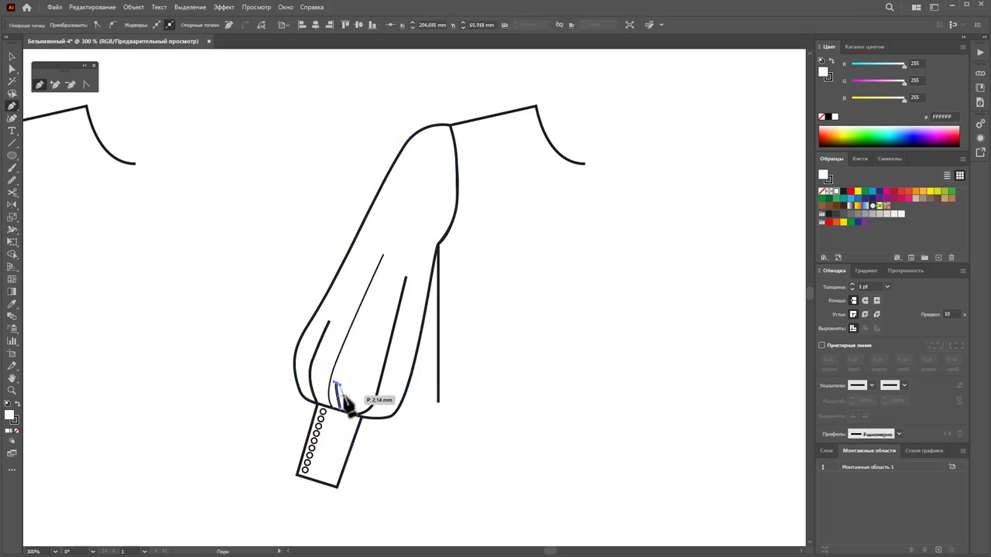
pyautogui.press('Escape')
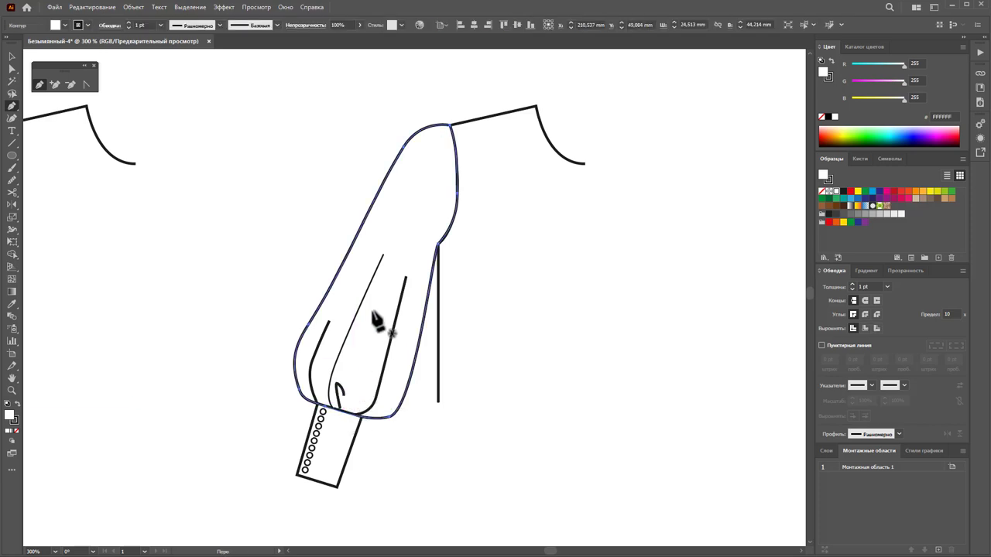
pyautogui.moveTo(355, 335); pyautogui.dragTo(354, 350)
pyautogui.click(338, 386)
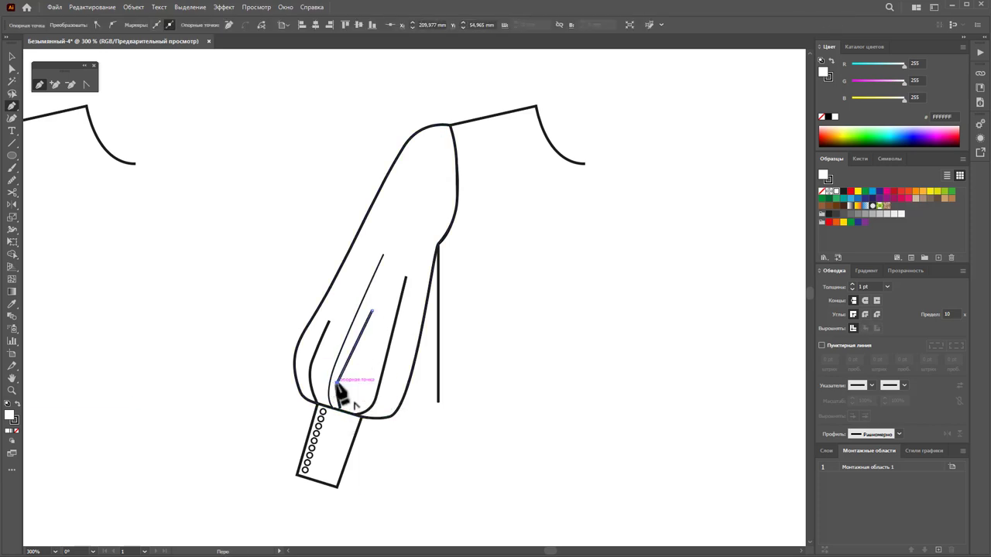
pyautogui.keyDown('ctrl'); pyautogui.click(363, 383); pyautogui.keyUp('ctrl')
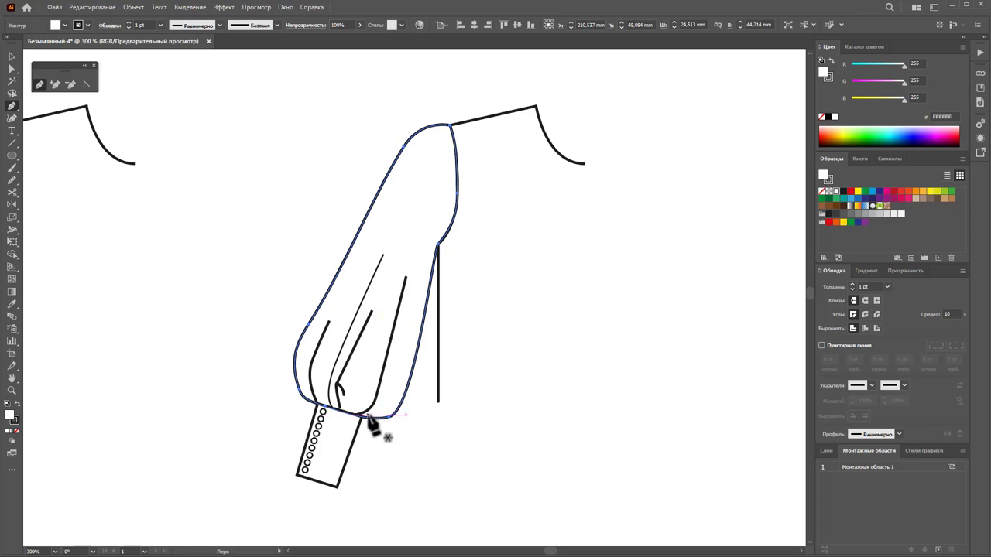
# - Add two more short curved gather lines ending at the cuff
pyautogui.click(359, 411)
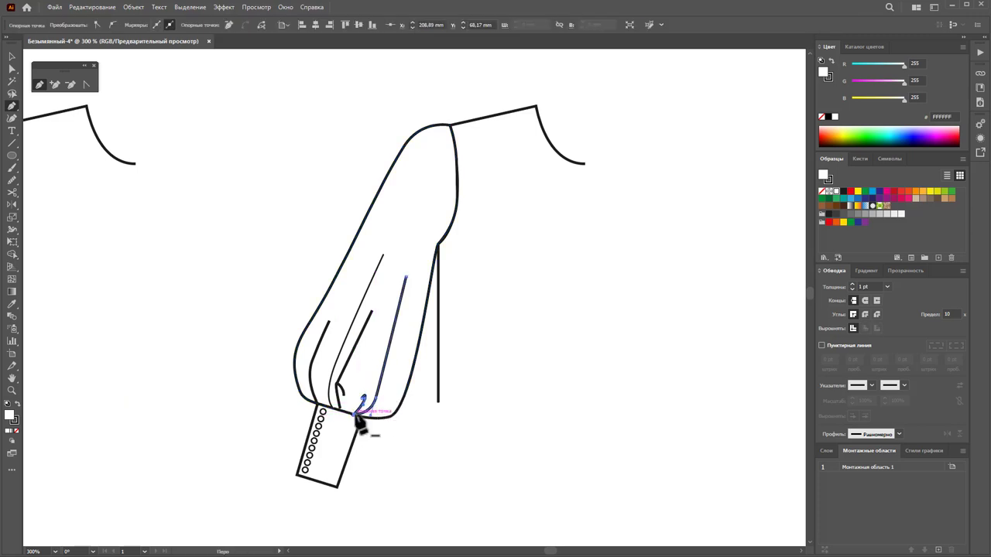
pyautogui.click(382, 331)
pyautogui.click(362, 397)
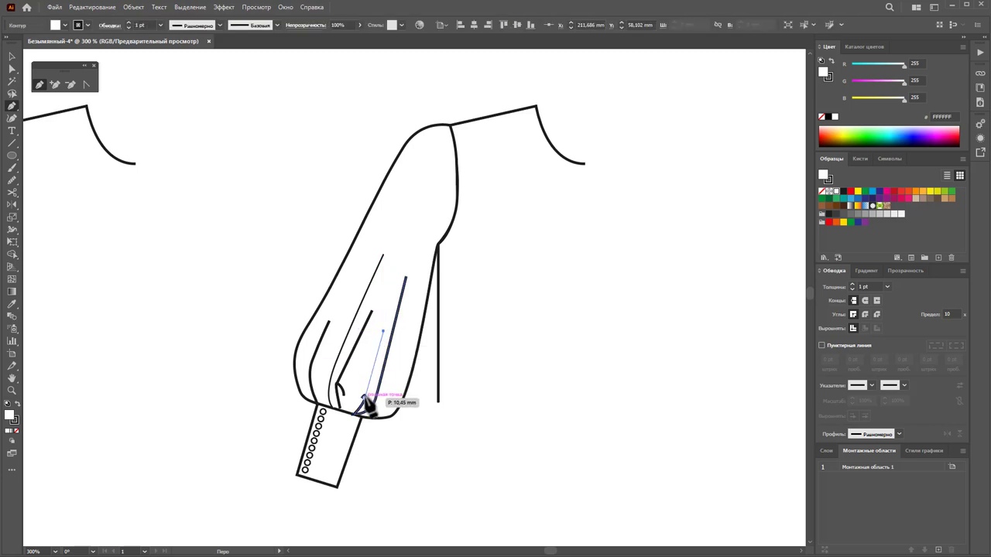
pyautogui.keyDown('ctrl'); pyautogui.click(395, 443); pyautogui.keyUp('ctrl')
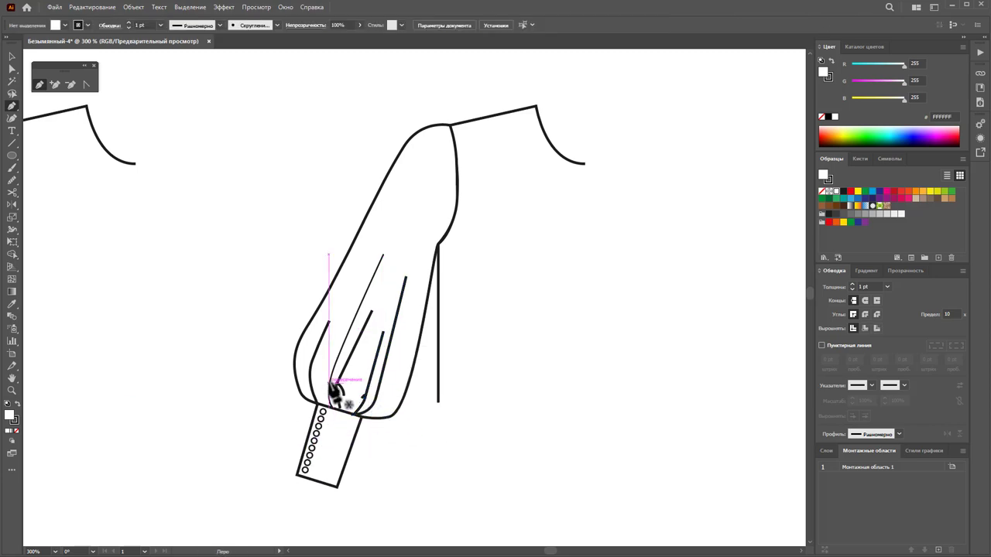
pyautogui.click(316, 366)
pyautogui.click(321, 386)
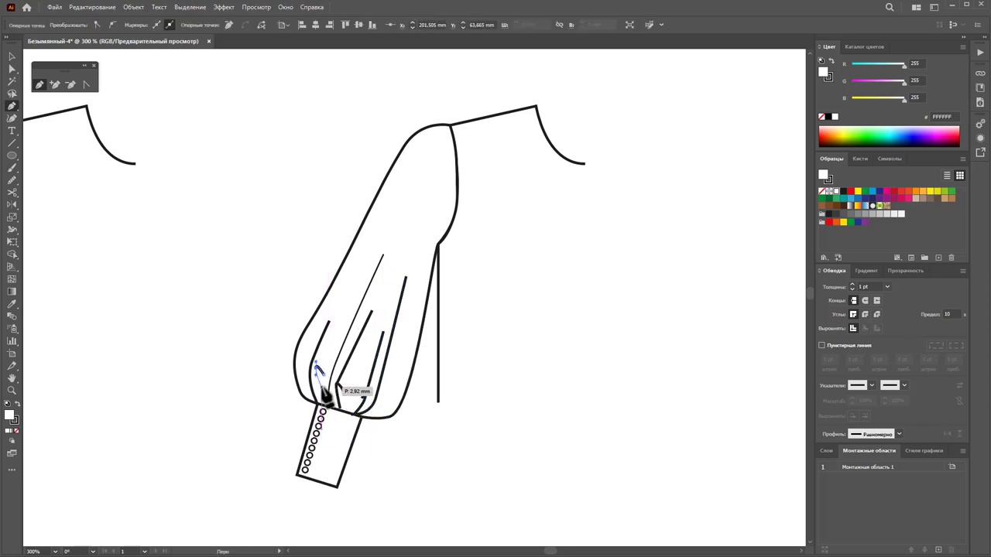
pyautogui.click(327, 416)
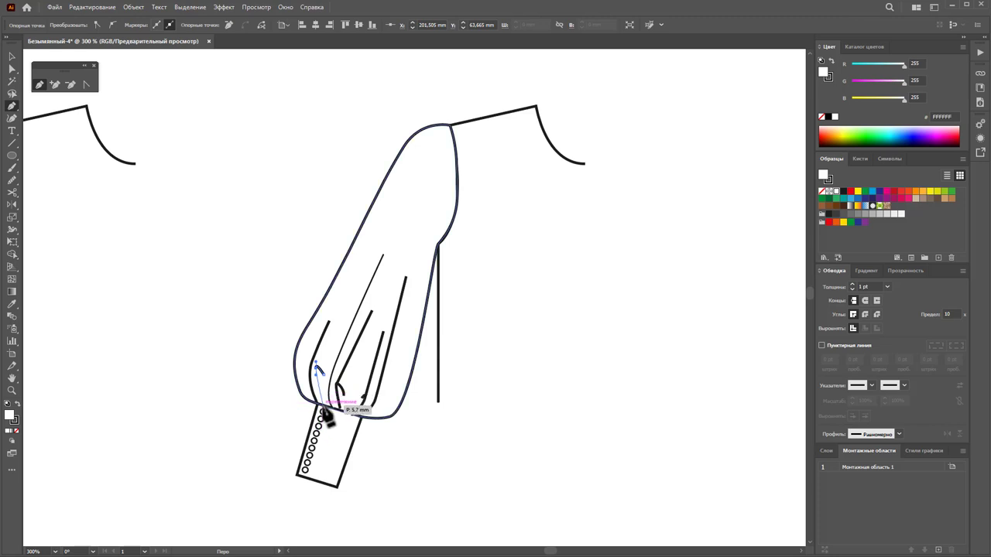
pyautogui.keyDown('ctrl'); pyautogui.click(442, 454); pyautogui.keyUp('ctrl')
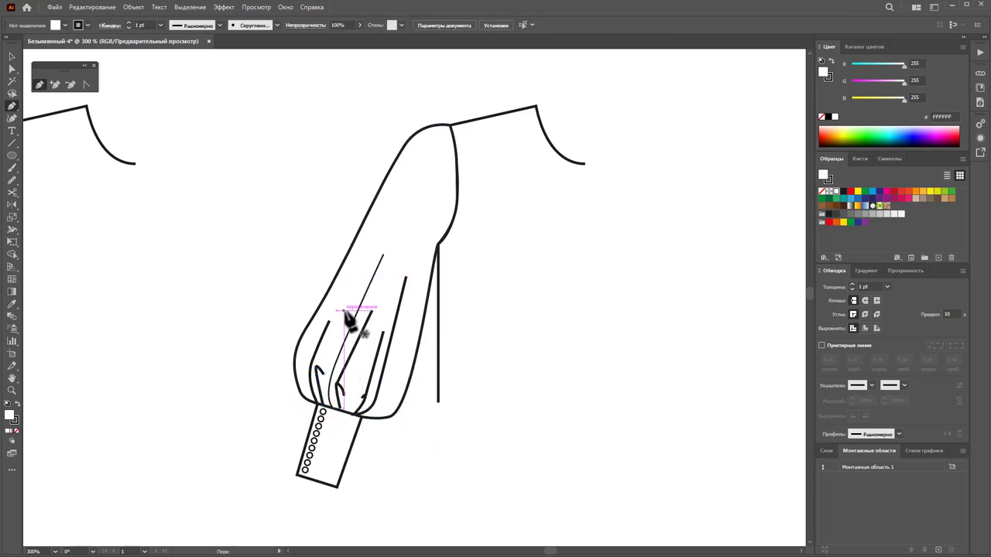
# - Draw a longer fold line to the cuff seam and redraw the cuff's curved top edge
pyautogui.click(343, 310)
pyautogui.click(319, 373)
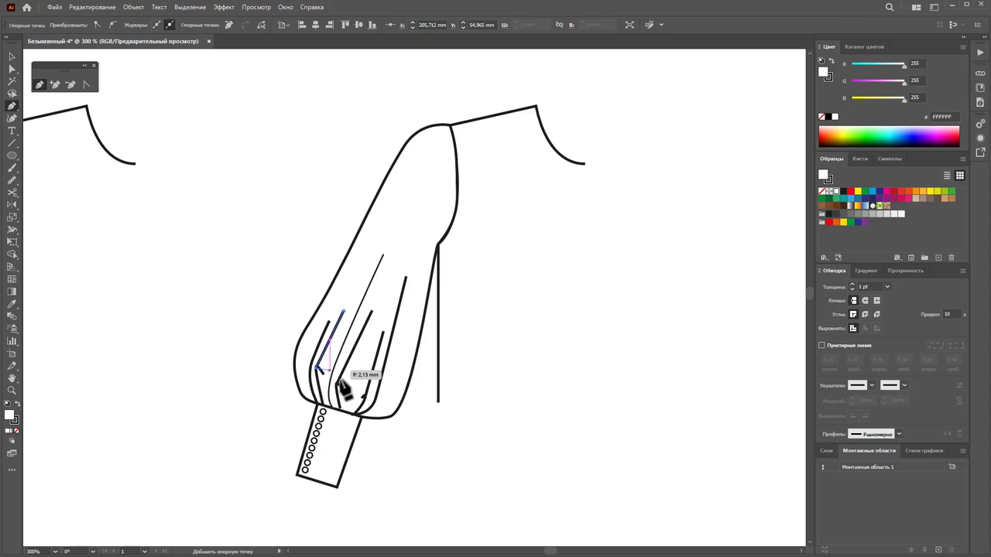
pyautogui.keyDown('ctrl'); pyautogui.click(409, 481); pyautogui.keyUp('ctrl')
pyautogui.click(320, 406)
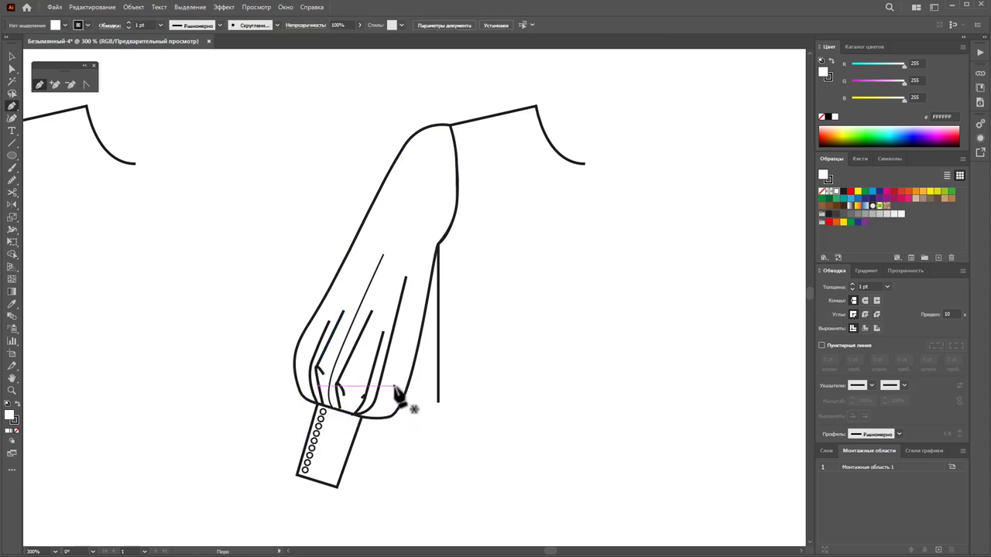
pyautogui.moveTo(378, 414); pyautogui.dragTo(399, 382)
pyautogui.click(362, 417)
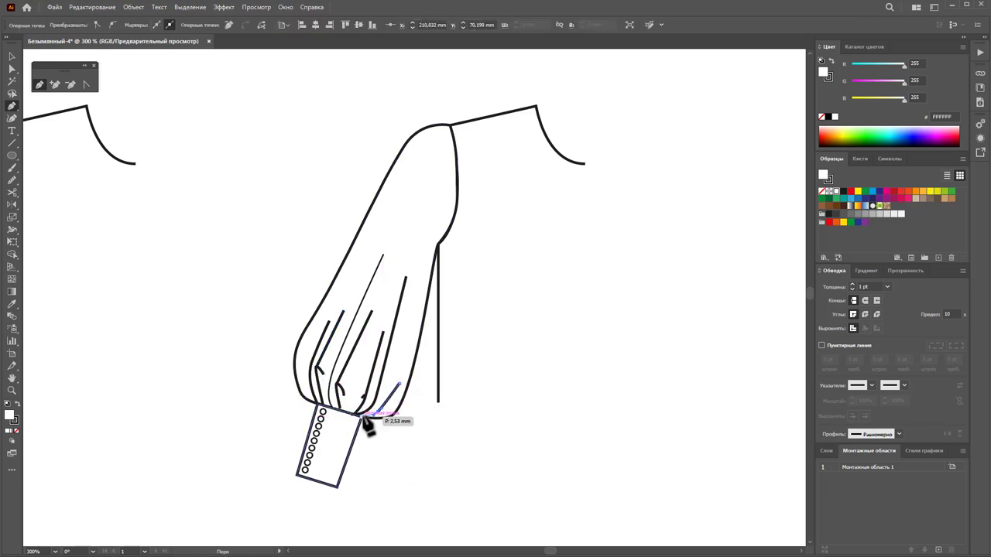
pyautogui.keyDown('ctrl'); pyautogui.click(410, 473); pyautogui.keyUp('ctrl')
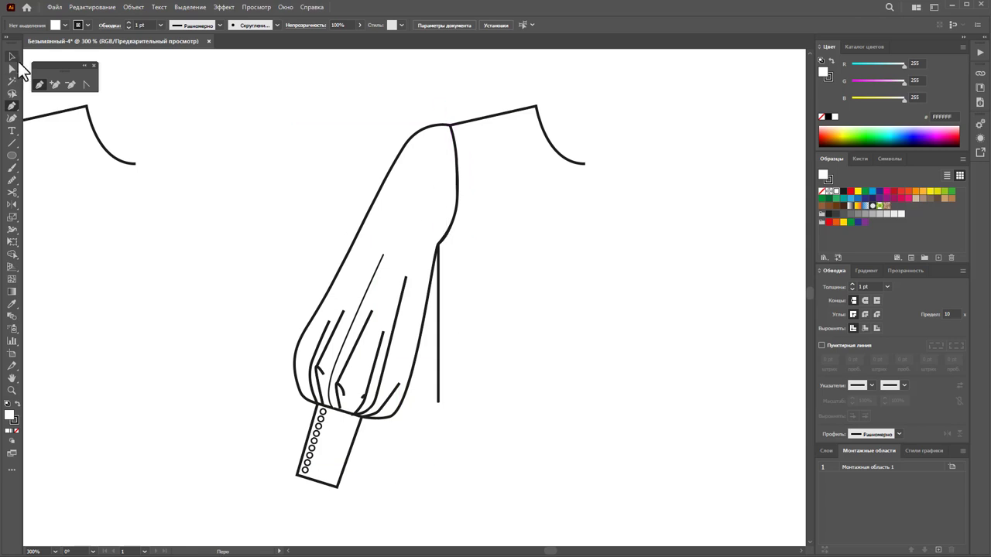
# - Give the gather lines a 0.5 pt stroke with a tapered width profile
pyautogui.moveTo(254, 316); pyautogui.dragTo(398, 419)
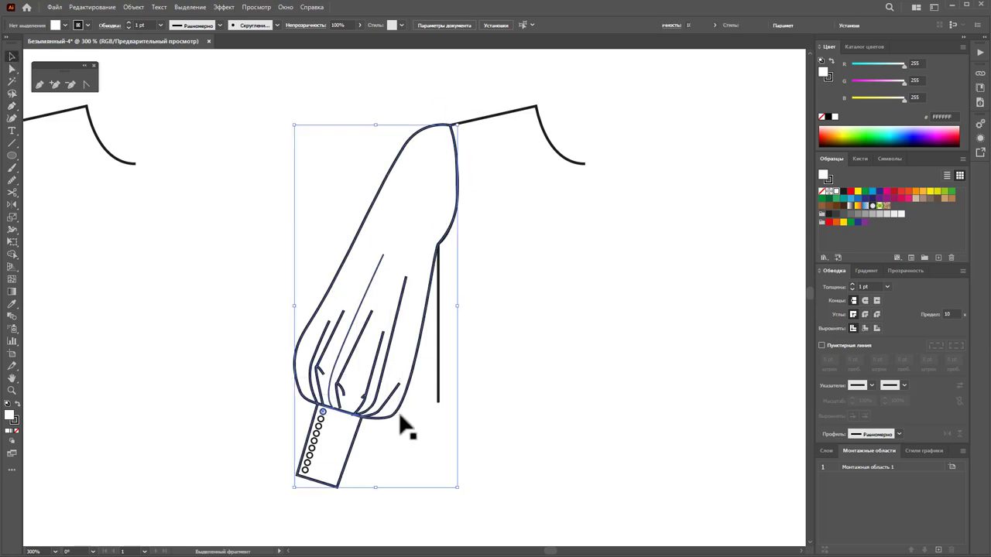
pyautogui.keyDown('shift'); pyautogui.click(347, 435); pyautogui.keyUp('shift')
pyautogui.keyDown('shift'); pyautogui.click(368, 203); pyautogui.keyUp('shift')
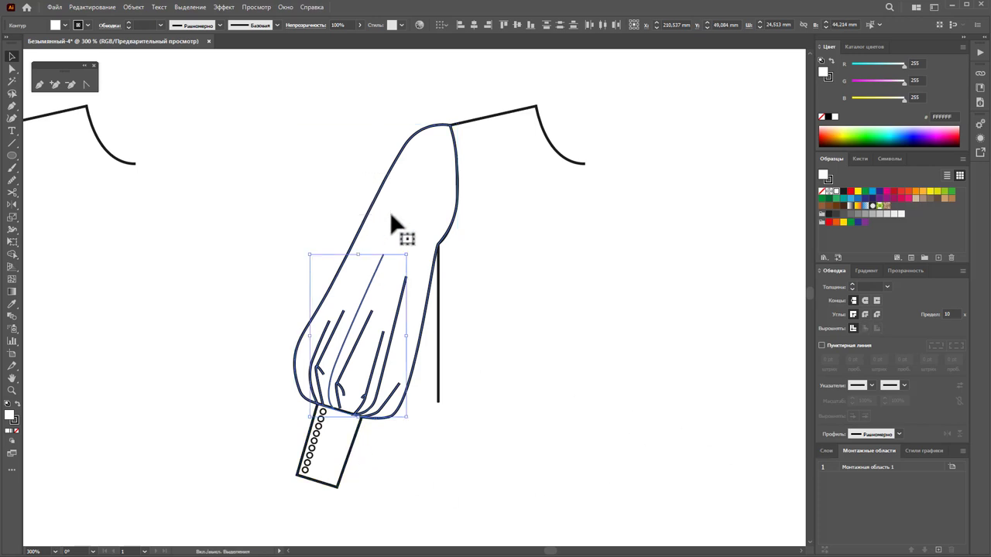
pyautogui.click(883, 285)
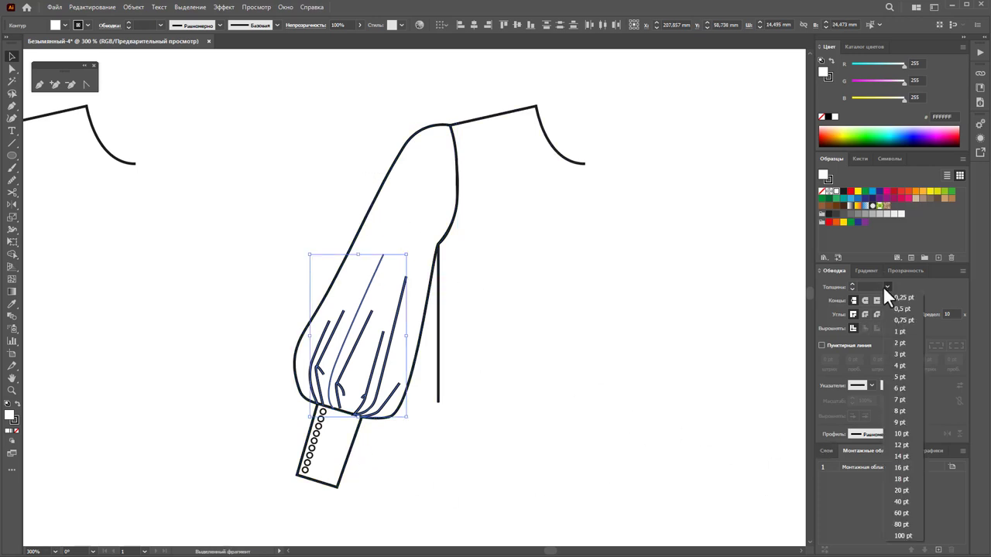
pyautogui.click(889, 307)
pyautogui.click(898, 435)
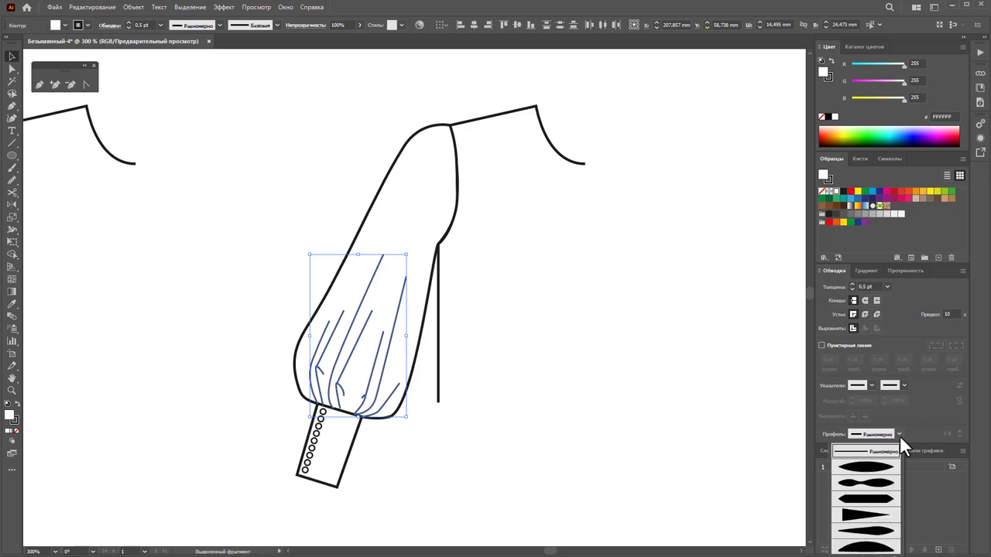
pyautogui.click(868, 532)
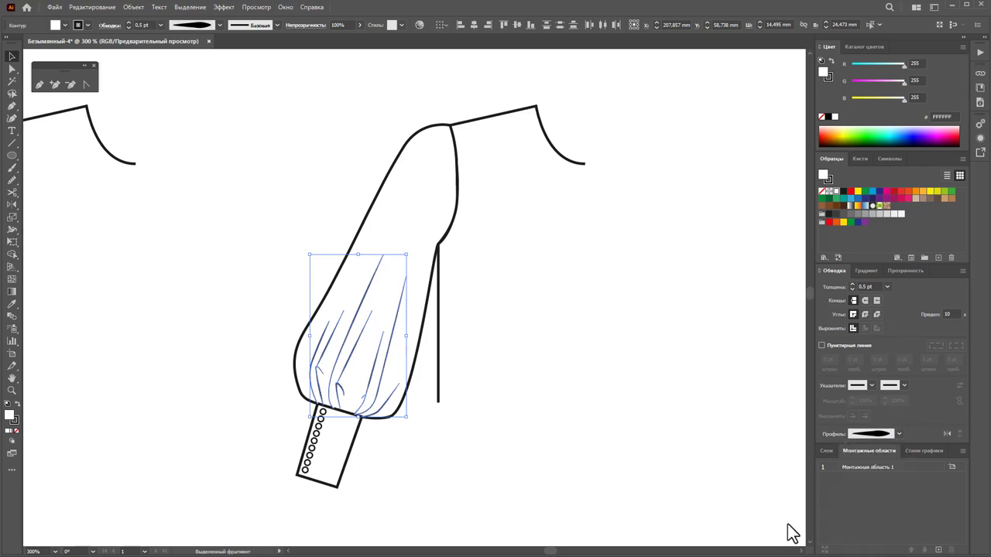
pyautogui.click(664, 491)
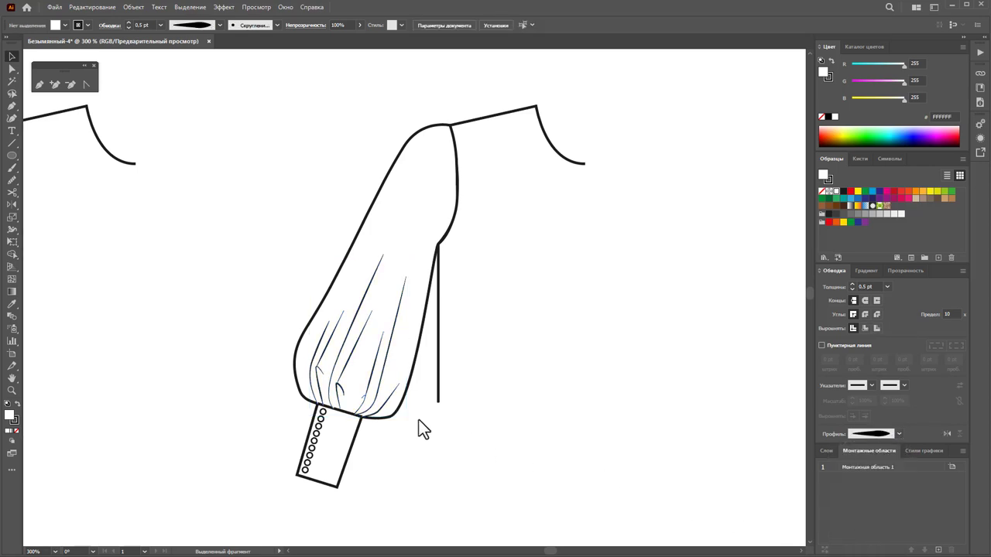
# - Thin three of the gather lines further to 0.25 pt
pyautogui.click(340, 381)
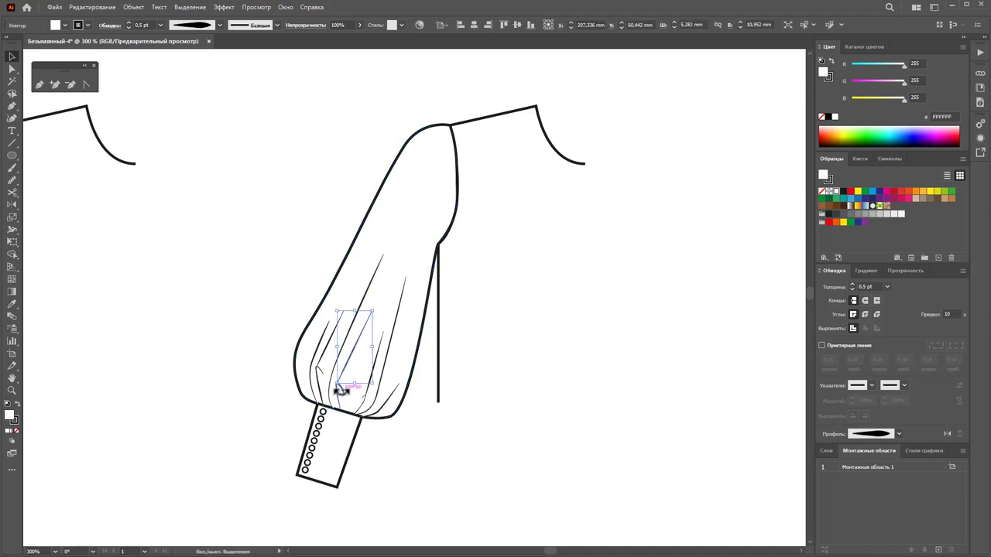
pyautogui.keyDown('shift'); pyautogui.click(391, 412); pyautogui.keyUp('shift')
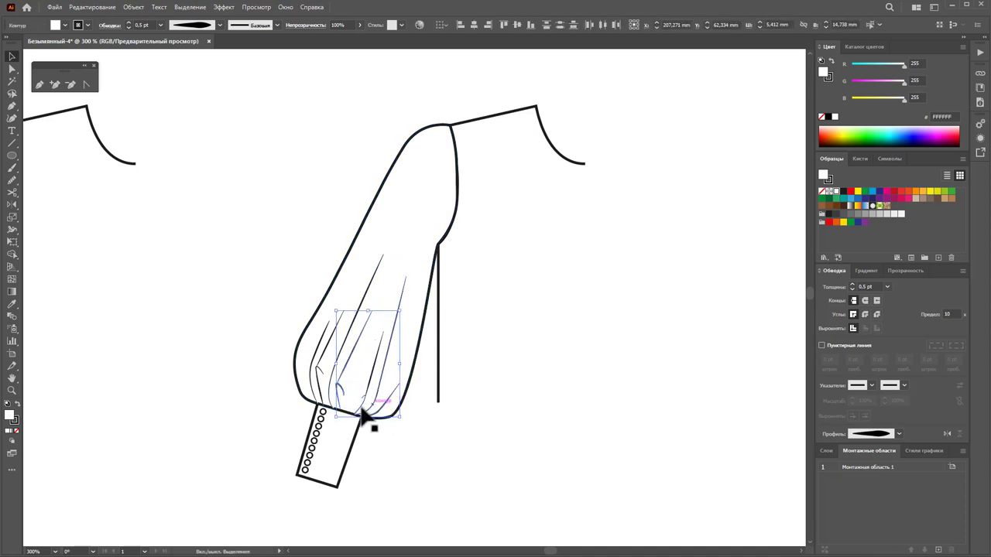
pyautogui.keyDown('shift'); pyautogui.click(315, 370); pyautogui.keyUp('shift')
pyautogui.click(887, 287)
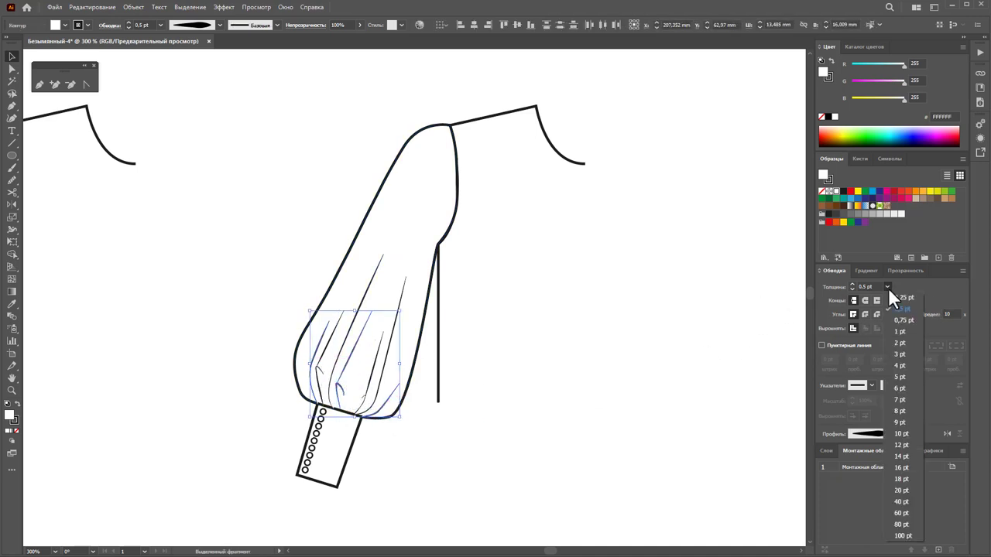
pyautogui.click(898, 298)
pyautogui.click(572, 431)
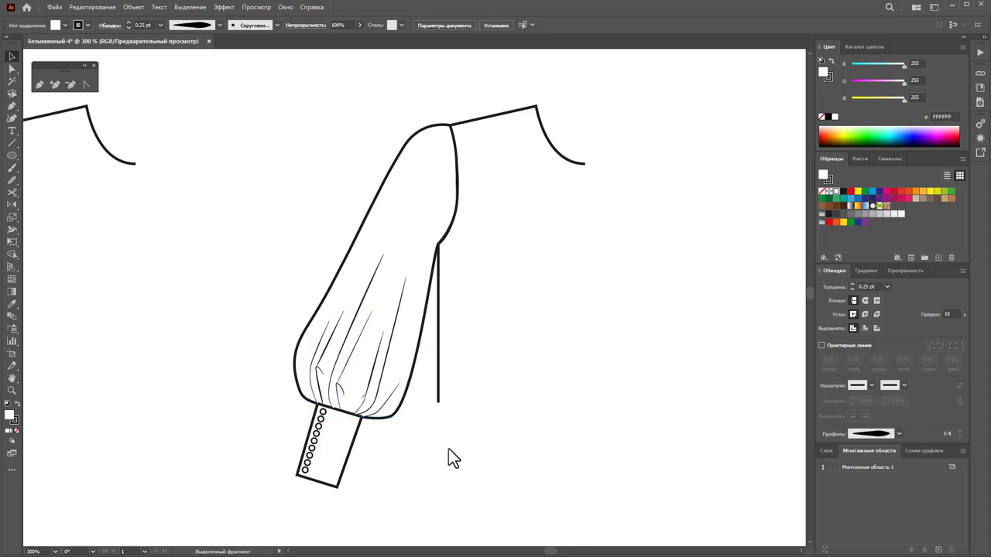
# - Zoom out to view the other sleeve sketches, undoing an accidental move of the finished sleeve
pyautogui.press('z')
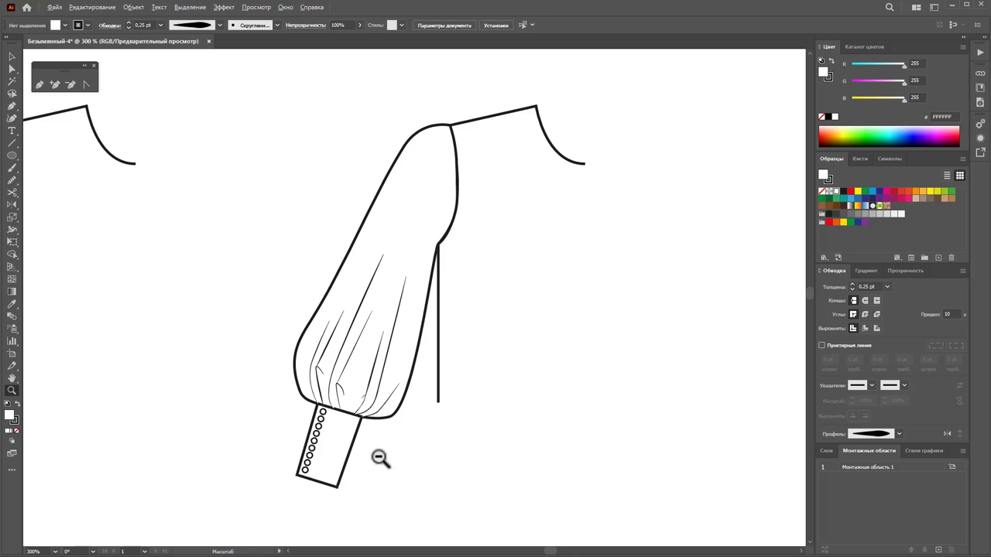
pyautogui.keyDown('alt'); pyautogui.click(378, 456); pyautogui.keyUp('alt')
pyautogui.keyDown('alt'); pyautogui.click(433, 337); pyautogui.keyUp('alt')
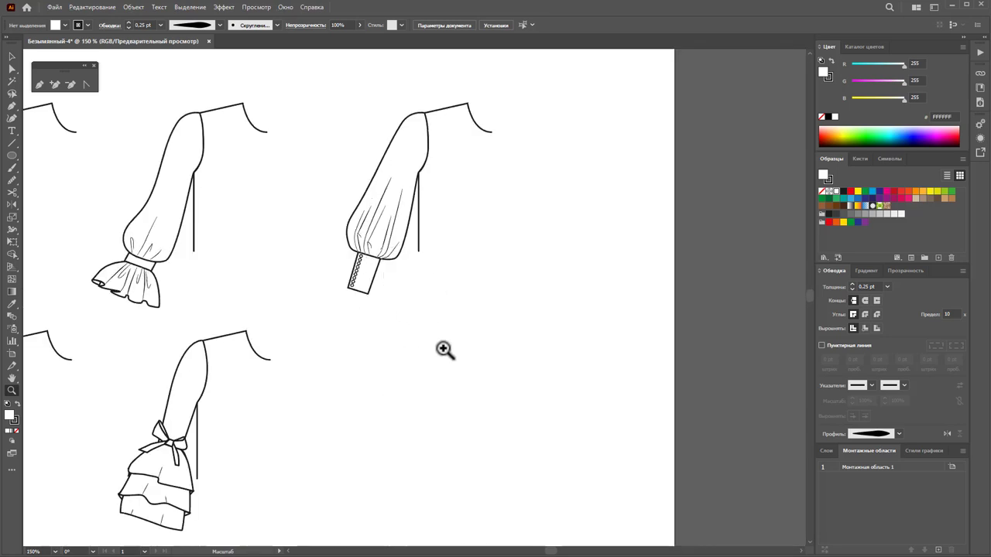
pyautogui.scroll(1, 385, 375)
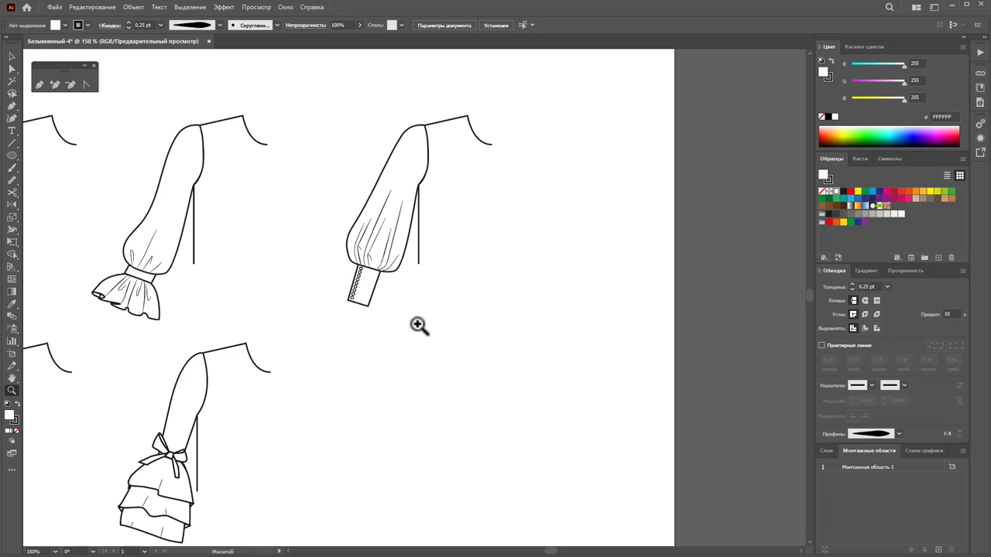
pyautogui.scroll(-2, 430, 346)
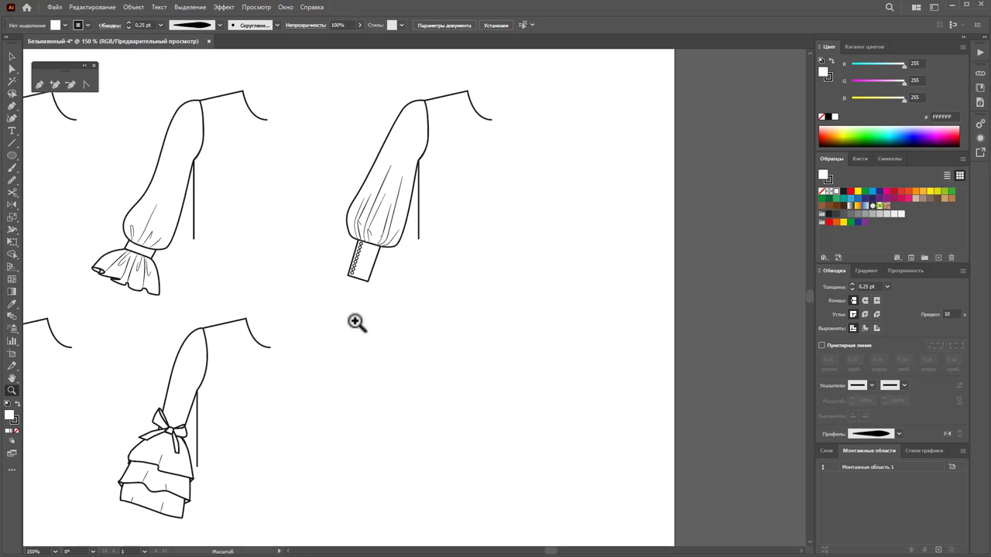
pyautogui.moveTo(324, 76); pyautogui.dragTo(511, 341)
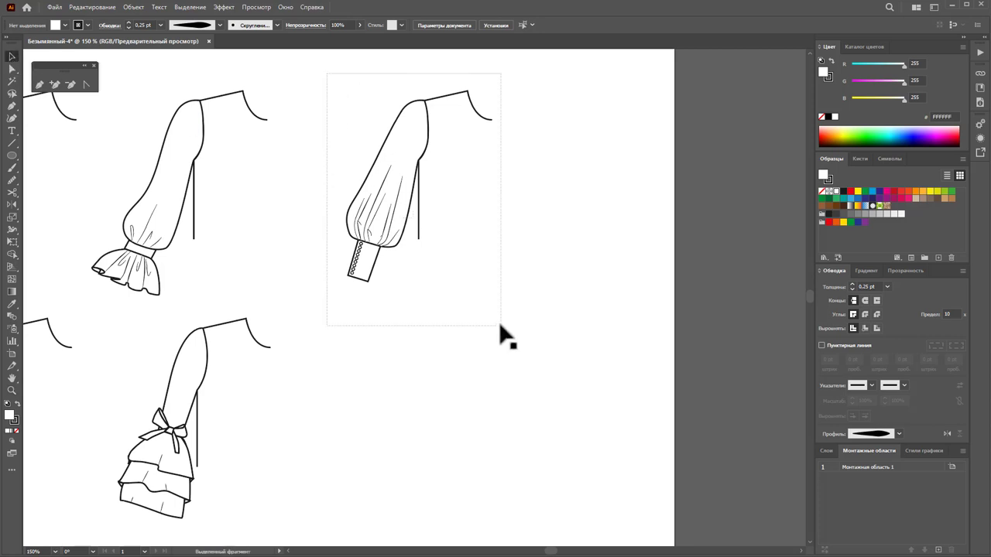
pyautogui.scroll(-4, 480, 109)
pyautogui.moveTo(482, 67); pyautogui.dragTo(492, 230)
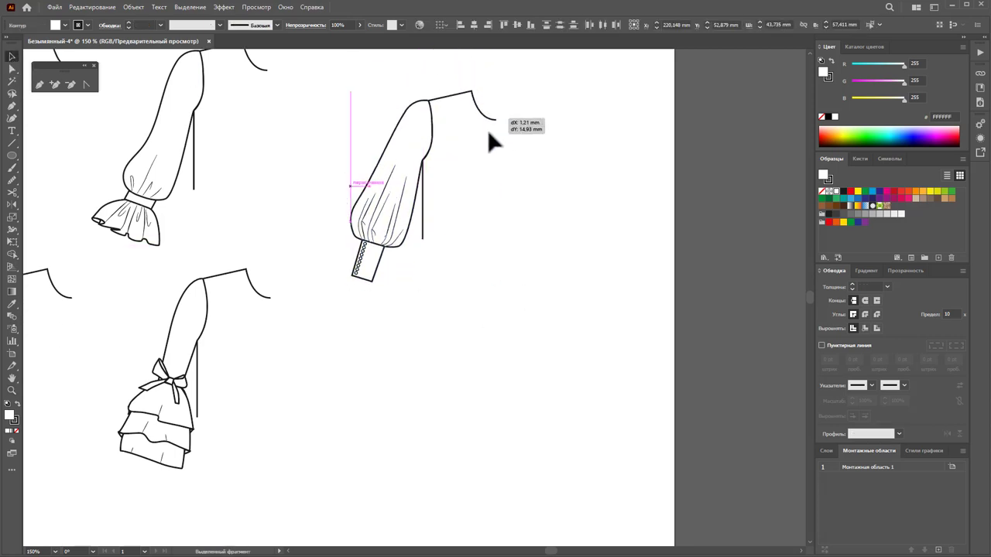
pyautogui.hotkey('ctrl', 'z')
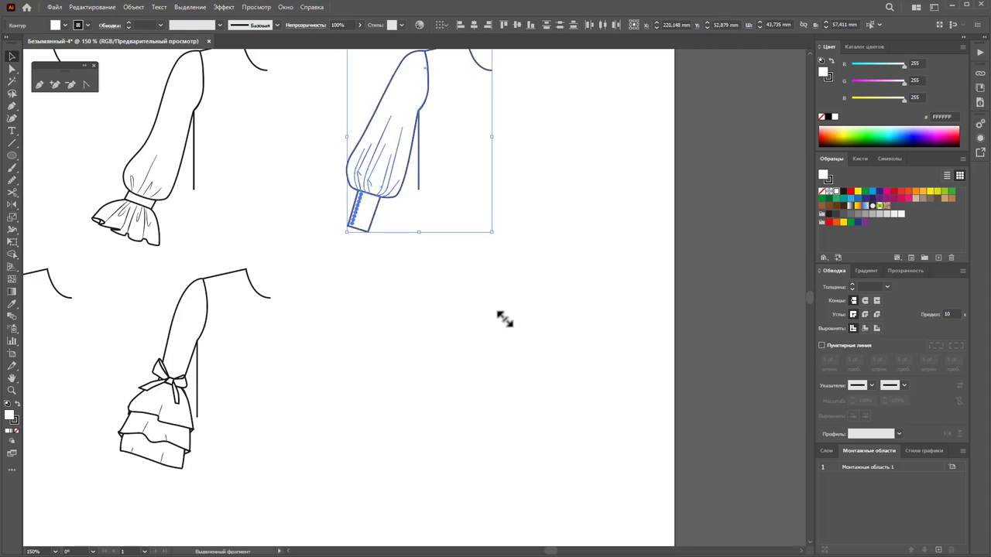
pyautogui.click(480, 370)
pyautogui.keyDown('alt'); pyautogui.click(345, 356); pyautogui.keyUp('alt')
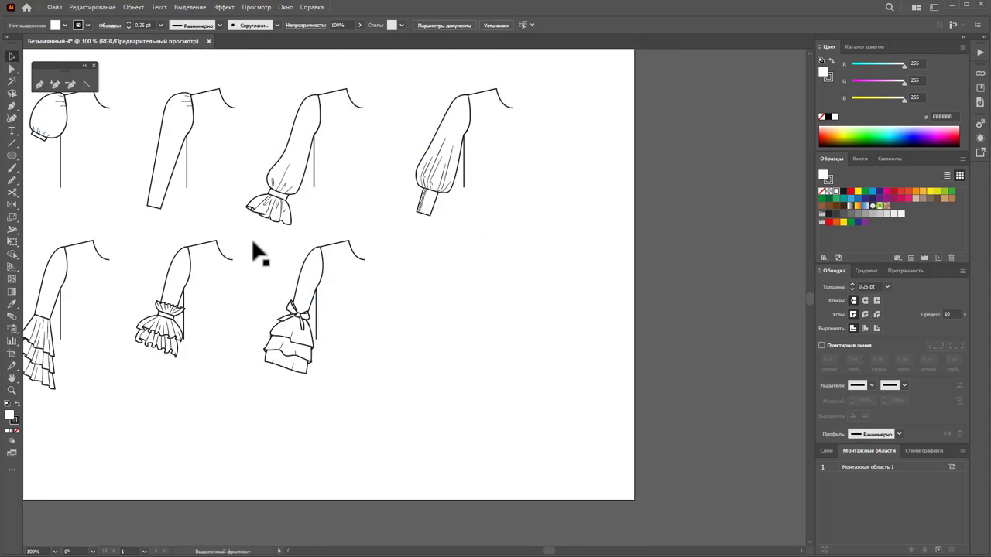
# - Duplicate the bow sleeve into the empty fourth slot and delete the copy's ruffle and lower arm outline
pyautogui.moveTo(253, 239); pyautogui.dragTo(377, 418)
pyautogui.moveTo(314, 303); pyautogui.dragTo(460, 312)
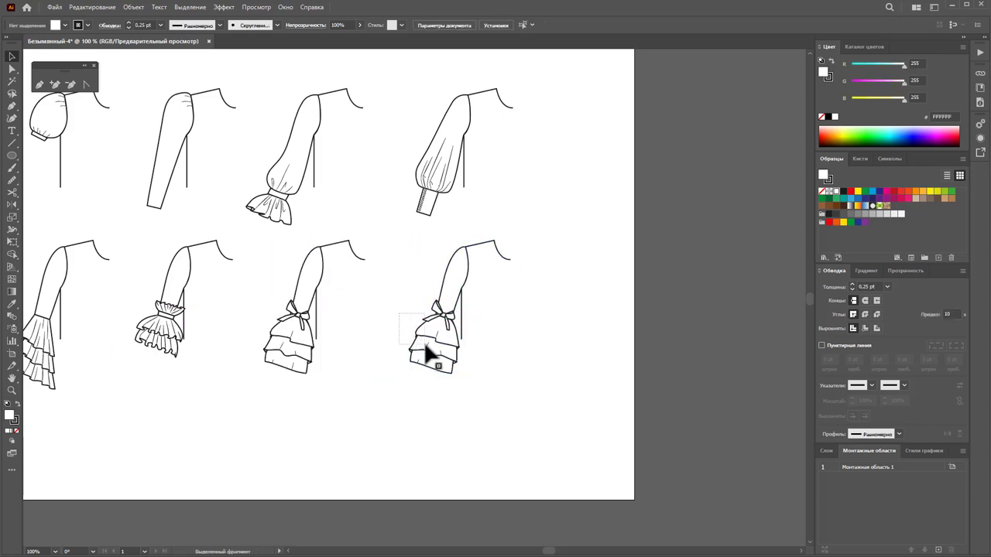
pyautogui.click(453, 367)
pyautogui.keyDown('shift'); pyautogui.click(447, 294); pyautogui.keyUp('shift')
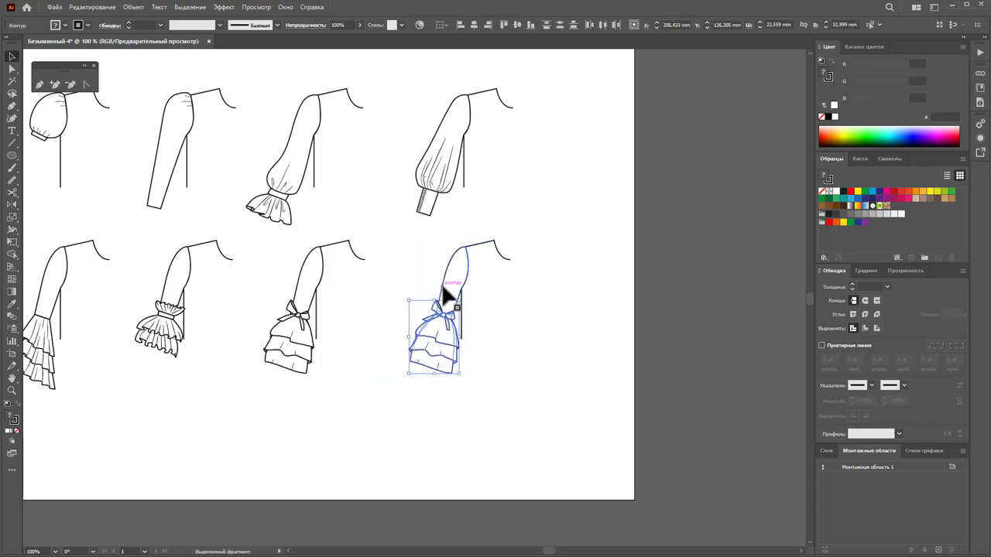
pyautogui.press('Delete')
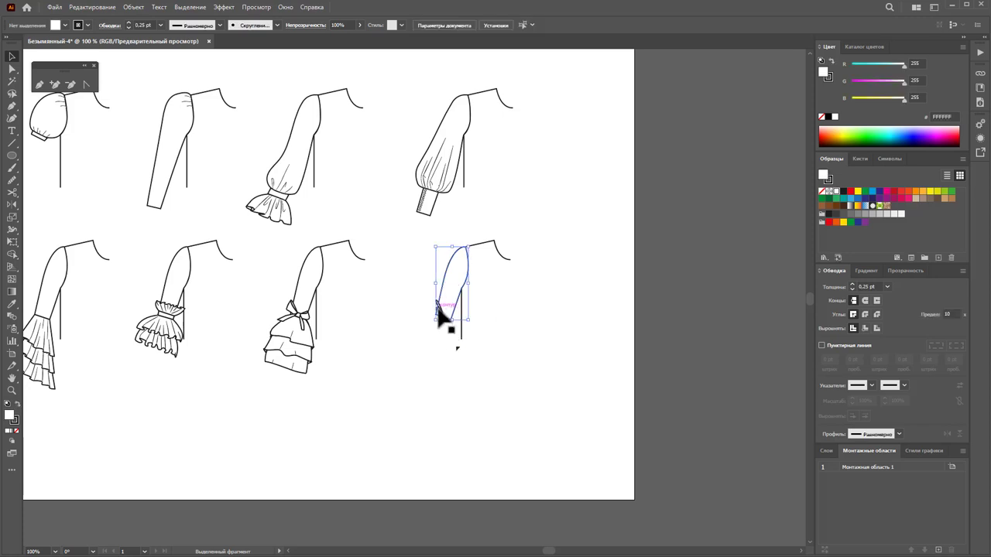
pyautogui.click(439, 312)
pyautogui.press('Delete')
# - Restore the deleted upper sleeve path, set a white fill, and zoom into the lower-right sleeve
pyautogui.hotkey('ctrl', 'z')
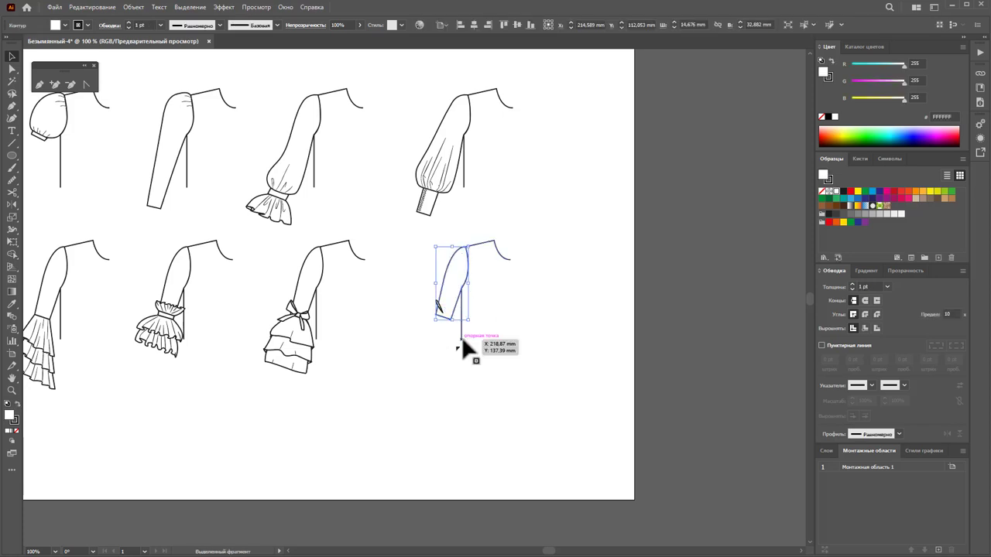
pyautogui.click(457, 344)
pyautogui.press('d')
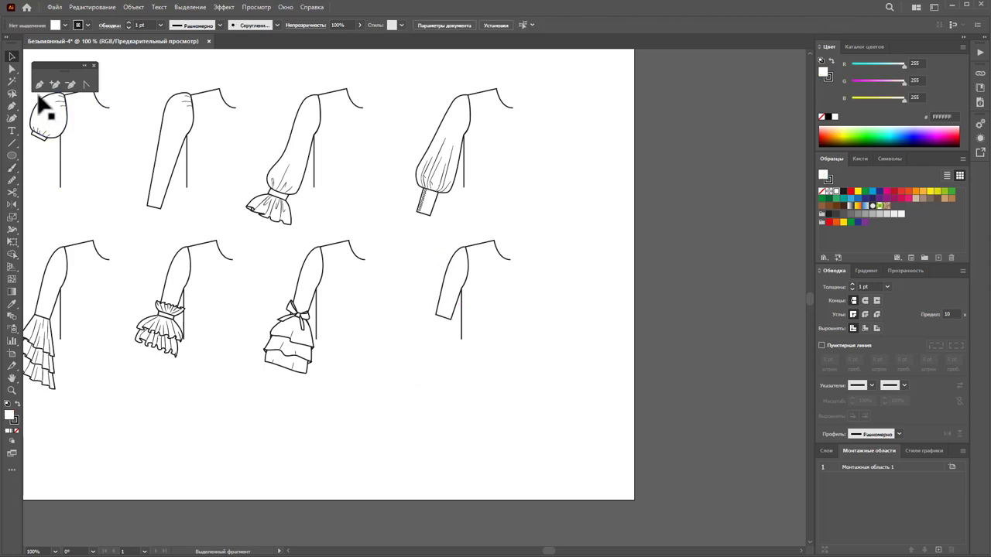
pyautogui.click(40, 84)
pyautogui.click(11, 390)
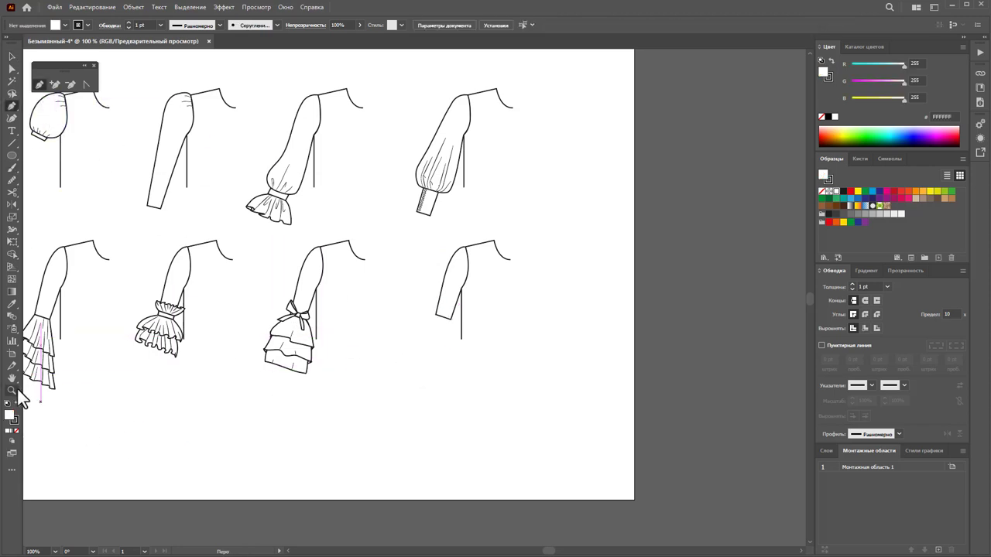
pyautogui.moveTo(526, 252); pyautogui.dragTo(606, 268)
# - Drag the sleeve's bottom-left corner anchor outward to reshape its outer edge
pyautogui.scroll(-3, 400, 278)
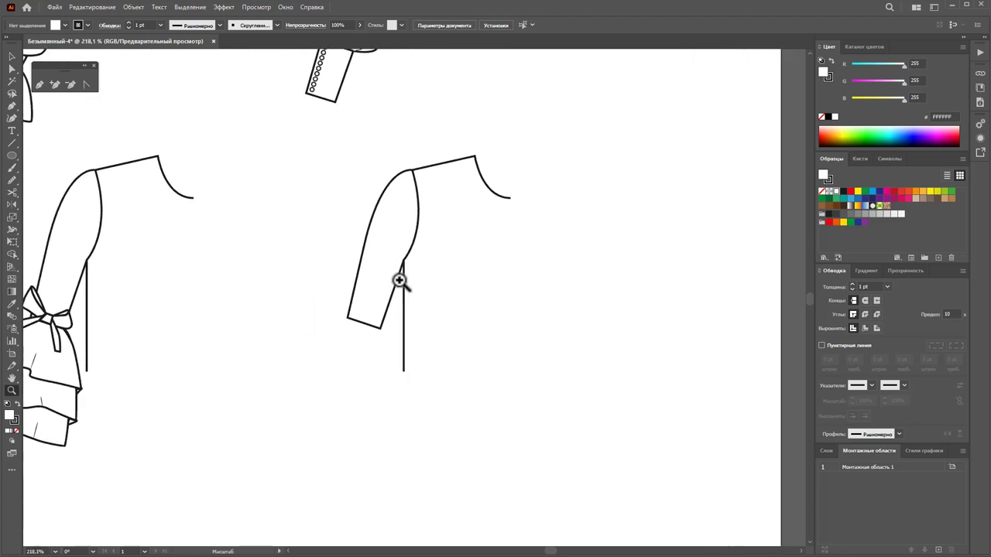
pyautogui.scroll(-2, 399, 281)
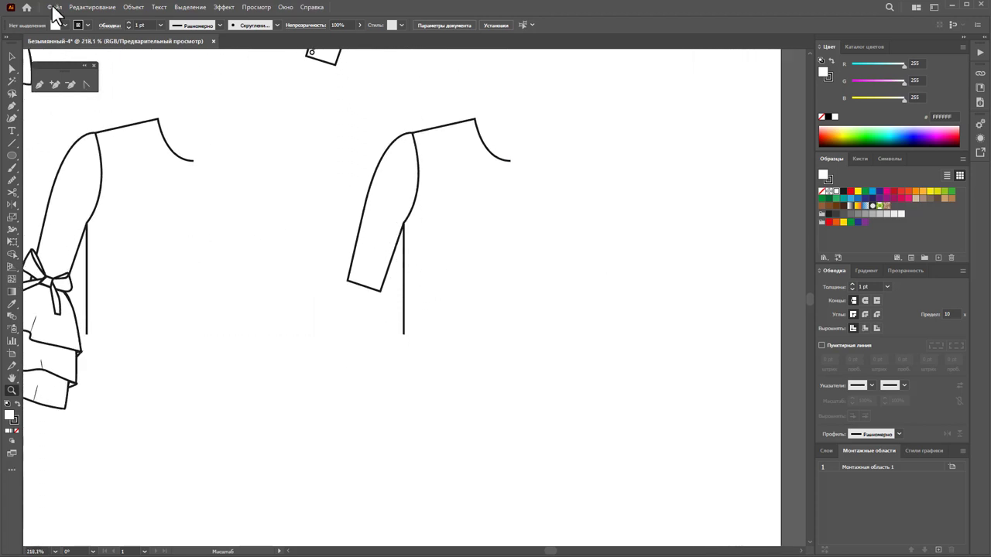
pyautogui.click(12, 68)
pyautogui.moveTo(352, 294); pyautogui.dragTo(353, 297)
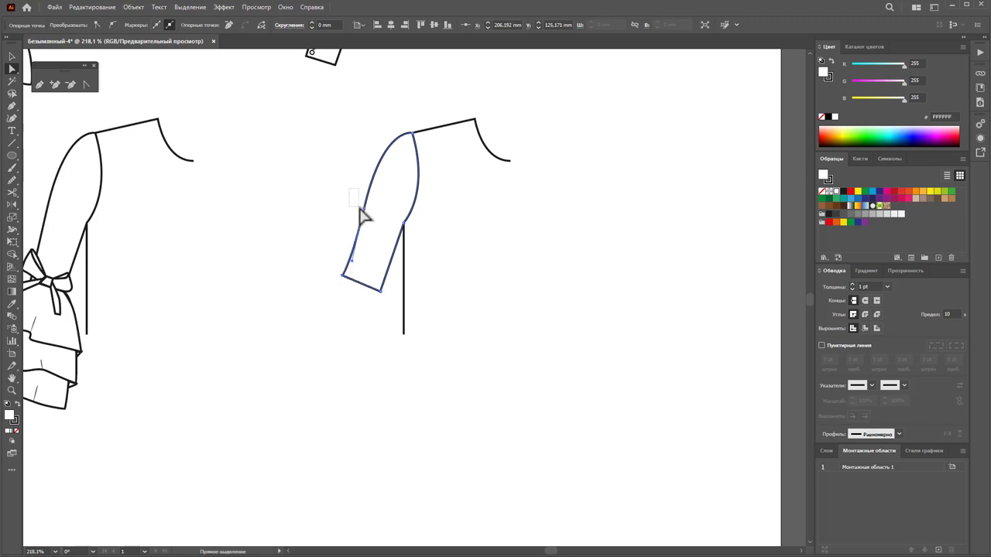
pyautogui.moveTo(360, 209); pyautogui.dragTo(364, 217)
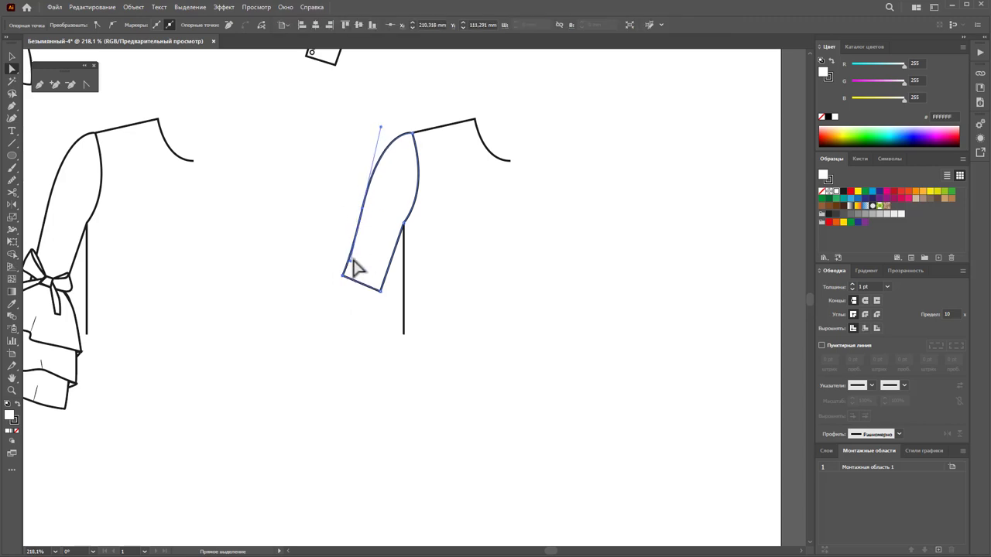
pyautogui.moveTo(350, 261); pyautogui.dragTo(340, 276)
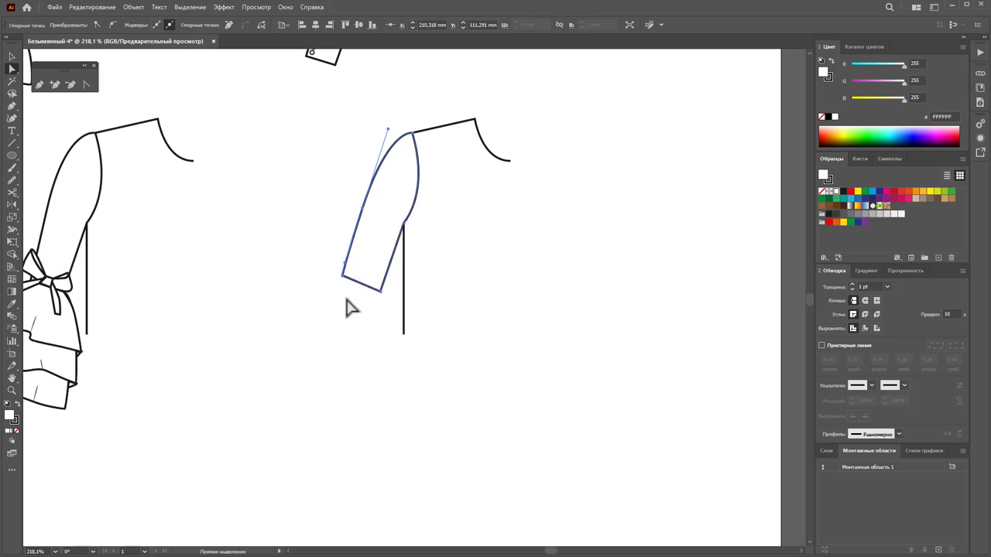
# - Reselect and deselect the sleeve outline to check the reshaped outer curve
pyautogui.click(348, 283)
pyautogui.click(339, 272)
pyautogui.click(349, 308)
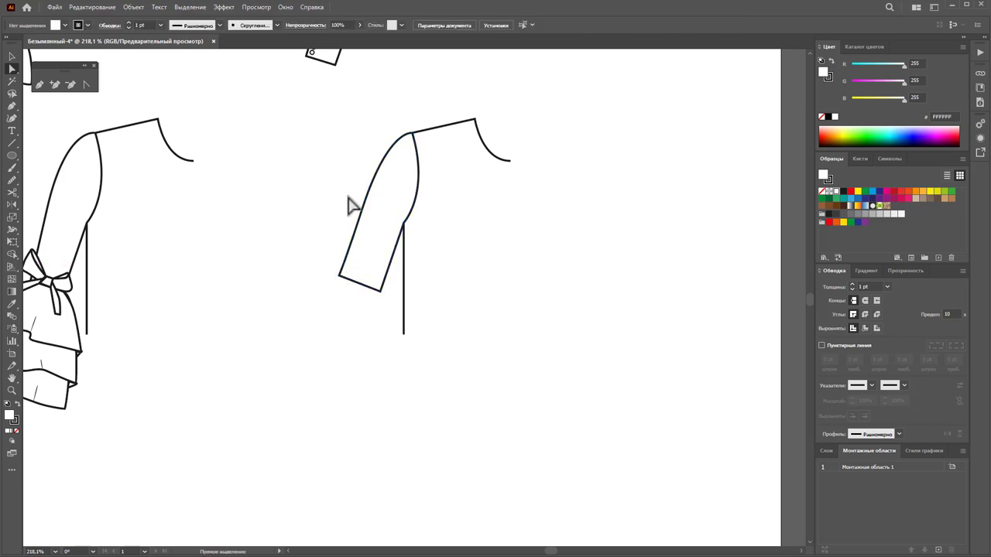
pyautogui.click(362, 208)
pyautogui.click(358, 321)
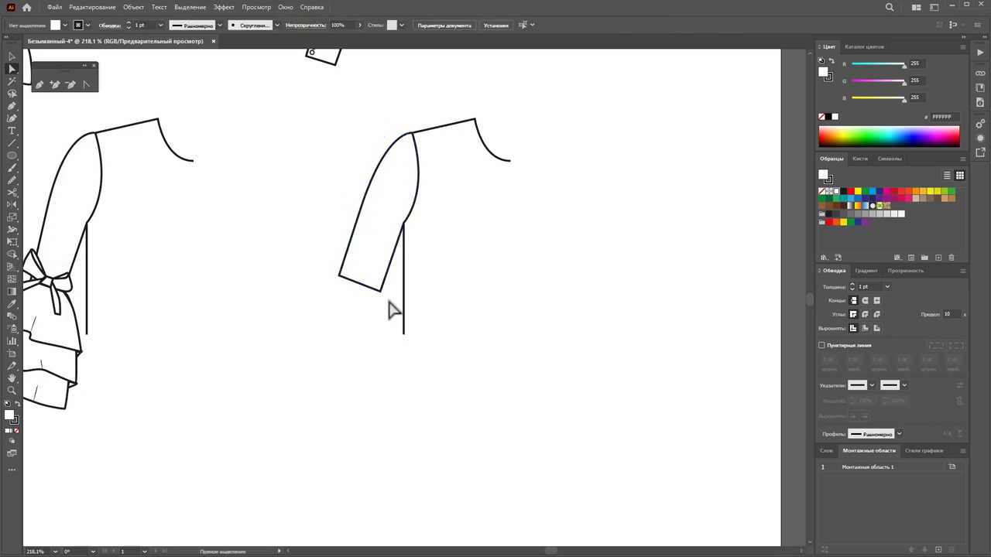
pyautogui.click(377, 287)
pyautogui.click(384, 350)
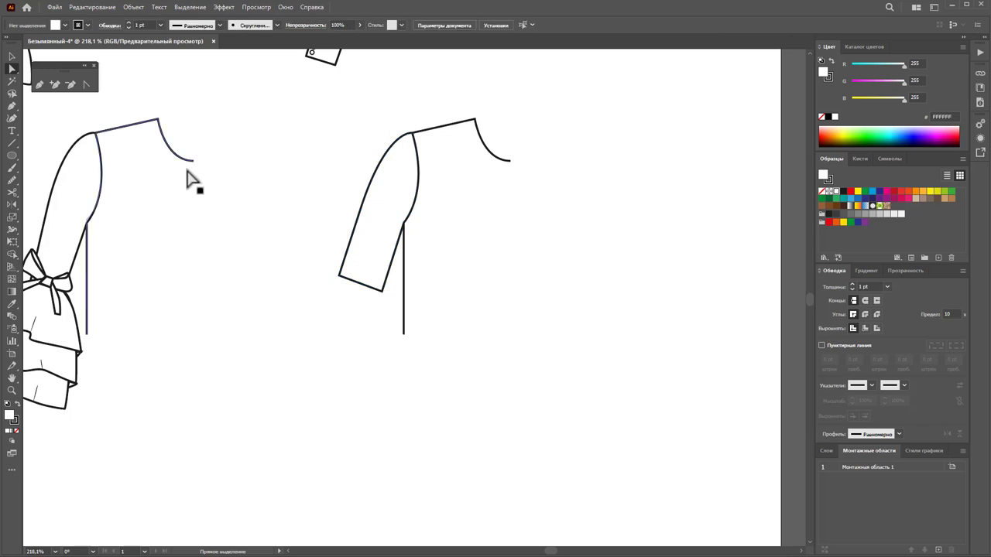
# - Draw the flared cuff outline from the sleeve's corner with a wavy hem back up to the sleeve
pyautogui.click(338, 275)
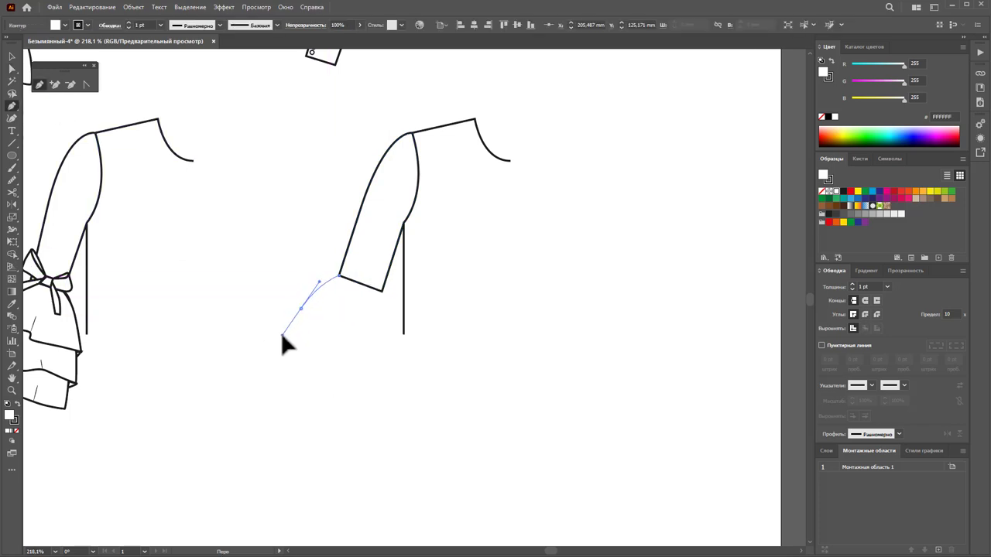
pyautogui.moveTo(282, 334); pyautogui.dragTo(277, 340)
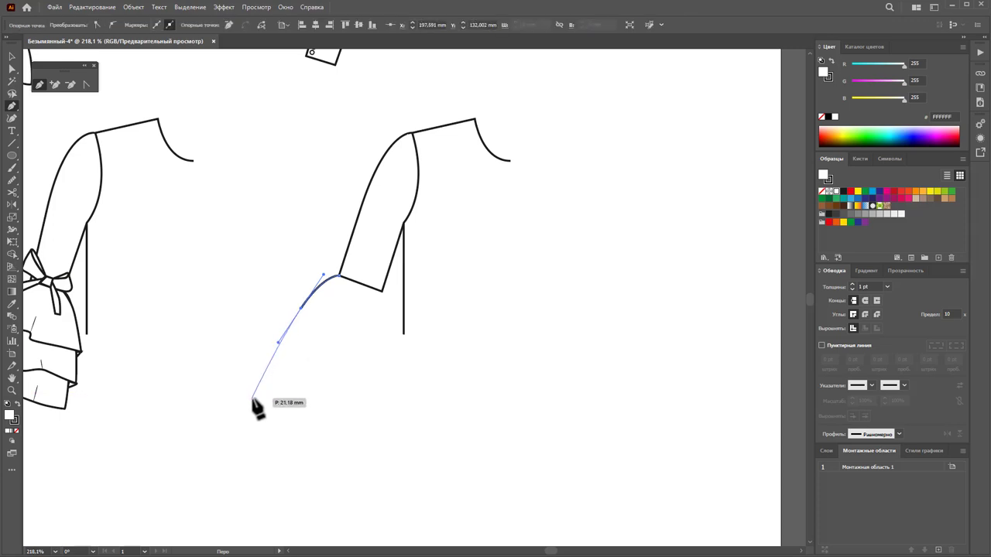
pyautogui.moveTo(253, 400); pyautogui.dragTo(264, 402)
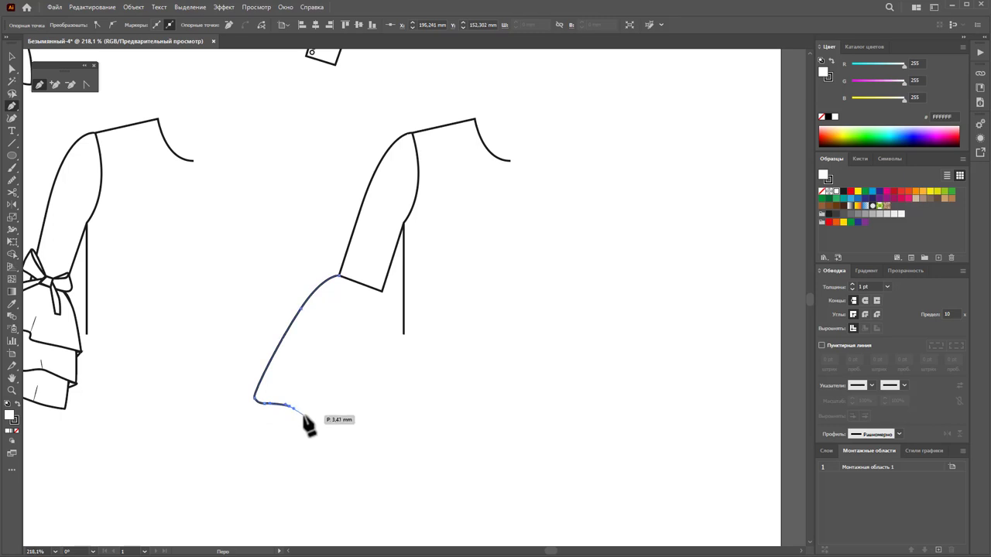
pyautogui.moveTo(335, 426); pyautogui.dragTo(419, 438)
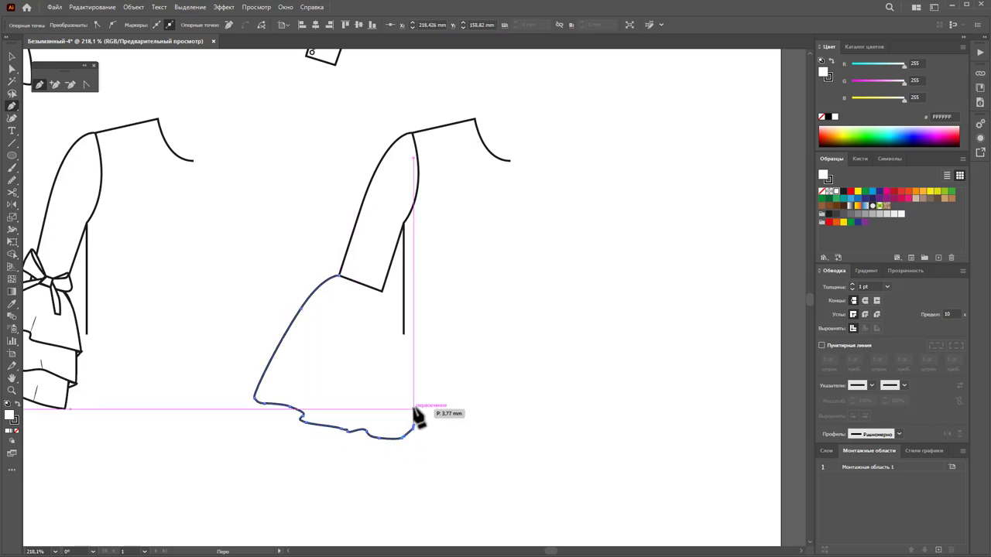
pyautogui.click(414, 425)
pyautogui.moveTo(385, 291); pyautogui.dragTo(349, 288)
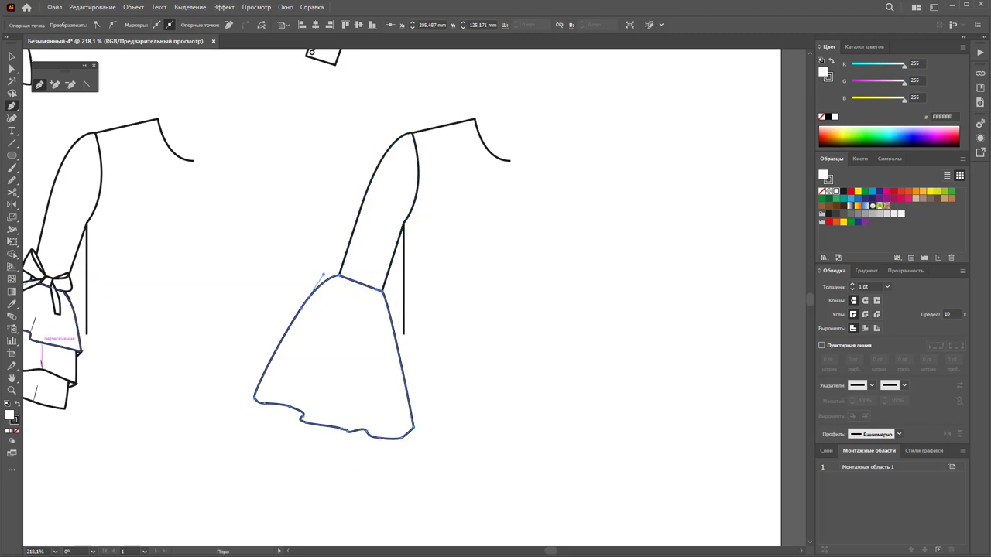
# - Select the cuff outline and smooth its wavy hem with the Smooth tool
pyautogui.click(12, 69)
pyautogui.moveTo(440, 489); pyautogui.dragTo(238, 393)
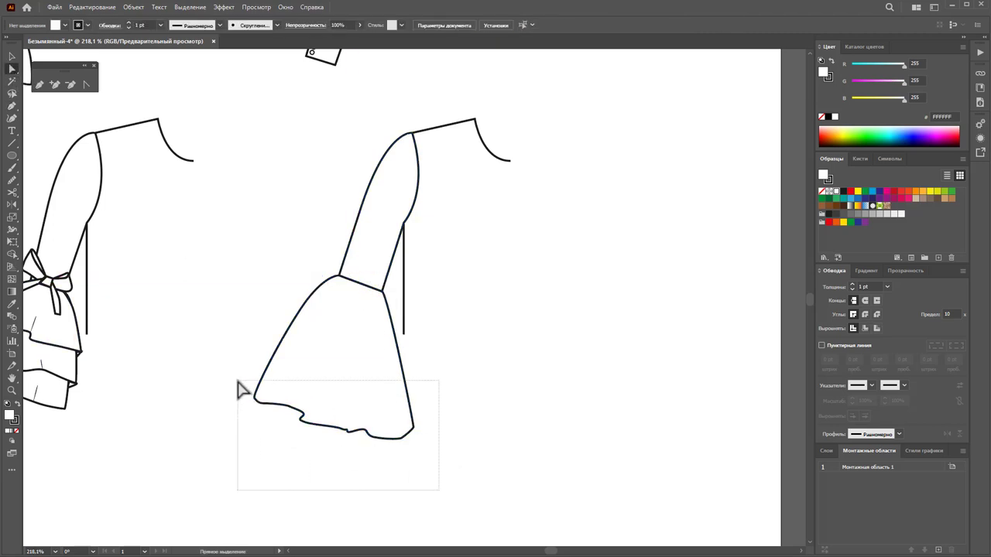
pyautogui.click(314, 475)
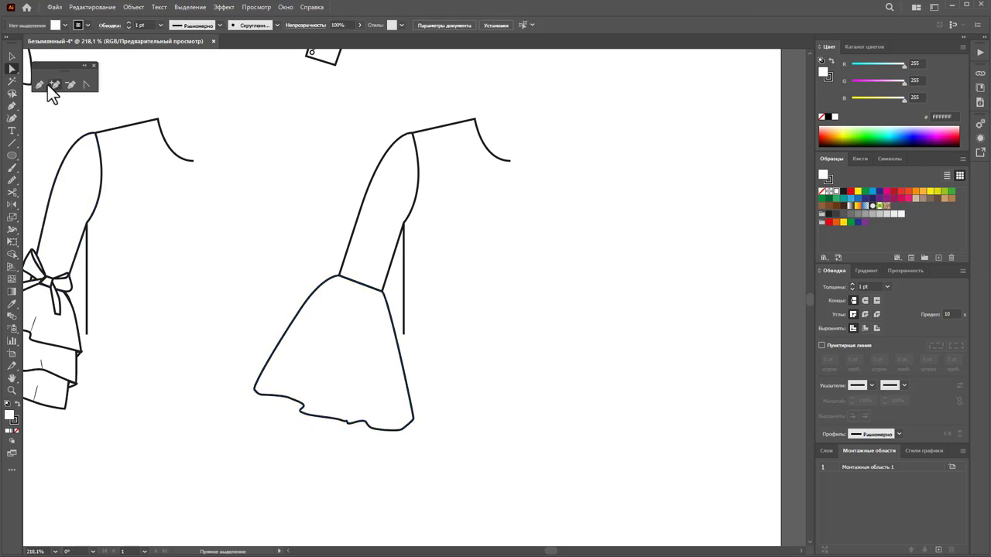
pyautogui.moveTo(442, 464); pyautogui.dragTo(228, 367)
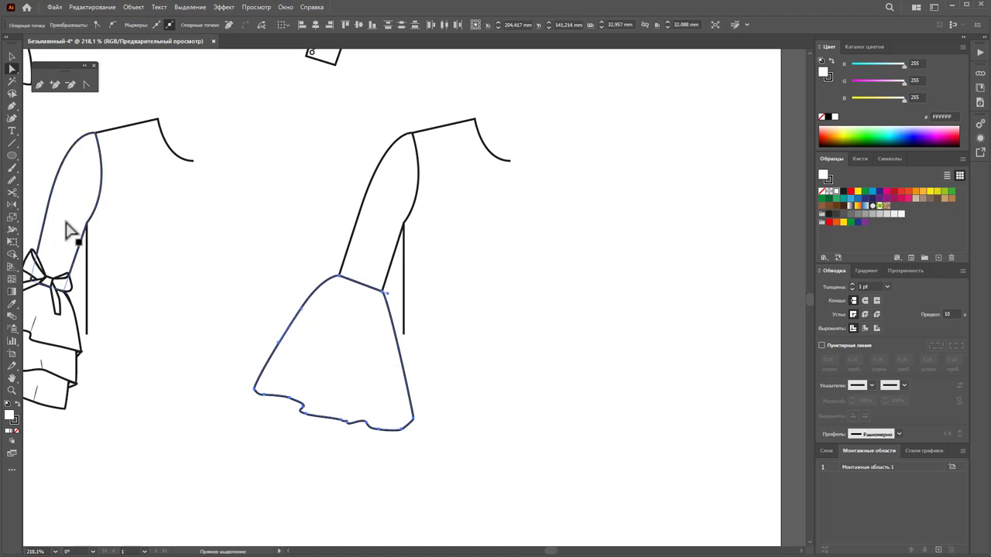
pyautogui.click(12, 179)
pyautogui.moveTo(266, 397); pyautogui.dragTo(394, 435)
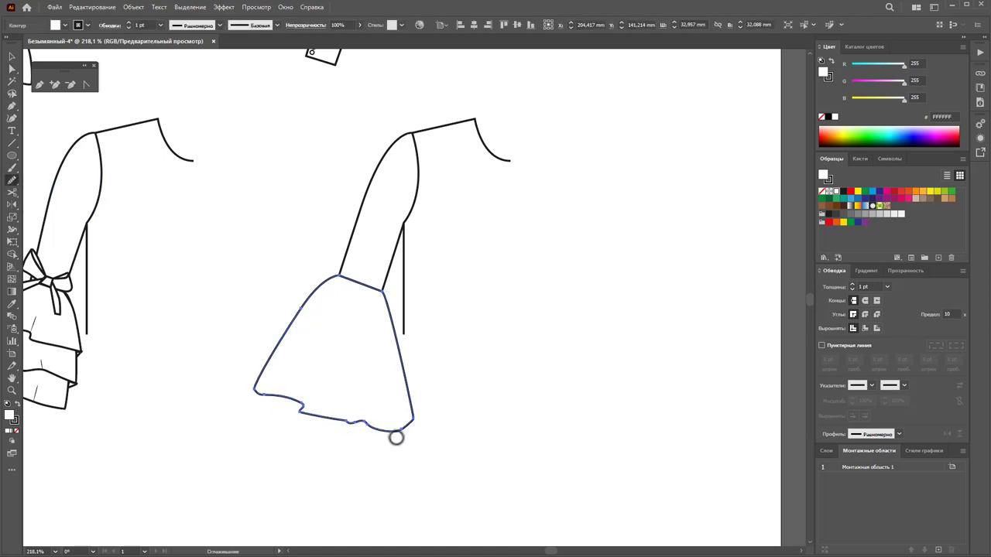
# - Draw three fold lines inside the cuff, including a short fold at the left hem
pyautogui.click(39, 83)
pyautogui.moveTo(316, 386); pyautogui.dragTo(324, 345)
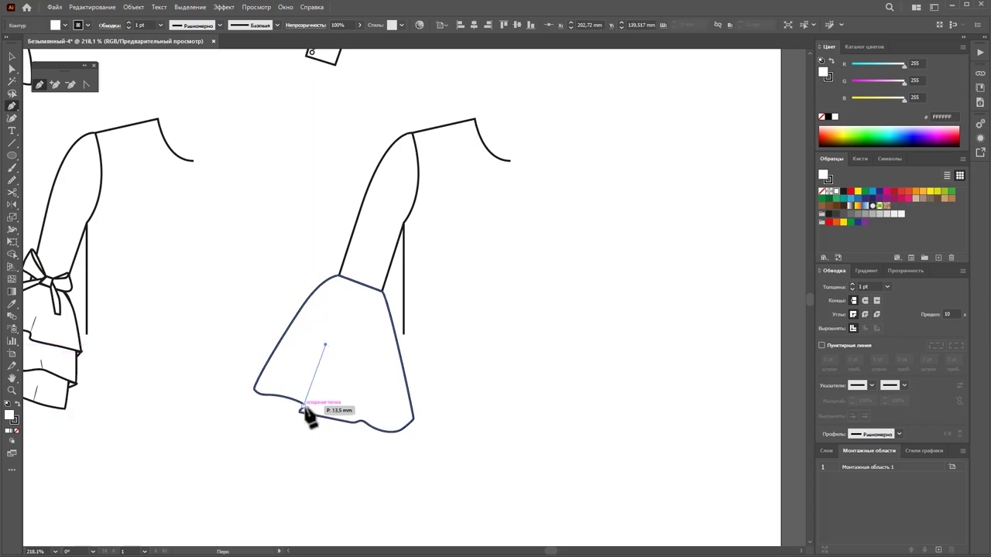
pyautogui.click(300, 410)
pyautogui.press('Escape')
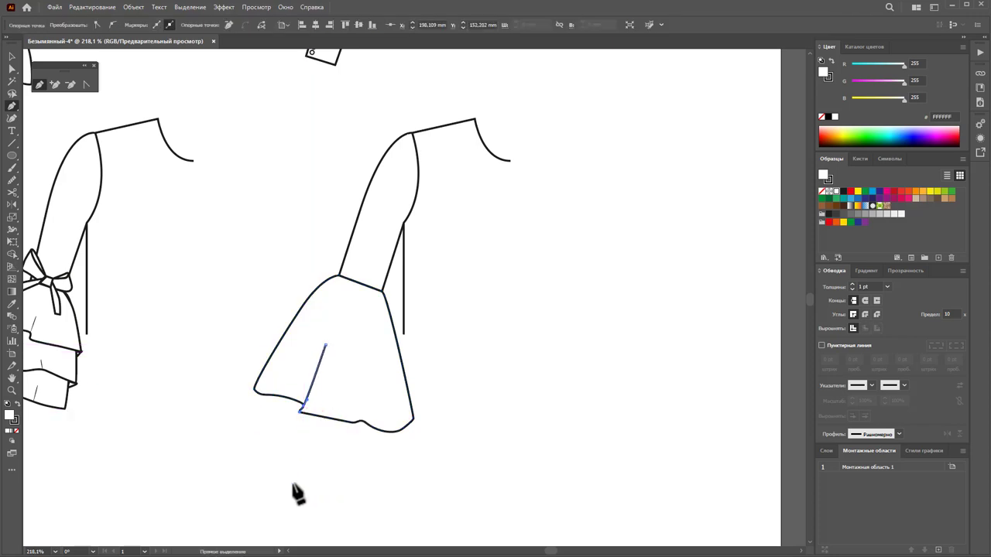
pyautogui.click(360, 319)
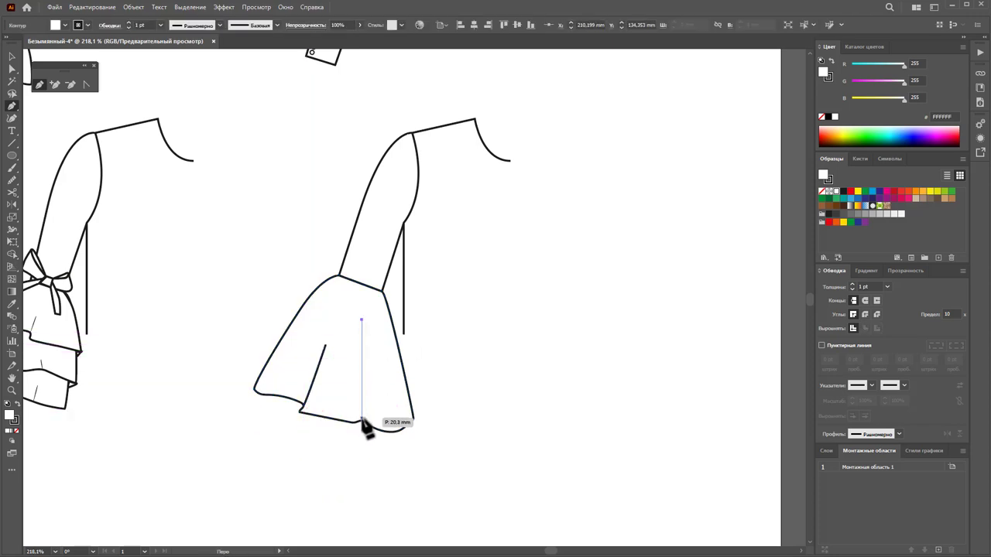
pyautogui.click(364, 423)
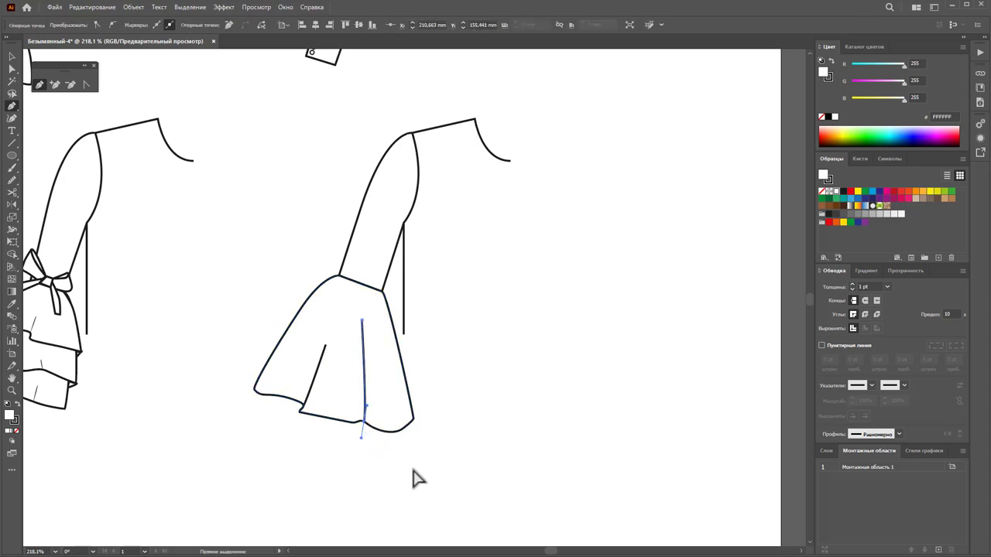
pyautogui.press('Escape')
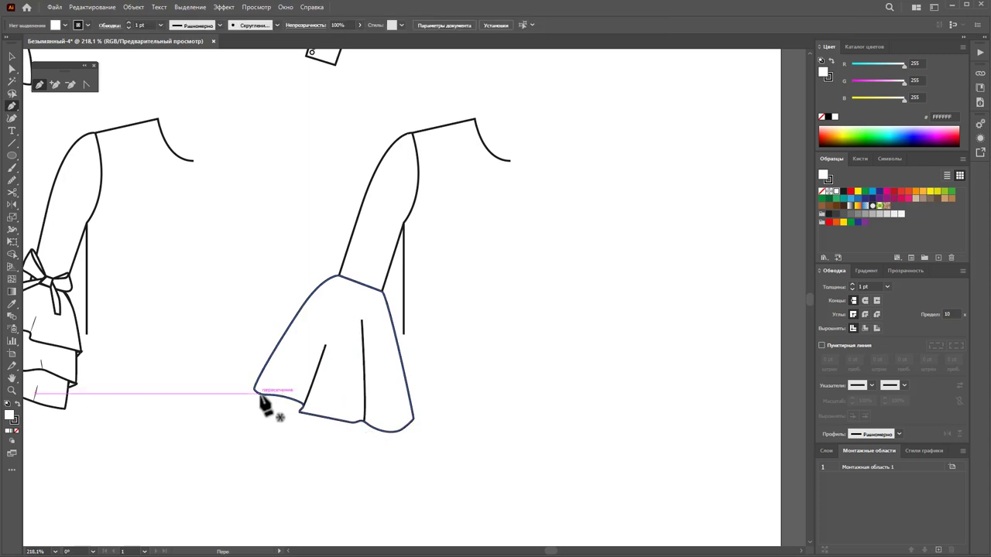
pyautogui.click(259, 391)
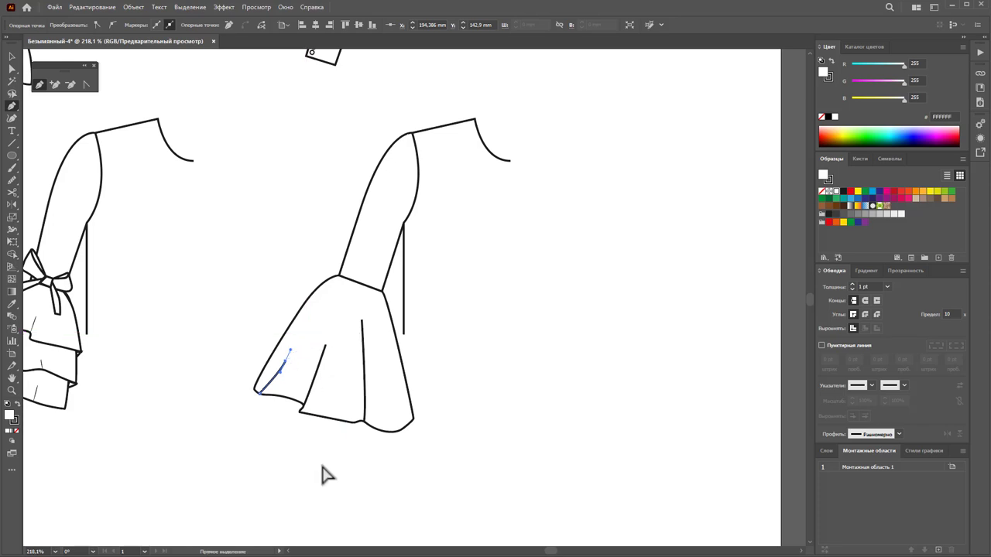
pyautogui.press('Escape')
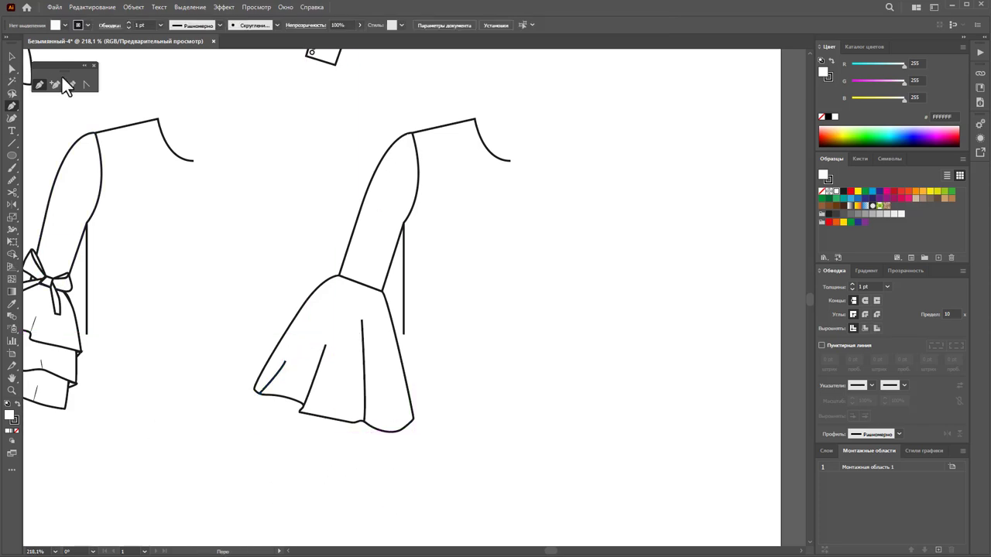
# - Draw a small gather loop at the top of the cuff
pyautogui.click(337, 286)
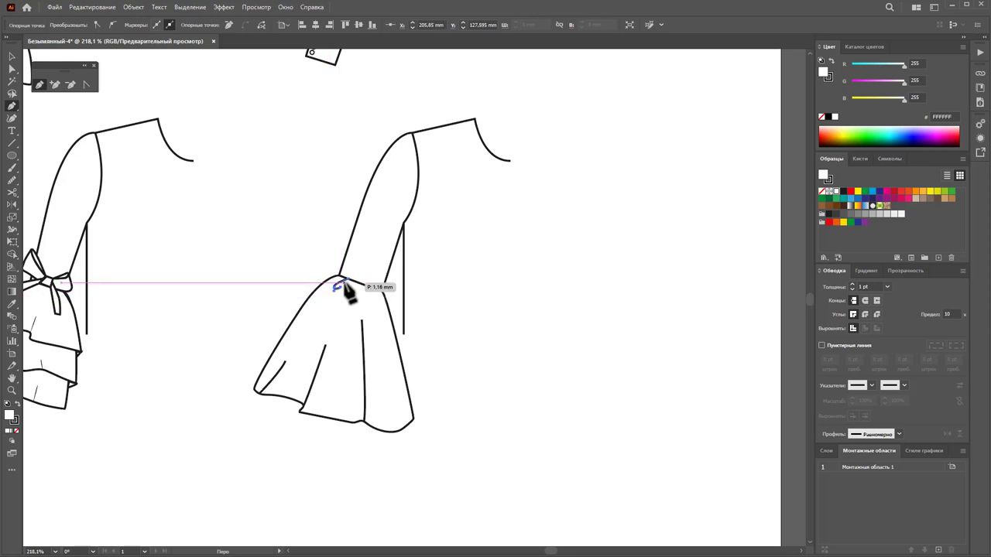
pyautogui.keyDown('ctrl'); pyautogui.click(365, 290); pyautogui.keyUp('ctrl')
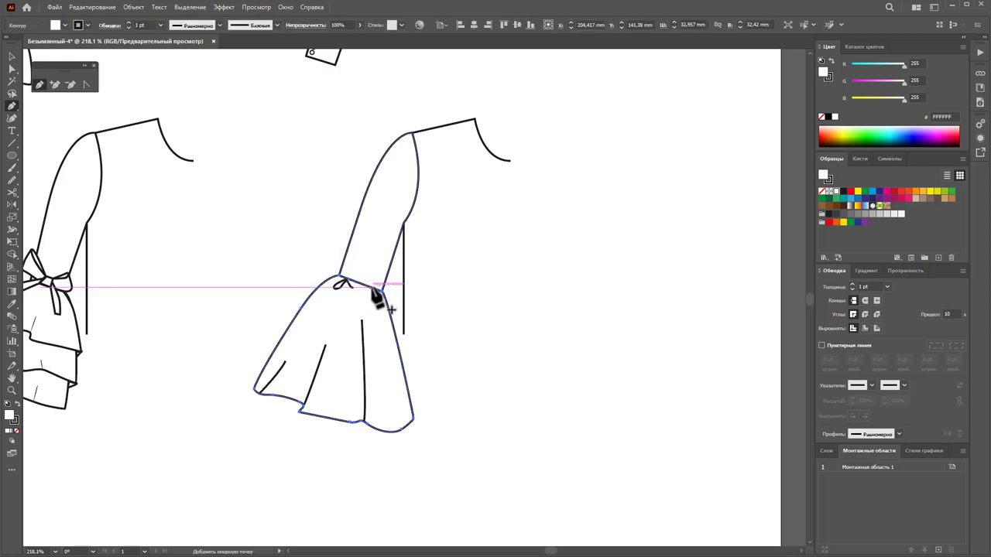
pyautogui.keyDown('ctrl'); pyautogui.click(381, 291); pyautogui.keyUp('ctrl')
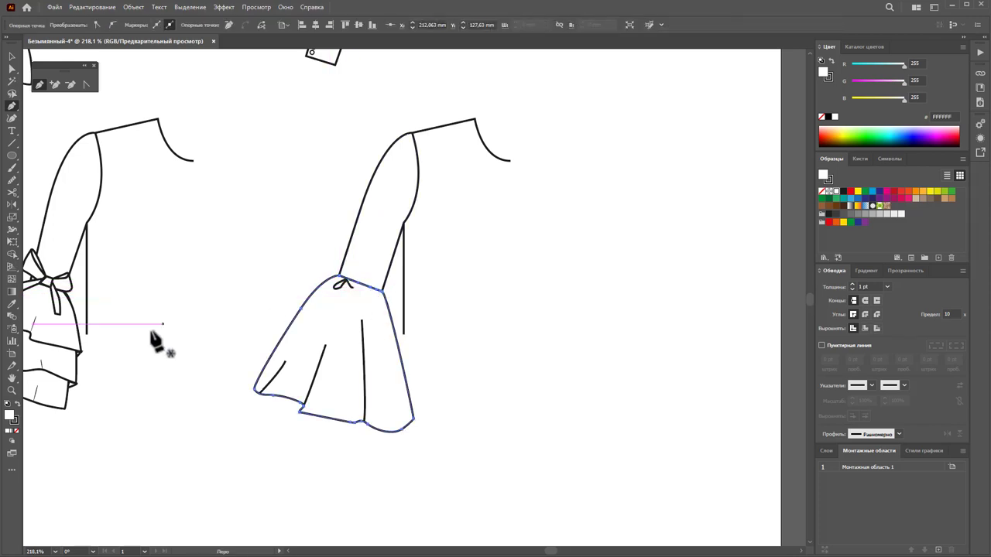
pyautogui.click(11, 389)
# - Zoom in on the cuff and reshape the small bow loop by moving one anchor
pyautogui.moveTo(379, 338); pyautogui.dragTo(488, 332)
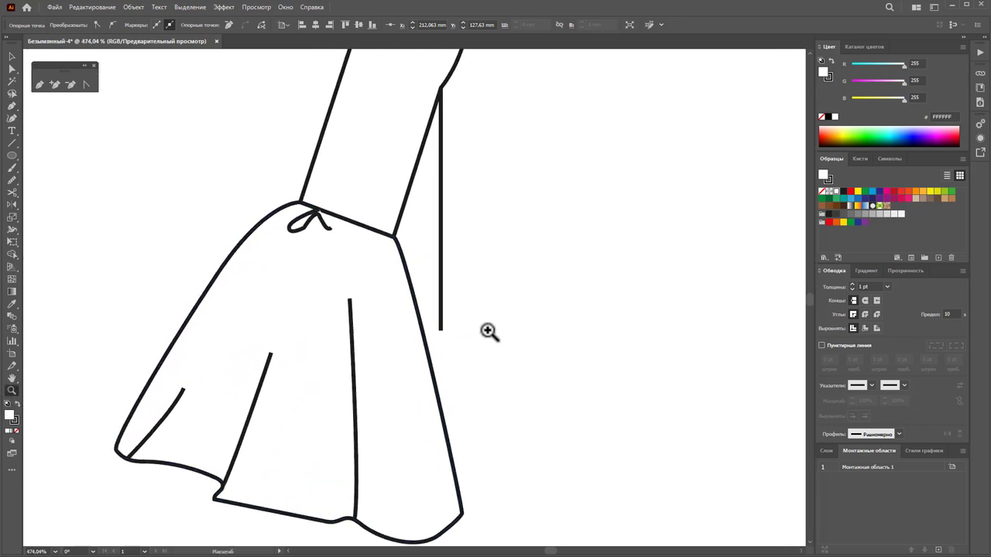
pyautogui.click(11, 68)
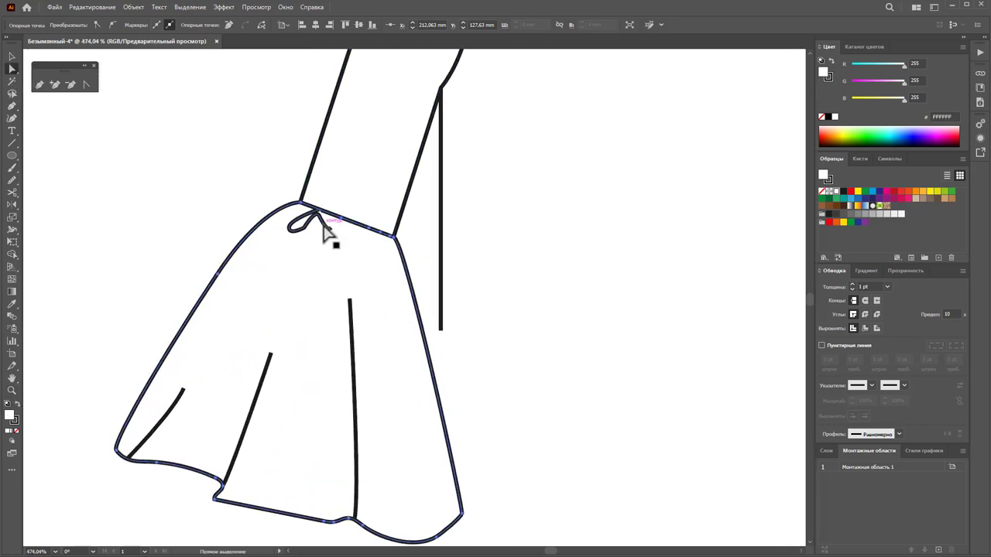
pyautogui.click(324, 225)
pyautogui.click(319, 213)
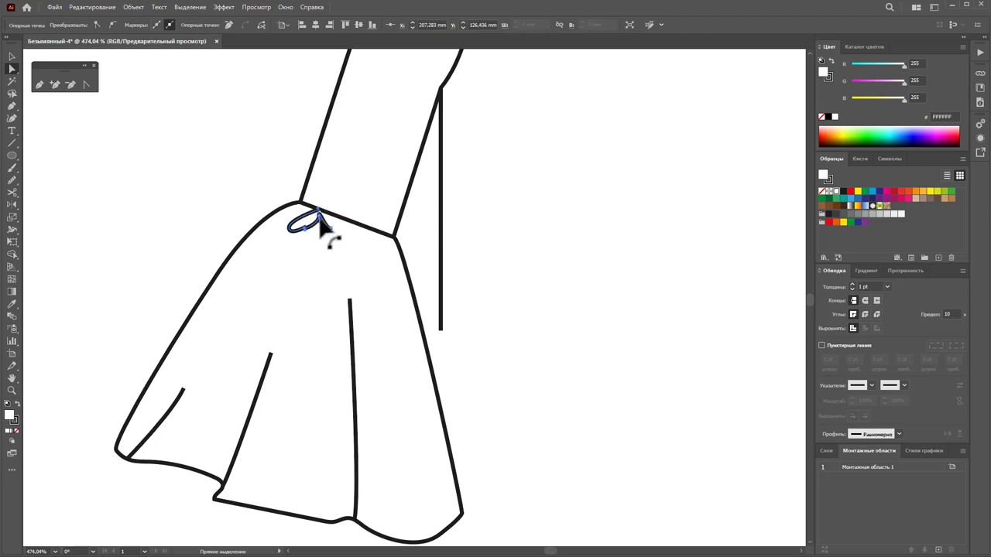
pyautogui.moveTo(318, 219); pyautogui.dragTo(321, 222)
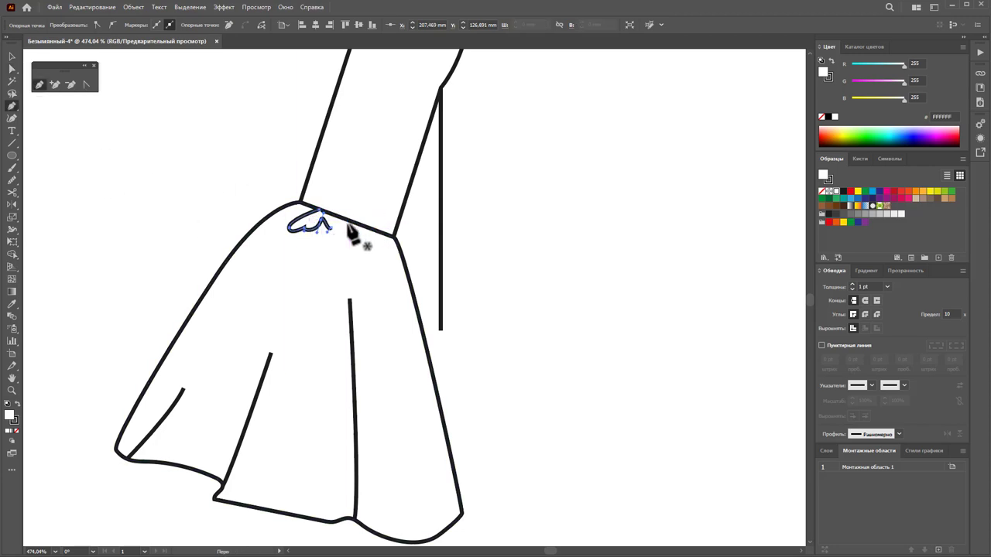
# - Draw a small w-shaped gather mark beside the bow
pyautogui.click(348, 225)
pyautogui.click(352, 245)
pyautogui.click(359, 232)
pyautogui.click(363, 245)
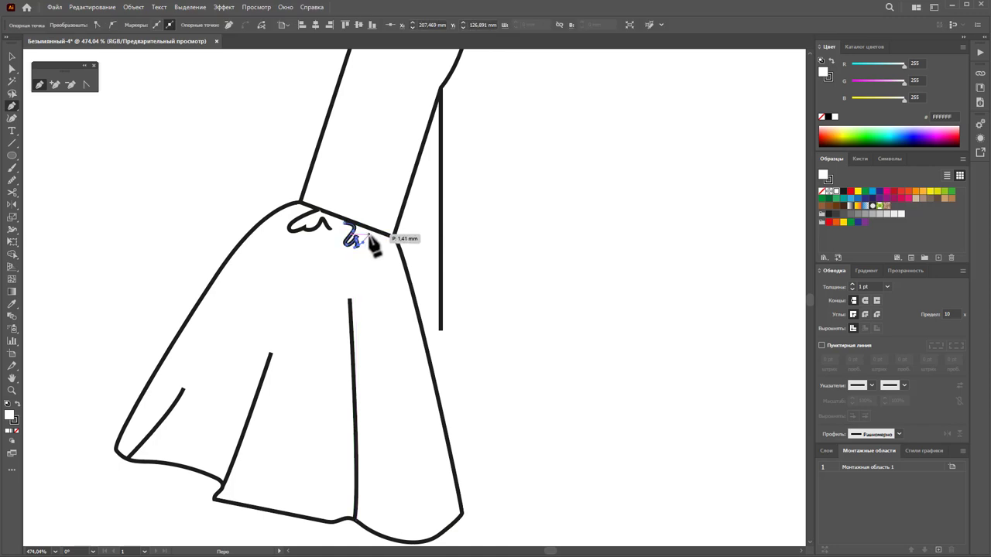
pyautogui.click(370, 235)
pyautogui.keyDown('ctrl'); pyautogui.click(381, 246); pyautogui.keyUp('ctrl')
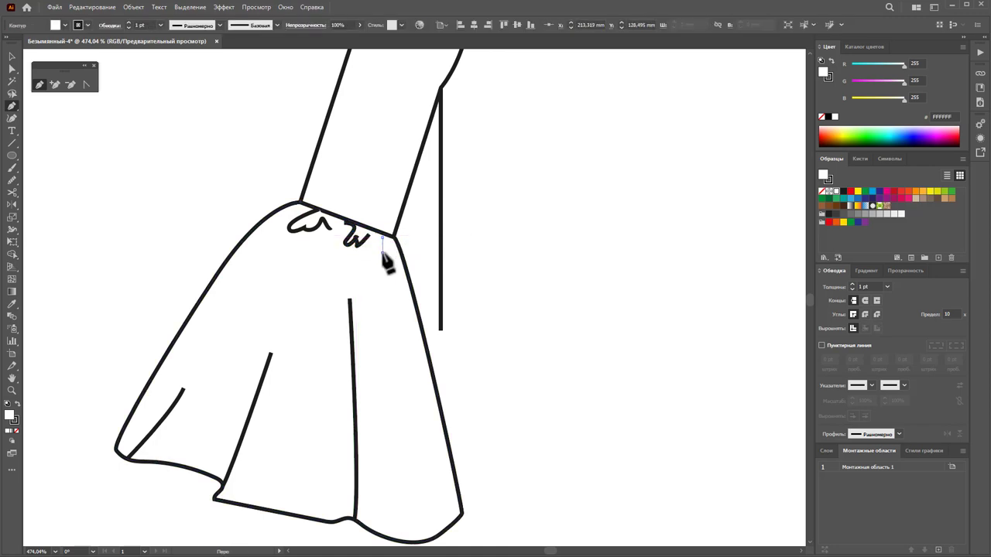
pyautogui.keyDown('ctrl'); pyautogui.click(401, 263); pyautogui.keyUp('ctrl')
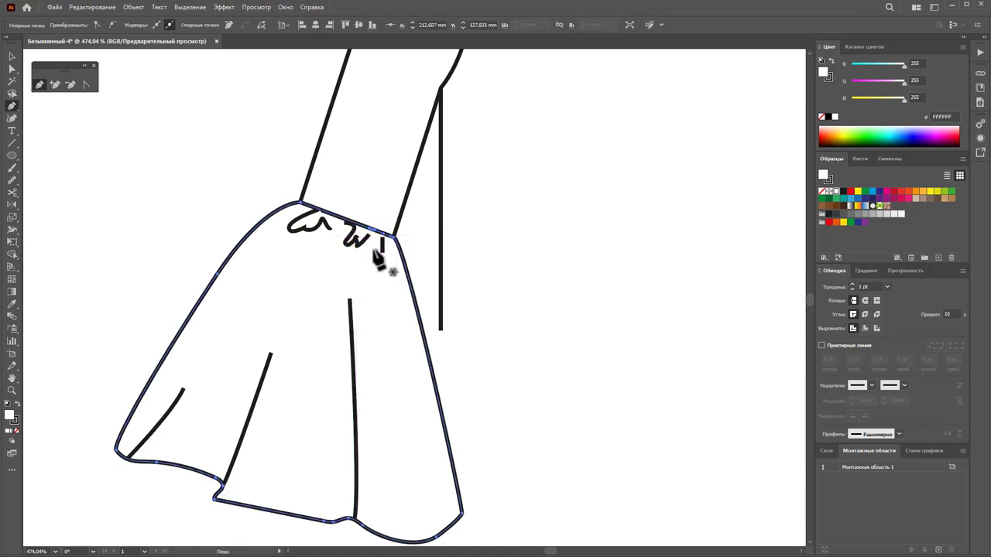
# - Add more short gather marks along the cuff seam toward the ruffle's left corner
pyautogui.click(373, 249)
pyautogui.click(382, 234)
pyautogui.keyDown('ctrl'); pyautogui.click(380, 205); pyautogui.keyUp('ctrl')
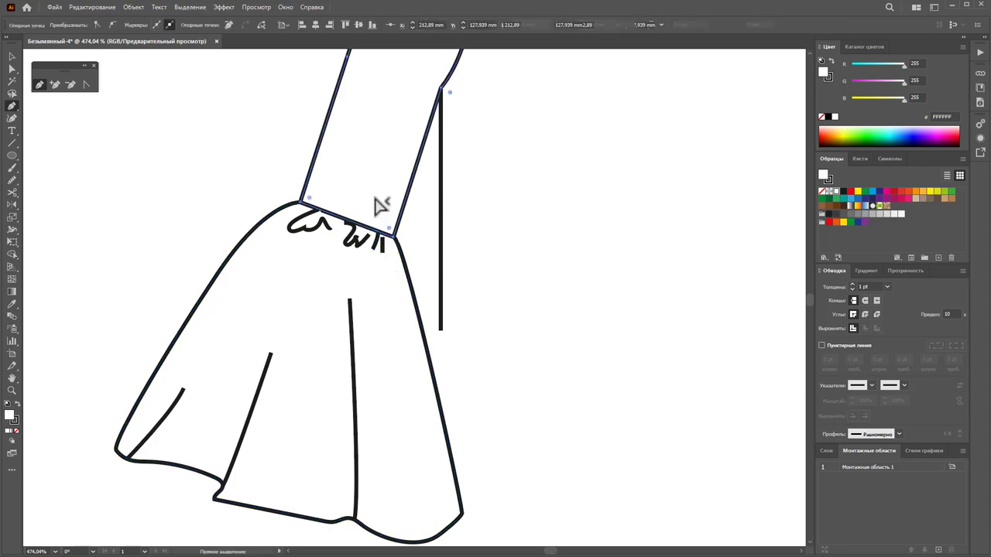
pyautogui.click(344, 234)
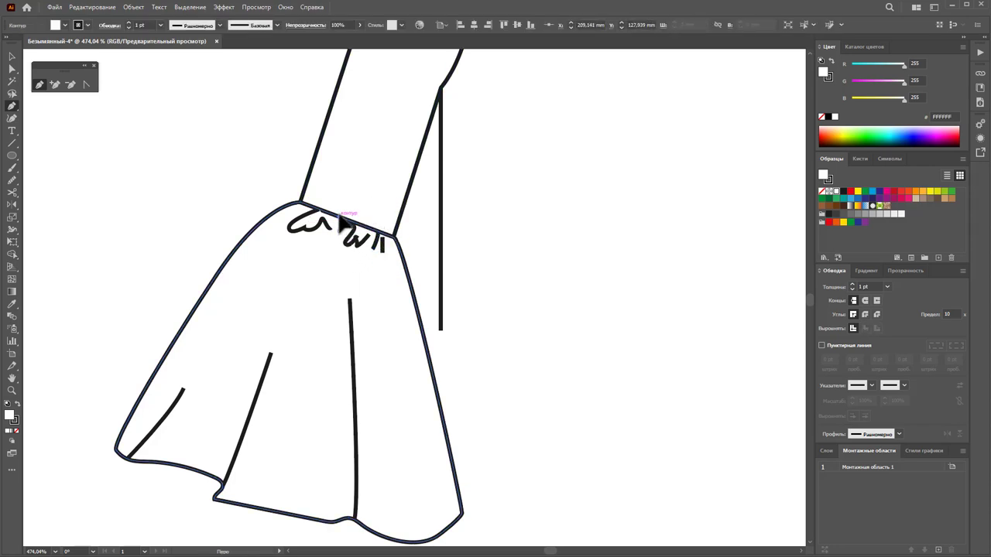
pyautogui.keyDown('ctrl'); pyautogui.click(329, 203); pyautogui.keyUp('ctrl')
pyautogui.click(301, 205)
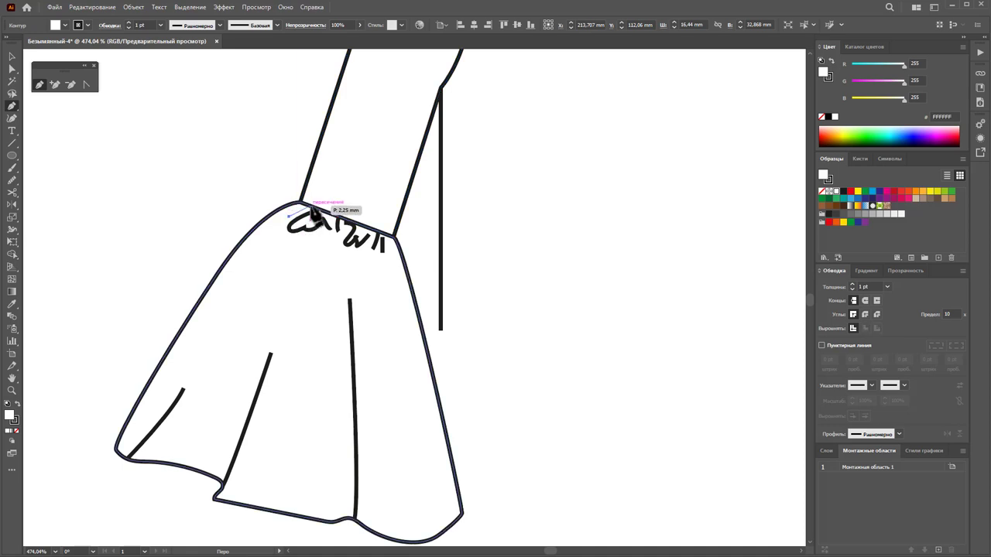
pyautogui.keyDown('ctrl'); pyautogui.click(504, 259); pyautogui.keyUp('ctrl')
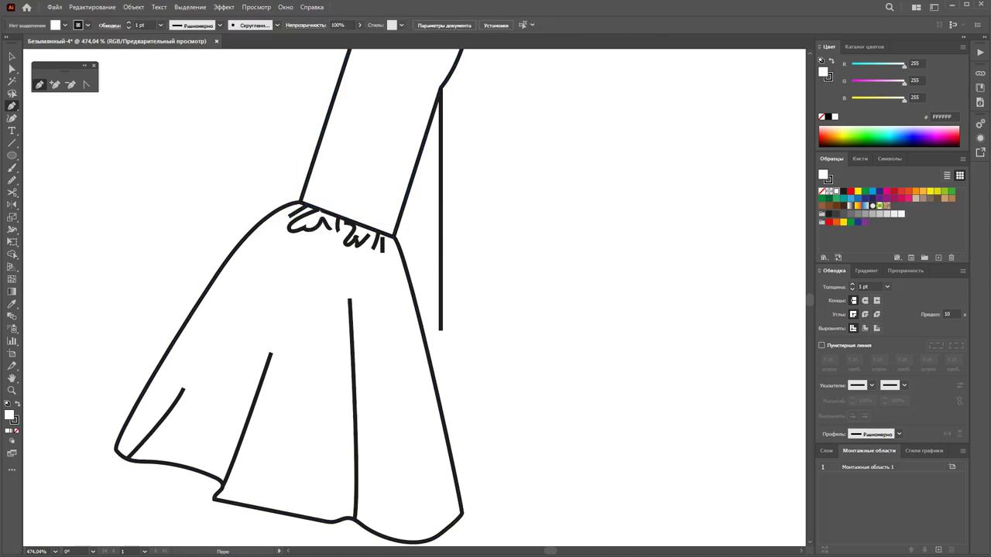
pyautogui.click(12, 56)
# - Give the cuff gather marks a 0.25 pt stroke with a tapered width profile
pyautogui.moveTo(258, 180)
pyautogui.mouseDown()
pyautogui.moveTo(421, 283)
pyautogui.moveTo(410, 268)
pyautogui.mouseUp()
pyautogui.keyDown('shift'); pyautogui.click(407, 280); pyautogui.keyUp('shift')
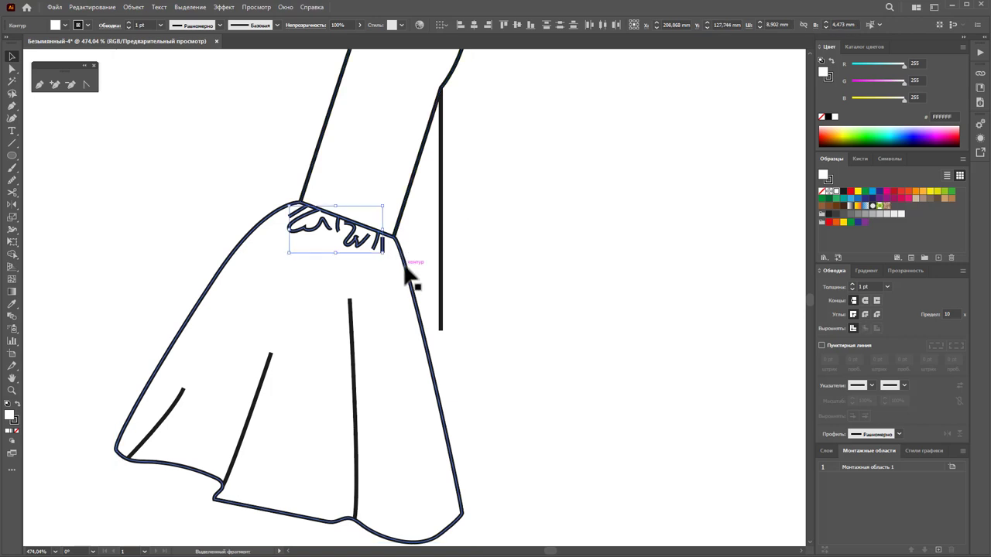
pyautogui.click(889, 286)
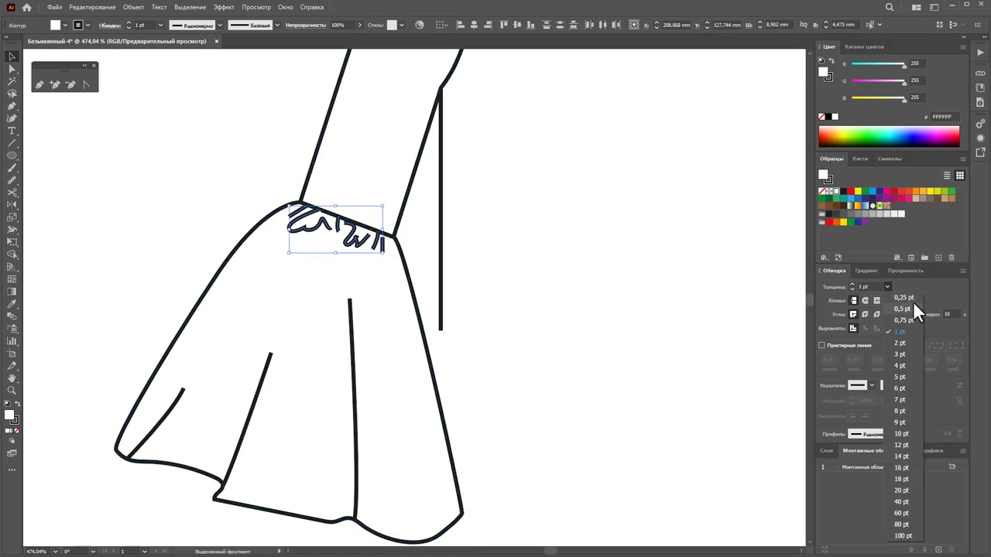
pyautogui.click(909, 300)
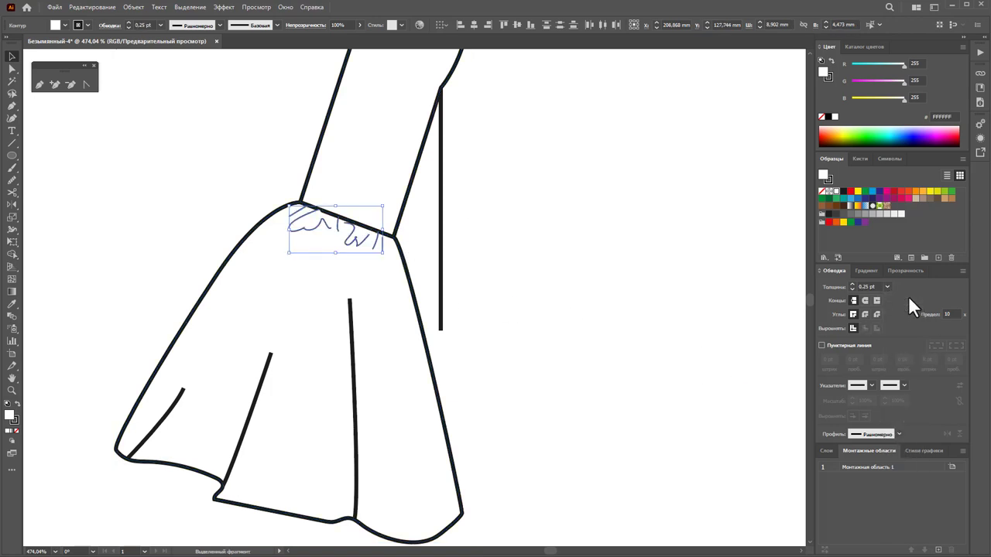
pyautogui.click(898, 432)
pyautogui.click(889, 531)
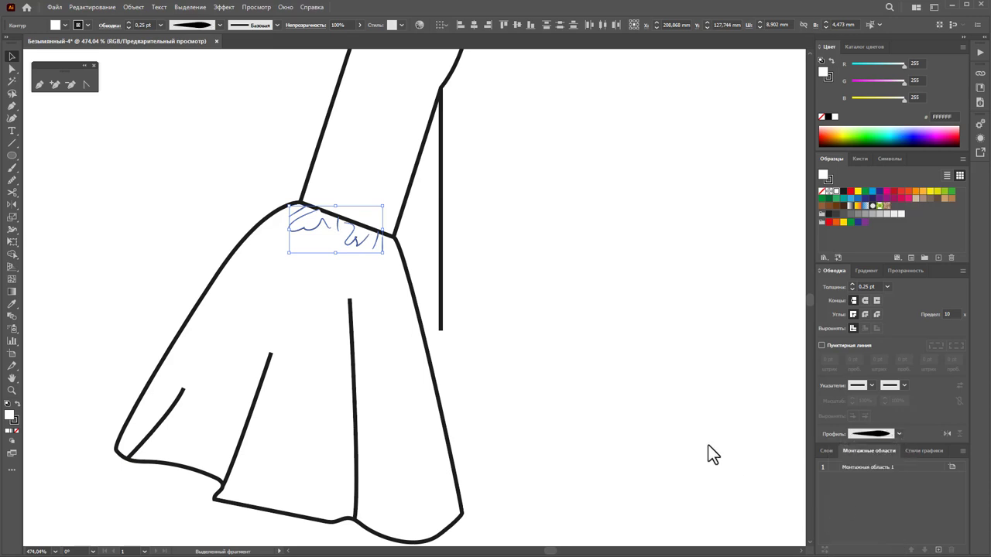
pyautogui.click(620, 445)
# - Make the ruffle's inner fold lines 0.25 pt strokes with a tapered lens profile
pyautogui.moveTo(548, 466); pyautogui.dragTo(142, 412)
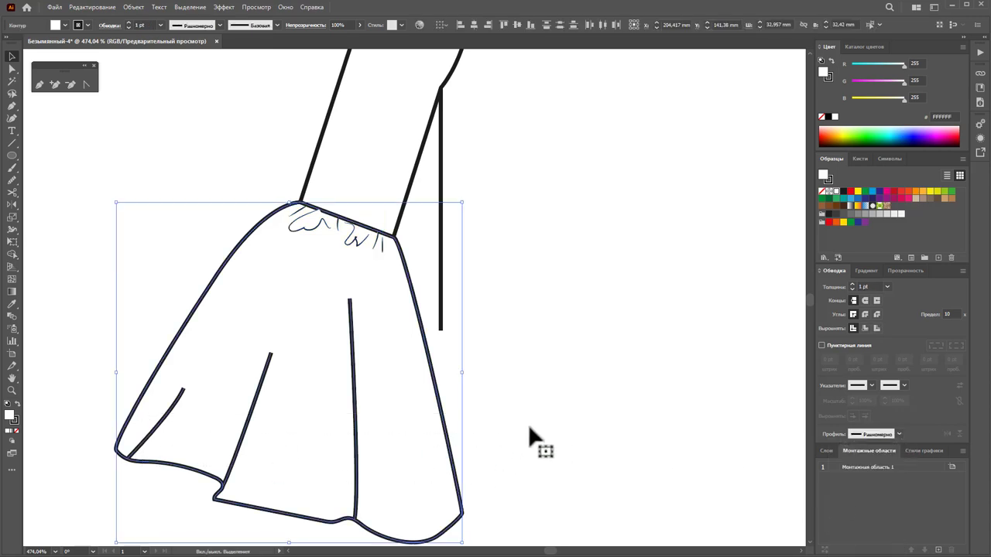
pyautogui.keyDown('shift'); pyautogui.click(452, 461); pyautogui.keyUp('shift')
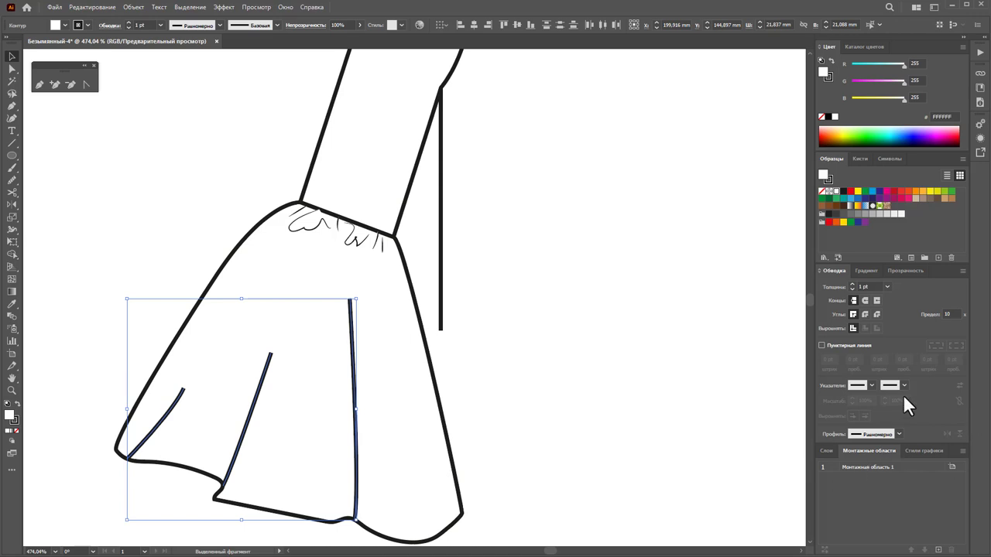
pyautogui.click(884, 287)
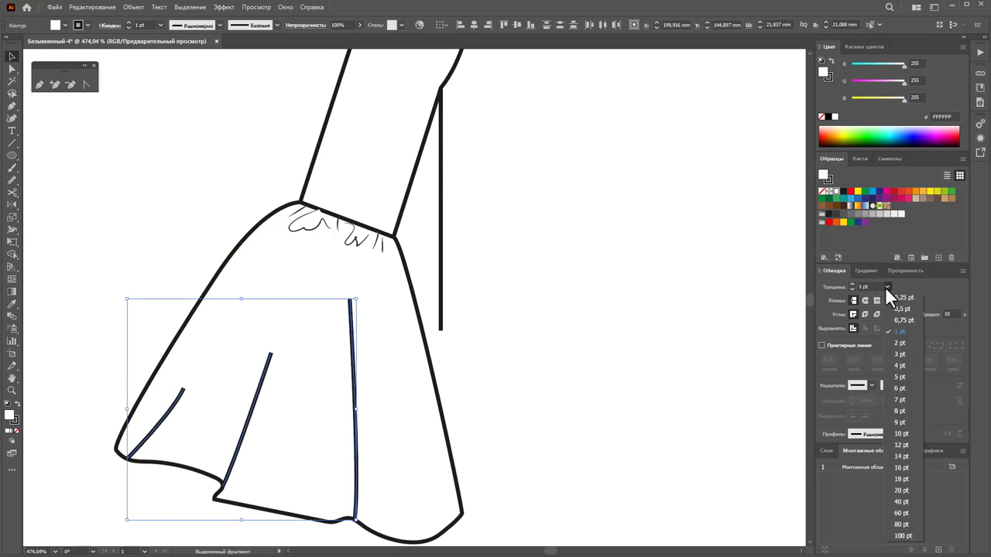
pyautogui.click(897, 309)
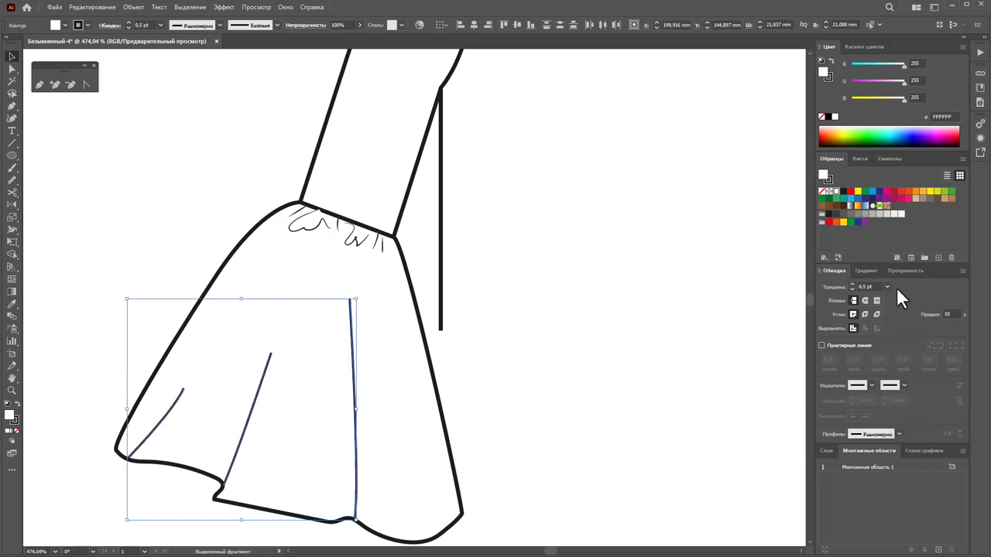
pyautogui.click(887, 286)
pyautogui.click(897, 298)
pyautogui.click(896, 433)
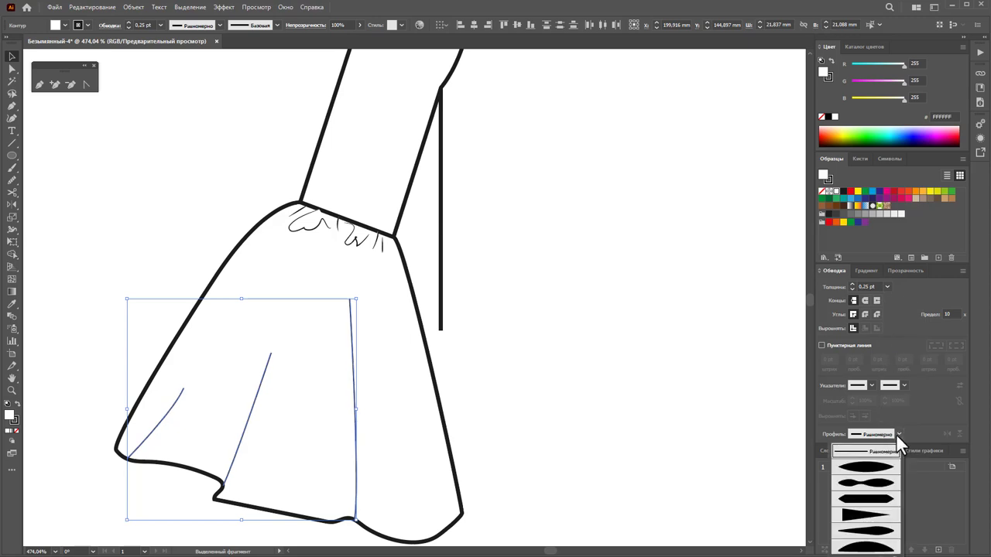
pyautogui.click(884, 495)
pyautogui.click(679, 449)
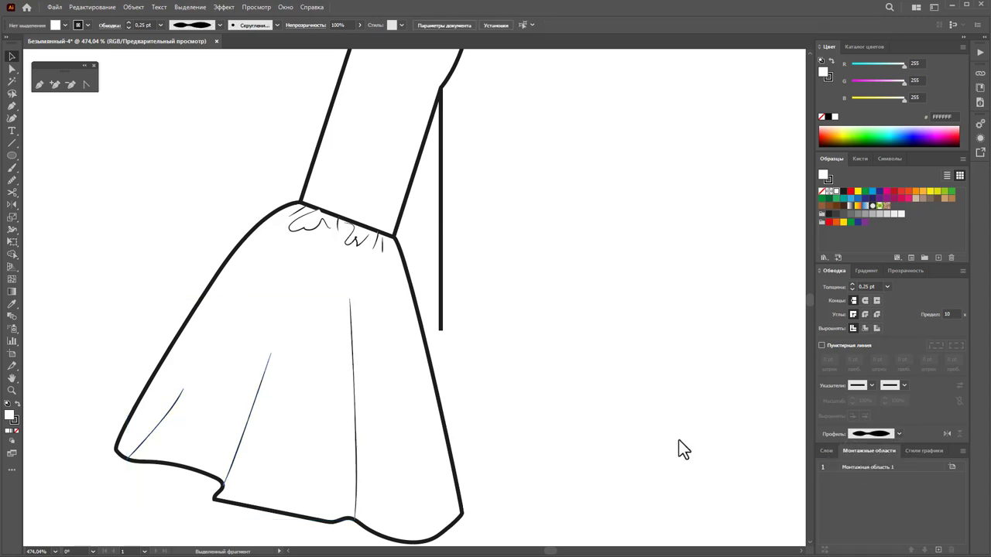
pyautogui.click(39, 84)
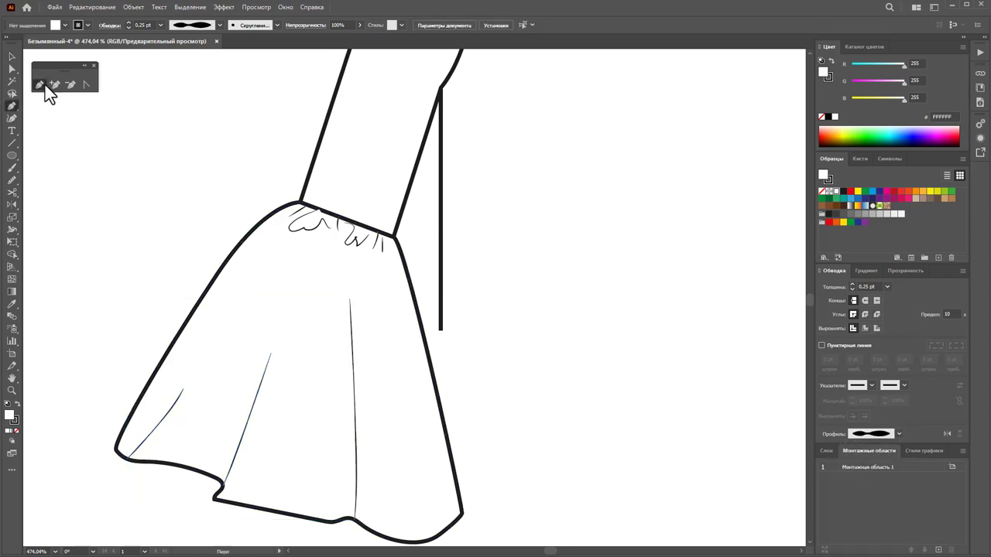
# - Reshape the ruffle's hem fold into a sharp hooked point
pyautogui.keyDown('ctrl'); pyautogui.click(215, 497); pyautogui.keyUp('ctrl')
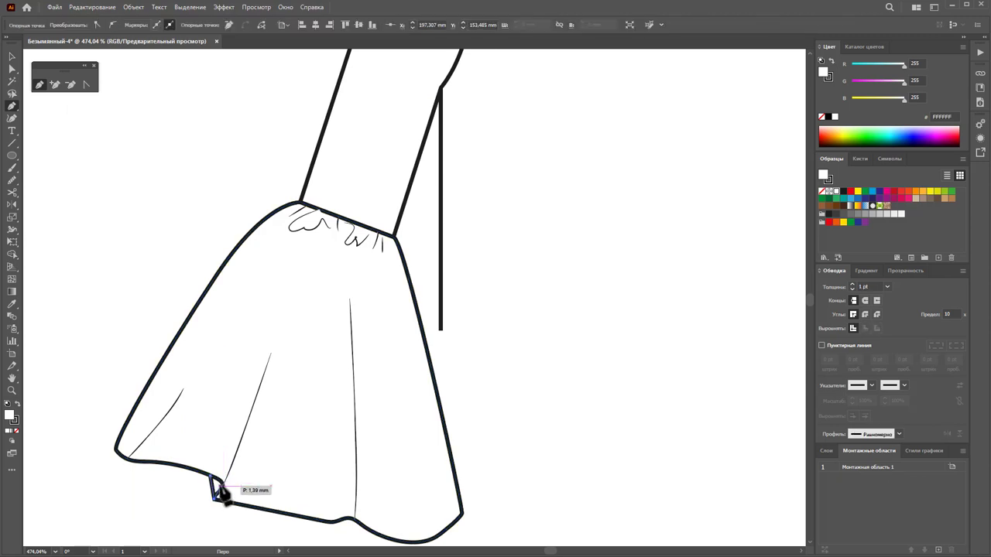
pyautogui.moveTo(215, 498); pyautogui.dragTo(216, 482)
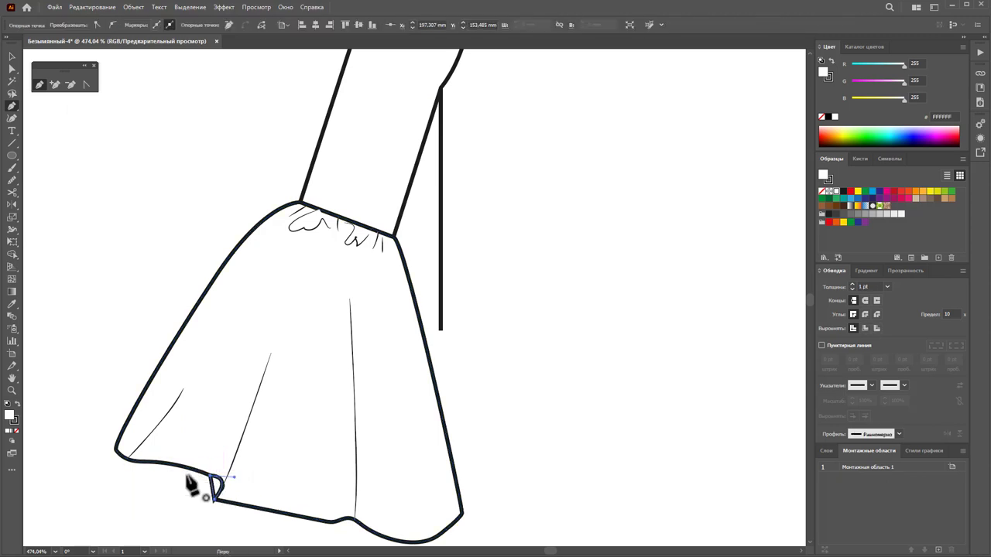
pyautogui.click(232, 476)
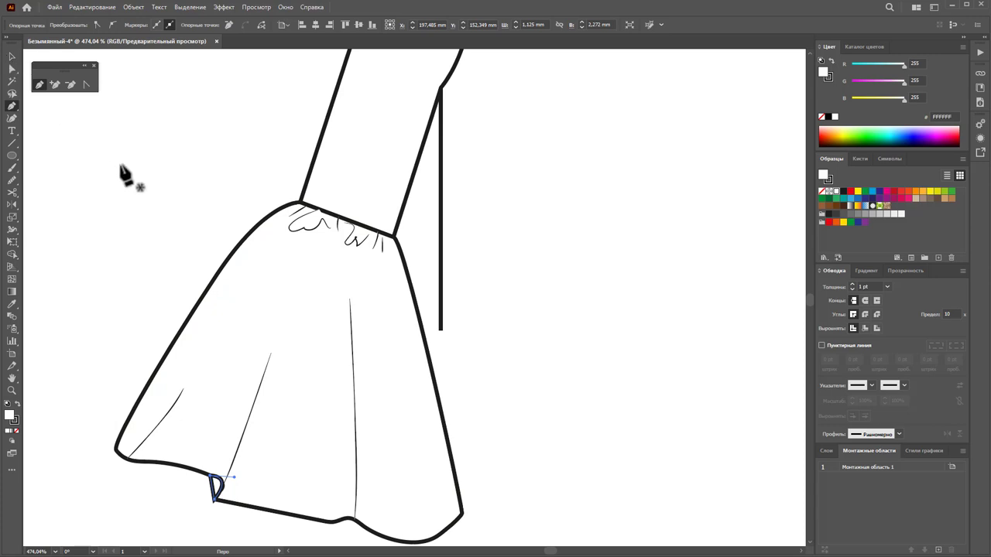
pyautogui.click(120, 165)
pyautogui.click(12, 56)
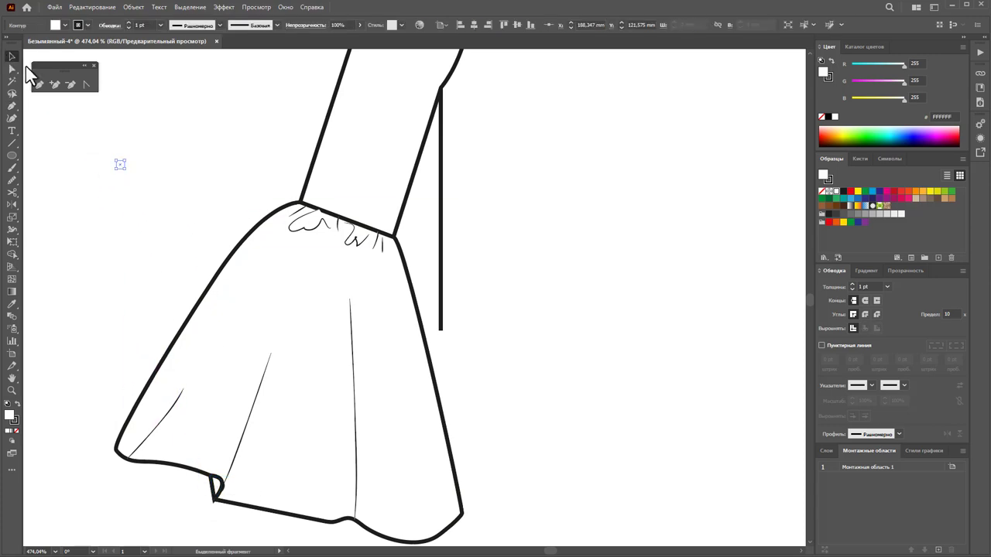
pyautogui.click(274, 464)
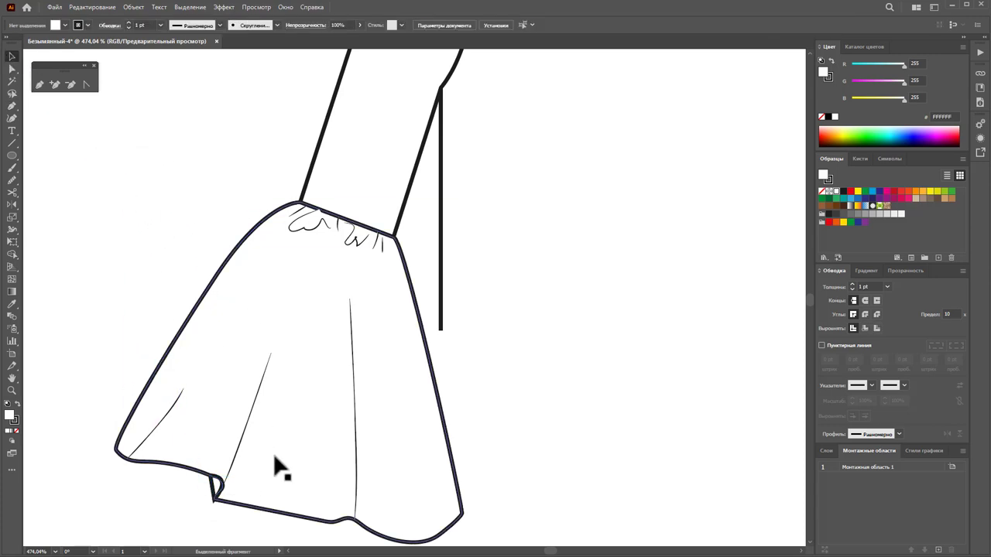
pyautogui.moveTo(217, 487); pyautogui.dragTo(221, 481)
pyautogui.click(546, 478)
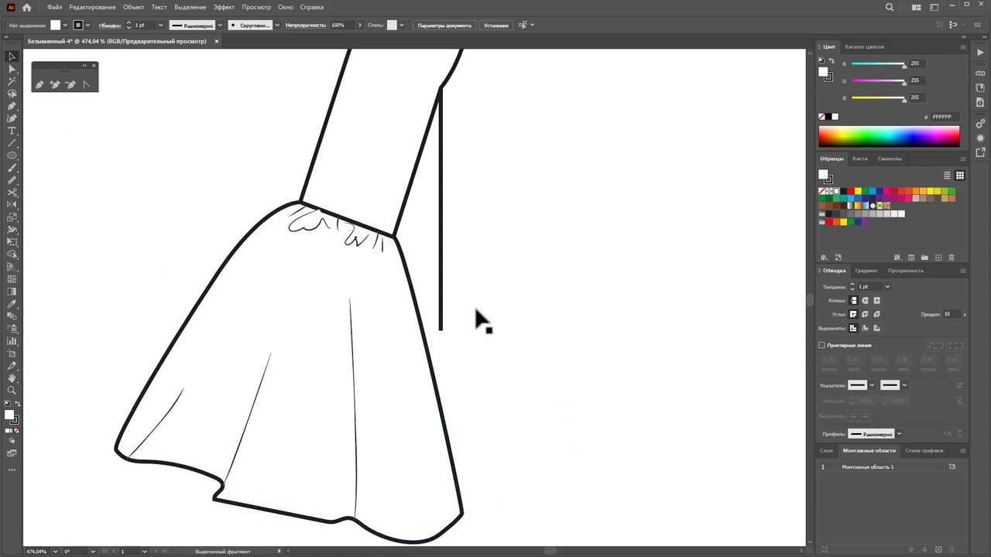
# - Select the cuff gather marks and shift one squiggle about 5 mm to the left
pyautogui.click(316, 224)
pyautogui.keyDown('shift'); pyautogui.click(360, 246); pyautogui.keyUp('shift')
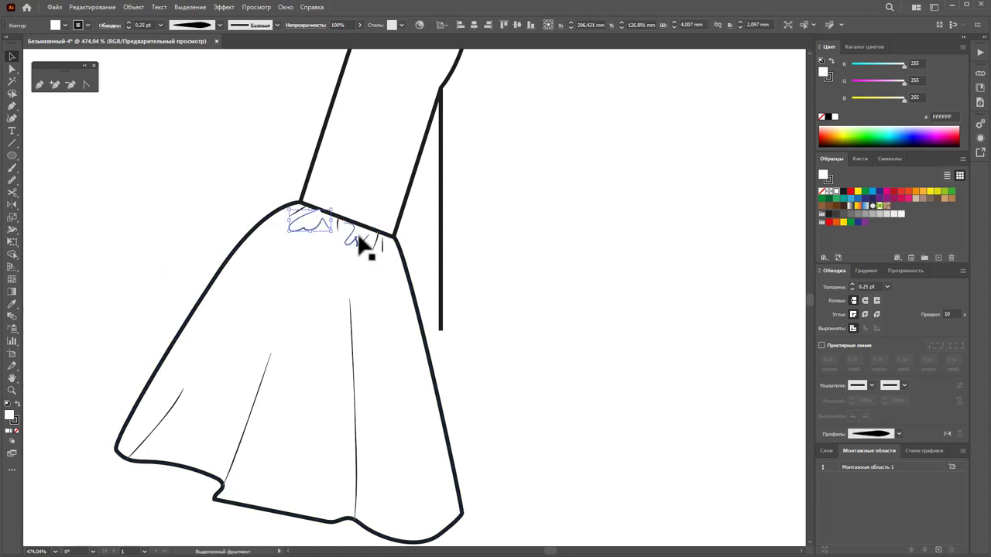
pyautogui.keyDown('shift'); pyautogui.click(360, 245); pyautogui.keyUp('shift')
pyautogui.click(12, 432)
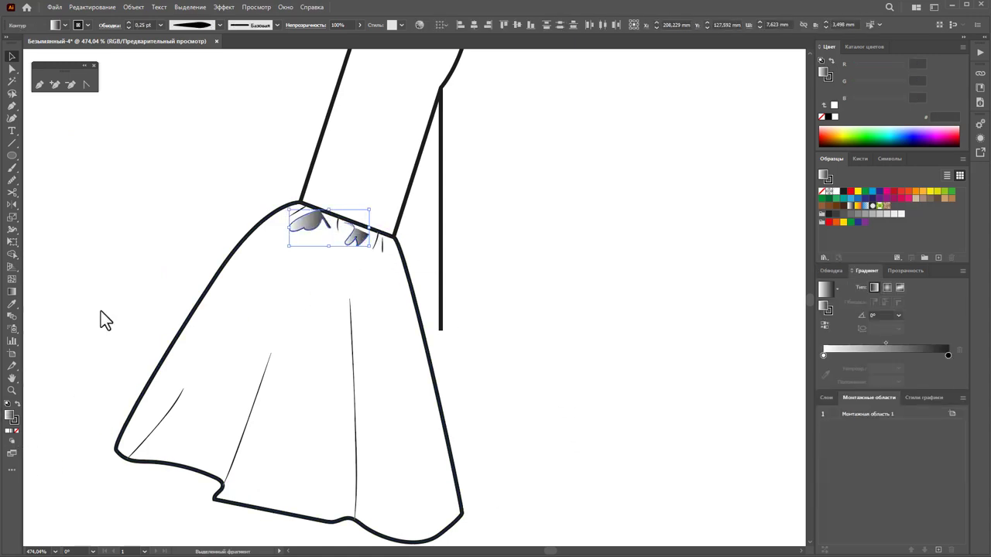
pyautogui.click(122, 343)
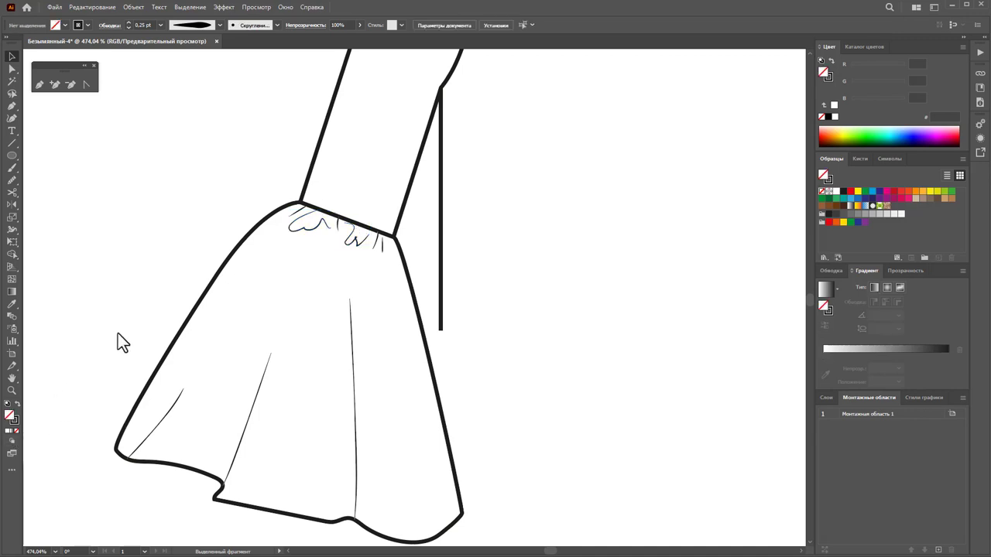
pyautogui.moveTo(379, 246)
pyautogui.mouseDown()
pyautogui.moveTo(322, 238)
pyautogui.moveTo(314, 226)
pyautogui.mouseUp()
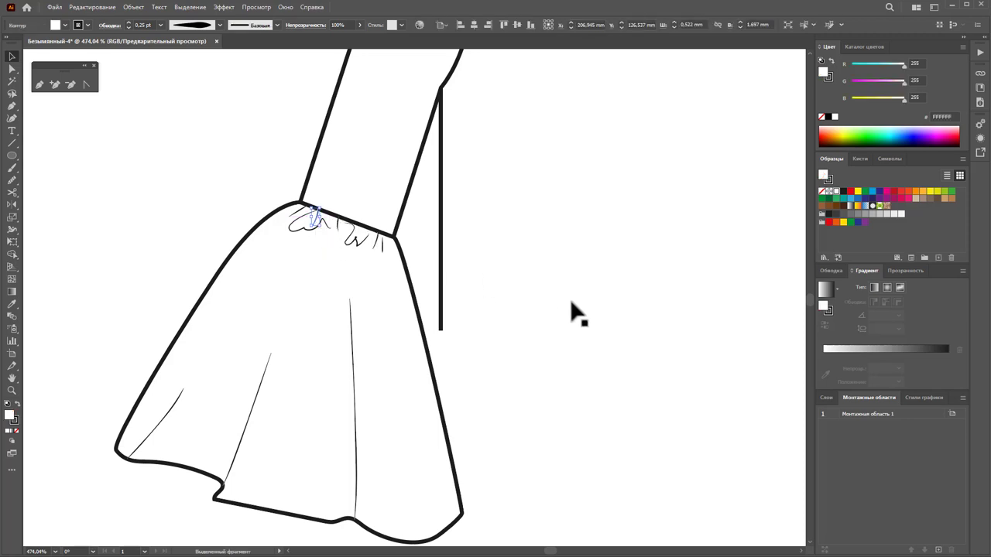
pyautogui.click(565, 315)
# - Zoom out from the cuff to show the whole artboard of sleeve sketches
pyautogui.press('z')
pyautogui.keyDown('alt'); pyautogui.click(370, 389); pyautogui.keyUp('alt')
pyautogui.keyDown('alt'); pyautogui.click(469, 302); pyautogui.keyUp('alt')
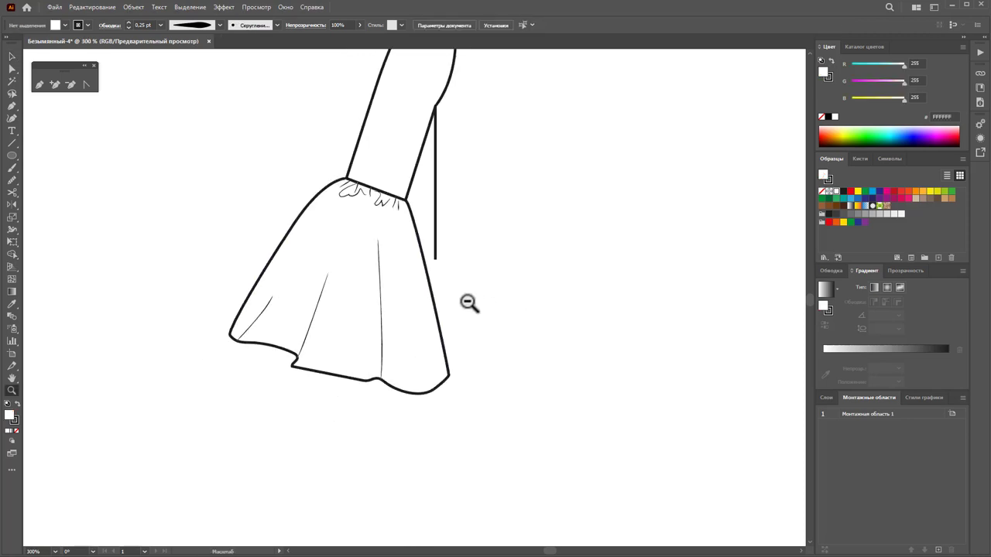
pyautogui.keyDown('alt'); pyautogui.click(420, 247); pyautogui.keyUp('alt')
pyautogui.keyDown('alt'); pyautogui.click(328, 257); pyautogui.keyUp('alt')
pyautogui.keyDown('alt'); pyautogui.click(320, 312); pyautogui.keyUp('alt')
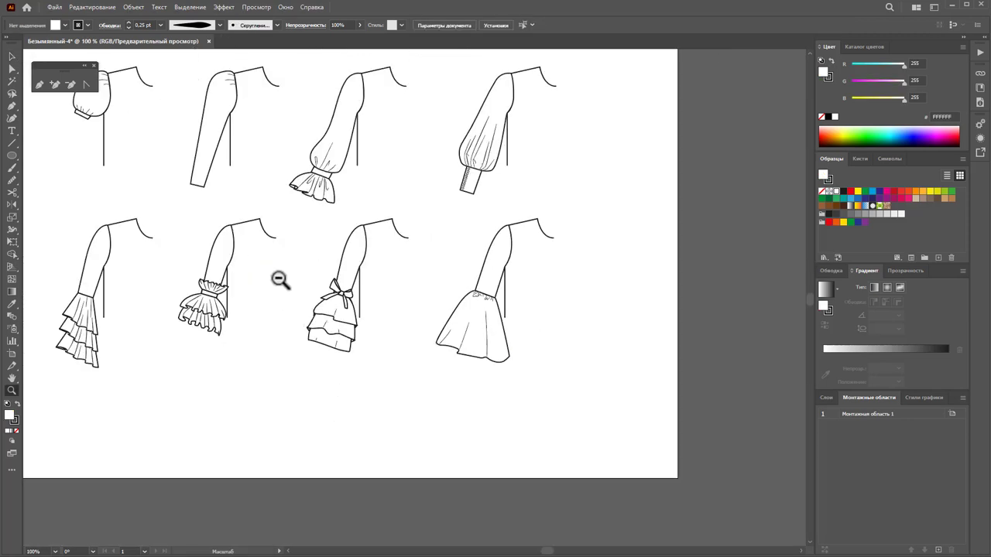
pyautogui.keyDown('alt'); pyautogui.click(281, 279); pyautogui.keyUp('alt')
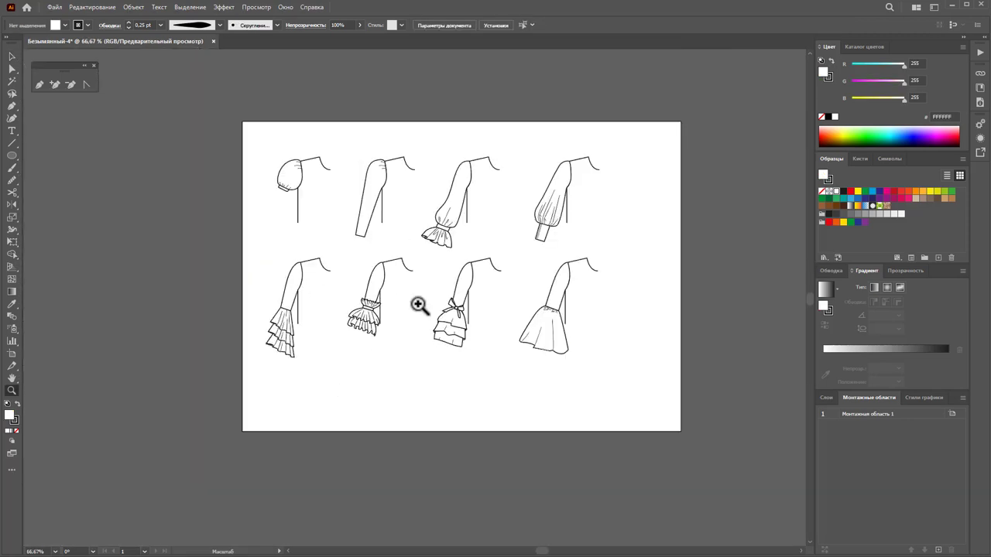
pyautogui.click(540, 243)
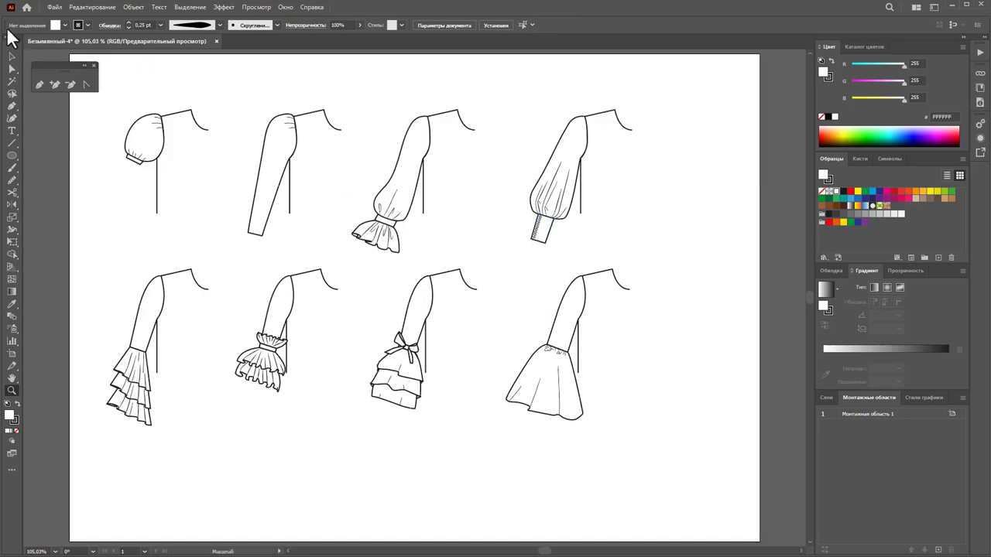
# - Select all eight sketches, scale them up together, and reposition them on the artboard
pyautogui.click(12, 55)
pyautogui.hotkey('ctrl', 'a')
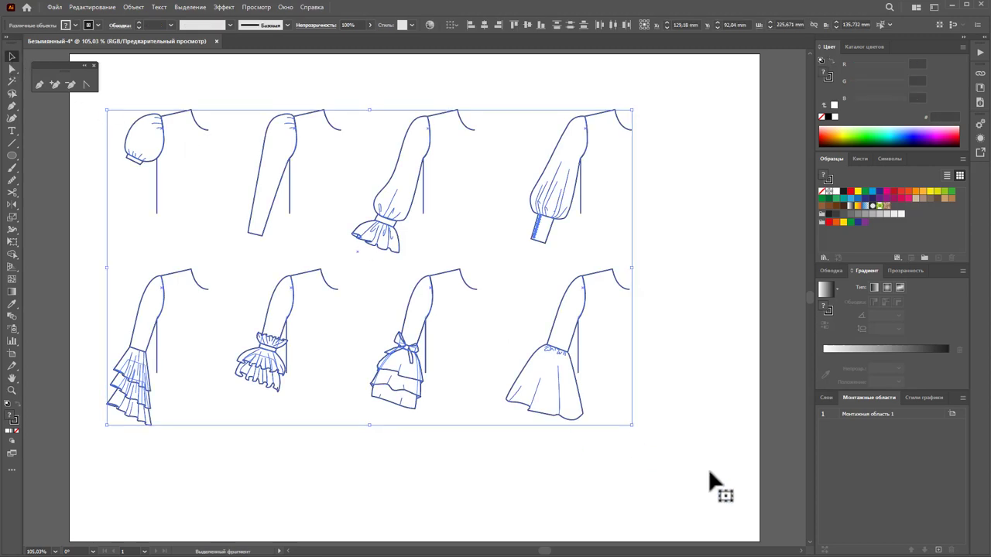
pyautogui.moveTo(635, 427); pyautogui.dragTo(679, 465)
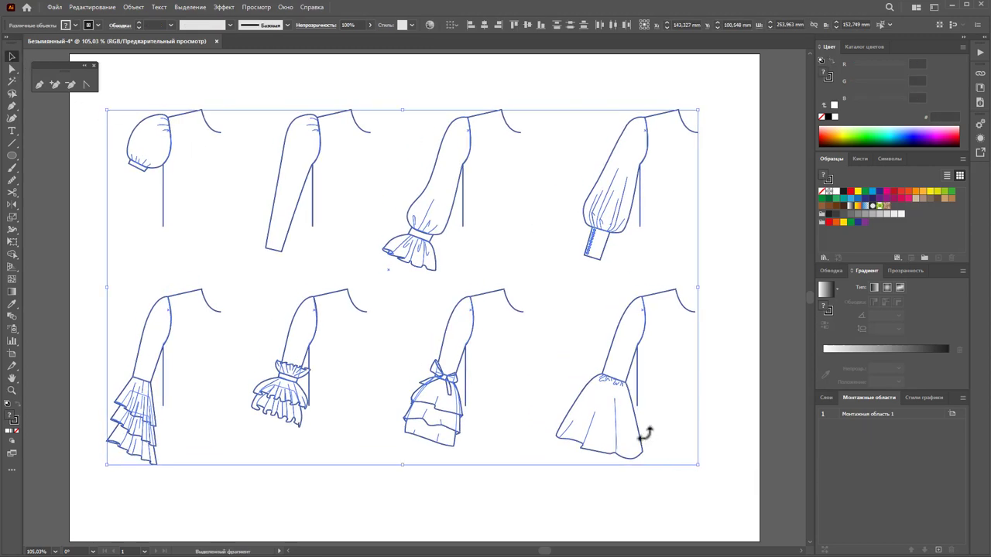
pyautogui.moveTo(638, 426); pyautogui.dragTo(645, 435)
pyautogui.click(644, 497)
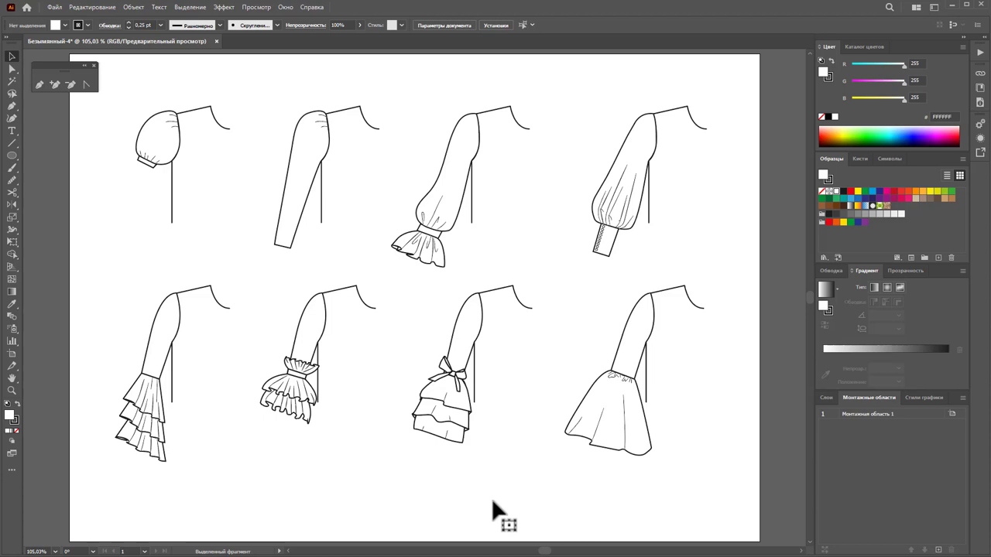
pyautogui.click(520, 334)
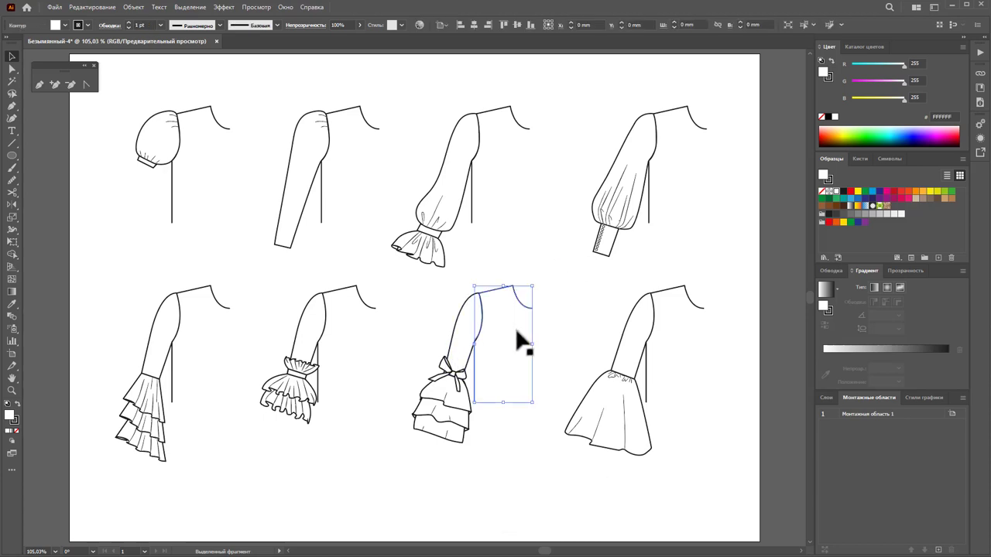
pyautogui.click(531, 504)
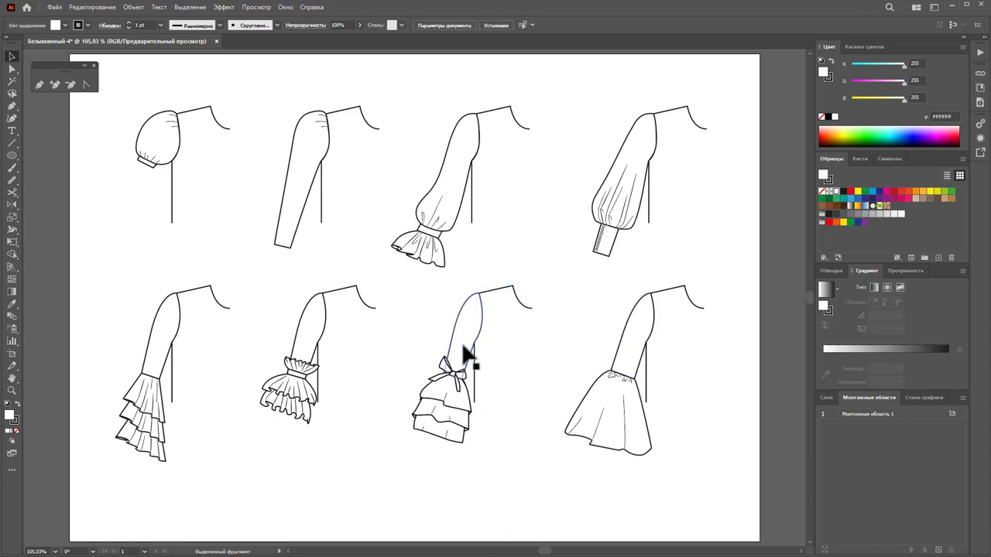
pyautogui.click(313, 393)
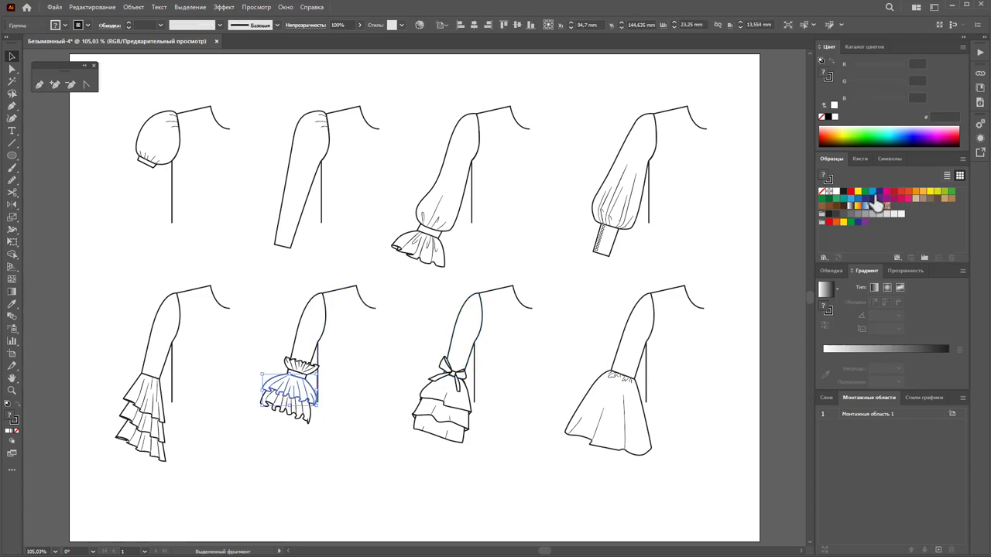
pyautogui.click(364, 359)
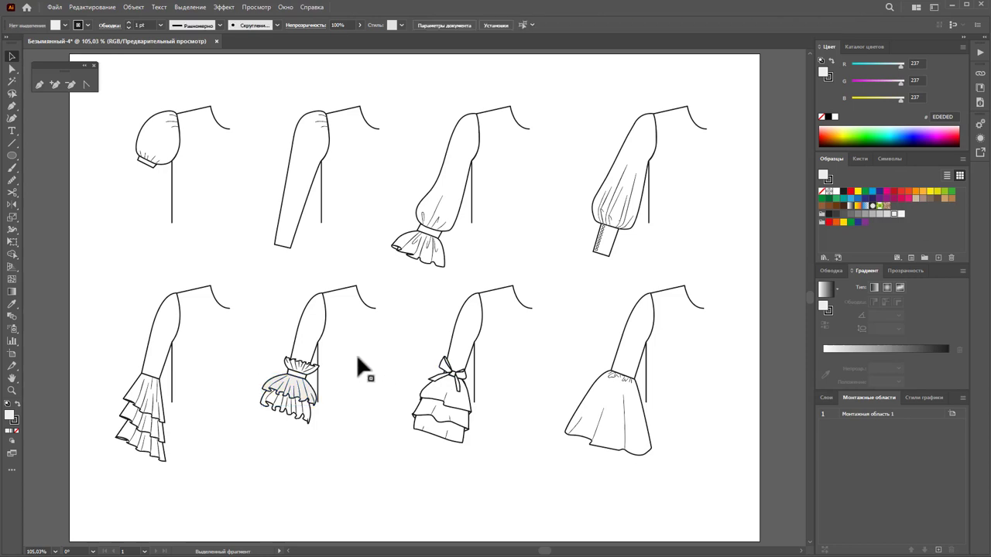
pyautogui.click(305, 407)
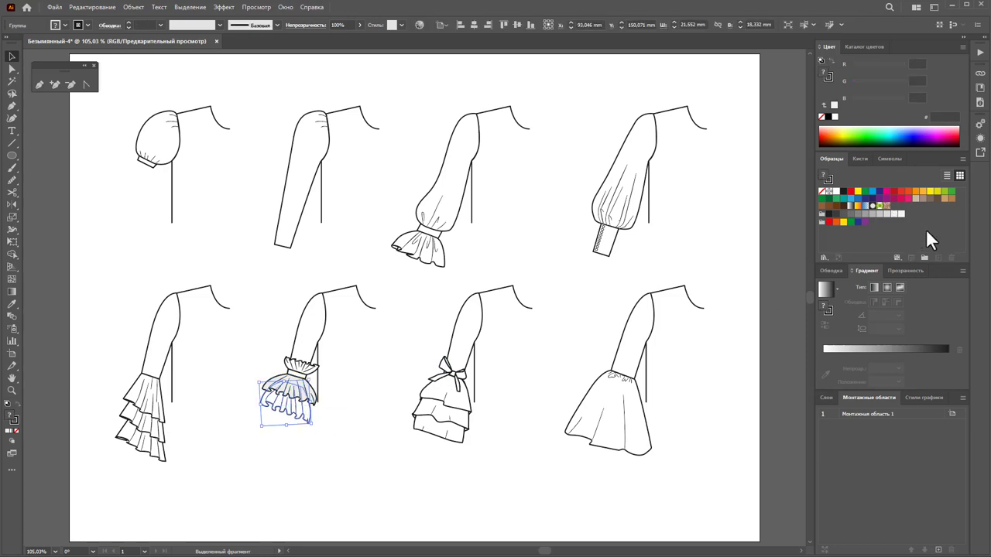
pyautogui.click(869, 218)
pyautogui.click(402, 347)
pyautogui.click(317, 371)
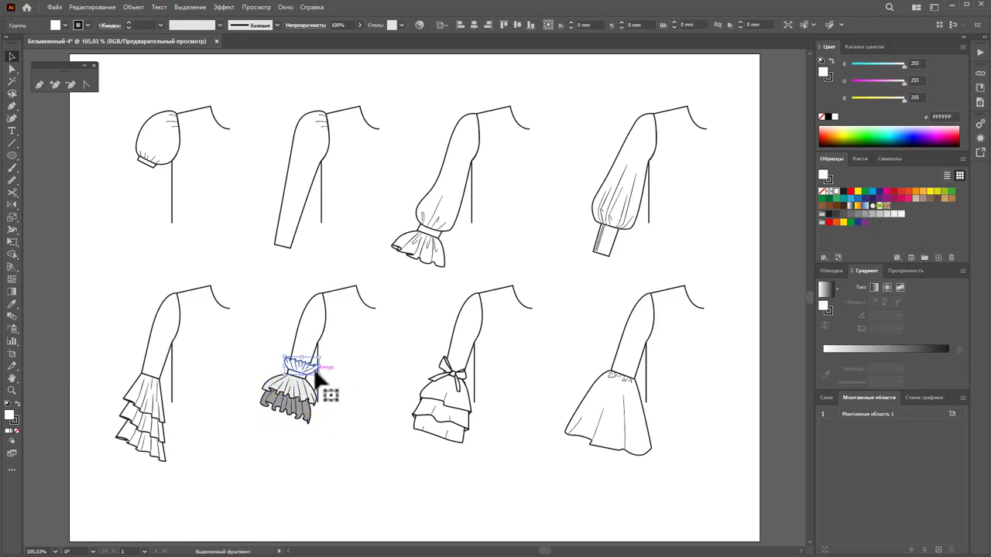
pyautogui.click(868, 219)
pyautogui.click(367, 360)
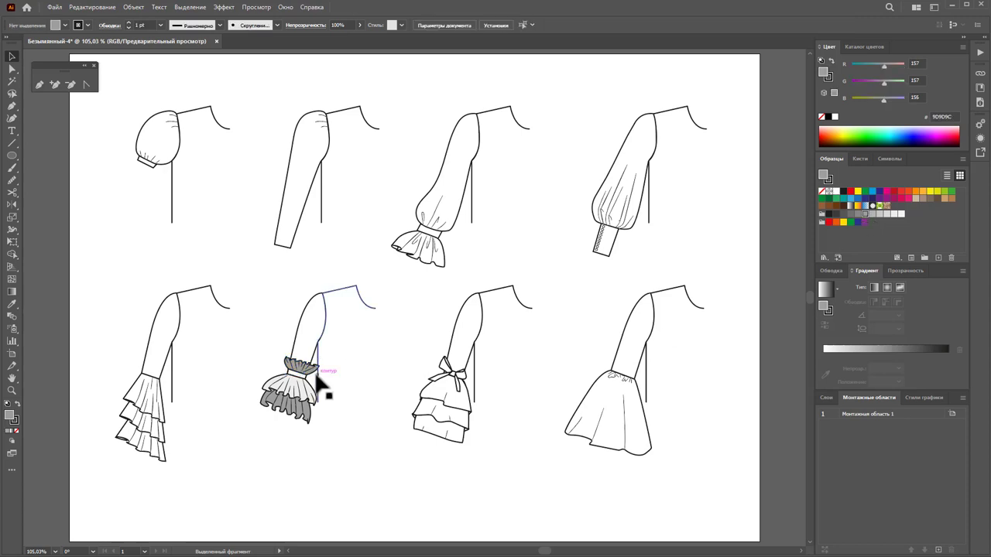
pyautogui.click(302, 381)
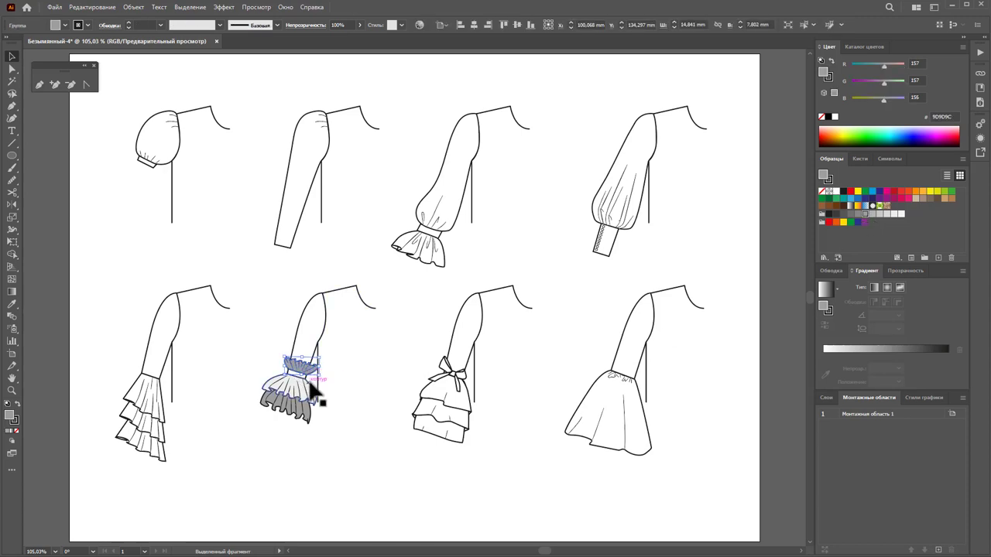
pyautogui.click(352, 397)
pyautogui.click(307, 381)
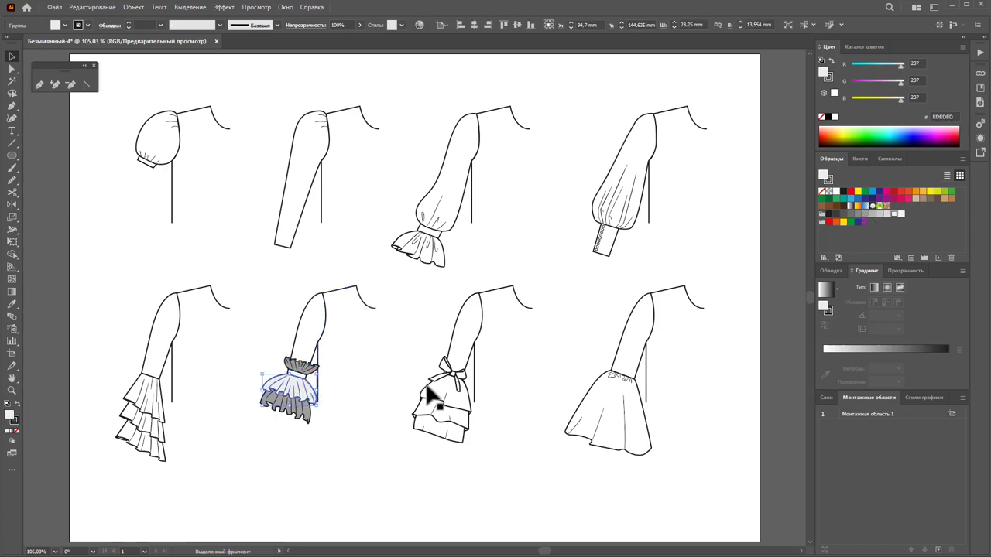
pyautogui.click(298, 377)
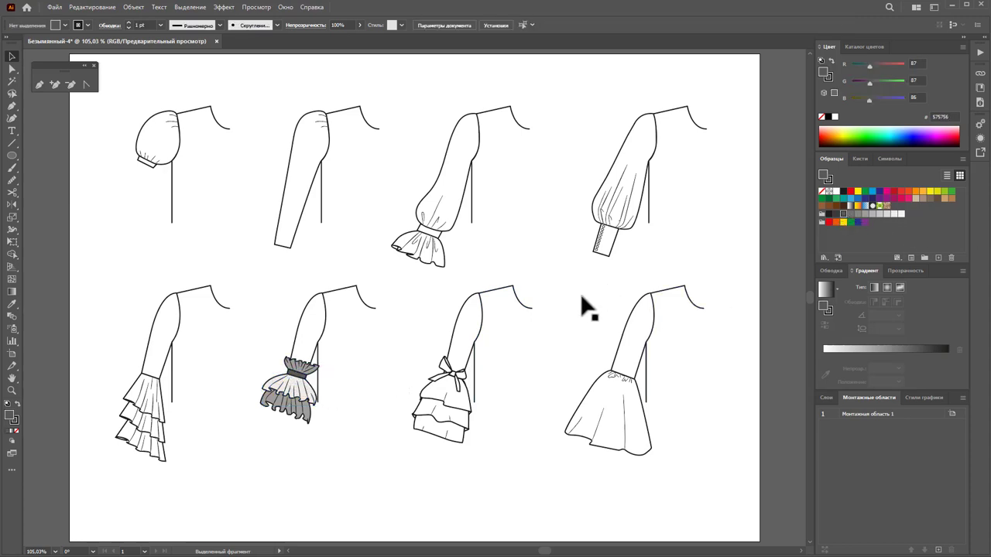
pyautogui.click(302, 339)
pyautogui.click(900, 215)
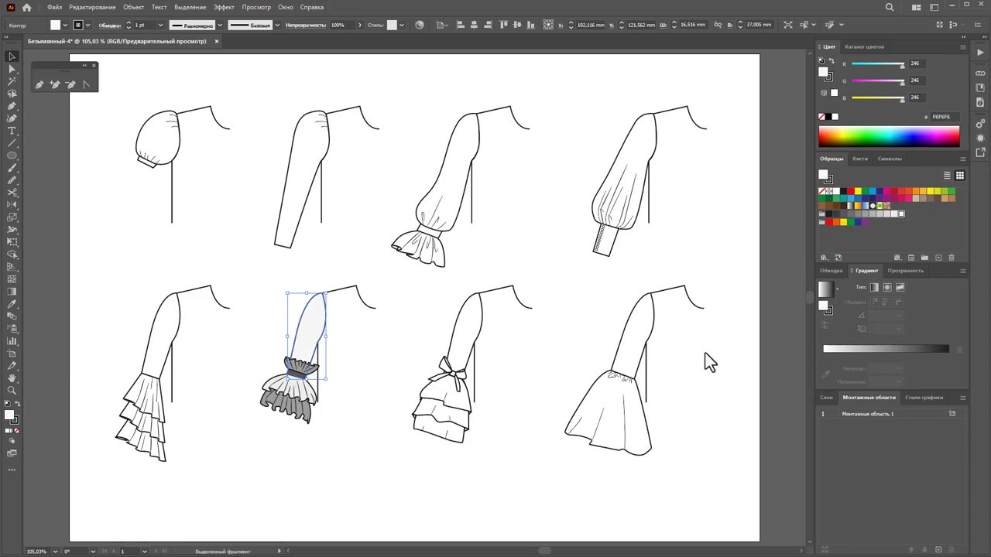
pyautogui.click(614, 319)
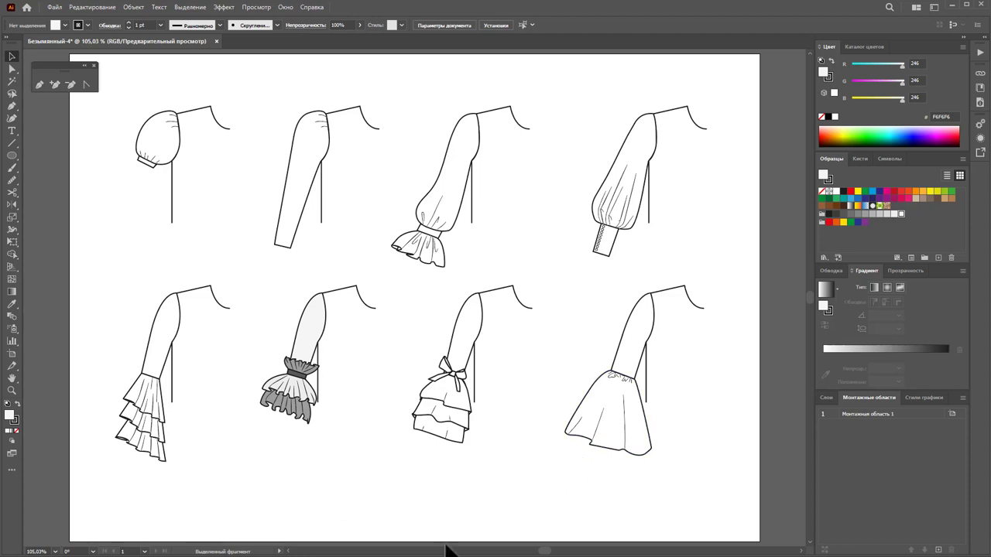
pyautogui.hotkey('ctrl', 'z')
pyautogui.hotkey('ctrl', 'z')
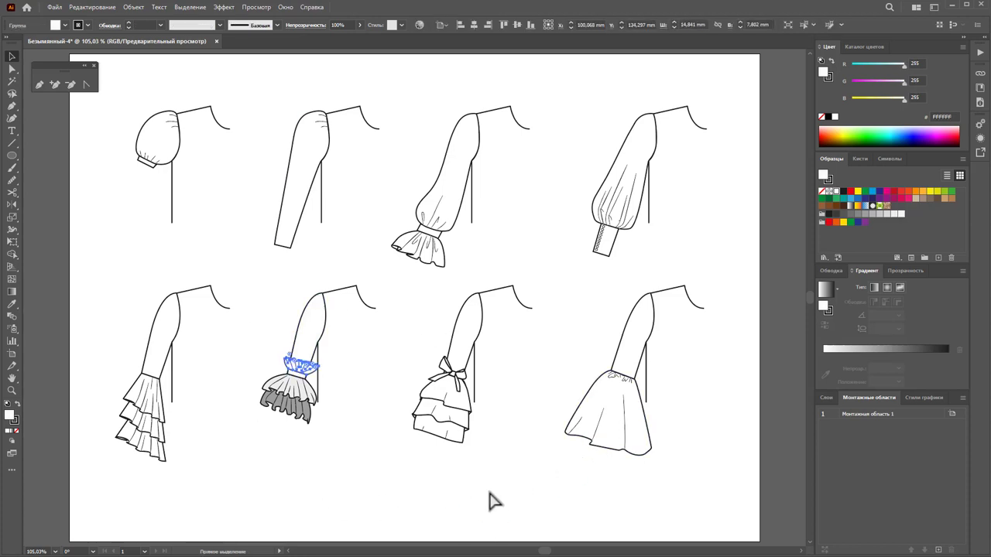
pyautogui.hotkey('ctrl', 'z')
pyautogui.click(480, 504)
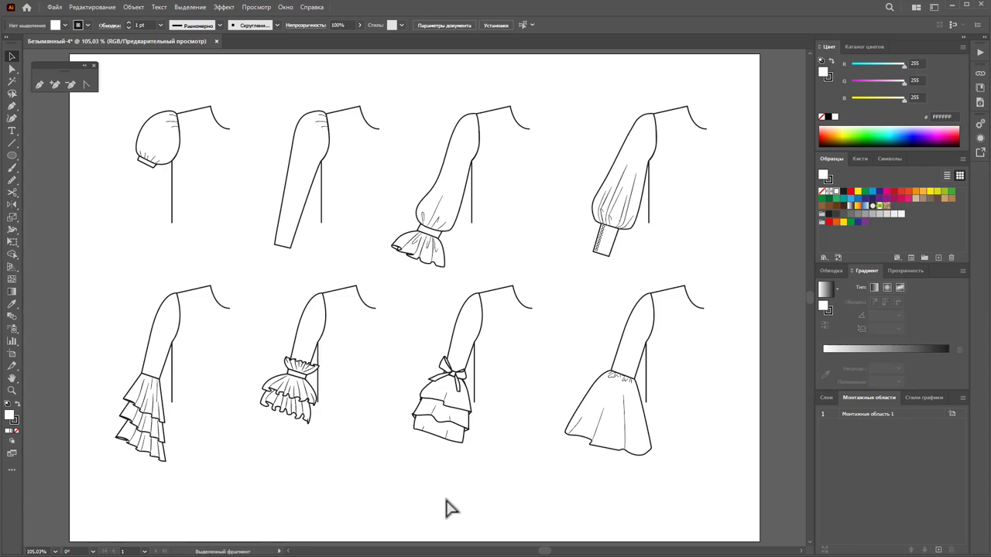
pyautogui.click(446, 258)
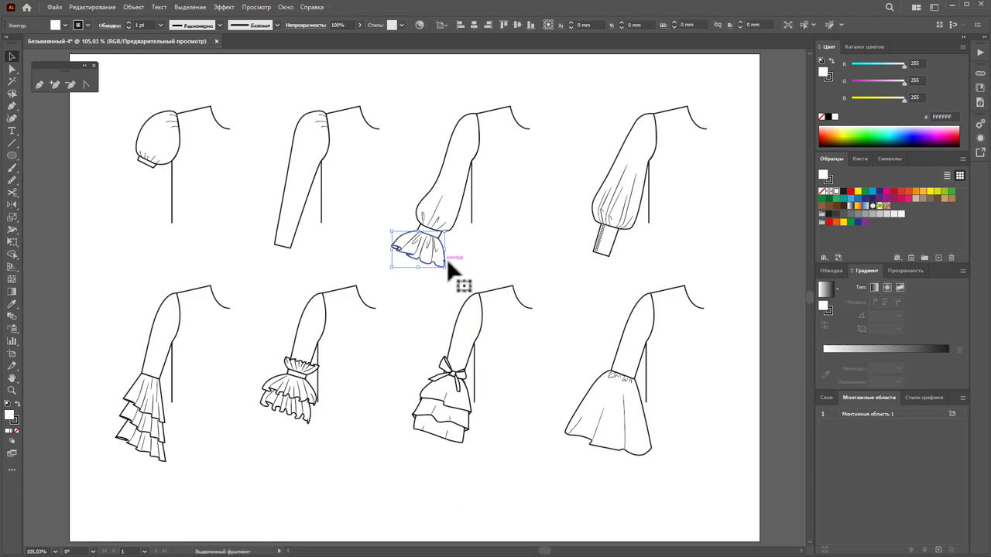
pyautogui.click(878, 215)
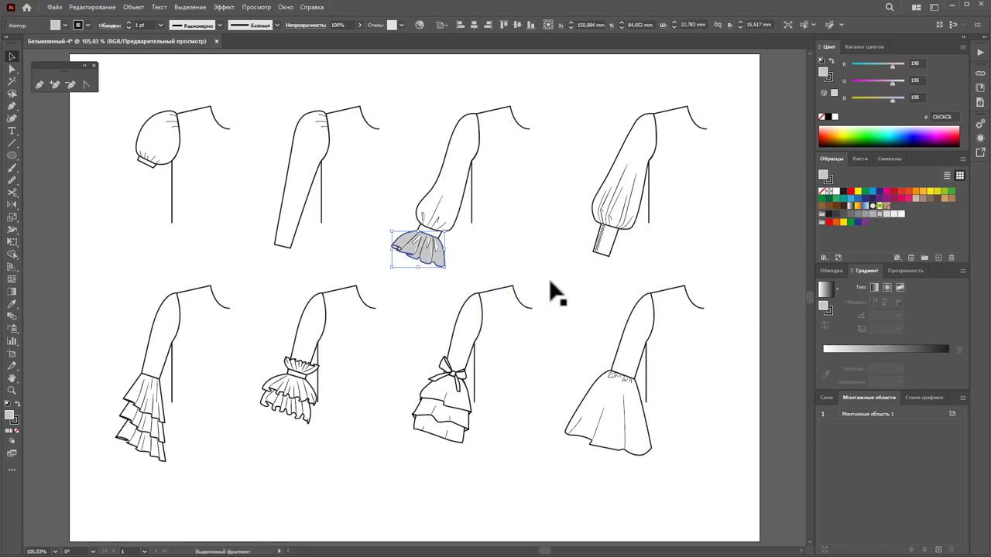
pyautogui.click(550, 282)
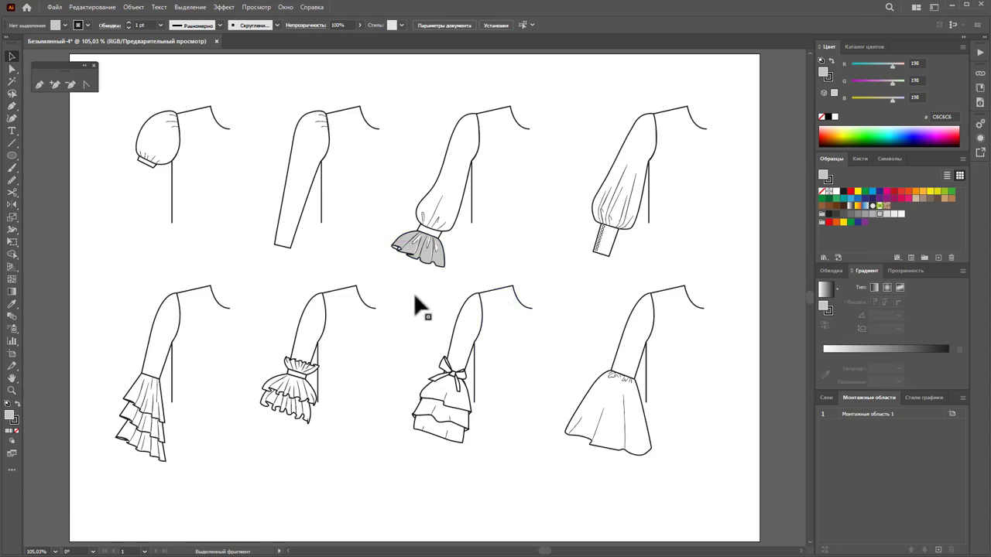
pyautogui.hotkey('ctrl', 'z')
pyautogui.click(420, 335)
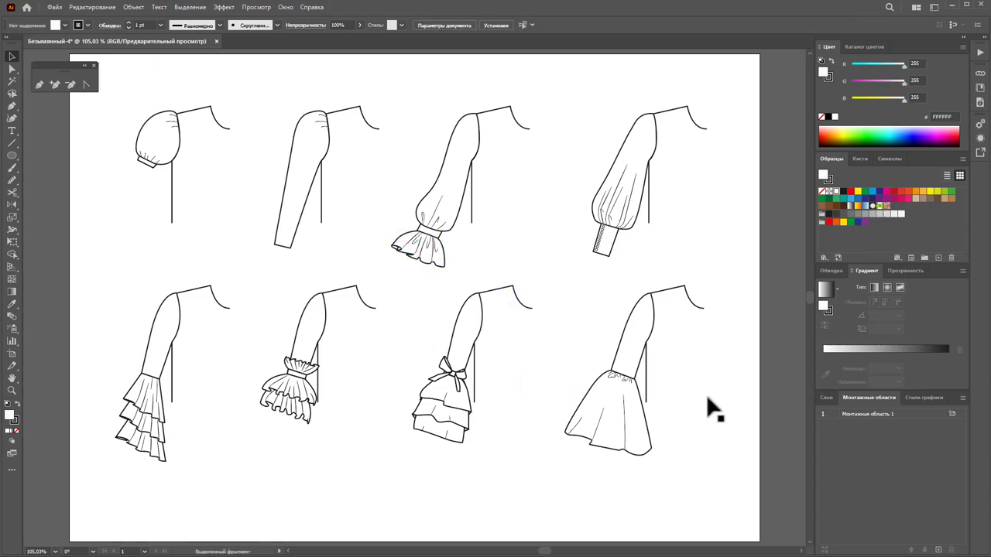